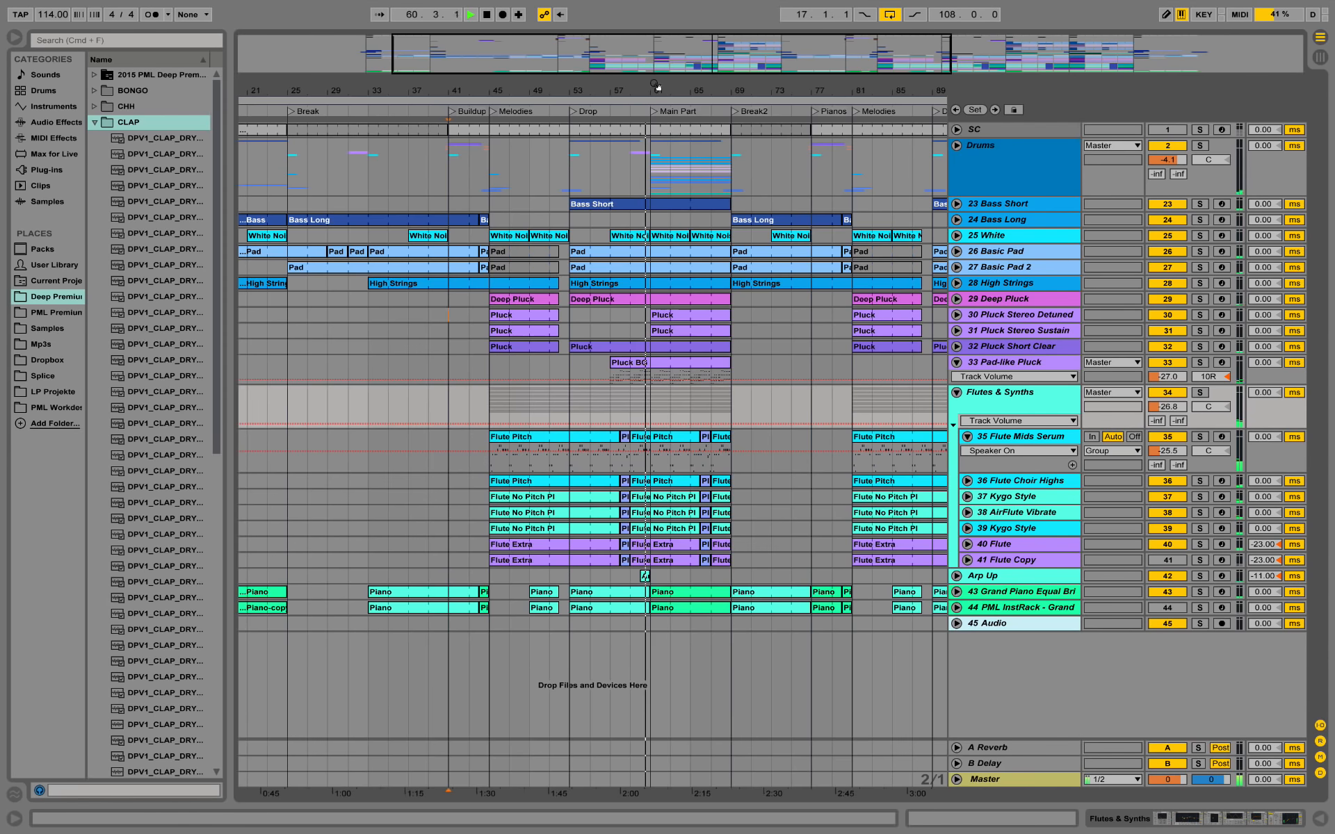
Follow playback into Break2, stop it there, and show the whole arrangement from Start to Outro
{"action": "left_click_drag", "start_coordinate": [657, 80], "coordinate": [655, 86]}
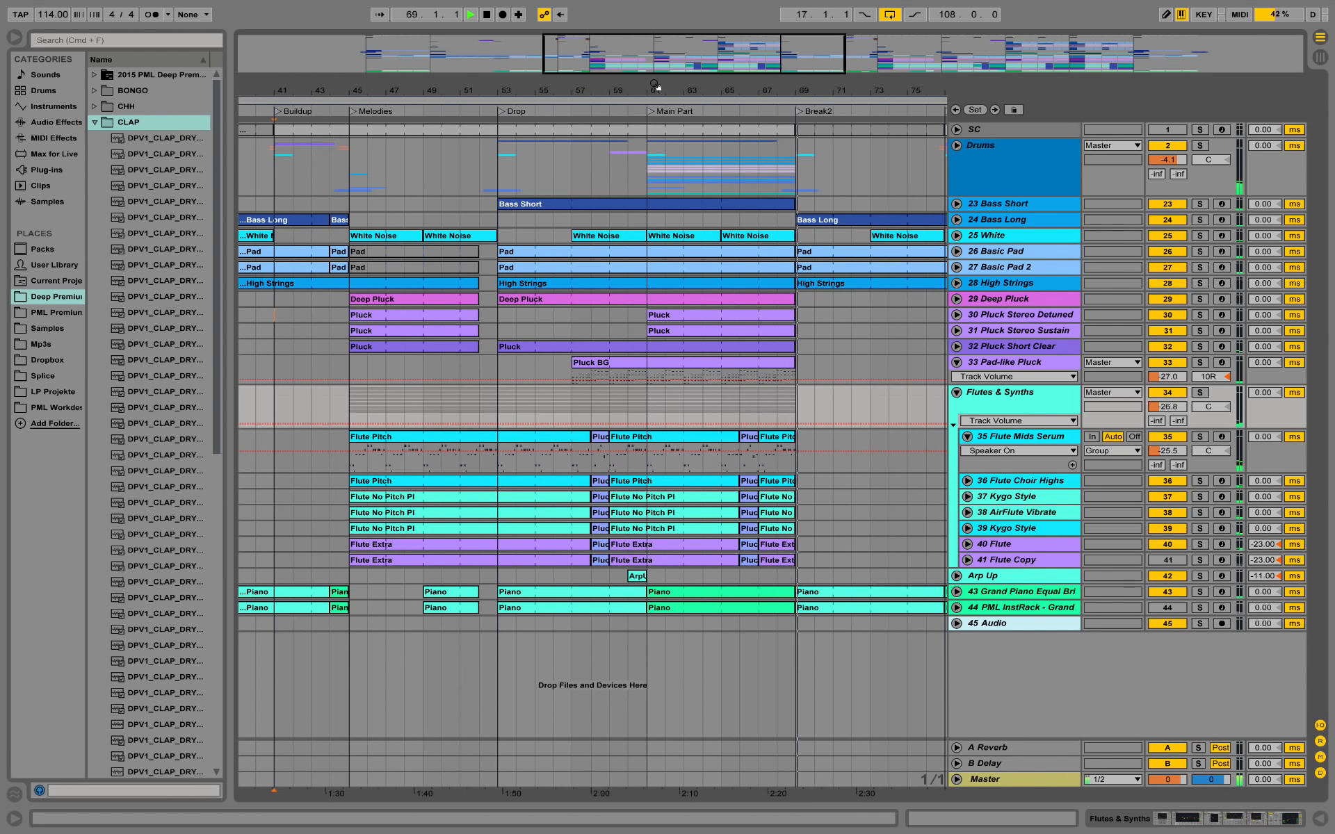
{"action": "key", "text": "space"}
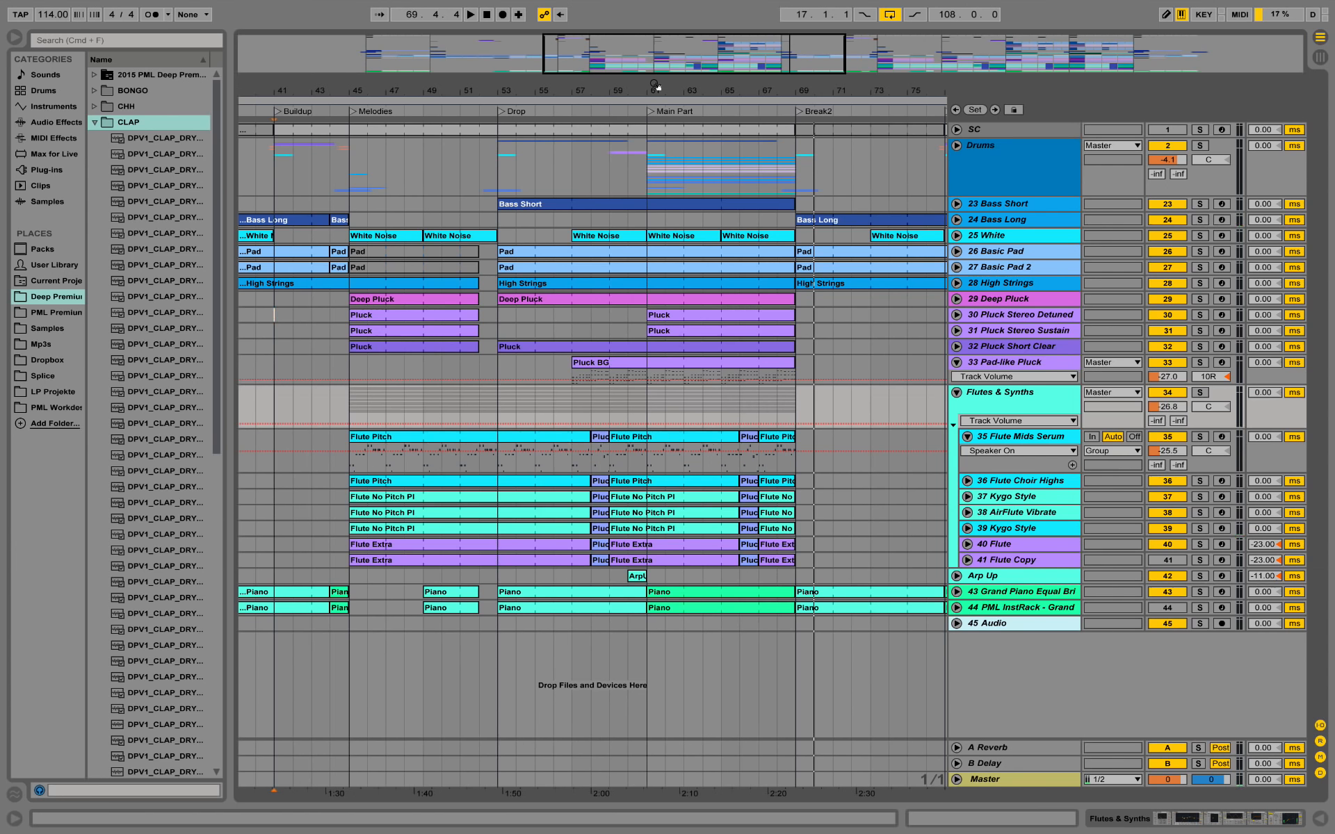
{"action": "left_click_drag", "start_coordinate": [656, 86], "coordinate": [549, 85]}
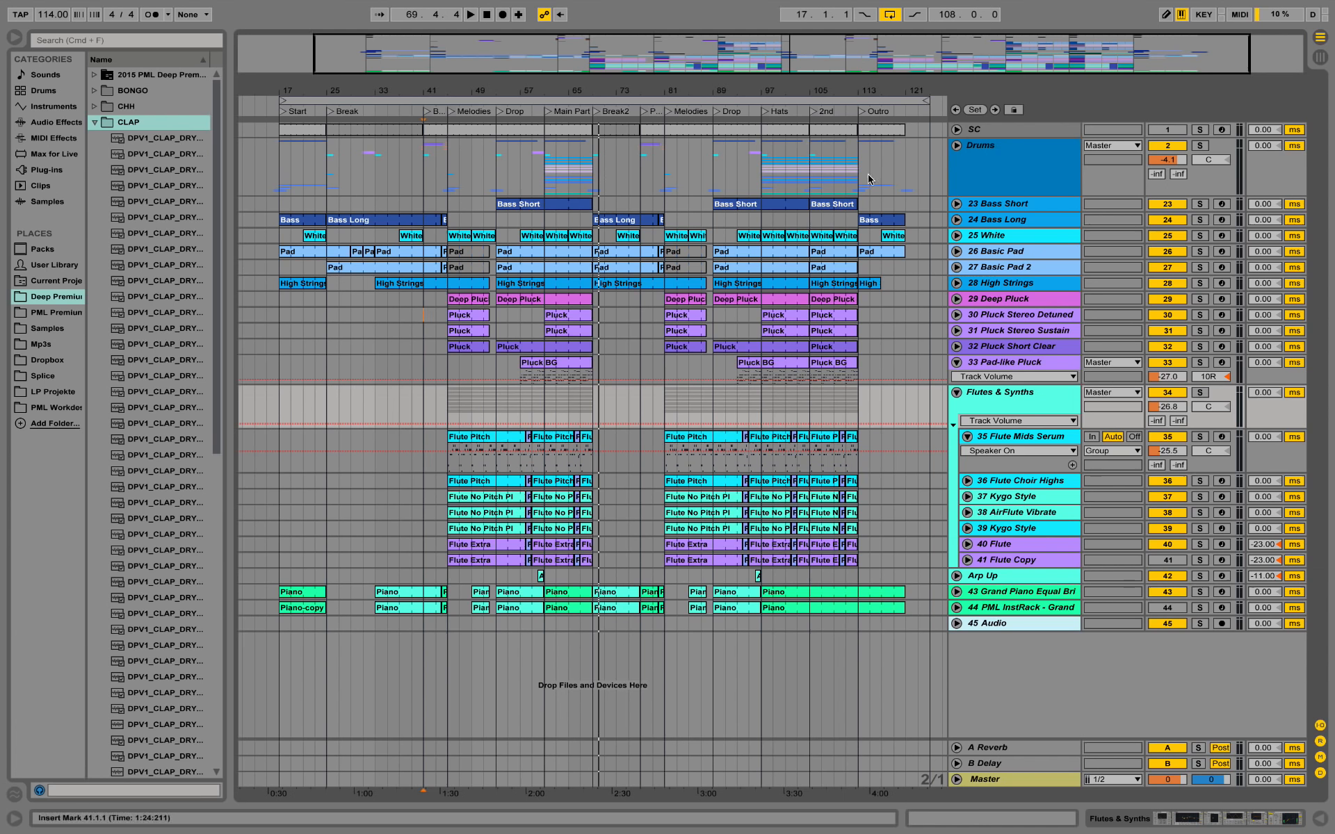
Collapse the expanded DPV1_SHAKER_DRY and both DPV1_BONGO_034 track lanes inside the Drums group, and fold the group again
{"action": "left_click", "coordinate": [982, 141]}
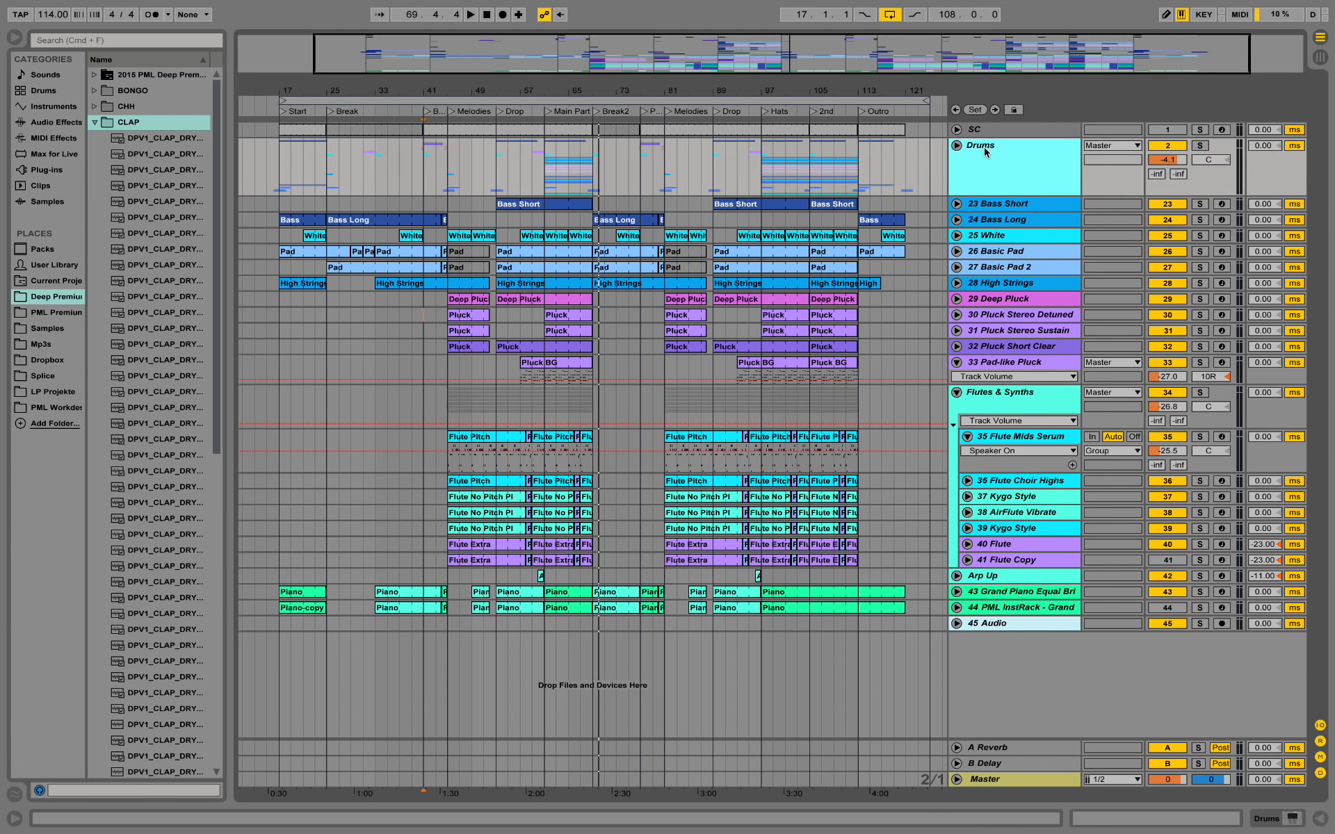
{"action": "key", "text": "Right"}
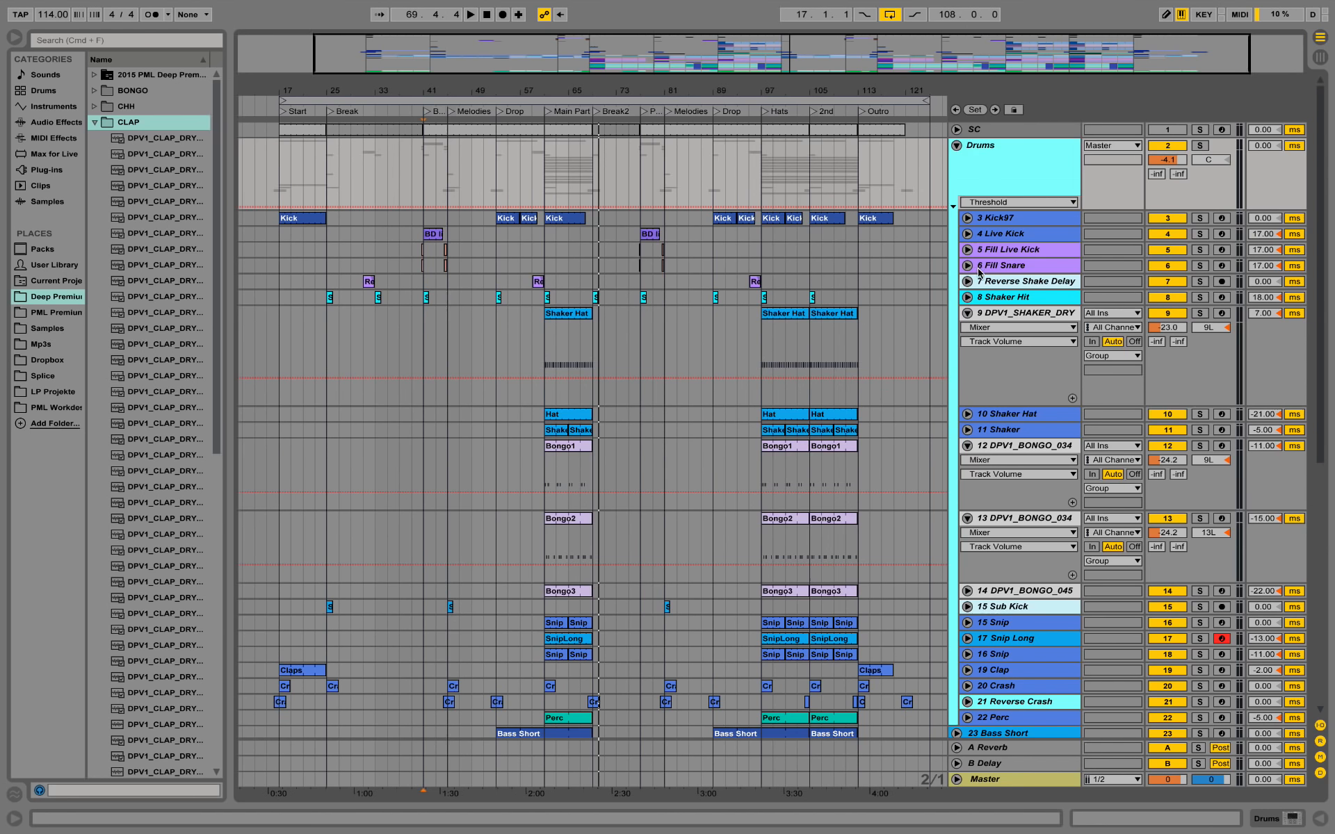
{"action": "left_click", "coordinate": [967, 313]}
{"action": "left_click", "coordinate": [967, 360]}
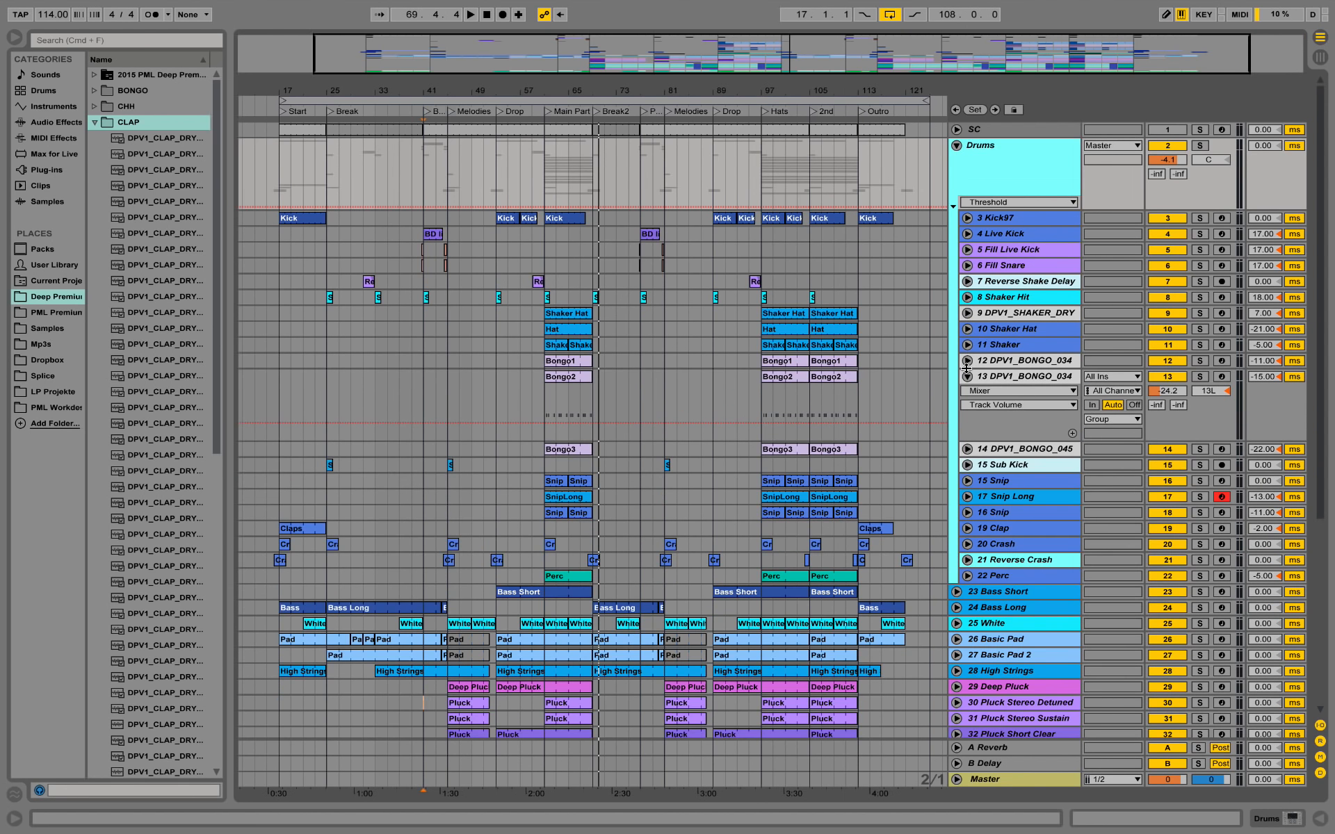
{"action": "left_click", "coordinate": [967, 376]}
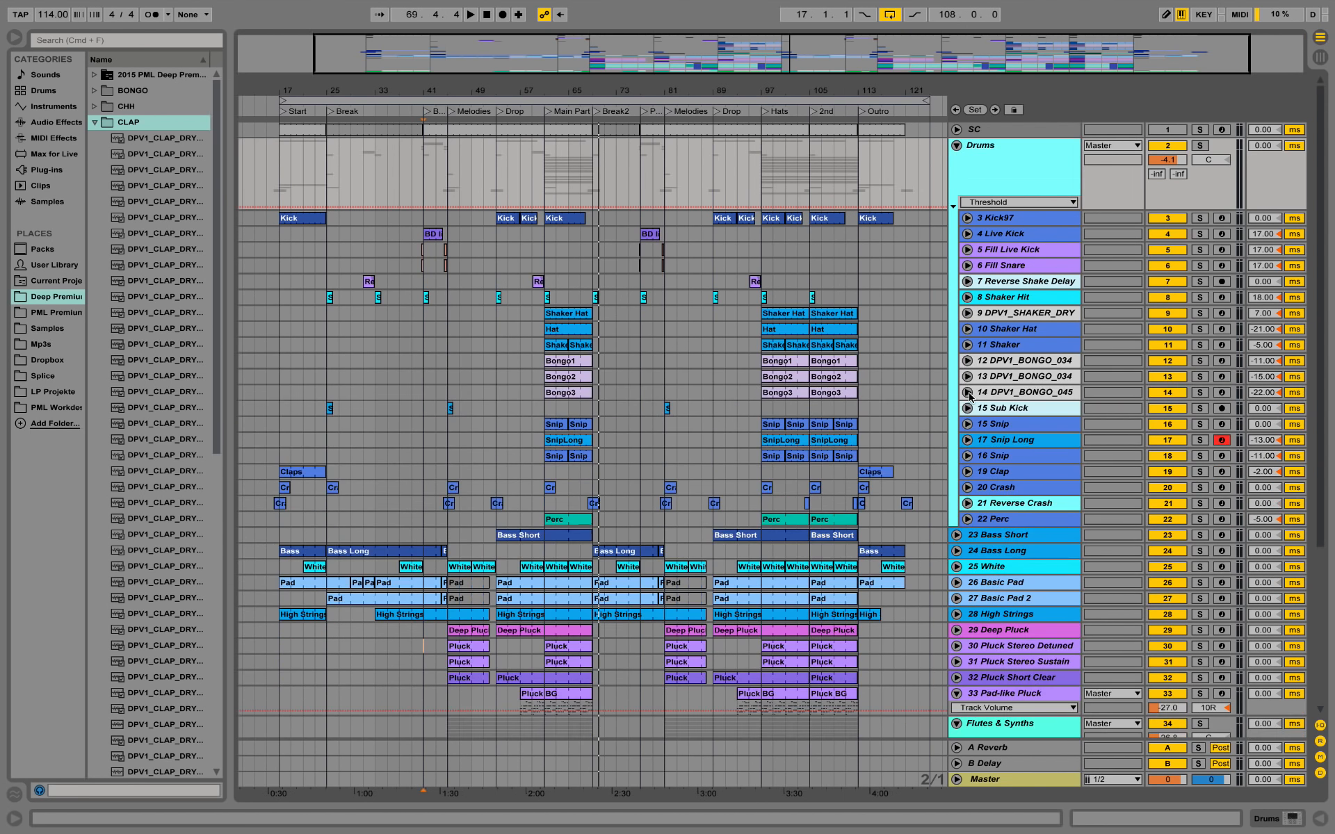
{"action": "left_click", "coordinate": [956, 146]}
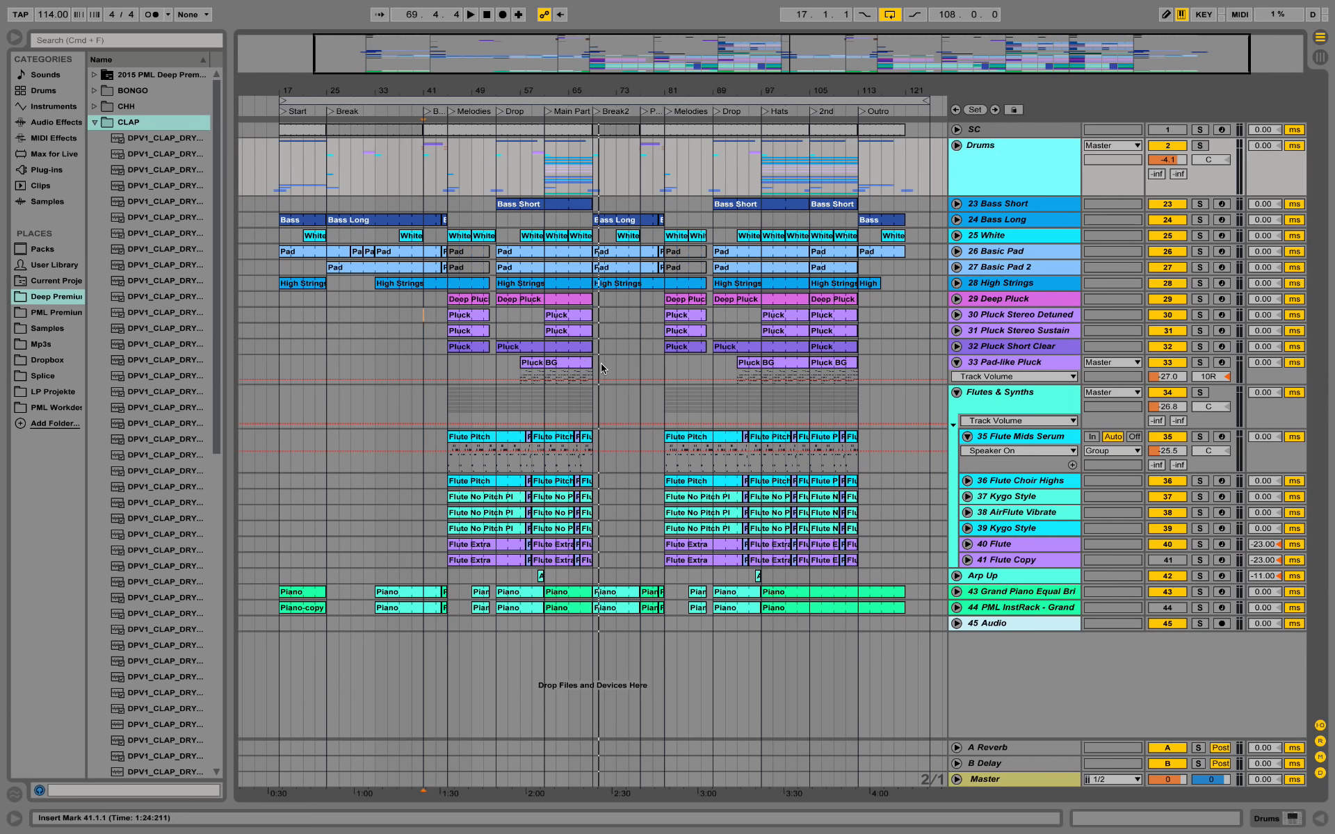
Inspect the device chains of the 40 Flute and 41 Flute Copy tracks in the Flutes & Synths group, including their instruments
{"action": "left_click", "coordinate": [970, 400]}
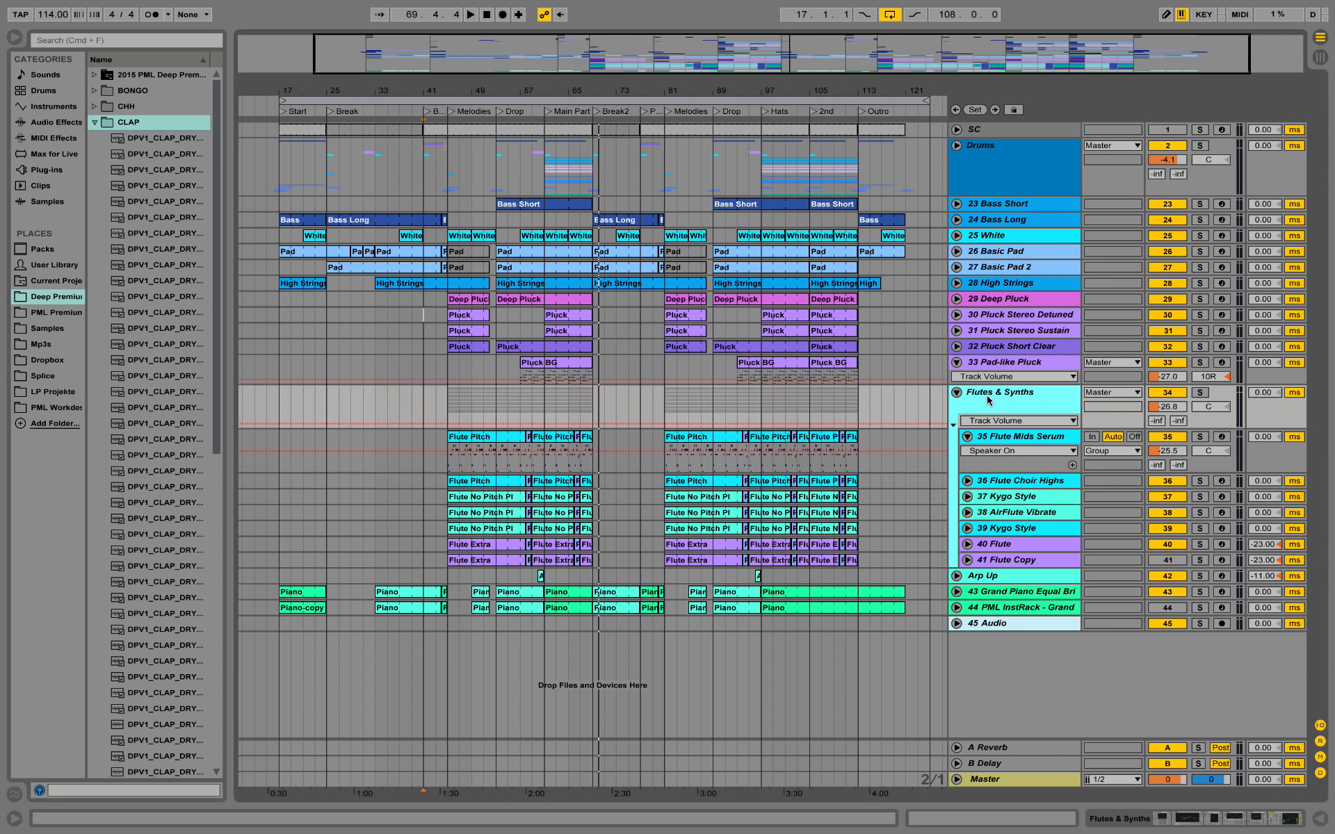
{"action": "left_click", "coordinate": [1013, 548]}
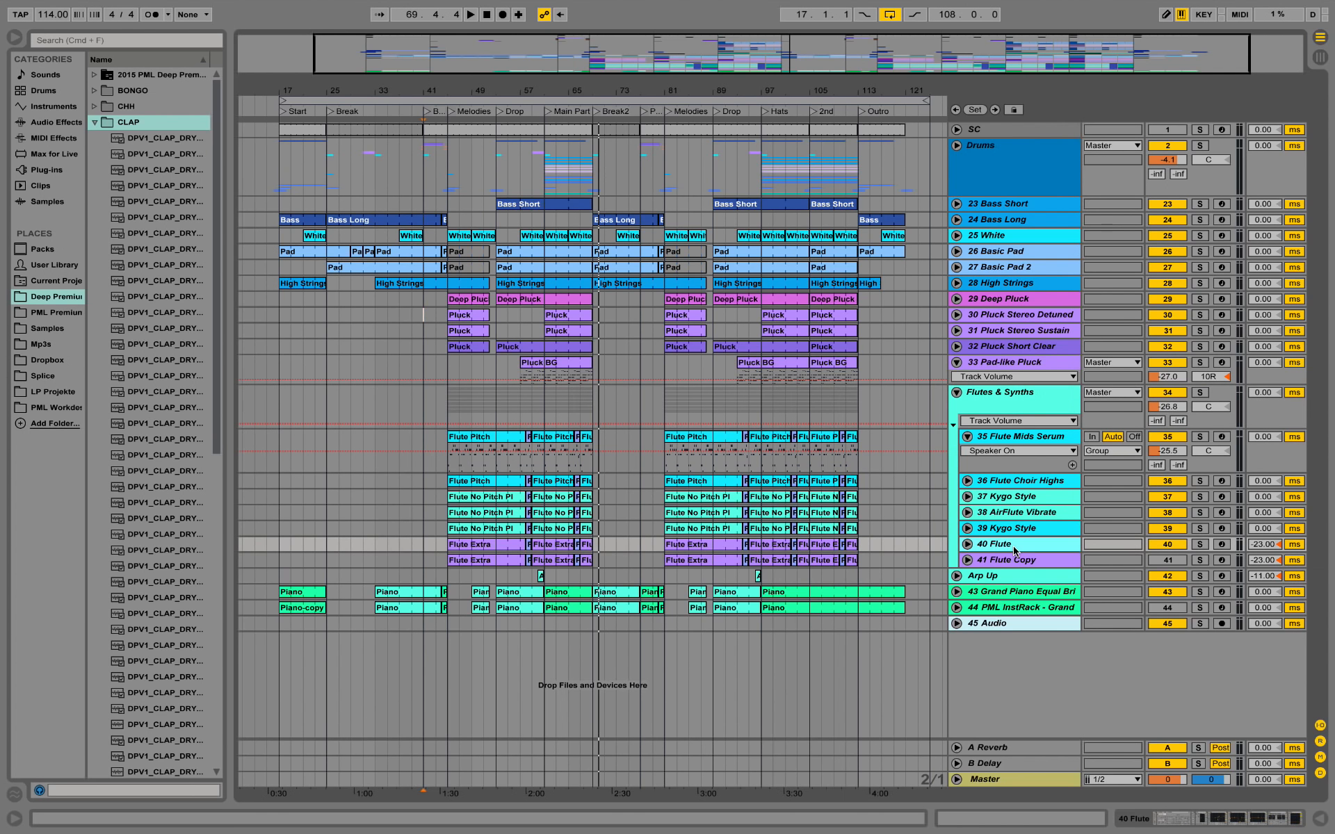
{"action": "double_click", "coordinate": [1013, 549]}
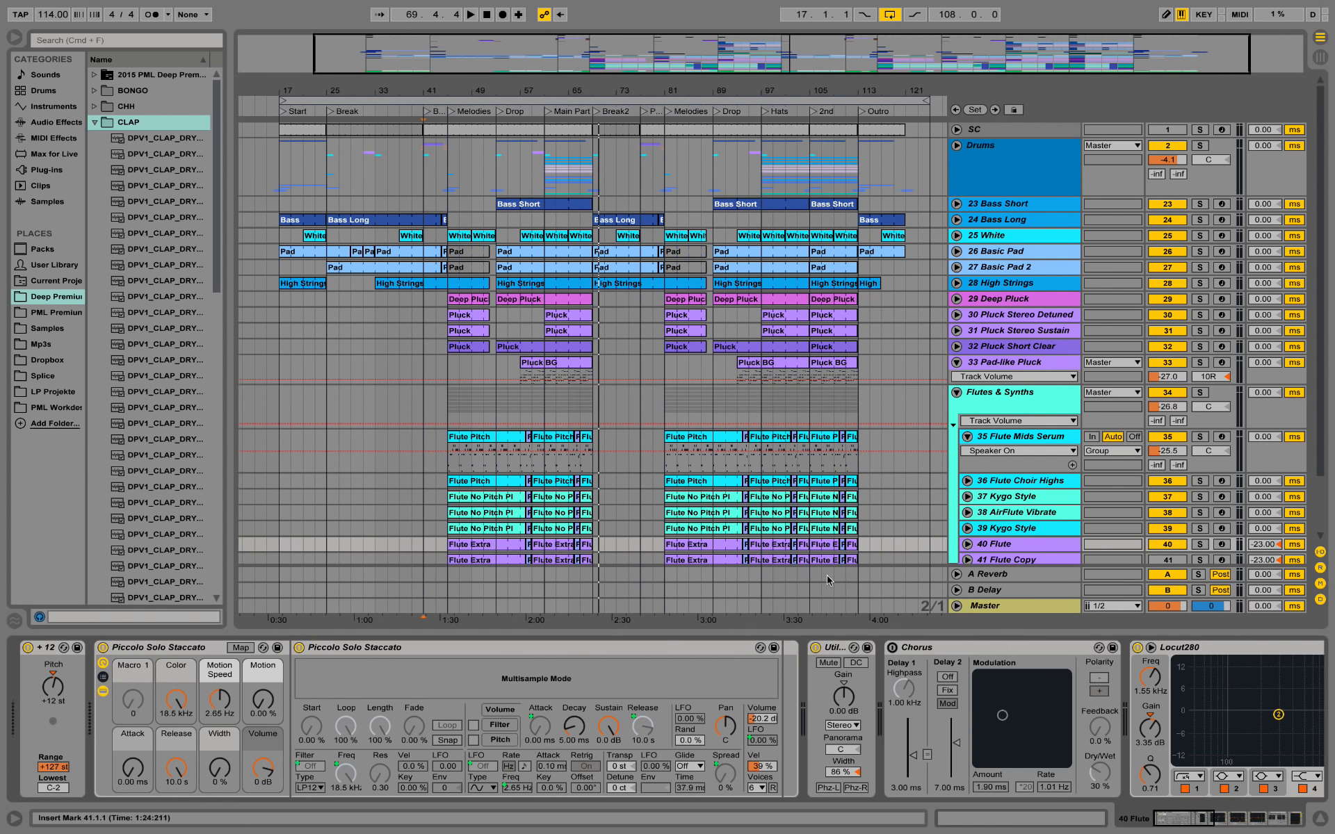
{"action": "scroll", "coordinate": [946, 500], "scroll_direction": "down", "scroll_amount": 3}
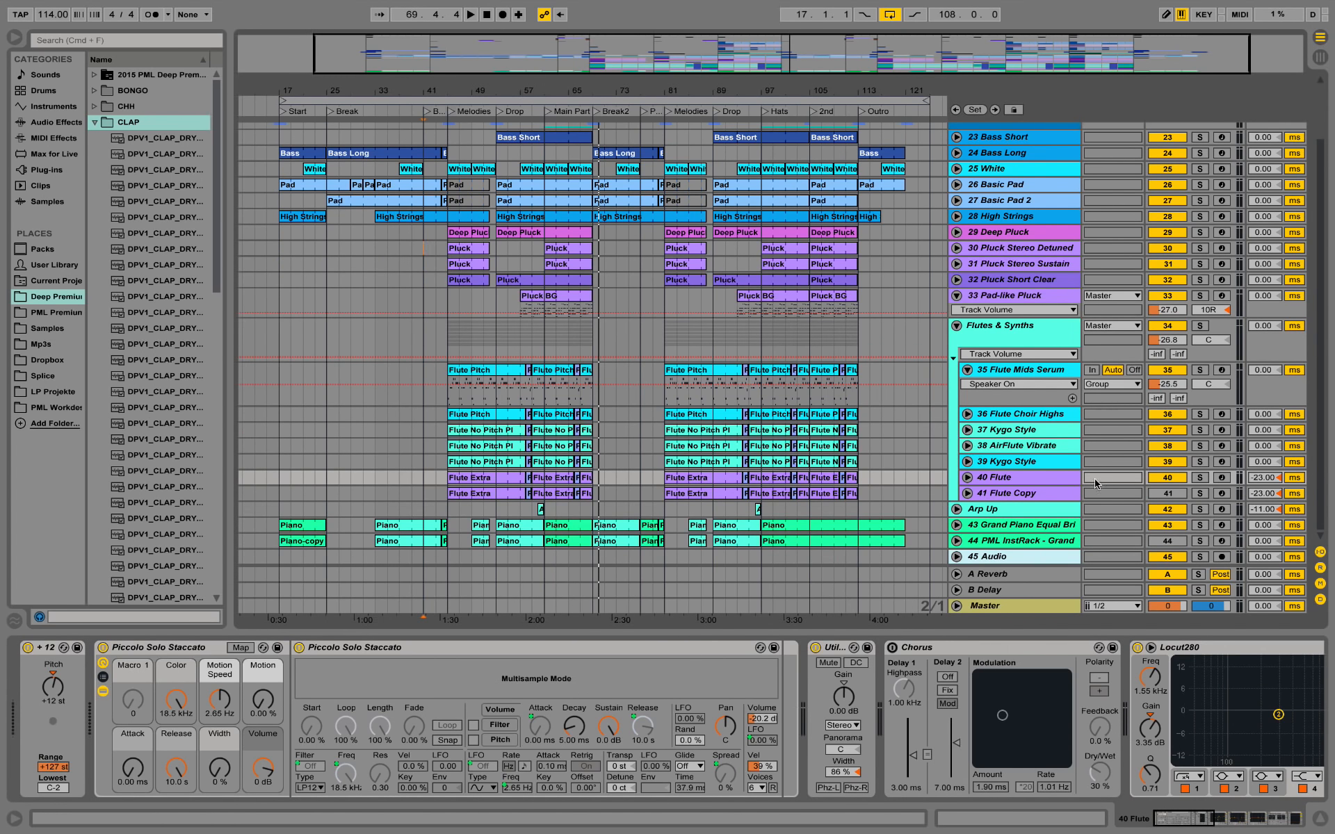
{"action": "left_click", "coordinate": [1057, 496]}
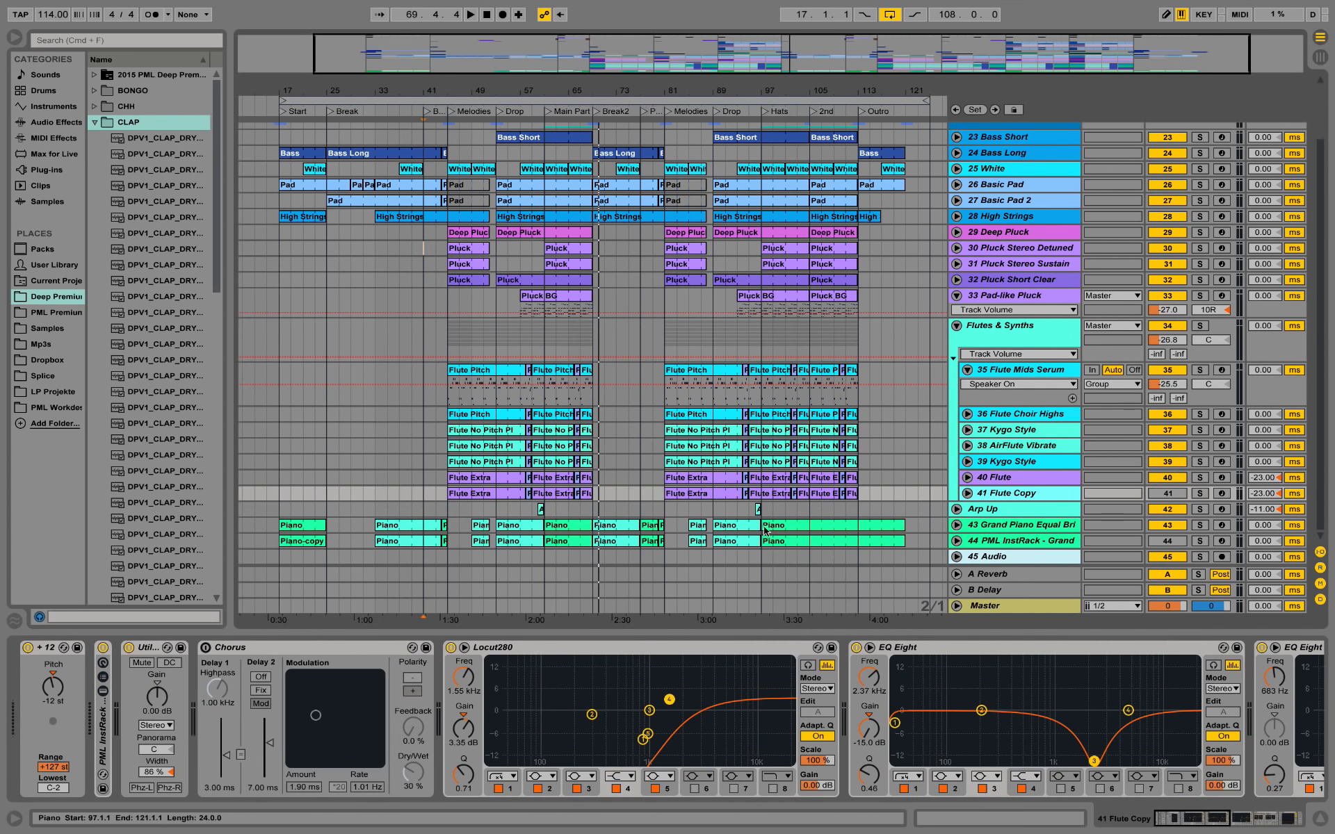
{"action": "scroll", "coordinate": [104, 716], "scroll_direction": "left", "scroll_amount": 10}
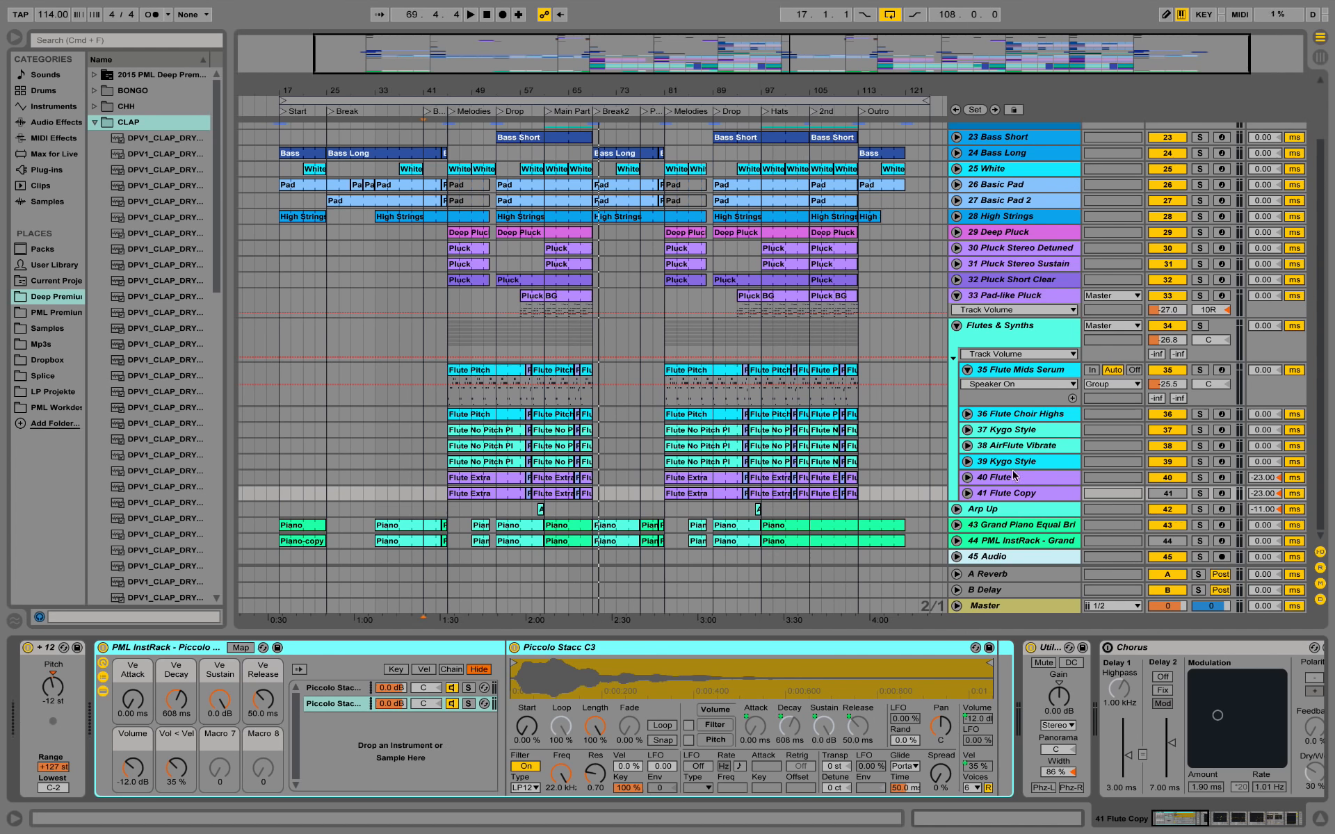
Solo the 35 Flute Mids Serum track and play it from the Melodies section at bar 45
{"action": "left_click", "coordinate": [1008, 375]}
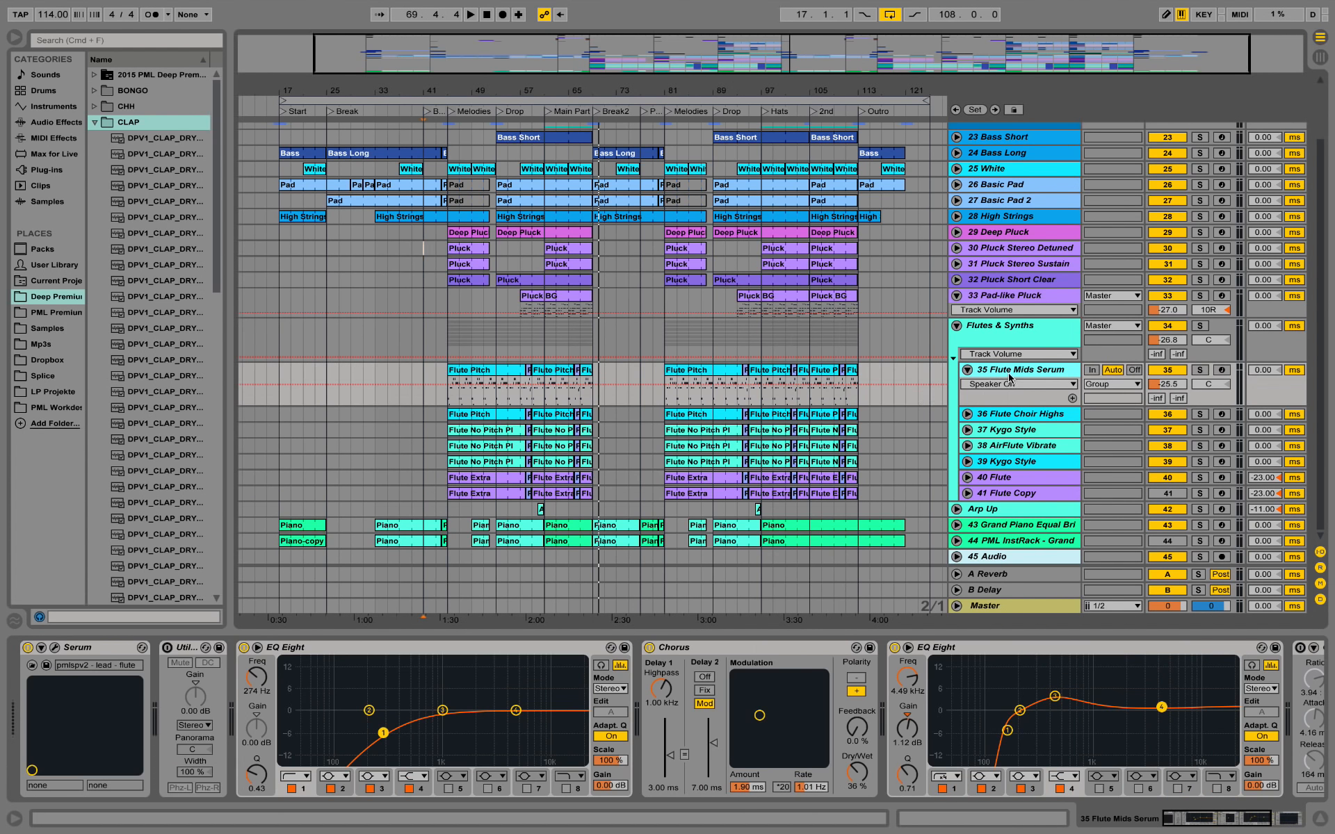
{"action": "left_click", "coordinate": [448, 396]}
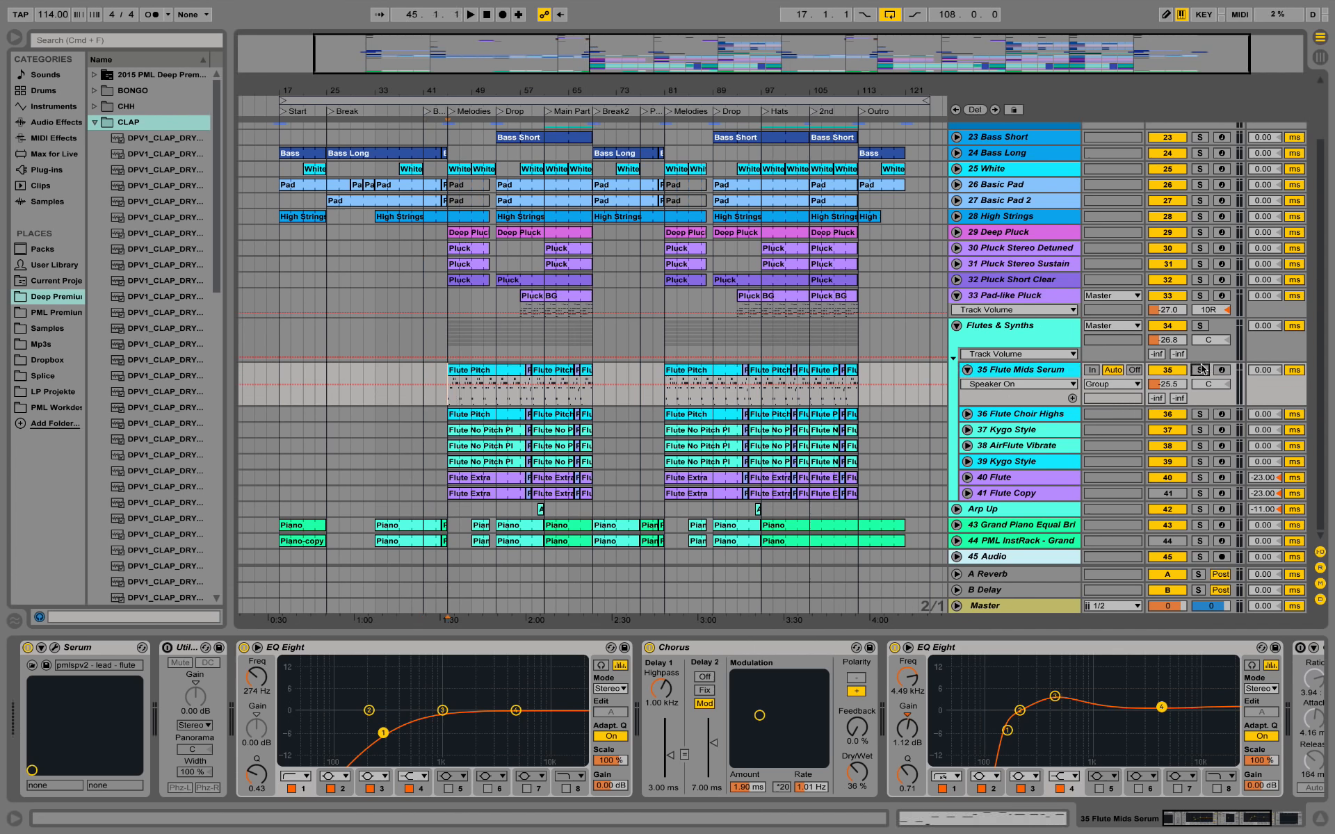
{"action": "left_click", "coordinate": [1201, 370]}
{"action": "key", "text": "space"}
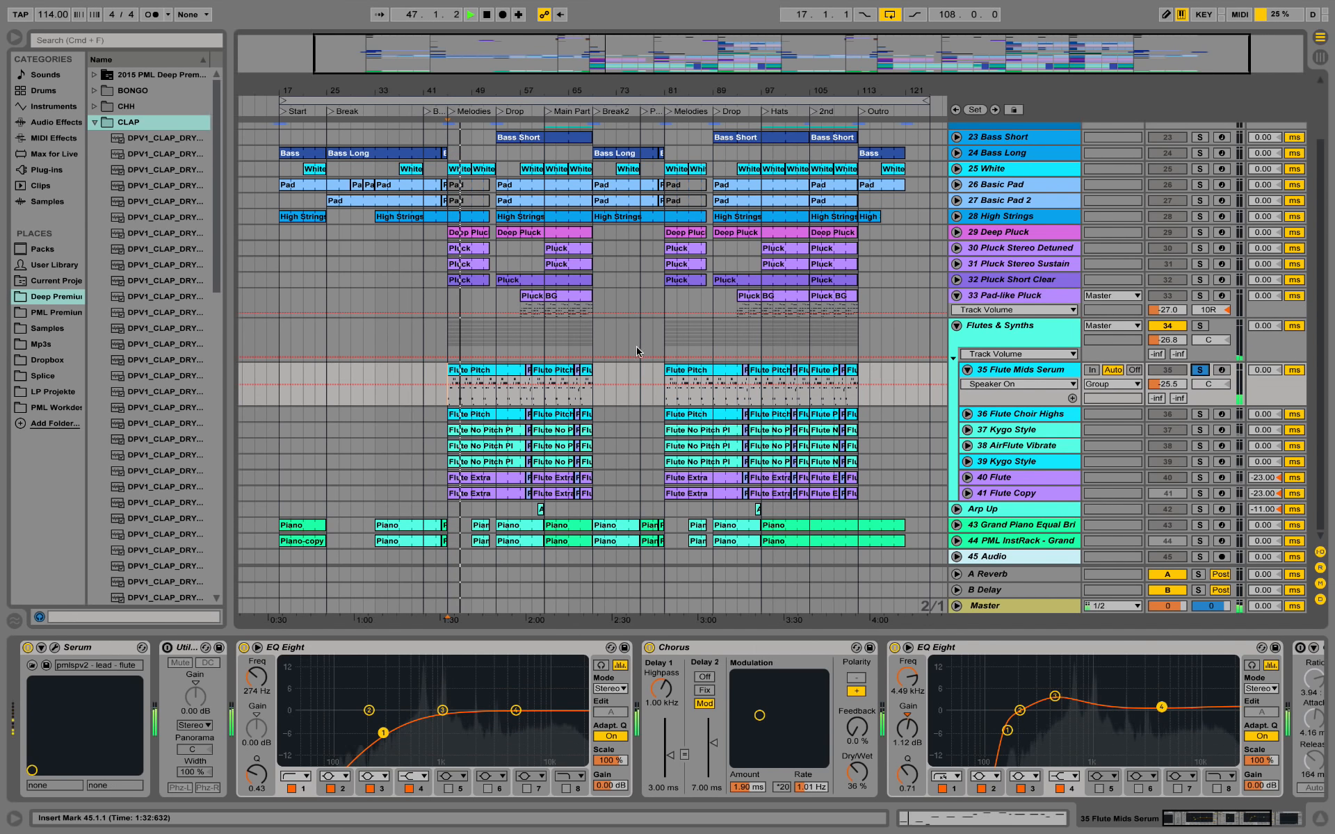
Open the first Flute Pitch clip on 35 Flute Mids Serum, show its MIDI notes, and audition it
{"action": "double_click", "coordinate": [480, 389]}
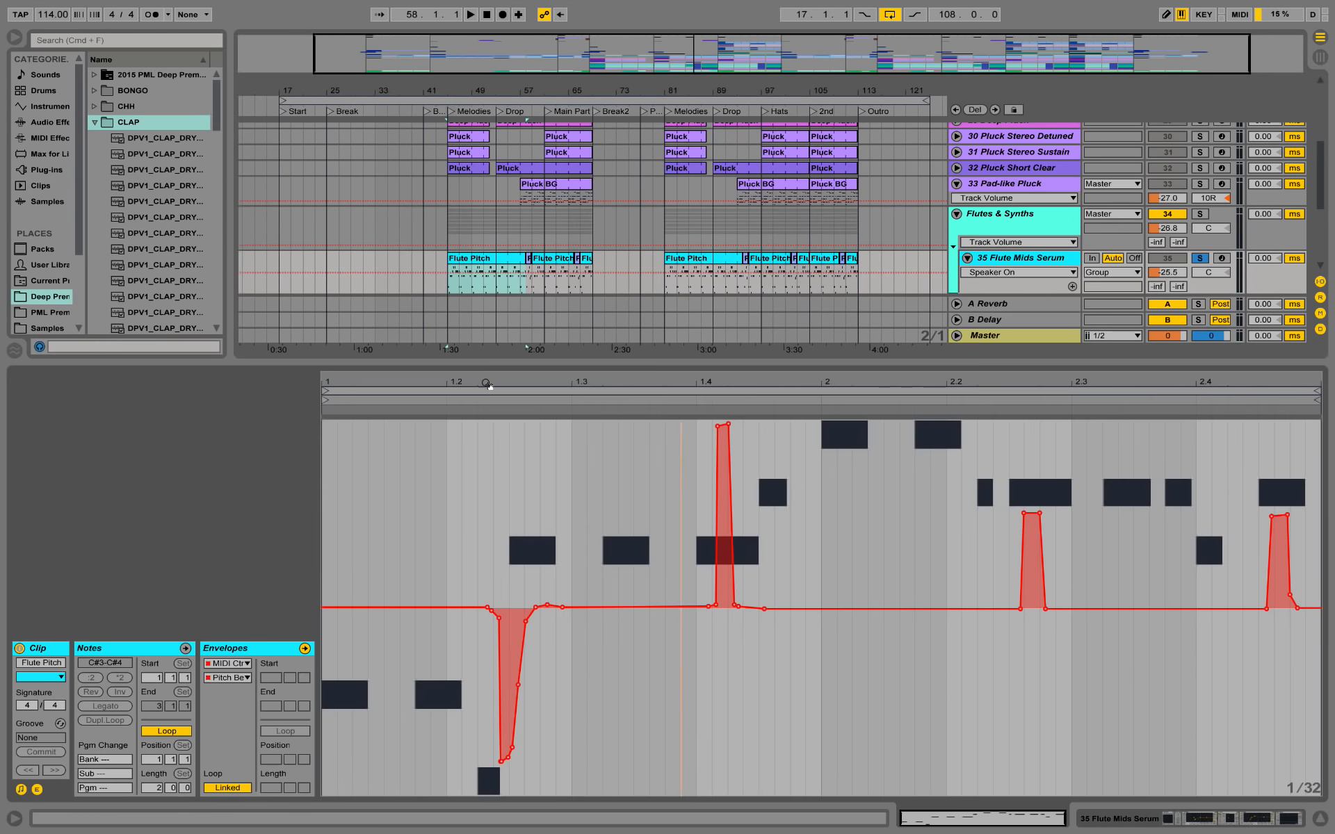
{"action": "left_click", "coordinate": [160, 651]}
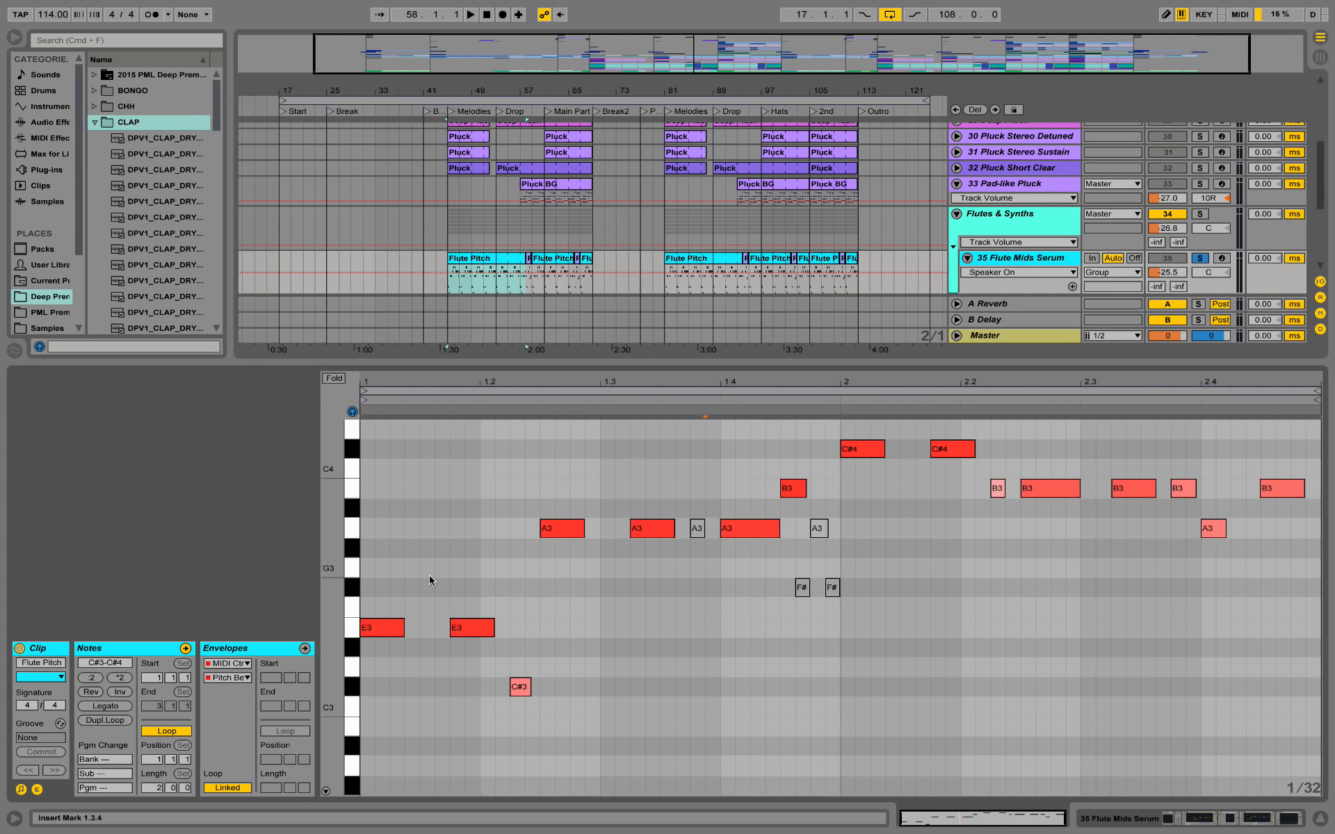
{"action": "key", "text": "space"}
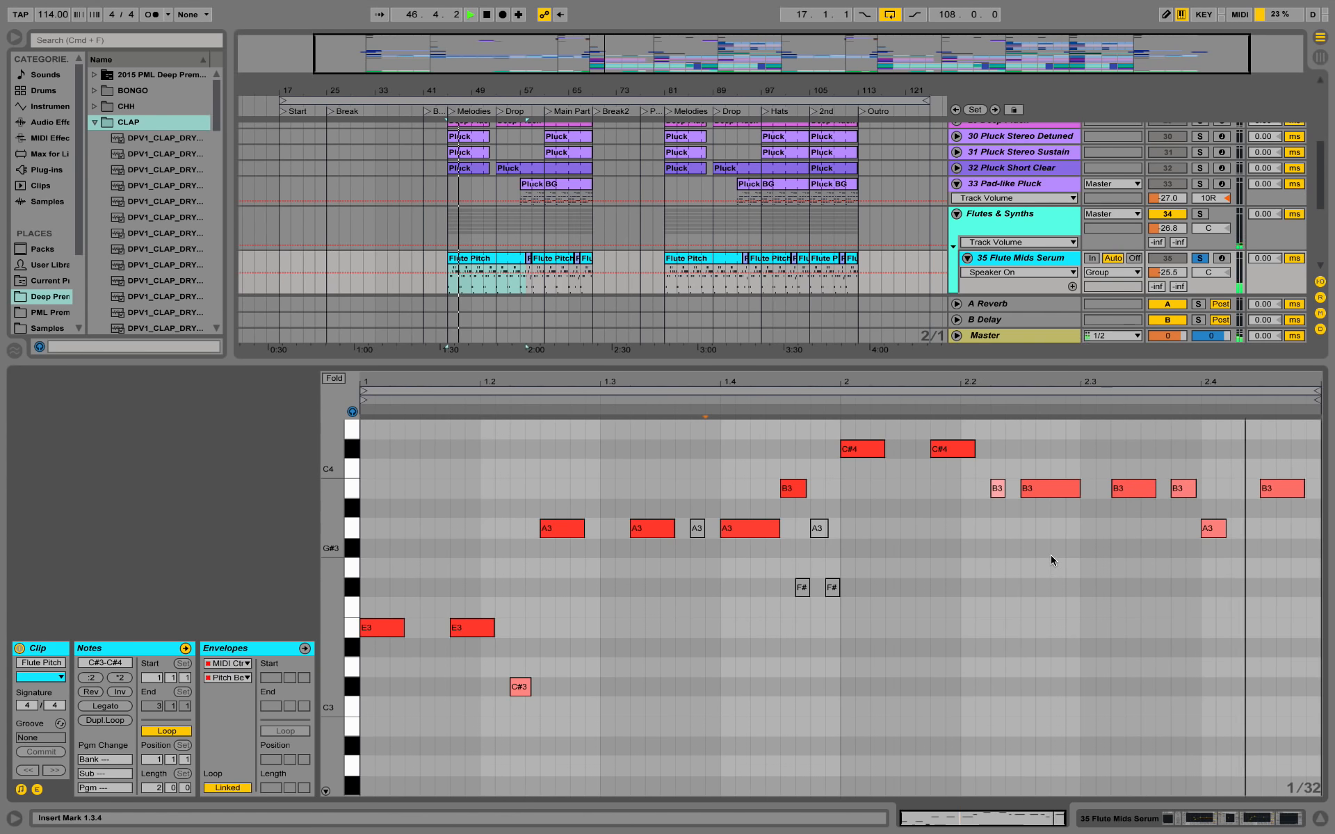
{"action": "key", "text": "space"}
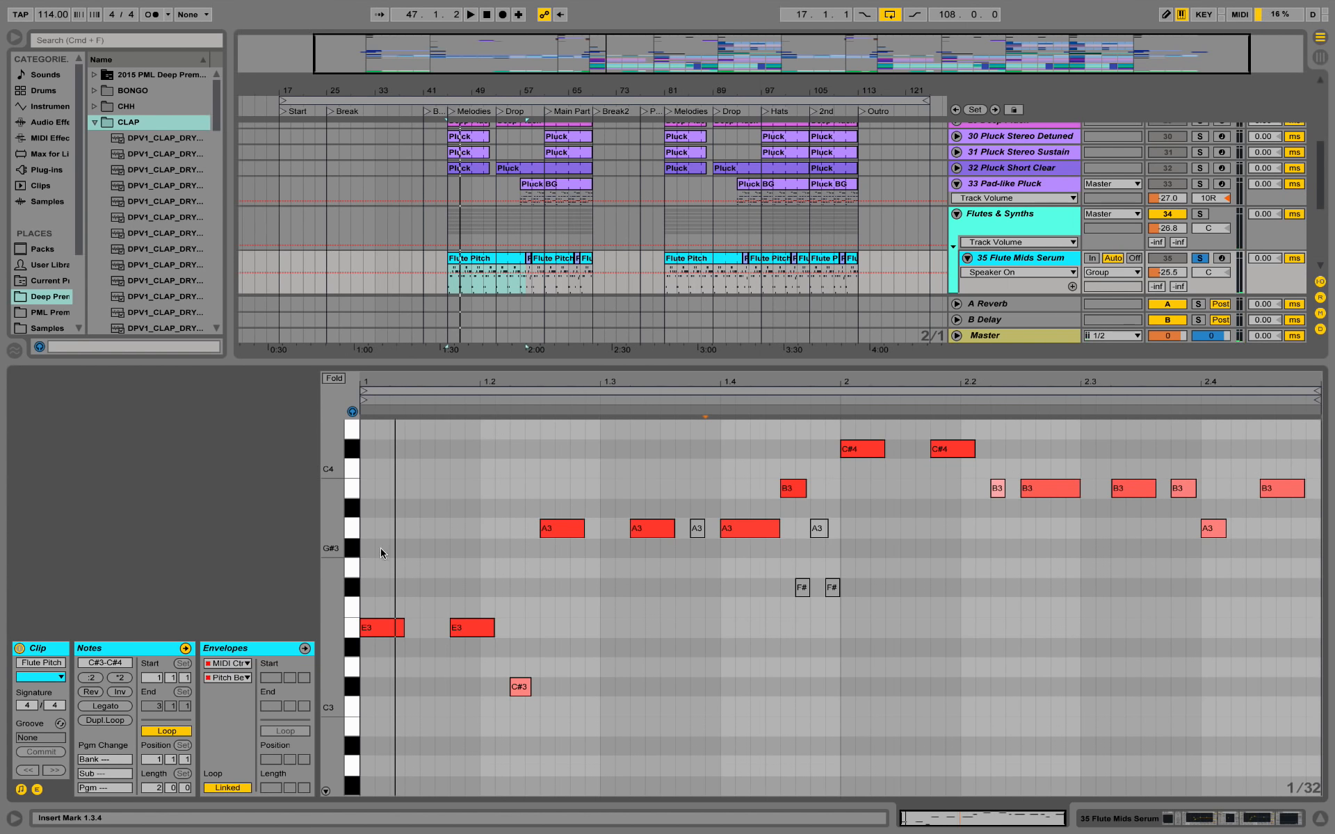
Display the Flute Pitch clip's Pitch Bend envelope and play the soloed track to audition the bends
{"action": "left_click", "coordinate": [265, 653]}
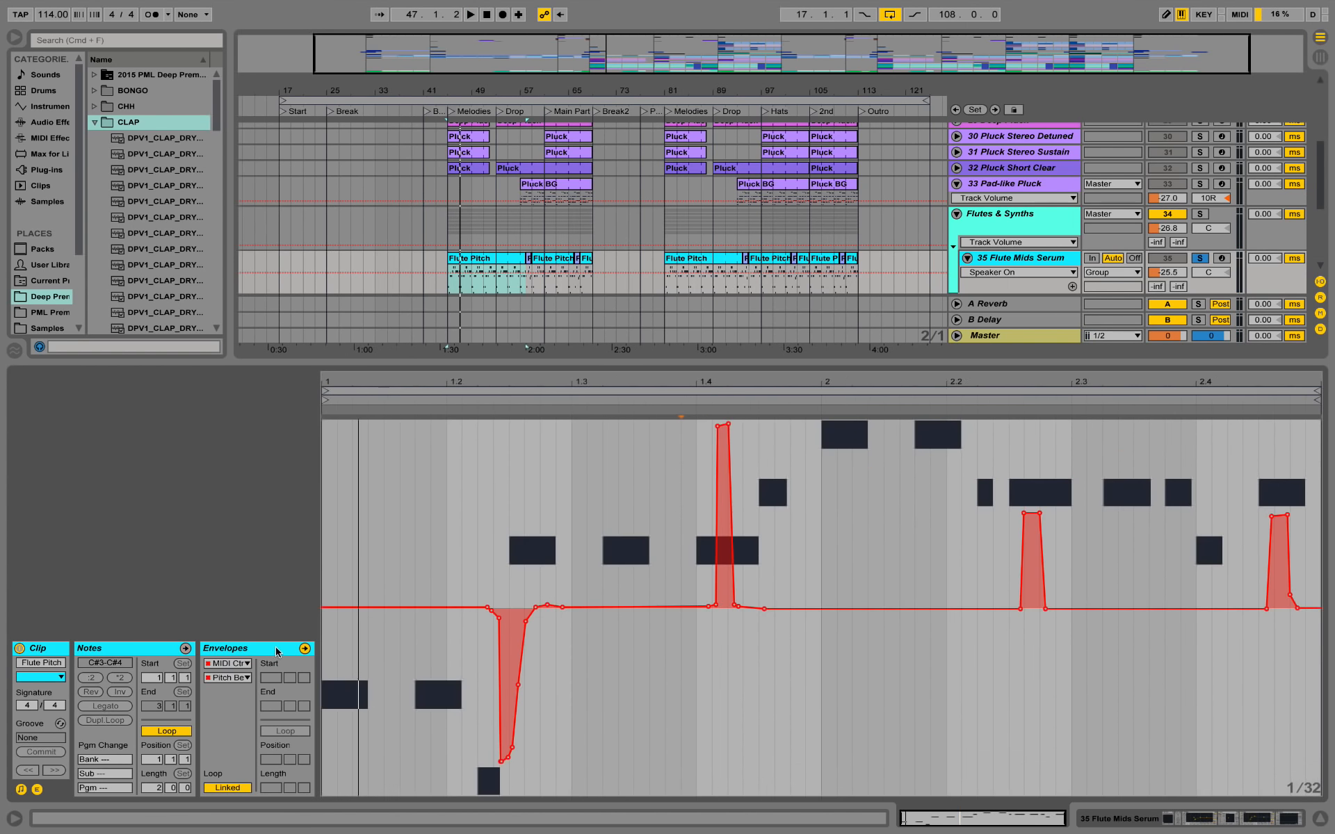
{"action": "left_click", "coordinate": [249, 679]}
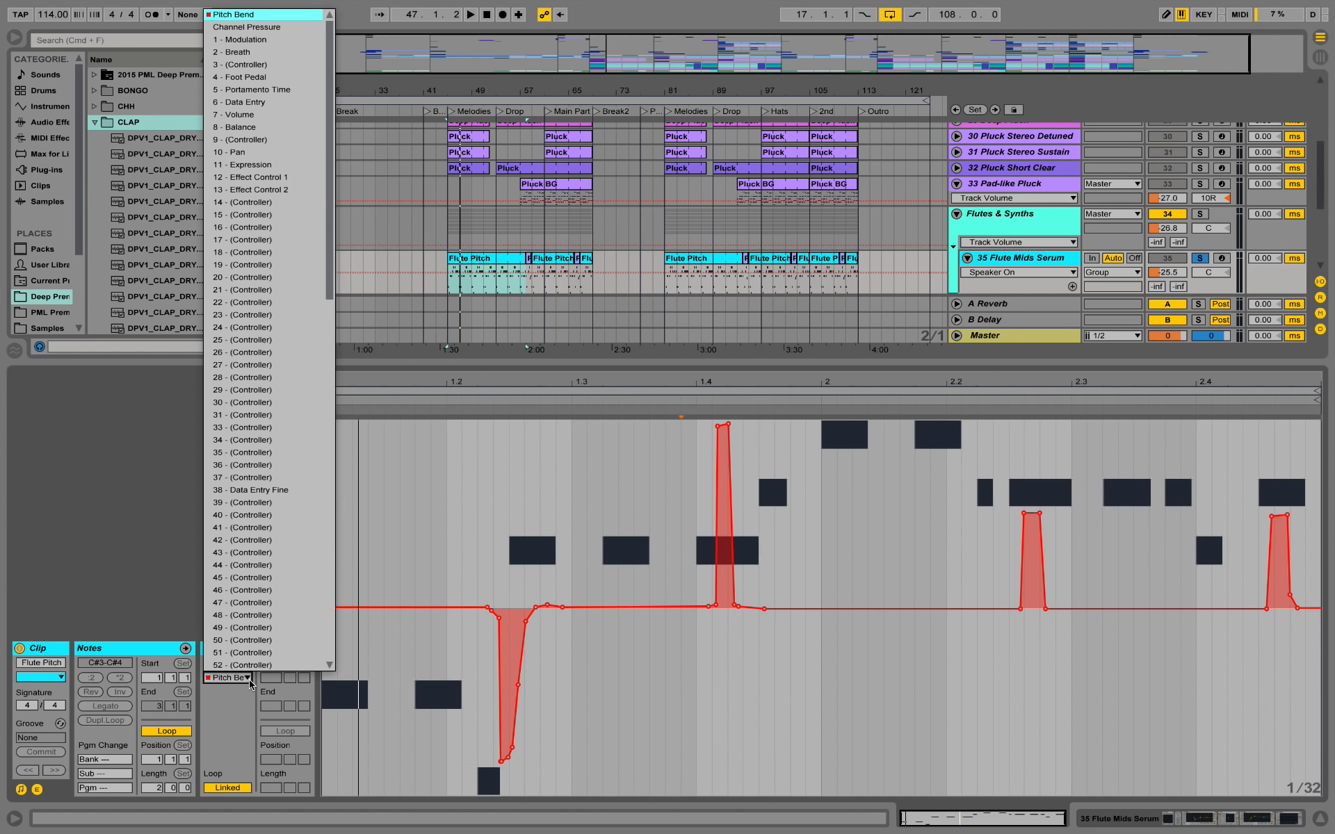
{"action": "left_click", "coordinate": [261, 14]}
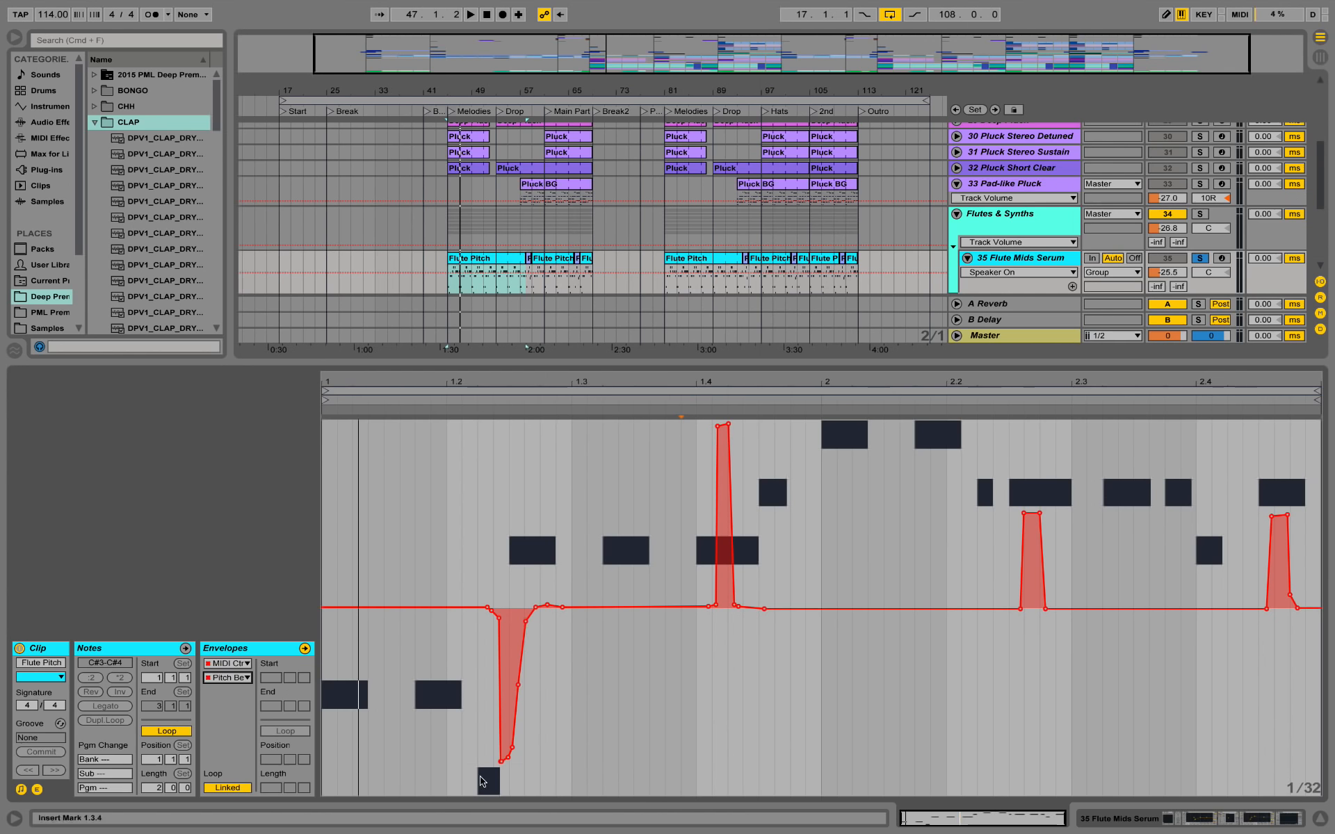
{"action": "key", "text": "space"}
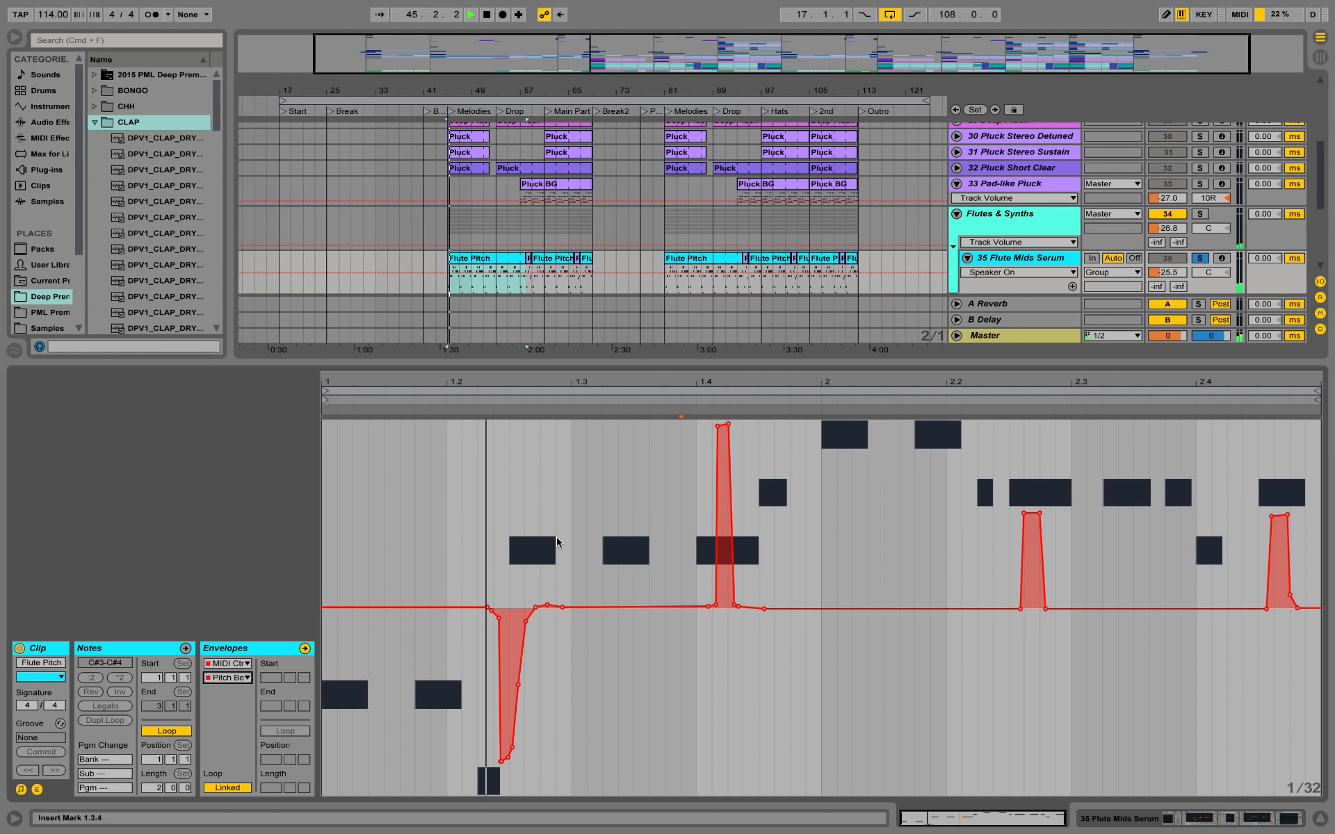
{"action": "key", "text": "space"}
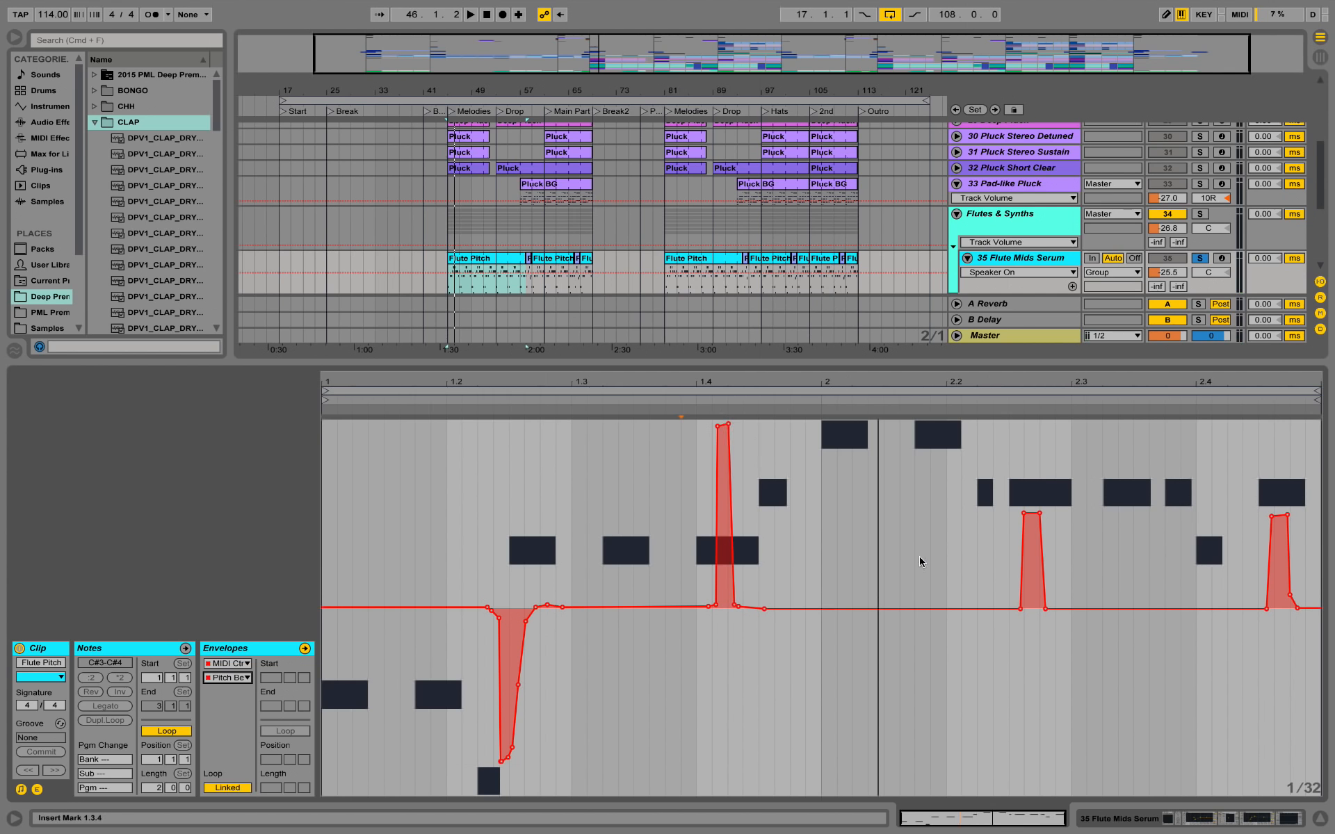
{"action": "key", "text": "space"}
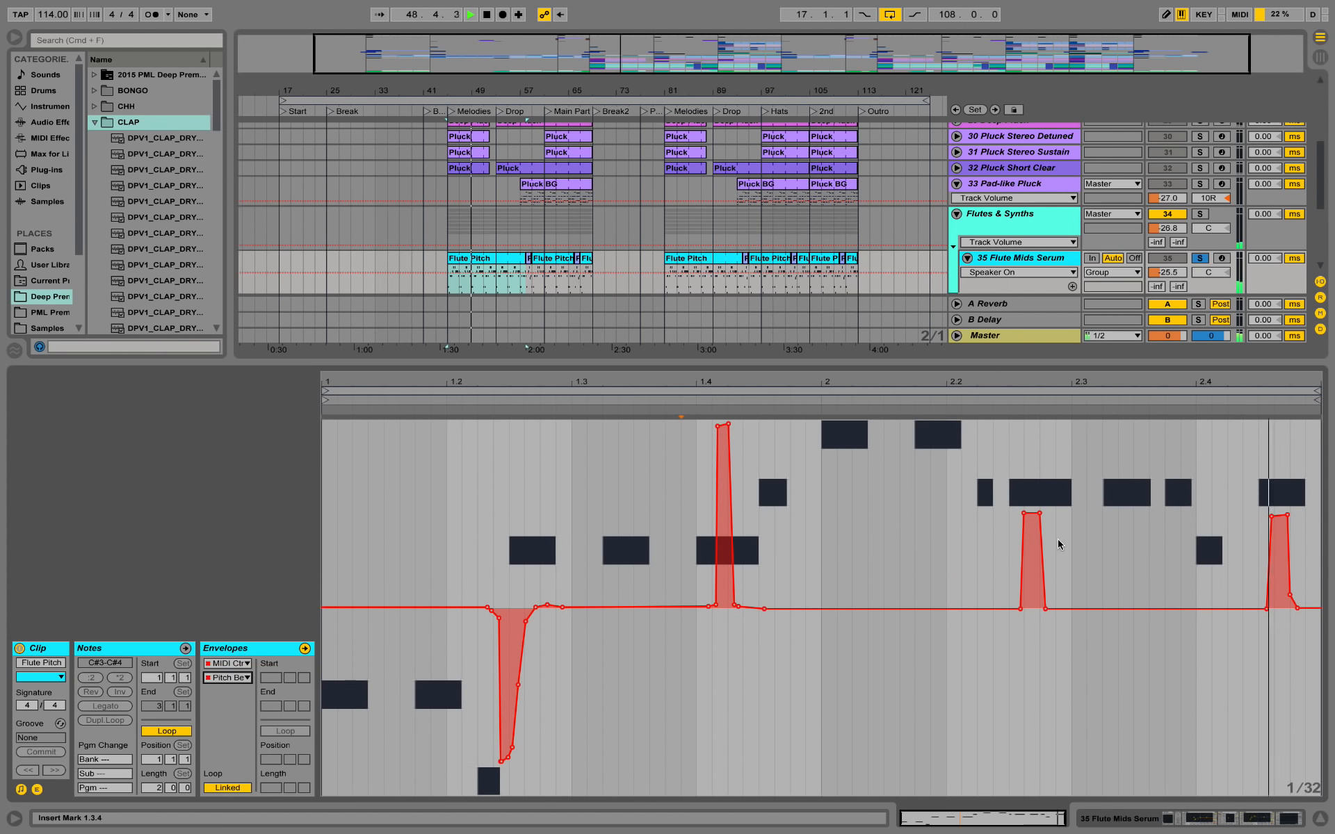
{"action": "key", "text": "space"}
Review the device chain of 35 Flute Mids Serum to its end, and audition it with the Flutes & Synths group's devices shown
{"action": "key", "text": "shift+Tab"}
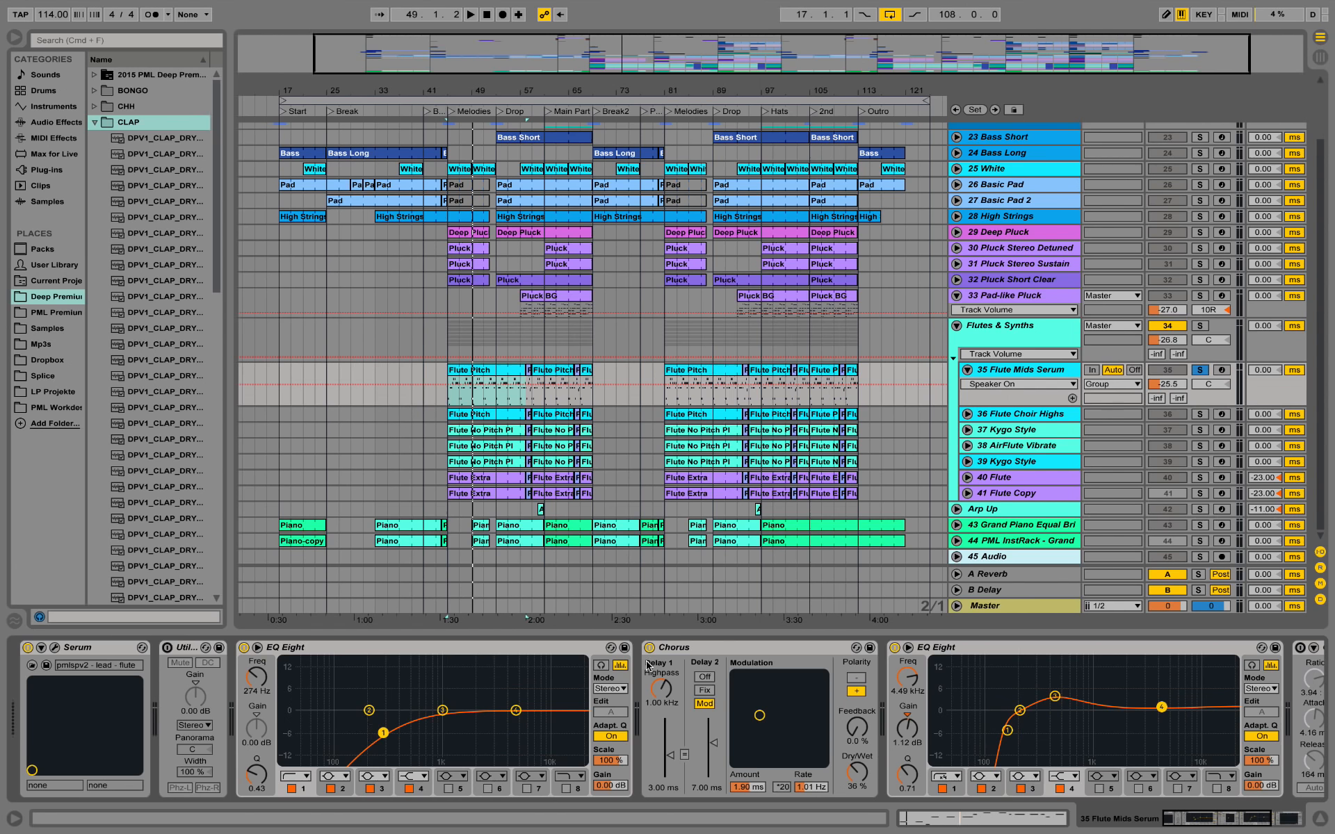
{"action": "left_click", "coordinate": [1209, 826]}
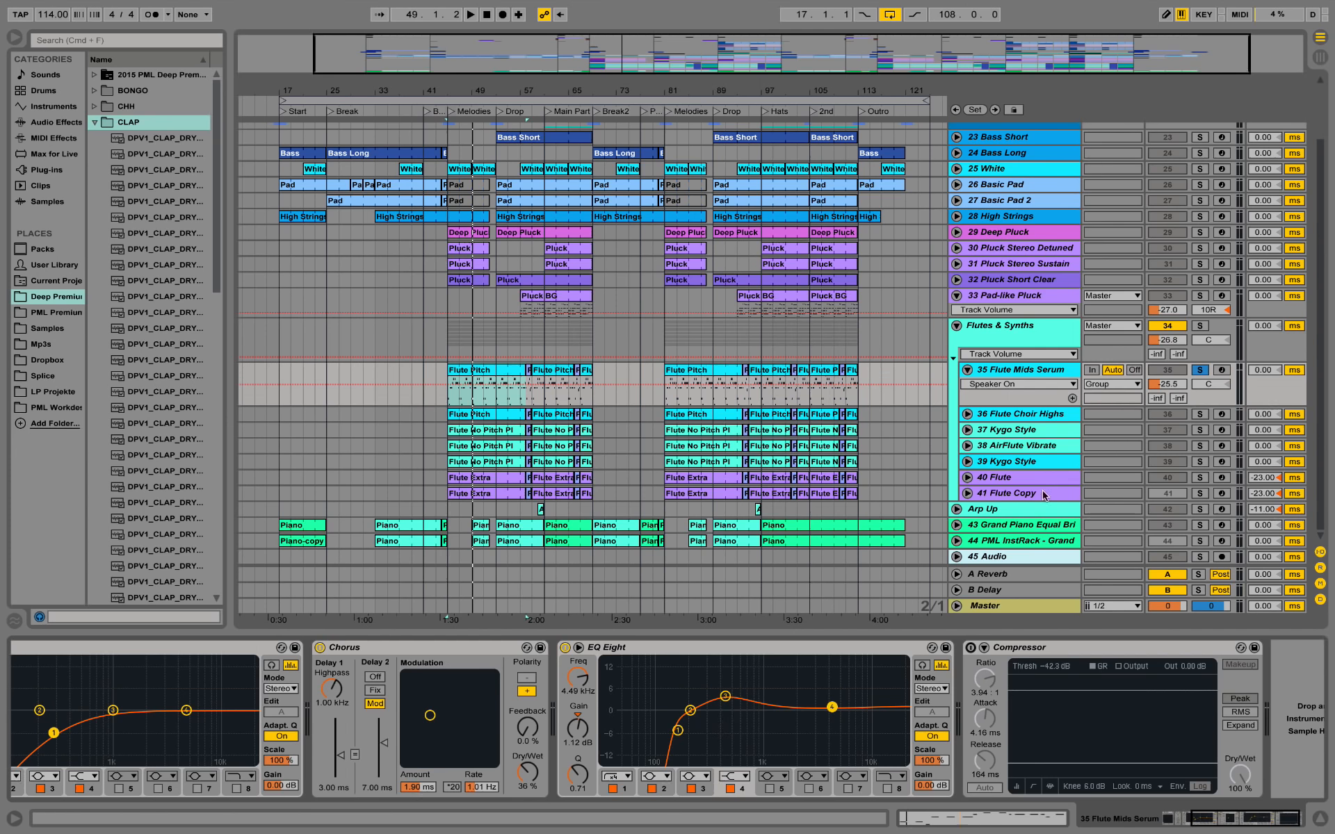
{"action": "left_click", "coordinate": [1004, 325]}
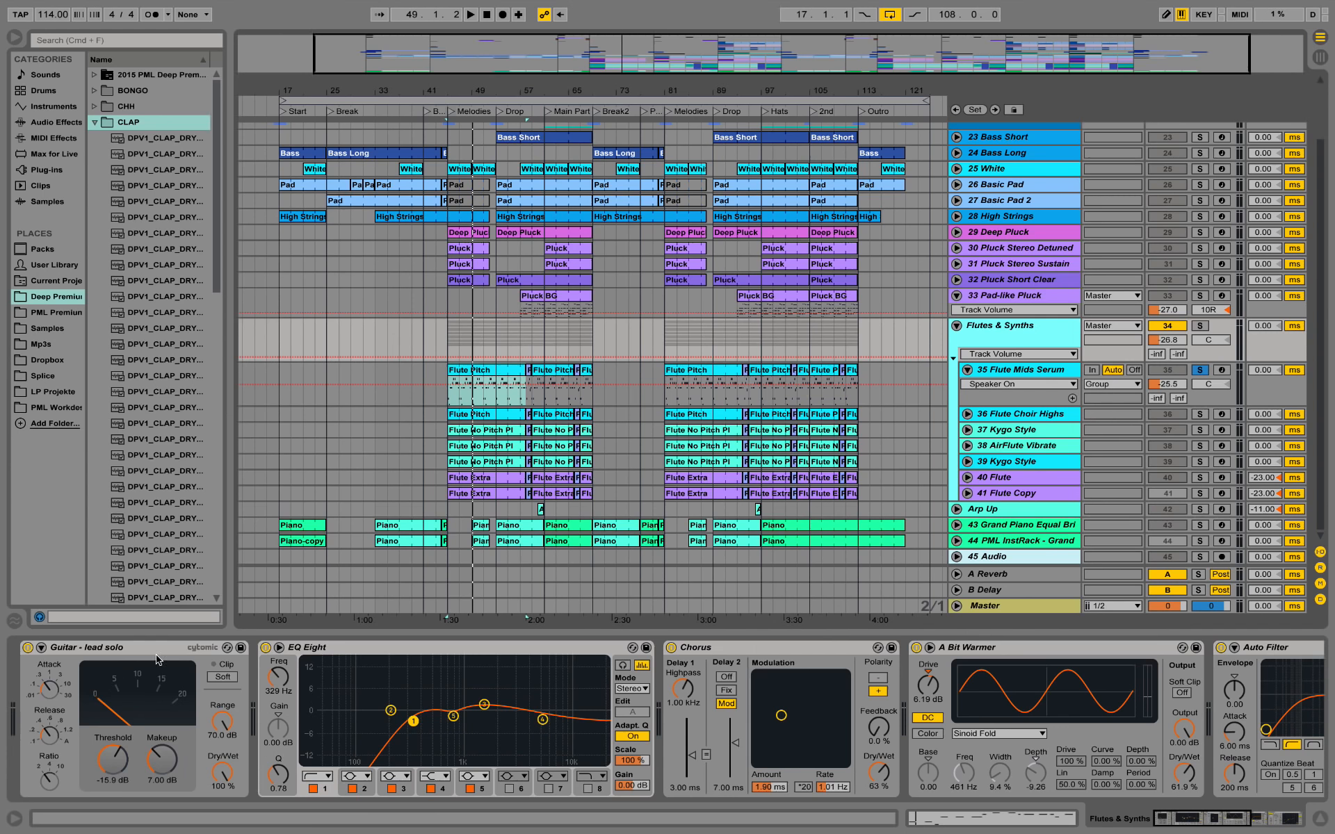
{"action": "key", "text": "space"}
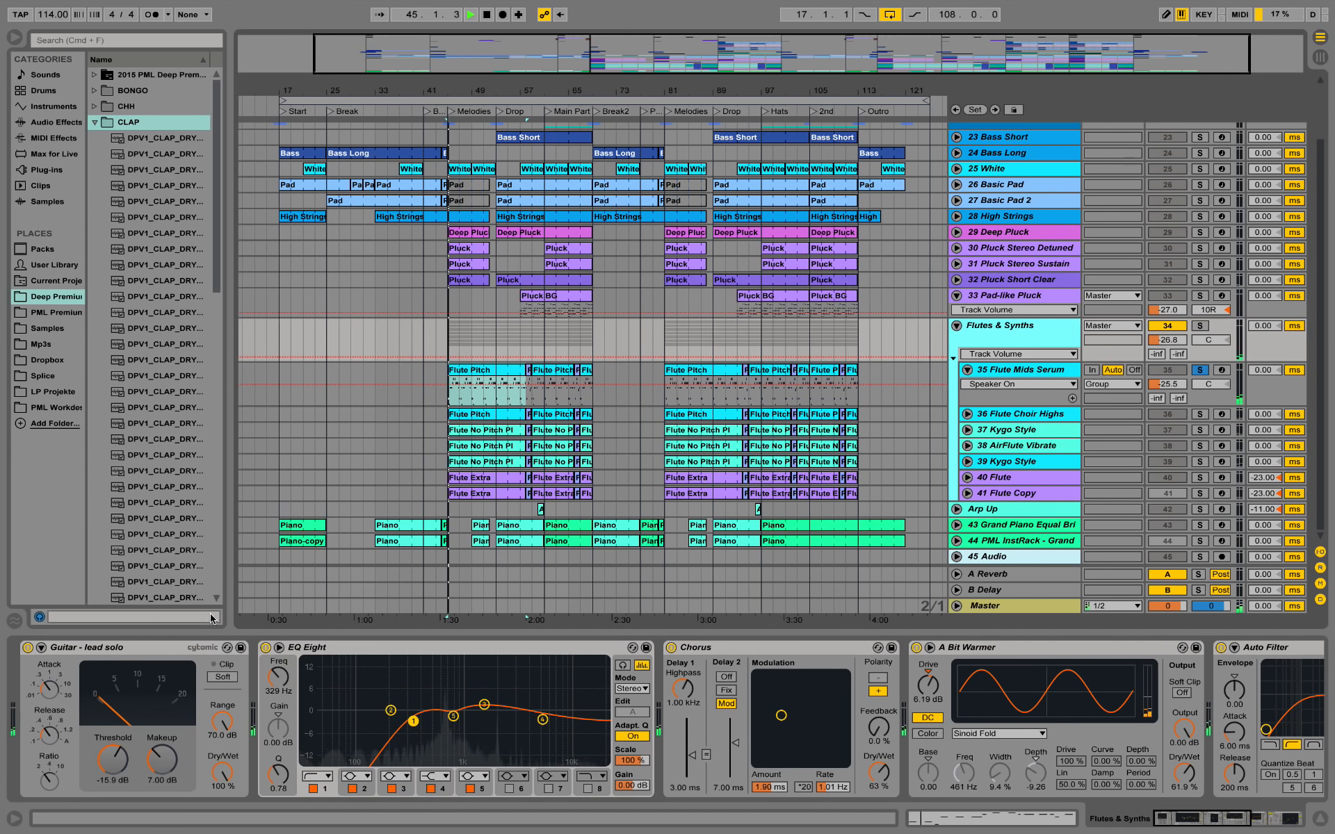
{"action": "key", "text": "space"}
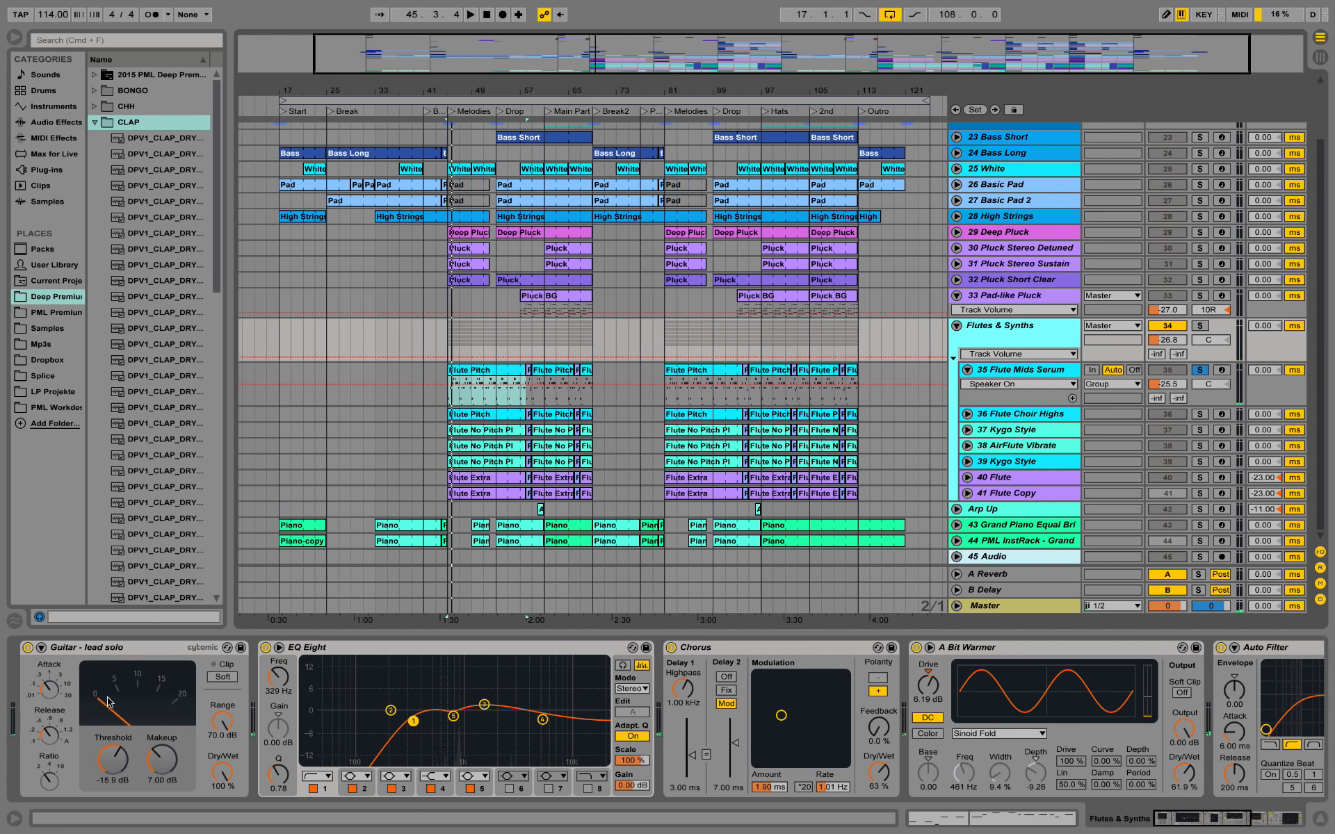
Unsolo 35 Flute Mids Serum and play the full mix from bar 45 with the Flutes & Synths group's devices shown
{"action": "left_click", "coordinate": [1202, 371]}
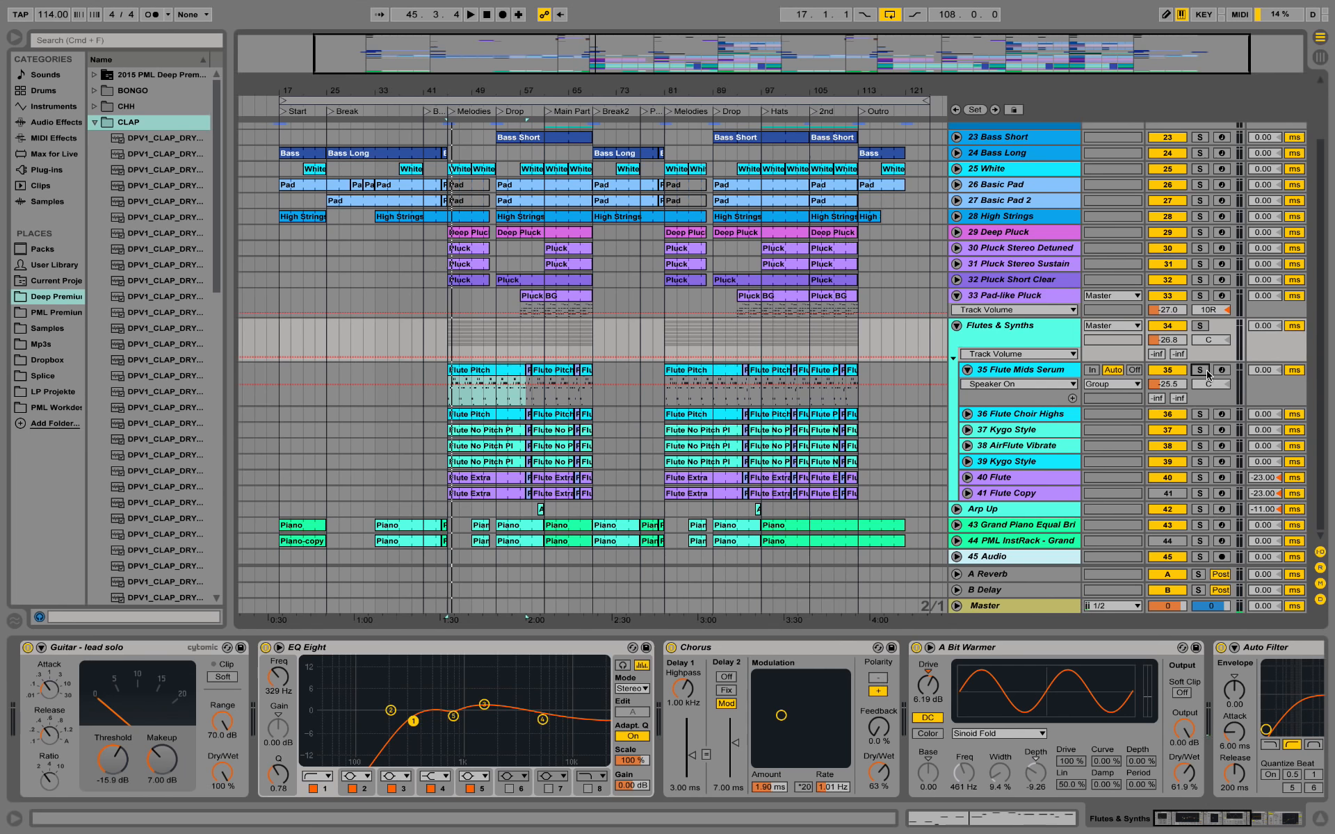
{"action": "key", "text": "space"}
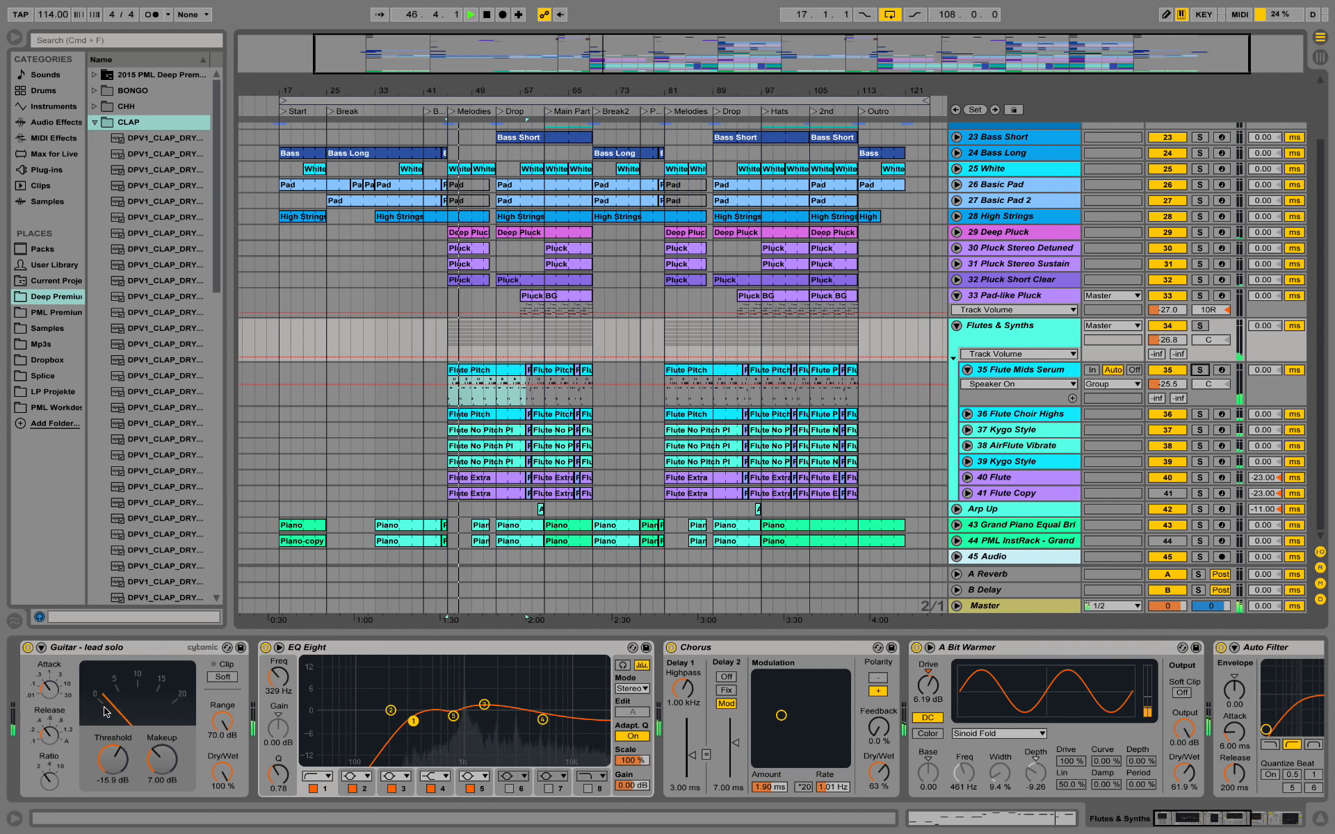
{"action": "key", "text": "space"}
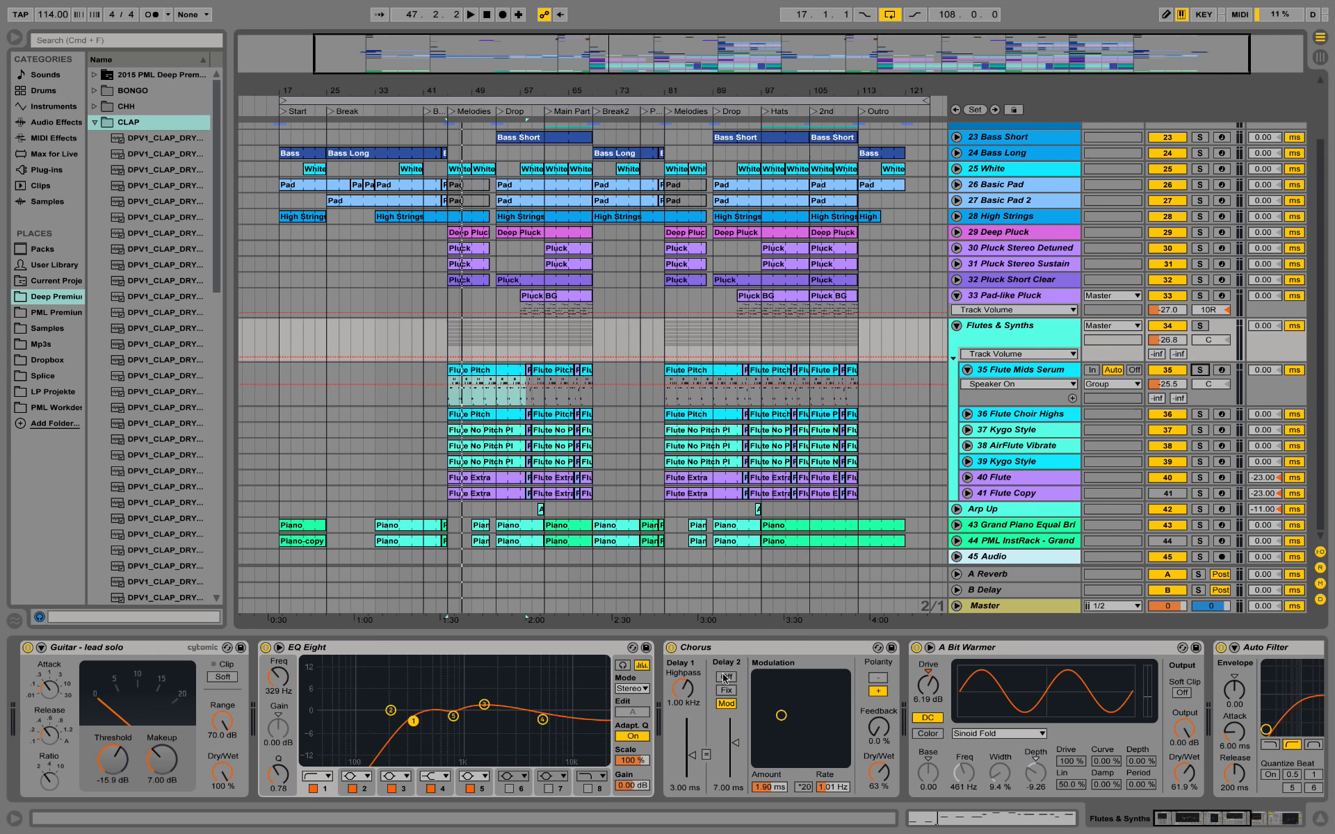
Solo the Flutes & Synths group and compare its sound with the Chorus bypassed and enabled, leaving the Chorus on
{"action": "left_click", "coordinate": [671, 648]}
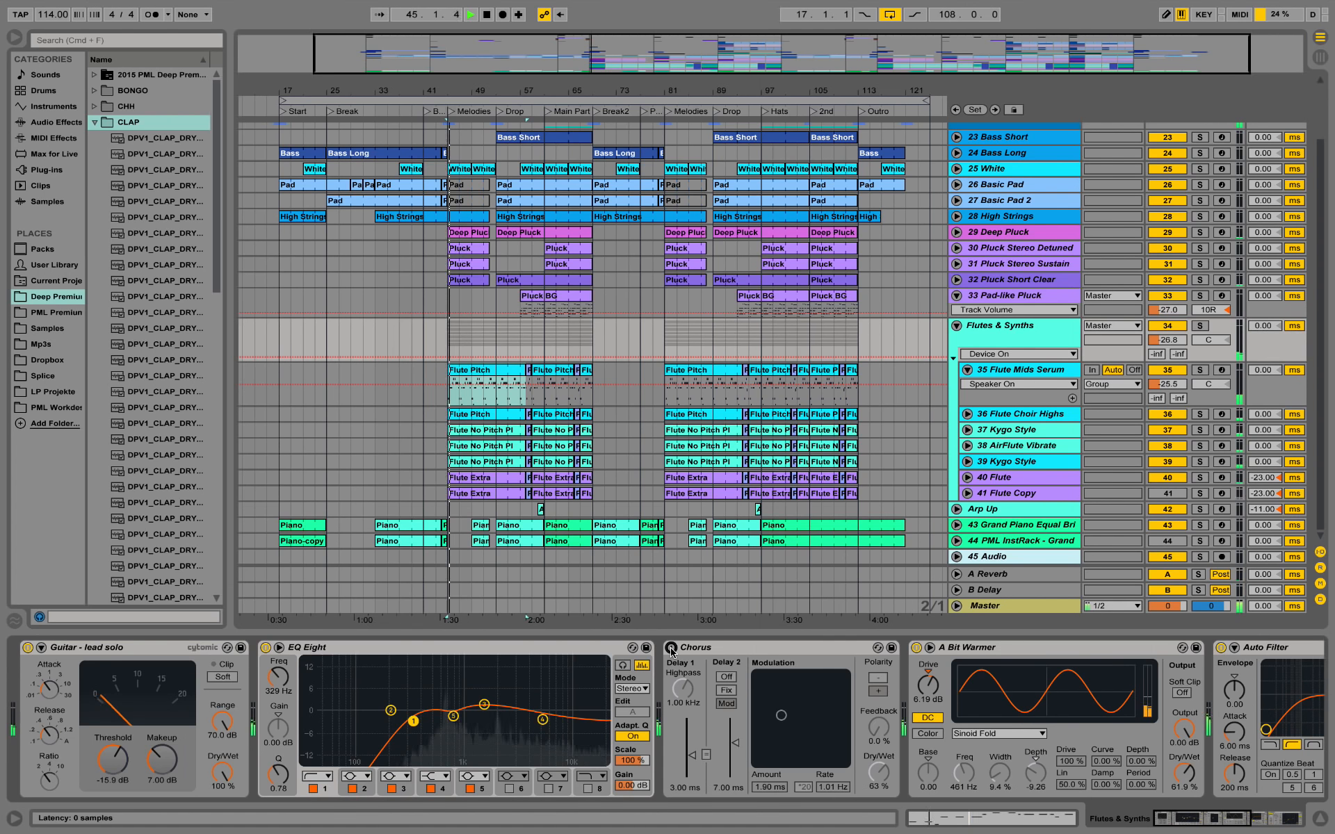
{"action": "left_click", "coordinate": [671, 647]}
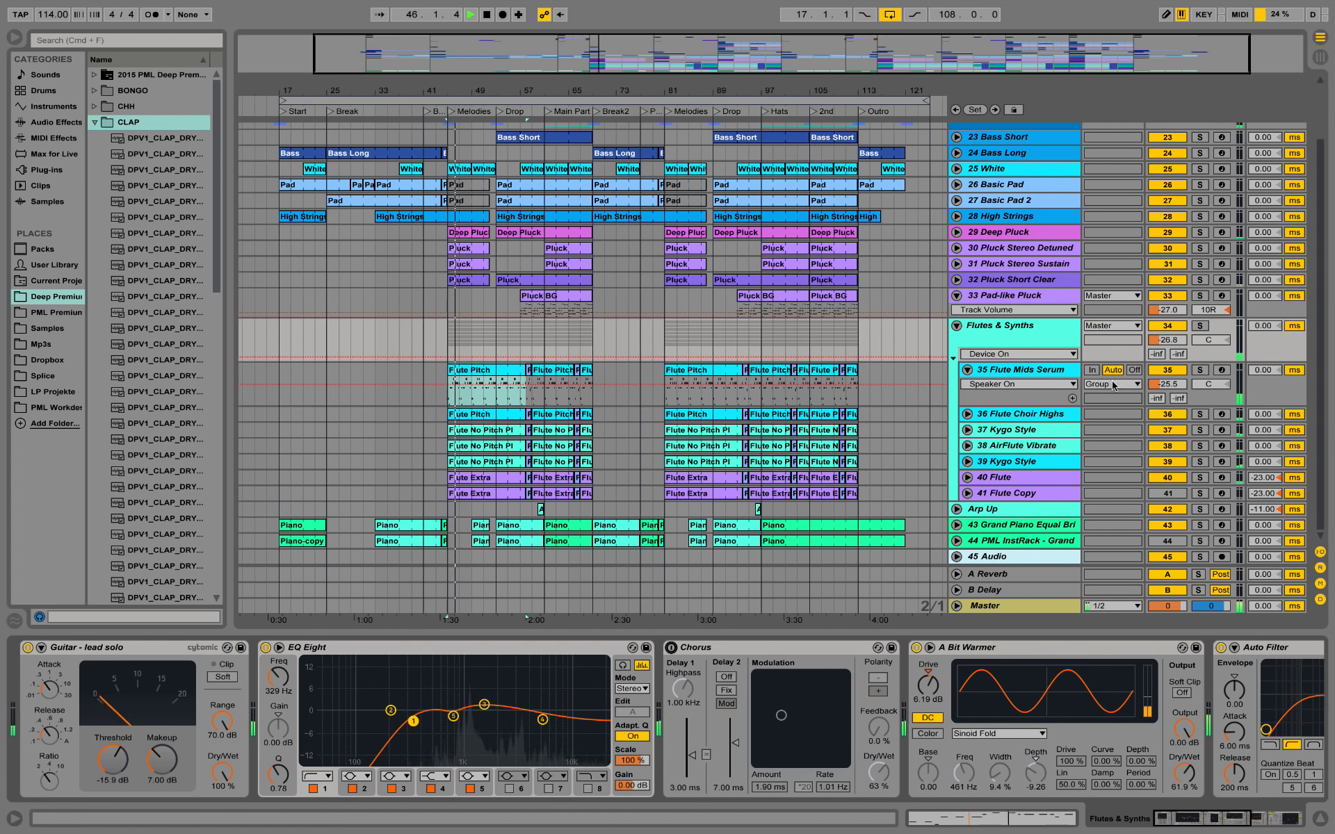
{"action": "left_click", "coordinate": [1199, 326]}
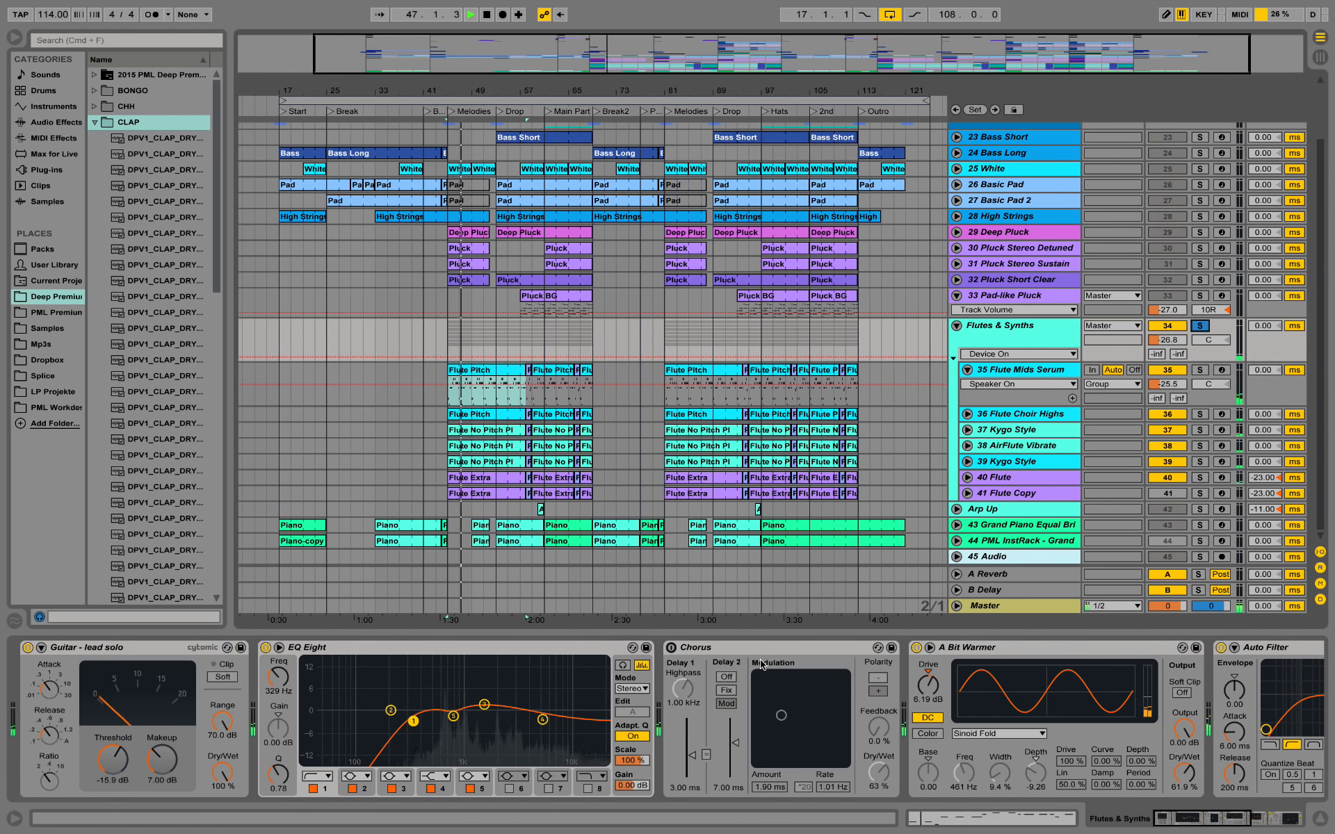
{"action": "left_click", "coordinate": [671, 647]}
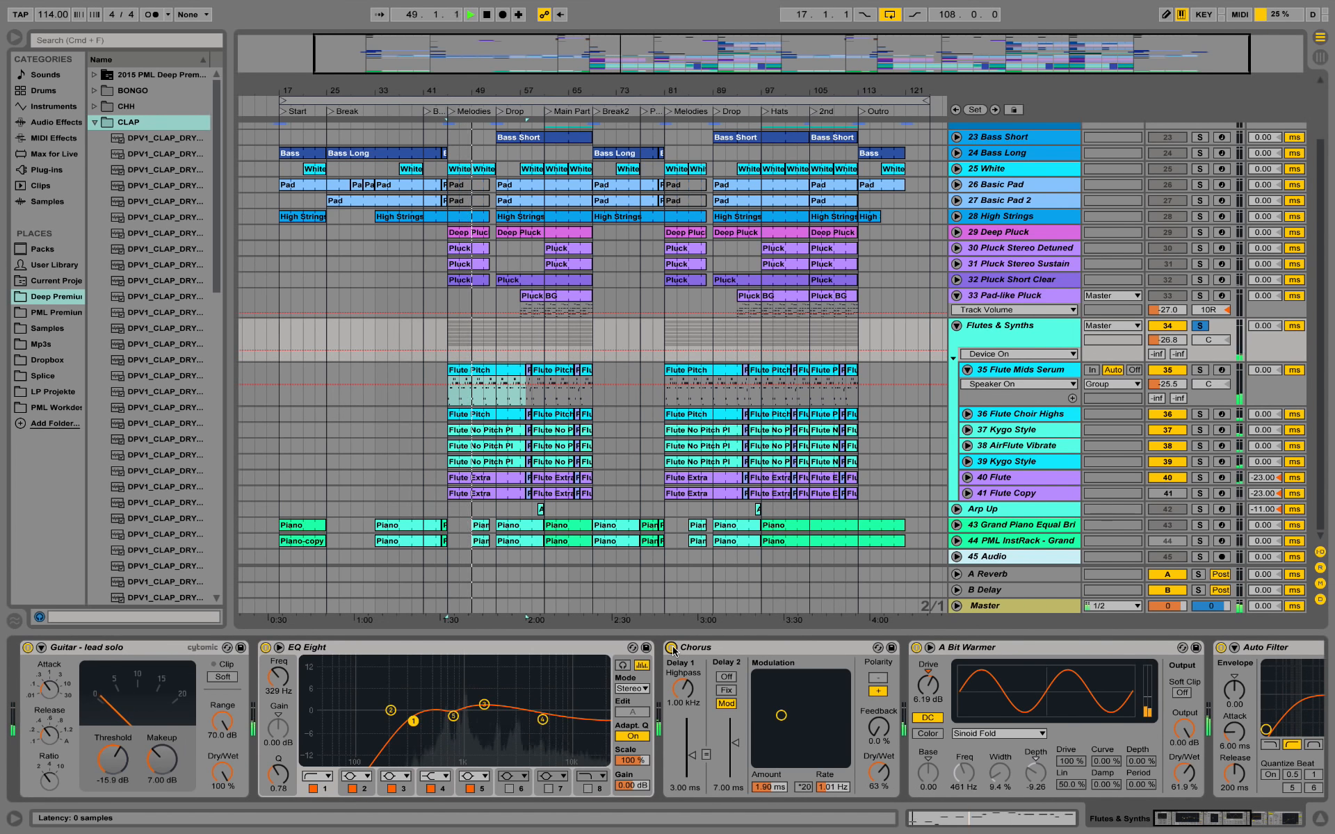
{"action": "left_click", "coordinate": [672, 648]}
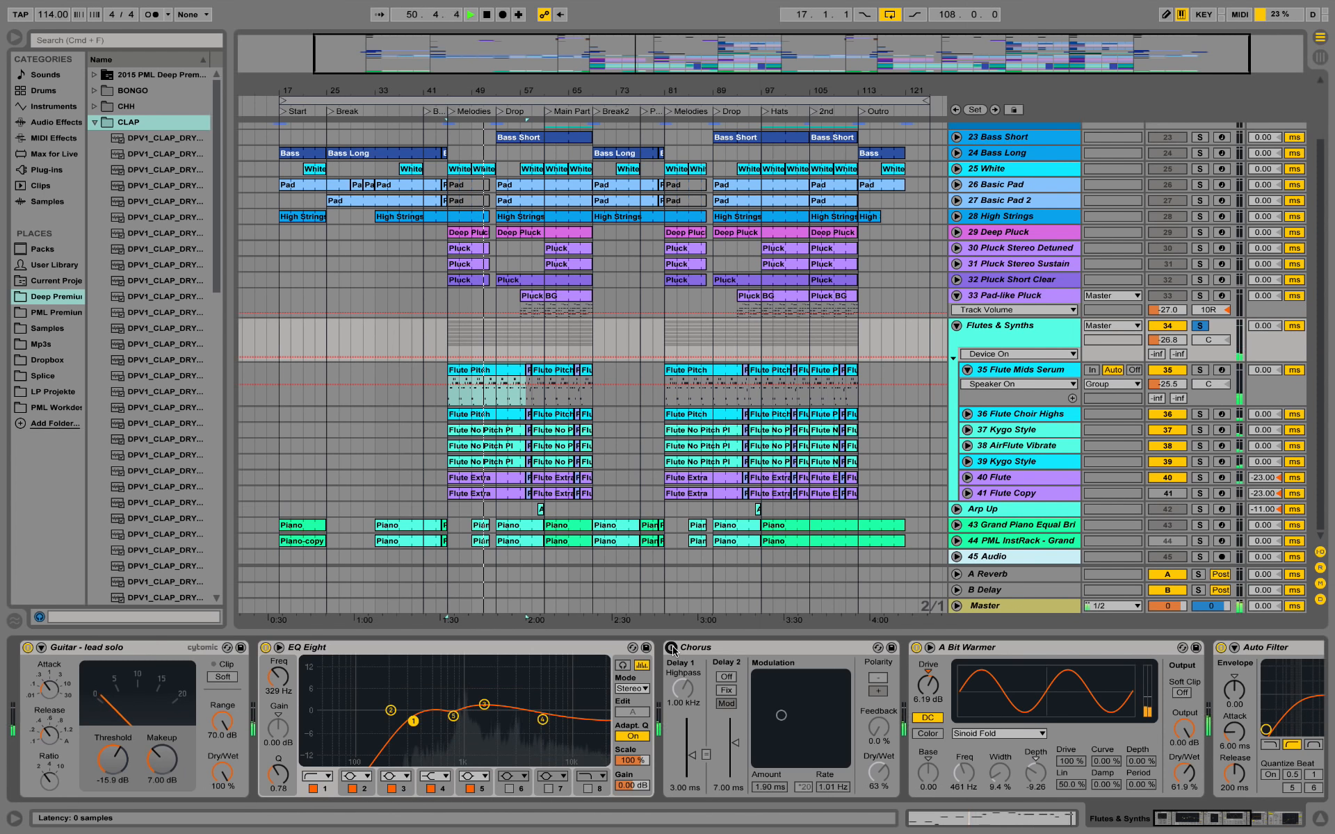
{"action": "left_click", "coordinate": [672, 648]}
{"action": "key", "text": "space"}
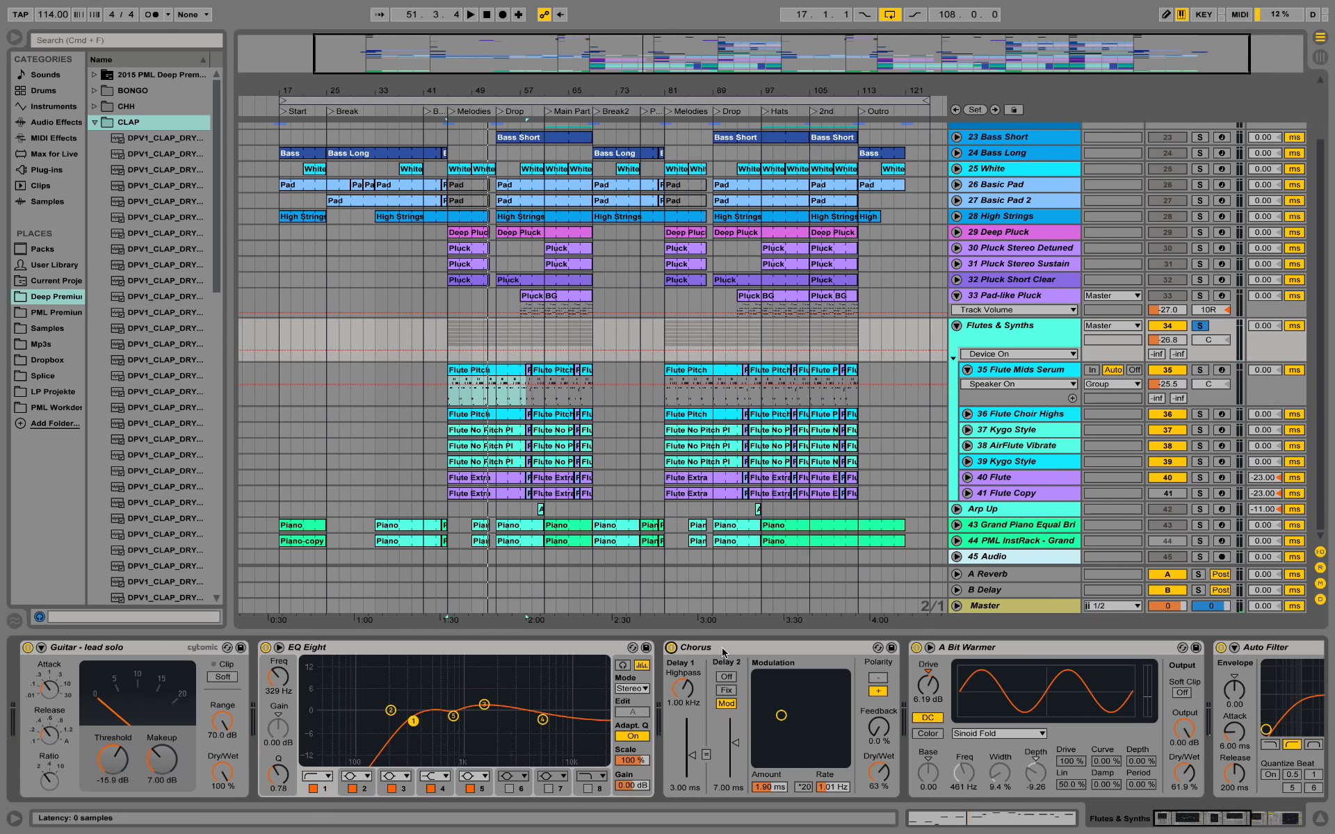
{"action": "left_click", "coordinate": [671, 648]}
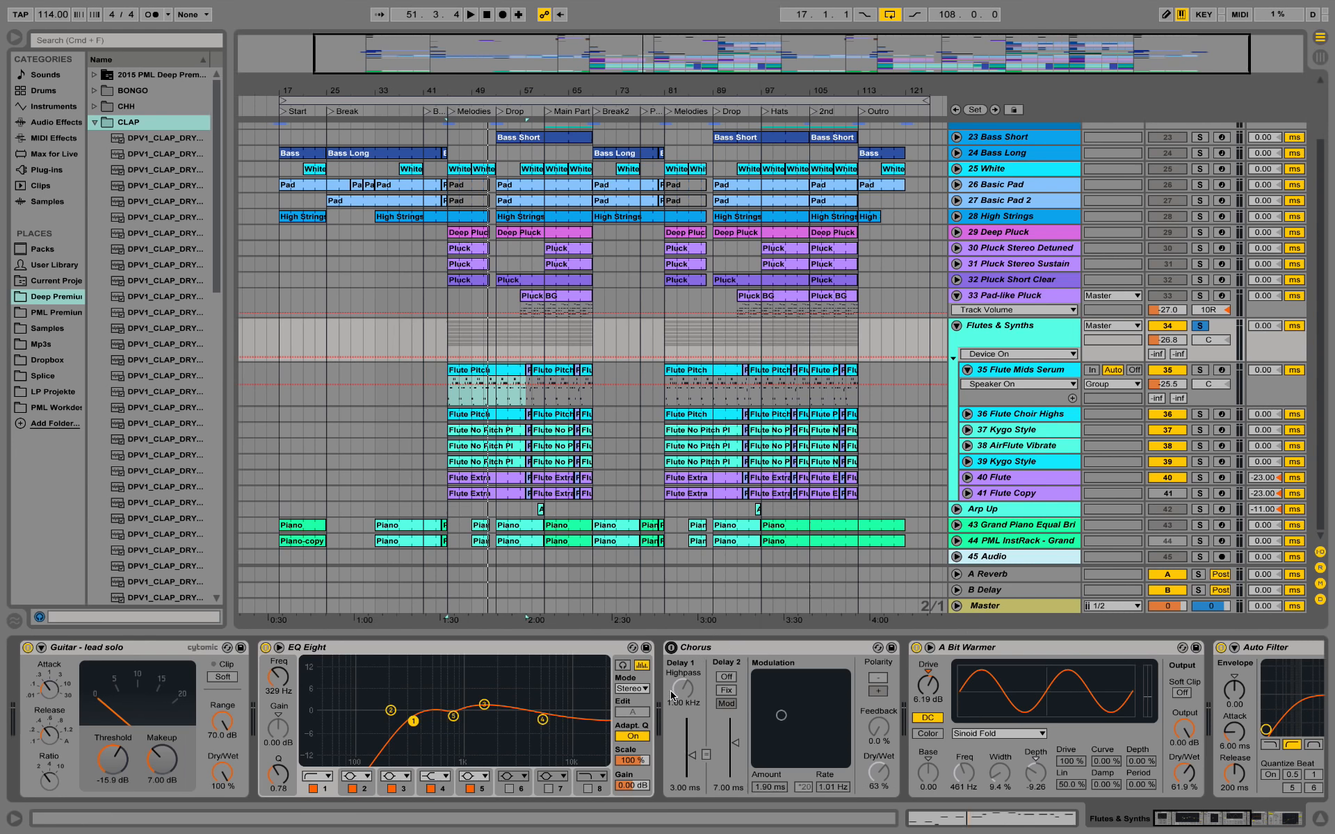
{"action": "left_click", "coordinate": [671, 648]}
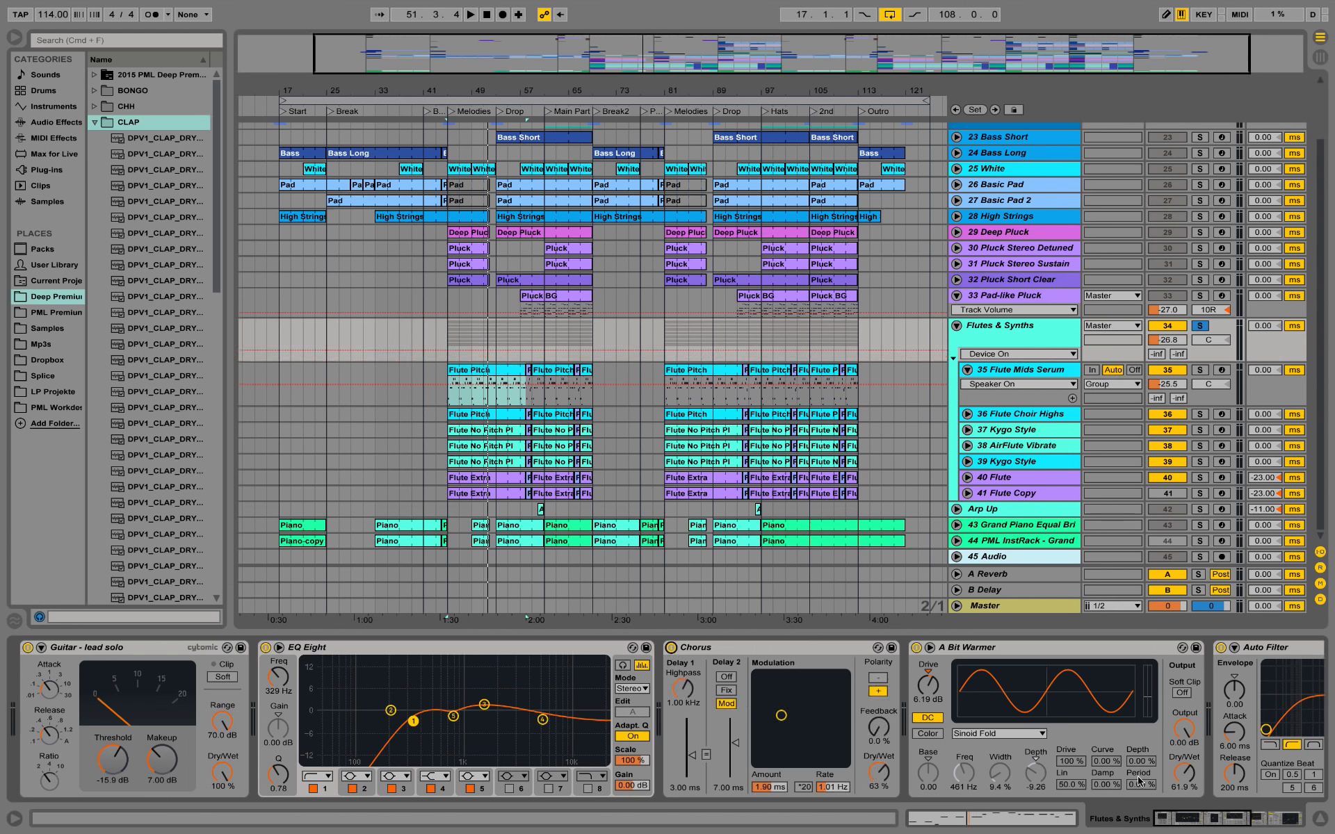
Show the Saturator presets among the audio effects in a slightly widened browser, with the group's A Bit Warmer device in view
{"action": "left_click", "coordinate": [1174, 817]}
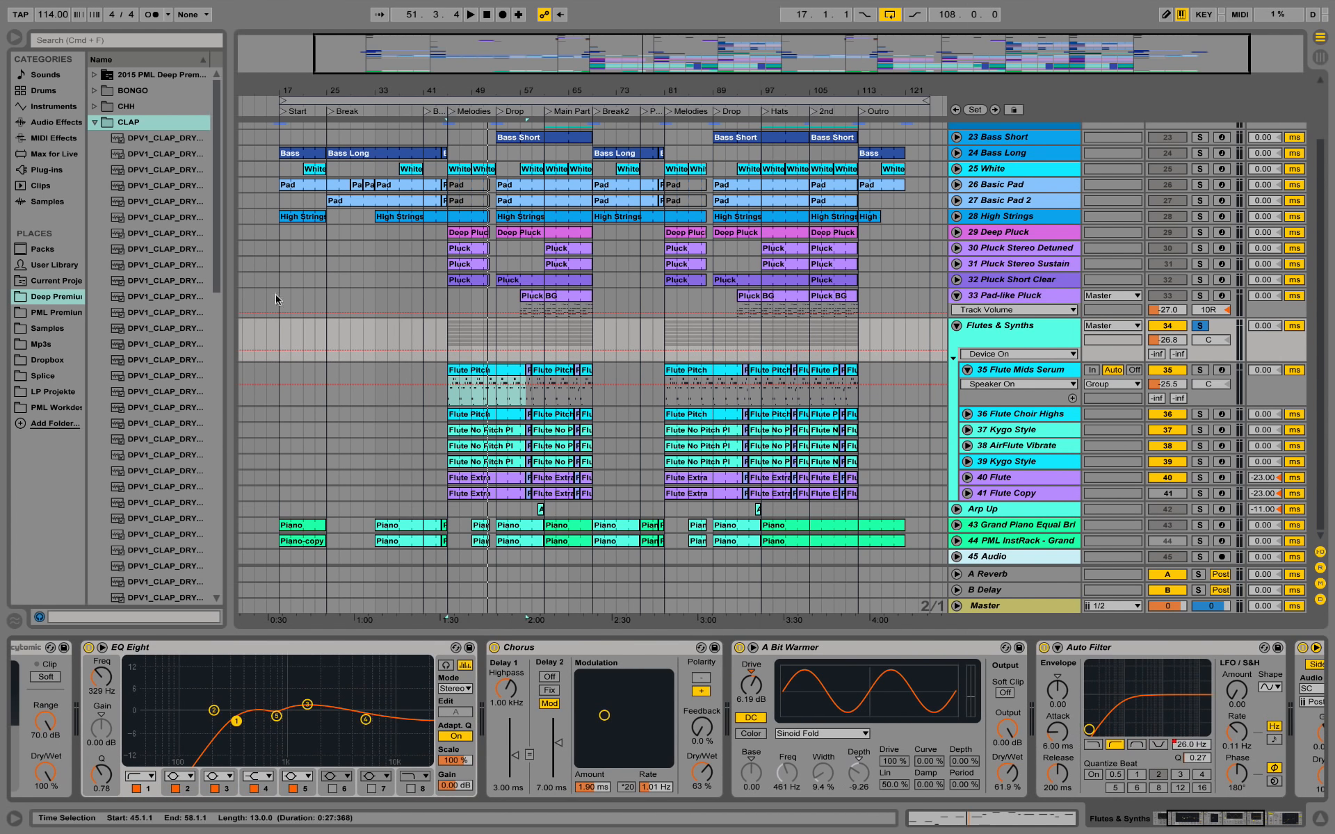
{"action": "left_click", "coordinate": [59, 122]}
{"action": "left_click_drag", "start_coordinate": [229, 148], "coordinate": [246, 149]}
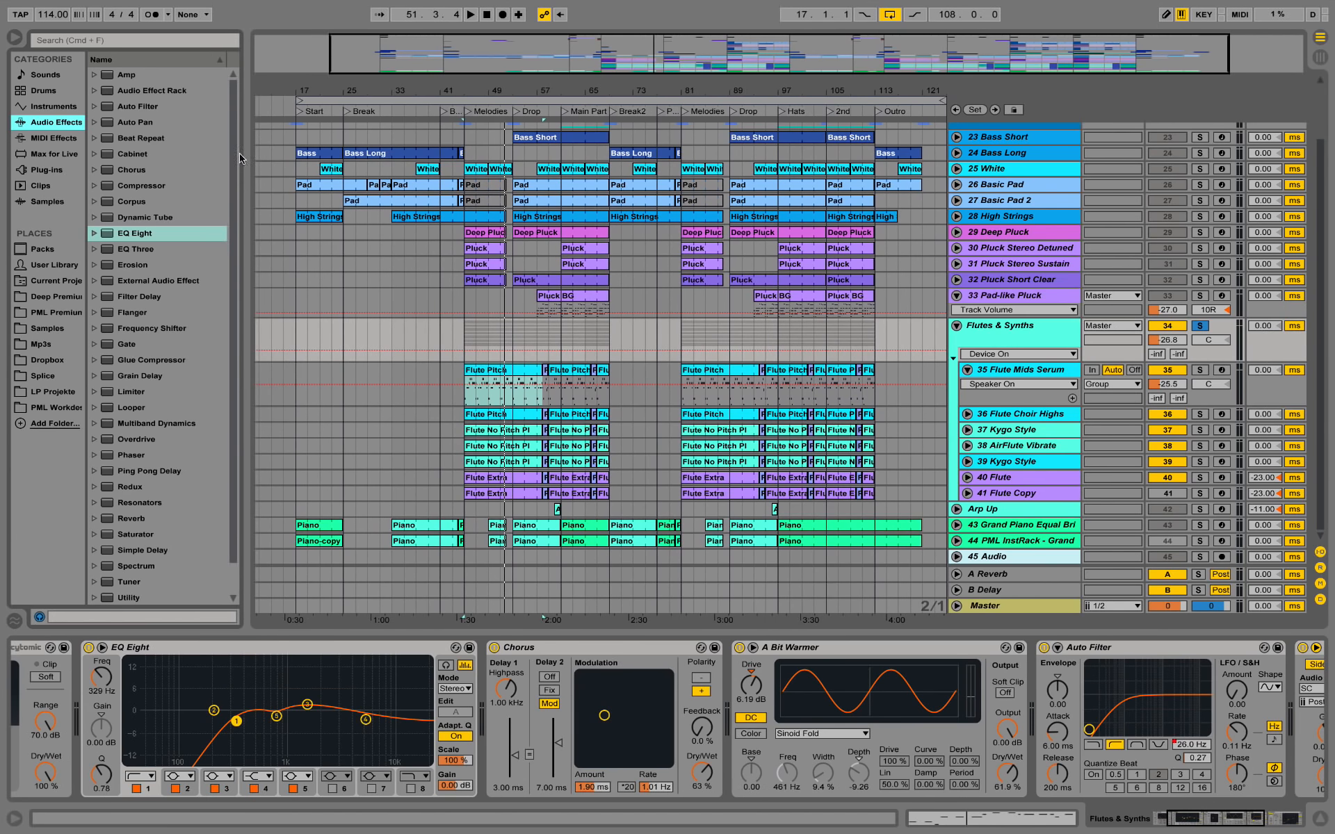
{"action": "scroll", "coordinate": [170, 370], "scroll_direction": "down", "scroll_amount": 2}
{"action": "left_click", "coordinate": [98, 503]}
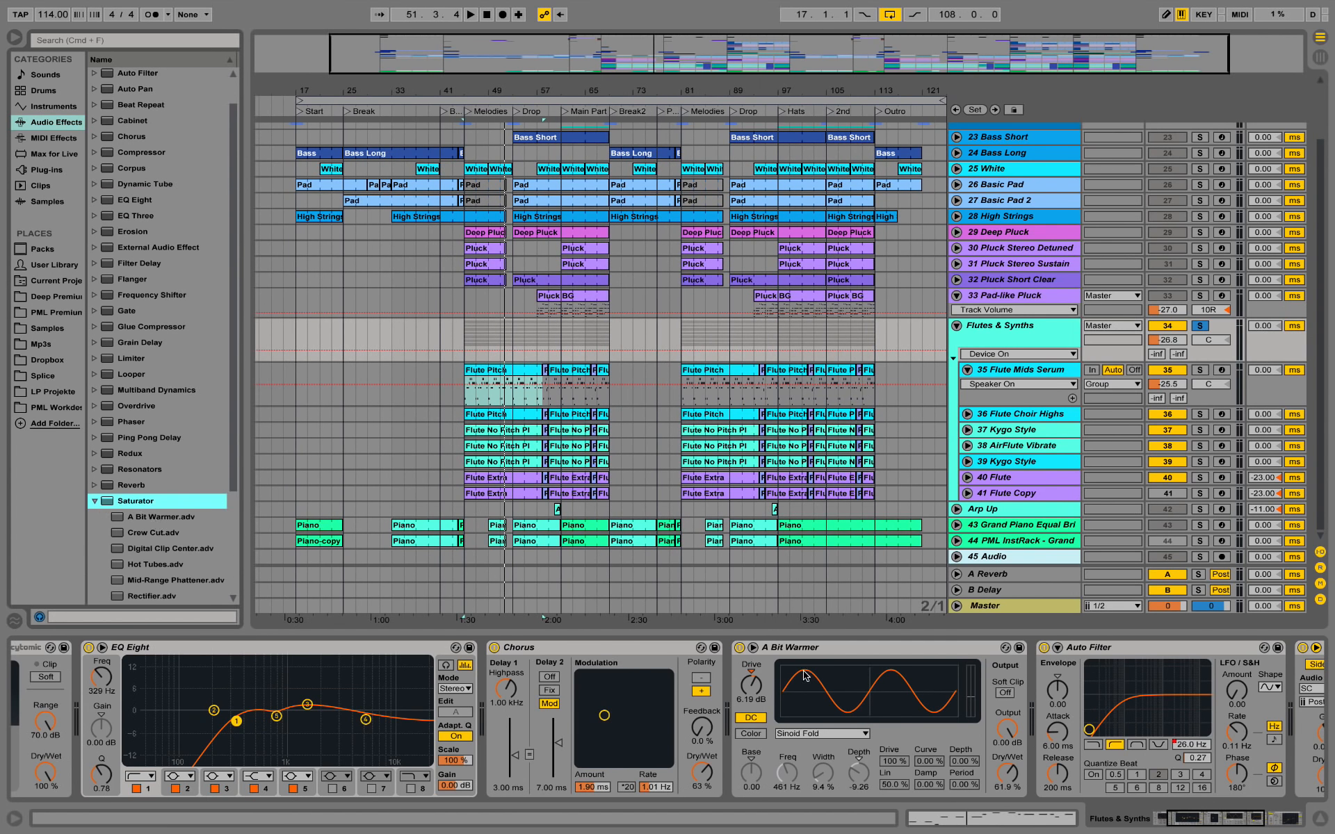
Play the soloed group and compare its sound with A Bit Warmer bypassed and enabled, leaving it on
{"action": "key", "text": "space"}
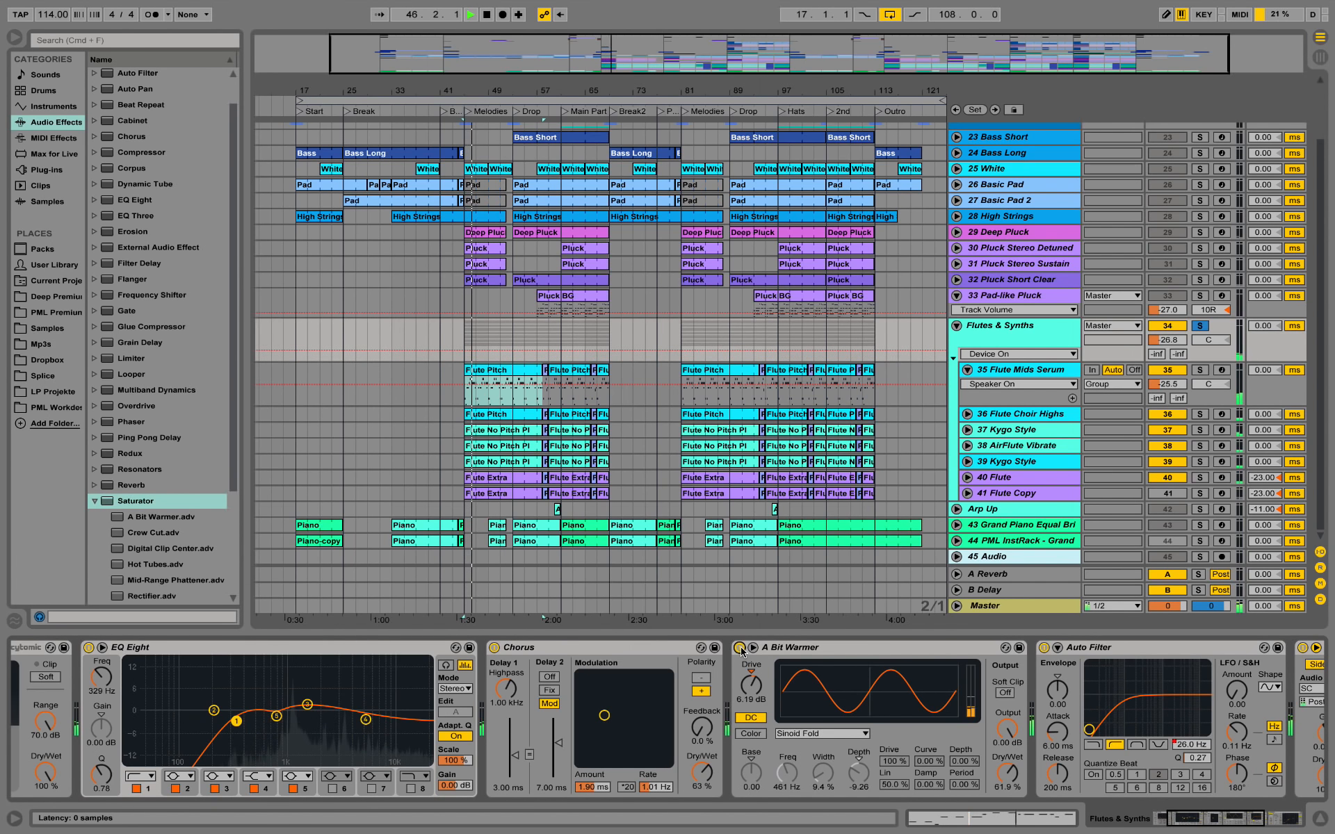
{"action": "left_click", "coordinate": [739, 647]}
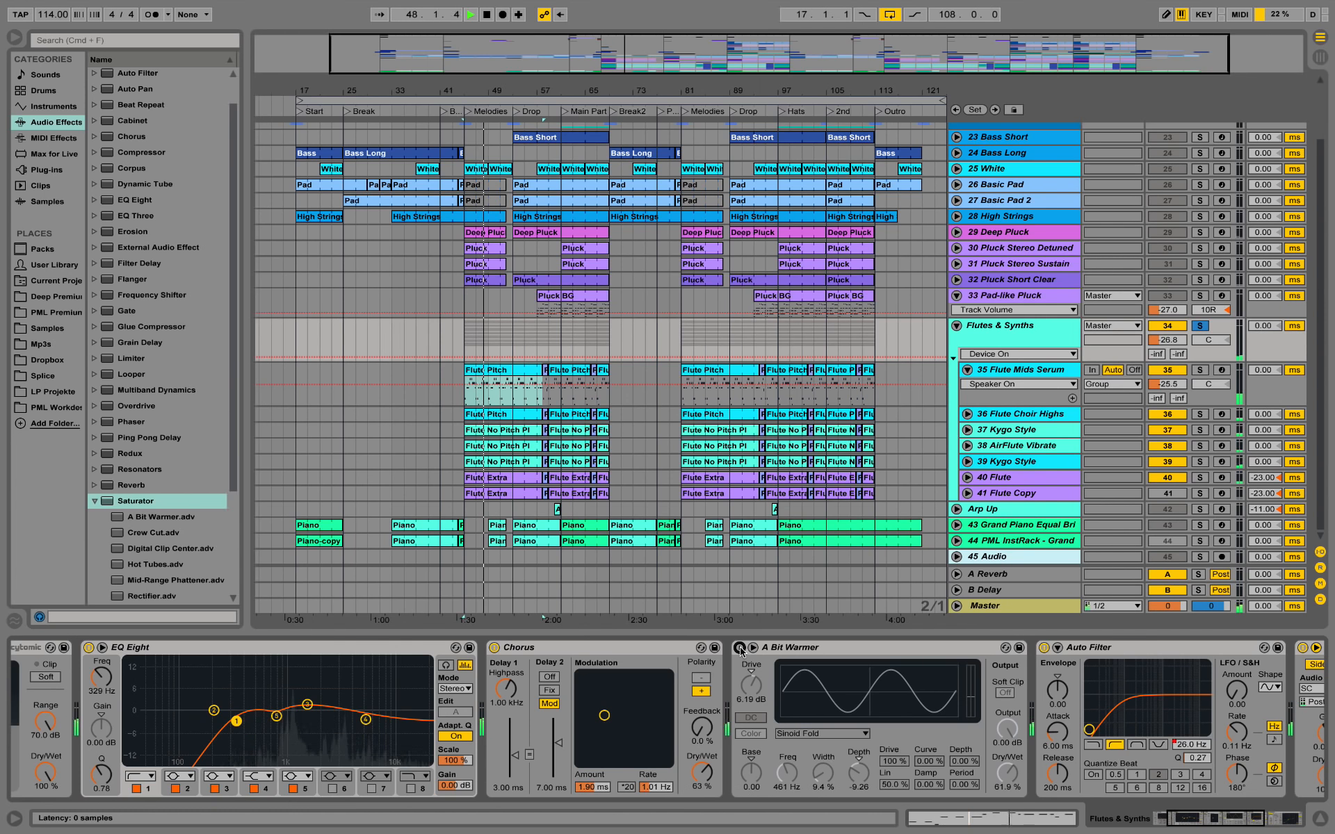
{"action": "left_click", "coordinate": [739, 647]}
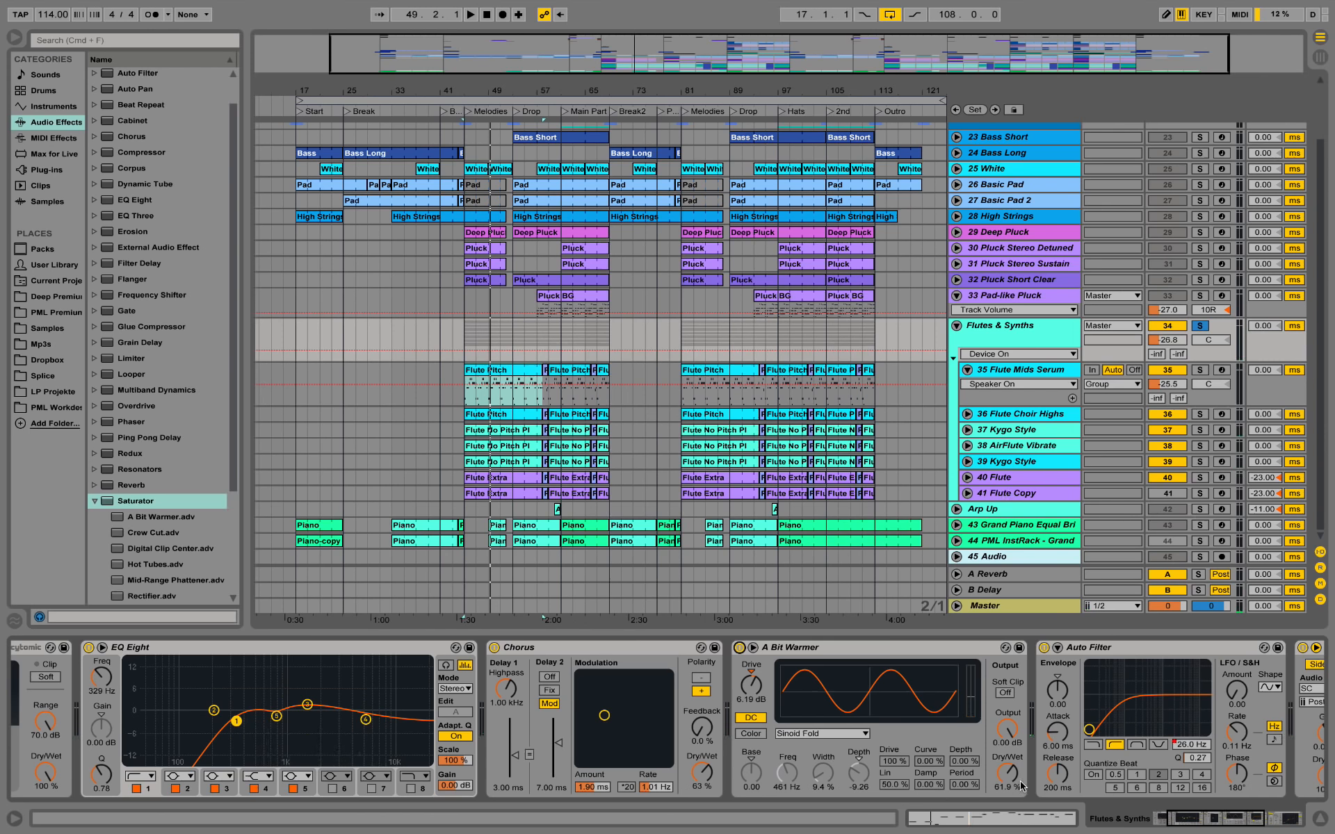
Review the group's Auto Filter and sidechain Compressor, and play briefly to watch the gain reduction
{"action": "left_click_drag", "start_coordinate": [1225, 823], "coordinate": [1239, 820]}
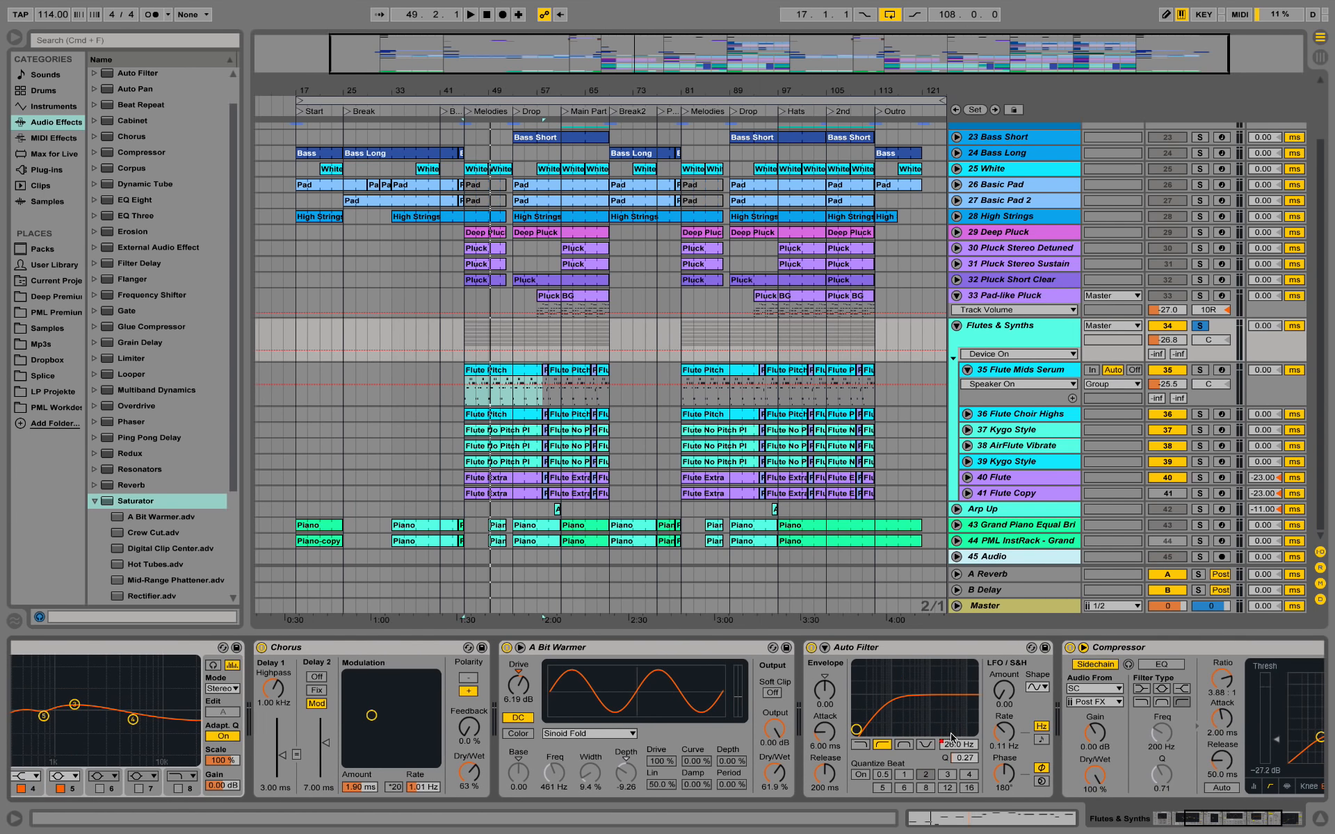
{"action": "left_click_drag", "start_coordinate": [1192, 827], "coordinate": [1209, 831]}
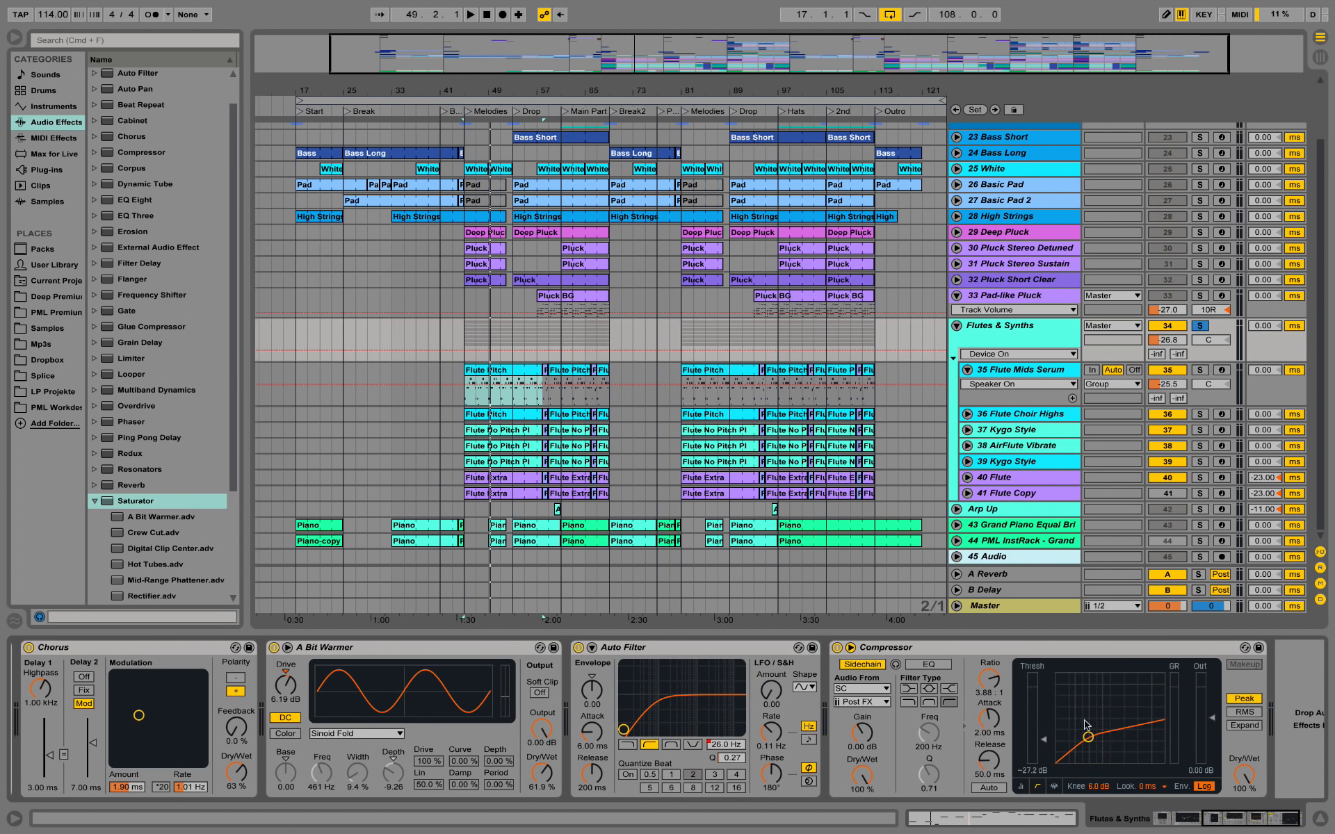
{"action": "key", "text": "space"}
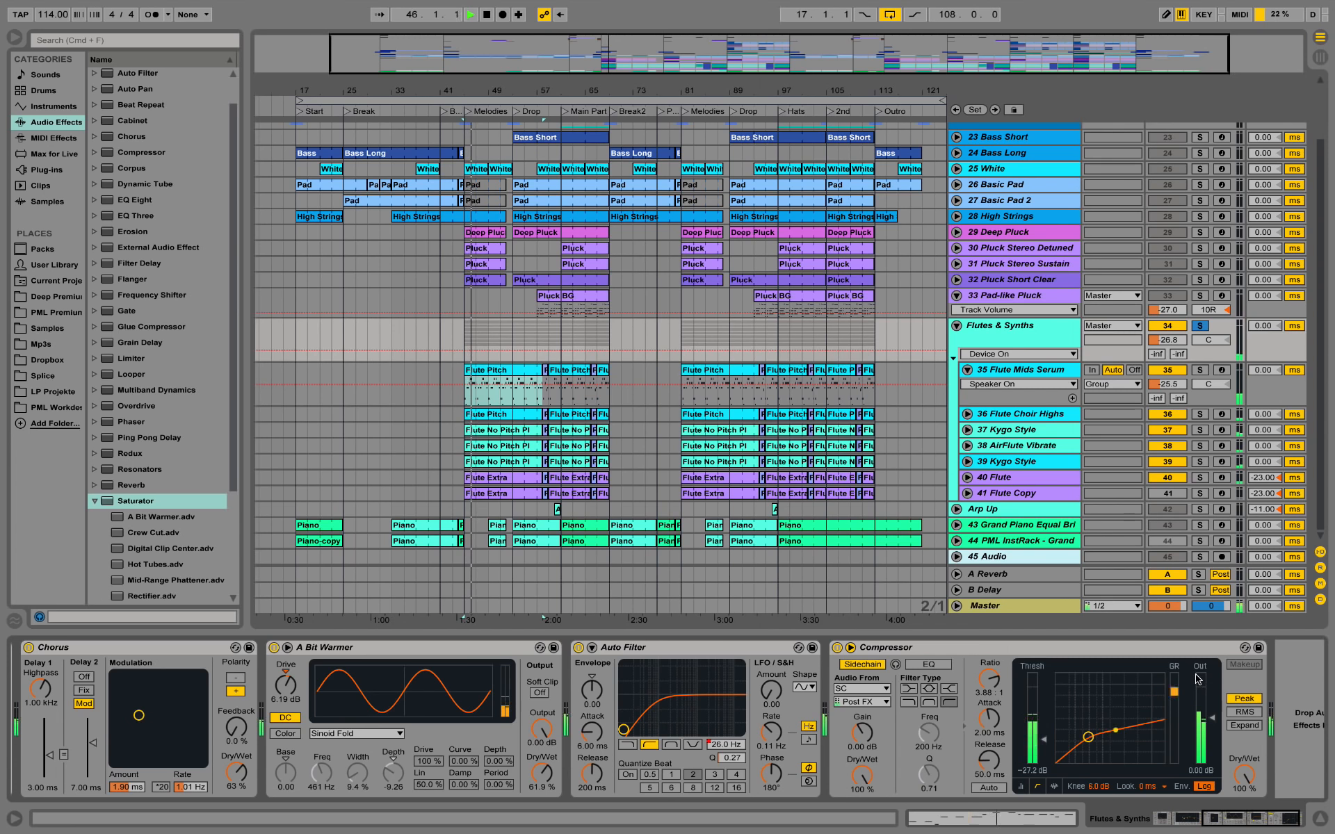
{"action": "key", "text": "space"}
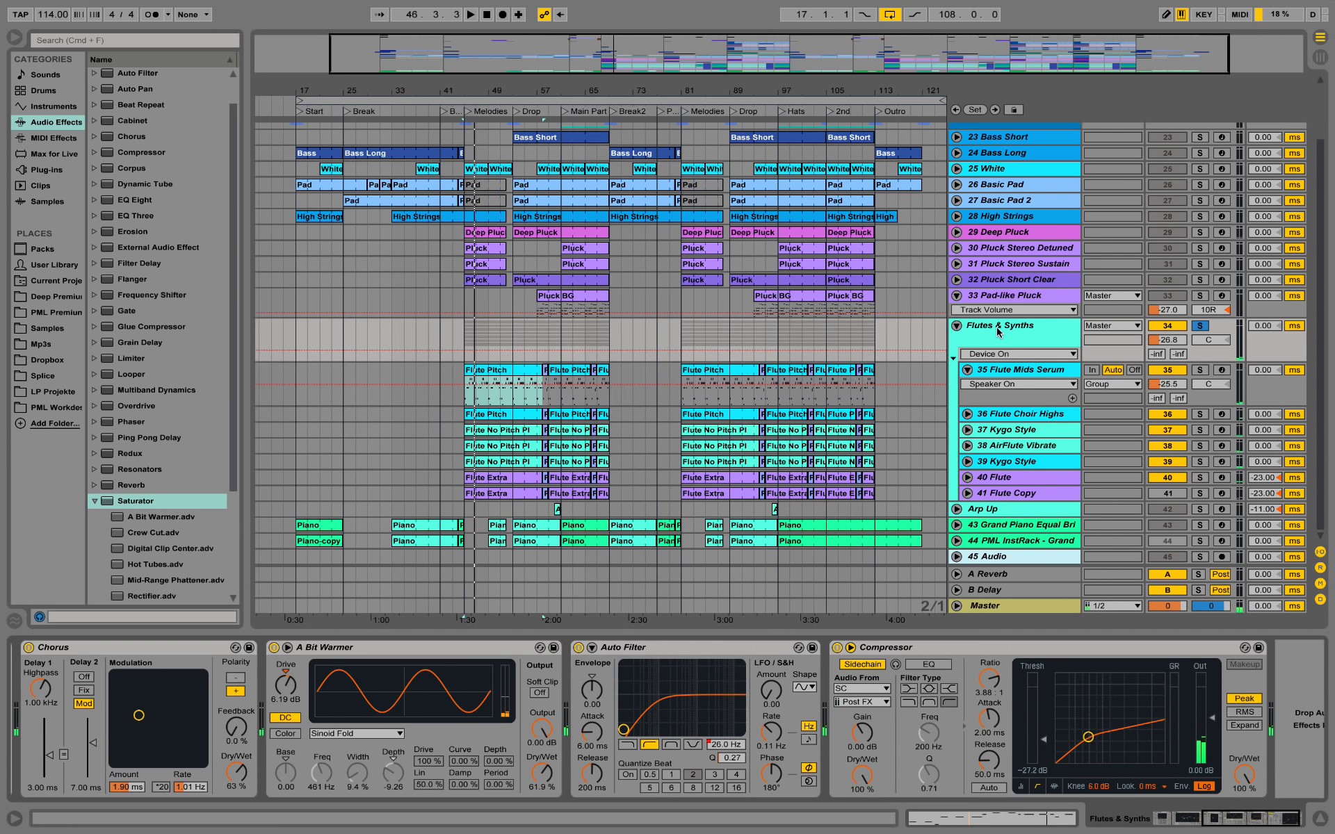
Show the start of the 35 Flute Mids Serum device chain and open its Serum plug-in window
{"action": "left_click", "coordinate": [1203, 824]}
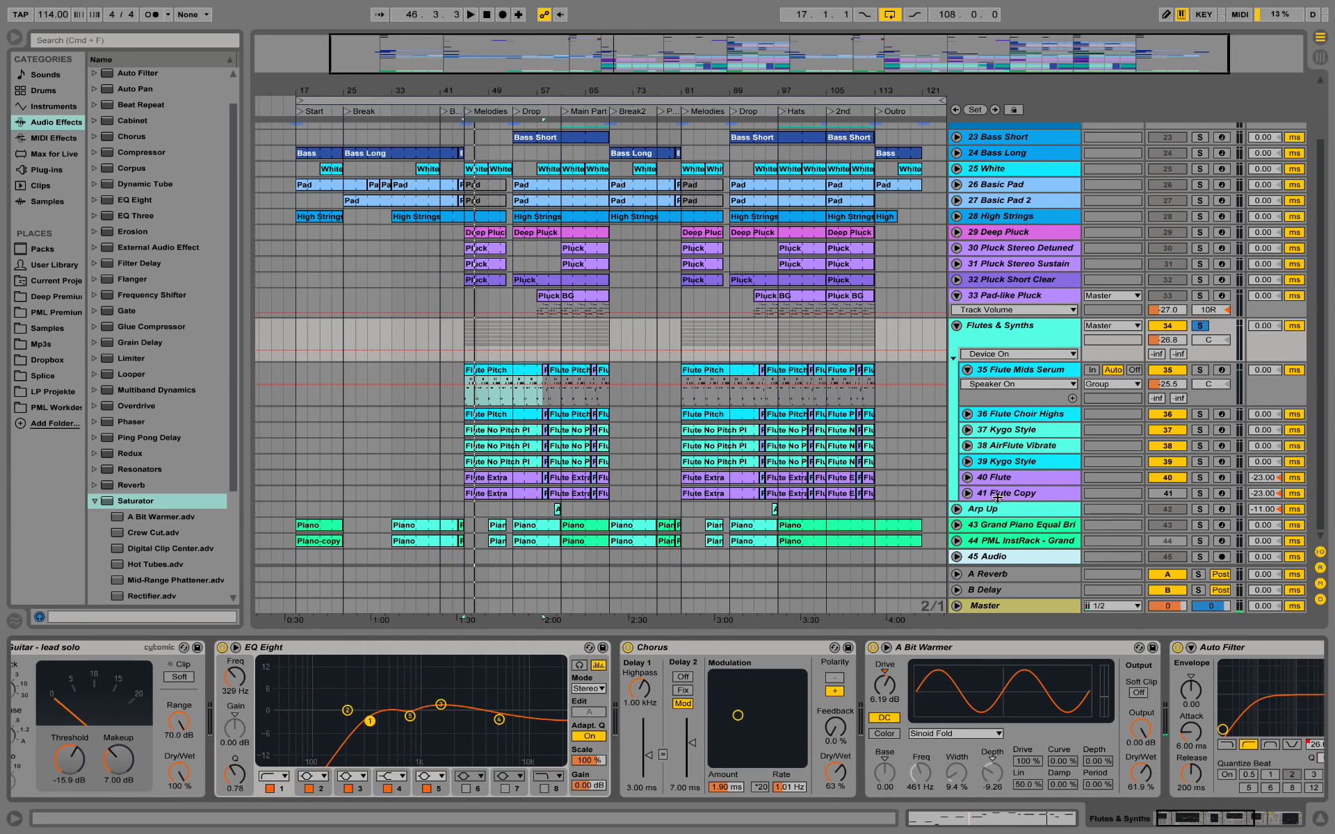
{"action": "left_click", "coordinate": [1190, 823]}
{"action": "left_click", "coordinate": [1007, 372]}
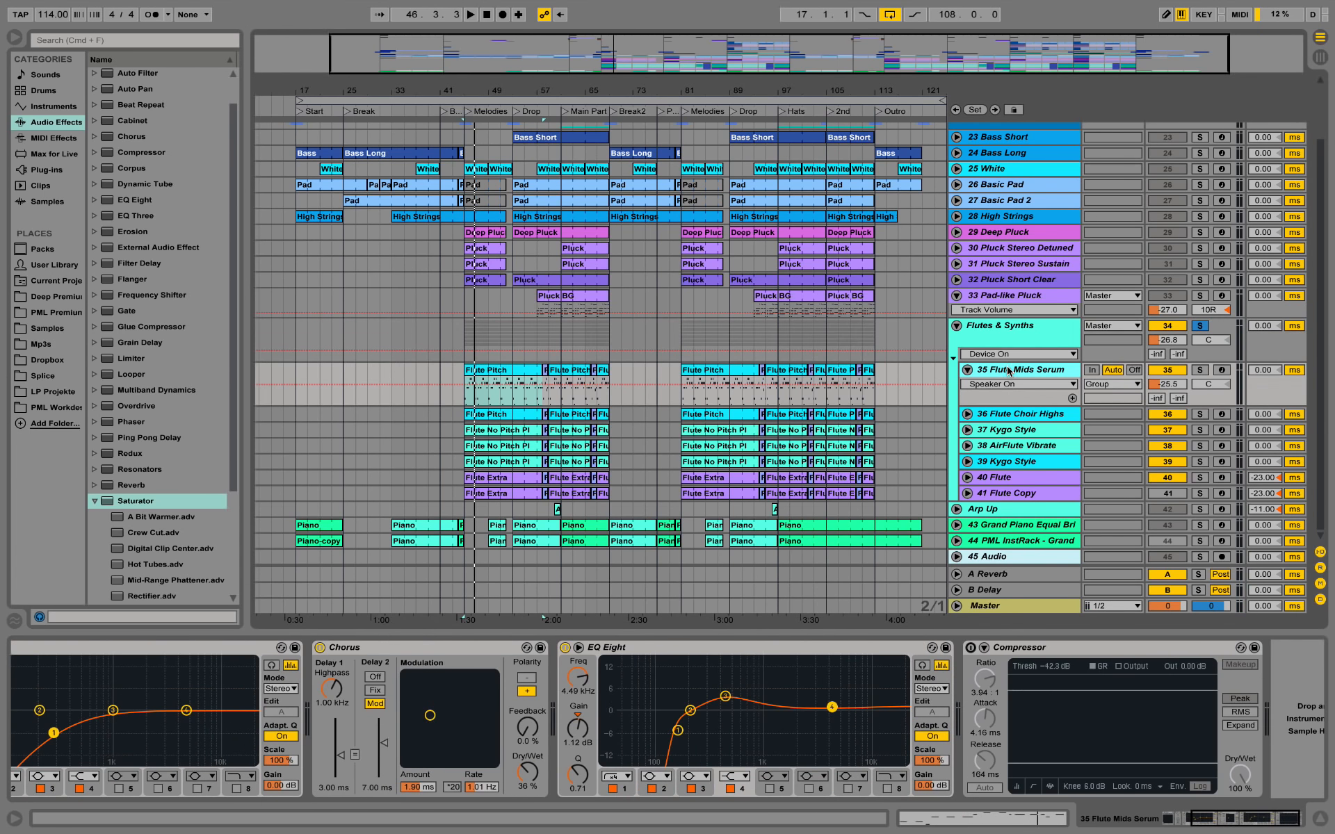
{"action": "left_click", "coordinate": [1225, 815]}
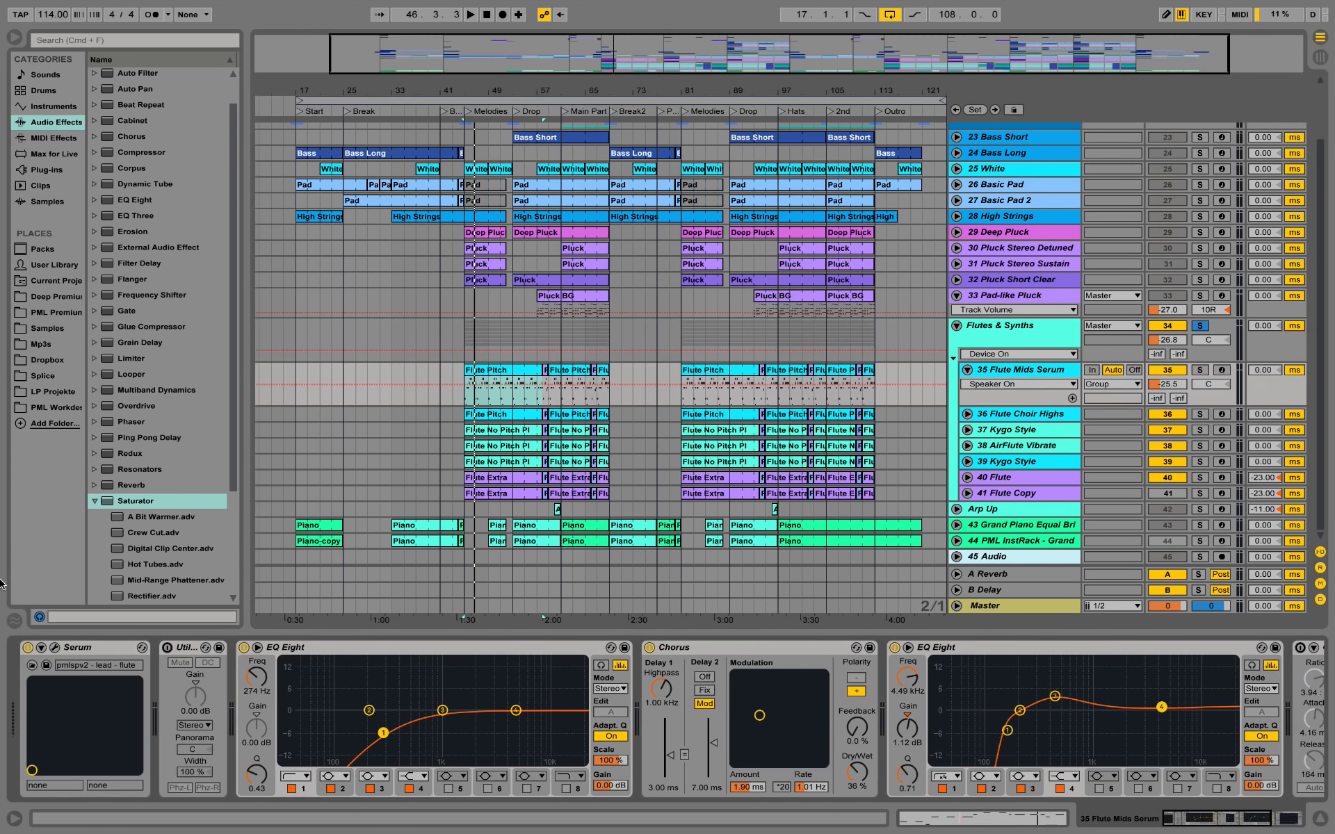
{"action": "left_click", "coordinate": [54, 650]}
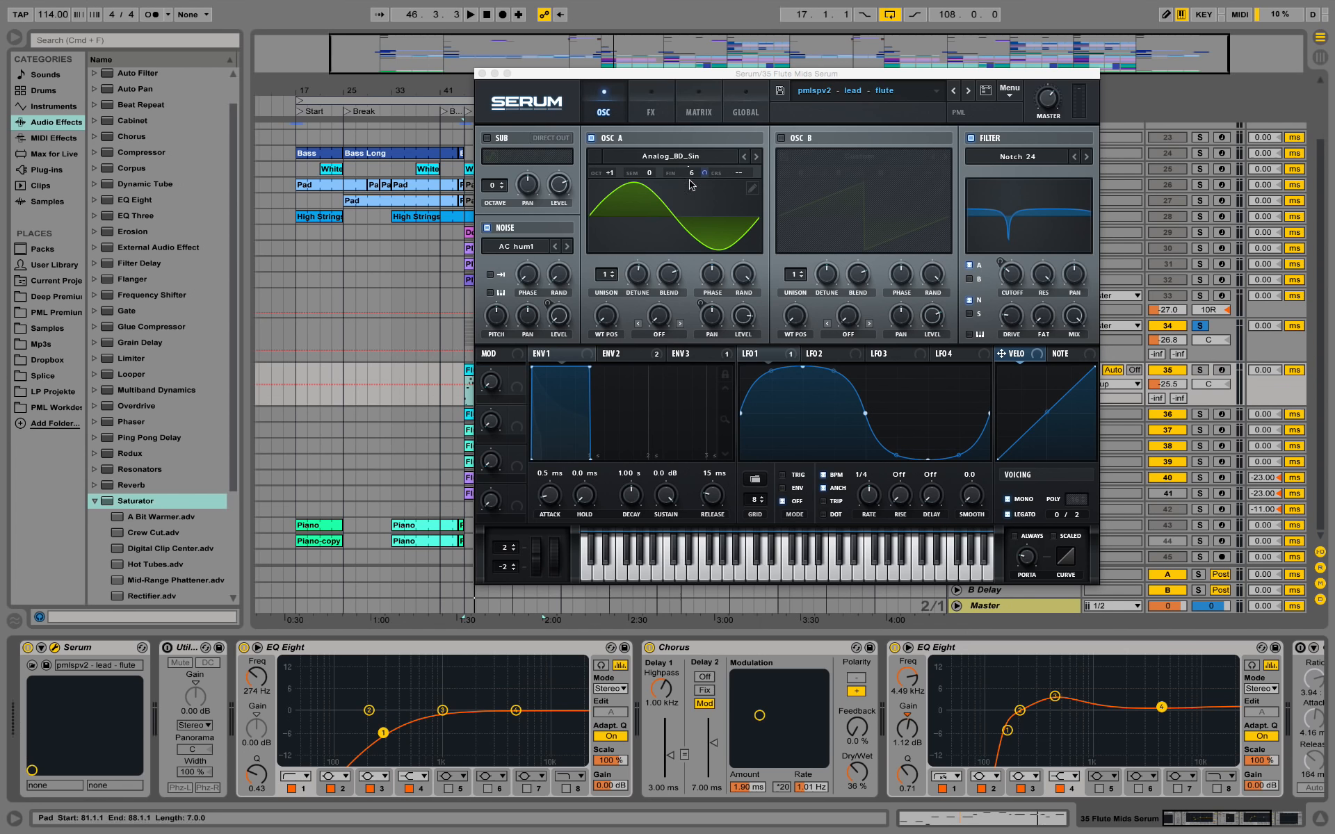
Examine the Organics noise samples available in Serum's noise oscillator, keeping AC hum1
{"action": "left_click", "coordinate": [517, 251]}
{"action": "mouse_move", "coordinate": [571, 315]}
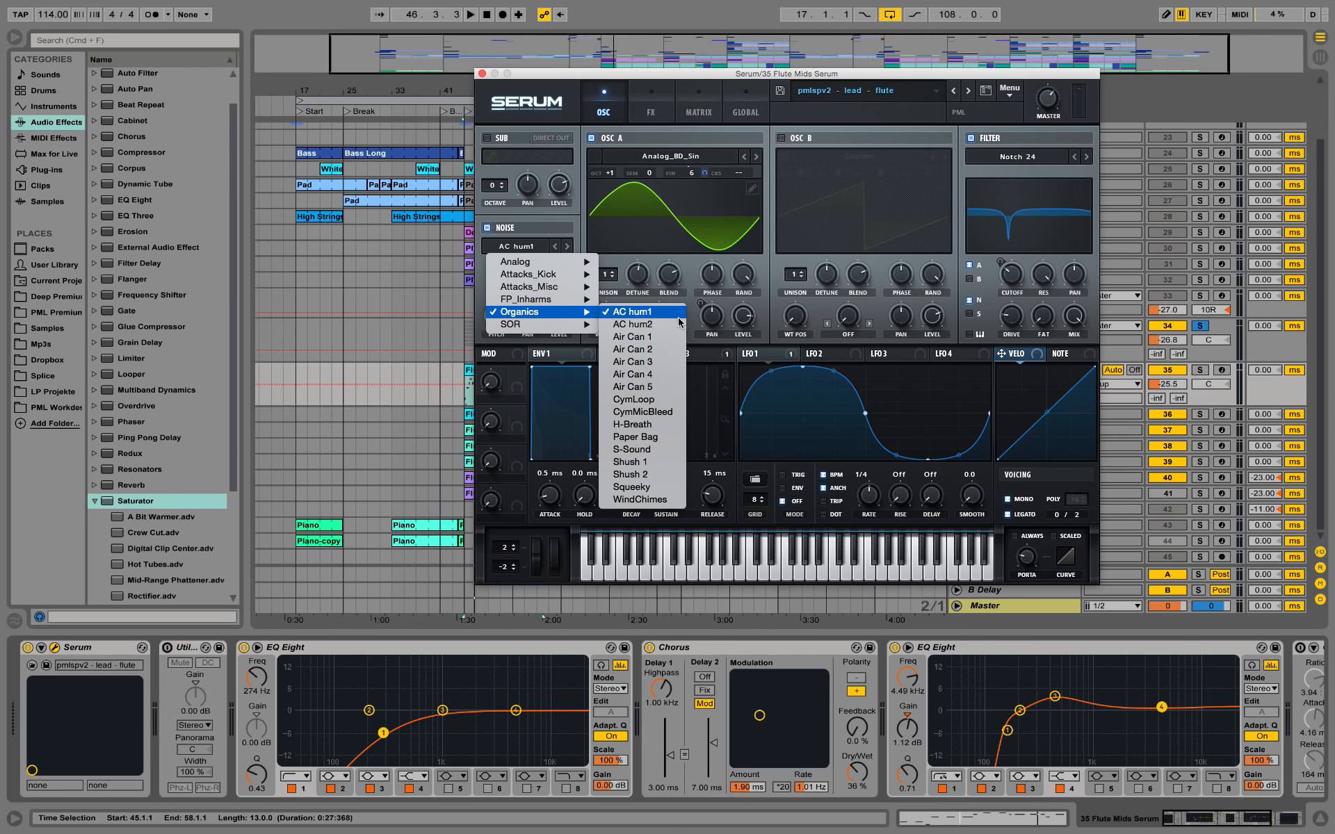
{"action": "left_click", "coordinate": [532, 217]}
Solo 35 Flute Mids Serum instead of the group, move the Serum window clear of the solo controls, and audition the track
{"action": "key", "text": "space"}
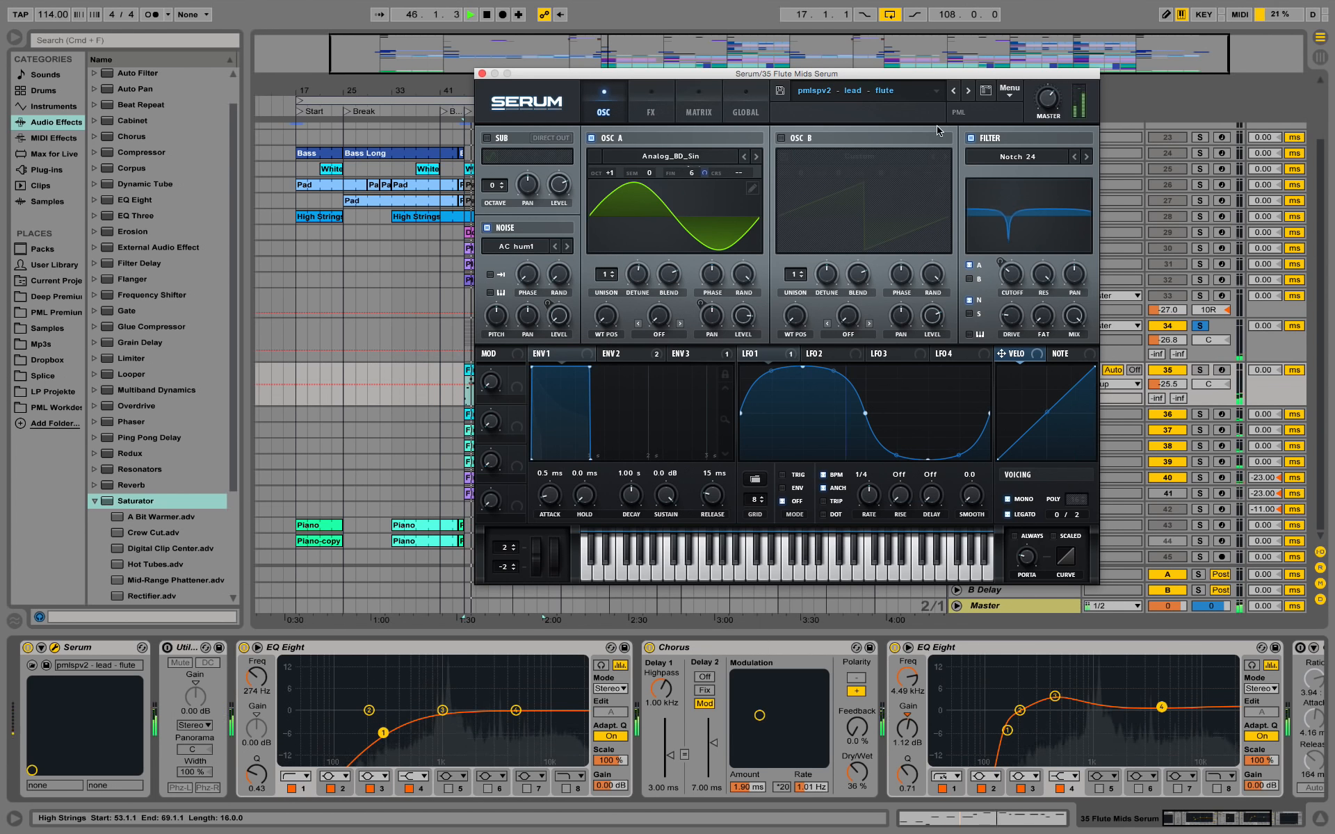
{"action": "key", "text": "space"}
{"action": "left_click", "coordinate": [1198, 376]}
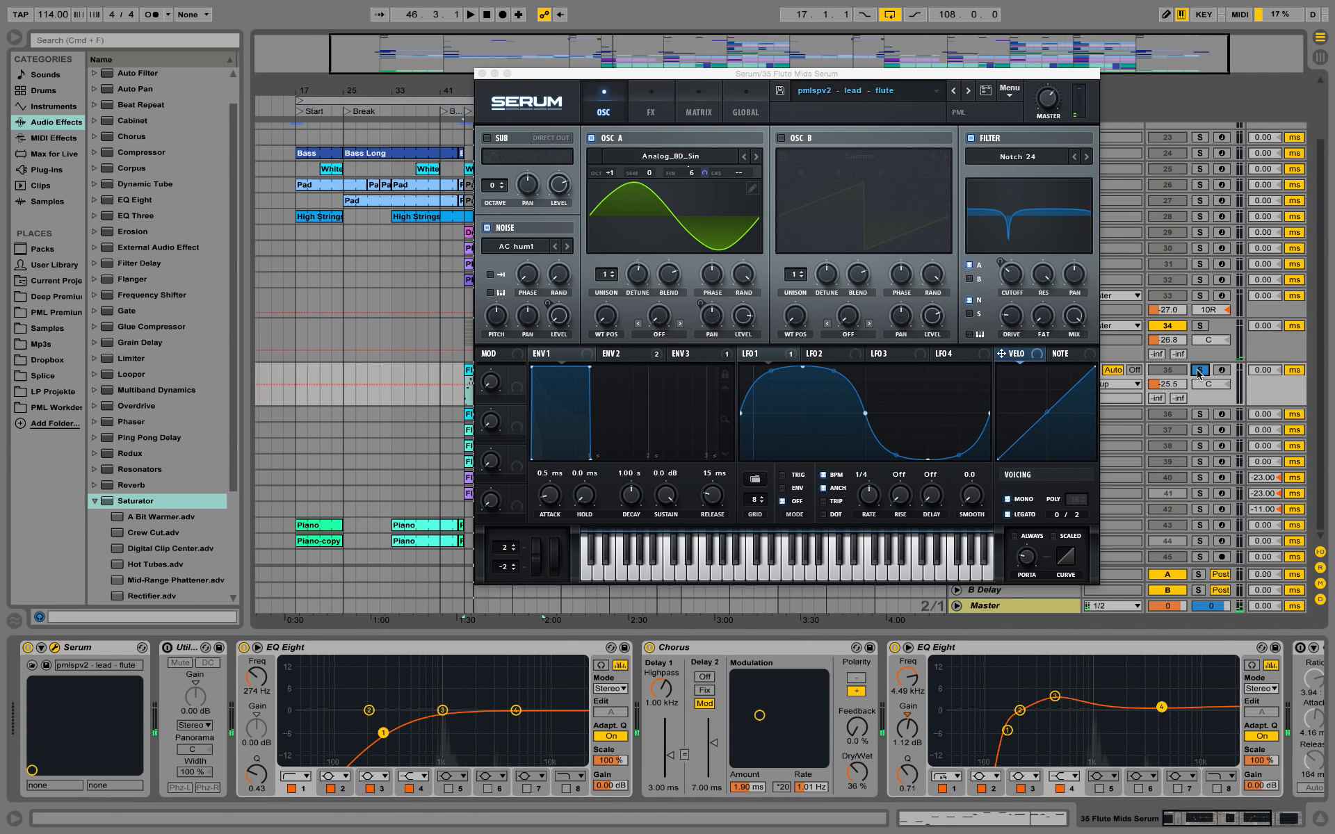
{"action": "left_click", "coordinate": [1199, 326]}
{"action": "left_click_drag", "start_coordinate": [902, 74], "coordinate": [789, 118]}
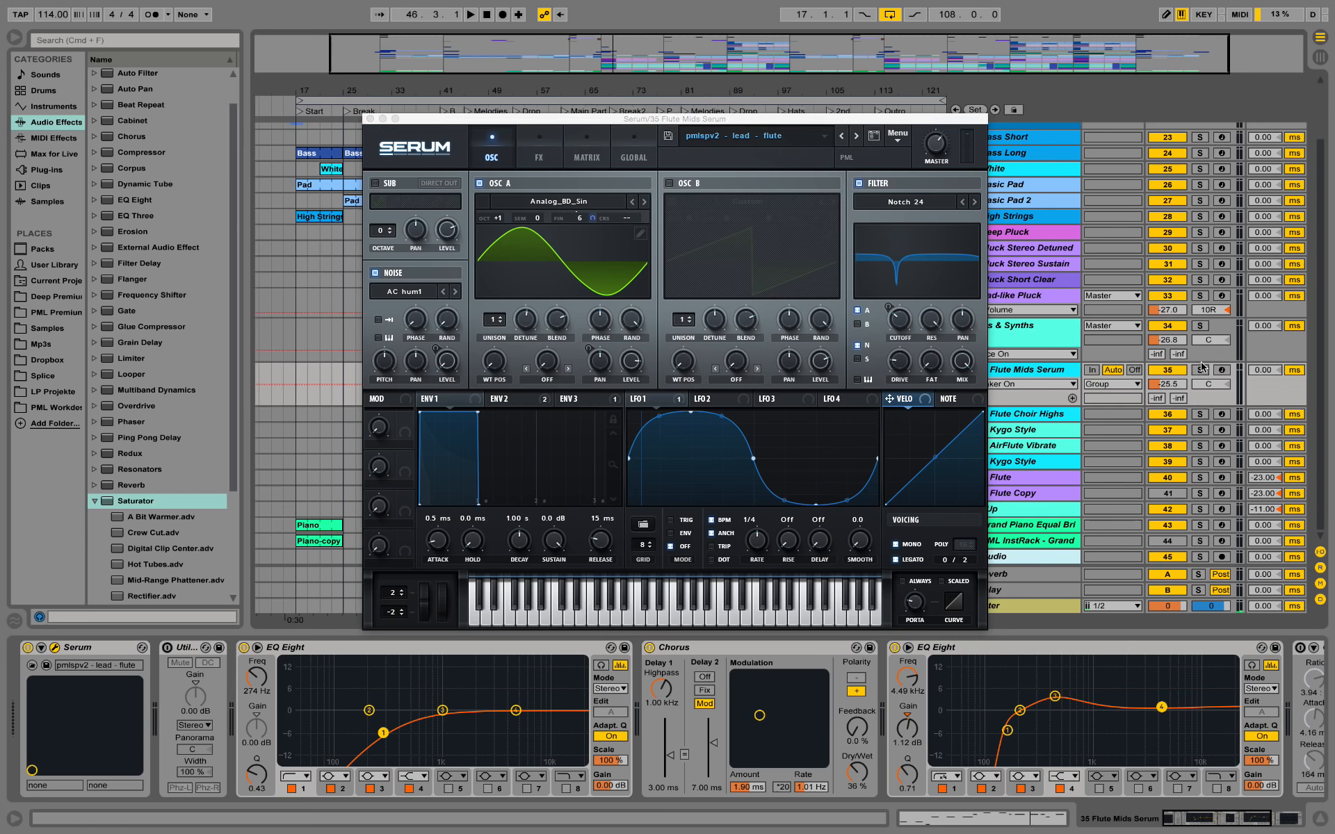
{"action": "left_click", "coordinate": [1200, 371]}
{"action": "key", "text": "space"}
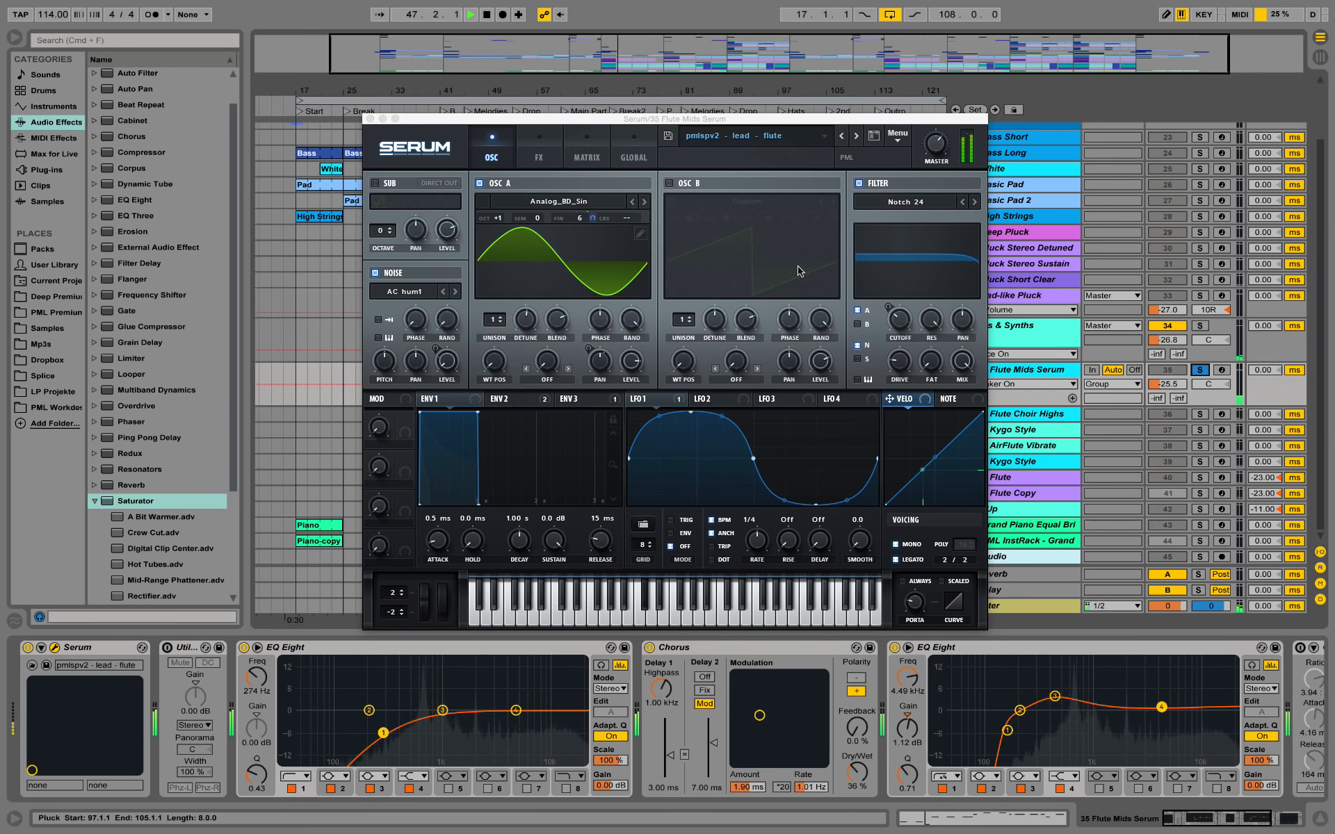
{"action": "key", "text": "space"}
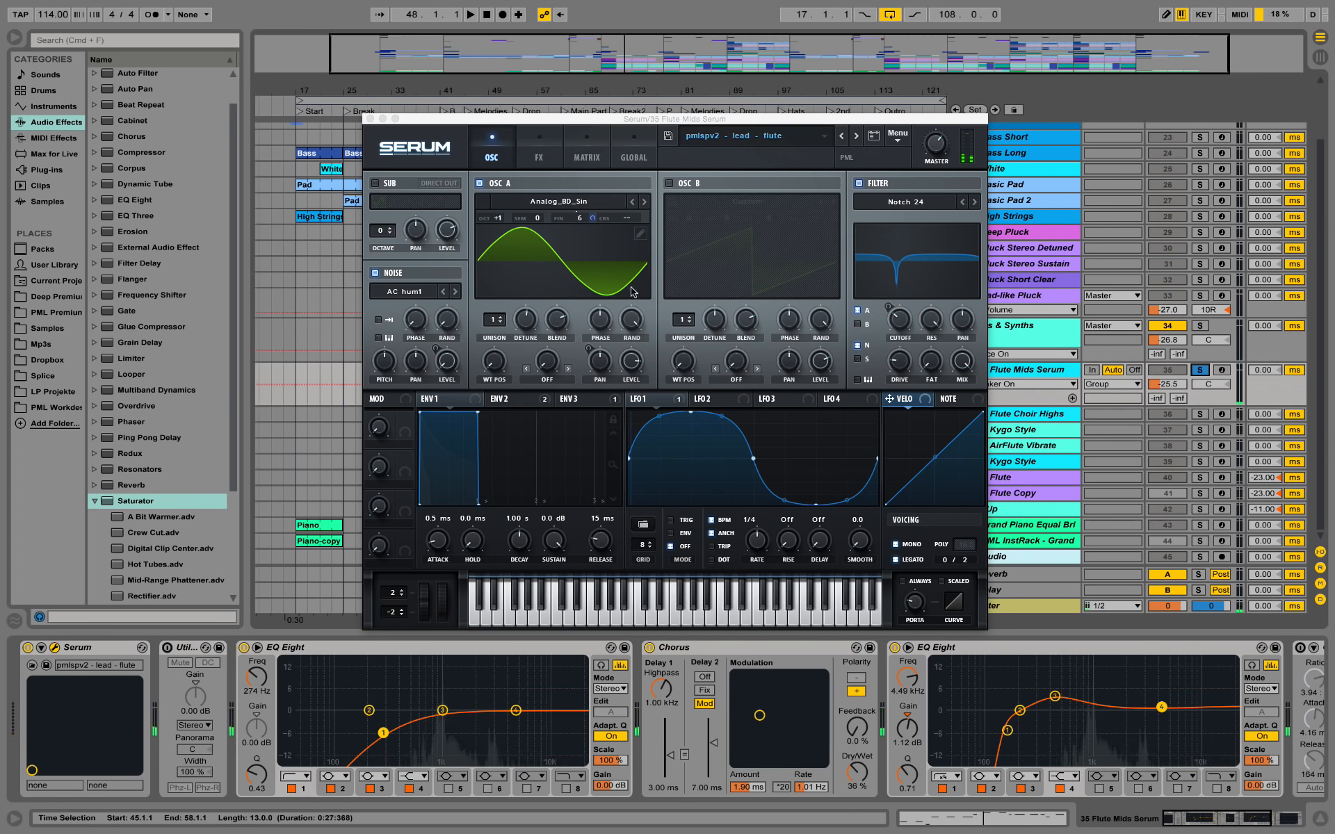
Examine Serum's ENV 2 and ENV 3 shapes and the controls they modulate, and audition the sound briefly
{"action": "left_click", "coordinate": [510, 405]}
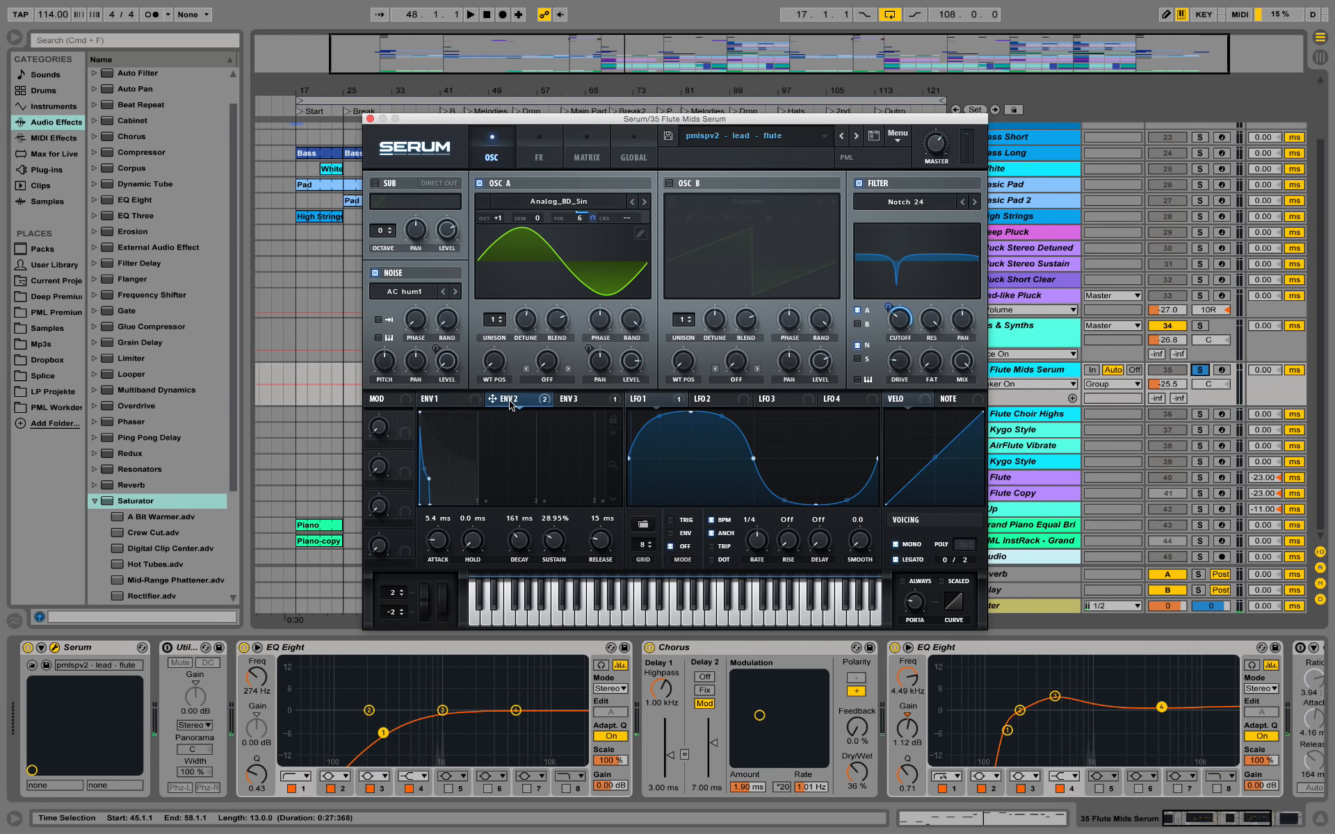
{"action": "left_click", "coordinate": [570, 404]}
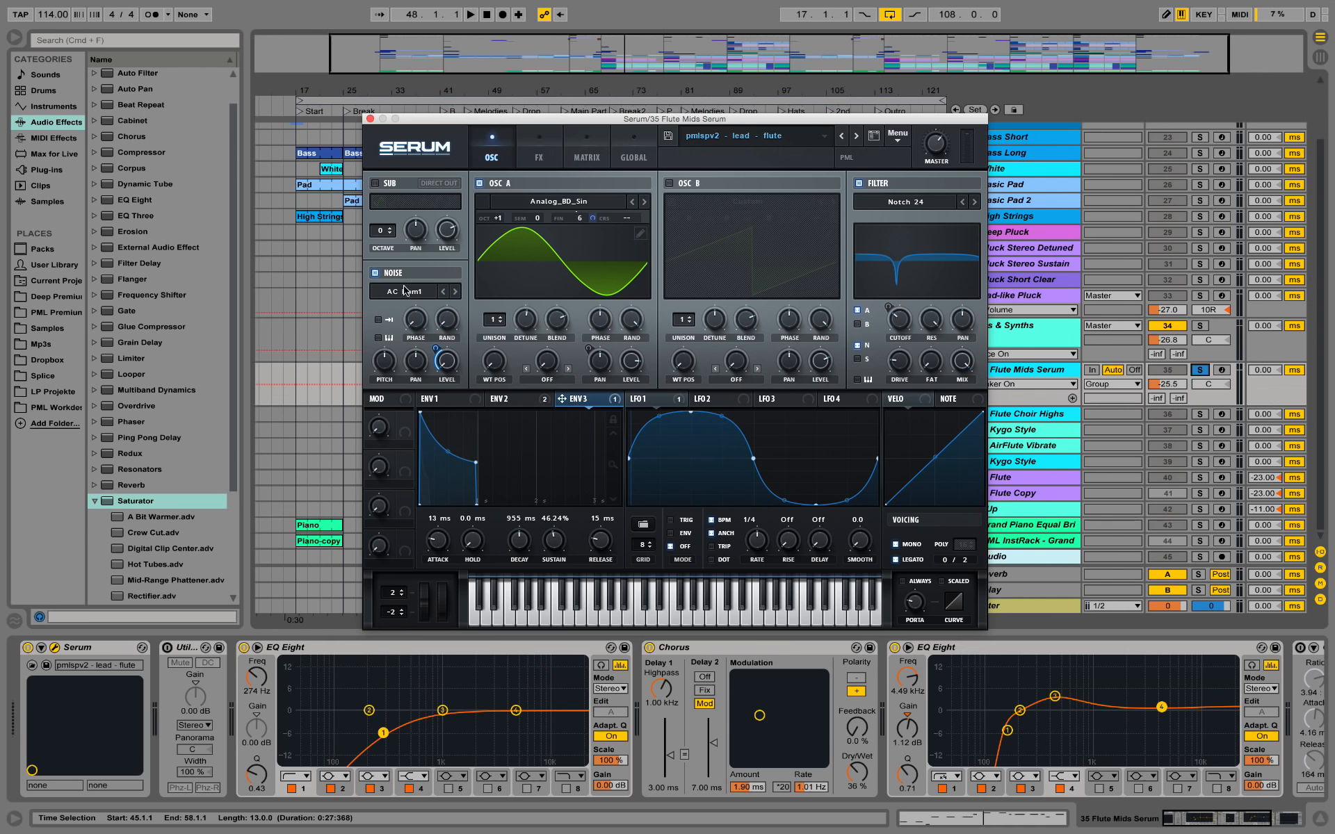
{"action": "key", "text": "space"}
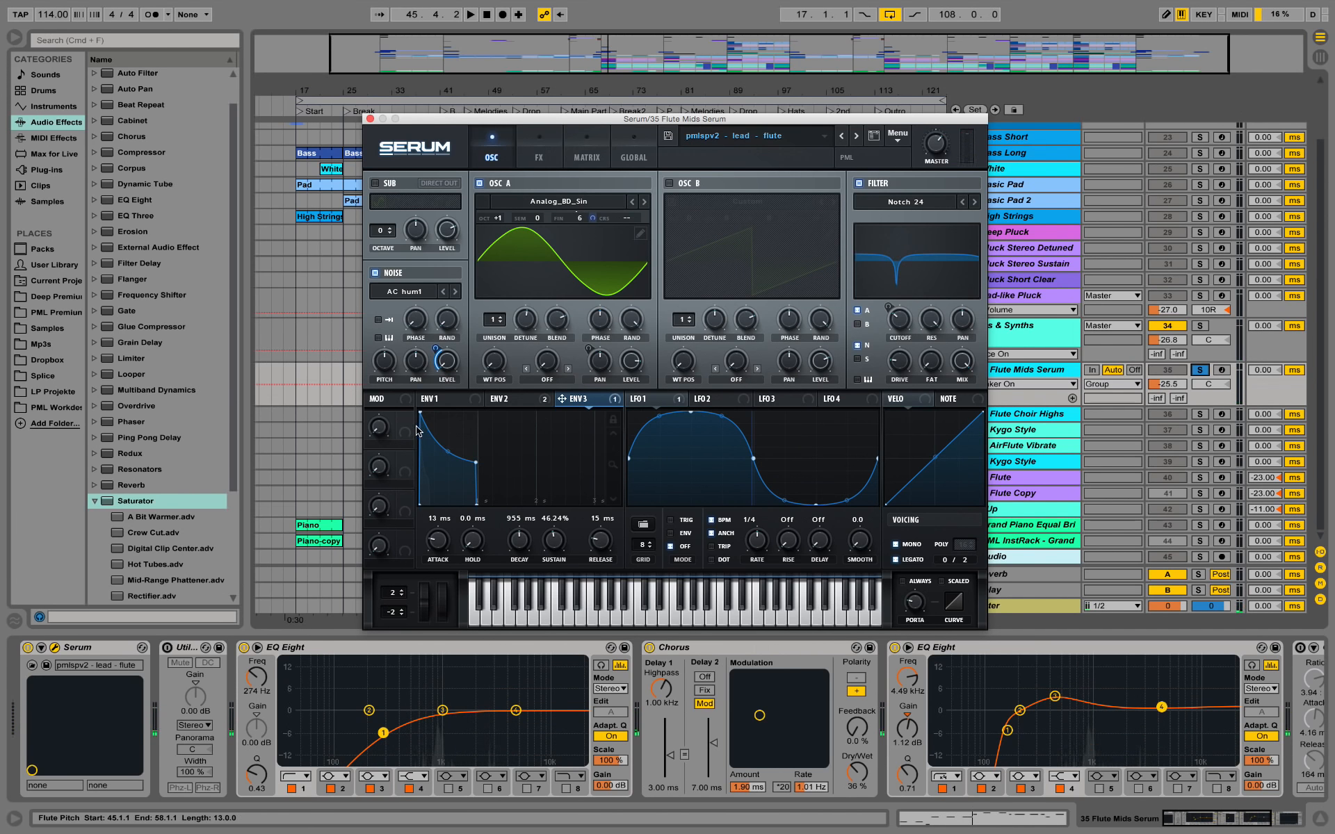
Play the soloed flute from bar 45 and compare it with Serum's noise oscillator off and on, leaving it on
{"action": "key", "text": "space"}
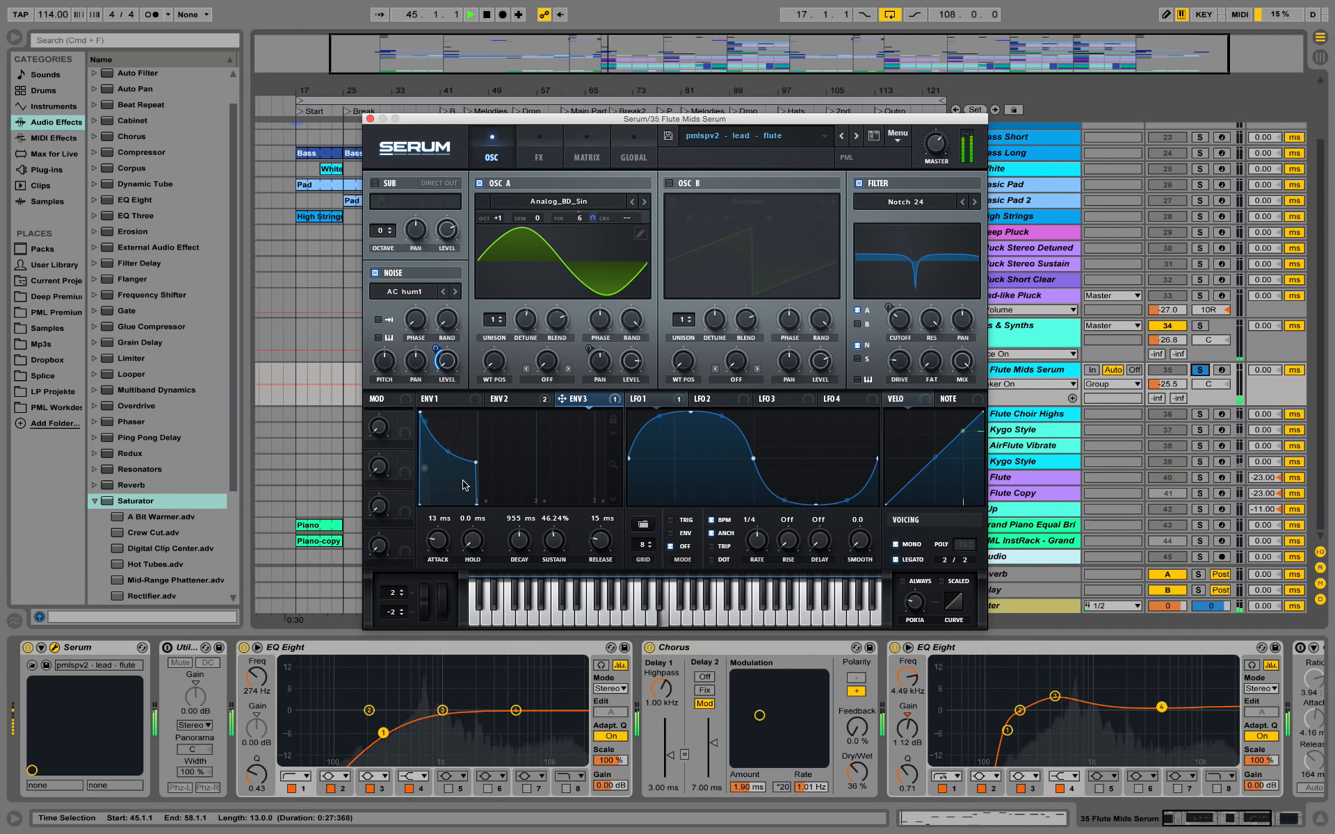
{"action": "left_click", "coordinate": [377, 273]}
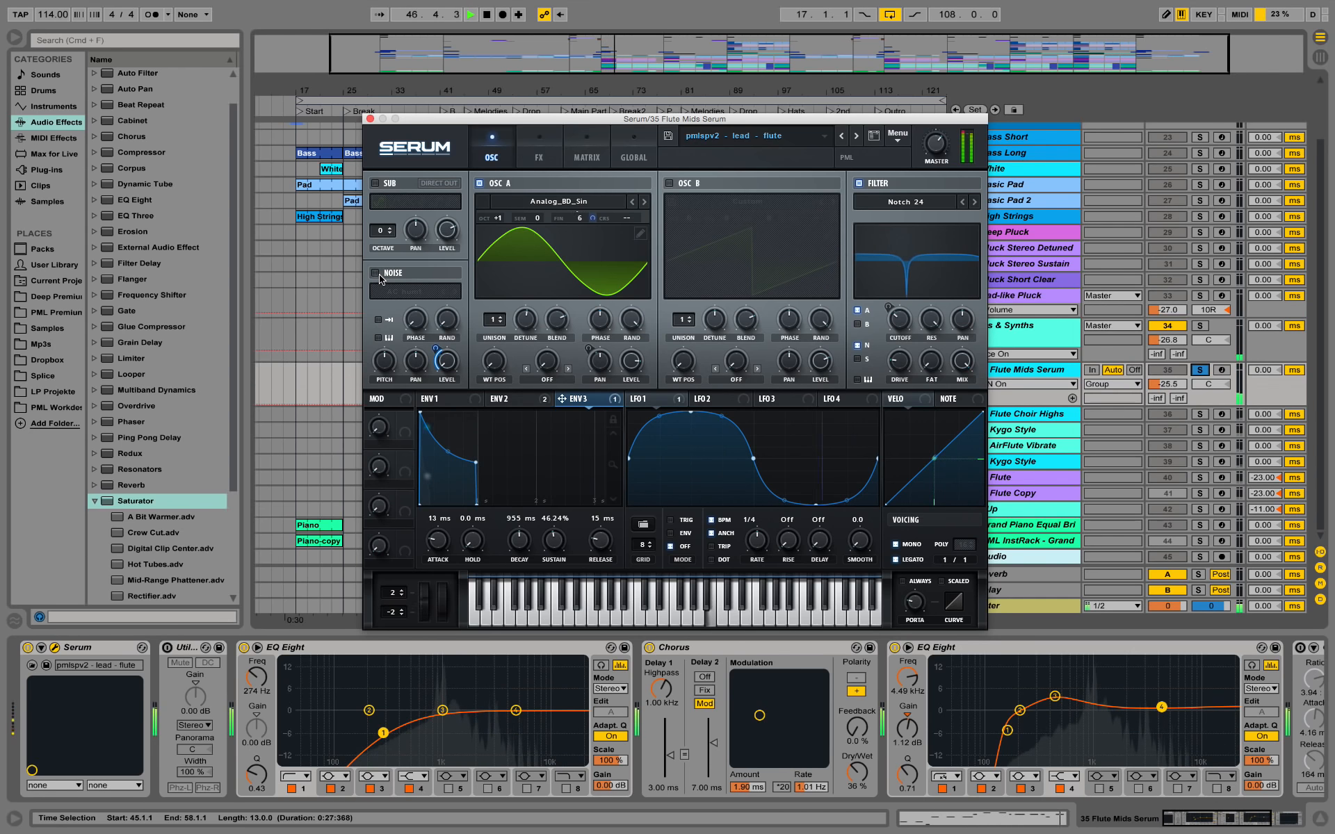
{"action": "left_click", "coordinate": [376, 273]}
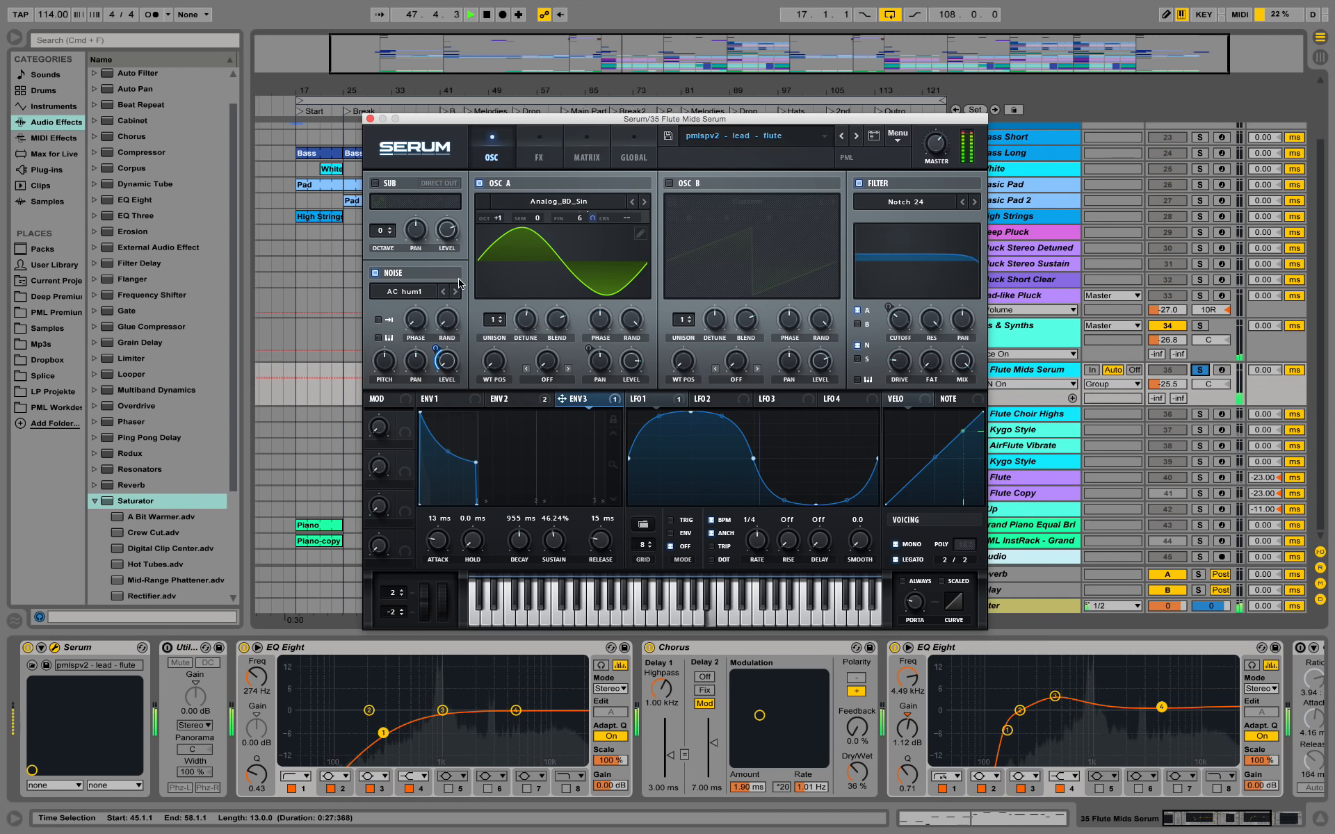
{"action": "left_click", "coordinate": [376, 273]}
{"action": "left_click", "coordinate": [376, 273]}
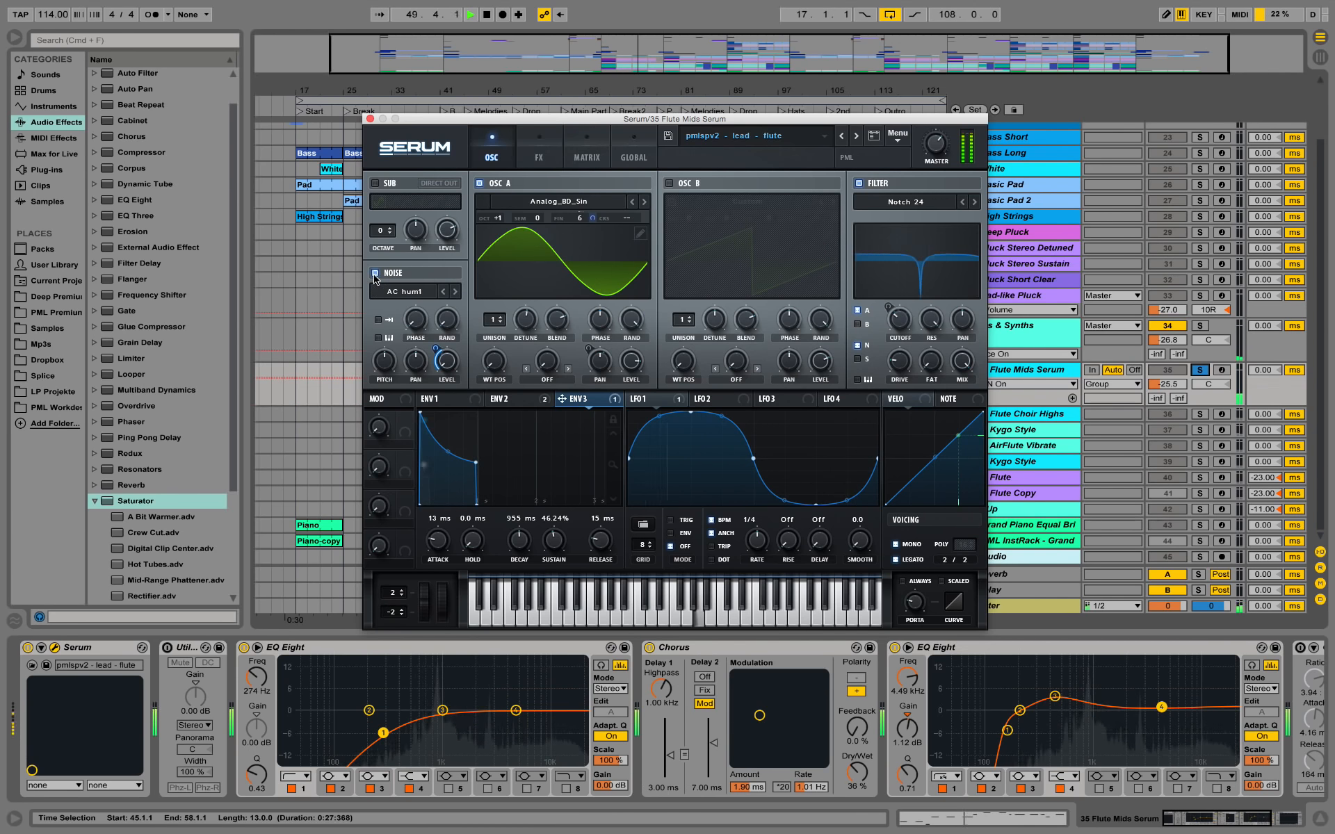
Examine ENV 2 and its filter cutoff modulation, then play the flute with the Notch 24 filter off and on, leaving it on
{"action": "left_click", "coordinate": [523, 399]}
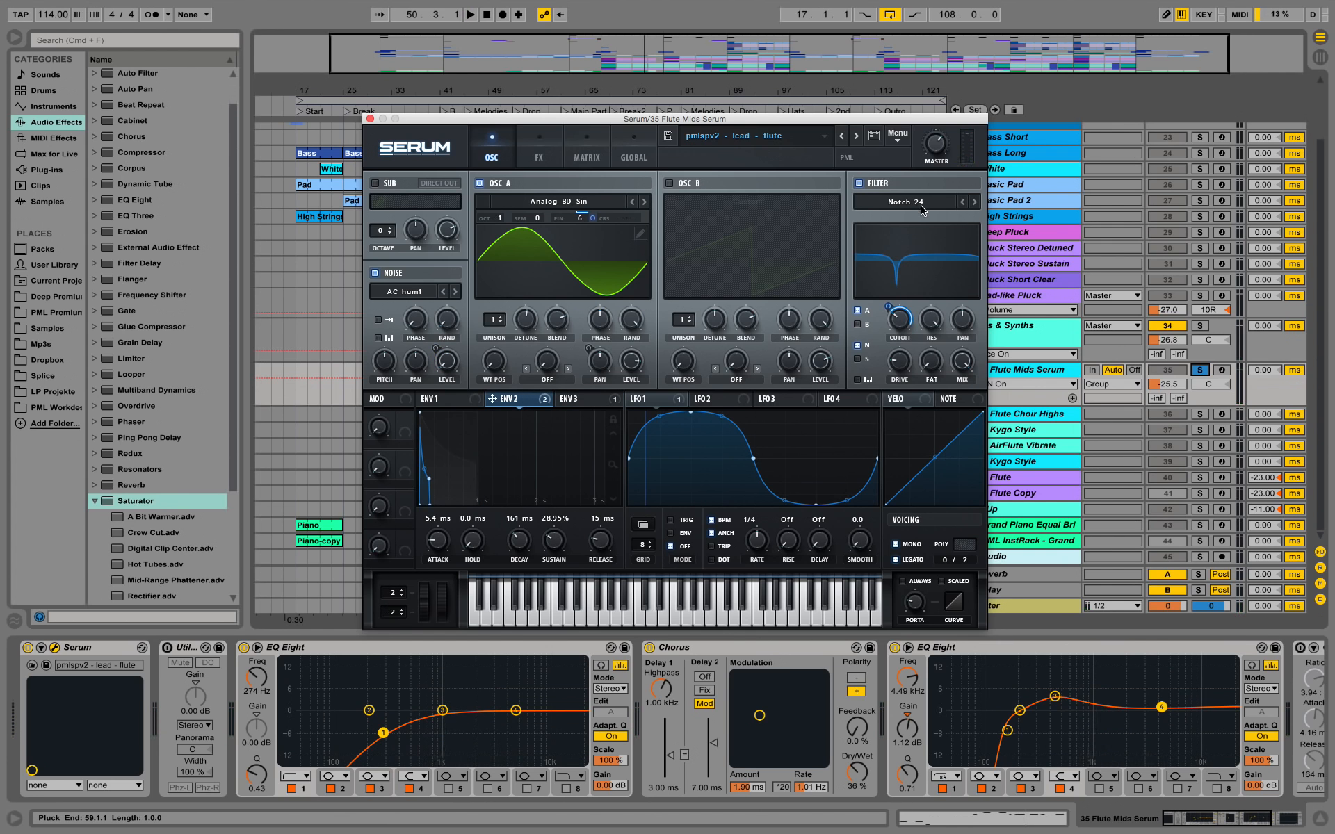
{"action": "key", "text": "space"}
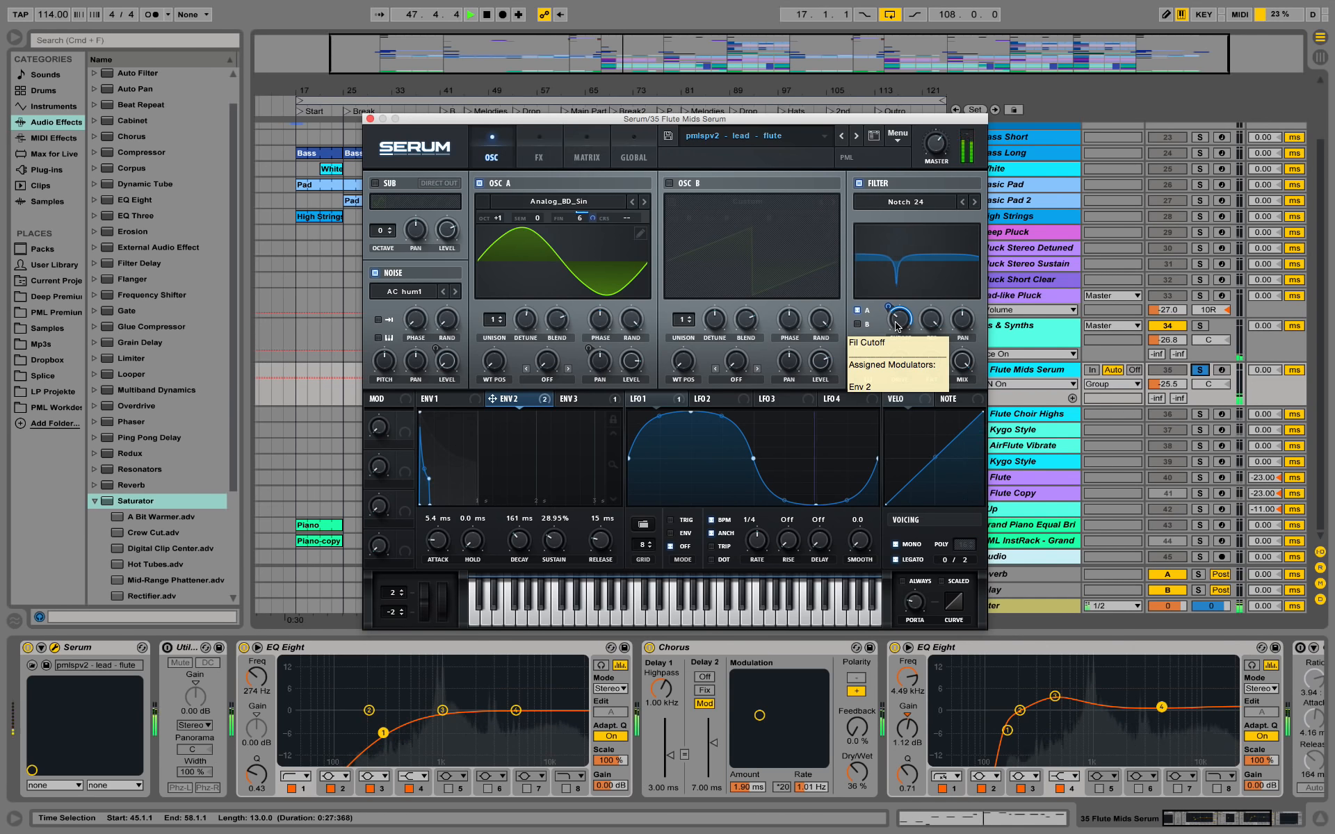
{"action": "key", "text": "space"}
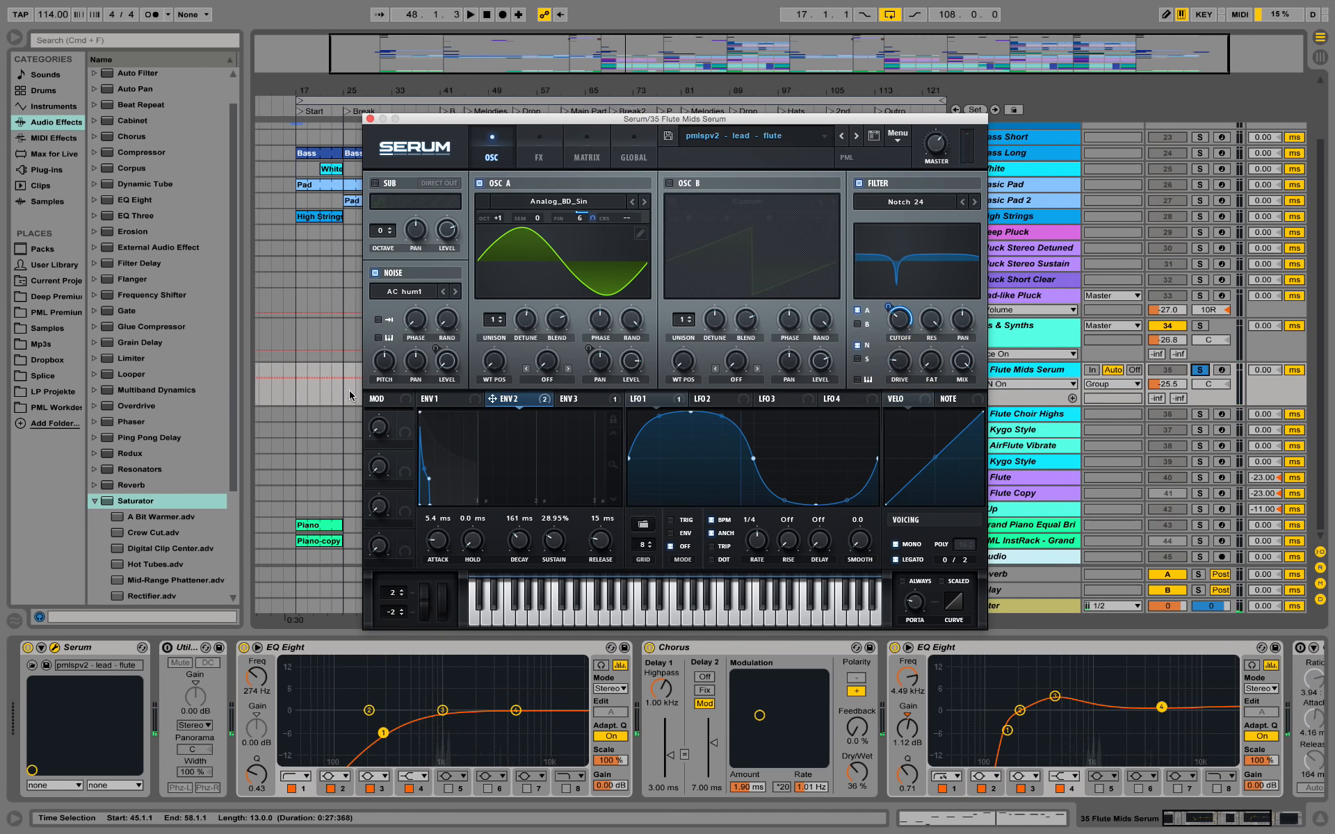
{"action": "left_click", "coordinate": [859, 184]}
{"action": "key", "text": "space"}
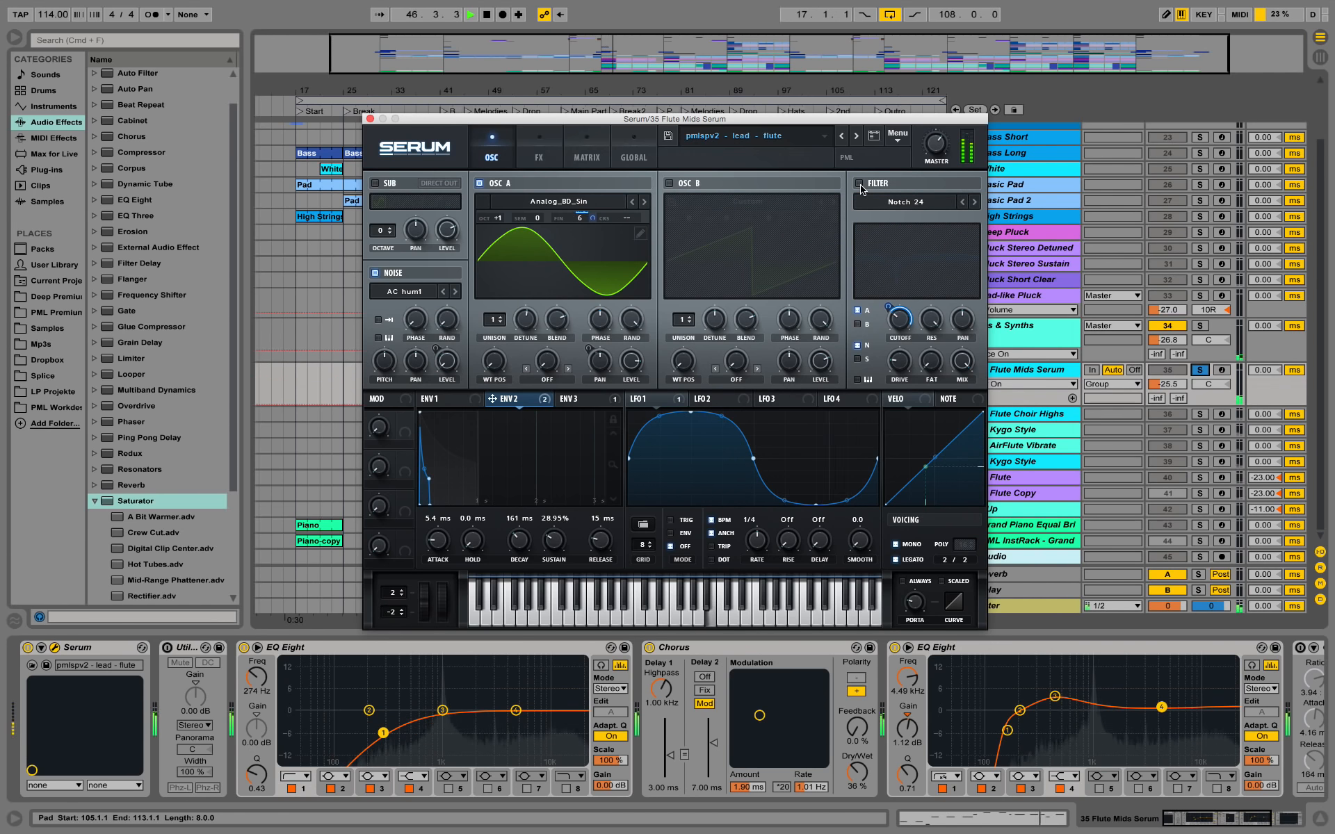
{"action": "left_click", "coordinate": [860, 184]}
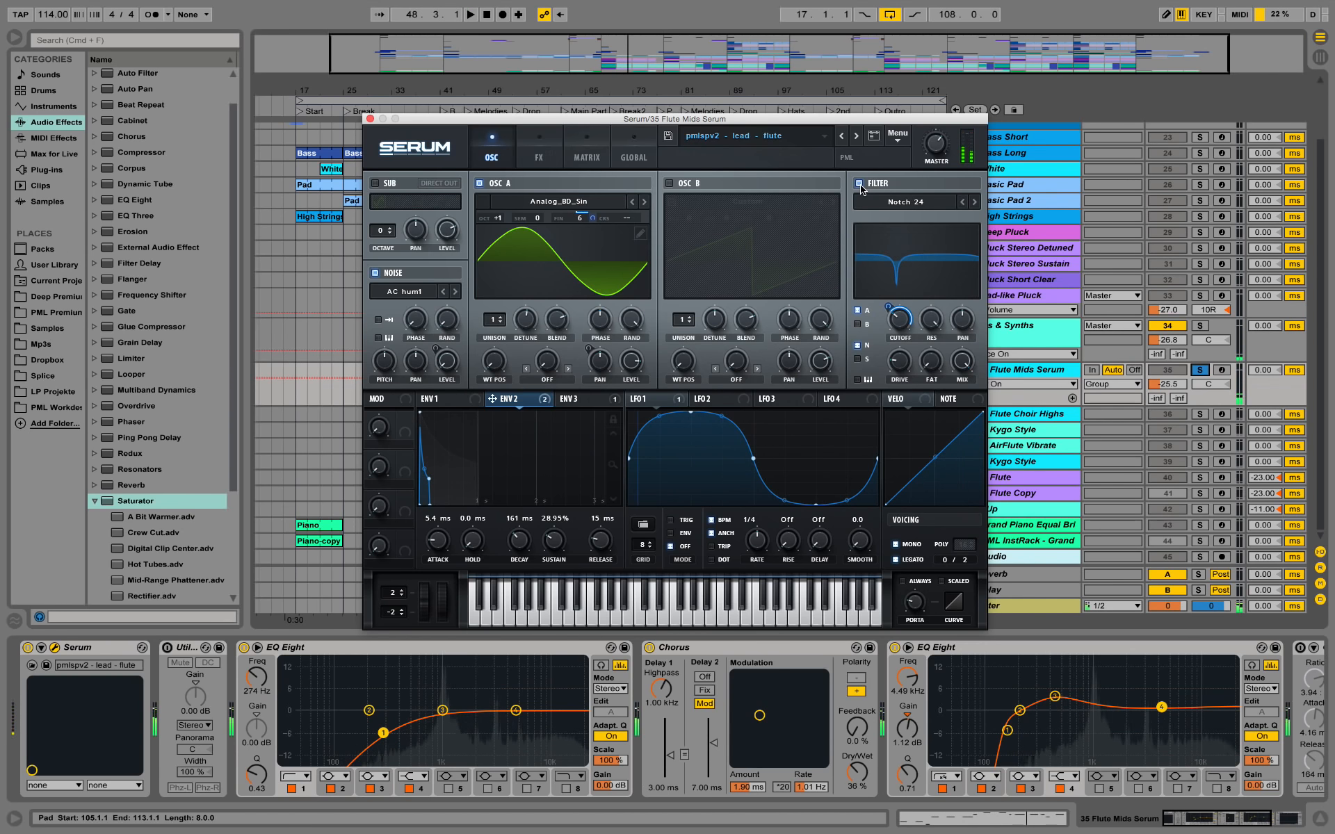
{"action": "key", "text": "space"}
Raise the 35 Flute Mids Serum track volume to -22.6 dB and audition the louder level
{"action": "left_click", "coordinate": [941, 152]}
{"action": "key", "text": "space"}
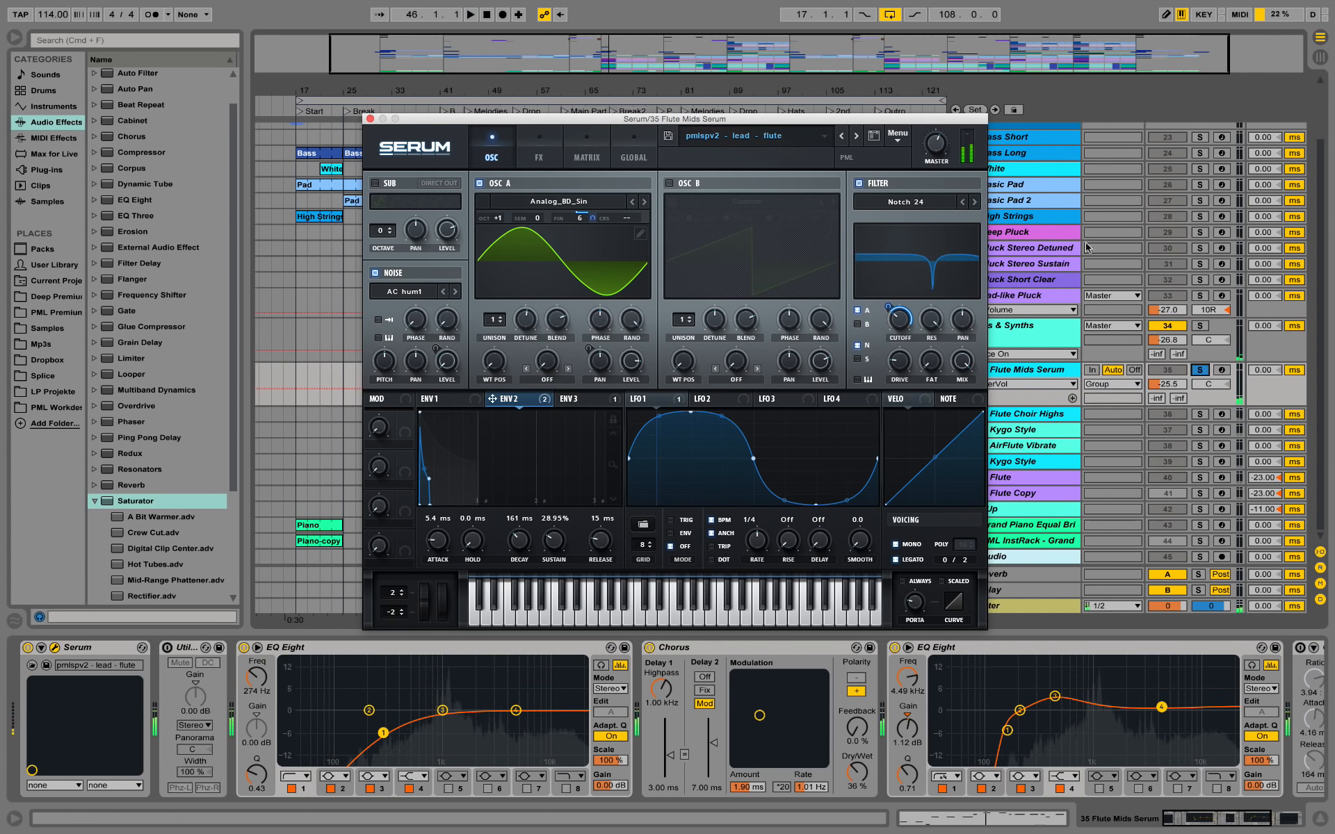
{"action": "key", "text": "space"}
{"action": "left_click_drag", "start_coordinate": [1166, 390], "coordinate": [1166, 385]}
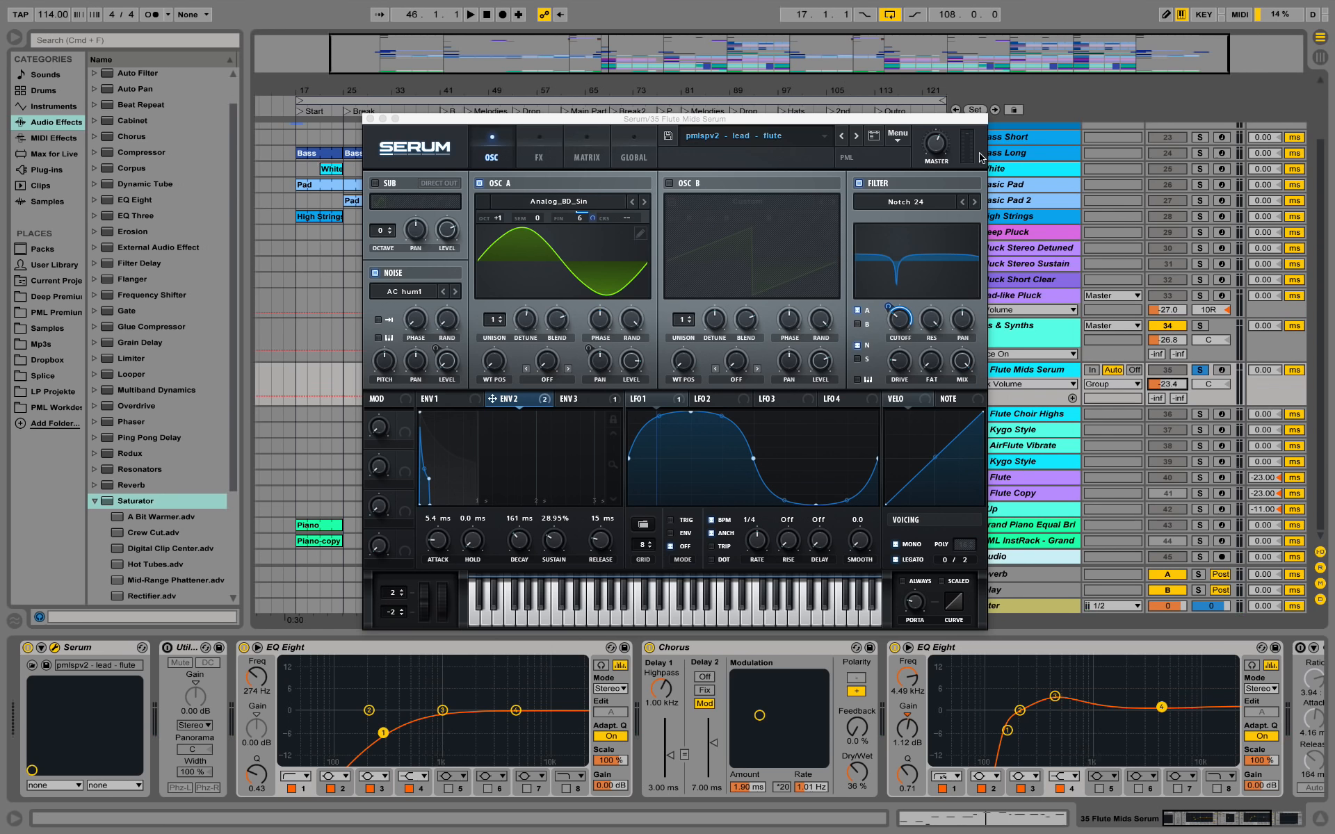
{"action": "key", "text": "space"}
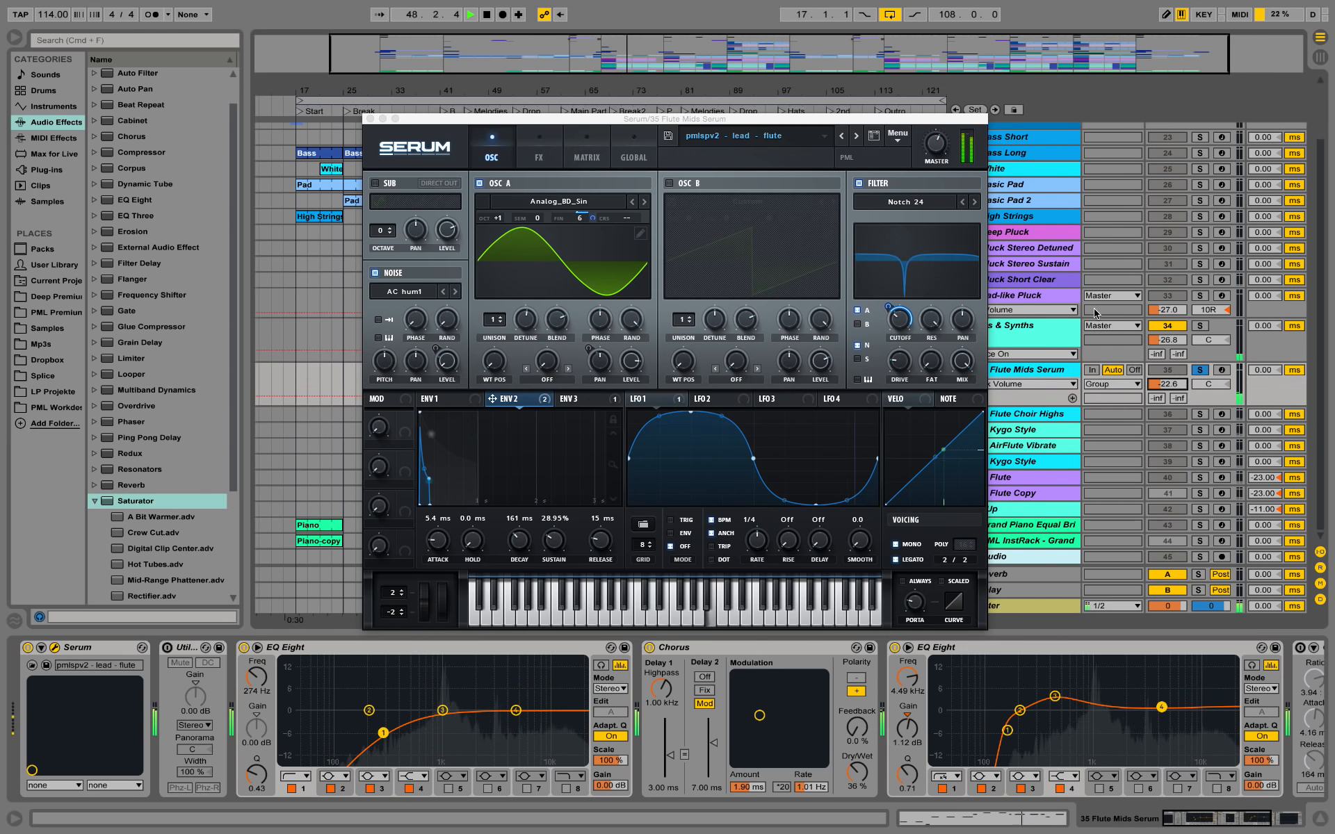
{"action": "key", "text": "space"}
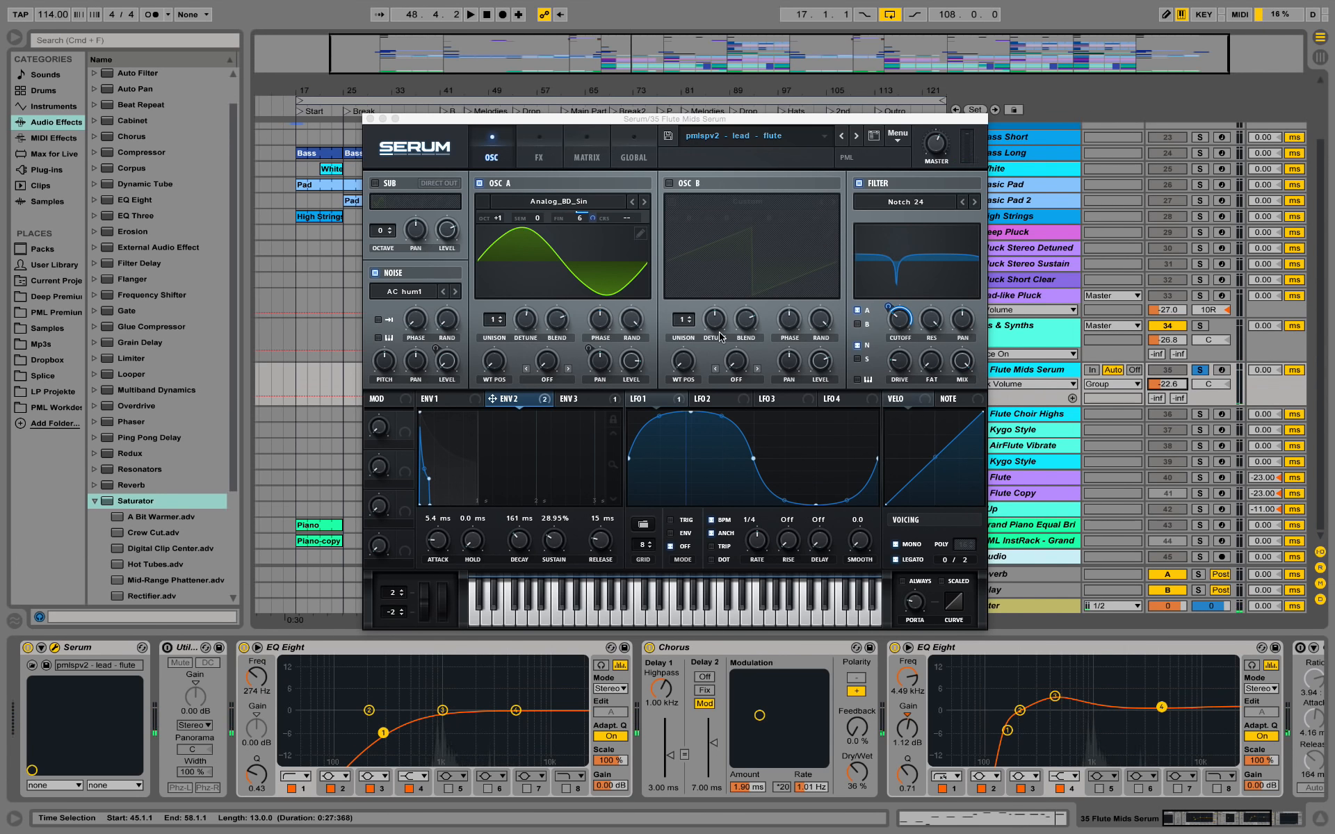
Audition ENV 1 with its sustain lowered to about -10.6 dB, then return the sustain to 0.0 dB with a 955 ms decay
{"action": "left_click", "coordinate": [442, 401]}
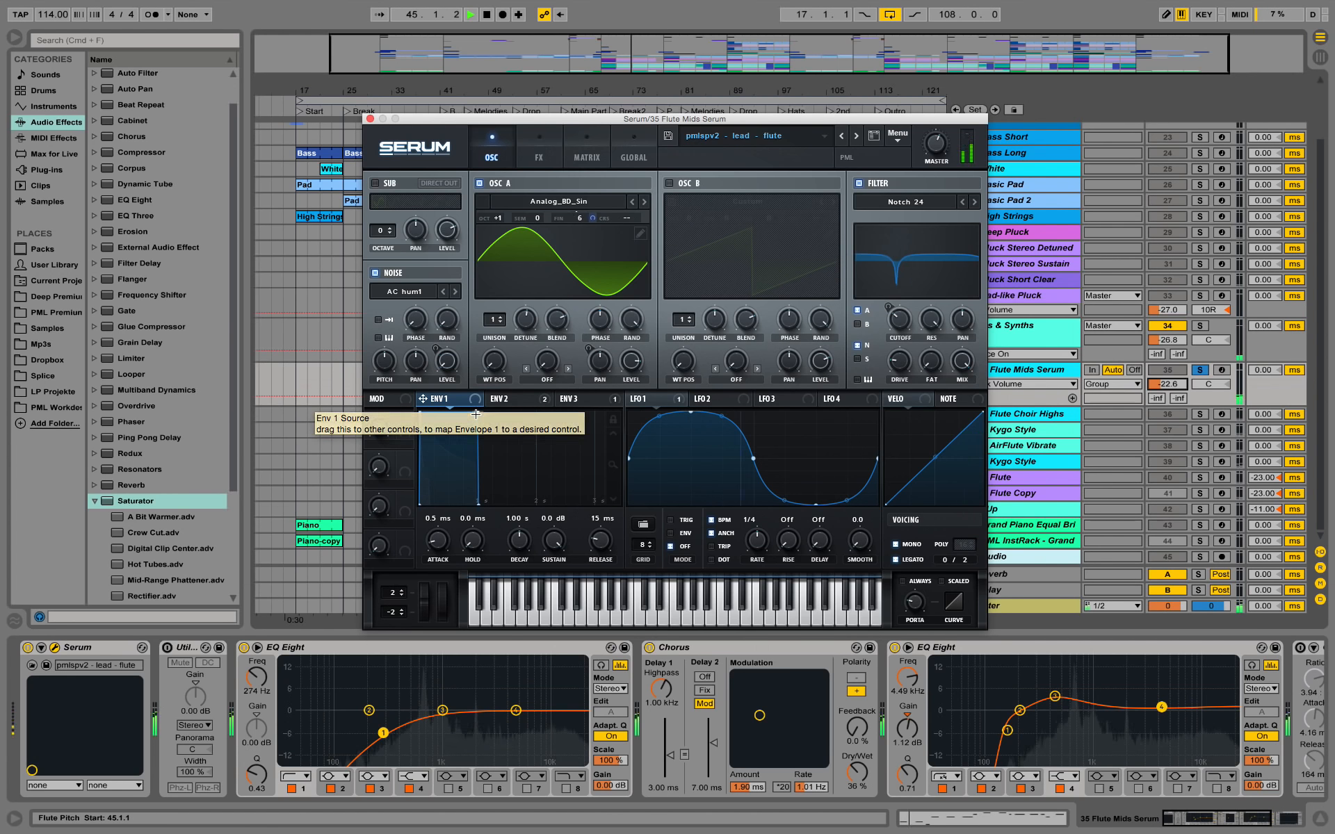
{"action": "key", "text": "space"}
{"action": "left_click_drag", "start_coordinate": [477, 412], "coordinate": [470, 456]}
{"action": "key", "text": "space"}
{"action": "key", "text": "space"}
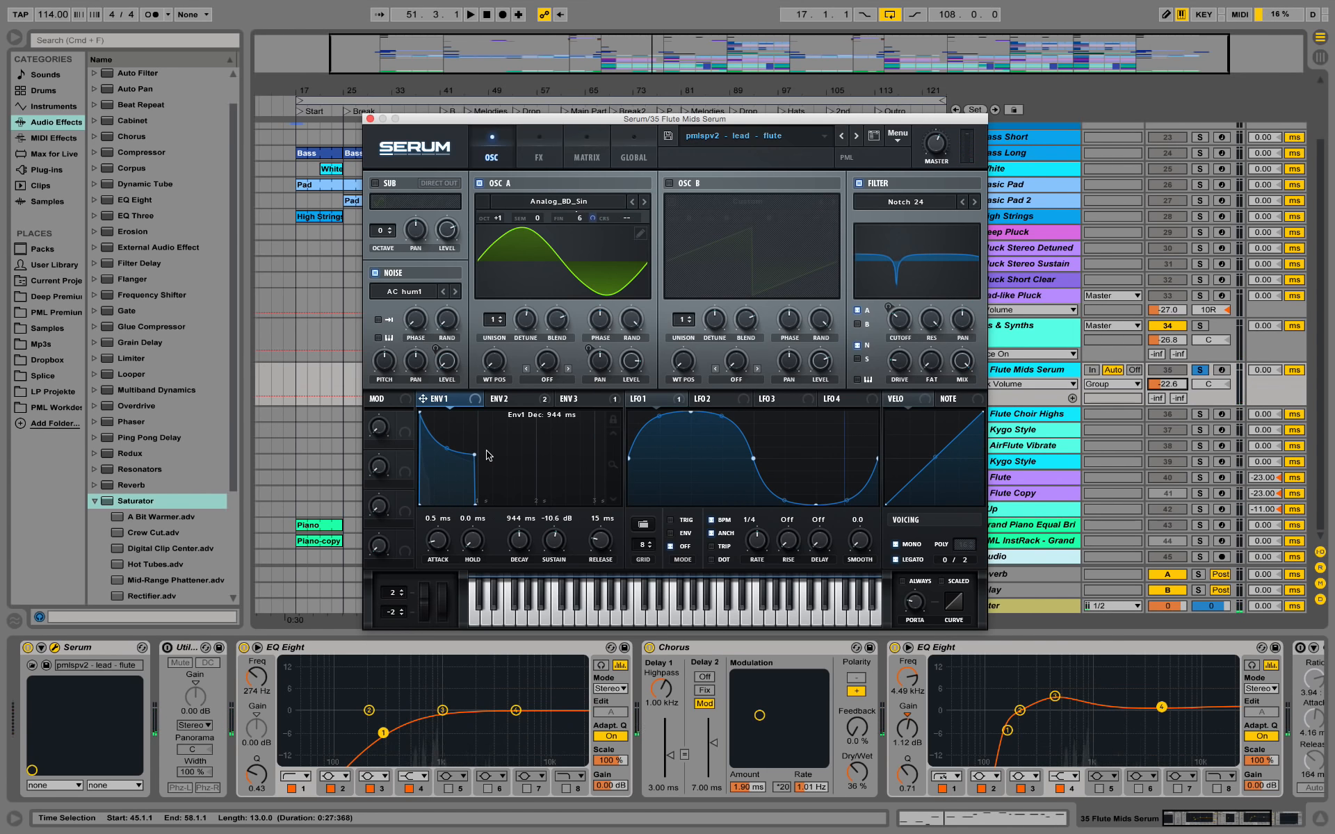
{"action": "left_click_drag", "start_coordinate": [476, 453], "coordinate": [478, 366]}
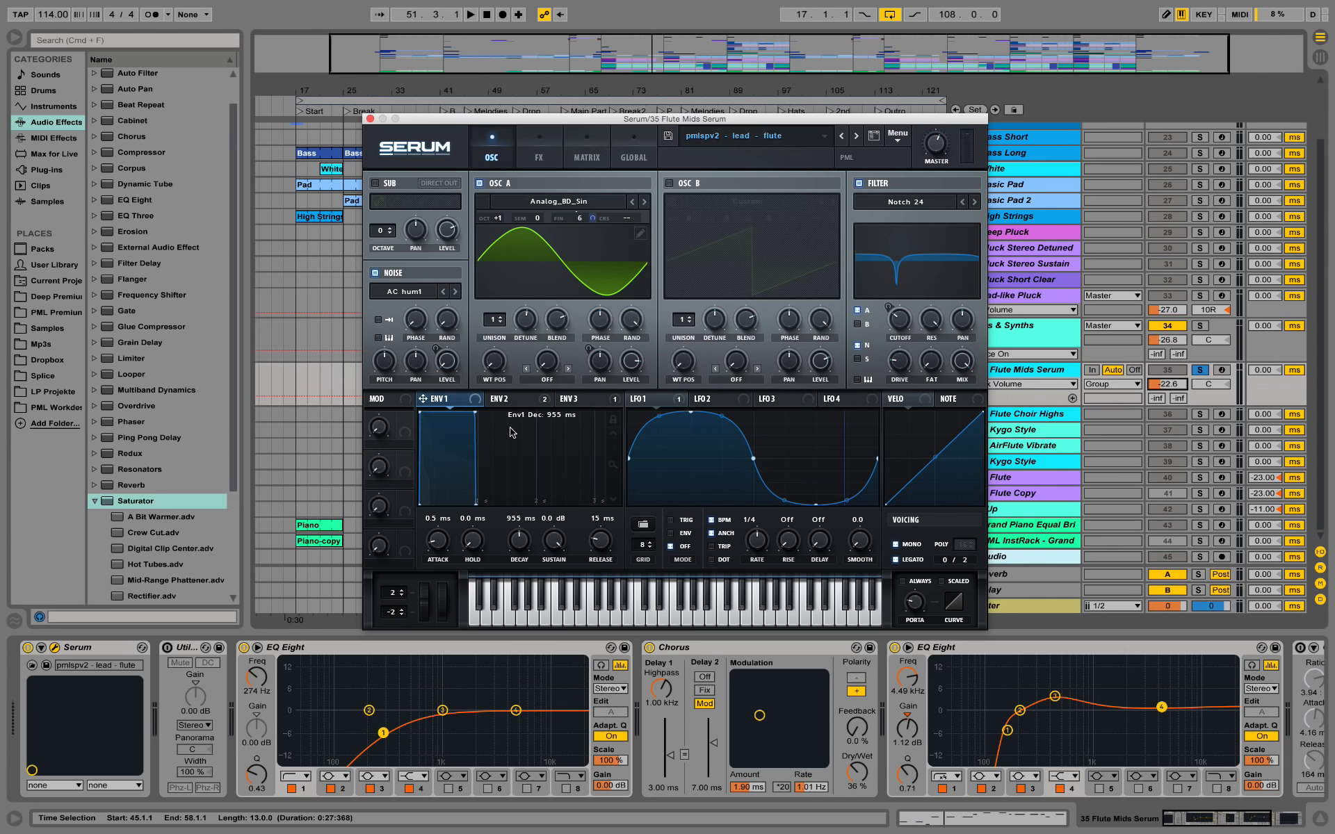
{"action": "key", "text": "space"}
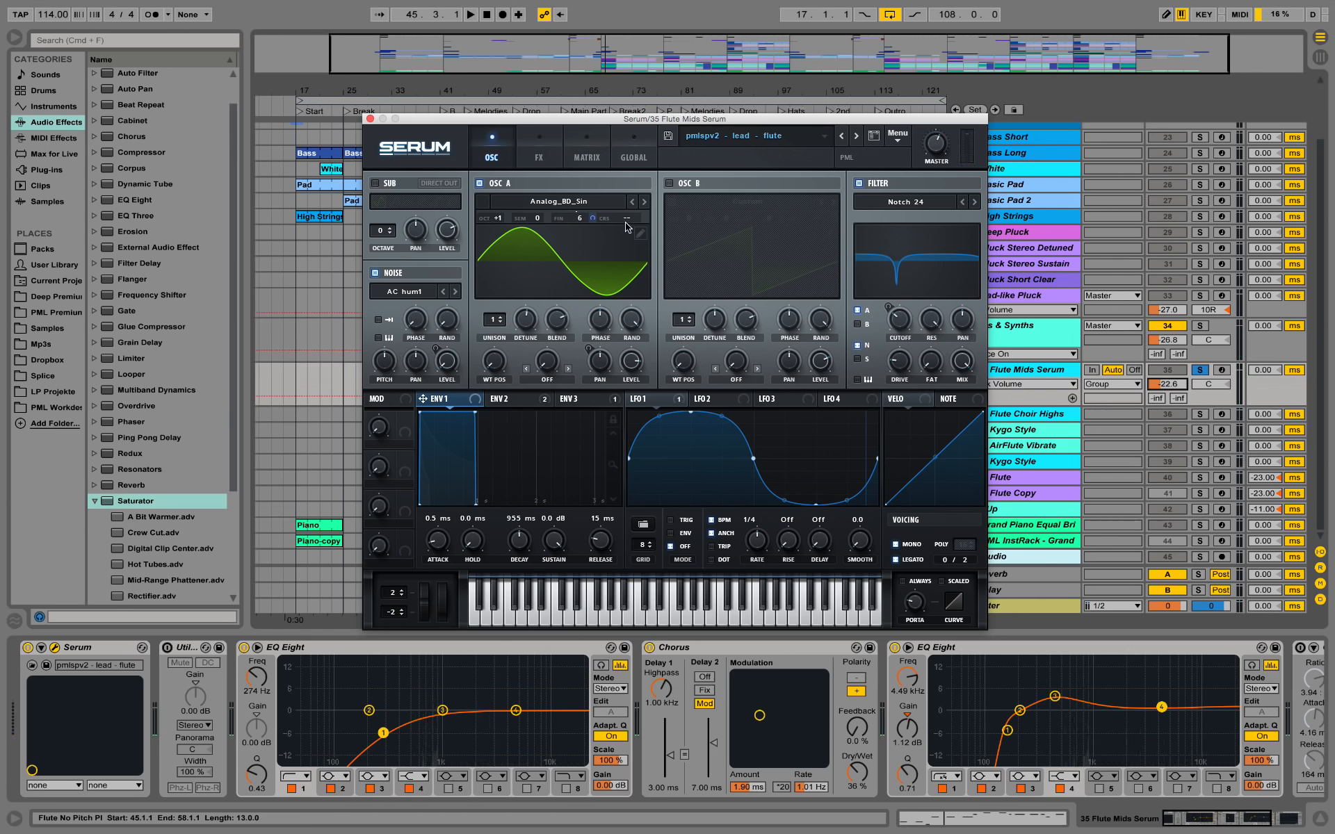
Examine LFO 1 and its modulation of oscillator A's pan, and audition the movement briefly
{"action": "left_click", "coordinate": [652, 435]}
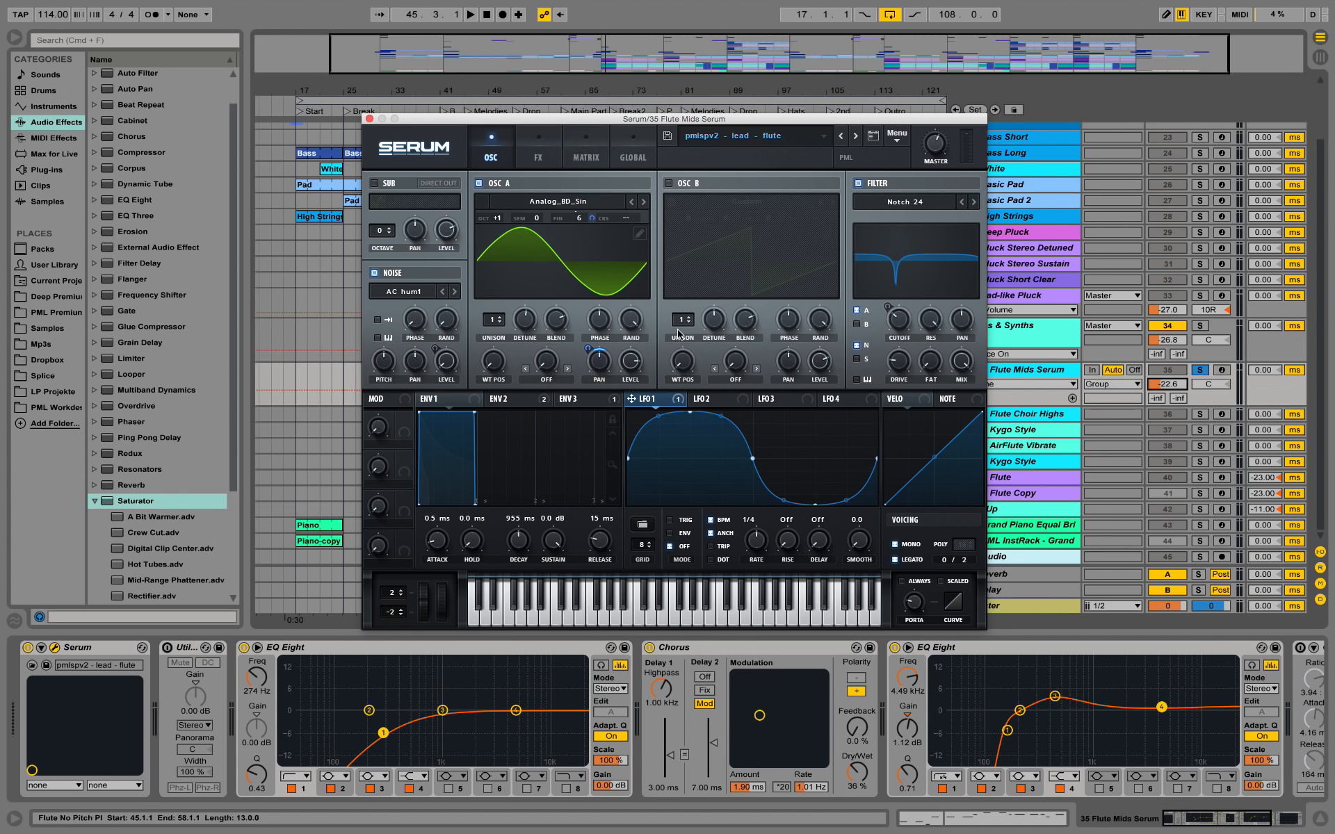
{"action": "key", "text": "space"}
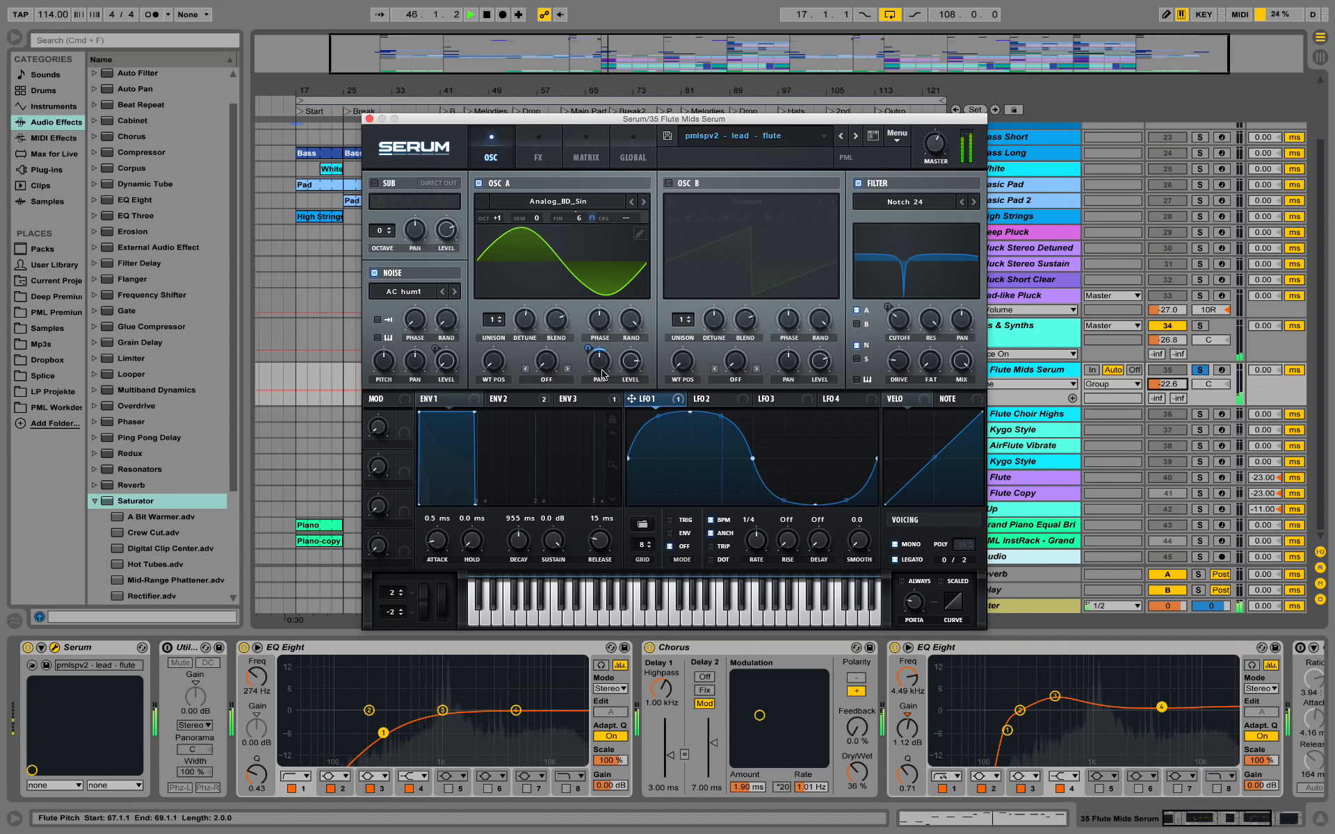
{"action": "key", "text": "space"}
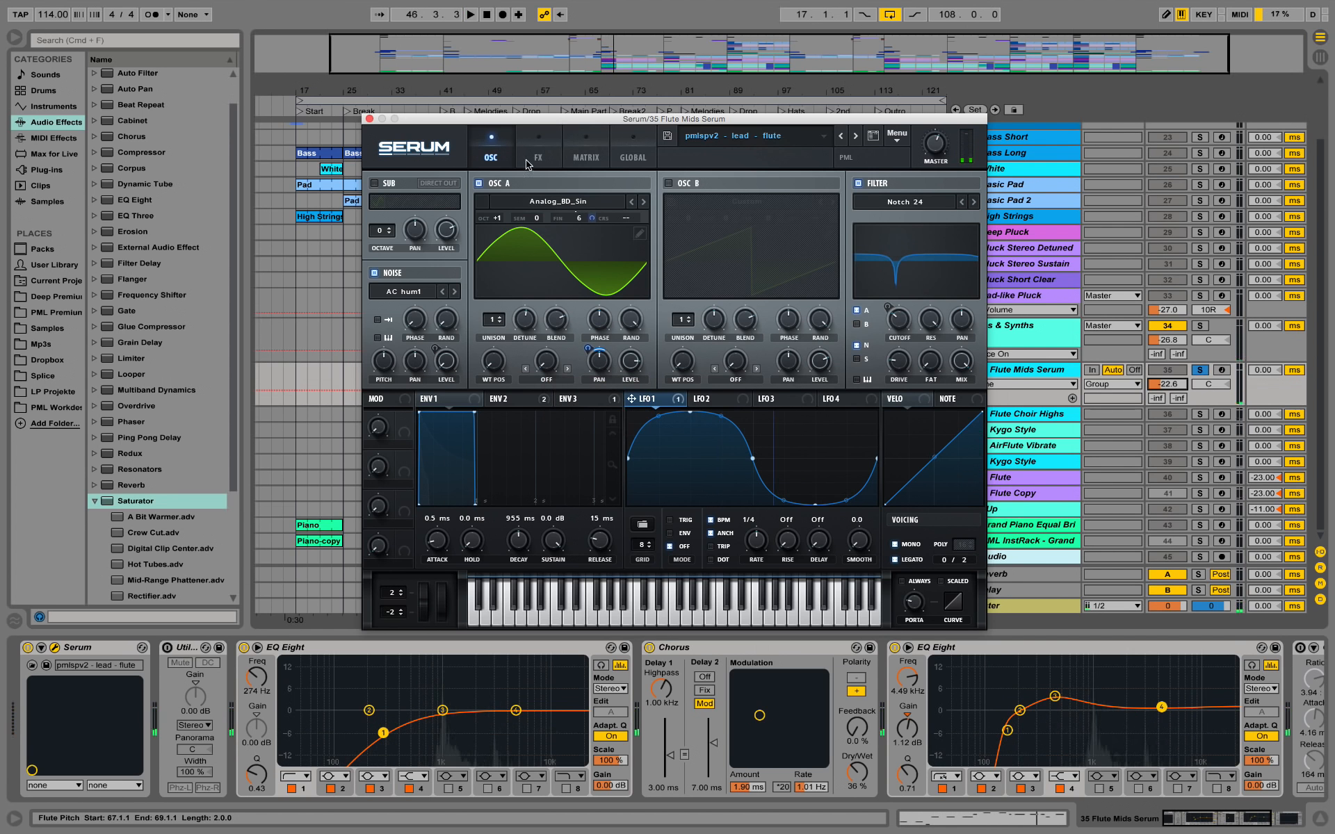
Examine Serum's effects rack, including the Low 24 filter, chorus, reverb high cut and EQ, while auditioning the flute
{"action": "left_click", "coordinate": [541, 144]}
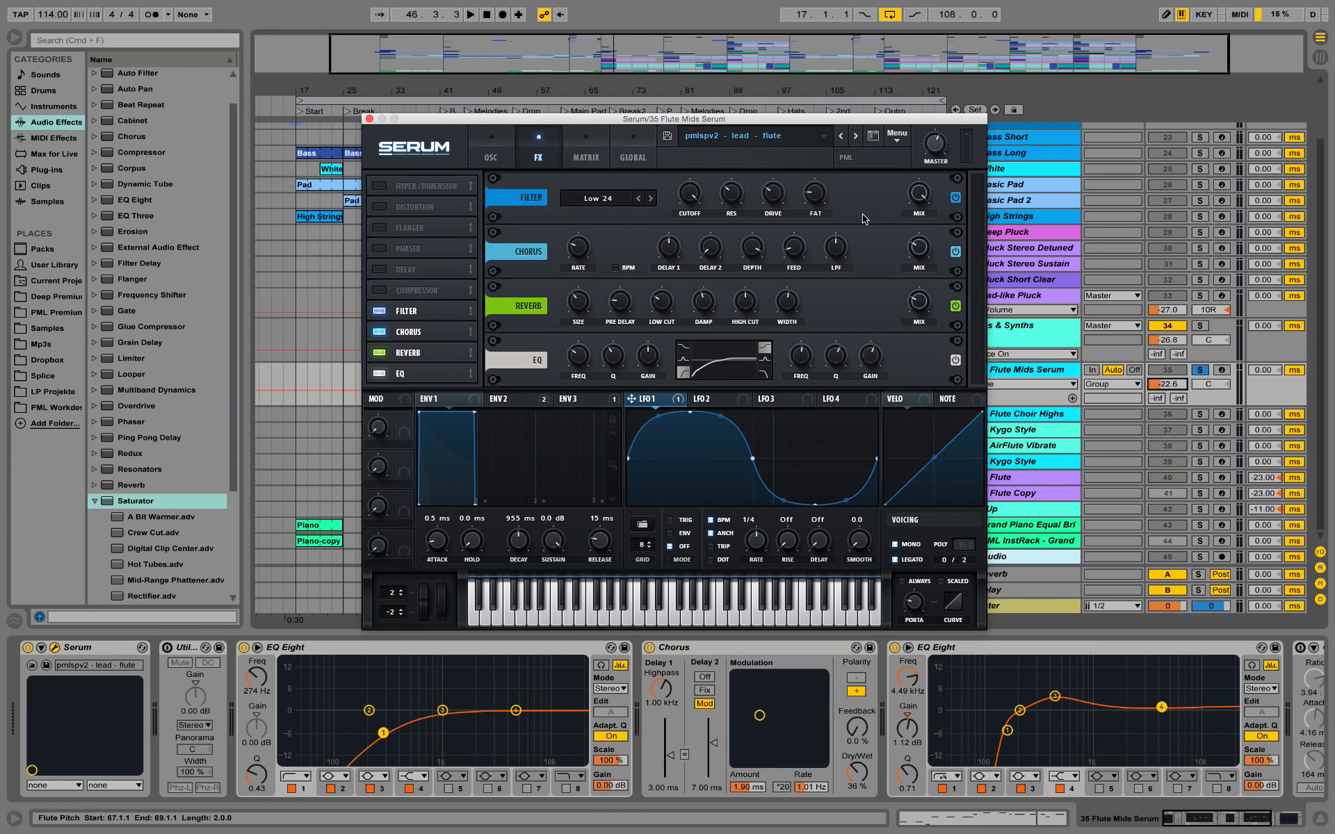
{"action": "key", "text": "space"}
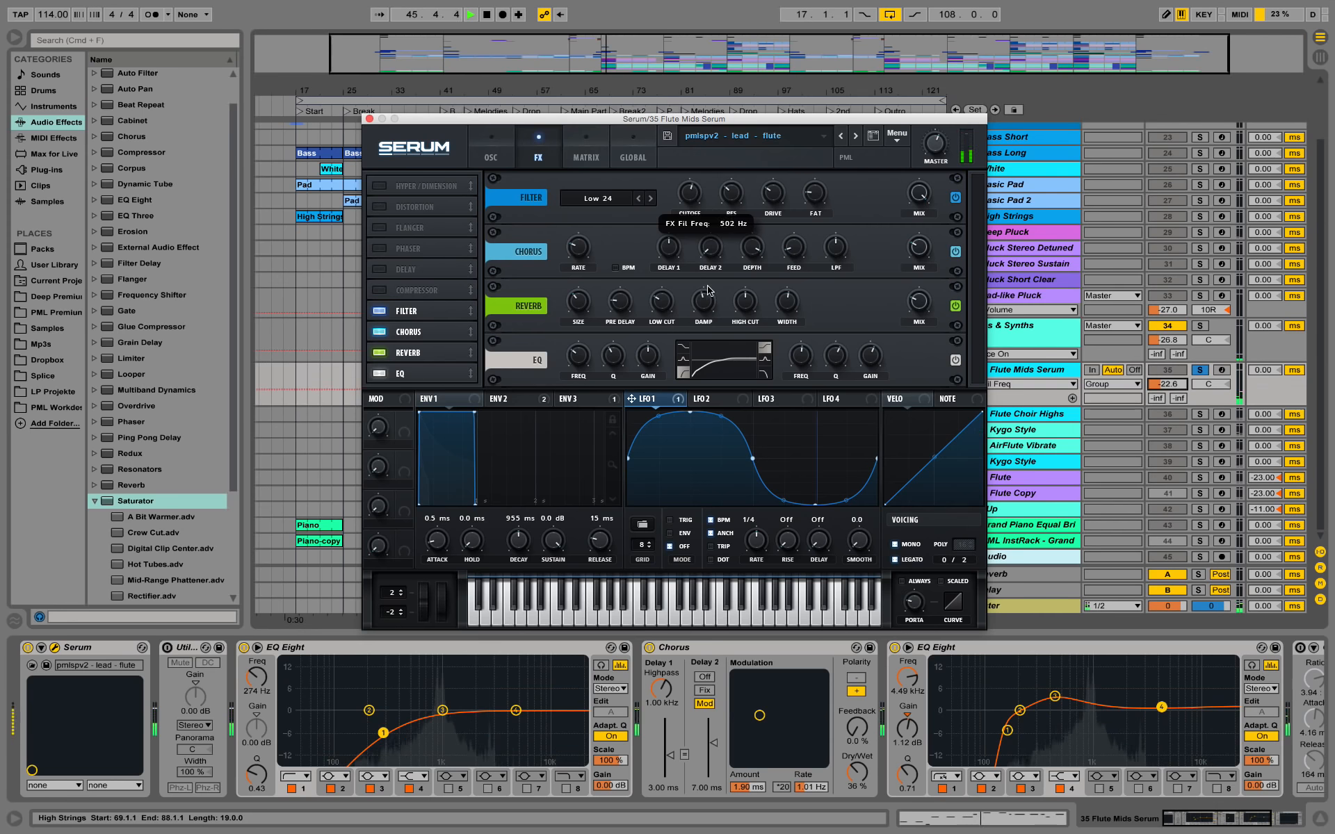
{"action": "key", "text": "space"}
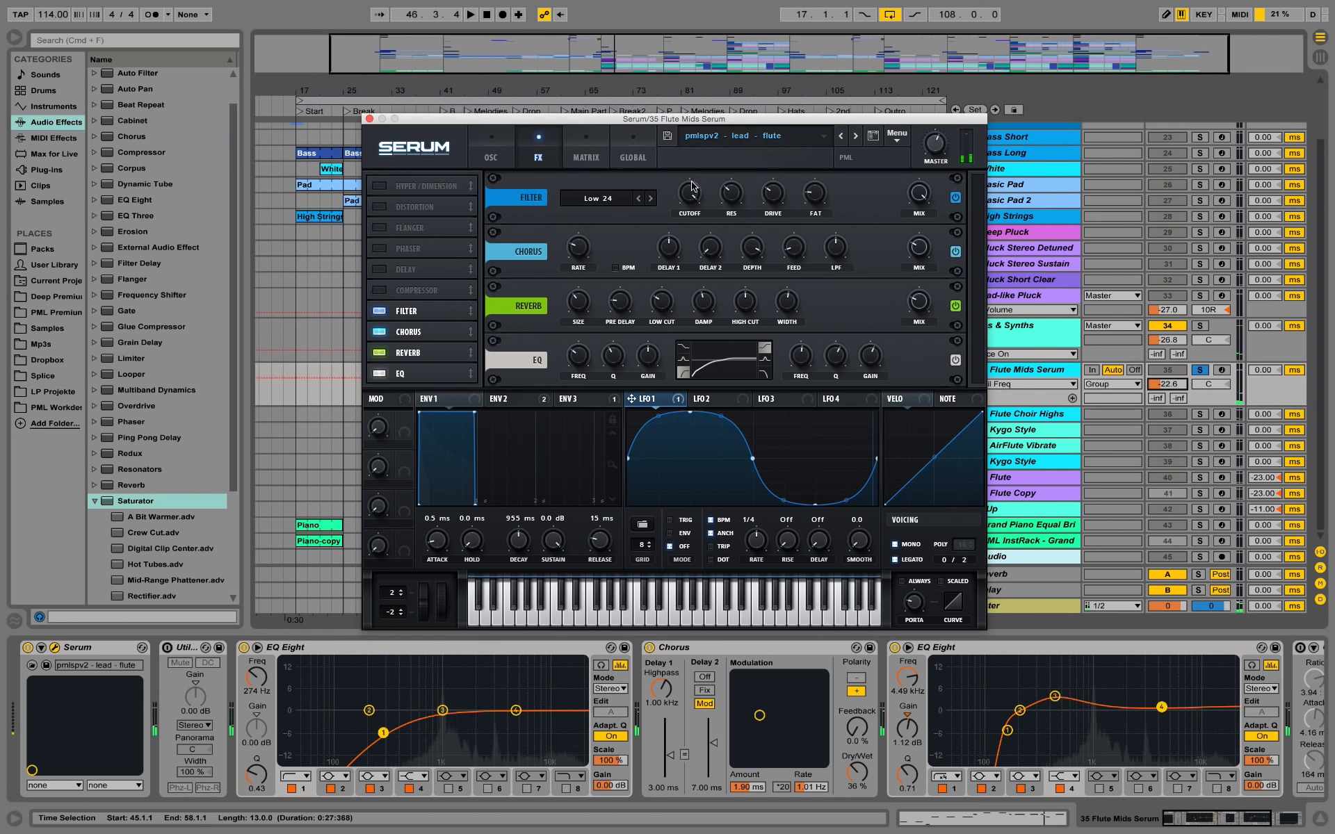
{"action": "key", "text": "space"}
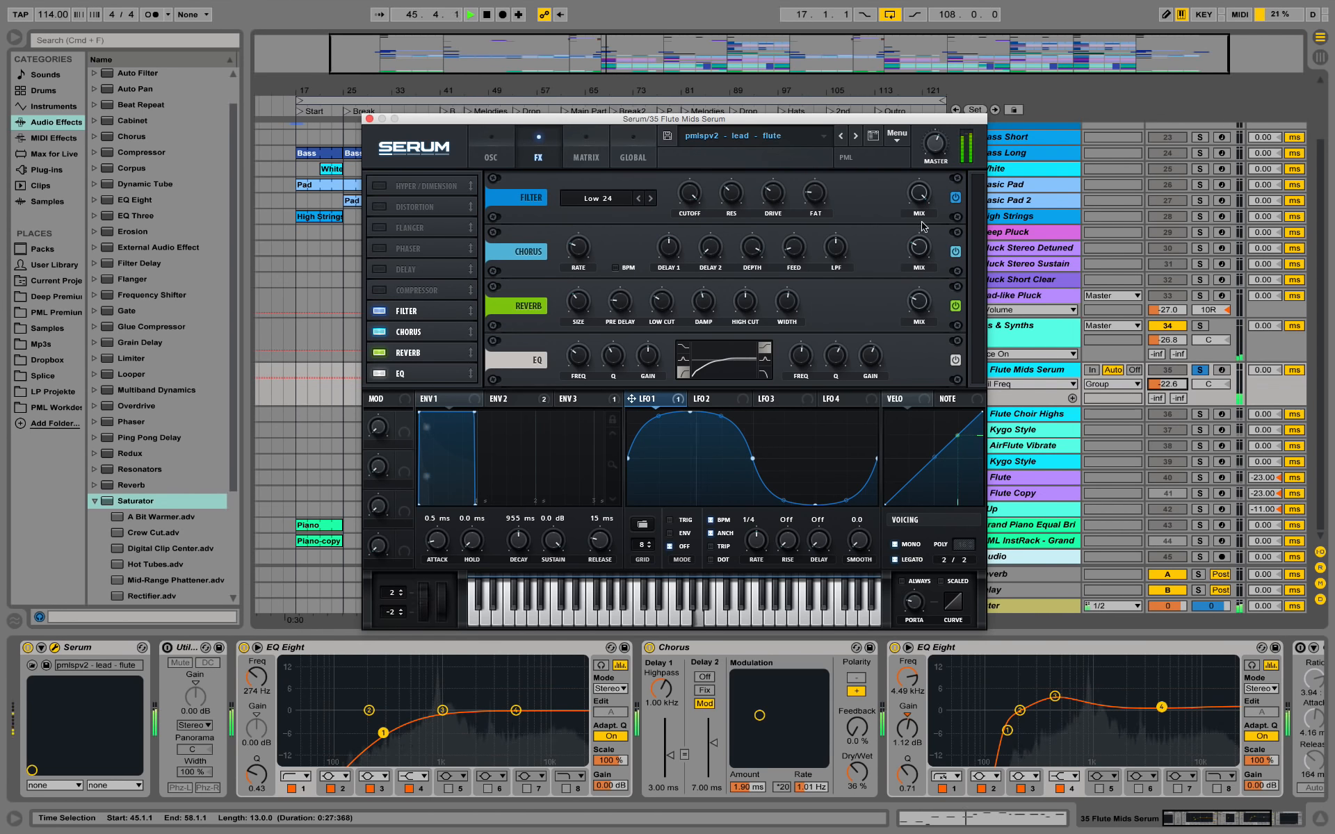
{"action": "key", "text": "space"}
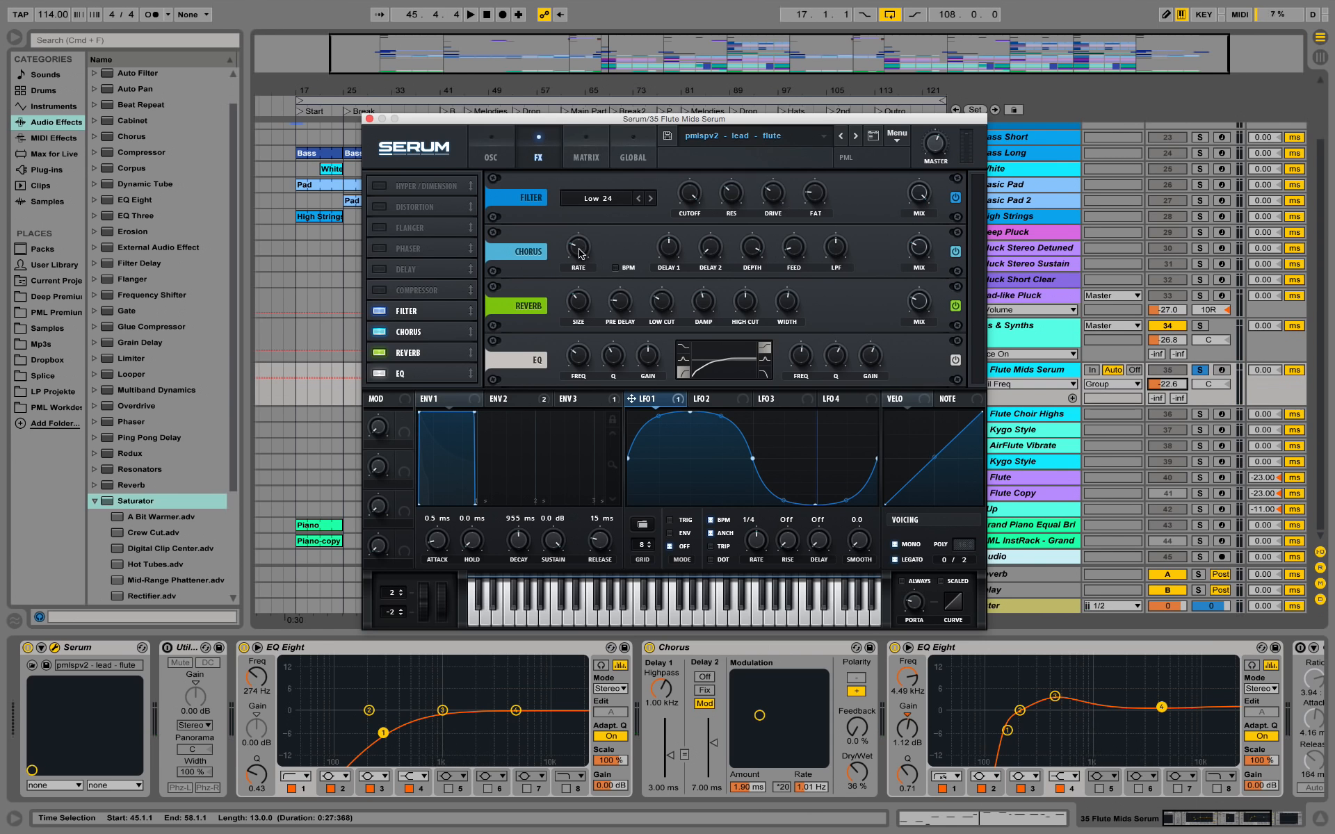
{"action": "left_click_drag", "start_coordinate": [748, 299], "coordinate": [746, 304]}
{"action": "key", "text": "space"}
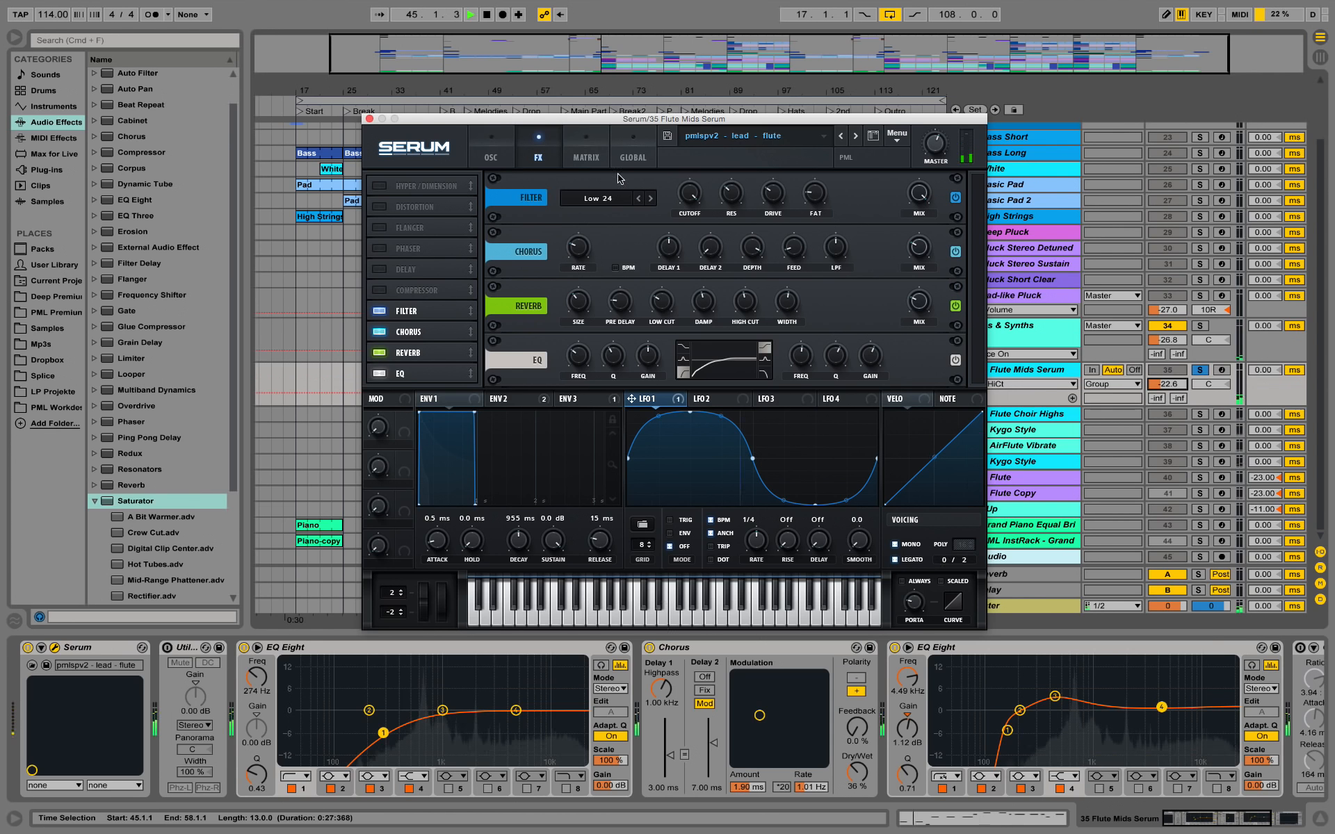
Return to Serum's oscillator page, stop playback and close the plug-in window
{"action": "left_click", "coordinate": [491, 146]}
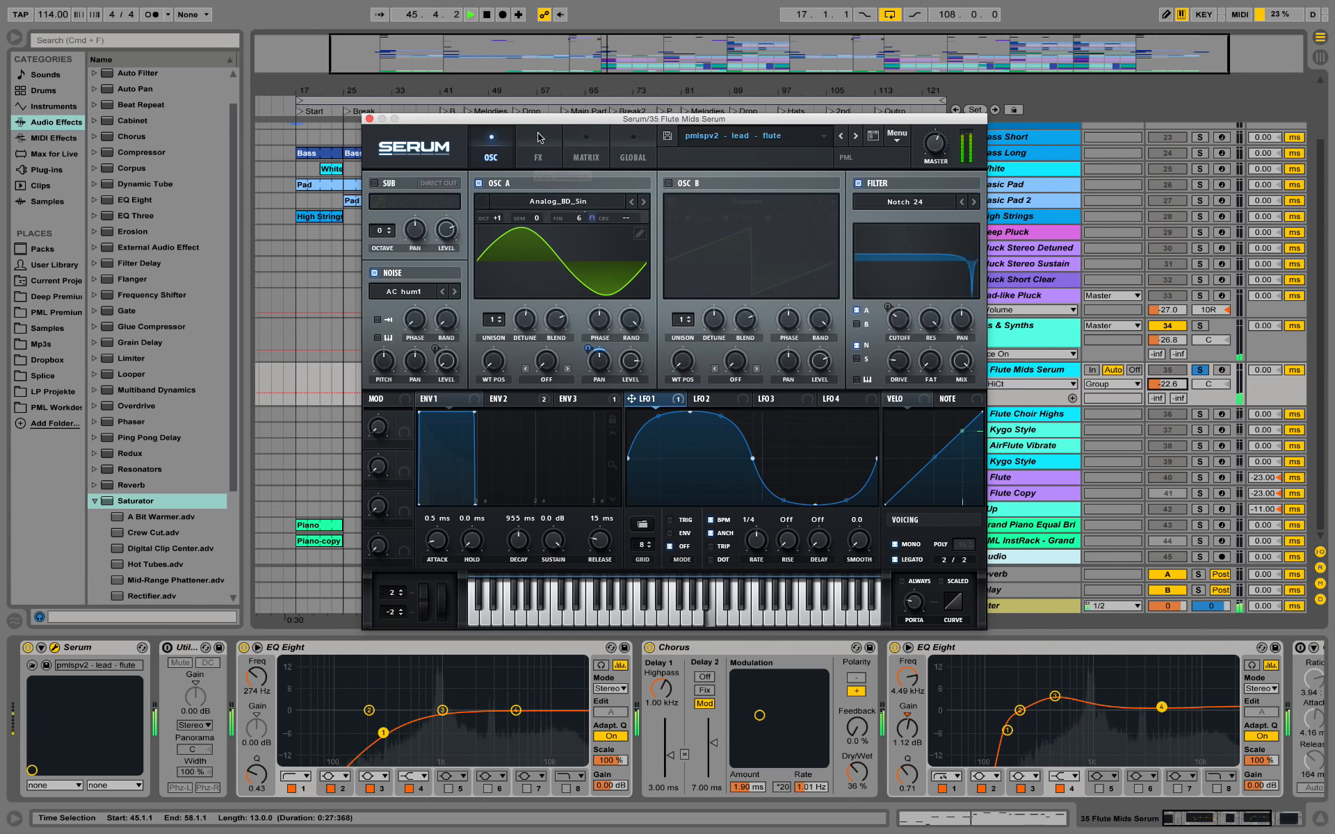
{"action": "key", "text": "space"}
{"action": "left_click", "coordinate": [369, 119]}
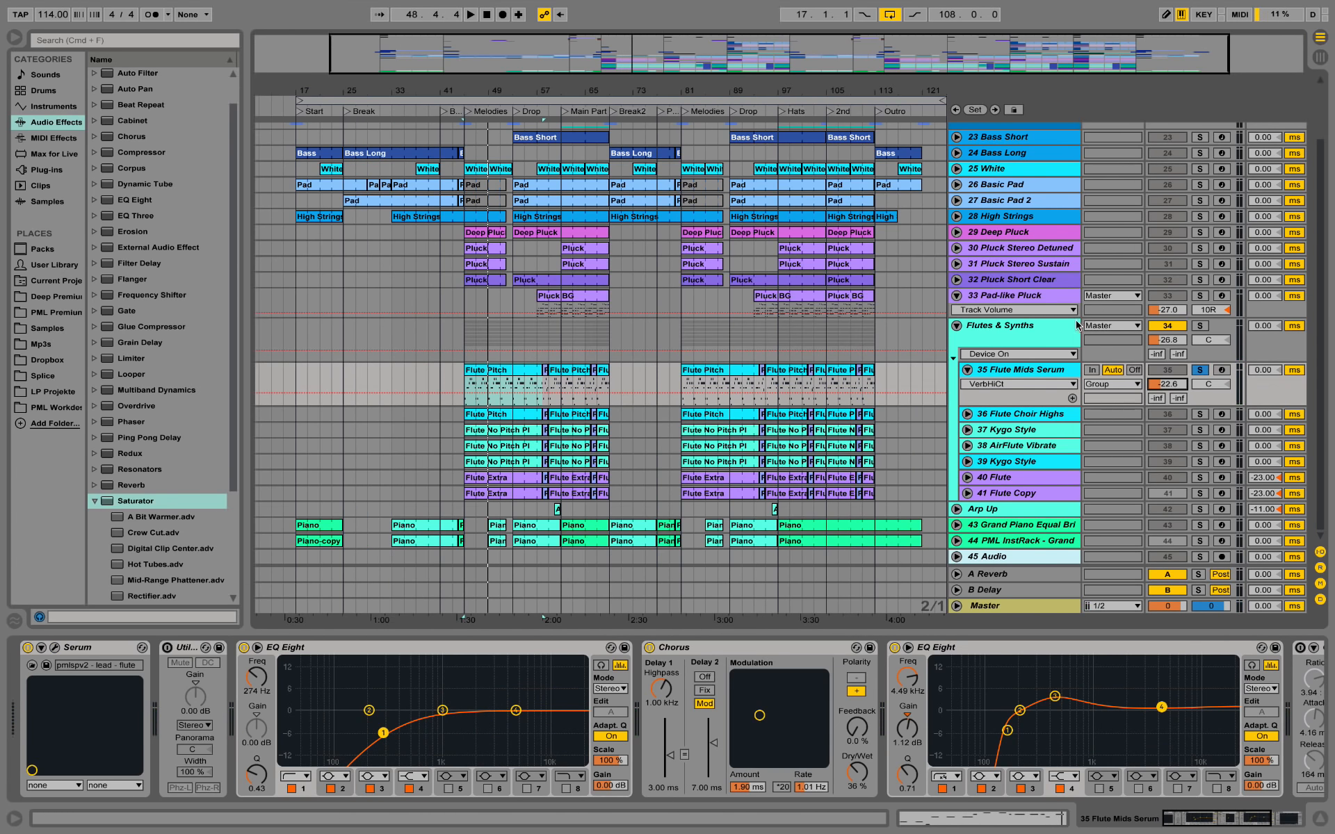
Unsolo 35 Flute Mids Serum, deactivate flute tracks 36 to 41, and play the mix from bar 45 and bar 61
{"action": "left_click", "coordinate": [1195, 373]}
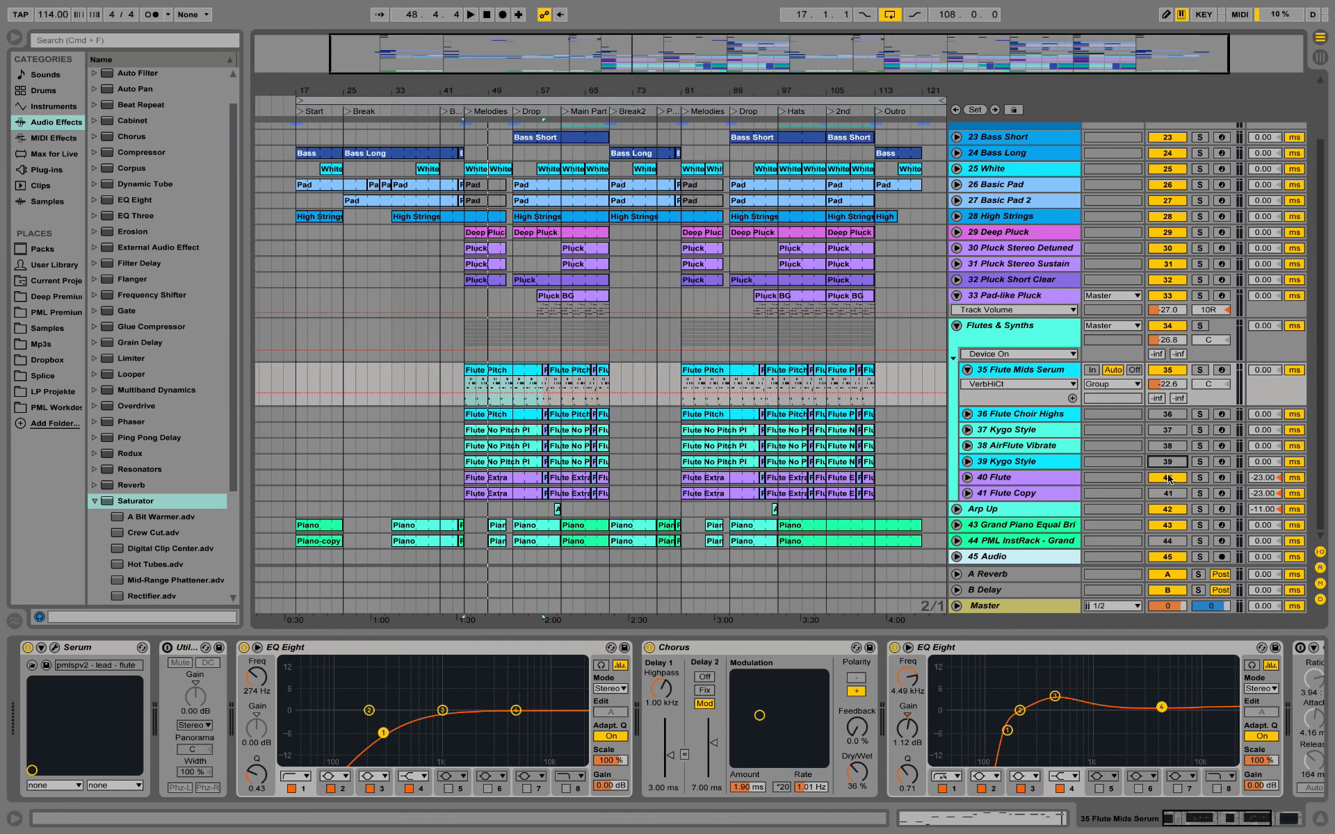
{"action": "key", "text": "space"}
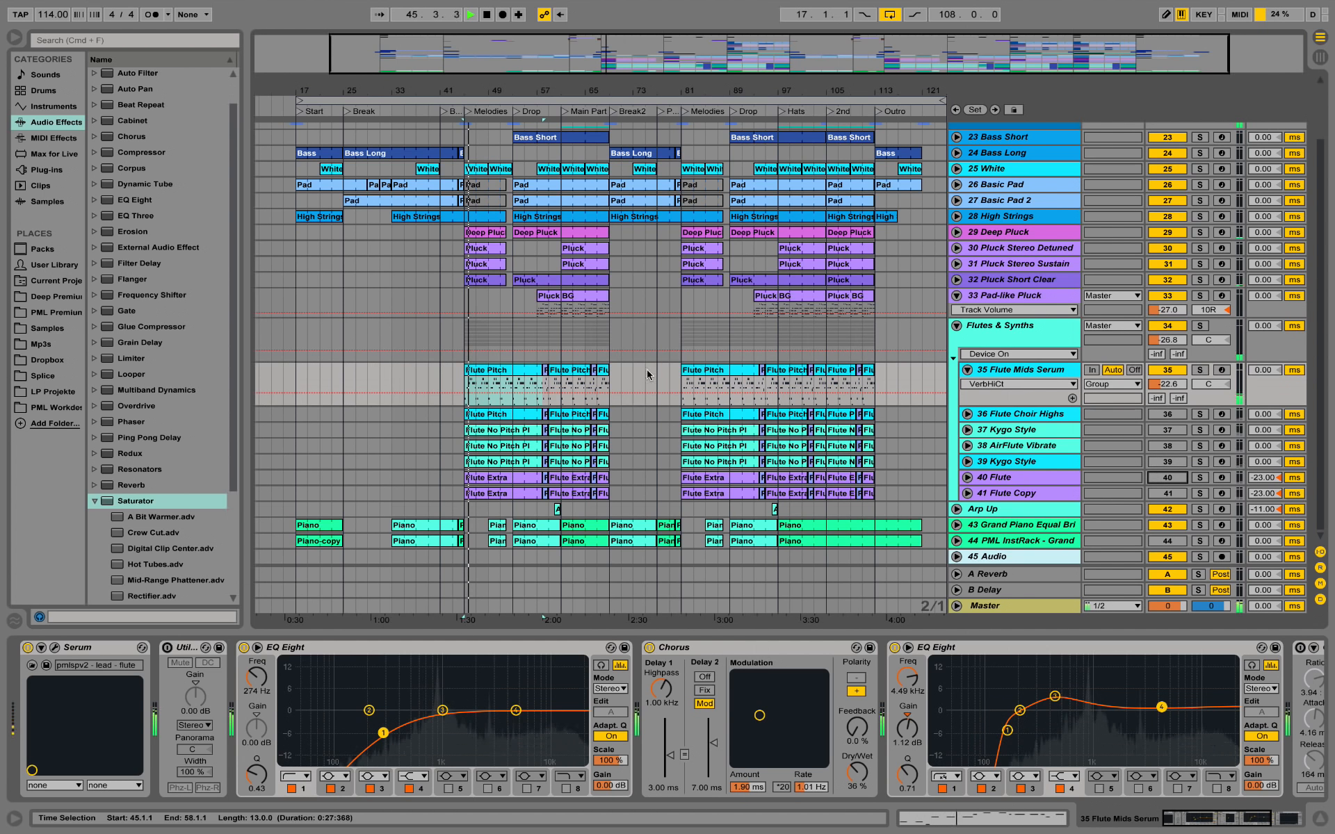
{"action": "left_click", "coordinate": [563, 383]}
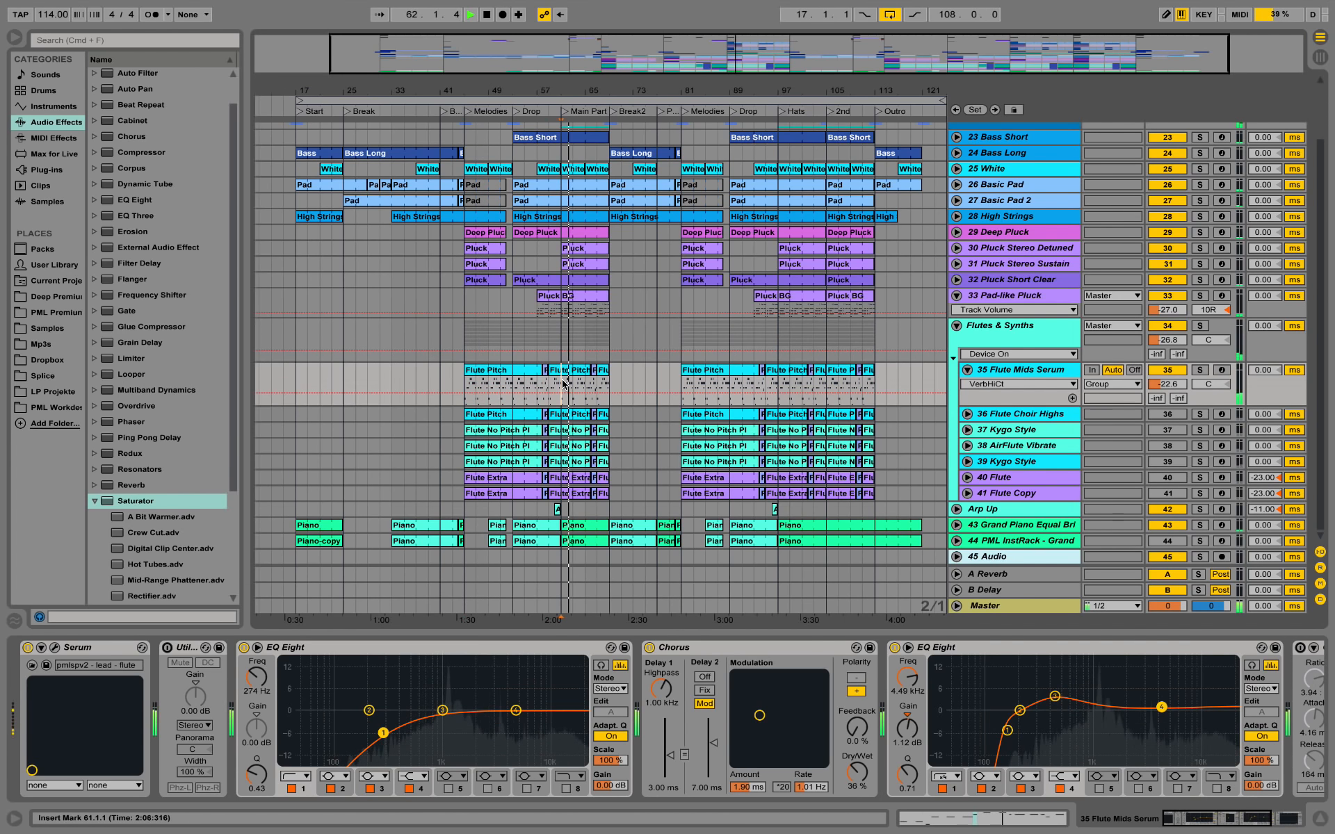
{"action": "key", "text": "space"}
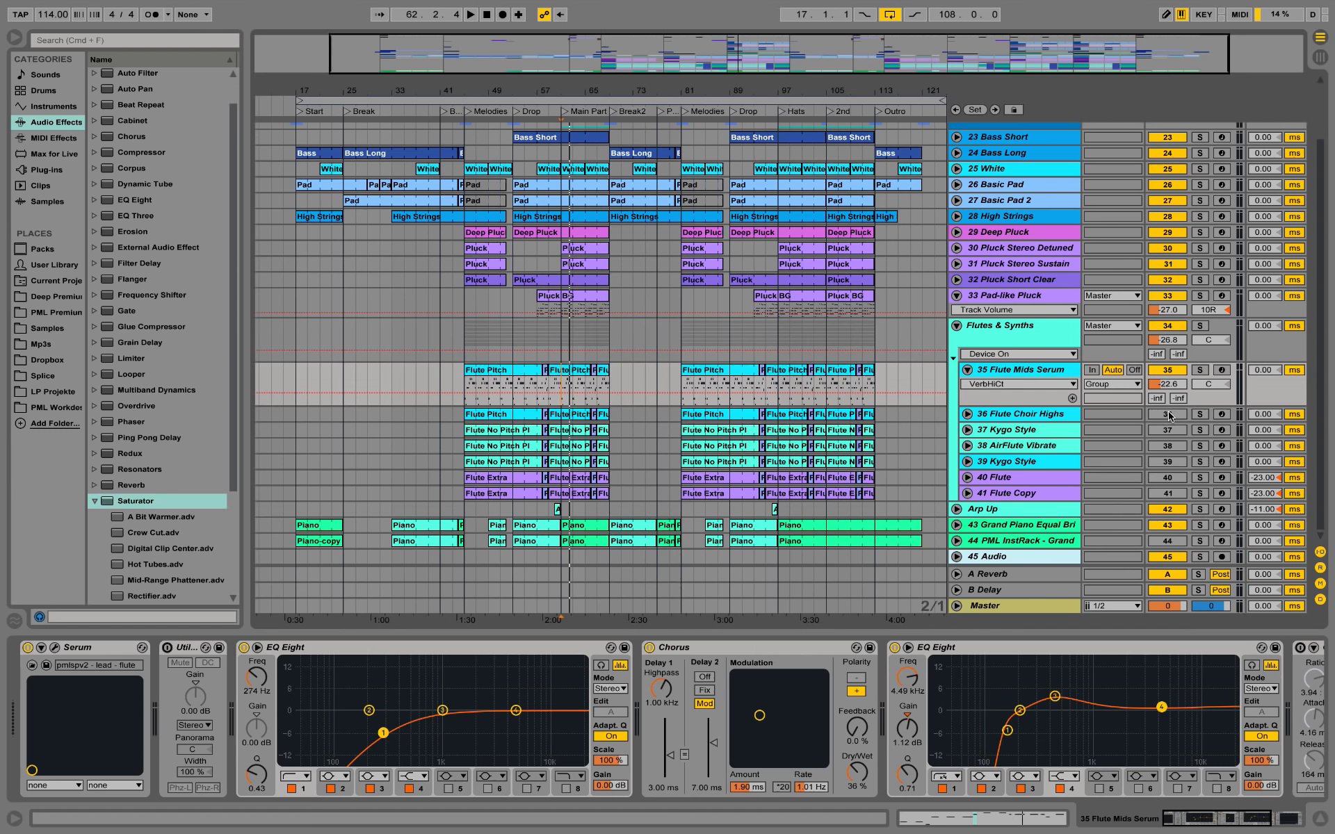
Activate and solo the 36 Flute Choir Highs track and audition it alone from bar 61
{"action": "left_click", "coordinate": [1059, 415]}
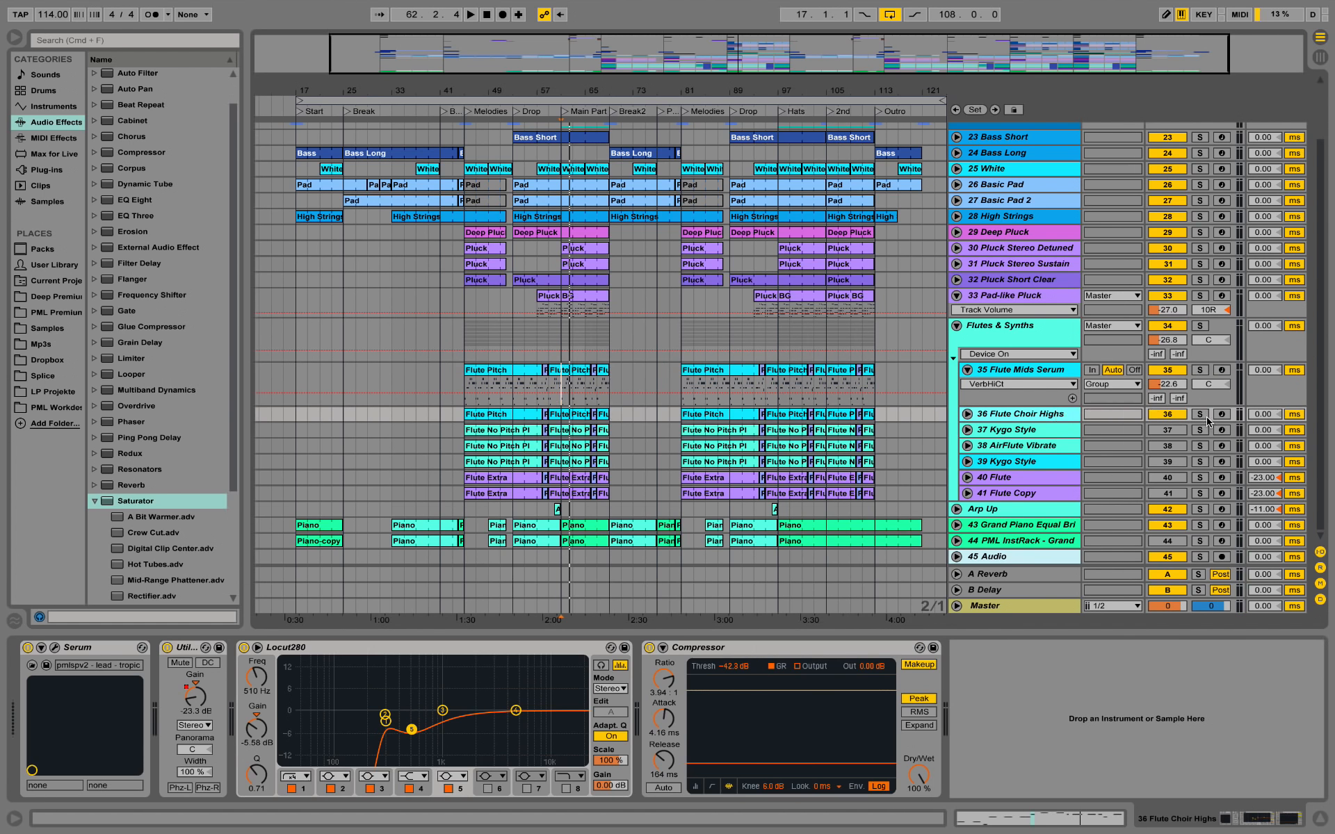
{"action": "left_click", "coordinate": [1201, 416]}
{"action": "key", "text": "space"}
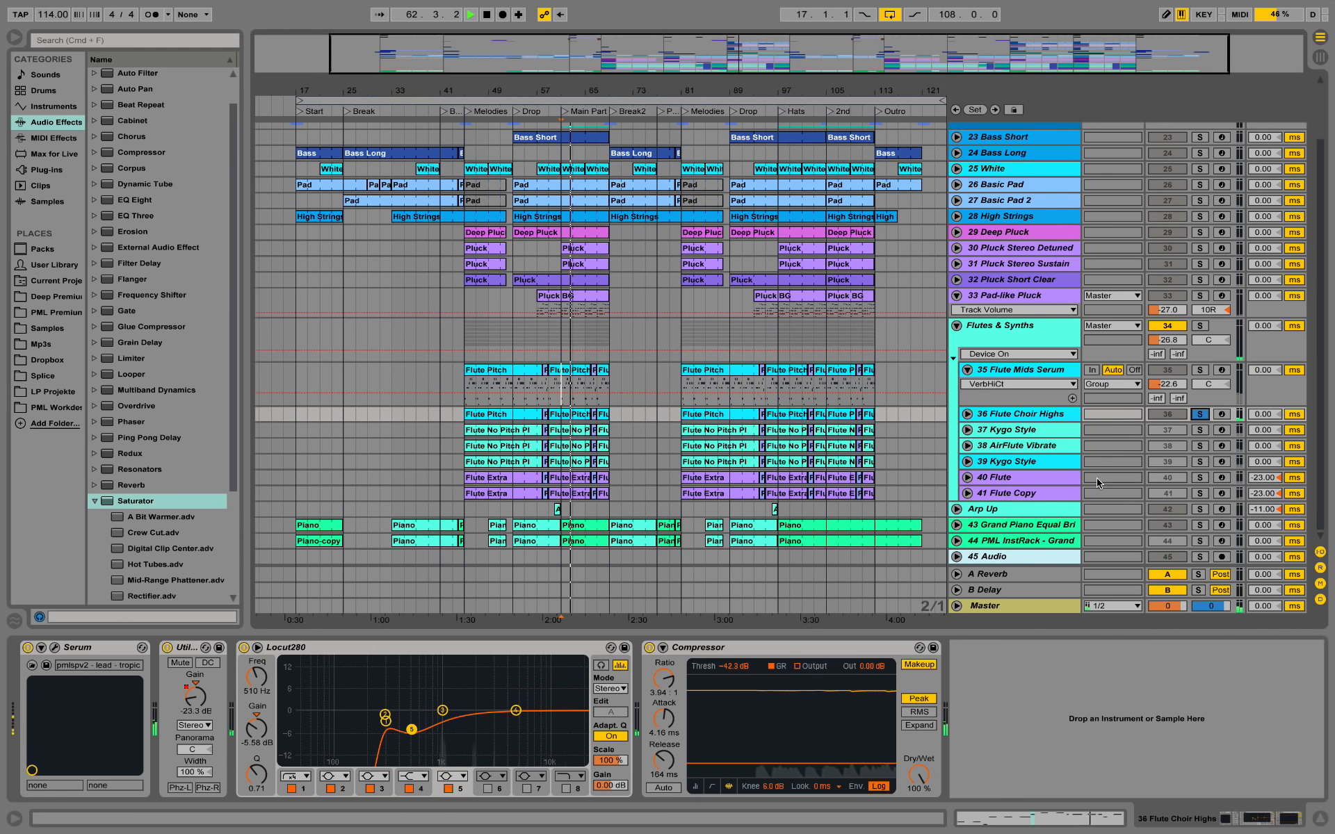
{"action": "key", "text": "space"}
Open the Serum instrument on 36 Flute Choir Highs, start playback, and move its window over the arrangement
{"action": "left_click", "coordinate": [53, 649]}
{"action": "key", "text": "space"}
{"action": "left_click_drag", "start_coordinate": [626, 30], "coordinate": [692, 135]}
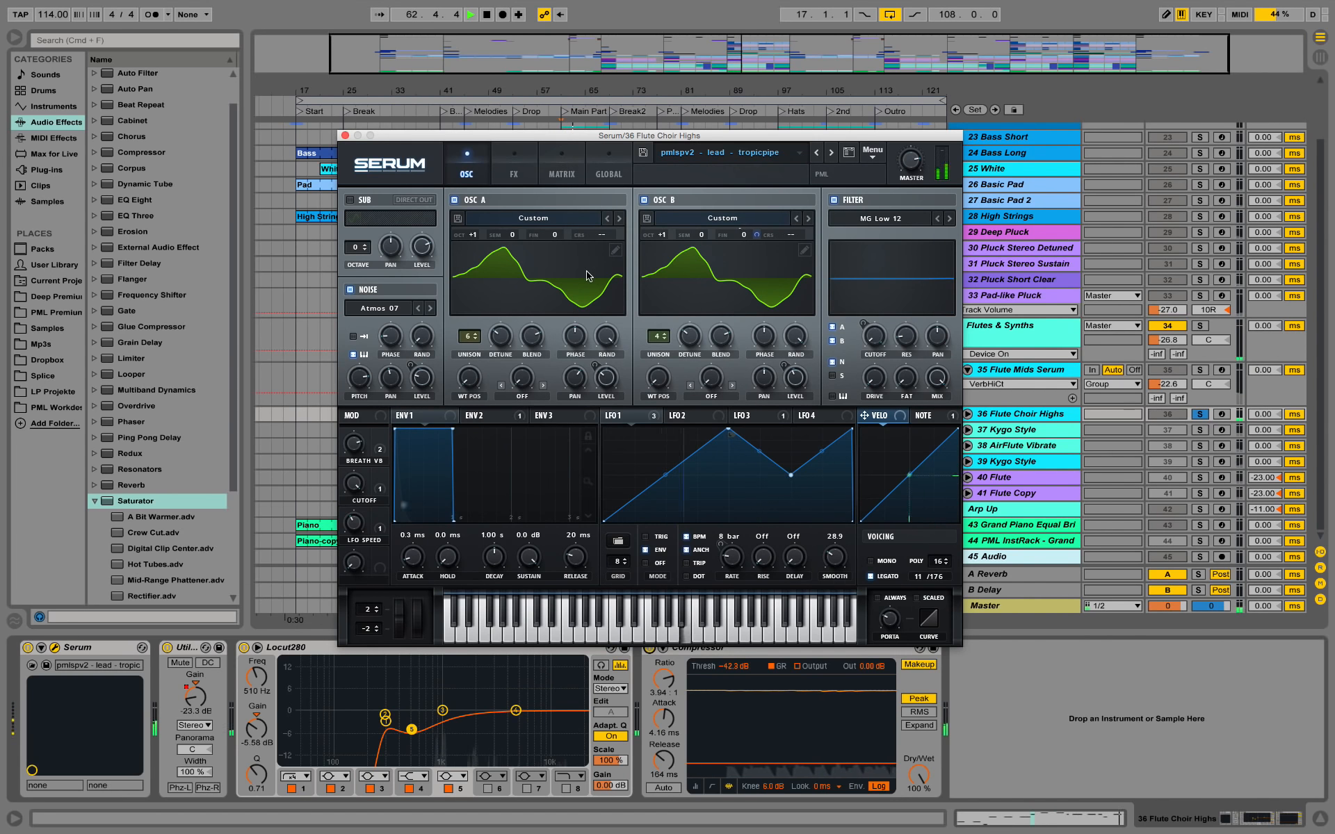
Audition the choir patch without its Atmos 07 noise, examine the effects rack, and return to the oscillator page with the noise on
{"action": "left_click", "coordinate": [352, 290]}
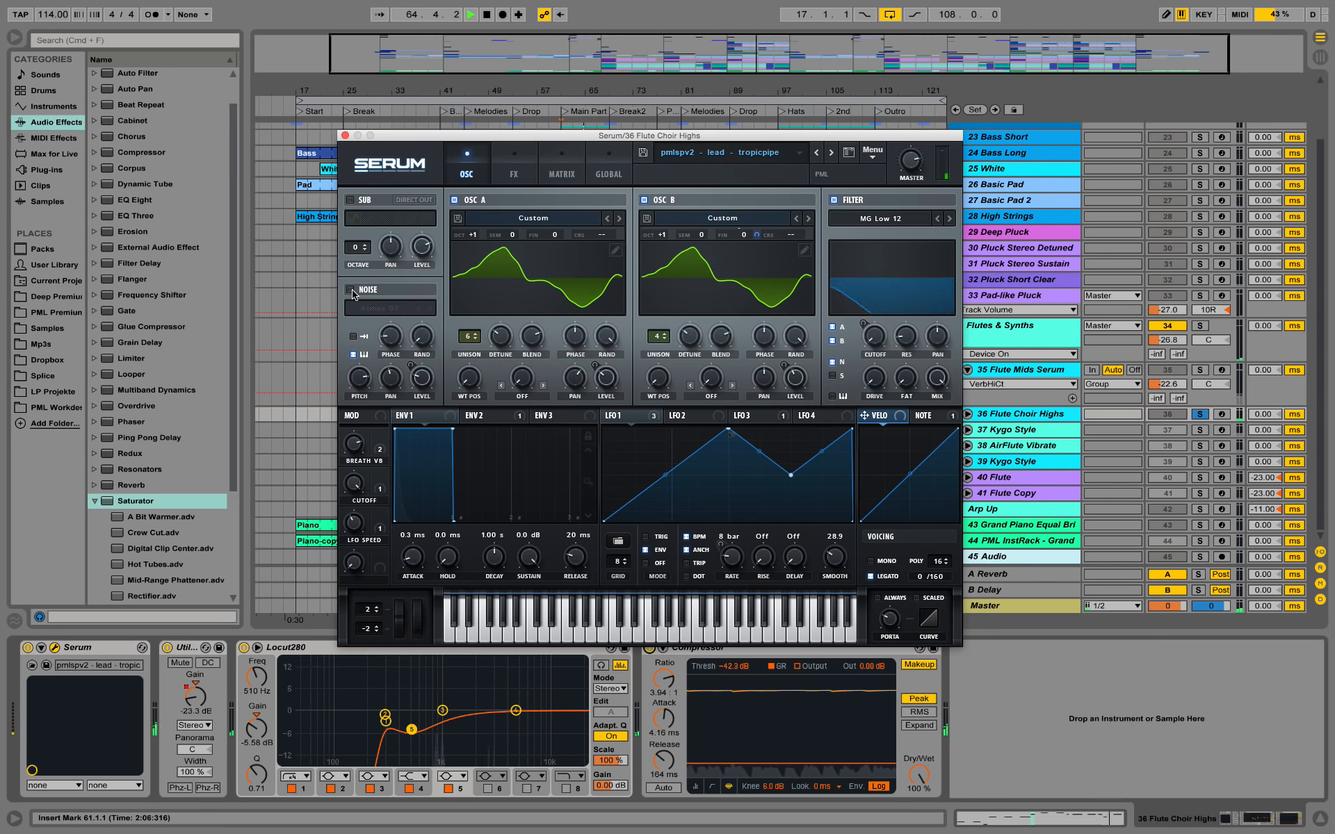
{"action": "key", "text": "space"}
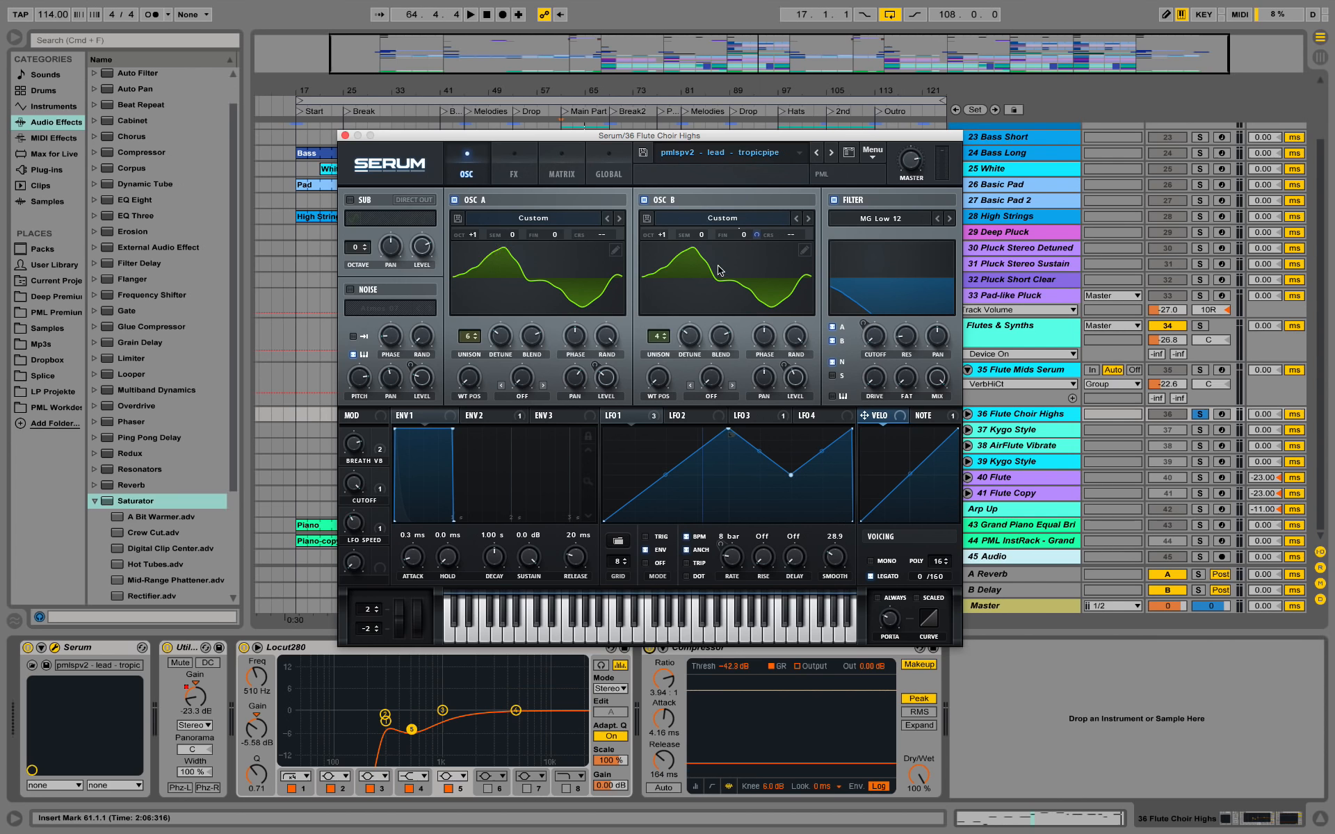
{"action": "left_click", "coordinate": [515, 163]}
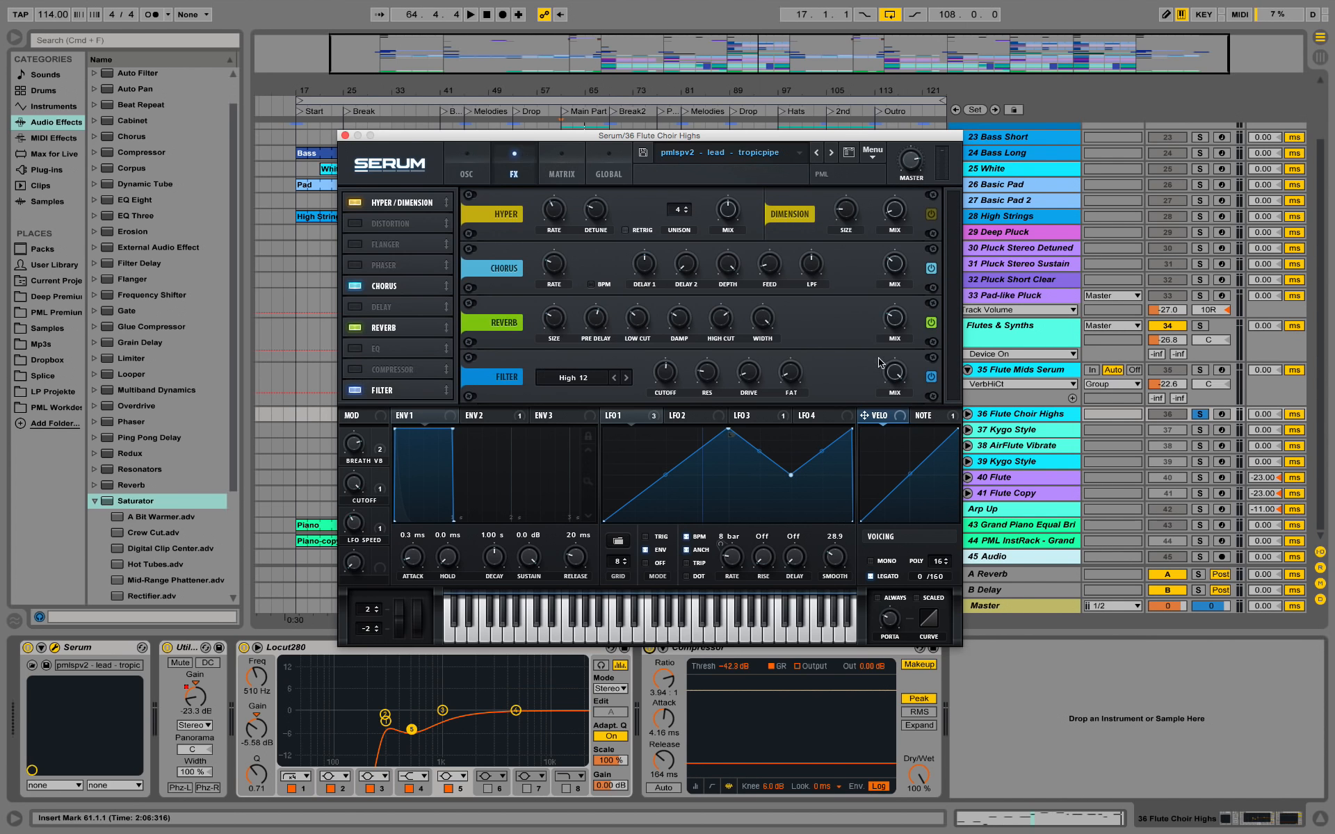
{"action": "left_click", "coordinate": [467, 167]}
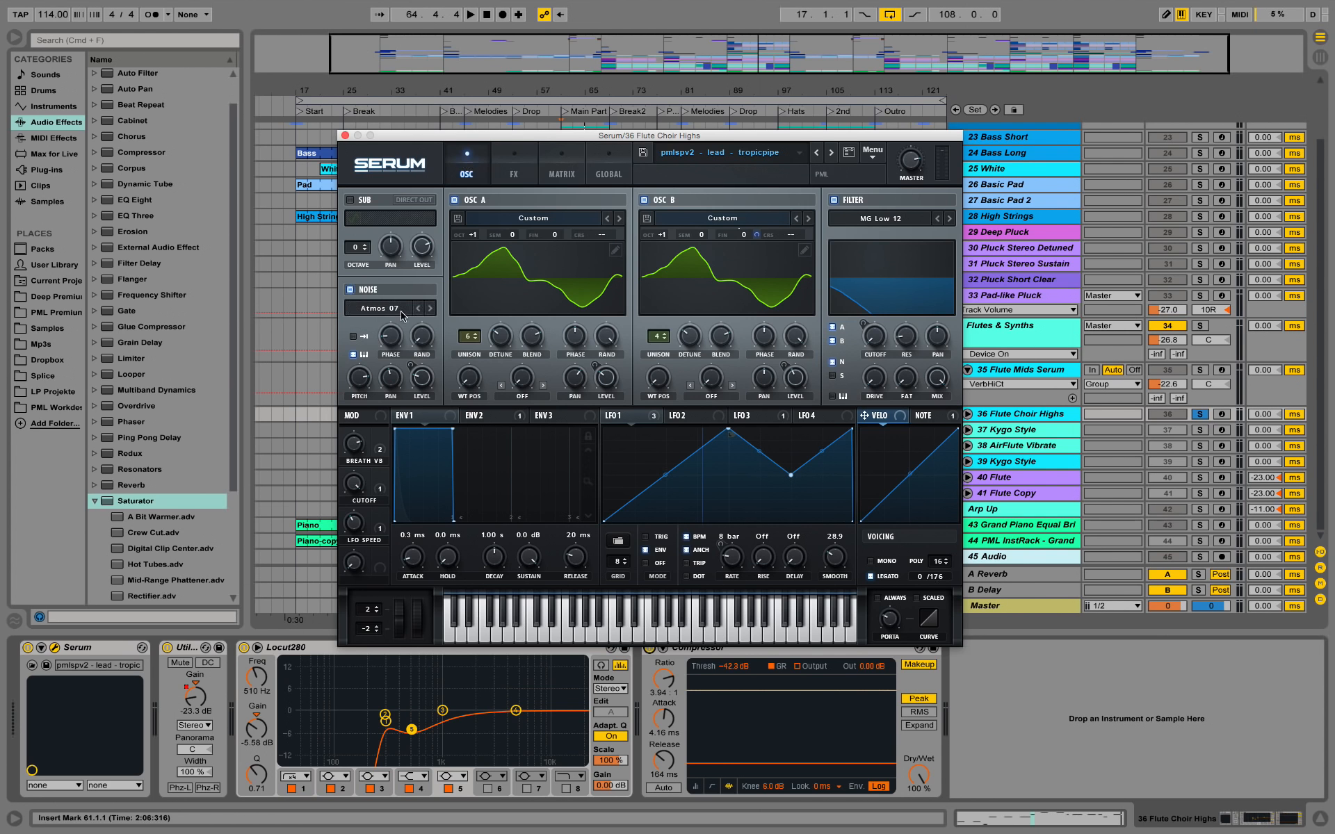
Audition the 36 Flute Choir Highs patch with its noise on and close its Serum window
{"action": "key", "text": "space"}
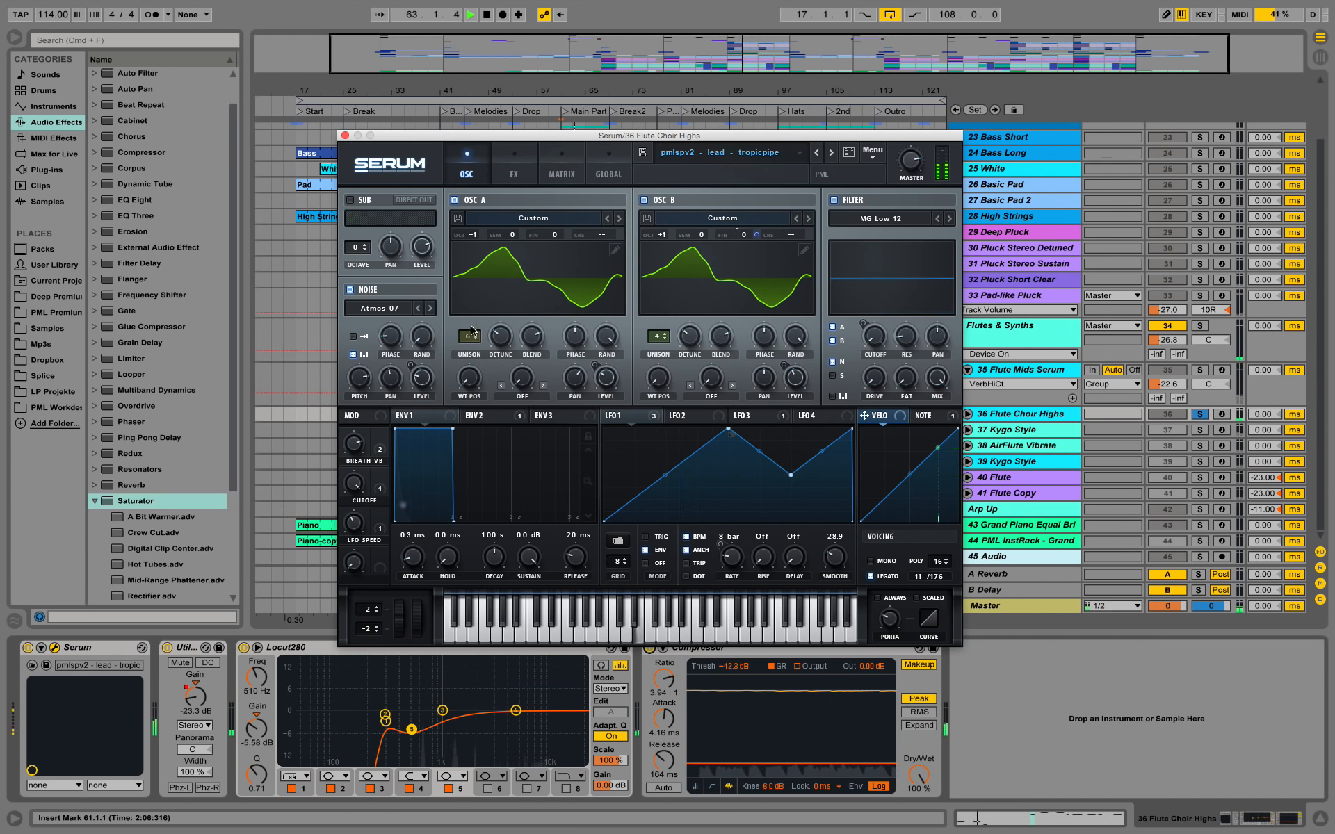
{"action": "key", "text": "space"}
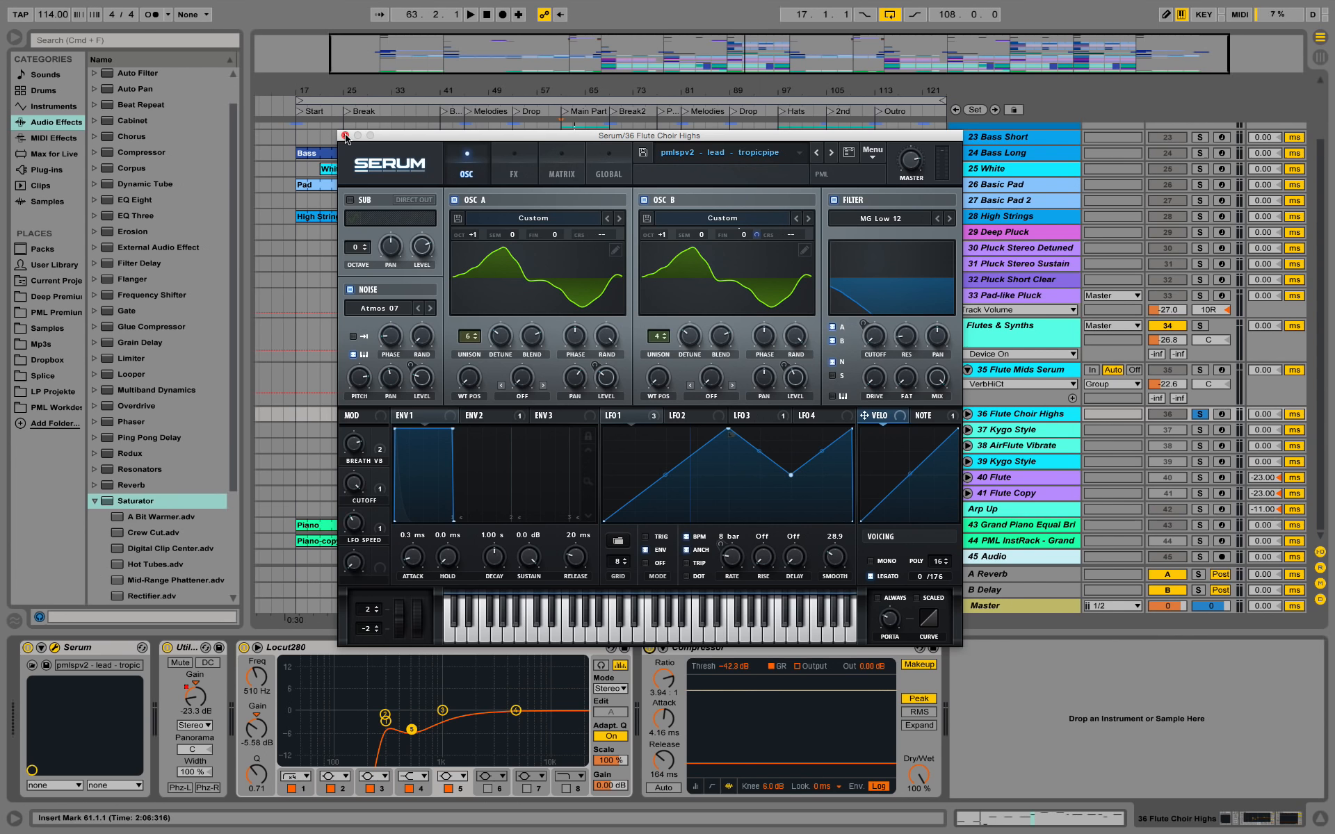
{"action": "left_click", "coordinate": [345, 136]}
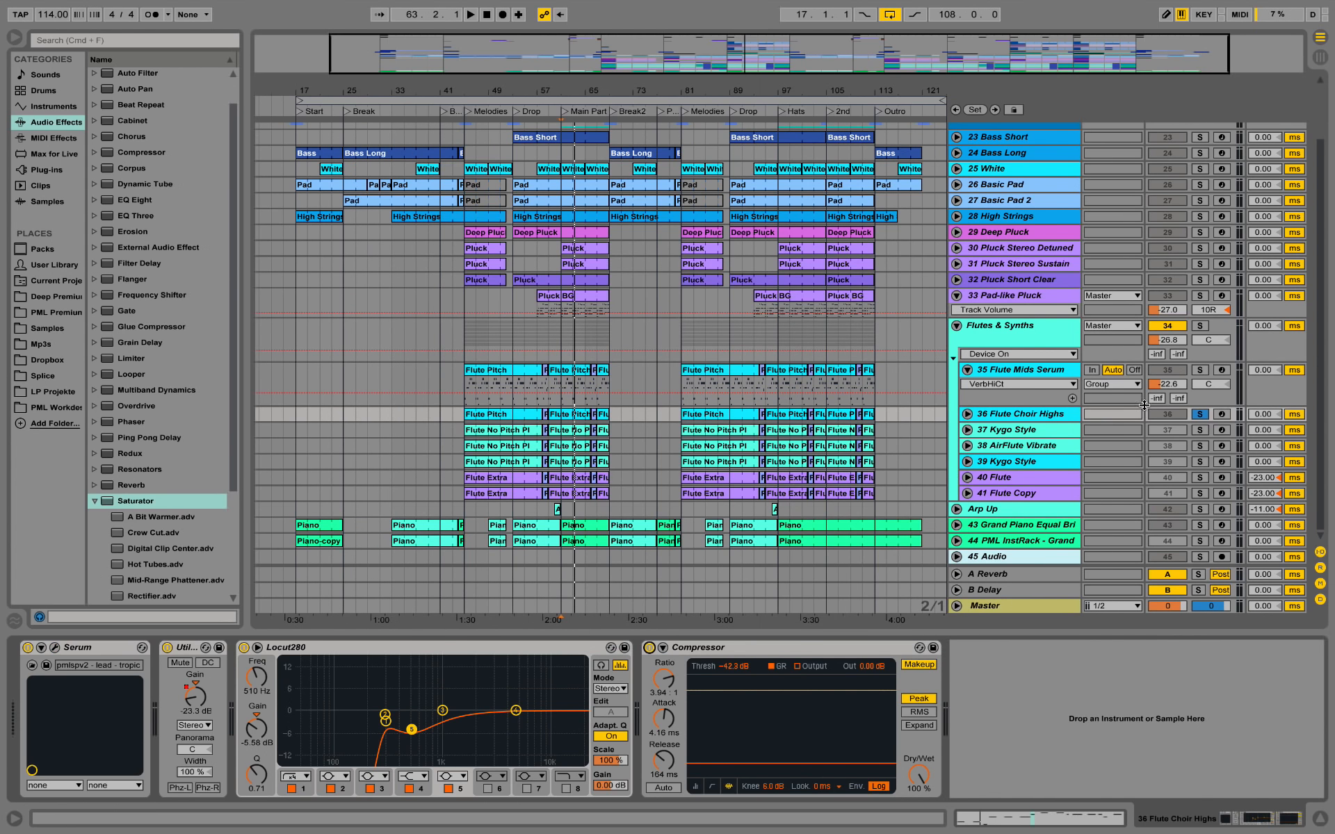
Solo 35 Flute Mids Serum together with 36 Flute Choir Highs and audition the two layers from bar 61
{"action": "left_click", "coordinate": [1200, 370]}
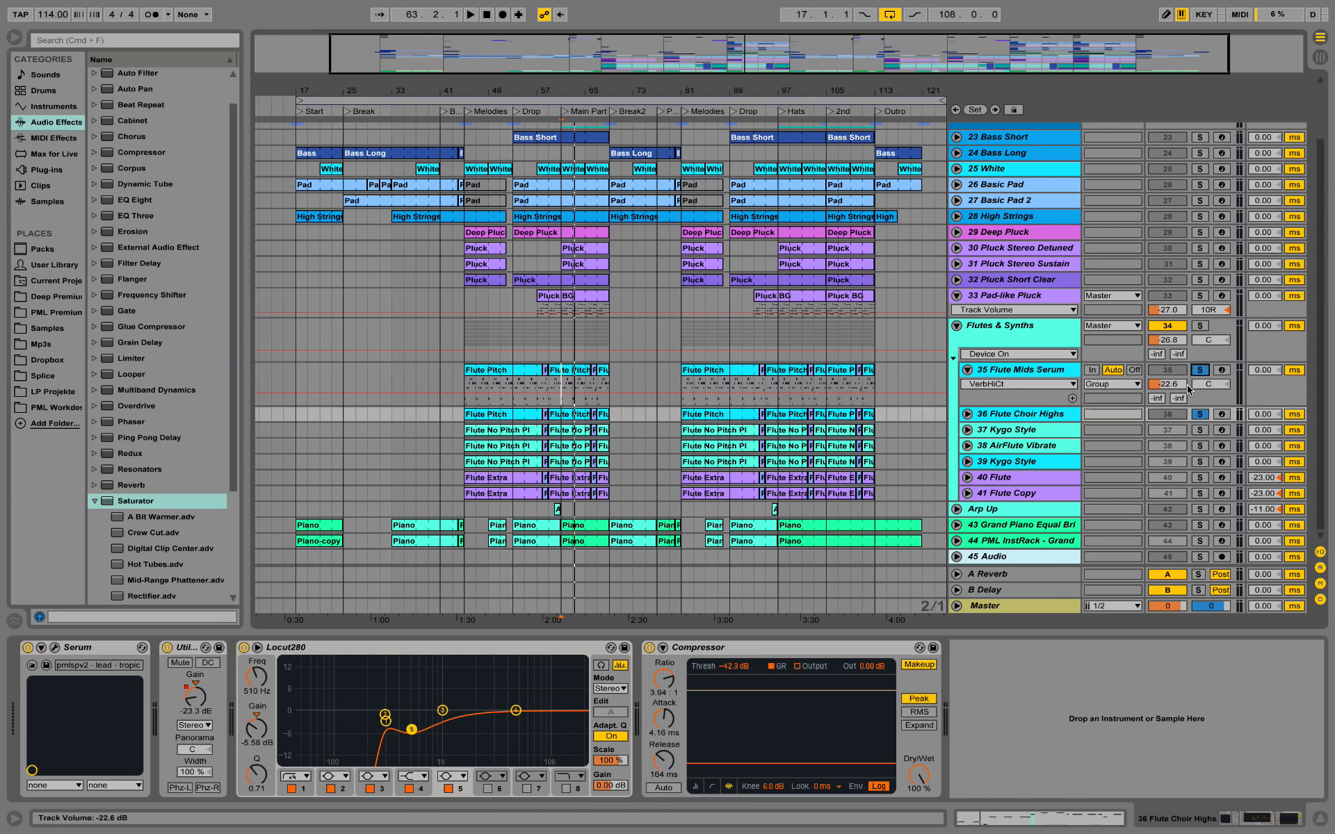
{"action": "key", "text": "space"}
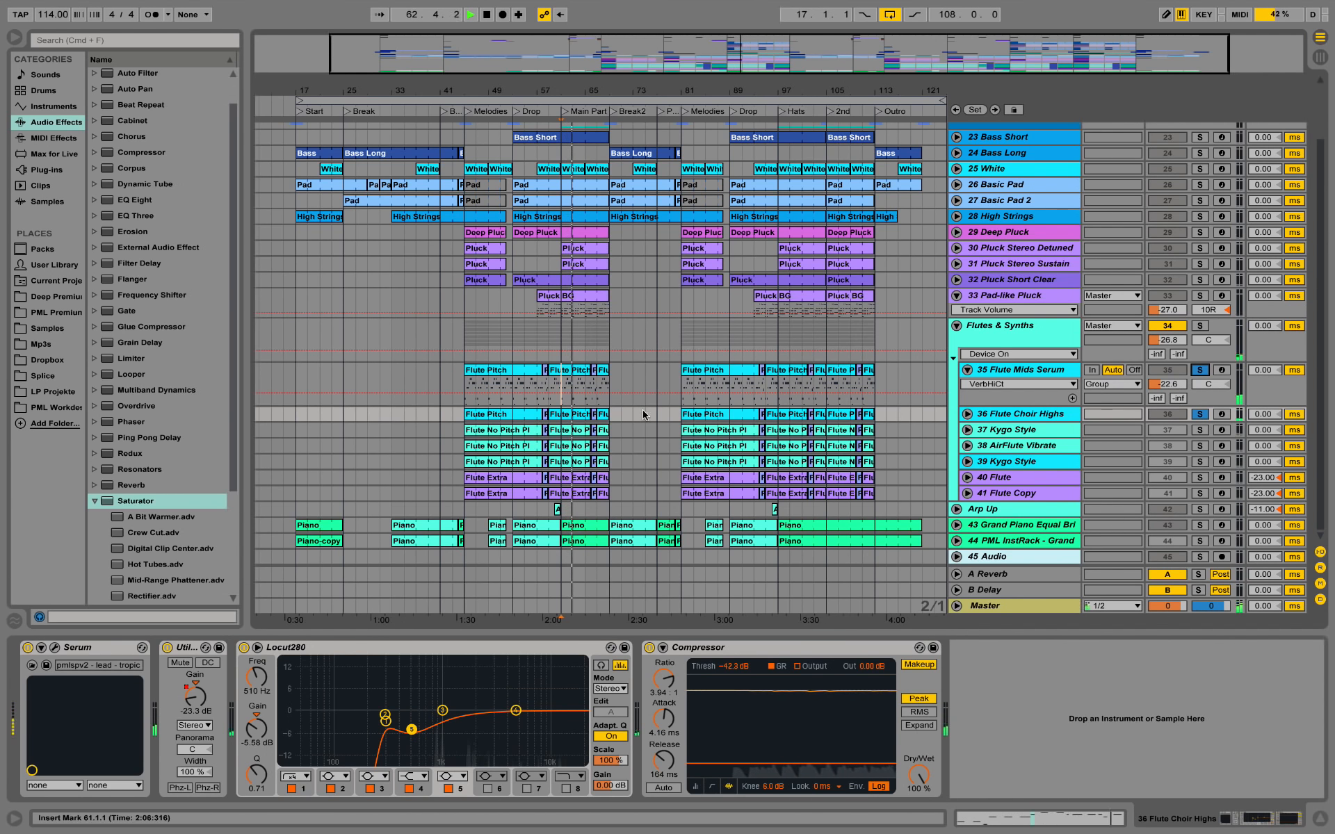
{"action": "key", "text": "space"}
Open the Flute Pitch clip near bar 59 on 35 Flute Mids Serum, examine its pitch bend envelope, and hide the clip view
{"action": "double_click", "coordinate": [575, 378]}
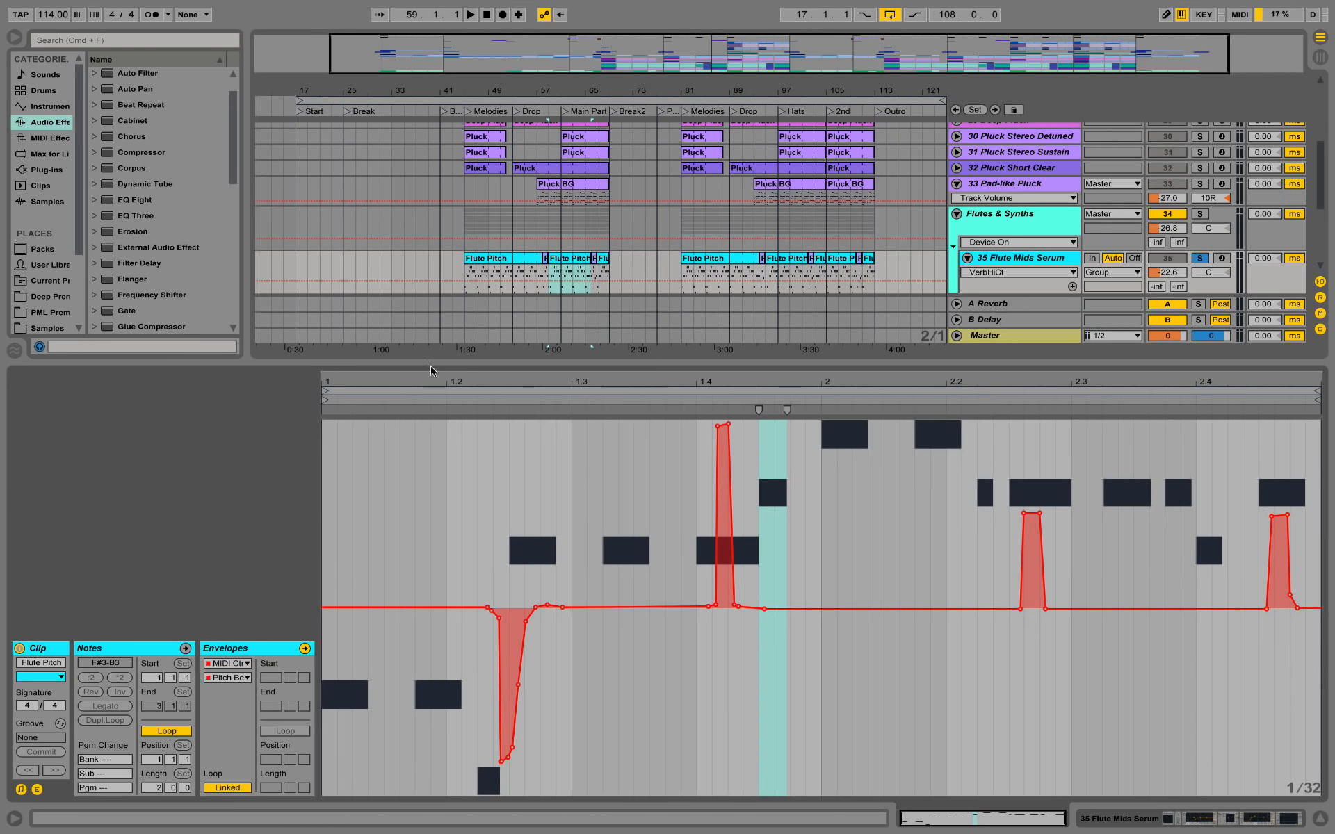
{"action": "scroll", "coordinate": [530, 184], "scroll_direction": "down", "scroll_amount": 3}
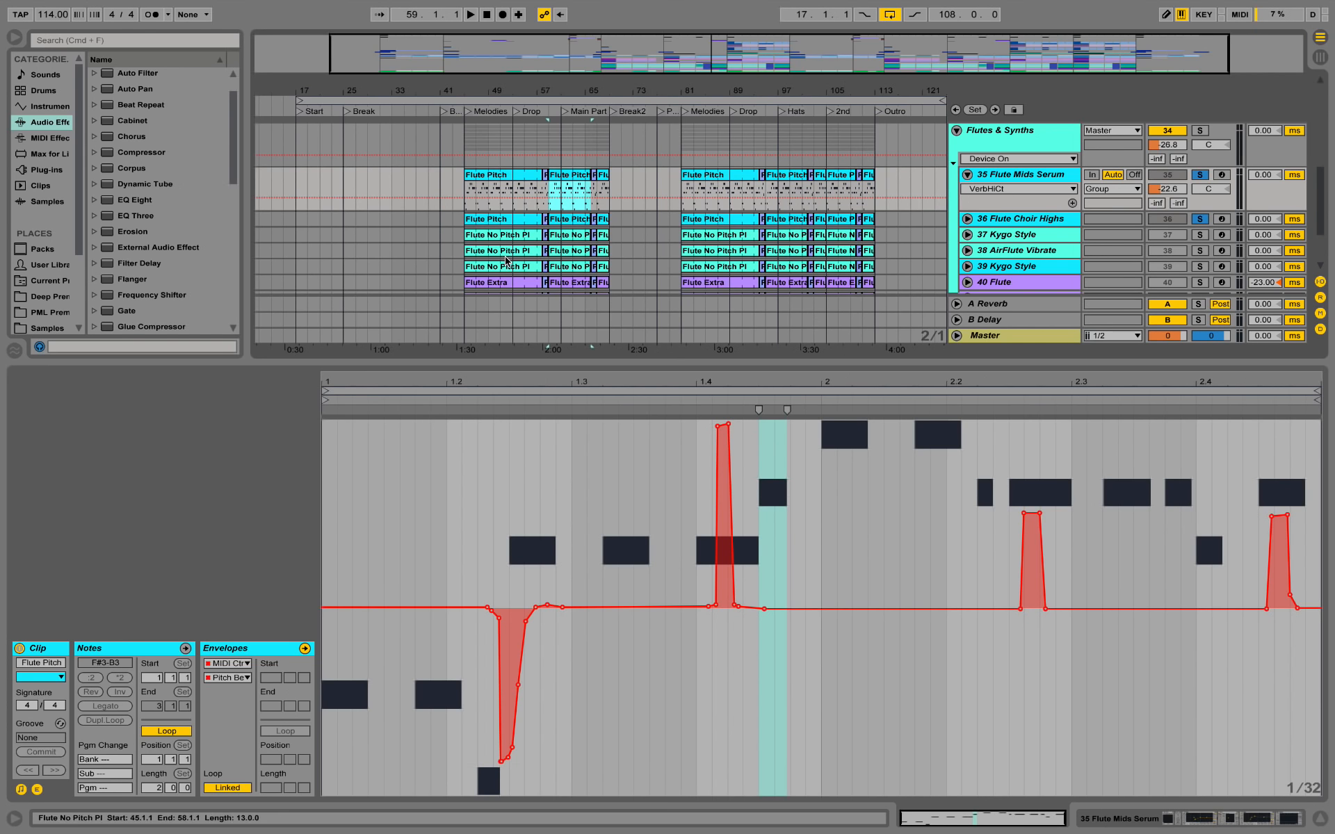
{"action": "scroll", "coordinate": [506, 262], "scroll_direction": "down", "scroll_amount": 2}
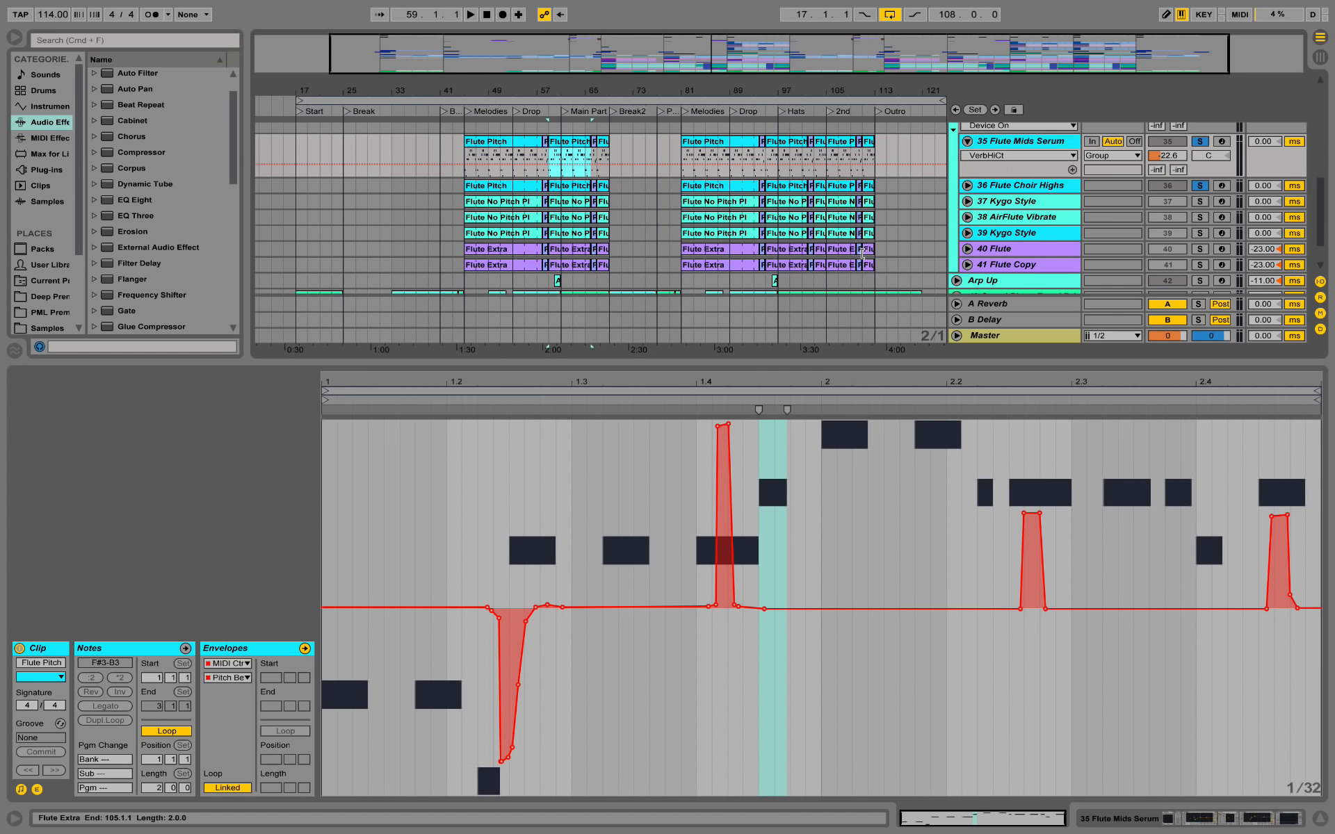
{"action": "left_click", "coordinate": [1317, 822]}
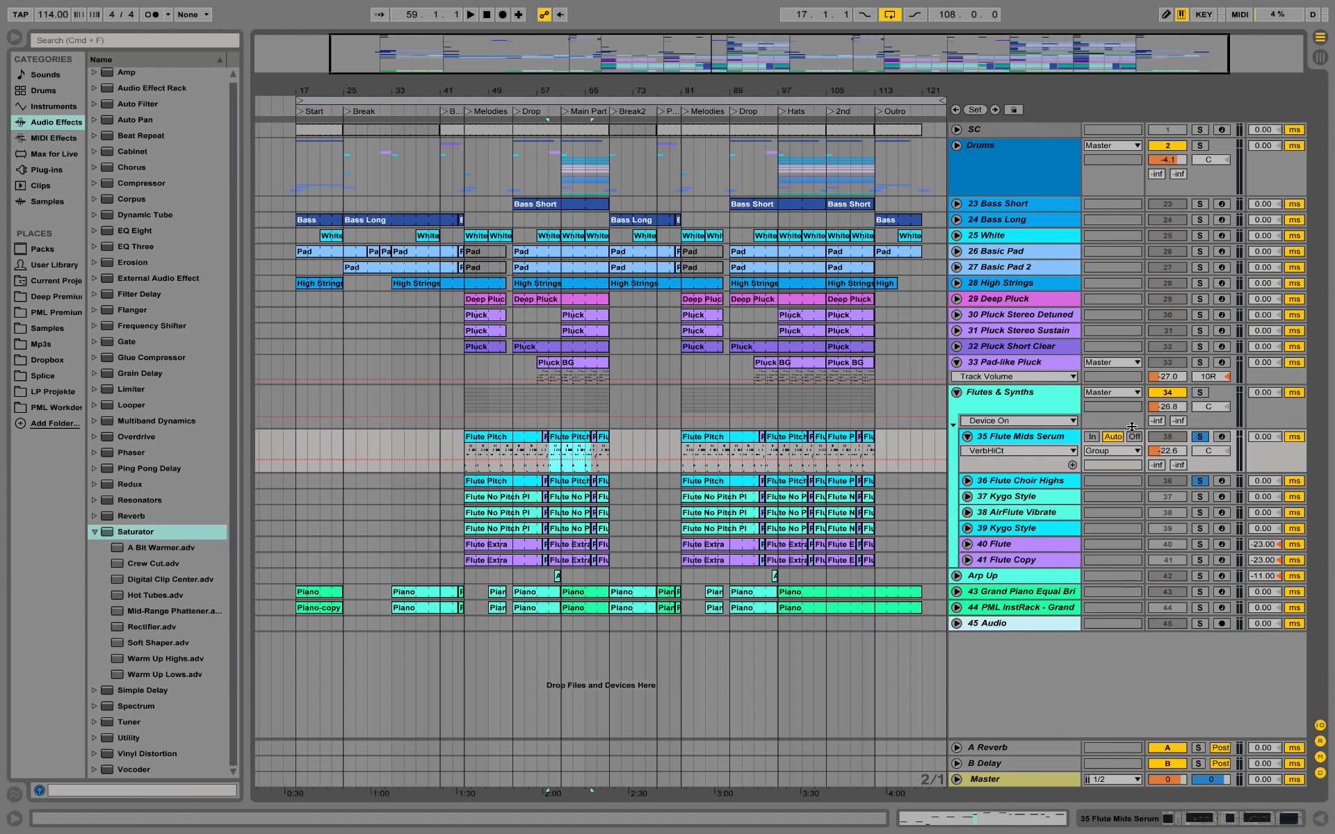
Solo the 37 Kygo Style track, audition it from bar 59, and show its device chain
{"action": "left_click", "coordinate": [1205, 497]}
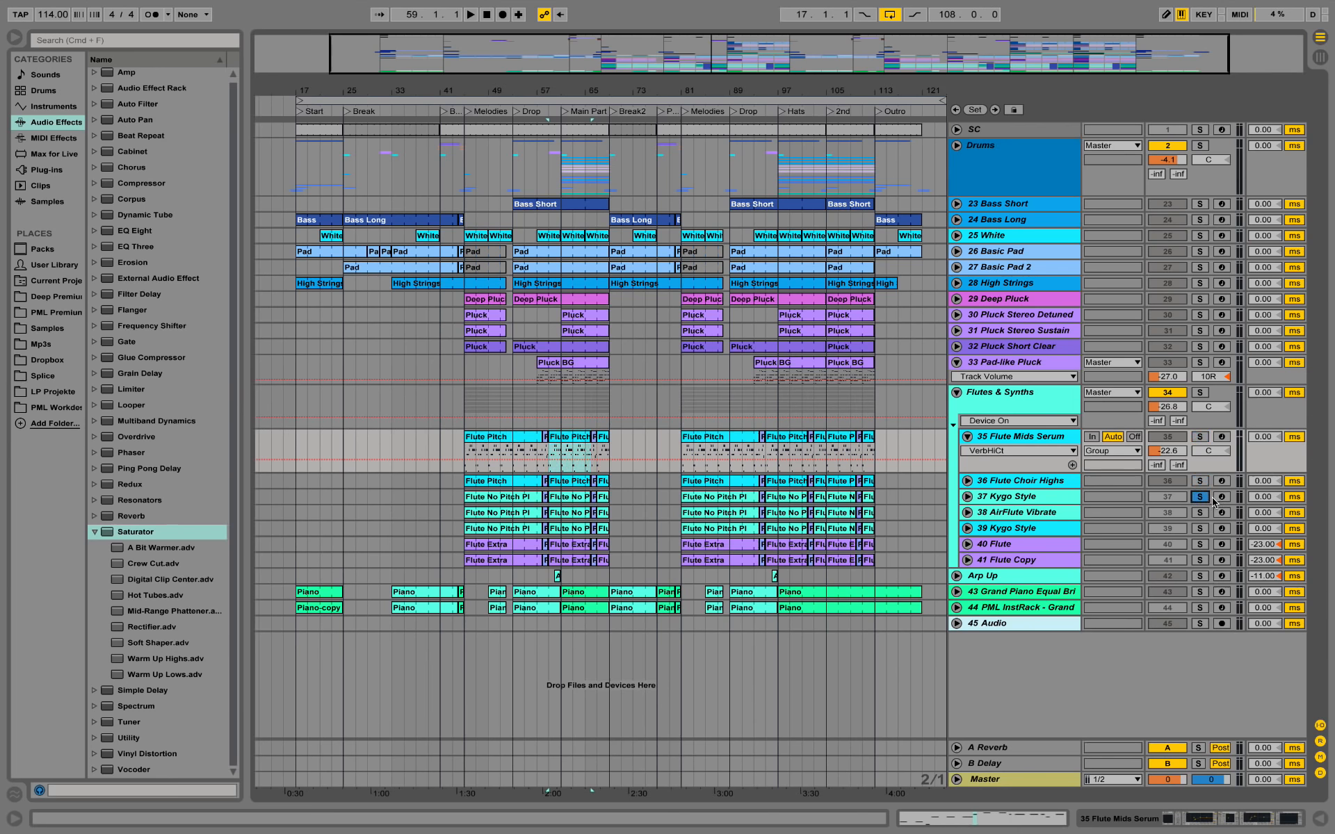
{"action": "left_click", "coordinate": [1043, 498]}
{"action": "key", "text": "space"}
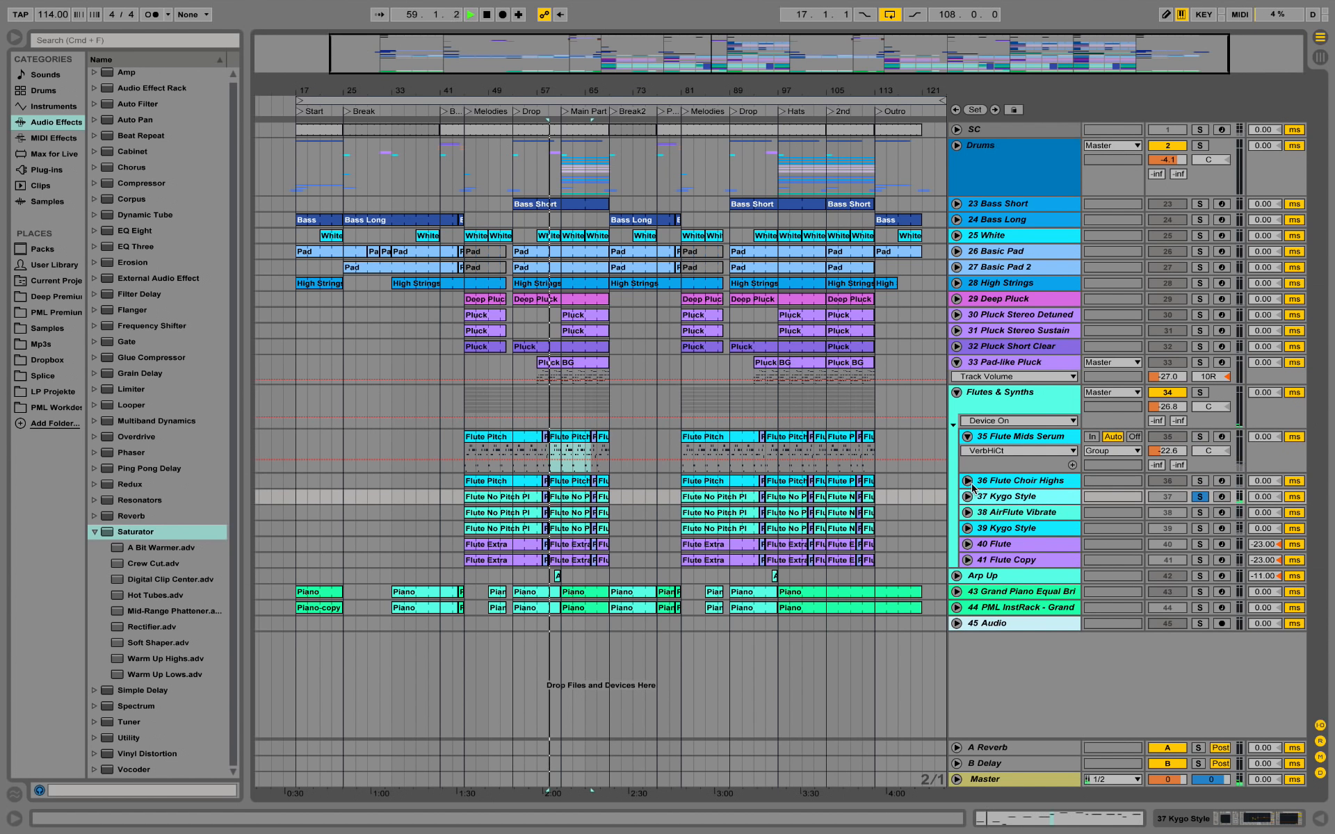
{"action": "double_click", "coordinate": [1015, 498]}
{"action": "key", "text": "space"}
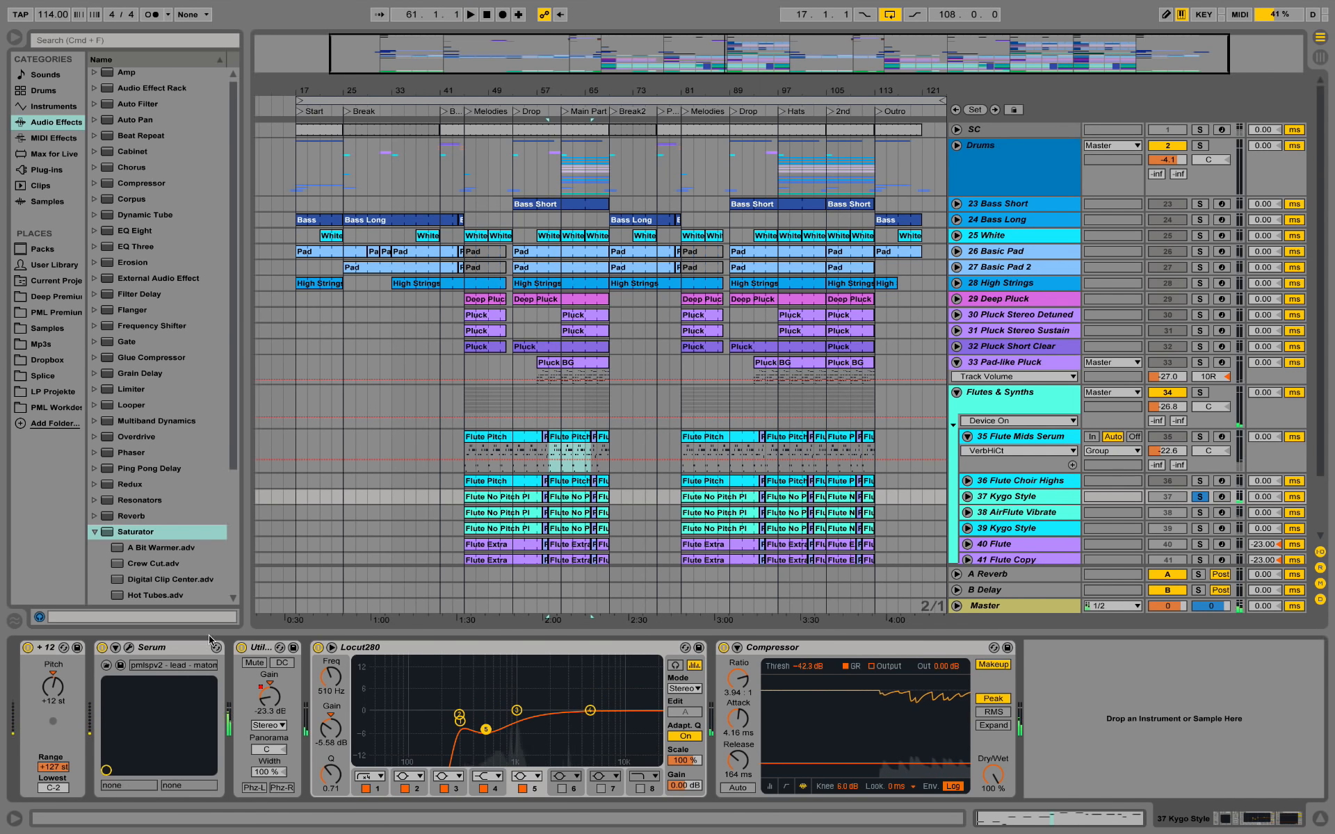
Open the Serum instrument on 37 Kygo Style, move its window over the arrangement, and play the patch
{"action": "left_click", "coordinate": [129, 648]}
{"action": "key", "text": "space"}
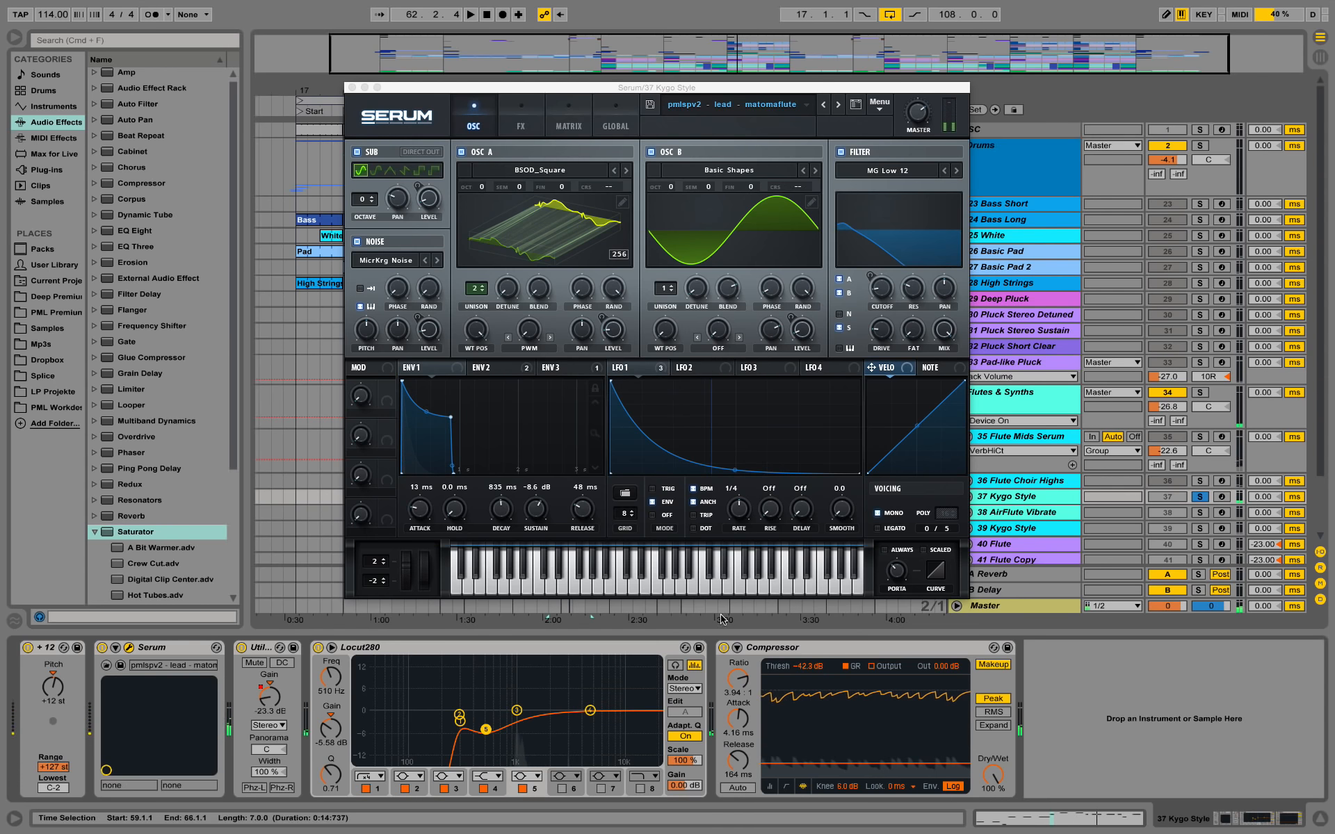
{"action": "left_click_drag", "start_coordinate": [620, 104], "coordinate": [519, 87]}
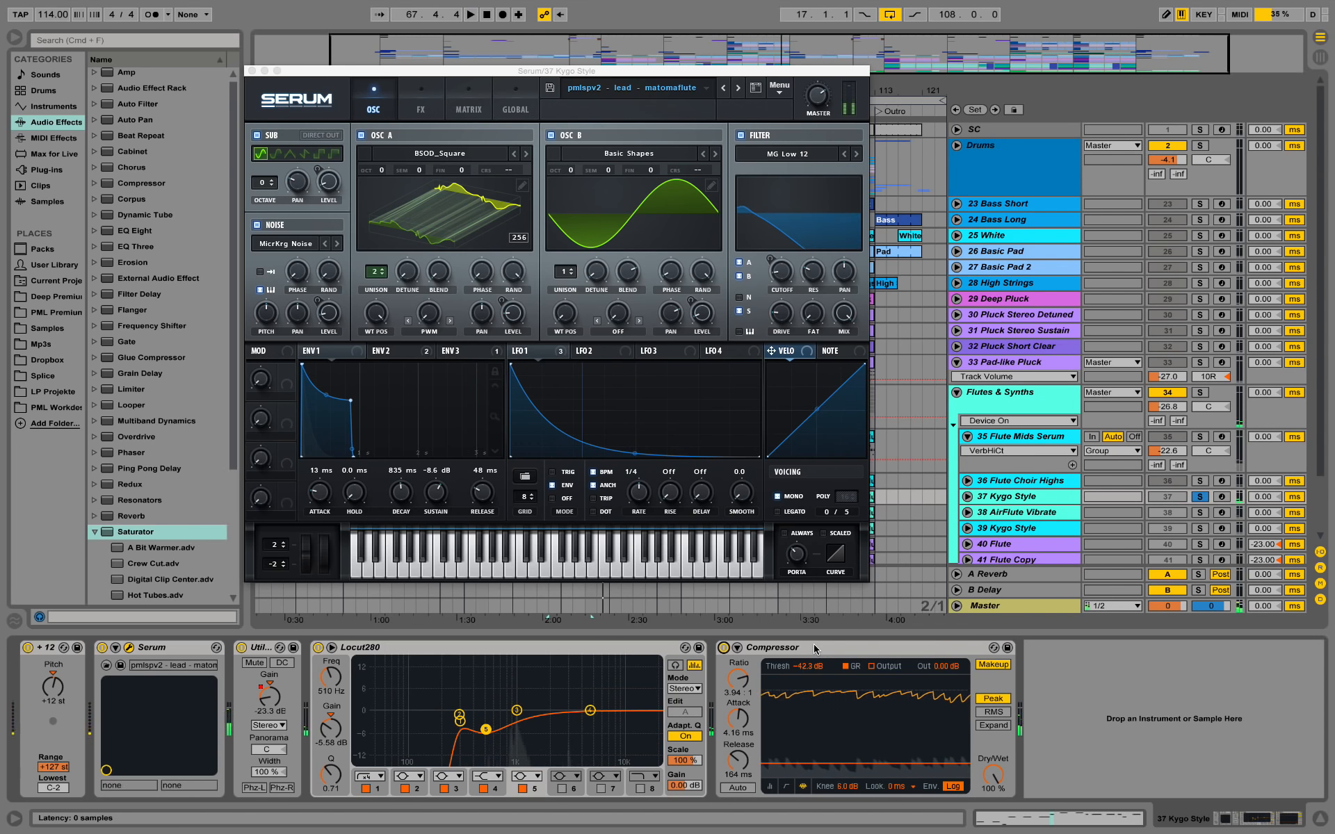
{"action": "key", "text": "space"}
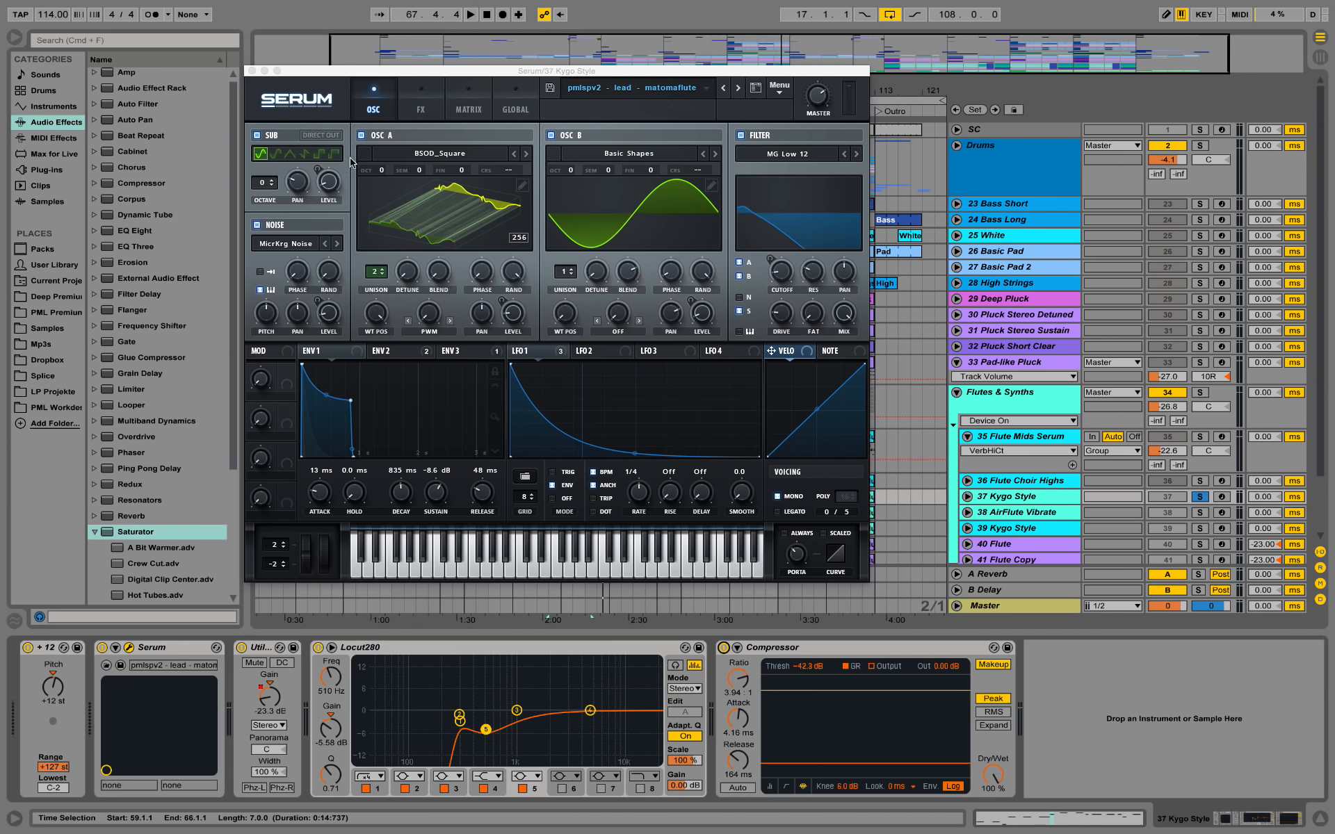
Audition the 37 Kygo Style patch without its sub oscillator and switch the sub back on
{"action": "key", "text": "space"}
{"action": "left_click", "coordinate": [257, 136]}
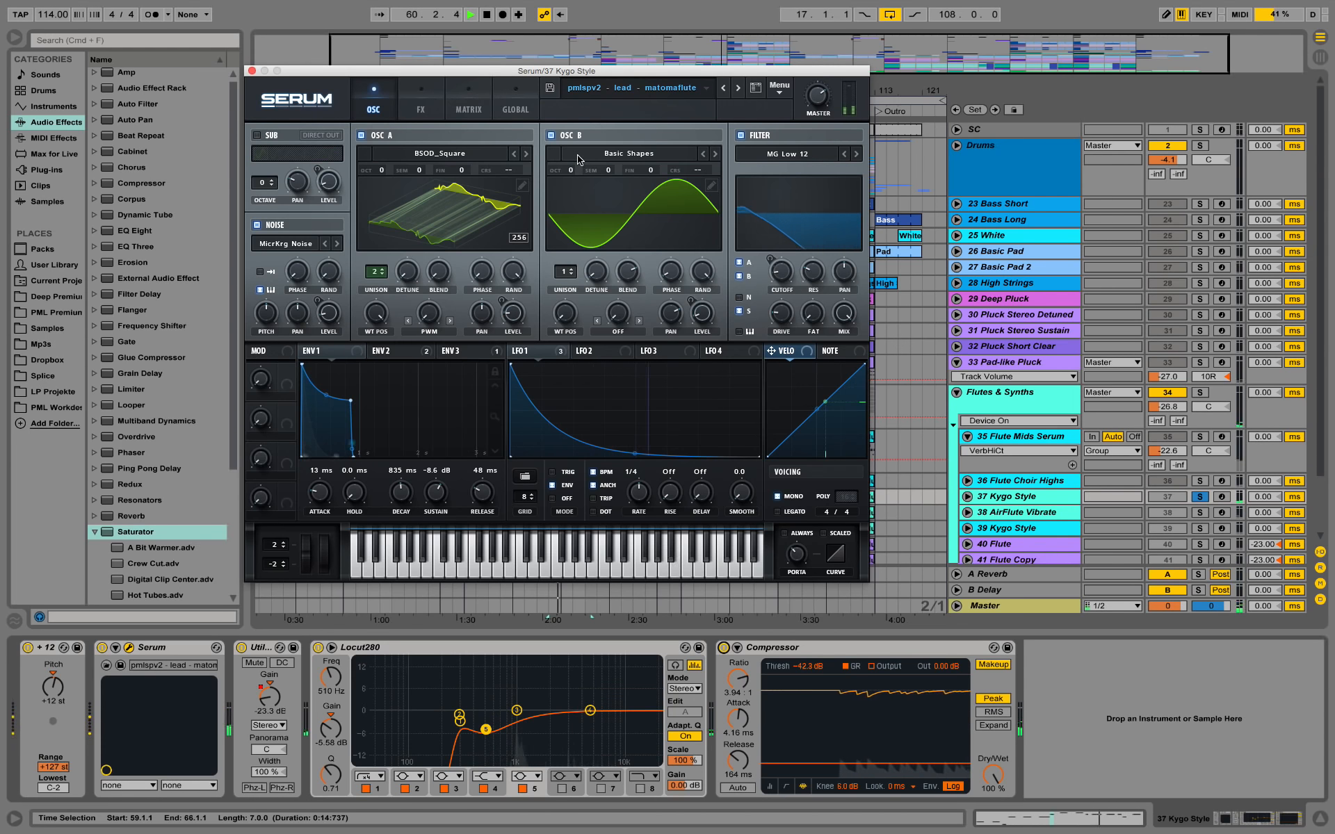
{"action": "left_click", "coordinate": [258, 136]}
{"action": "key", "text": "space"}
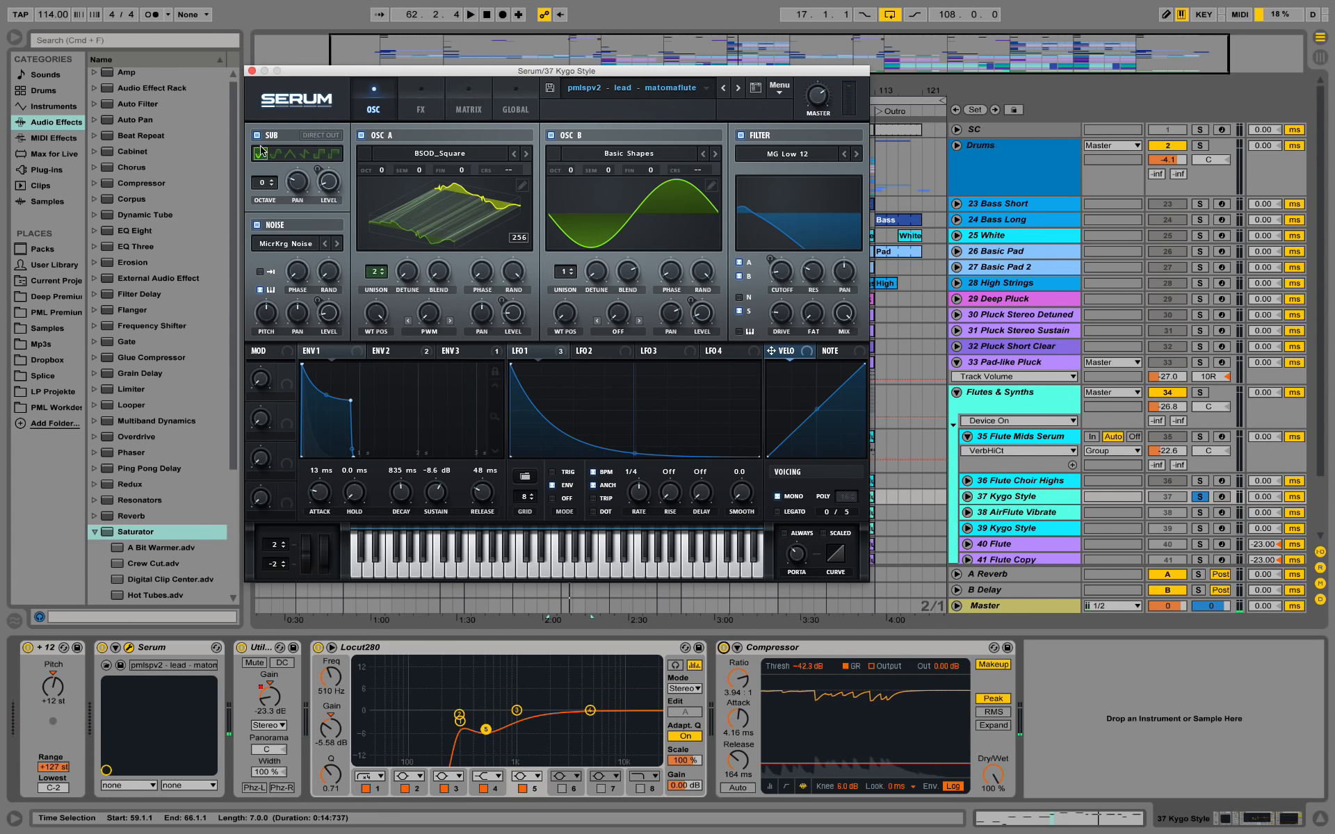
Audition the patch without its MicrKrg Noise, restore the noise, and examine the list of Analog noise samples
{"action": "left_click", "coordinate": [258, 226]}
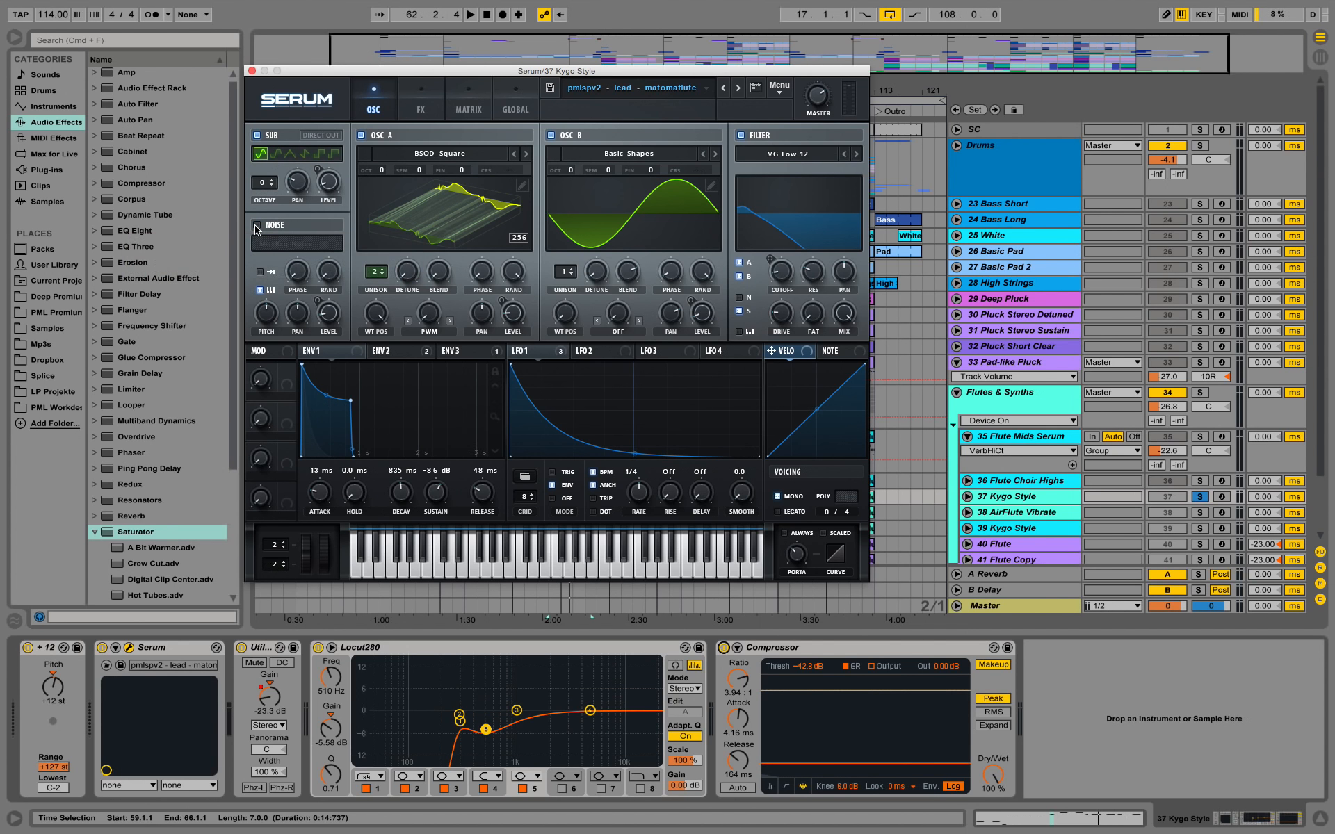
{"action": "key", "text": "space"}
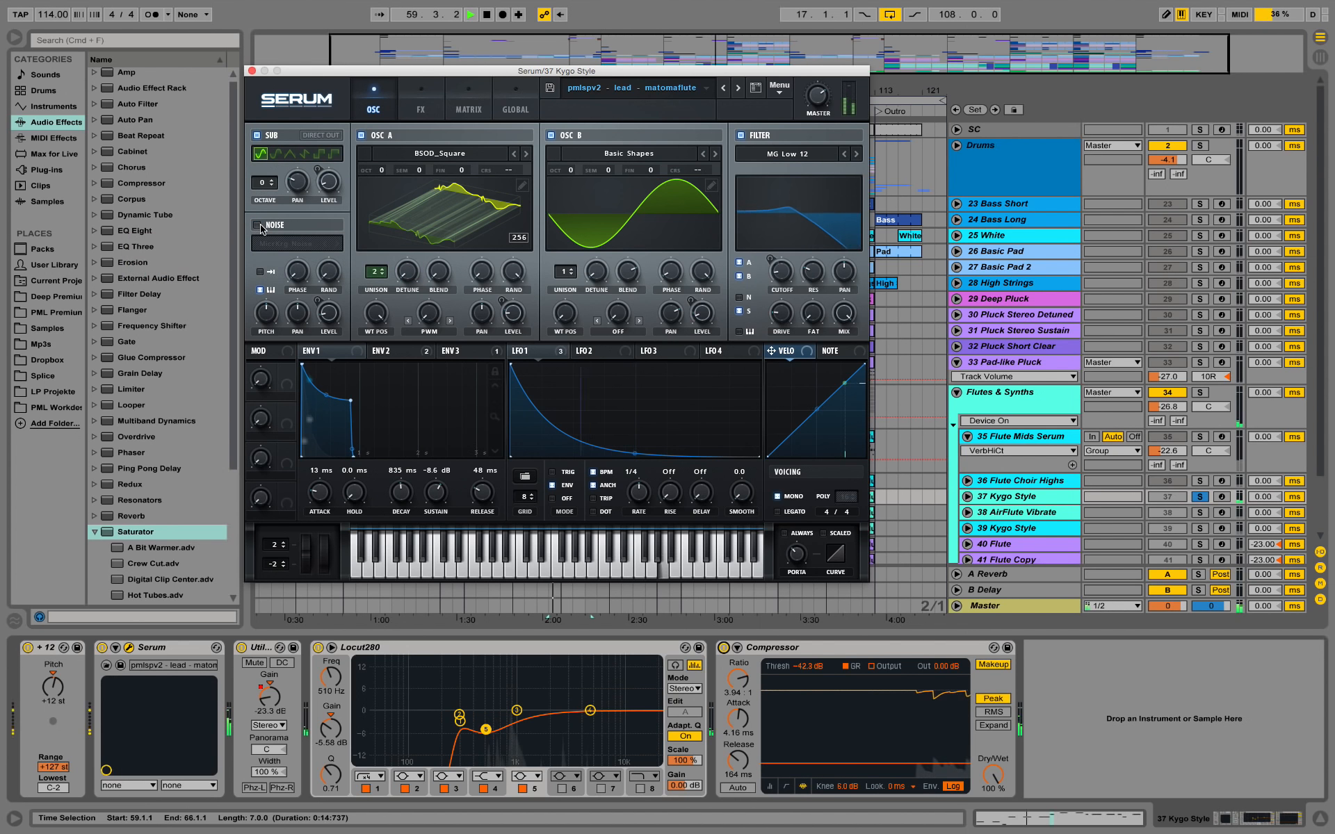
{"action": "left_click", "coordinate": [258, 225]}
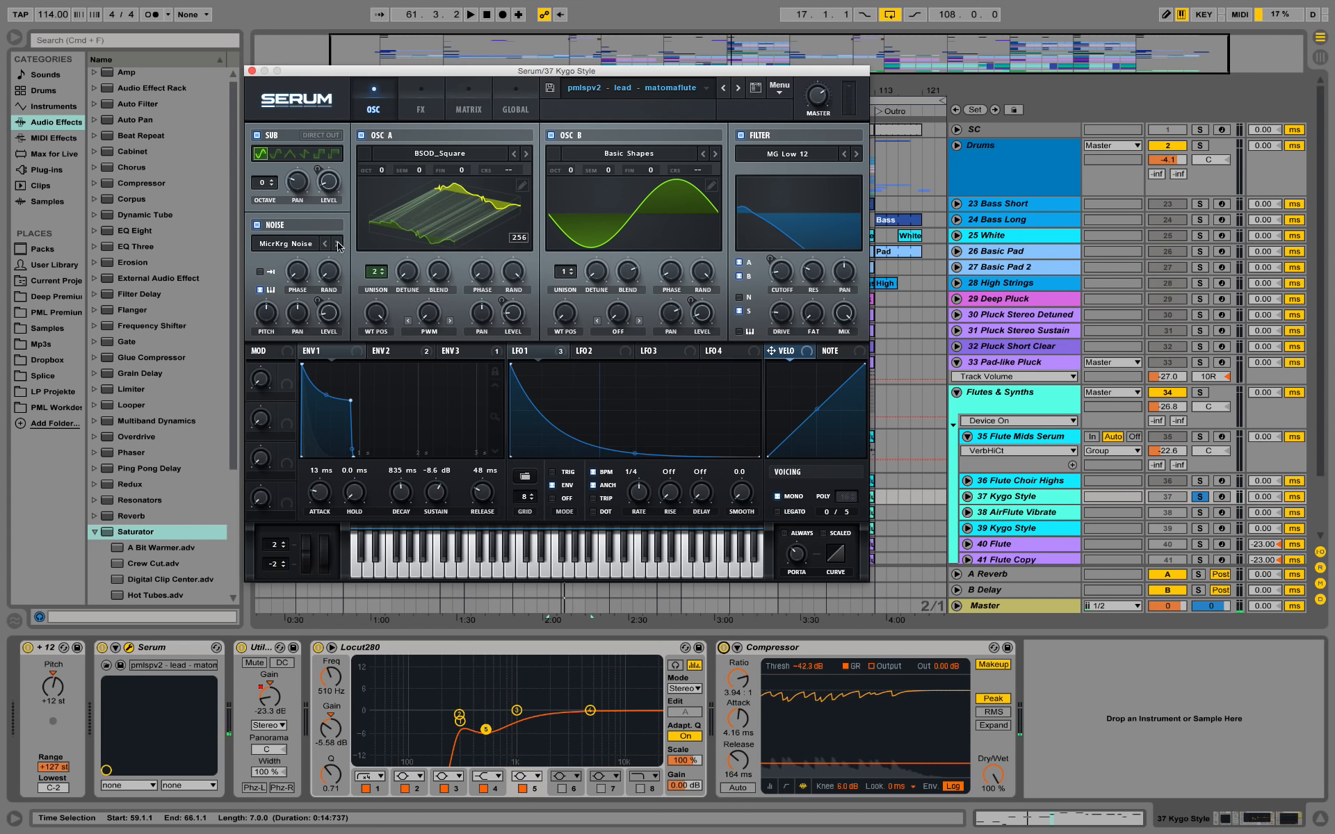
{"action": "left_click", "coordinate": [310, 242]}
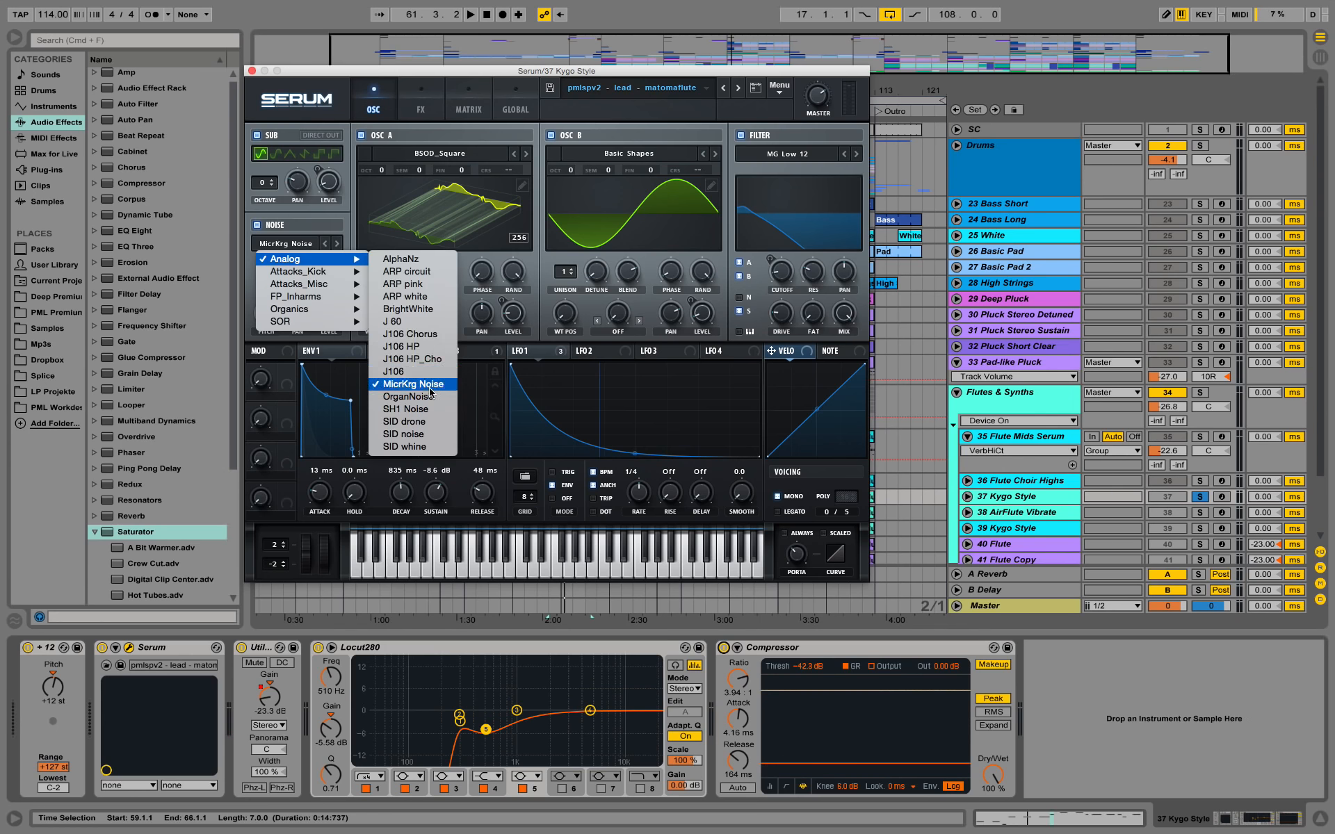
{"action": "left_click", "coordinate": [298, 64]}
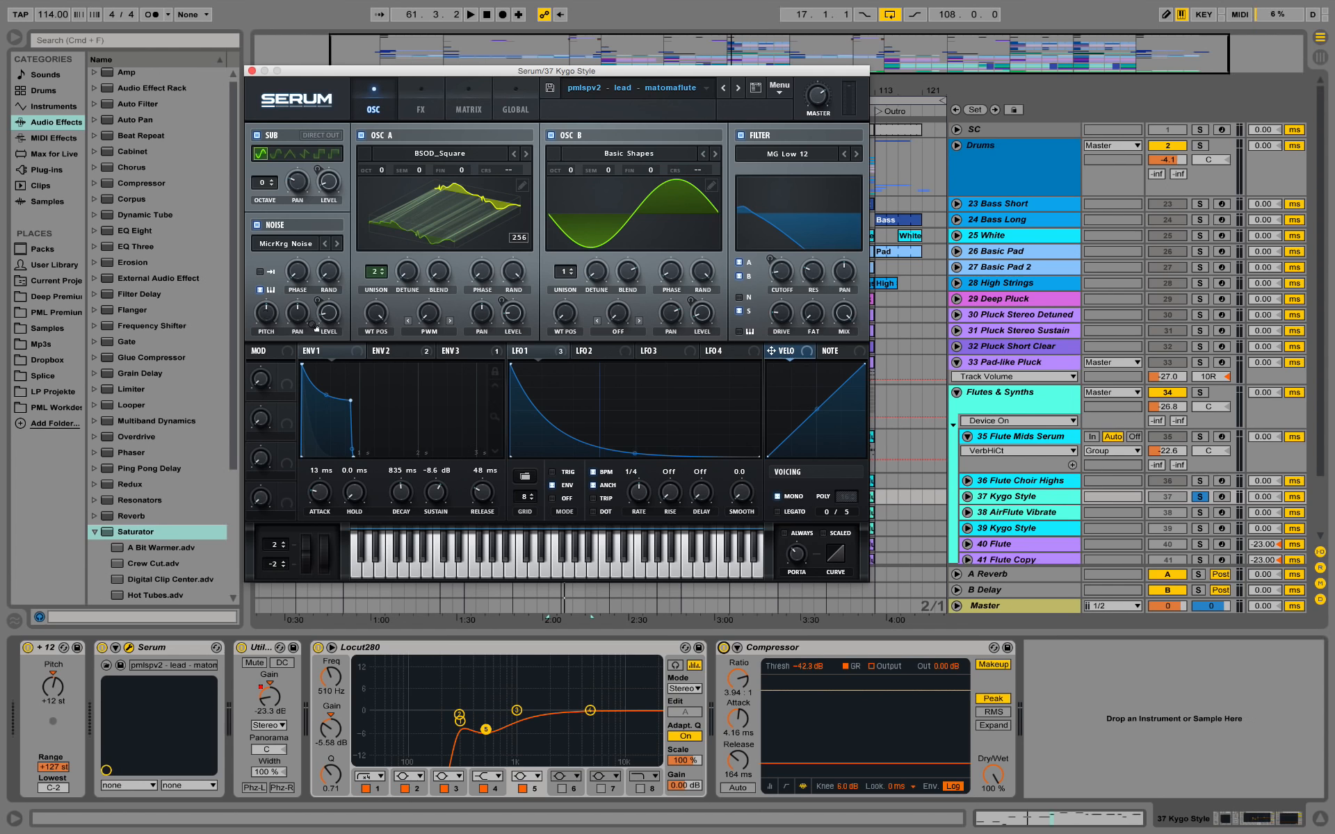
Play the 37 Kygo Style patch while examining its Env 2 and Env 3 envelopes, and close its Serum window
{"action": "key", "text": "space"}
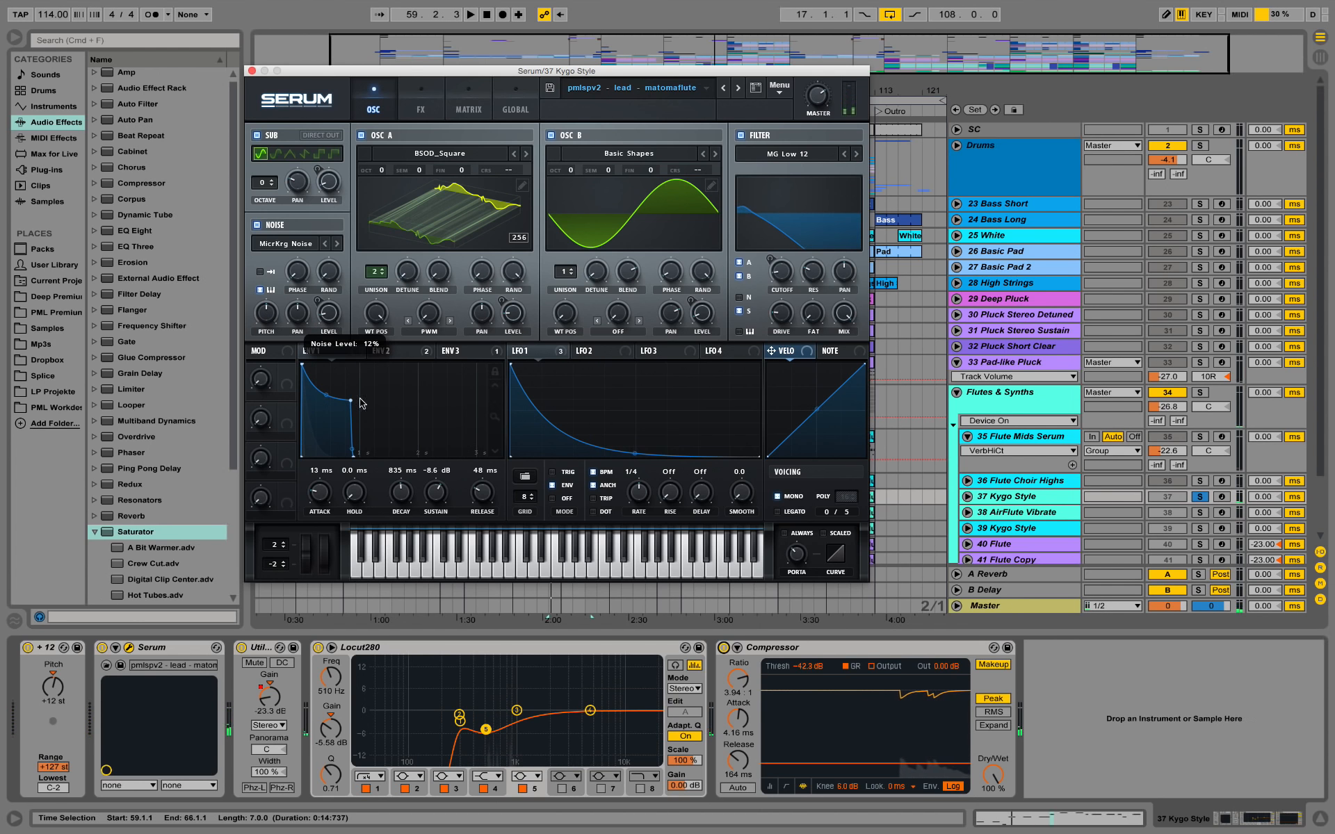
{"action": "left_click", "coordinate": [389, 351]}
{"action": "left_click", "coordinate": [466, 352]}
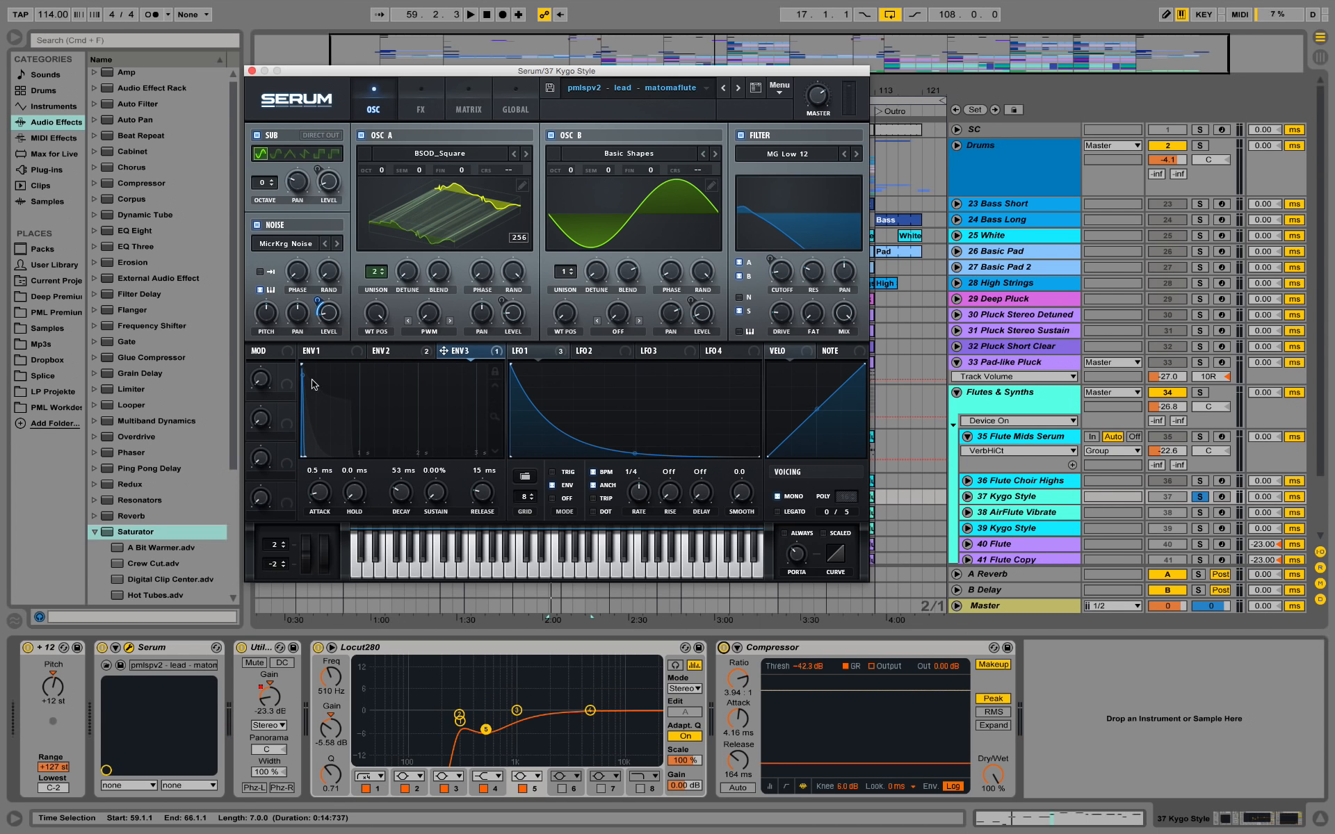
{"action": "key", "text": "space"}
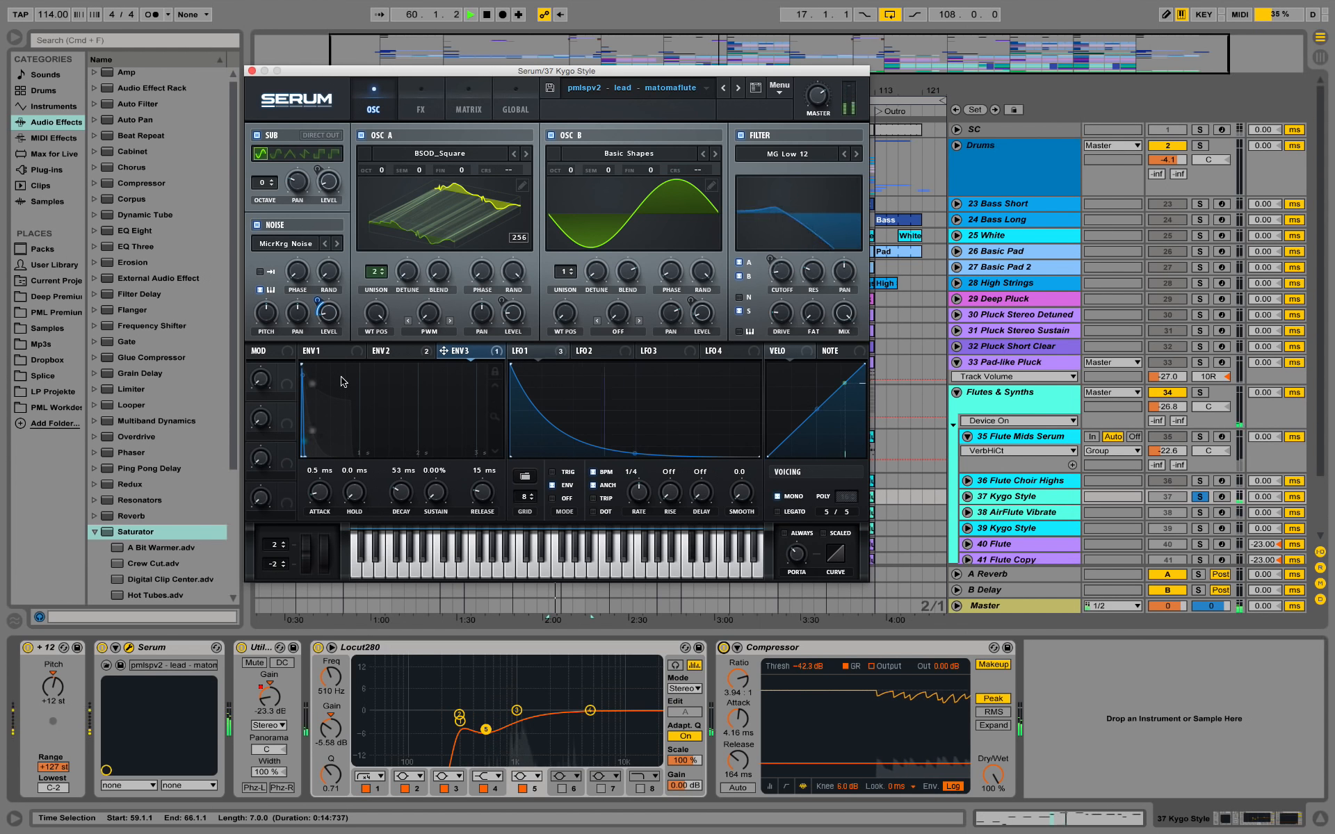
{"action": "key", "text": "space"}
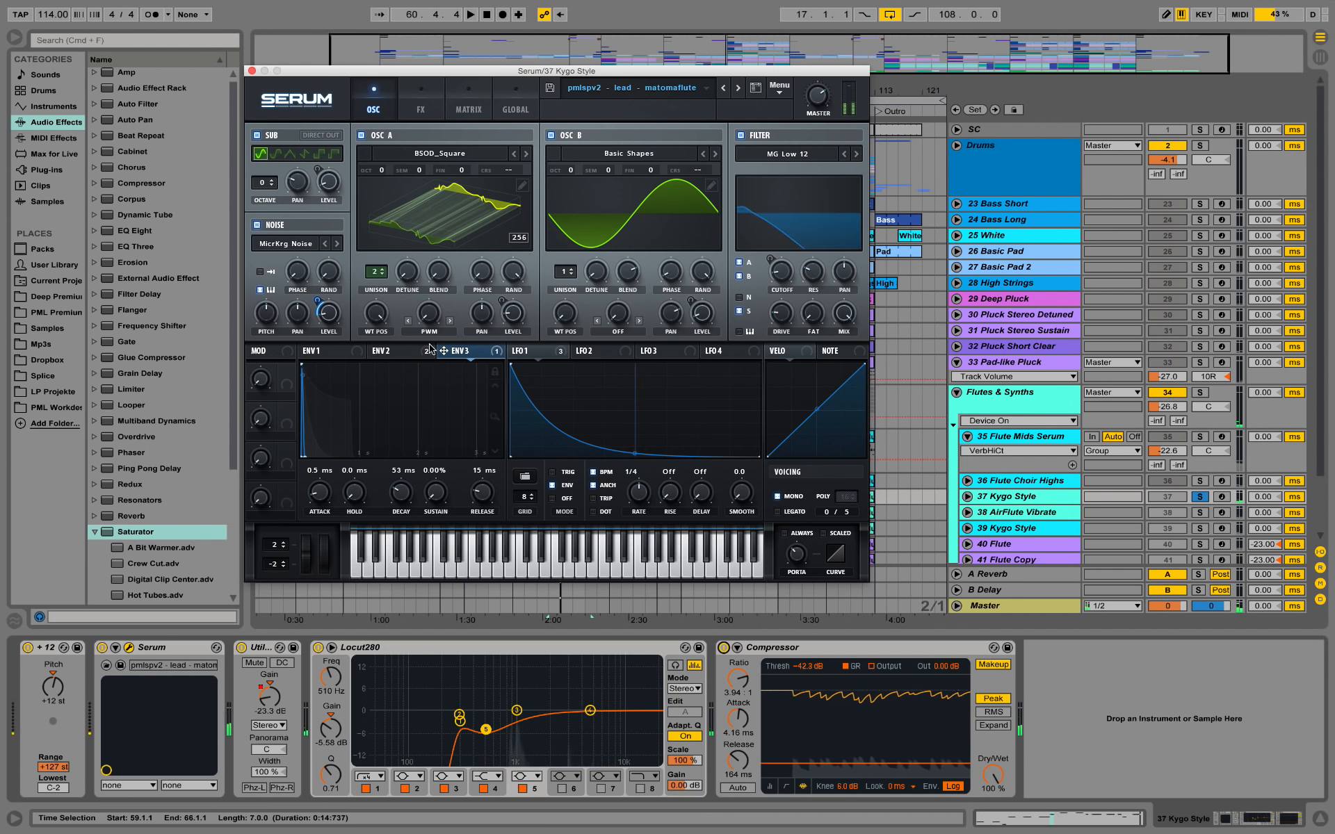
{"action": "left_click", "coordinate": [391, 352]}
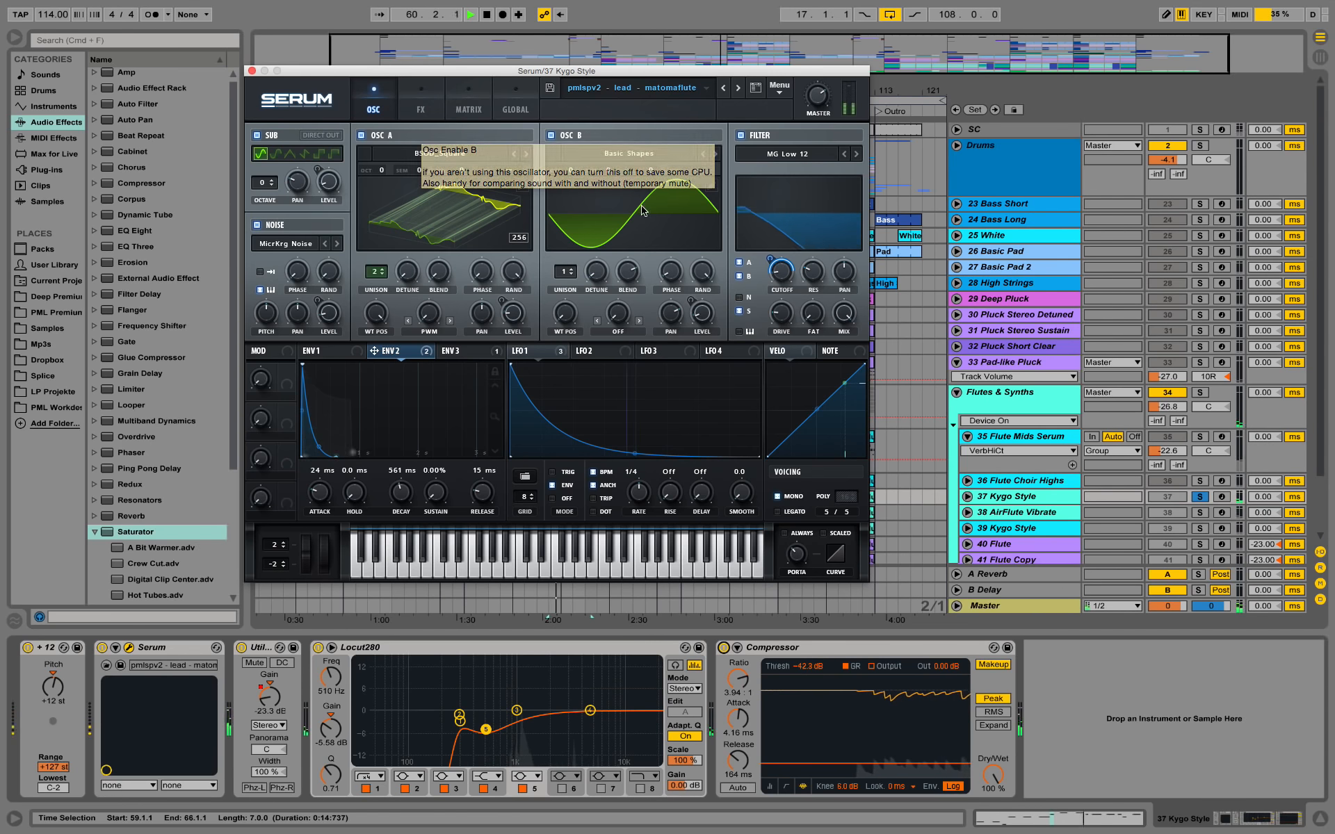
{"action": "left_click", "coordinate": [251, 70]}
{"action": "key", "text": "space"}
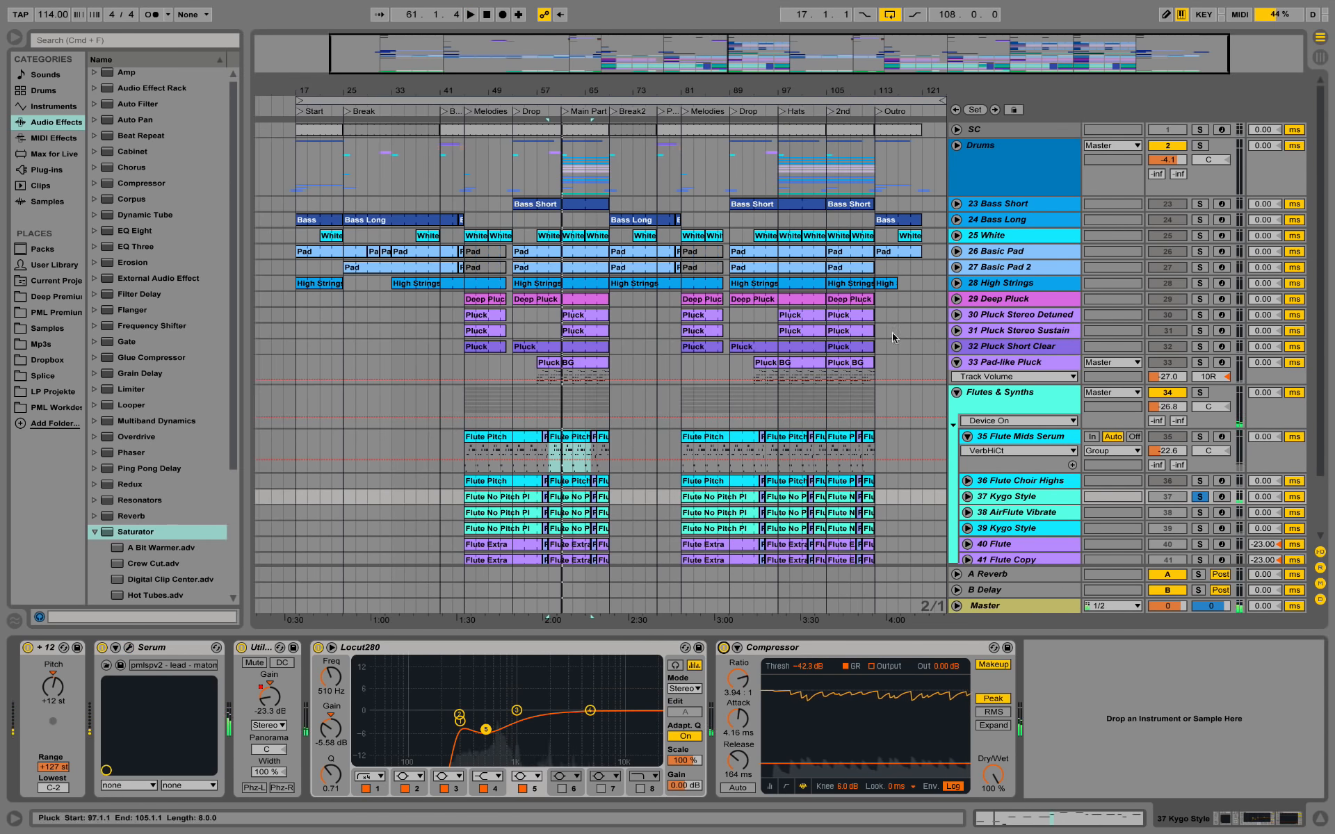
Solo the 38 AirFlute Vibrate track, show its device chain, and audition it from bar 59
{"action": "scroll", "coordinate": [929, 464], "scroll_direction": "down", "scroll_amount": 3}
{"action": "left_click", "coordinate": [1200, 446]}
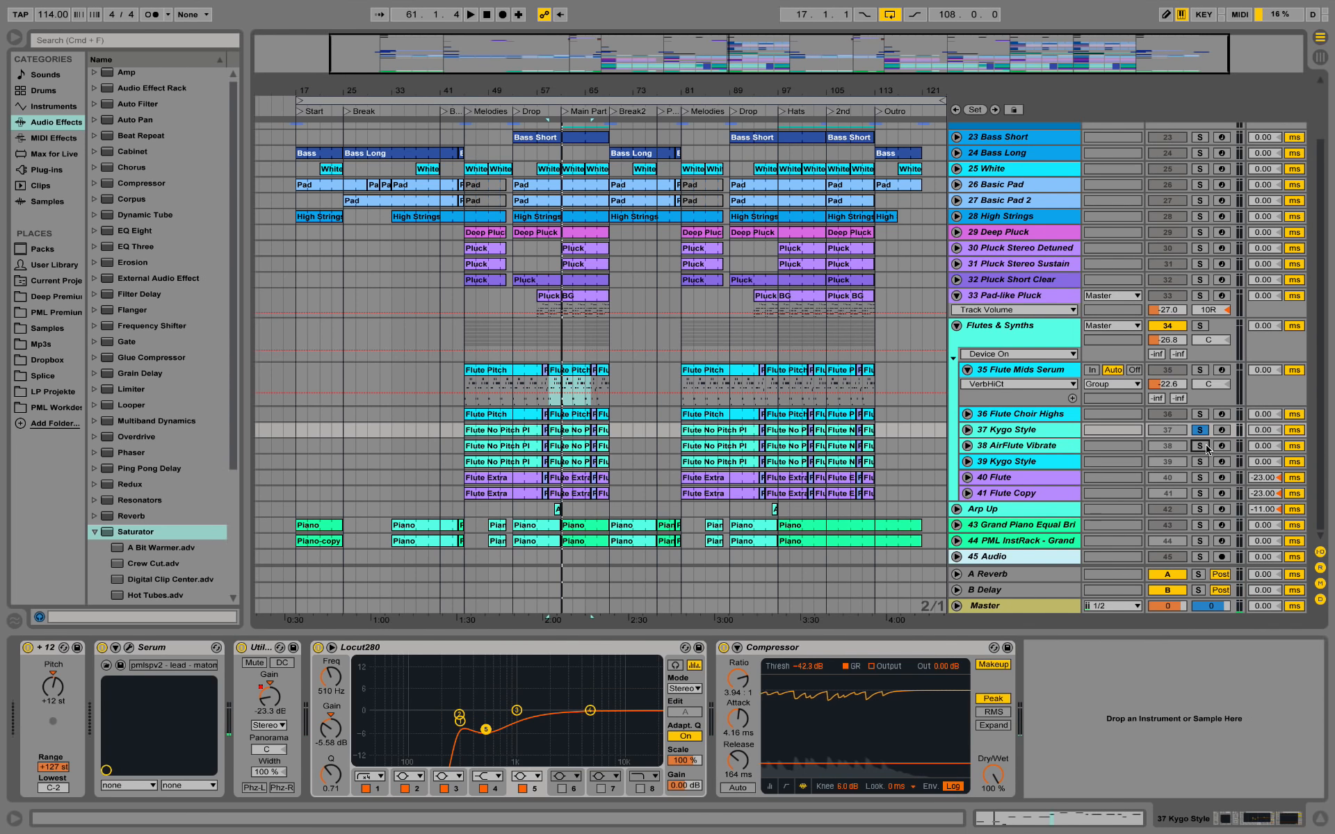
{"action": "left_click", "coordinate": [1044, 447]}
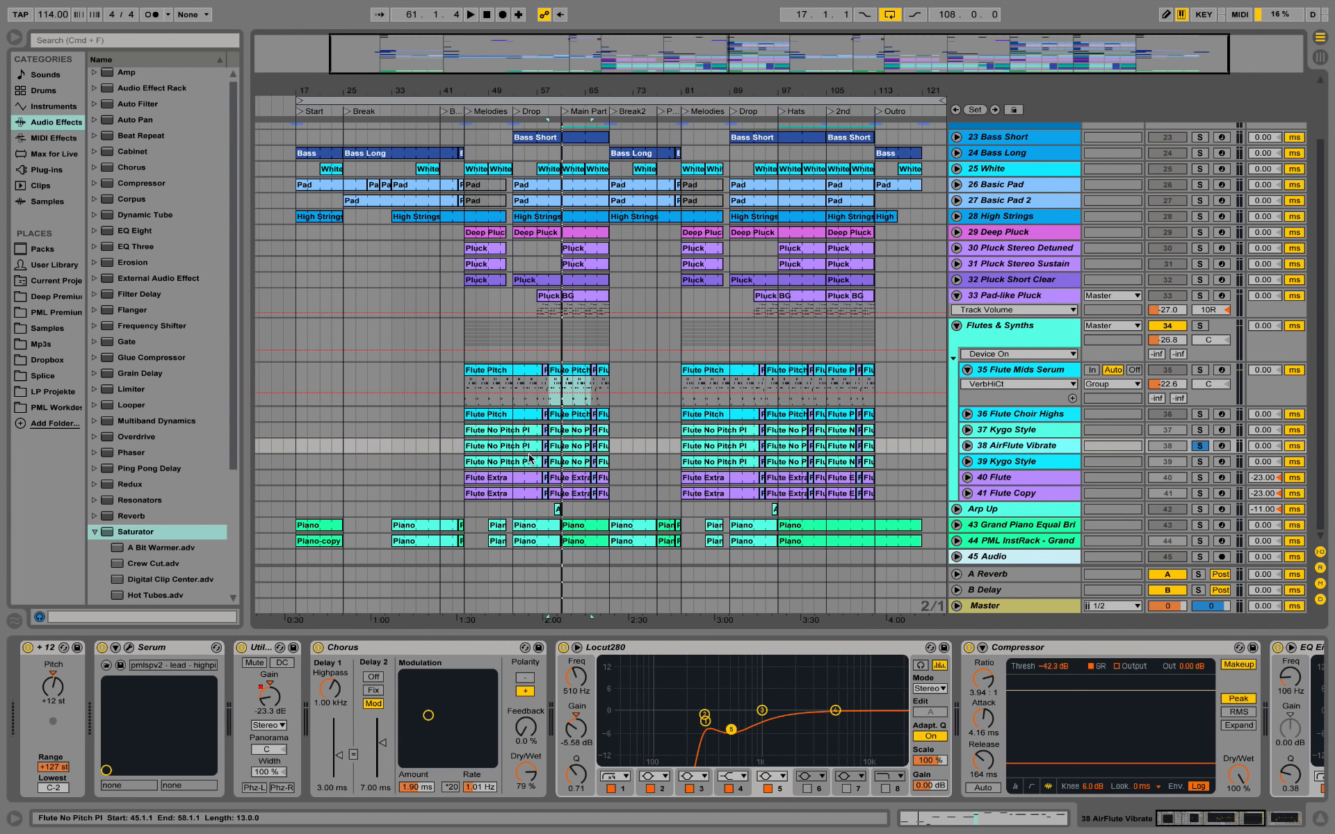
{"action": "key", "text": "space"}
{"action": "key", "text": "space"}
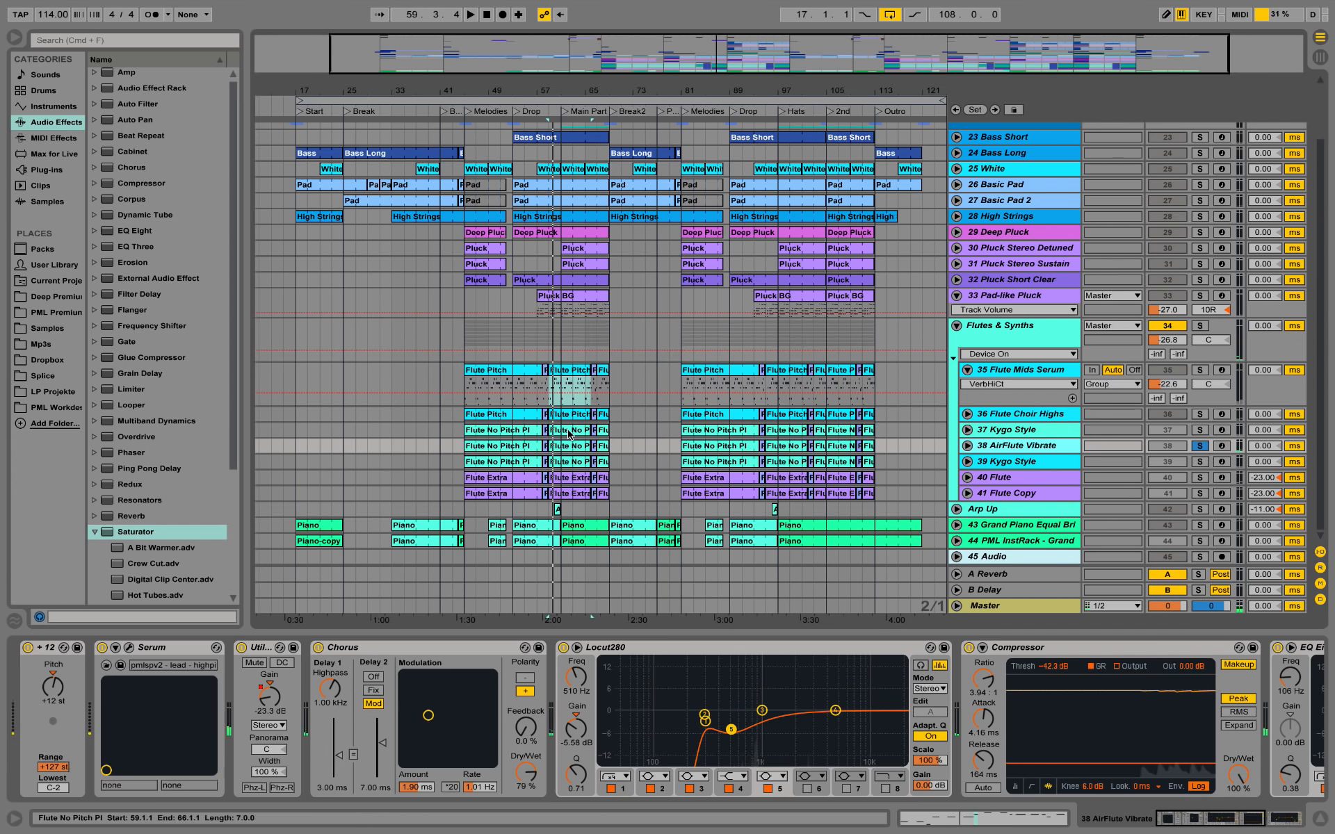
Open the Serum instrument on 38 AirFlute Vibrate, move its window aside, audition the patch, and close the window
{"action": "left_click", "coordinate": [128, 647]}
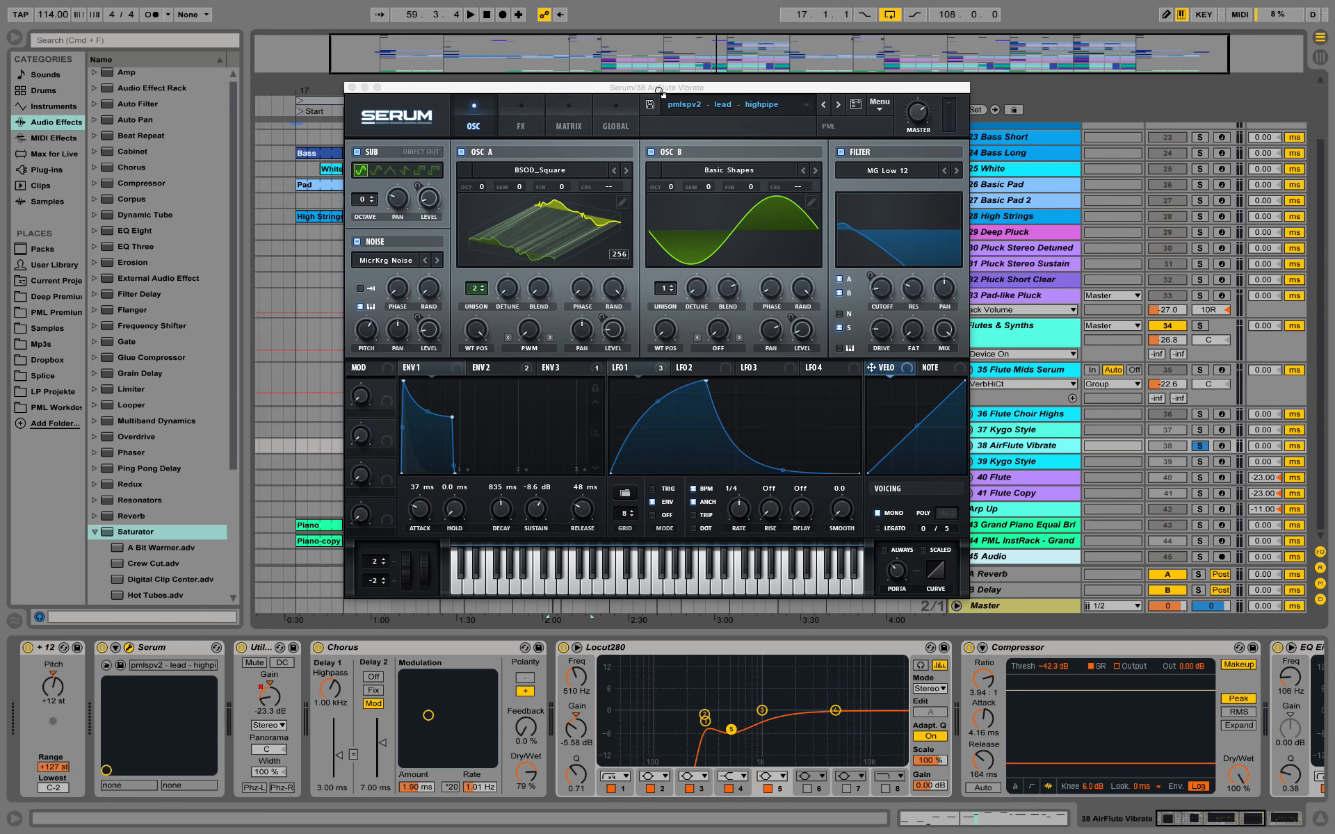
{"action": "left_click_drag", "start_coordinate": [659, 89], "coordinate": [569, 111]}
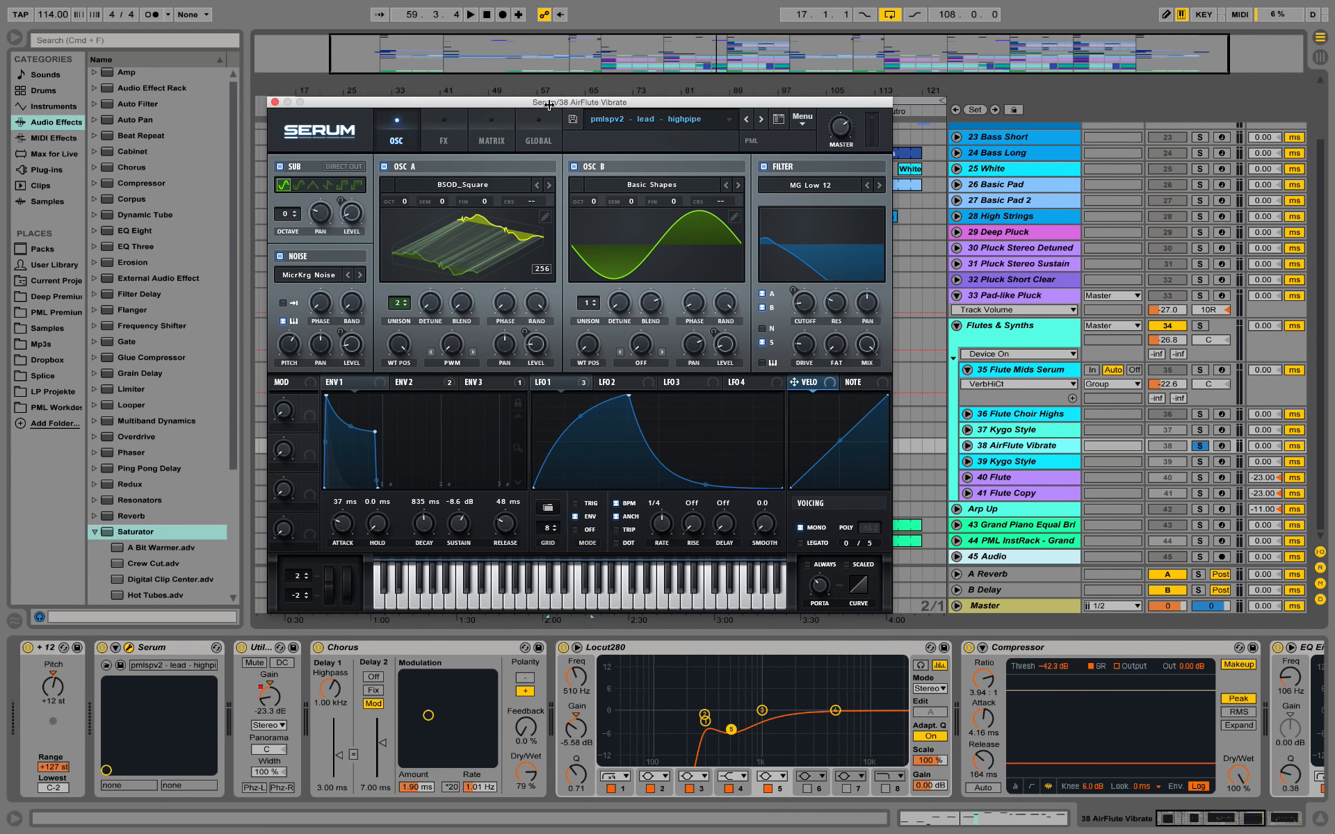
{"action": "key", "text": "space"}
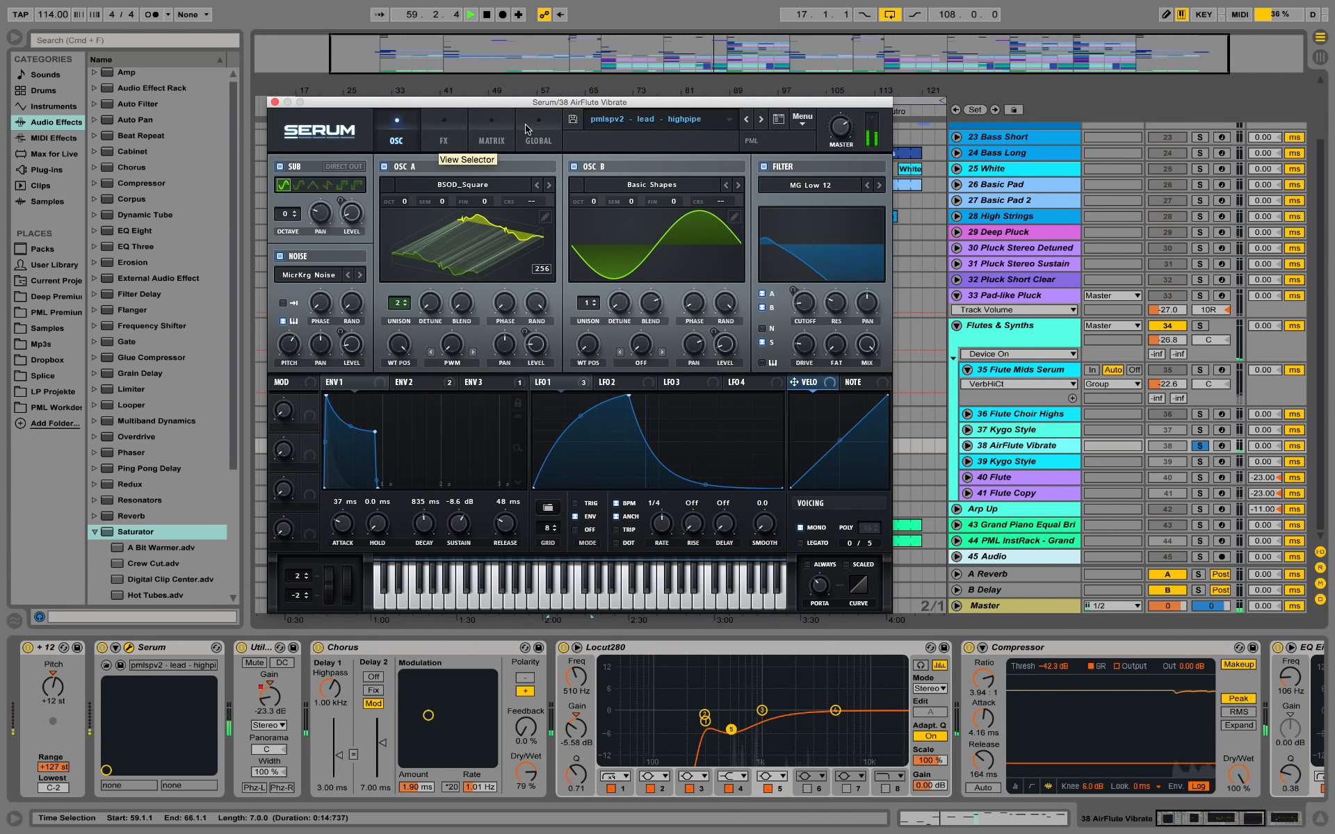
{"action": "left_click", "coordinate": [272, 101]}
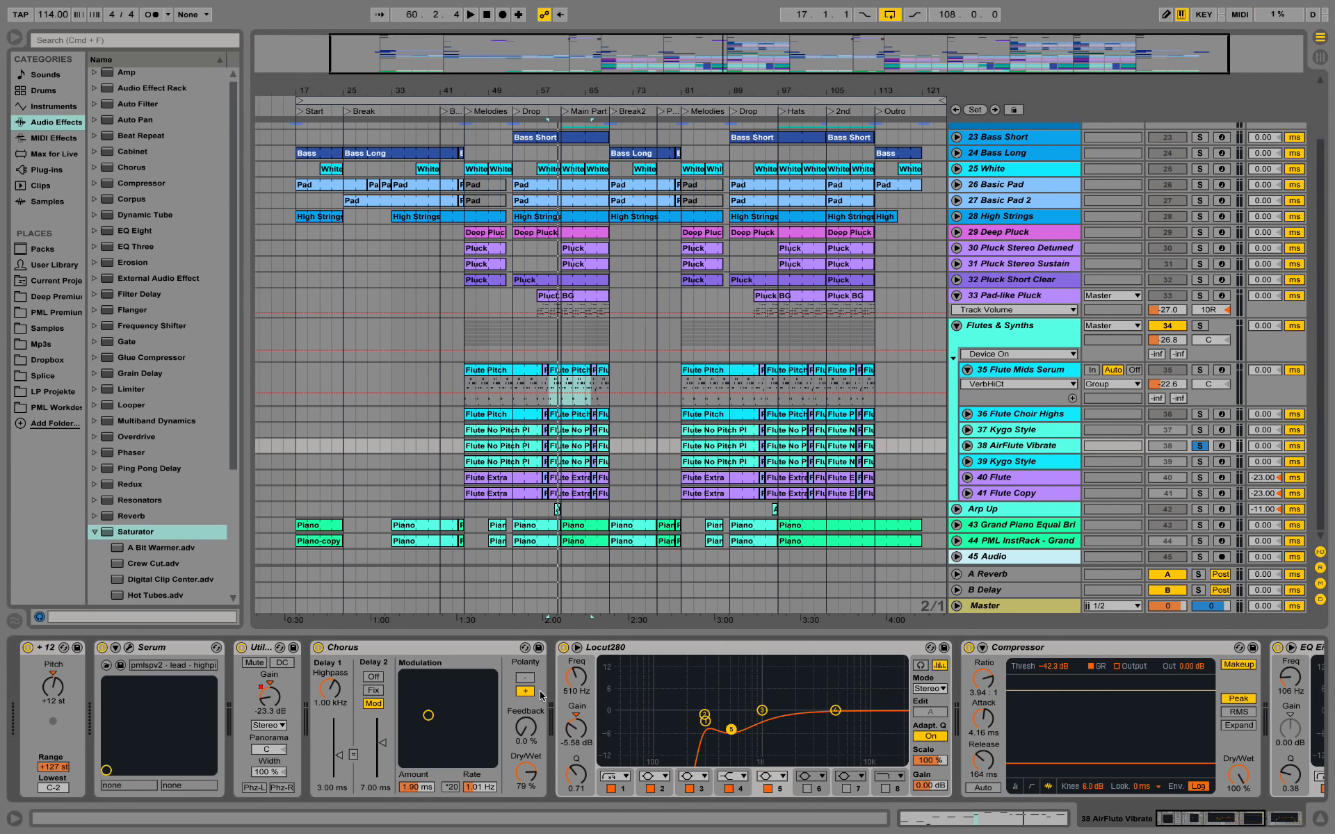
Audition 38 AirFlute Vibrate through its EQ Eight, isolating the high-frequency cut band in audition mode
{"action": "left_click", "coordinate": [1276, 826]}
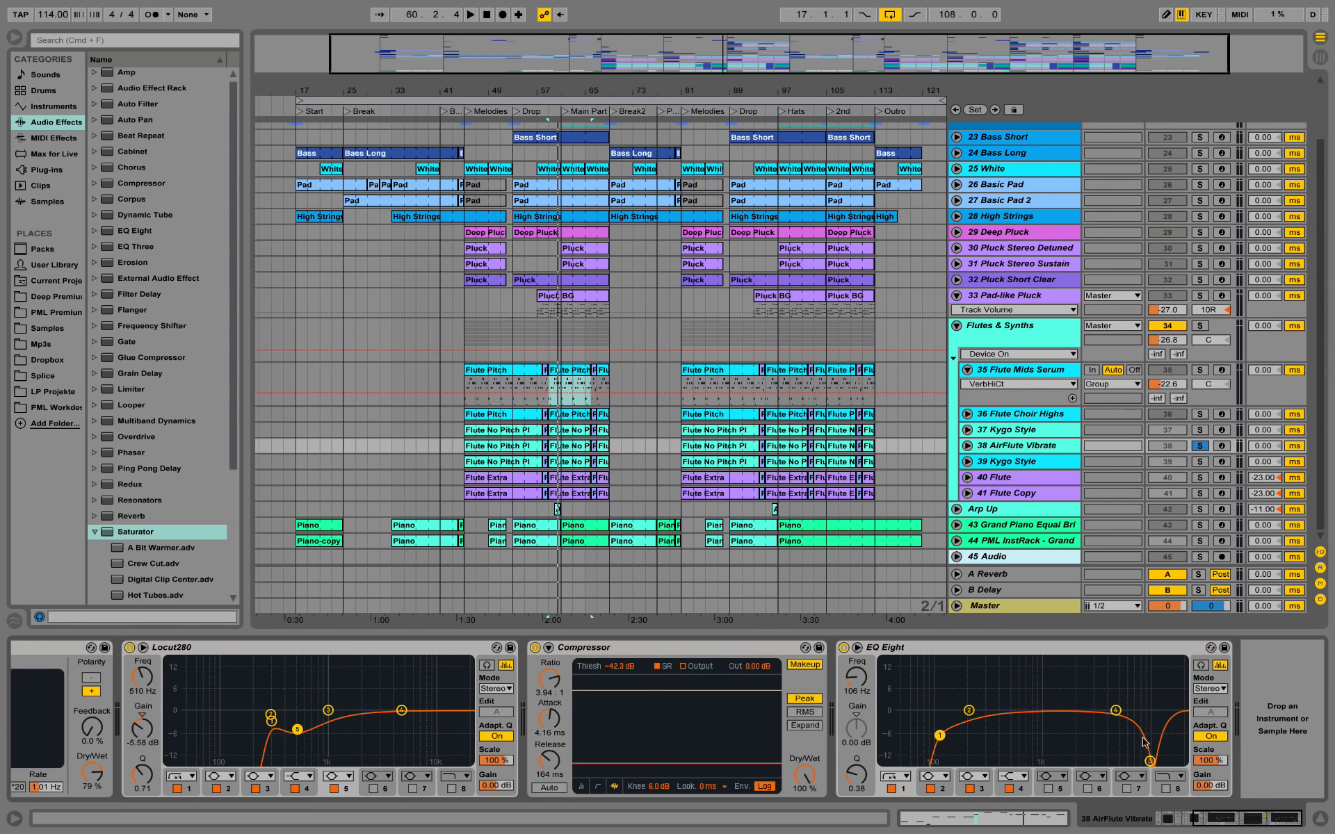
{"action": "key", "text": "space"}
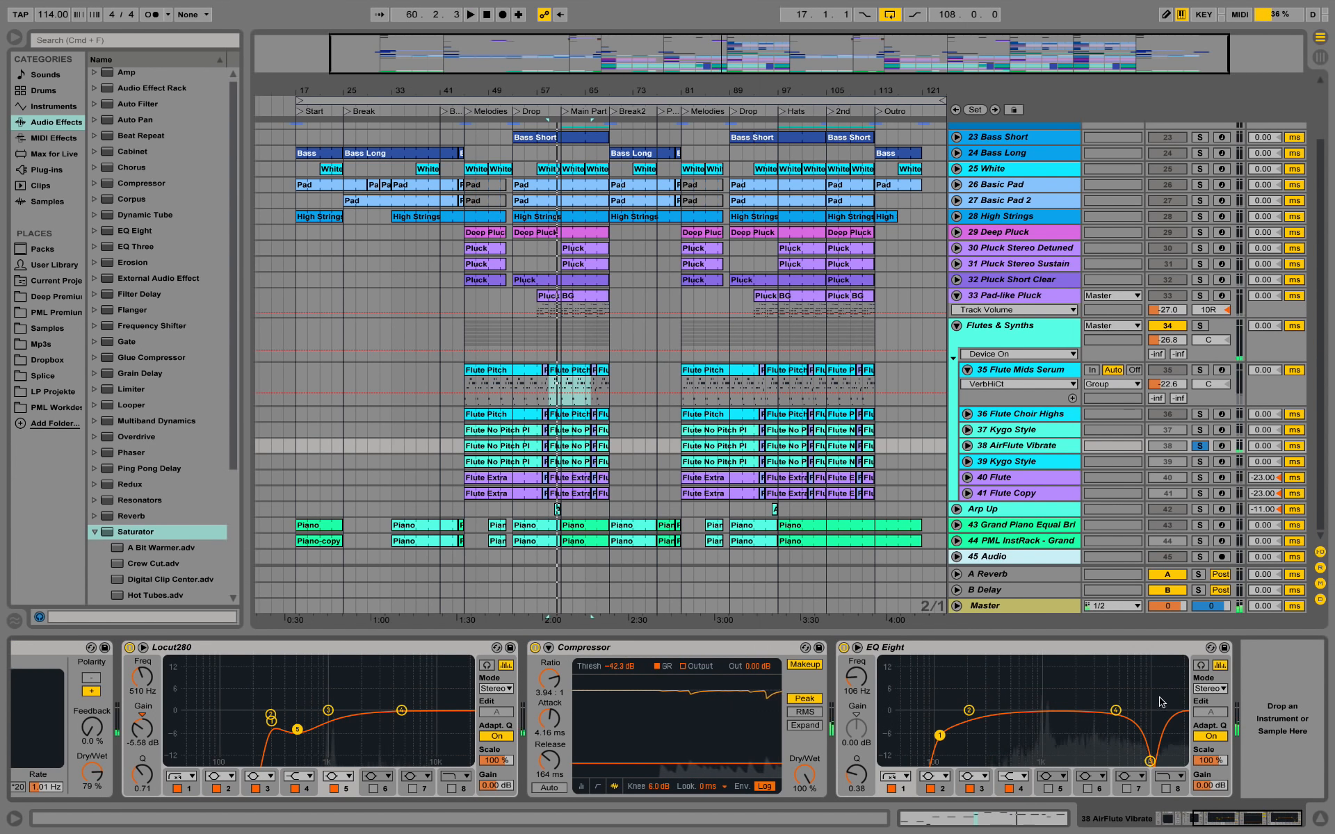
{"action": "key", "text": "space"}
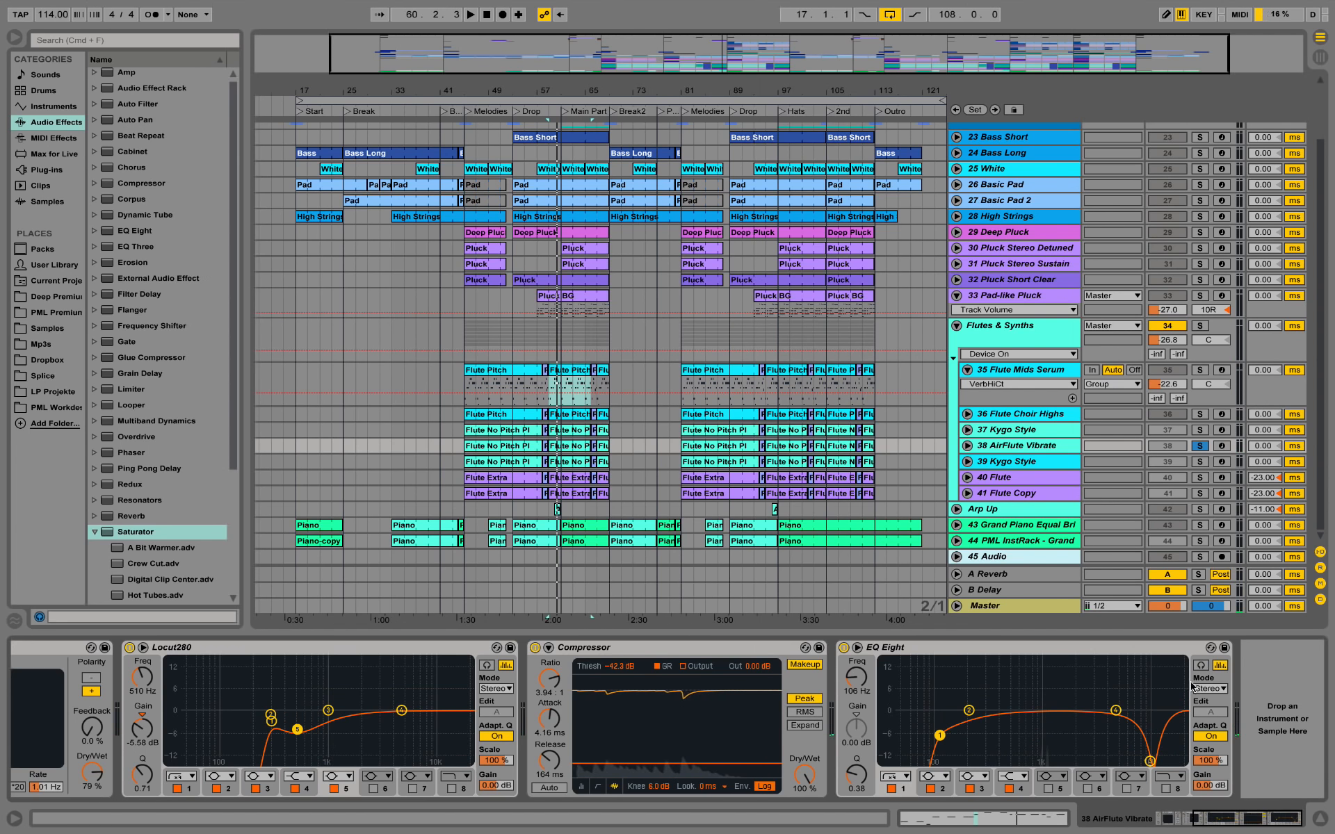
{"action": "left_click", "coordinate": [1150, 762]}
{"action": "key", "text": "space"}
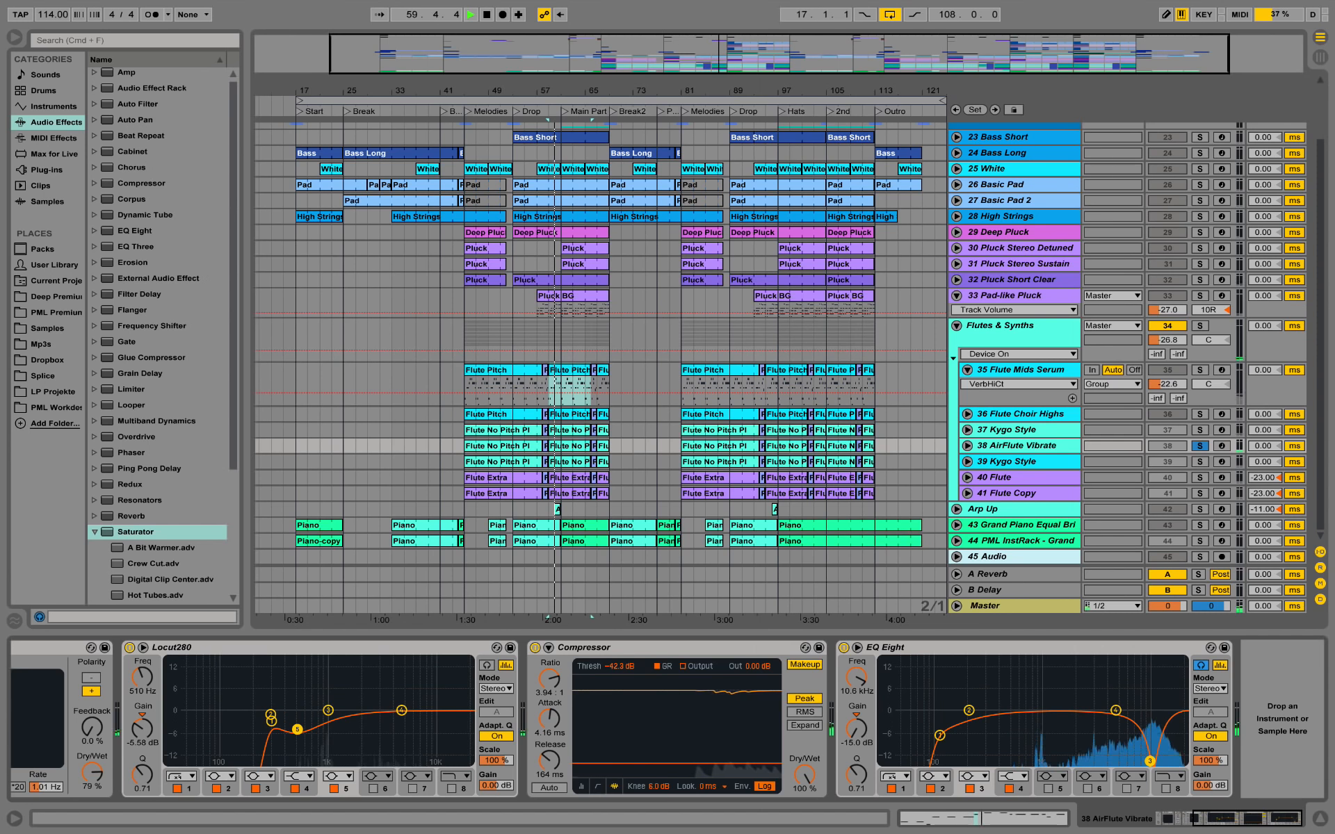
{"action": "key", "text": "space"}
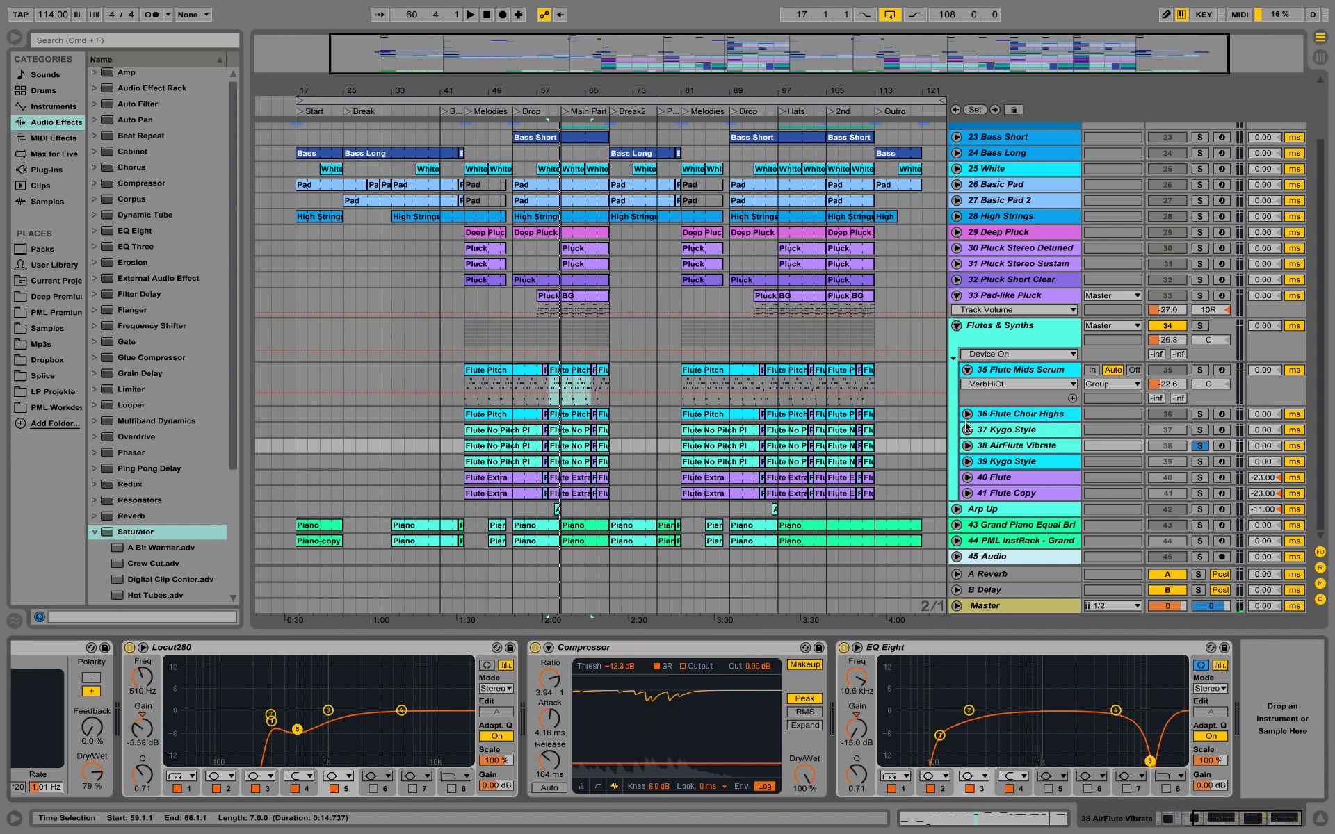
Open the first Flute No Pitch clip on 38 AirFlute Vibrate, play it, and show its Pitch Bend envelope
{"action": "double_click", "coordinate": [506, 443]}
{"action": "key", "text": "space"}
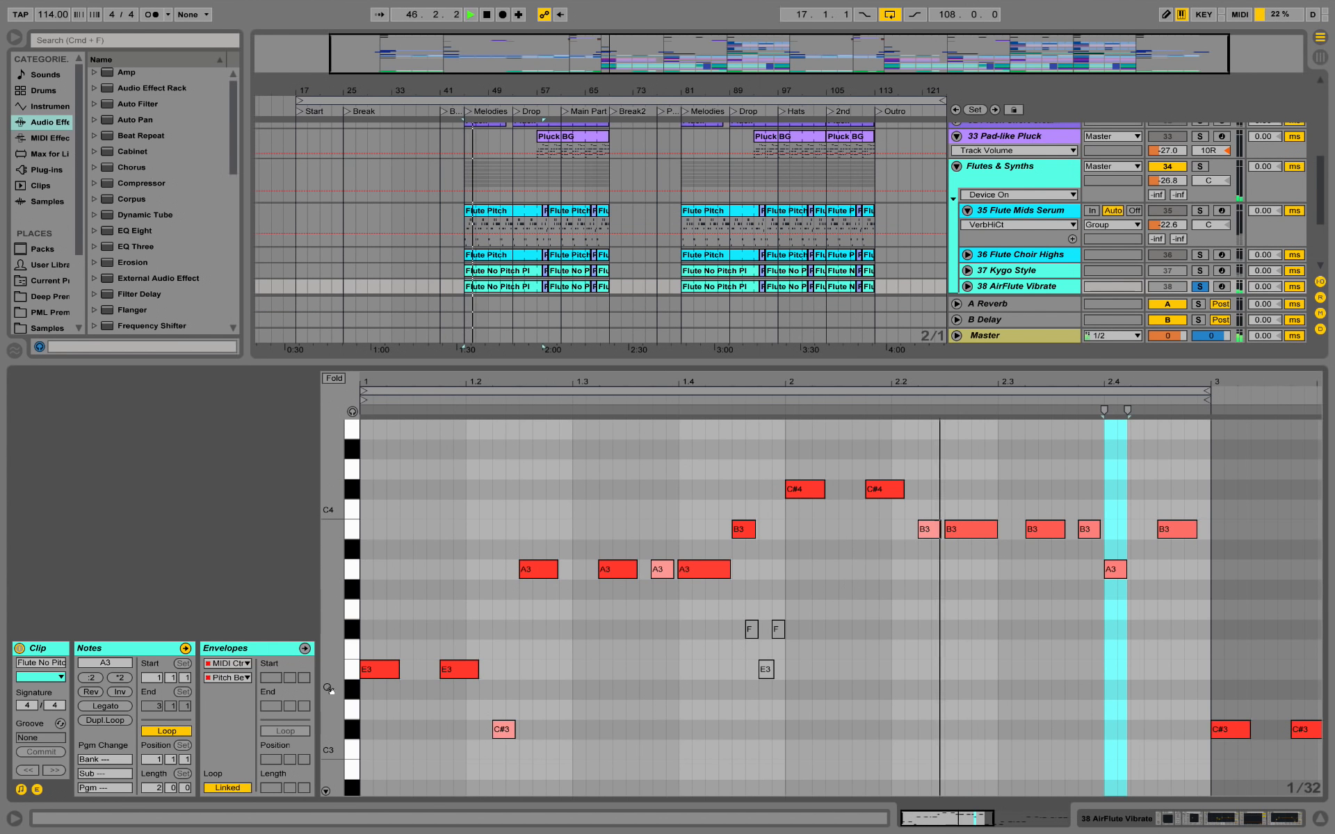
{"action": "left_click", "coordinate": [264, 654]}
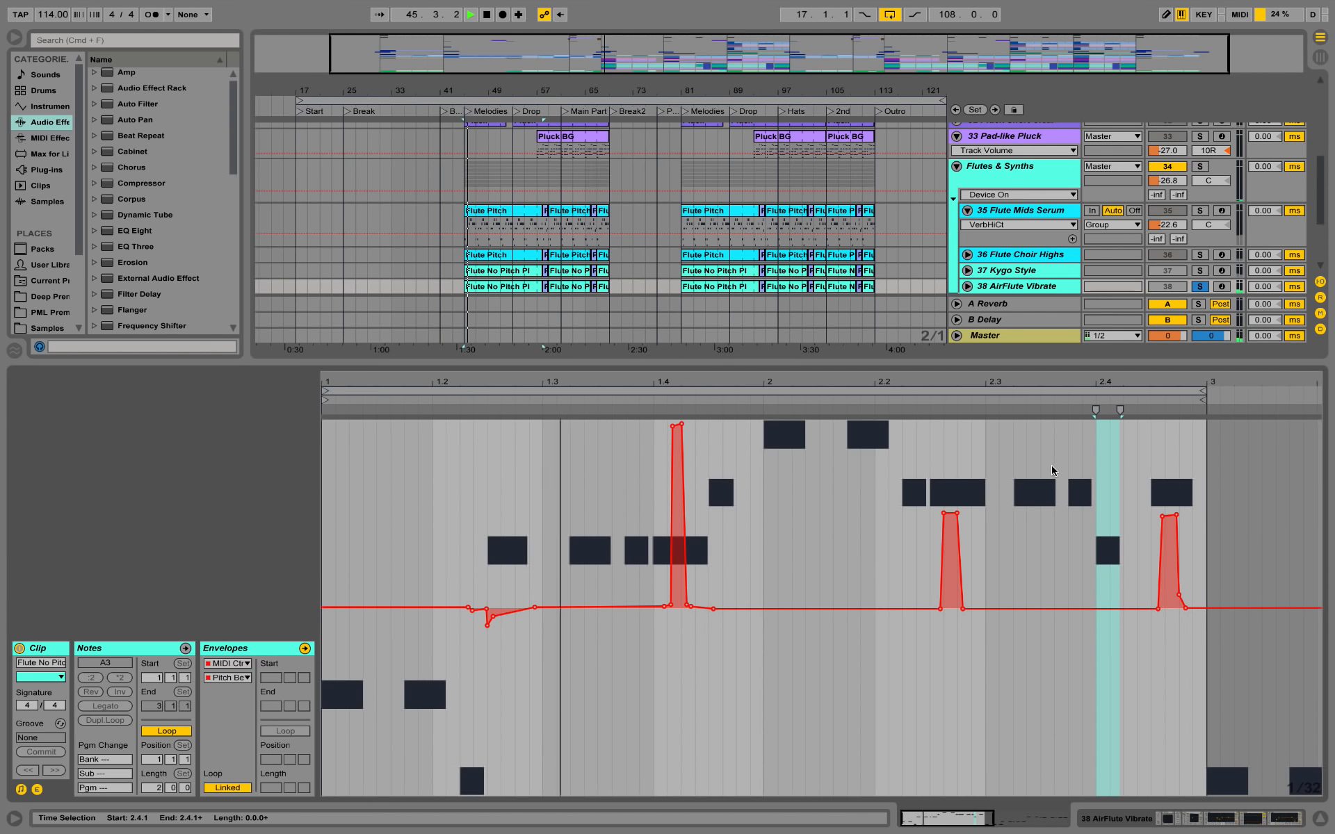
Solo 35 Flute Mids Serum and compare the Pitch Bend envelopes of its Flute Pitch clip and the 37 Kygo Style clip during playback
{"action": "left_click", "coordinate": [1199, 211]}
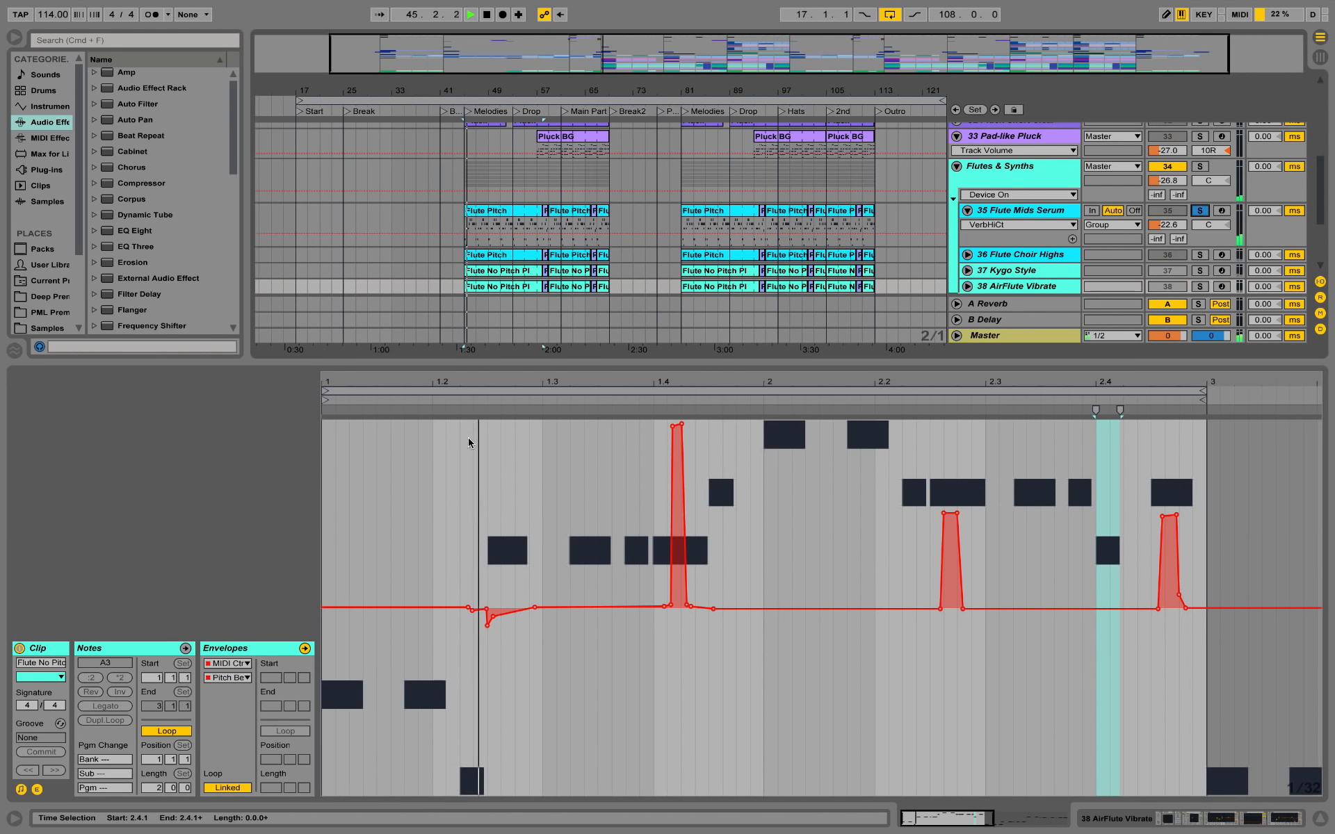
{"action": "left_click", "coordinate": [502, 226]}
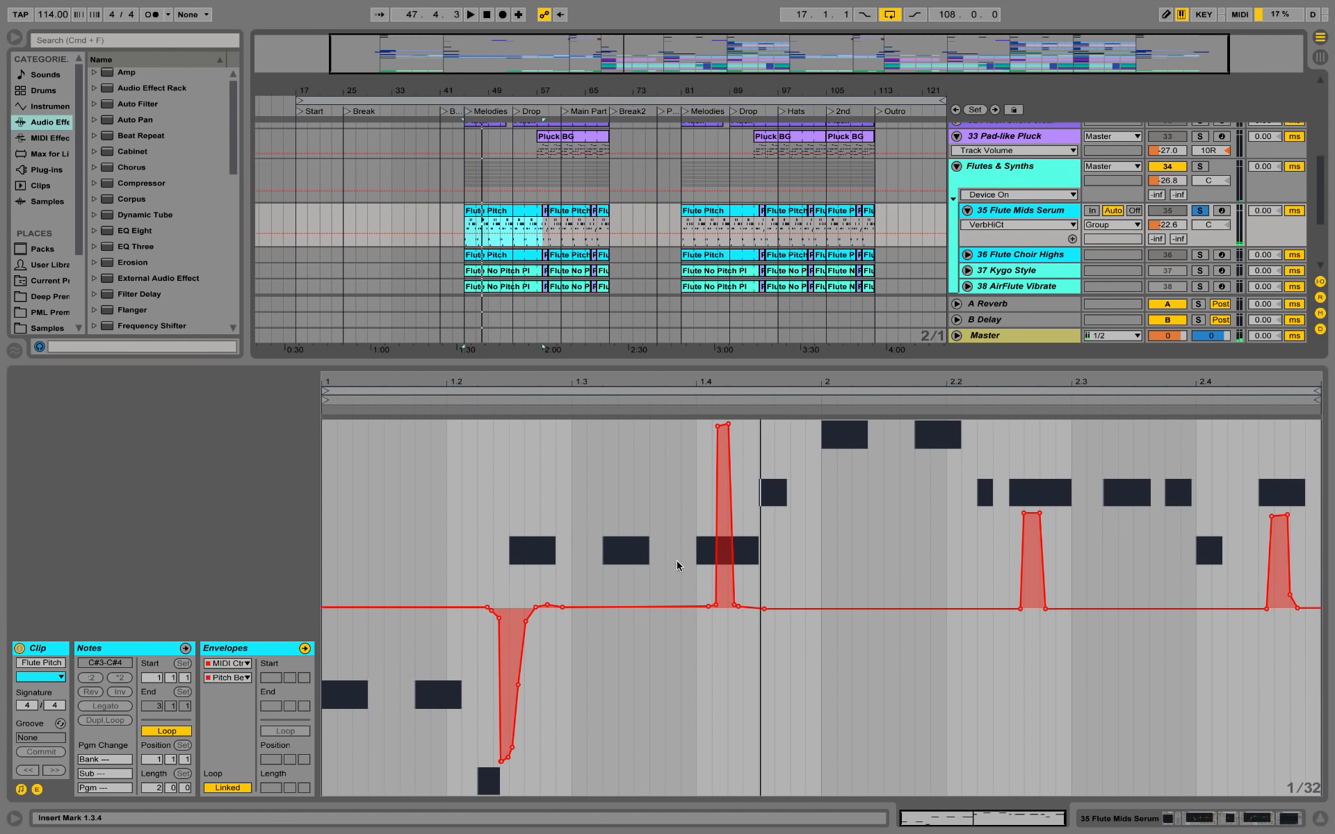
{"action": "left_click", "coordinate": [502, 271]}
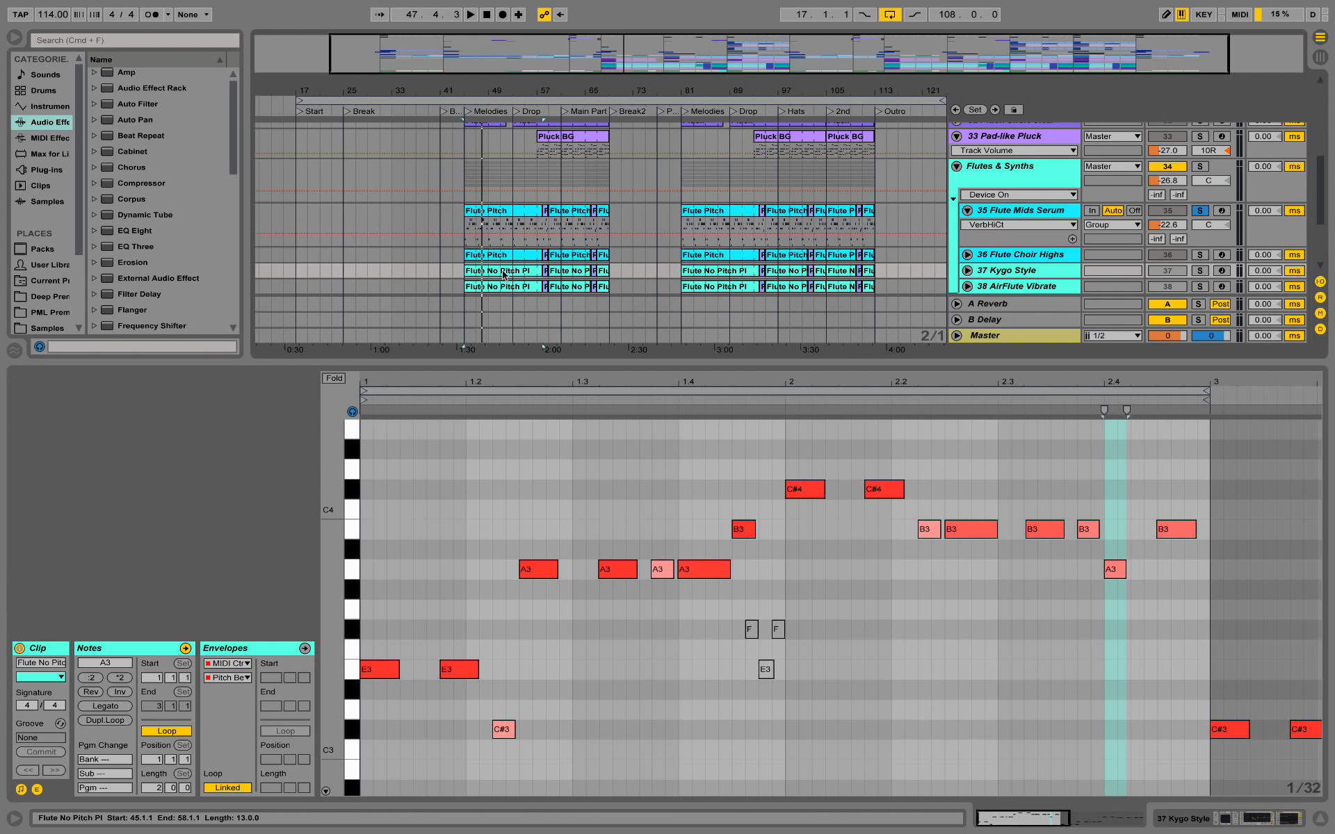
{"action": "left_click", "coordinate": [263, 652]}
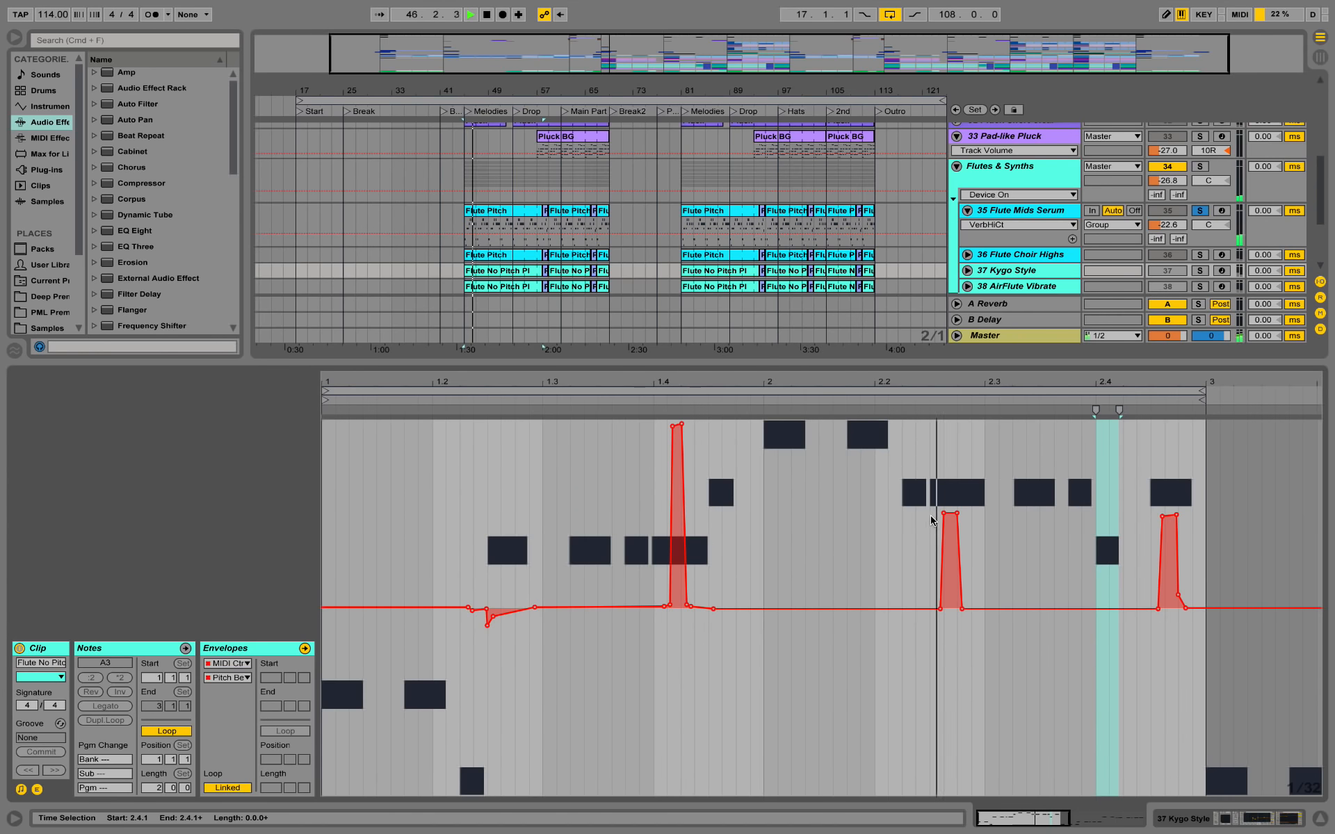
{"action": "key", "text": "space"}
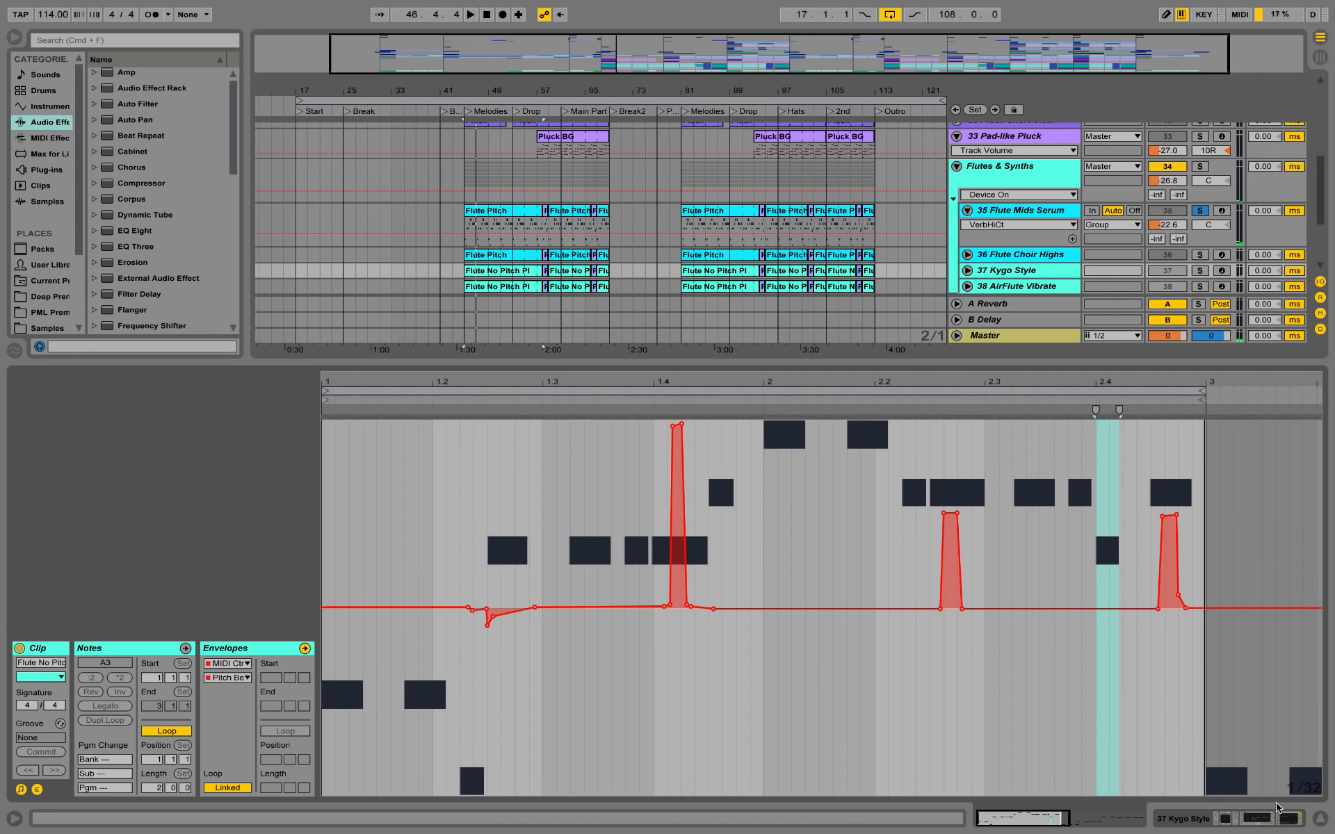
Hide the clip view, solo the 39 Kygo Style track, and show its device chain
{"action": "left_click", "coordinate": [1321, 816]}
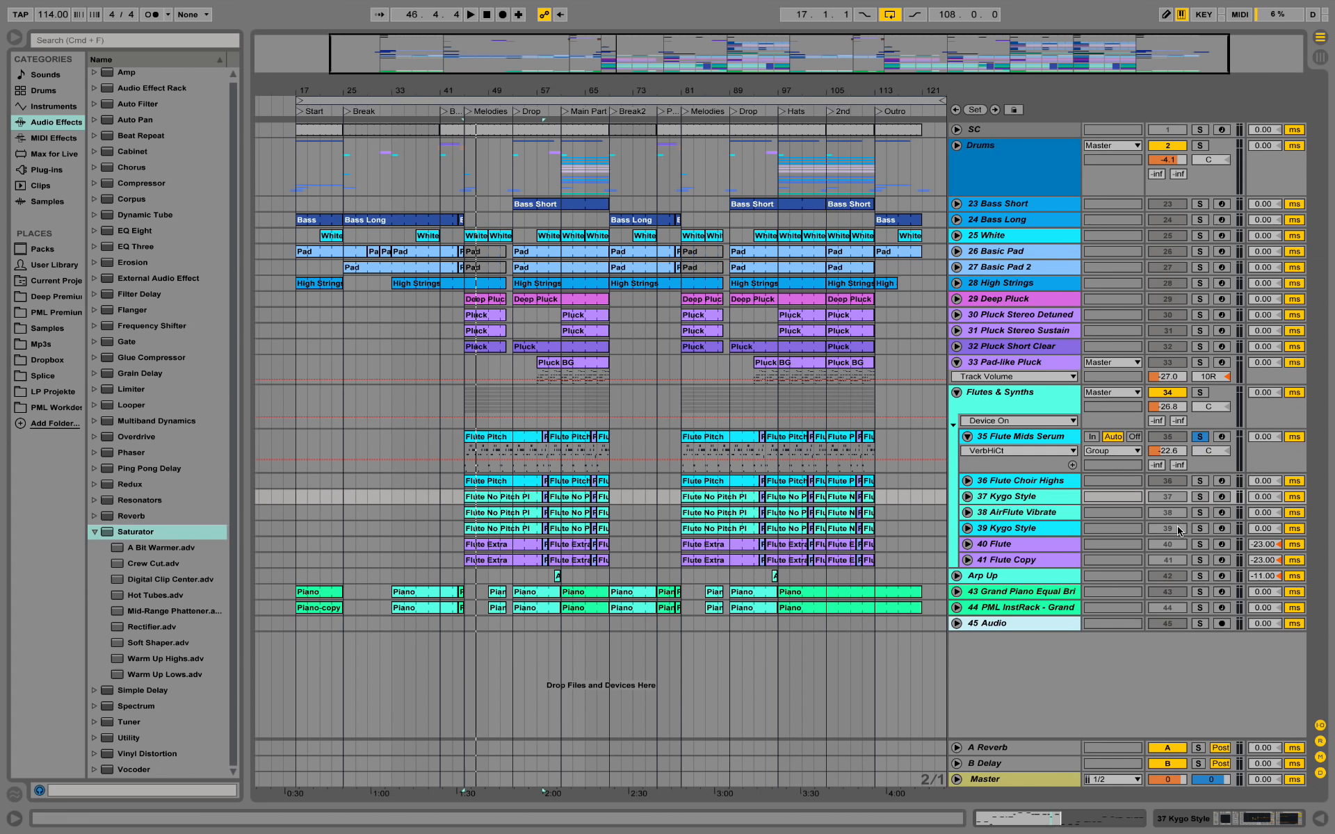
{"action": "left_click", "coordinate": [1051, 514]}
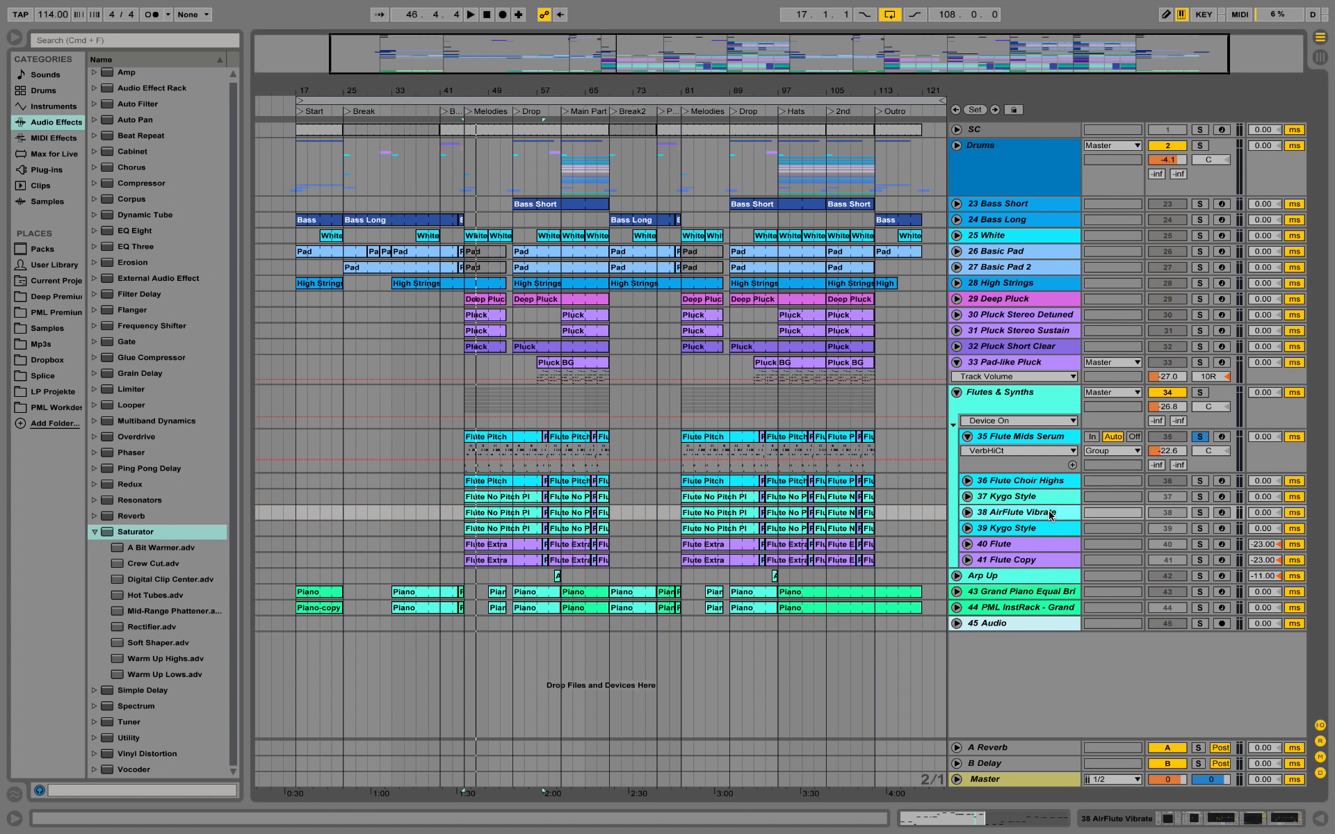
{"action": "left_click", "coordinate": [1008, 528]}
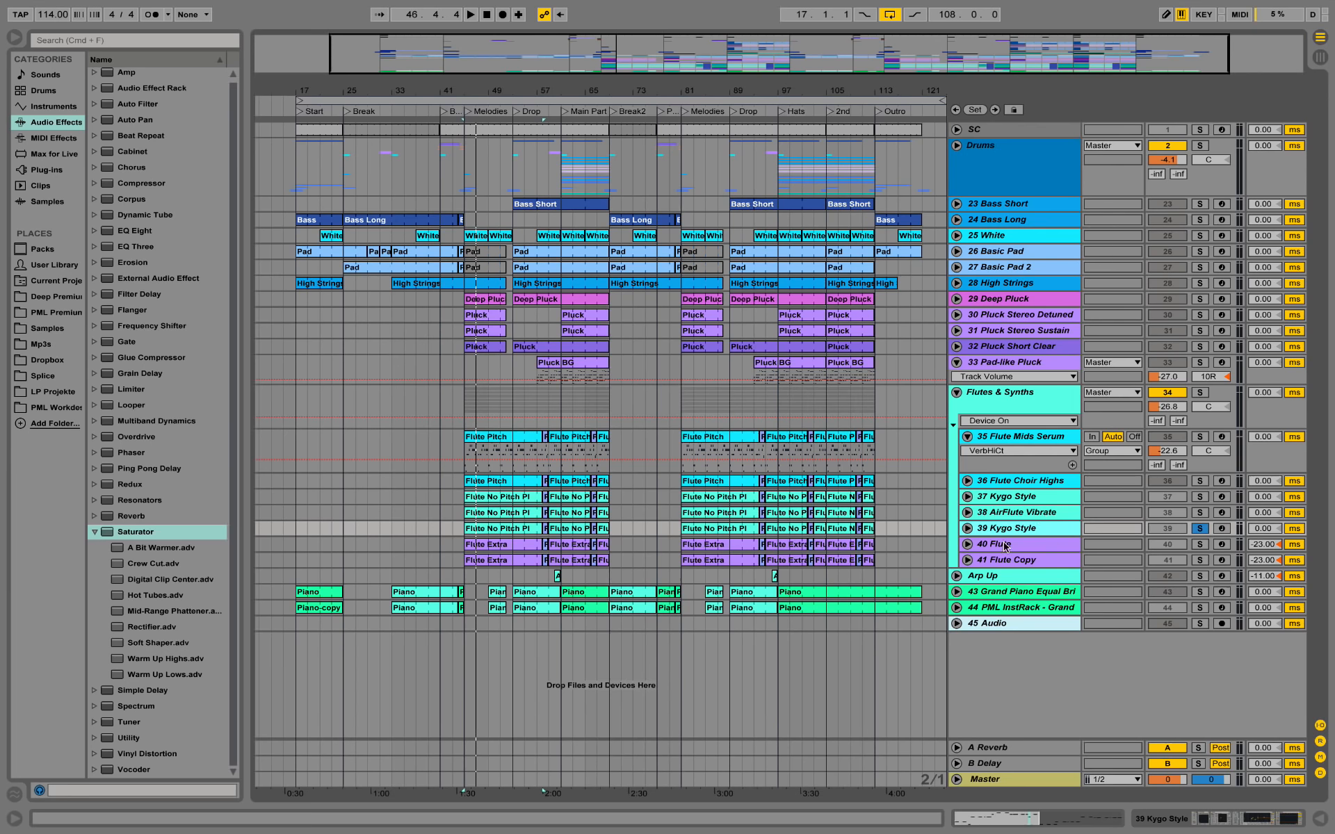
{"action": "double_click", "coordinate": [1000, 533]}
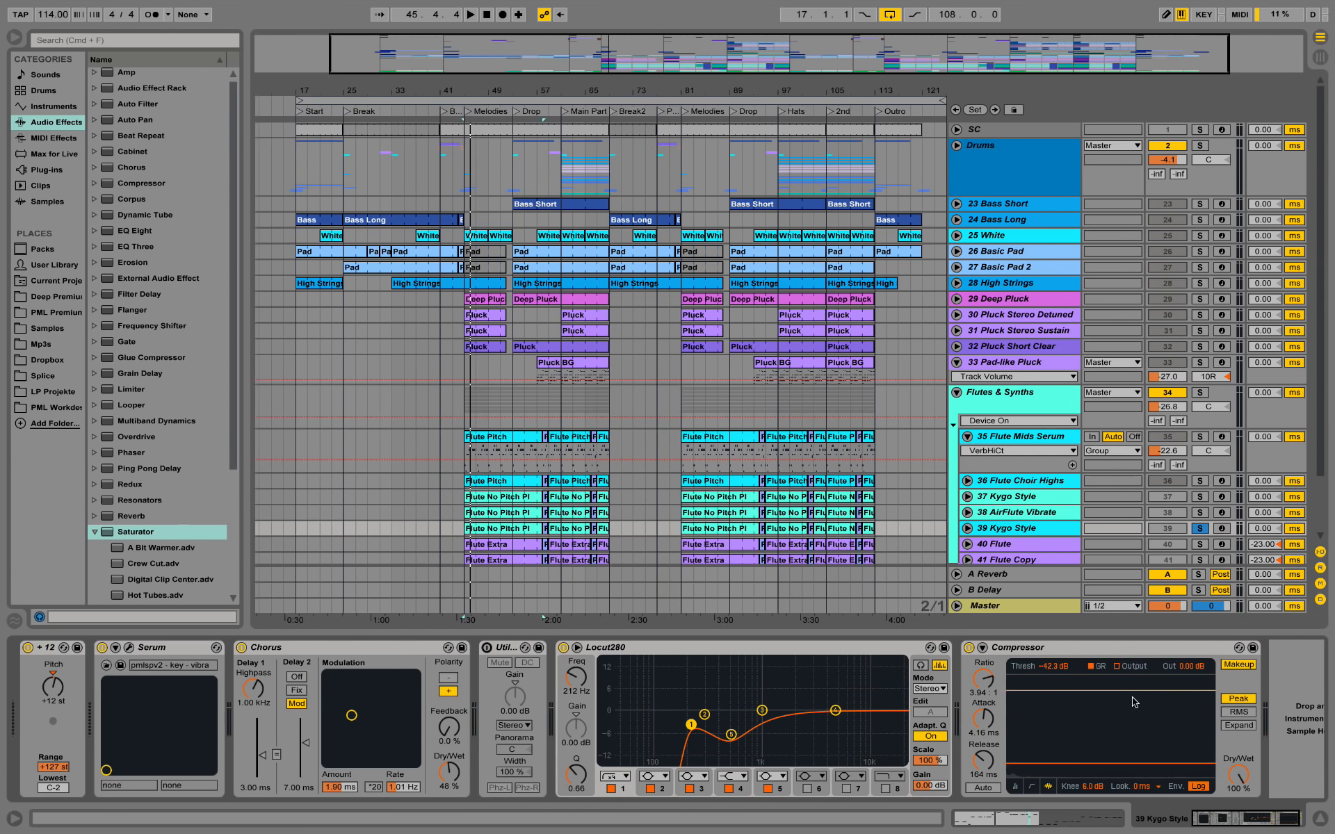
Play 39 Kygo Style with its Compressor bypassed, re-enable the Compressor to compare, and stop playback
{"action": "key", "text": "space"}
{"action": "left_click", "coordinate": [968, 647]}
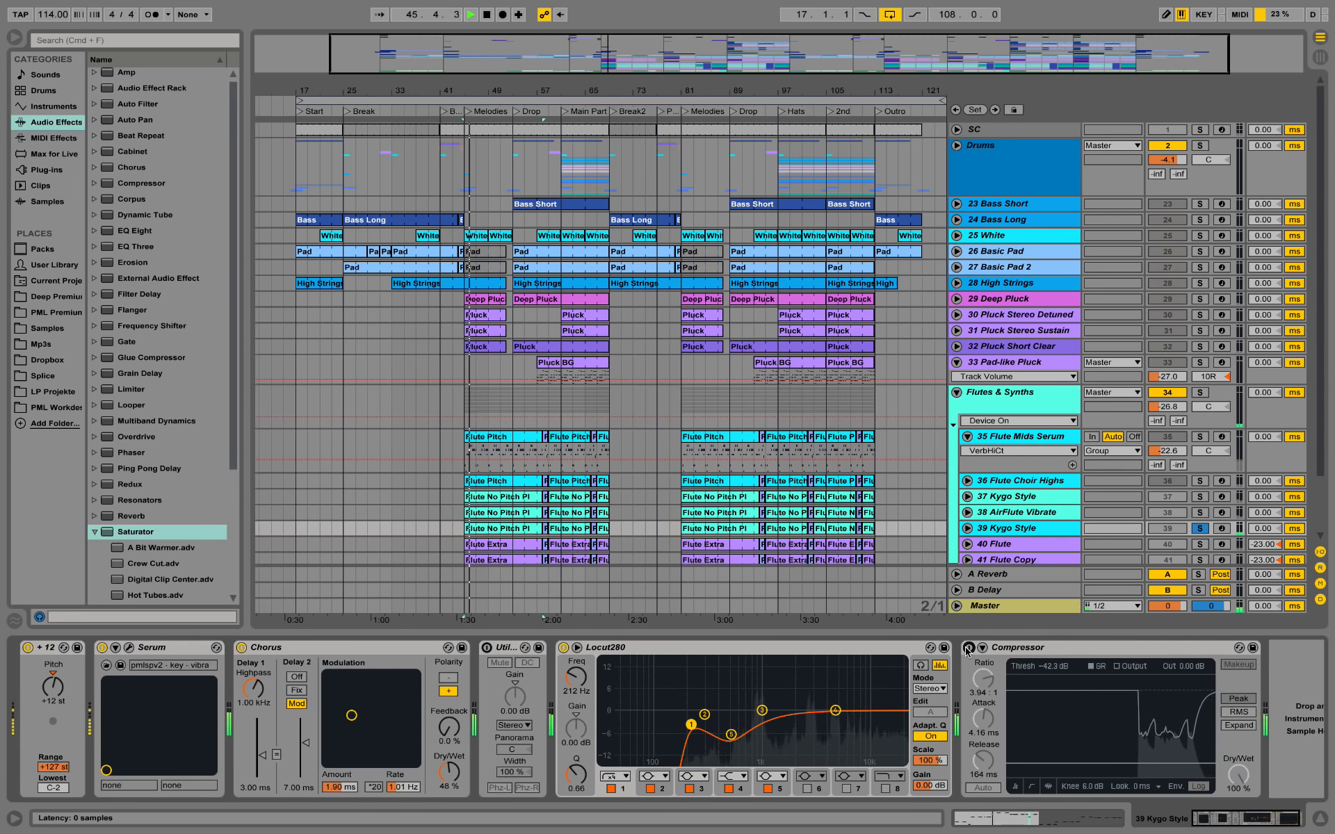
{"action": "left_click", "coordinate": [968, 648]}
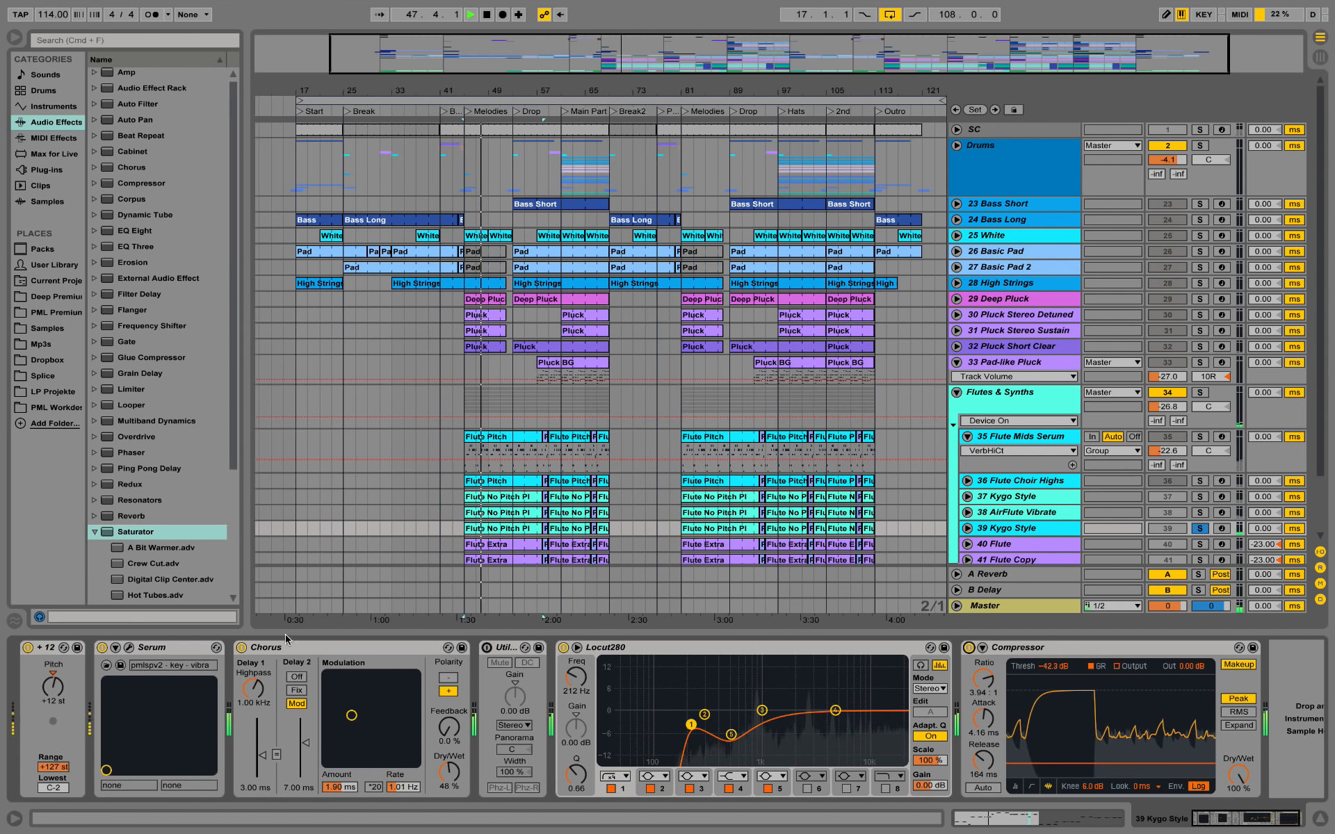
{"action": "key", "text": "space"}
Open Serum on 39 Kygo Style, audition the patch with Mono voicing switched off, and restore Mono
{"action": "left_click", "coordinate": [128, 647]}
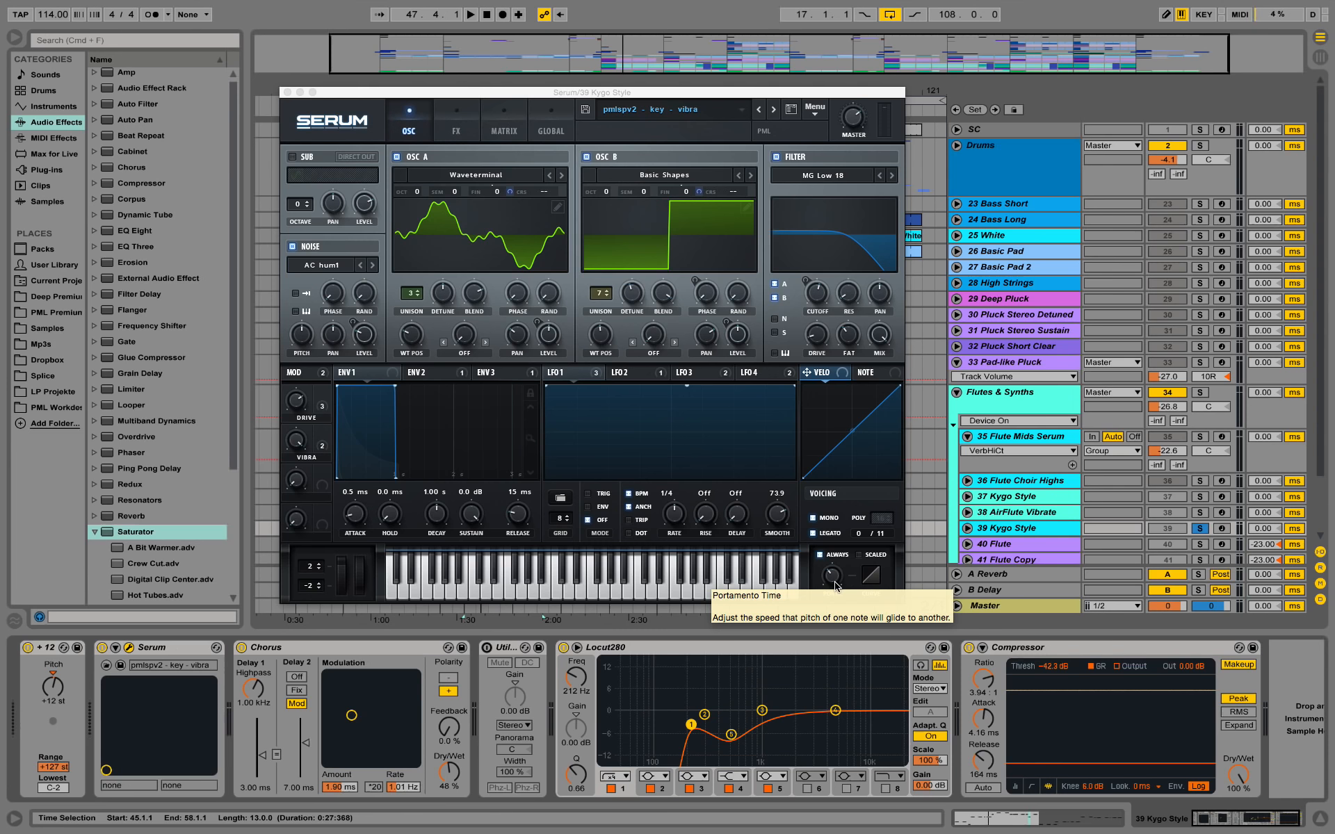
{"action": "key", "text": "space"}
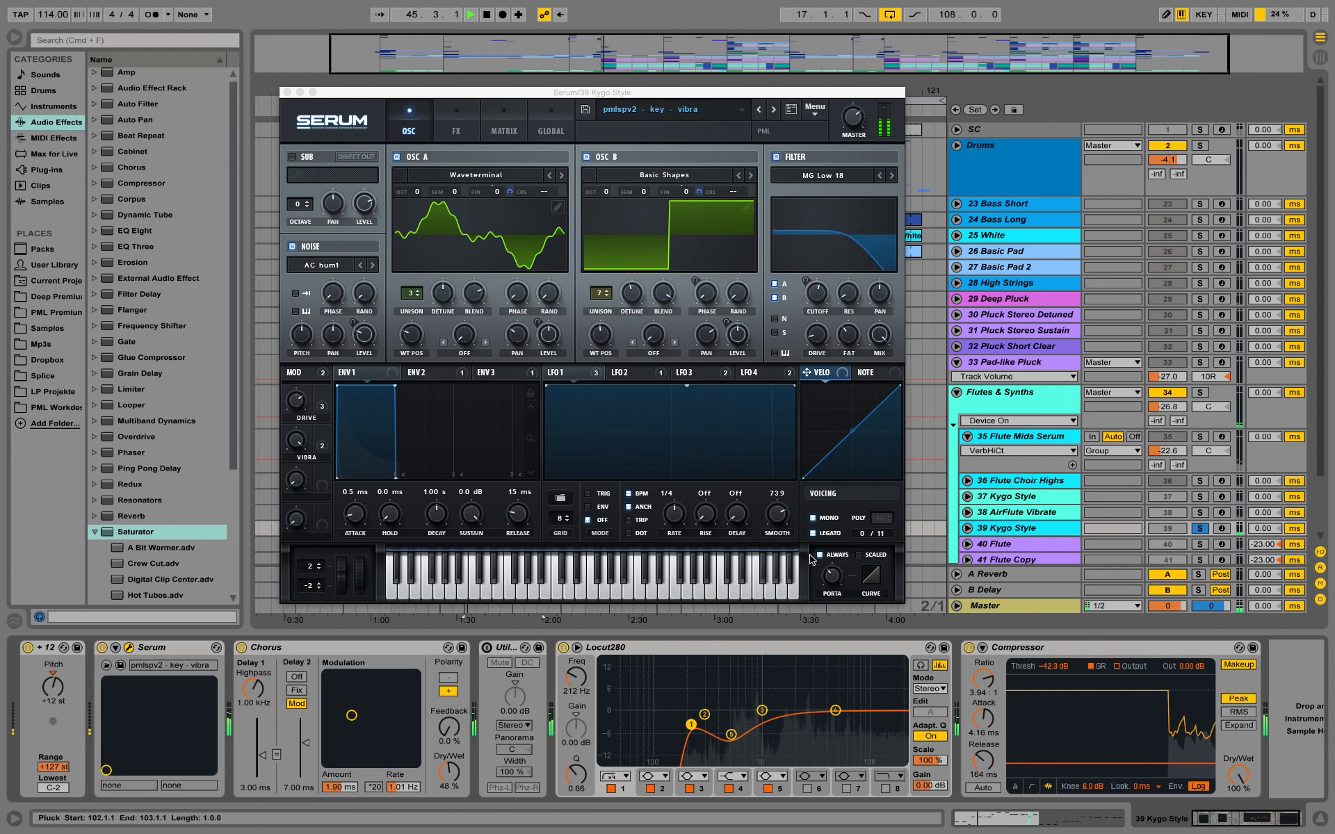
{"action": "left_click", "coordinate": [813, 519]}
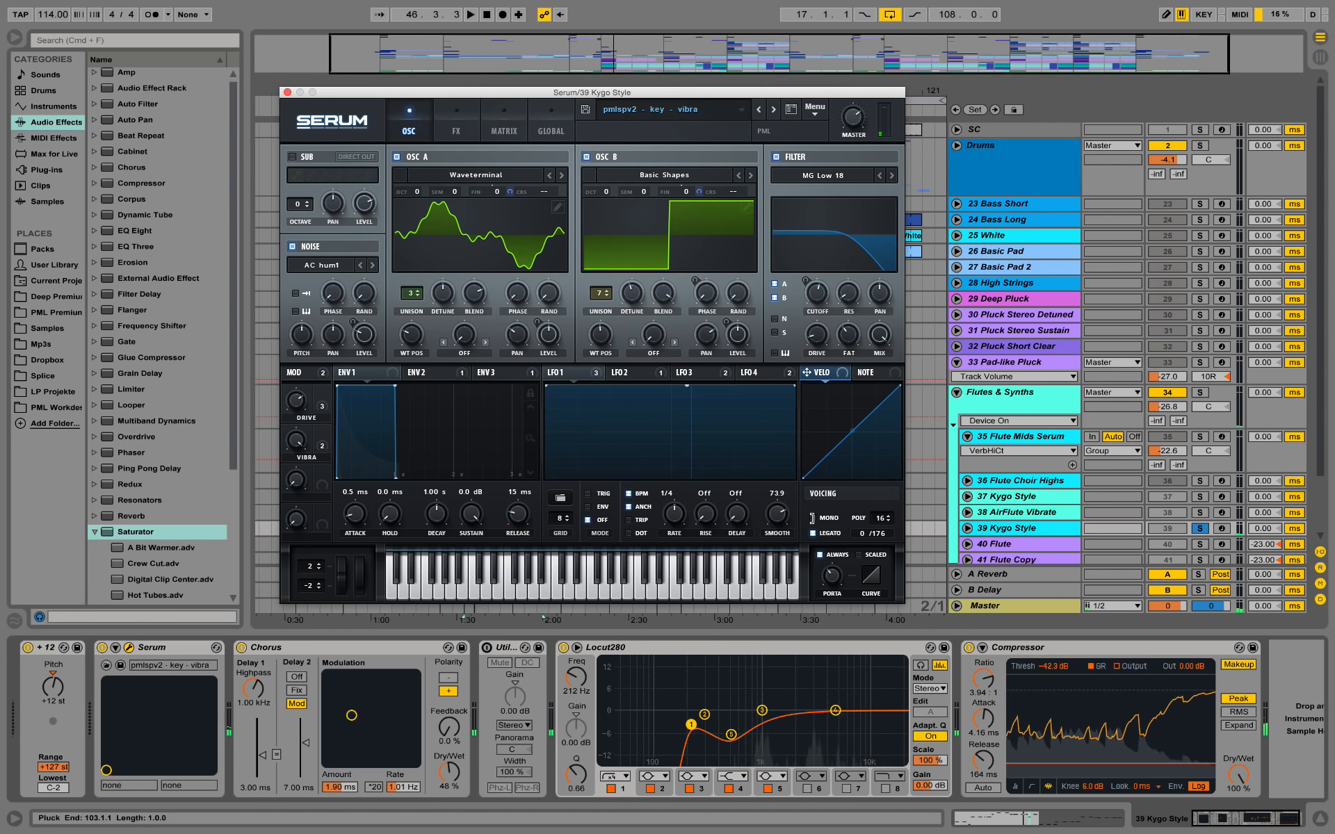
{"action": "left_click", "coordinate": [813, 518]}
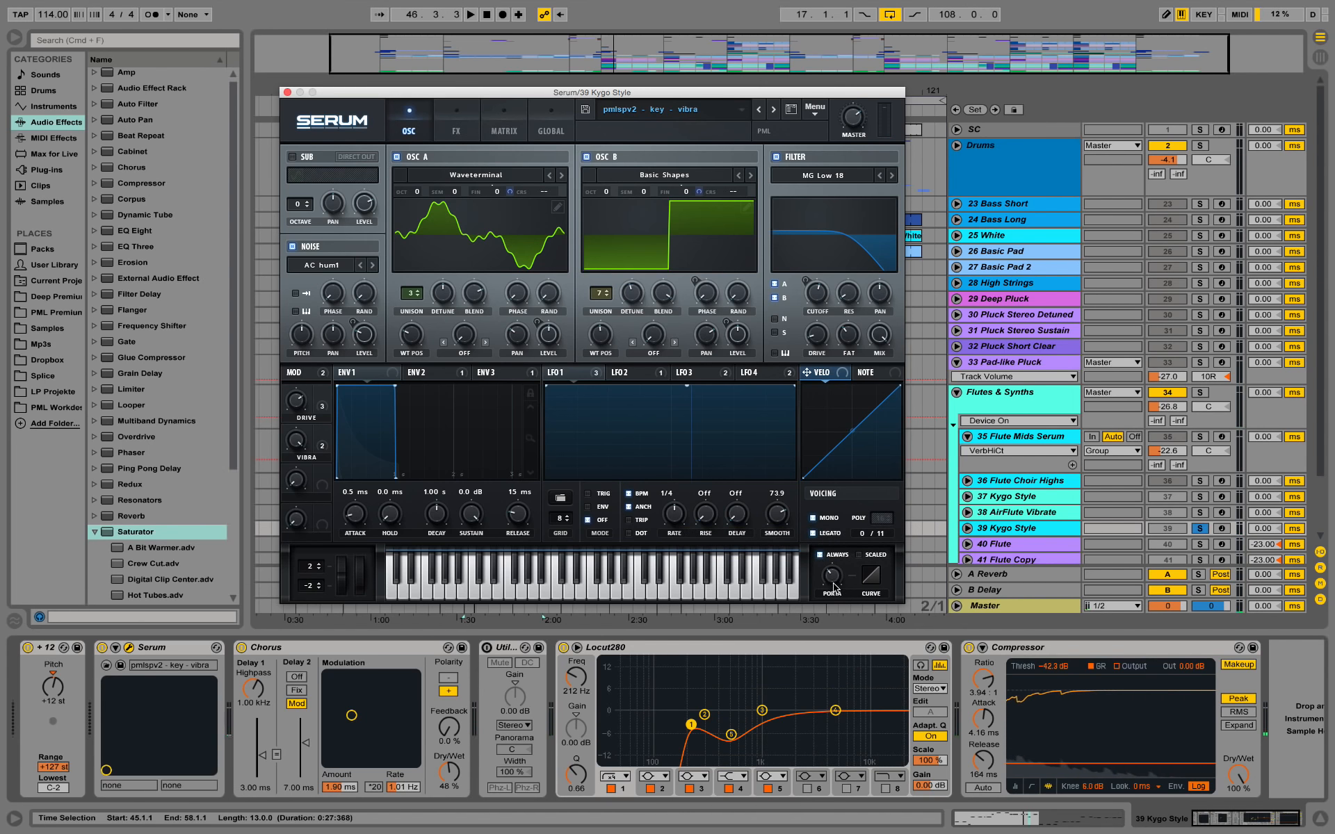
Play the Serum patch while adjusting its portamento time, trying 0 ms, then close the window and stop playback
{"action": "key", "text": "space"}
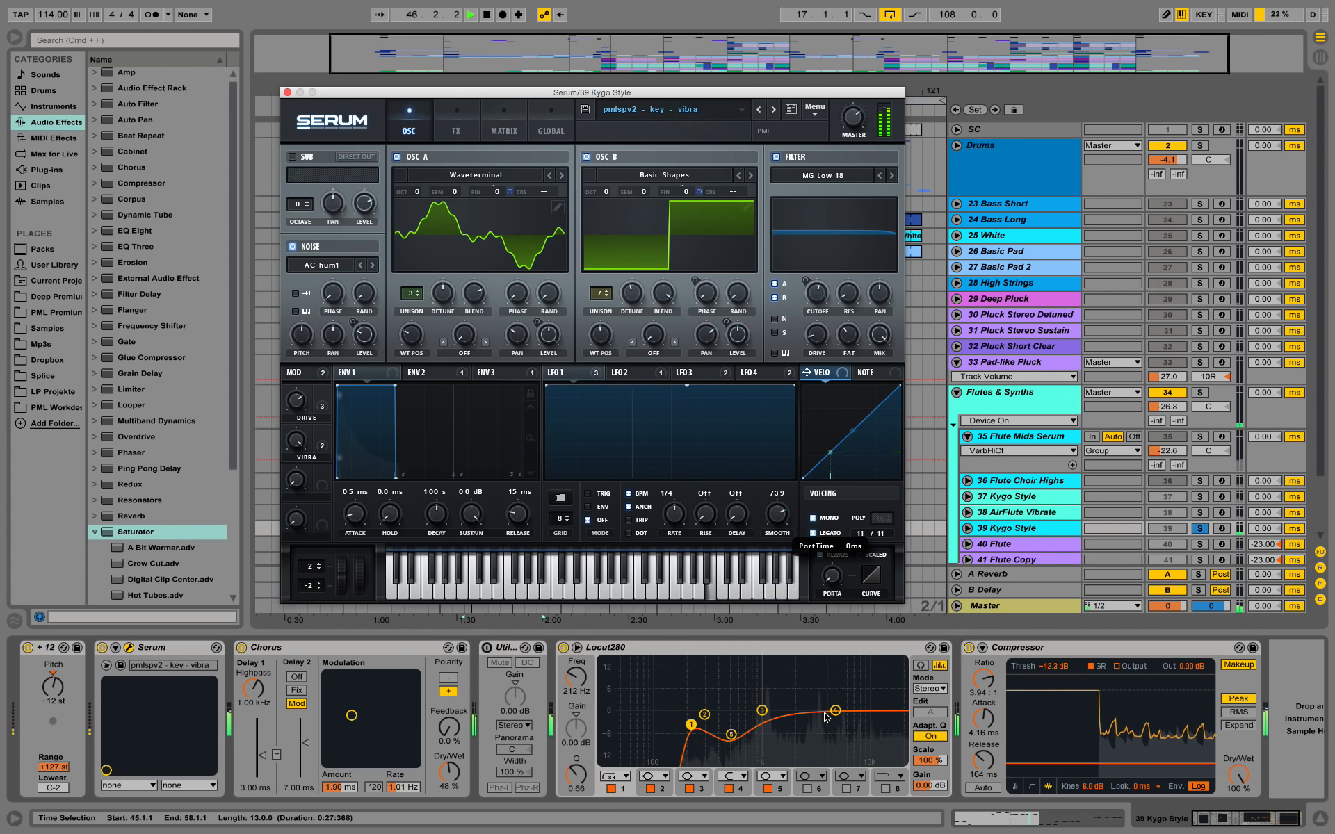
{"action": "mouse_move", "coordinate": [843, 602]}
{"action": "left_mouse_down"}
{"action": "mouse_move", "coordinate": [869, 547]}
{"action": "mouse_move", "coordinate": [855, 614]}
{"action": "left_mouse_up"}
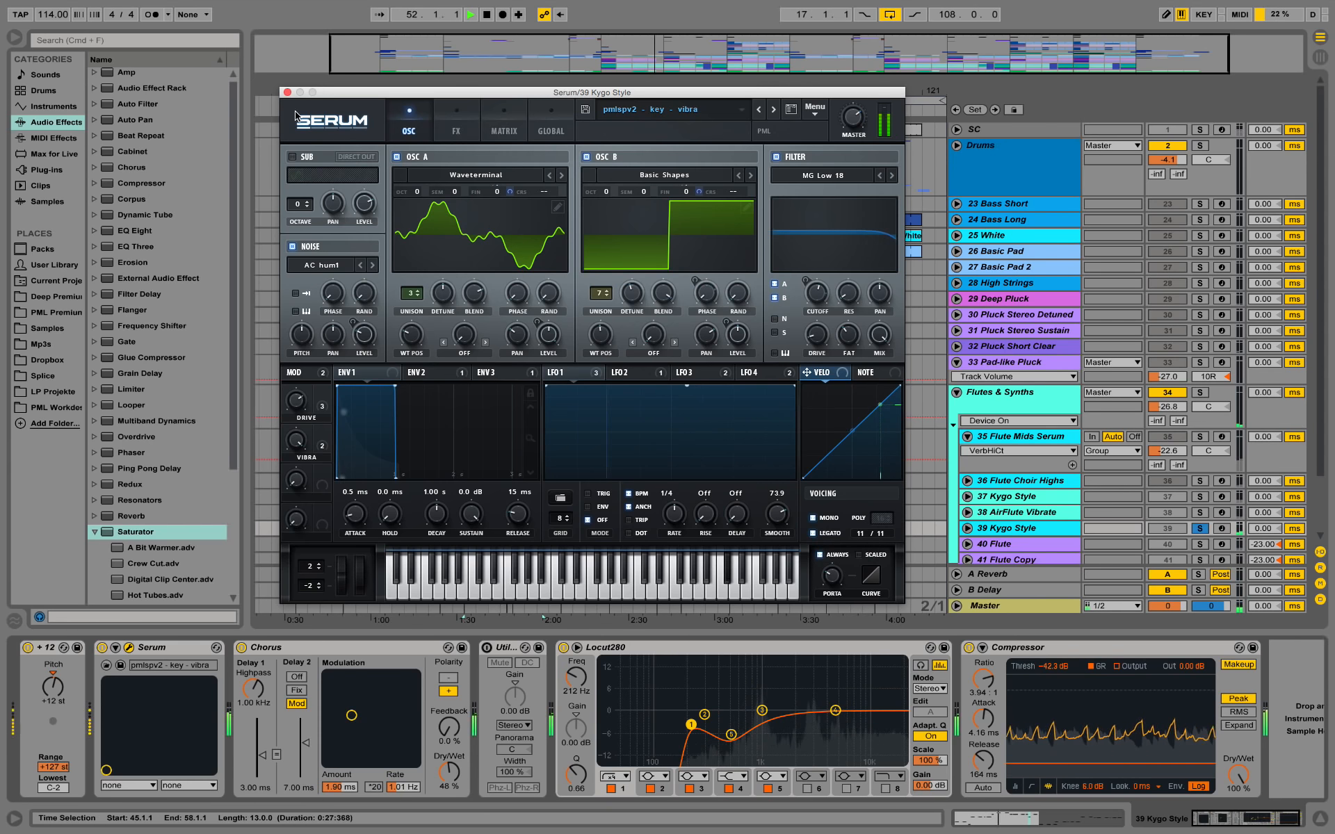
{"action": "left_click", "coordinate": [288, 92]}
{"action": "key", "text": "space"}
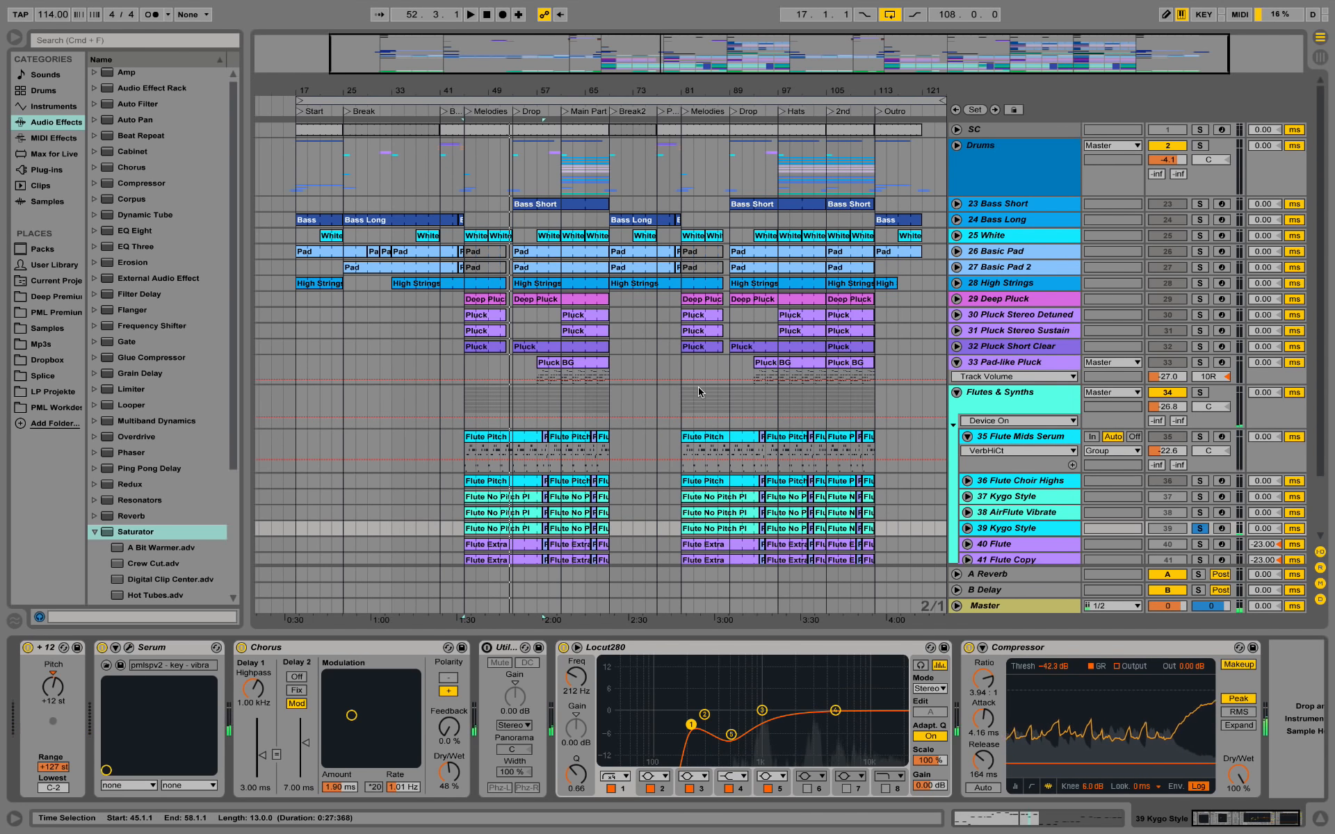
Show the device chain of 40 Flute and expand the Piccolo sounds of the Orchestral Woodwinds pack
{"action": "scroll", "coordinate": [740, 416], "scroll_direction": "down", "scroll_amount": 3}
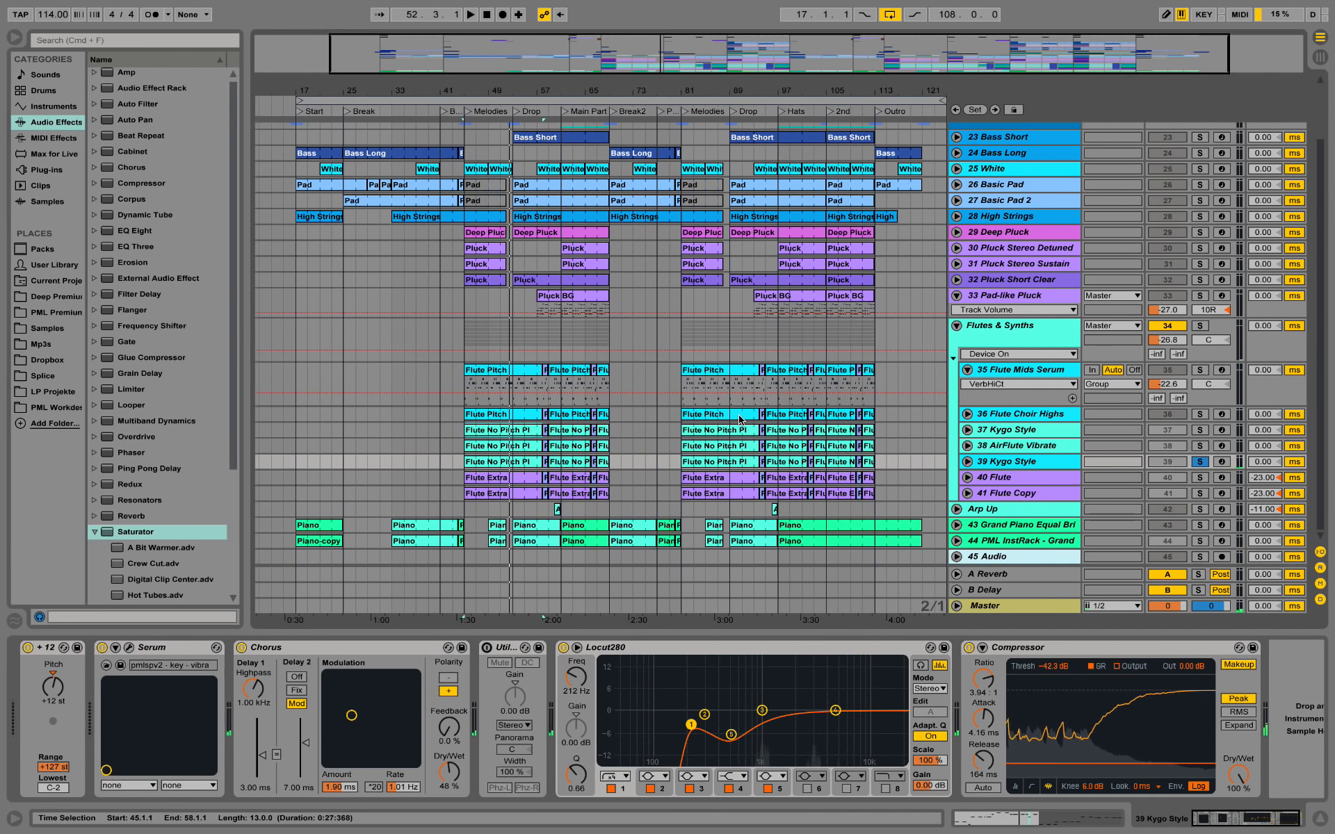
{"action": "left_click", "coordinate": [1026, 480]}
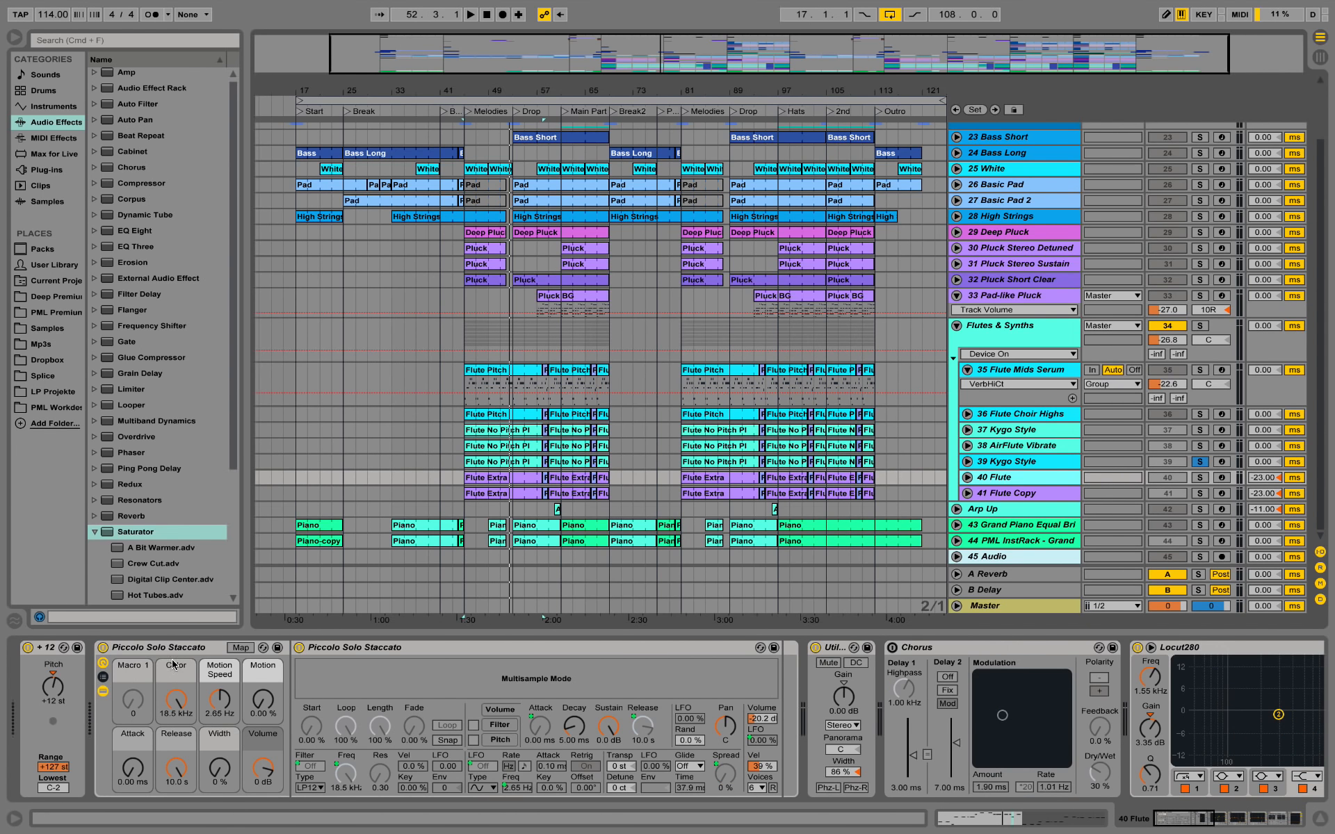
{"action": "left_click", "coordinate": [42, 249]}
{"action": "left_click", "coordinate": [93, 345]}
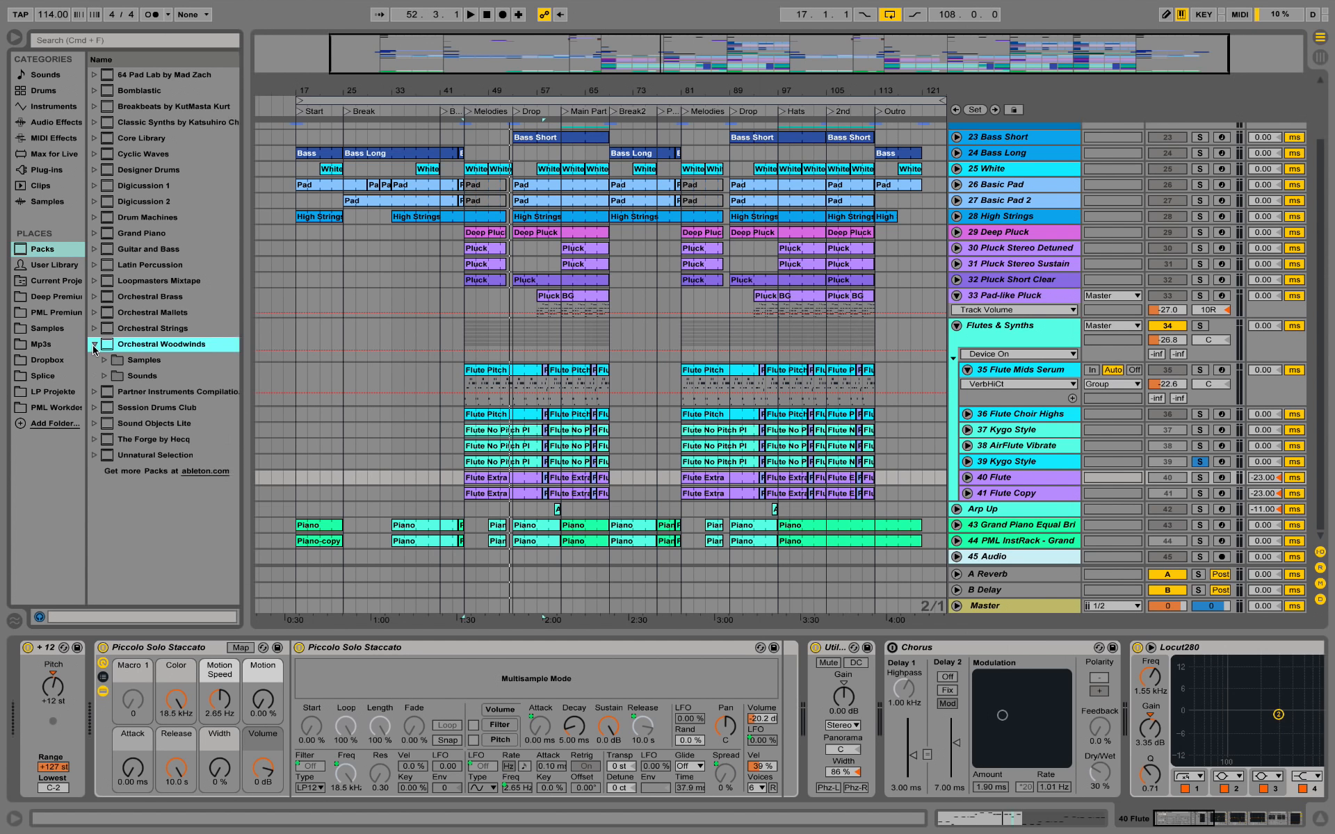
{"action": "left_click", "coordinate": [120, 380]}
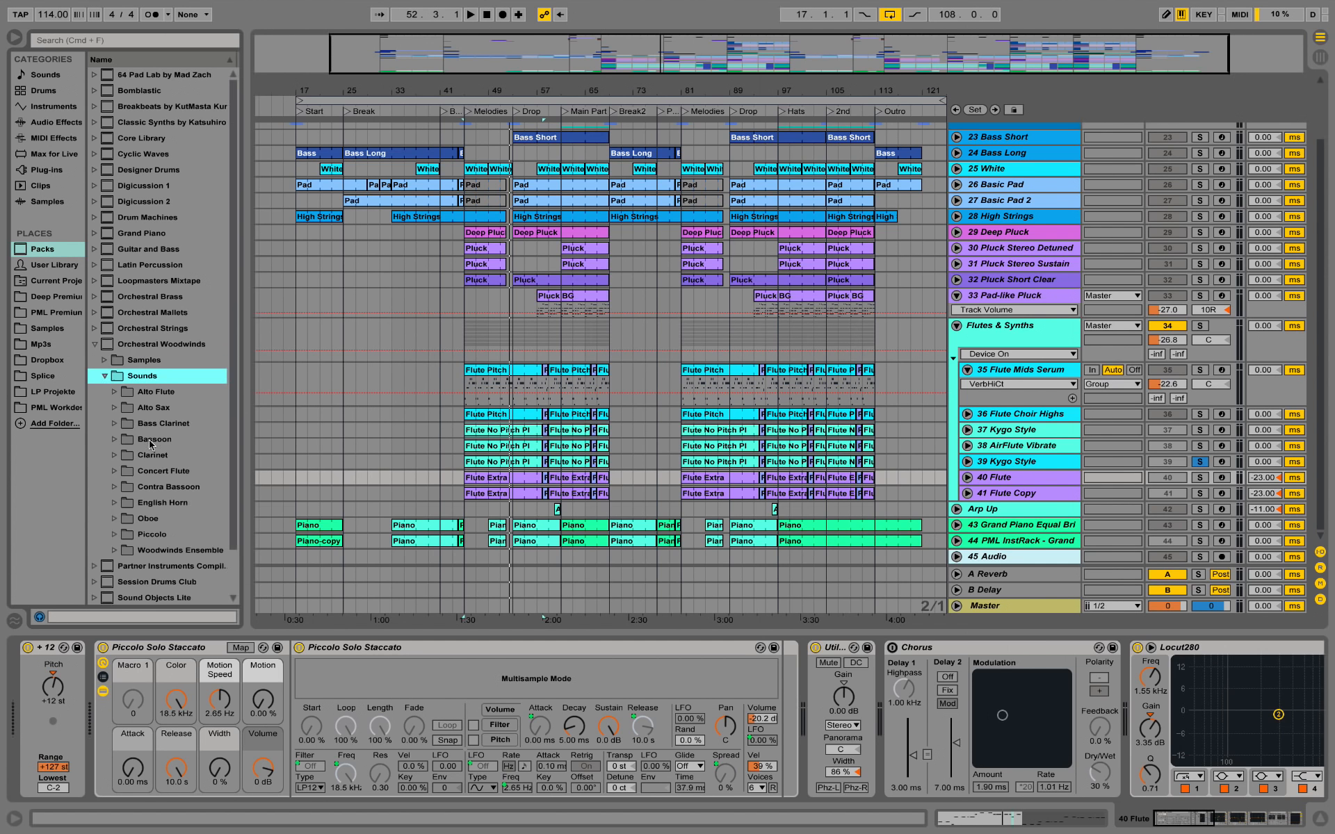
{"action": "scroll", "coordinate": [160, 435], "scroll_direction": "down", "scroll_amount": 3}
{"action": "left_click", "coordinate": [114, 485]}
Widen the browser and preview Piccolo presets: Section Legato Vibrato, Section Legato, Solo Staccato, Solo Legato, Solo Legato Vibrato and Piccolo Solo
{"action": "left_click", "coordinate": [179, 502]}
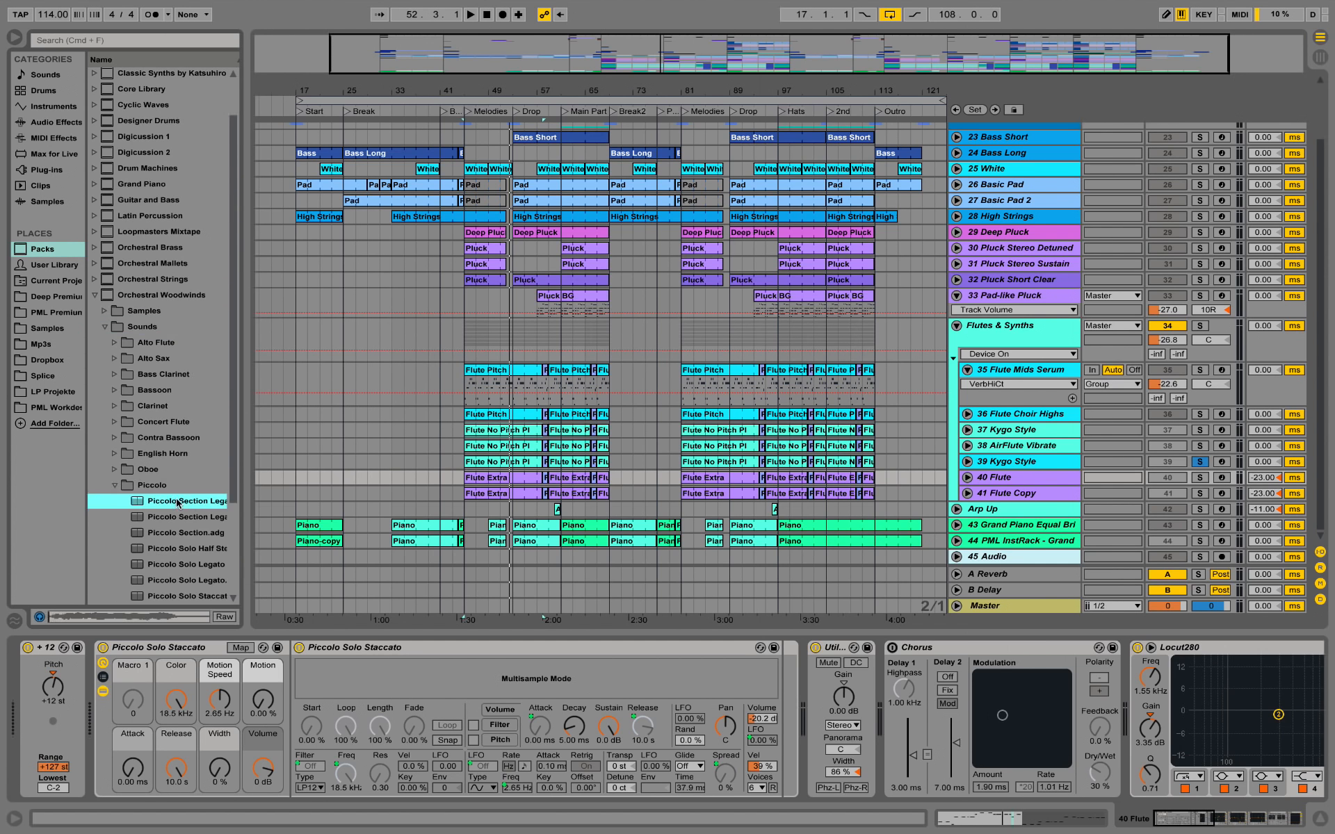
{"action": "left_click", "coordinate": [197, 522]}
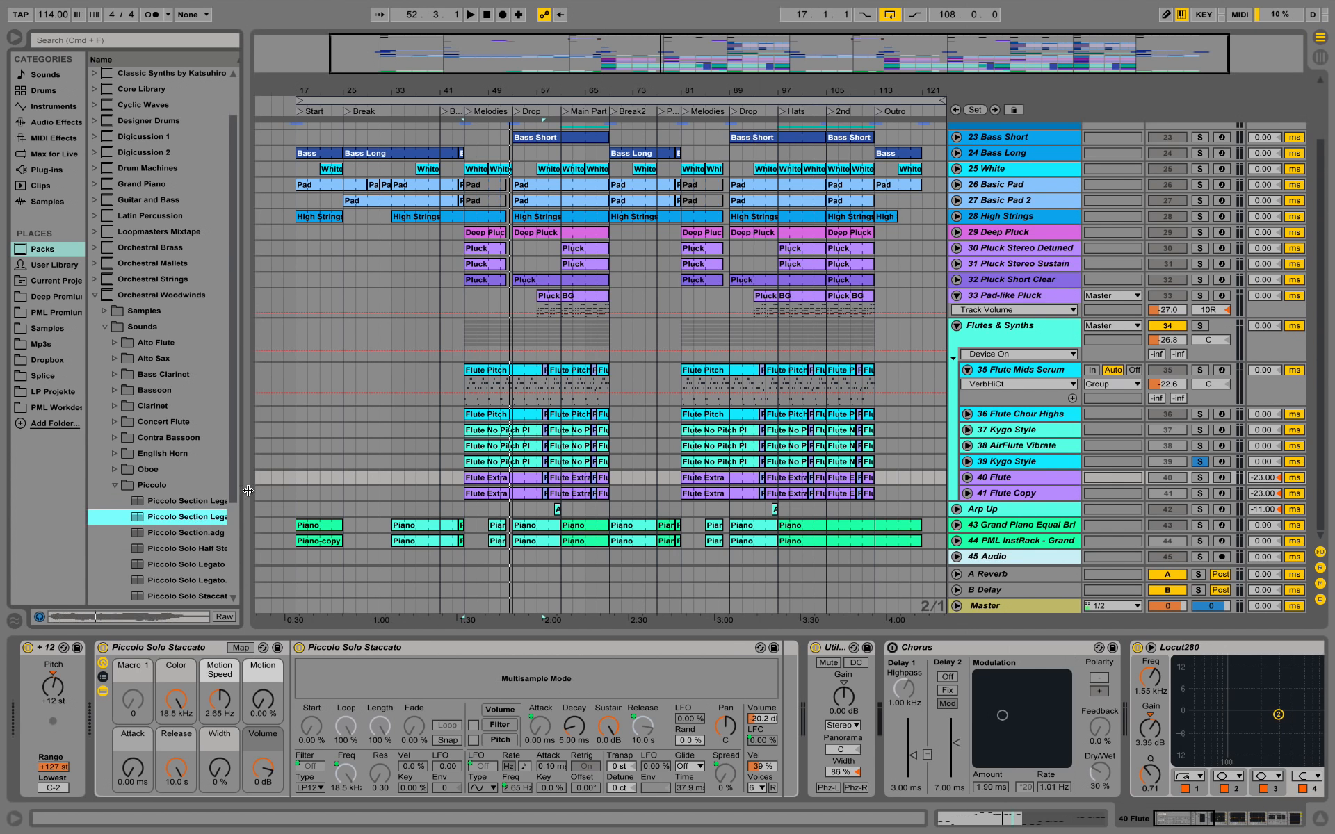
{"action": "left_click_drag", "start_coordinate": [248, 491], "coordinate": [331, 491]}
{"action": "scroll", "coordinate": [263, 494], "scroll_direction": "down", "scroll_amount": 8}
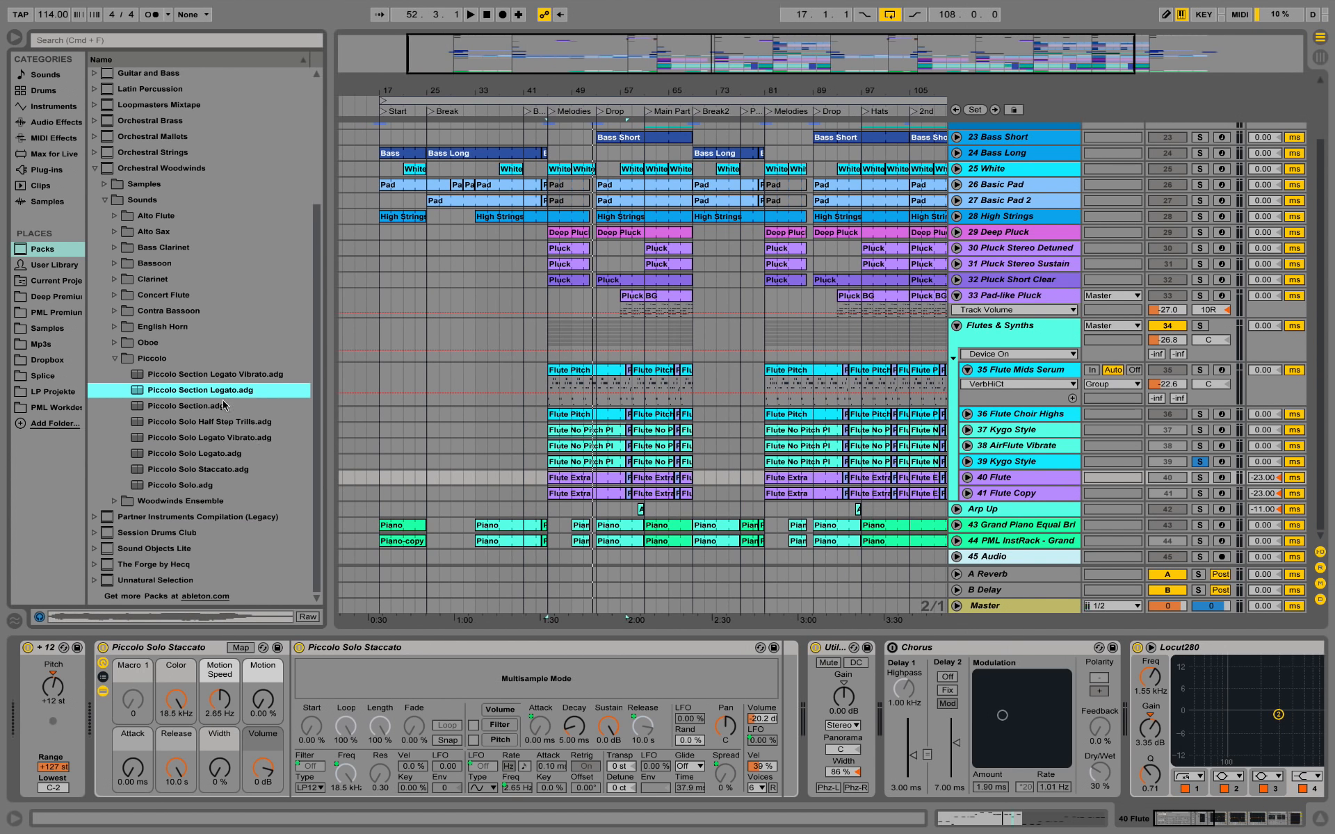
{"action": "left_click", "coordinate": [216, 470]}
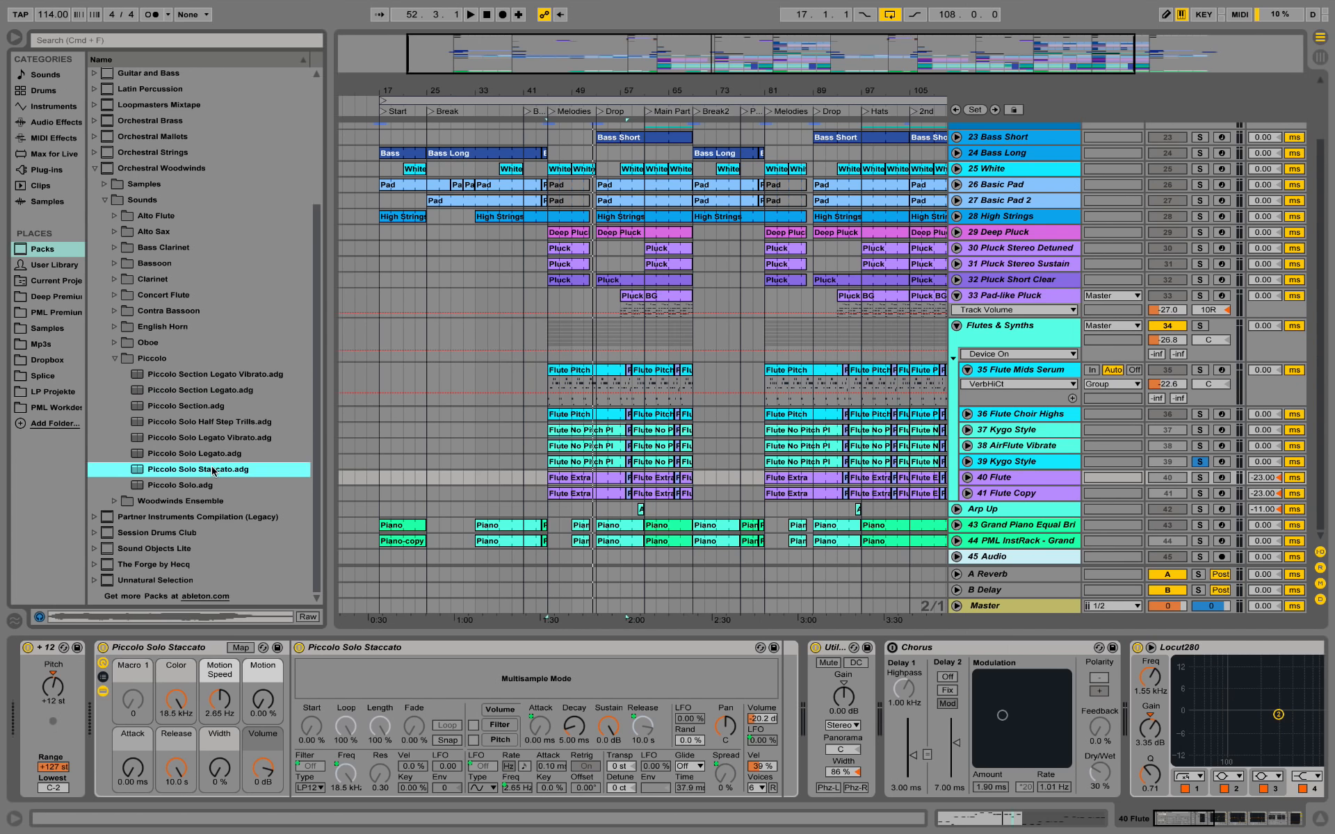
{"action": "left_click", "coordinate": [217, 453]}
{"action": "left_click", "coordinate": [223, 440]}
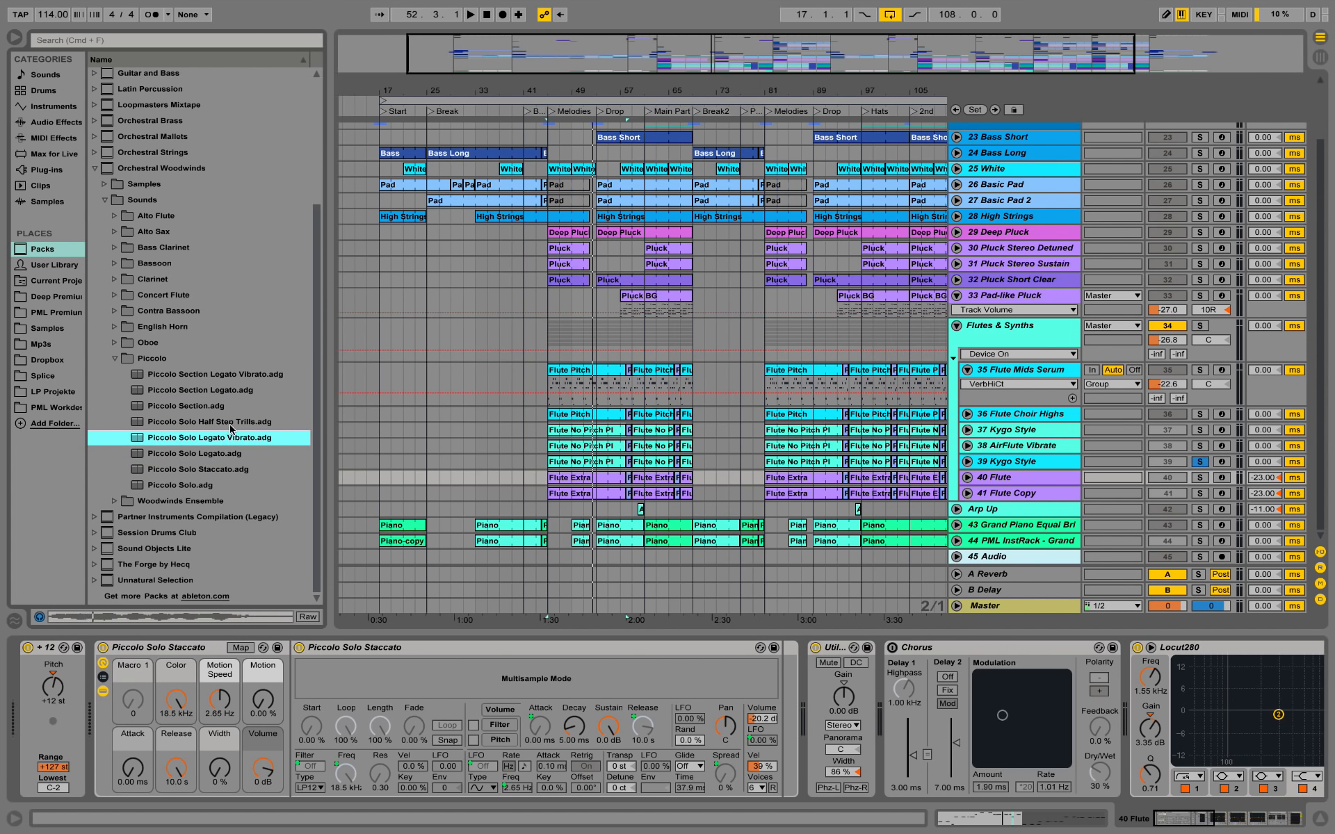
{"action": "left_click", "coordinate": [178, 485]}
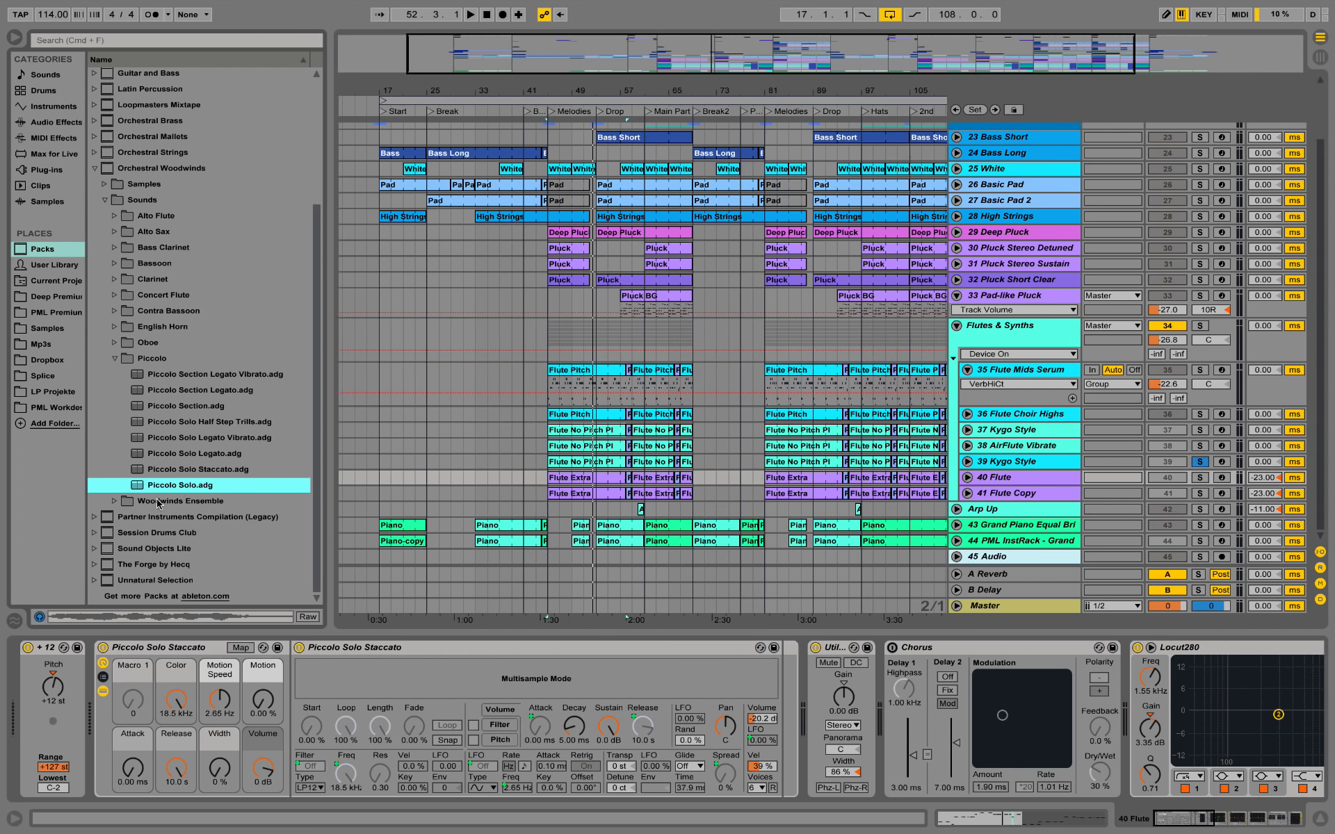
Preview the Piccolo Solo Staccato, Piccolo Solo Legato and Piccolo Solo Legato Vibrato presets
{"action": "left_click", "coordinate": [221, 470]}
{"action": "left_click", "coordinate": [221, 456]}
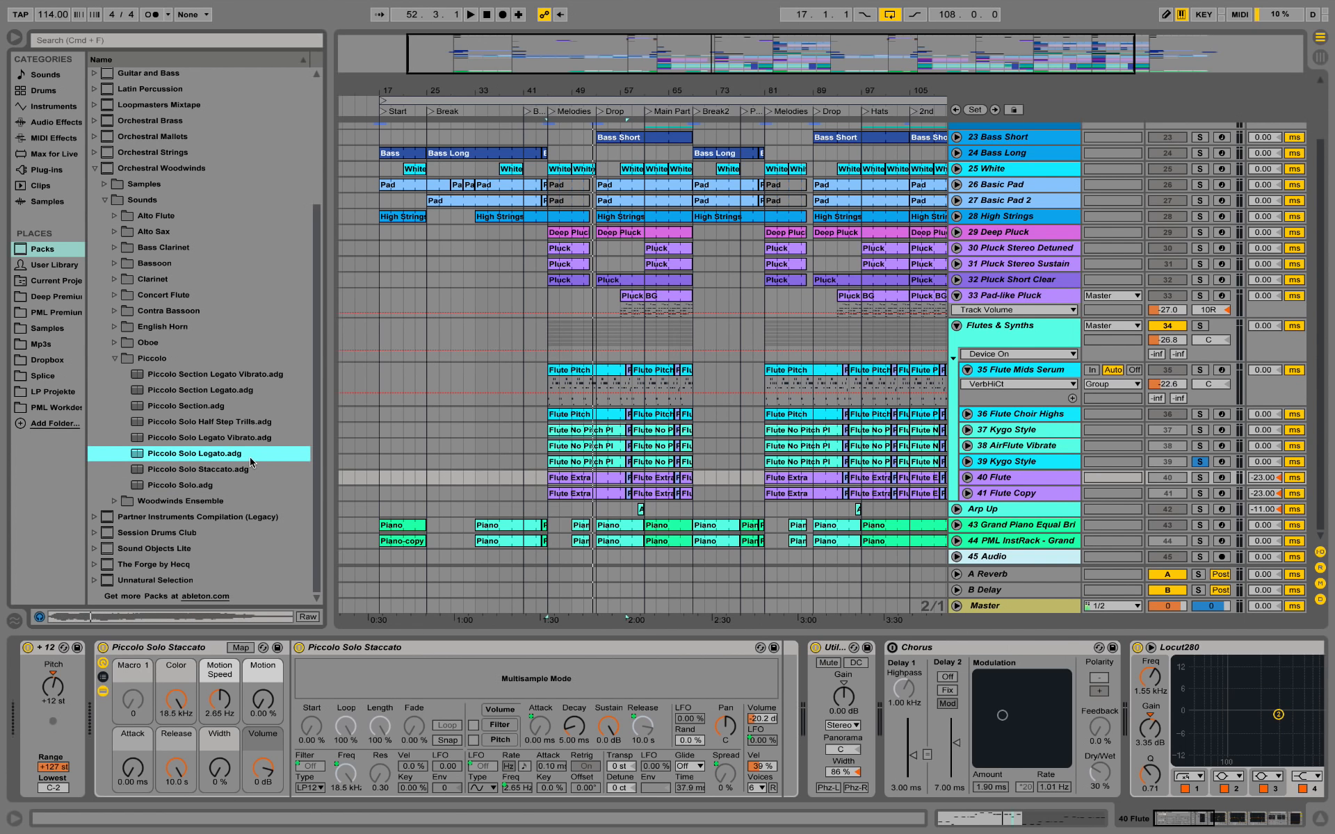
{"action": "left_click", "coordinate": [220, 439]}
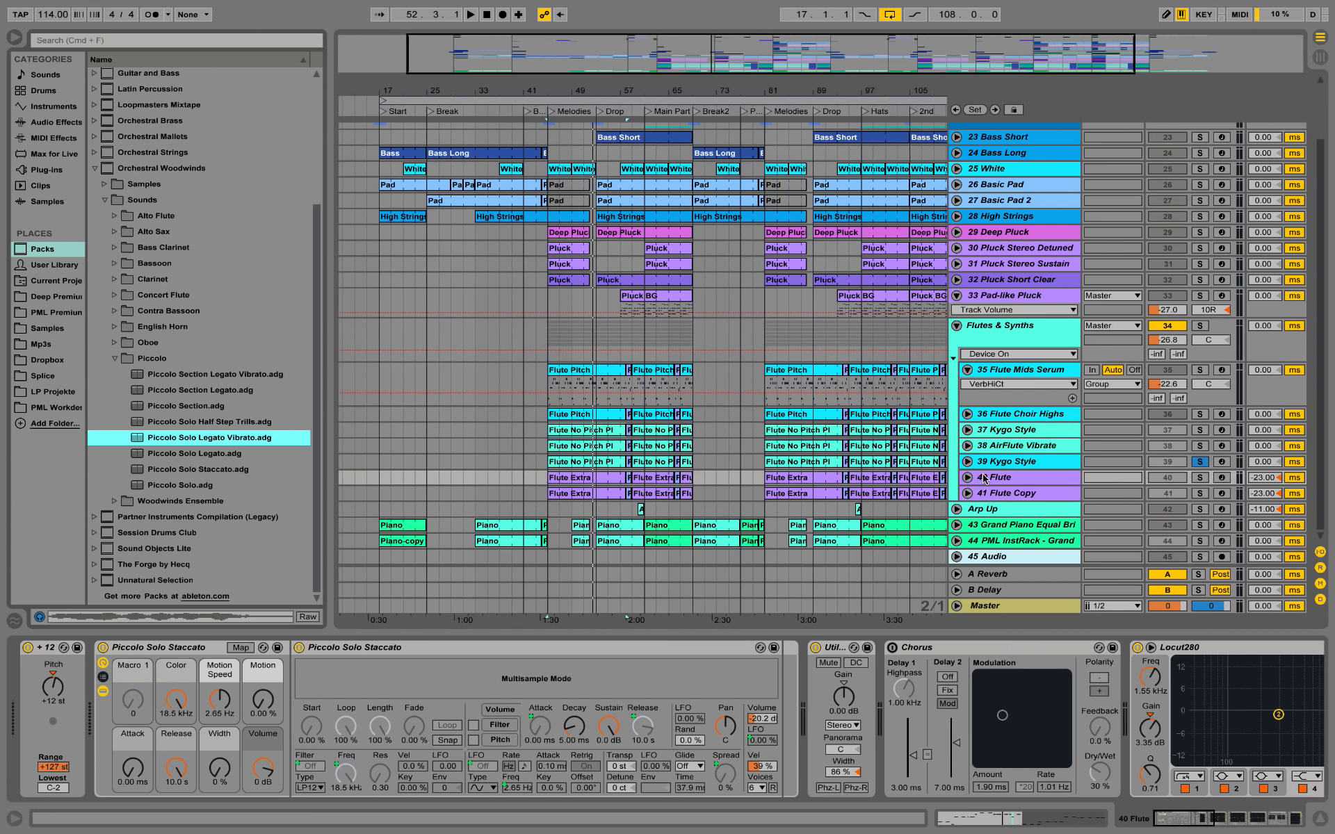
Move the solo from 39 Kygo Style to 40 Flute, play its Melodies part, and switch the solo off
{"action": "left_click", "coordinate": [1201, 461]}
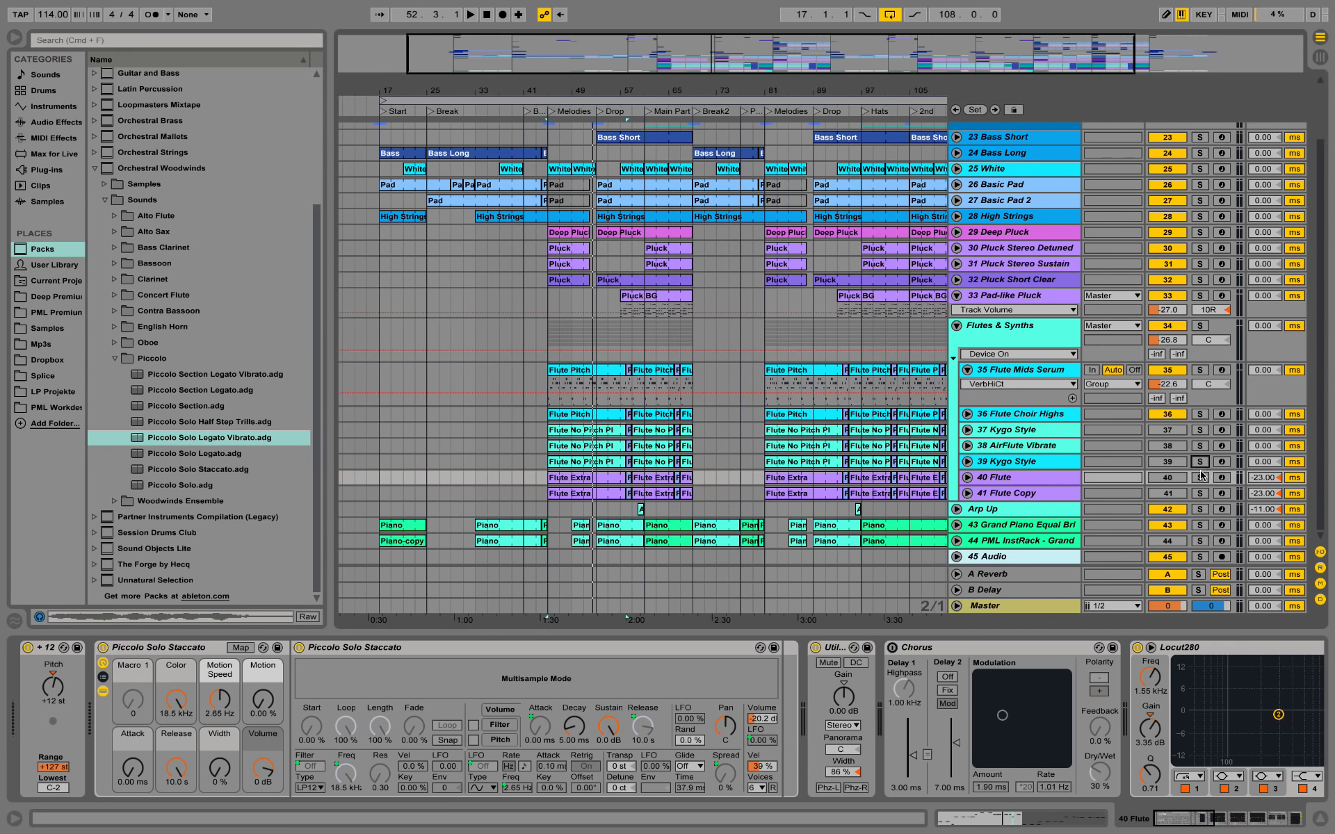
{"action": "left_click", "coordinate": [1201, 477]}
{"action": "left_click", "coordinate": [1075, 479]}
{"action": "key", "text": "space"}
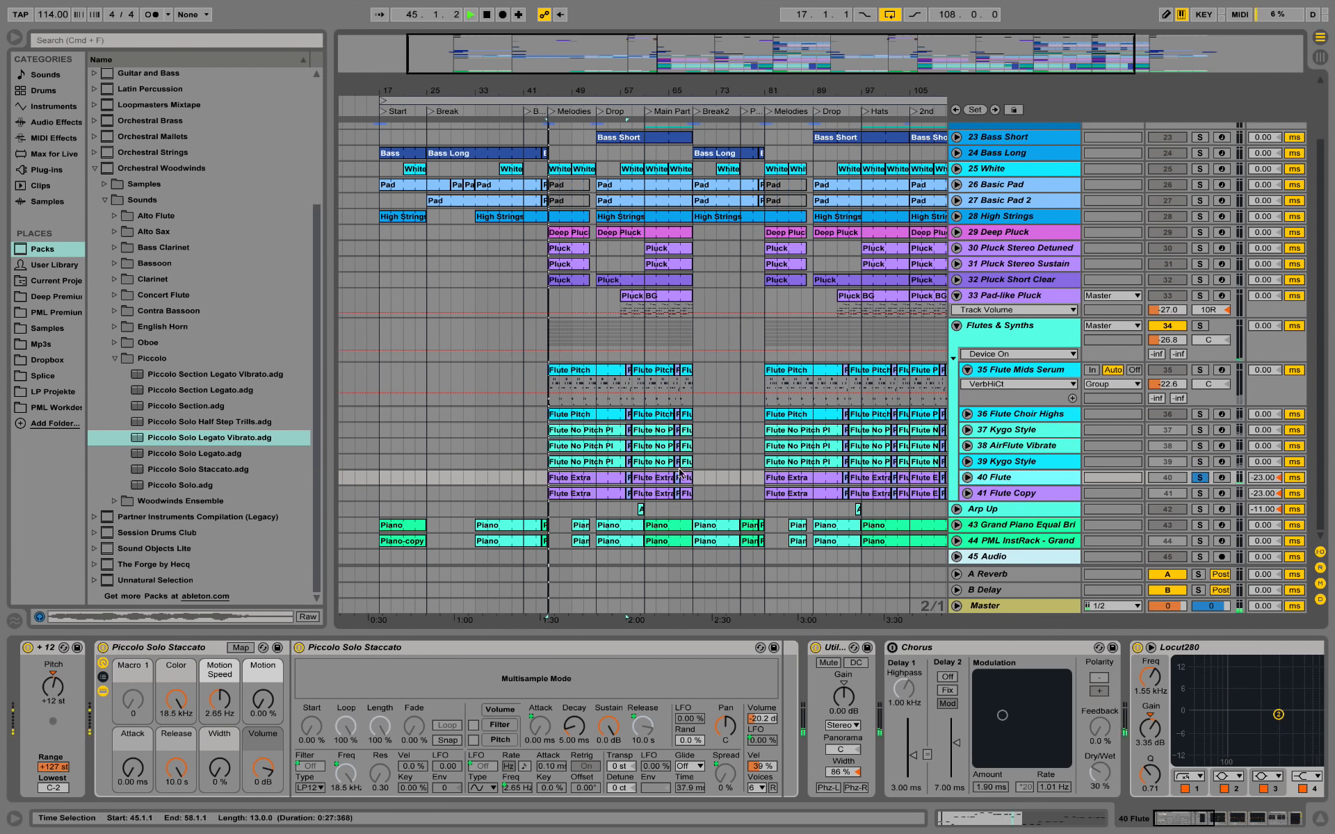
{"action": "double_click", "coordinate": [578, 480]}
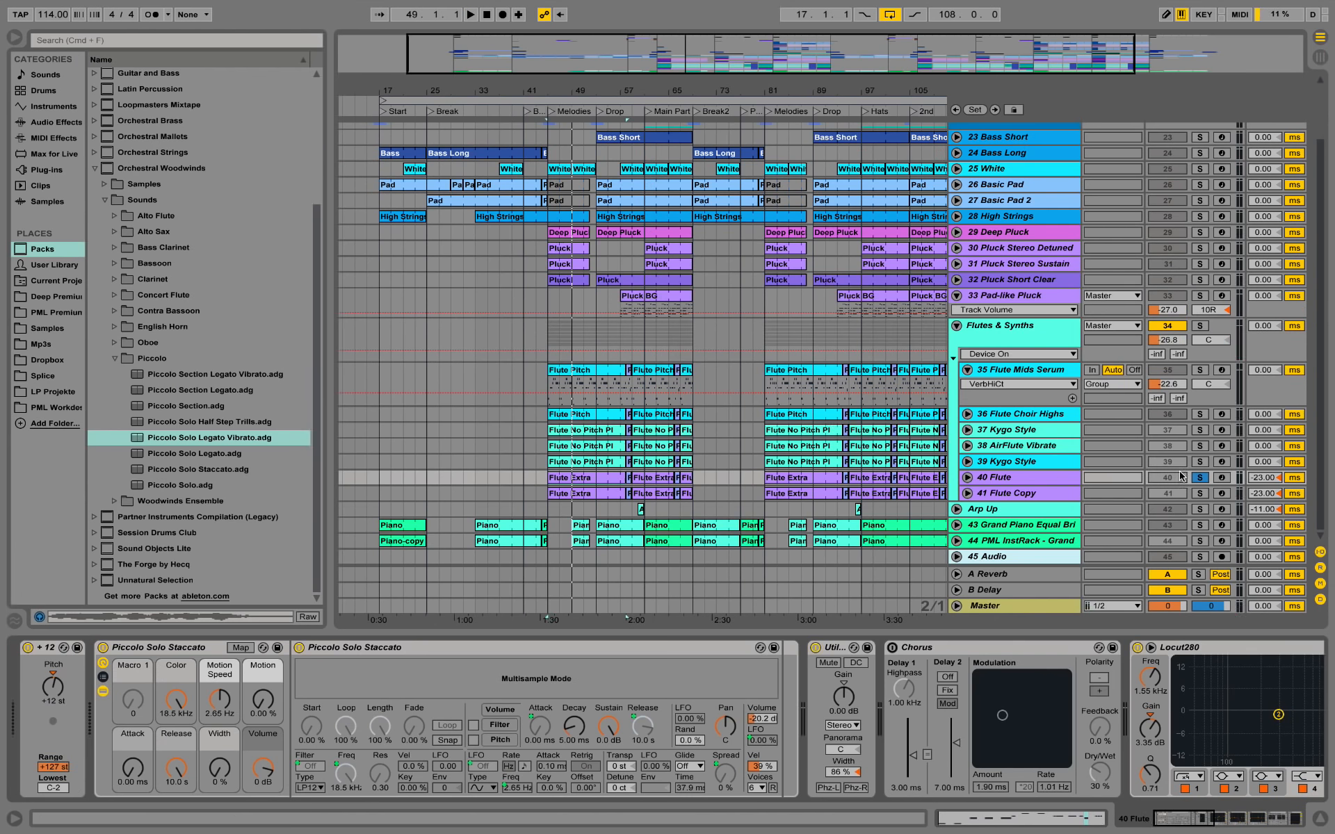
{"action": "left_click", "coordinate": [1201, 478]}
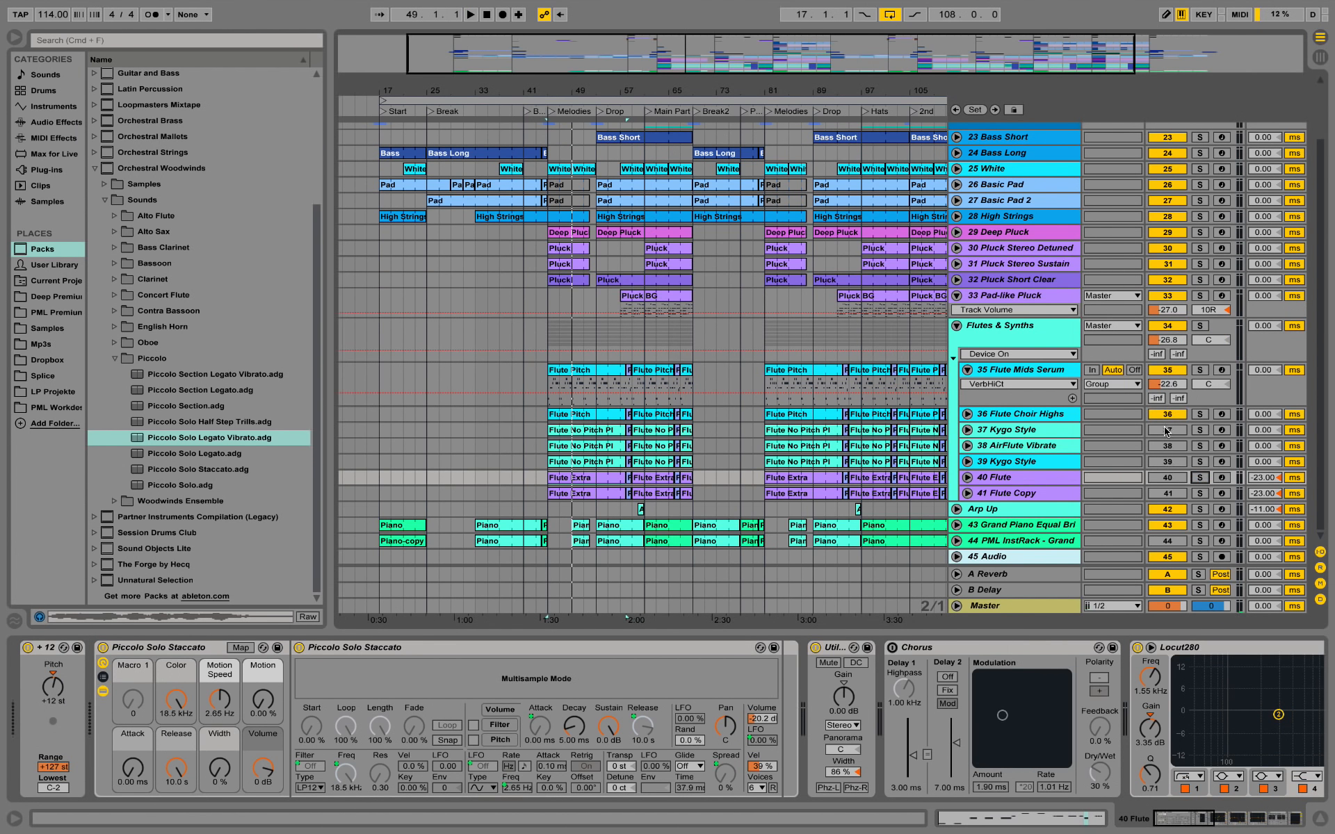
Show the device chain of 41 Flute Copy, audition the track soloed, and switch its solo off
{"action": "left_click", "coordinate": [1040, 493]}
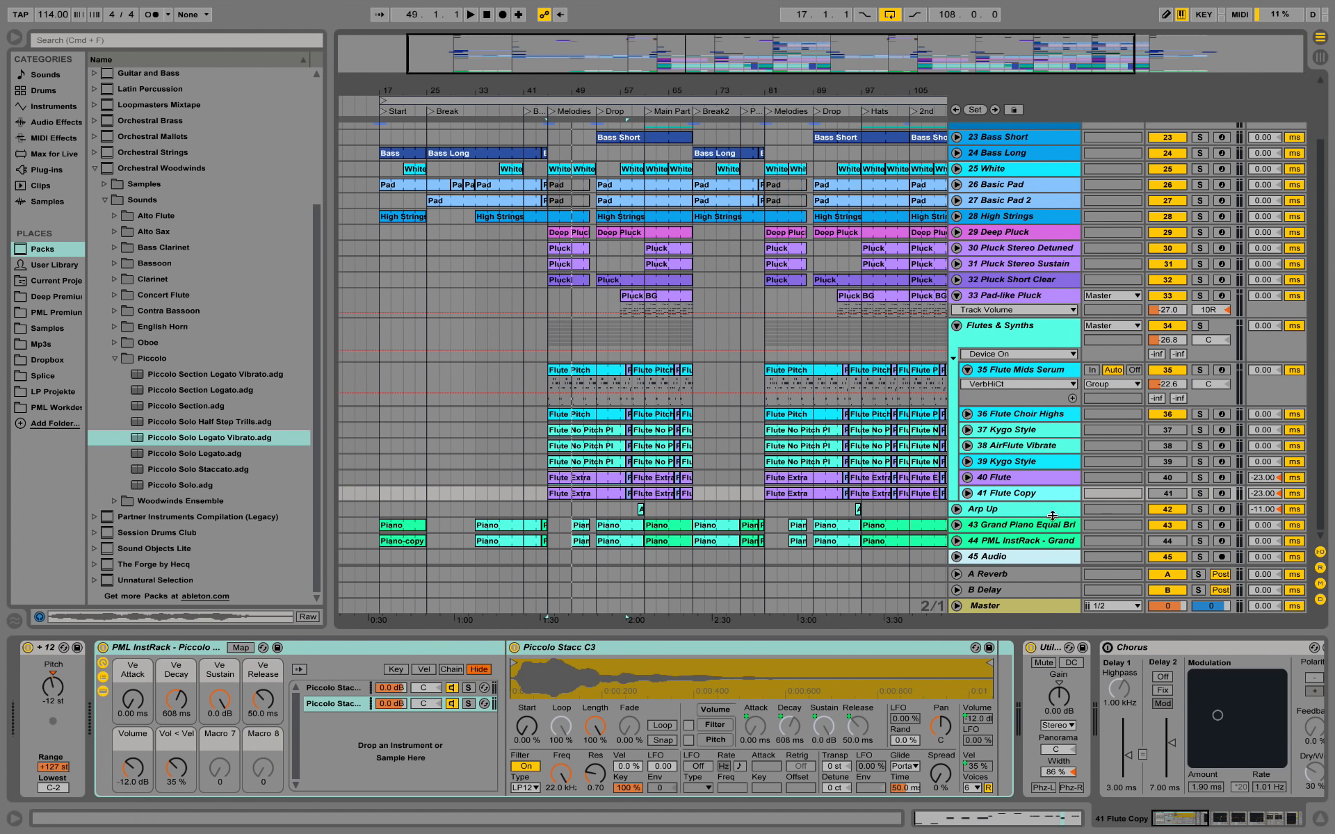
{"action": "left_click", "coordinate": [1199, 493]}
{"action": "key", "text": "space"}
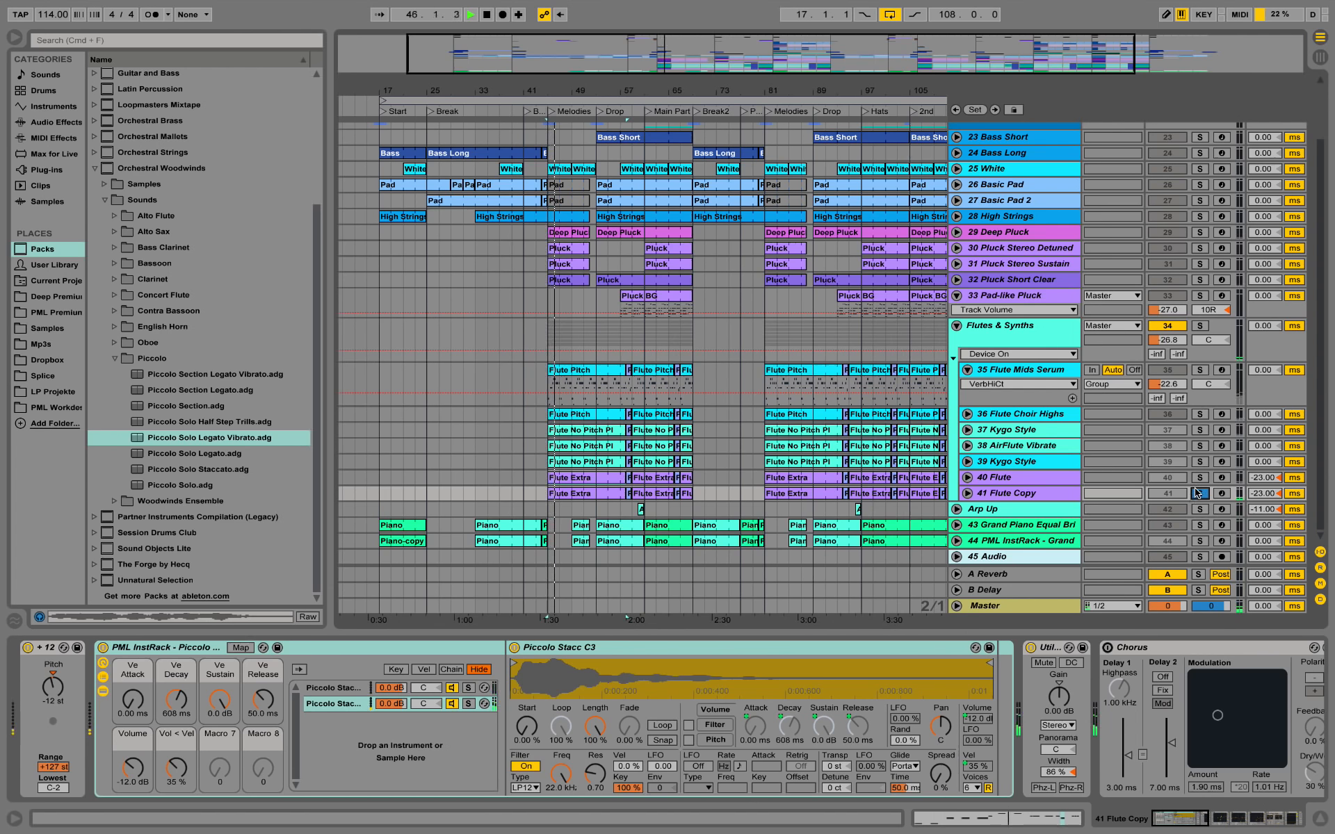
{"action": "key", "text": "space"}
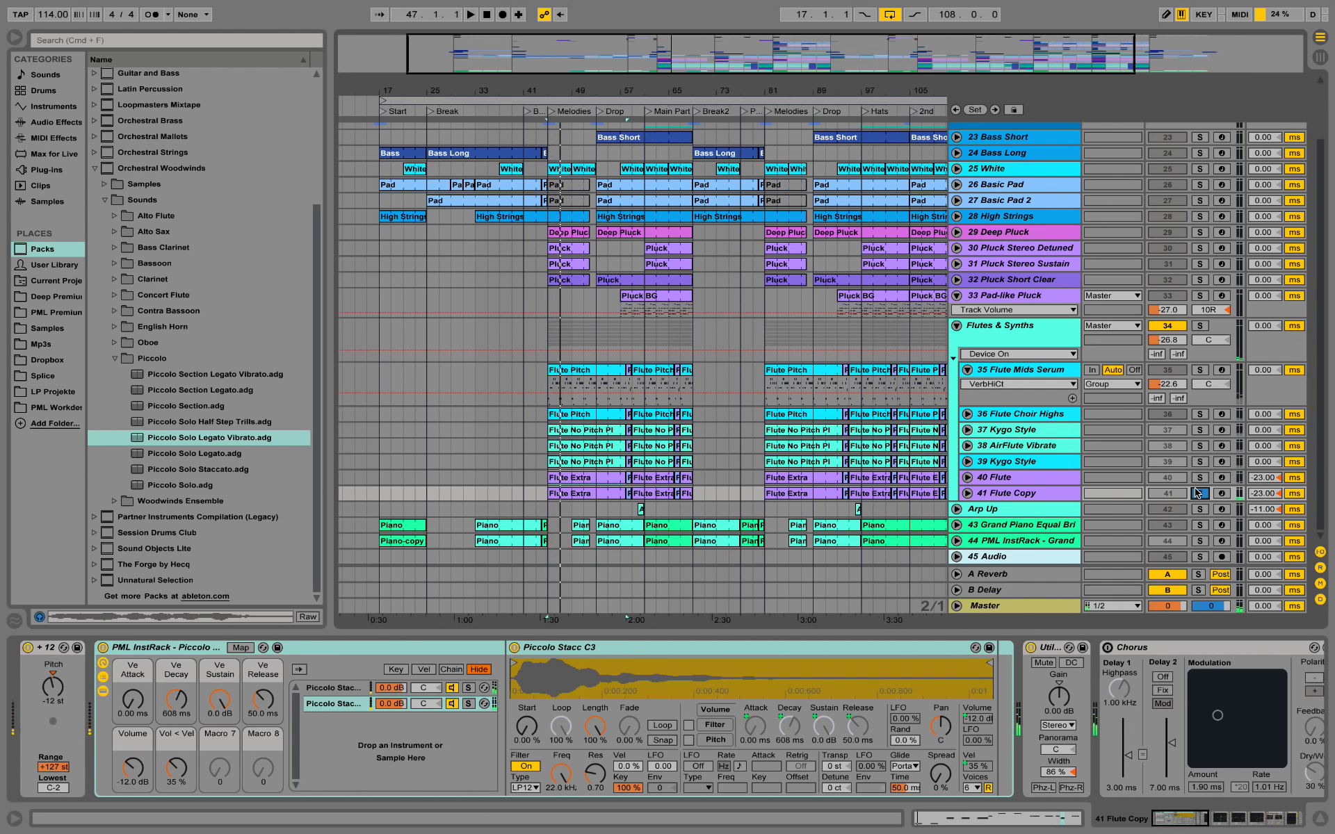
{"action": "left_click", "coordinate": [1198, 494]}
Reactivate the flute layers 37 Kygo Style through 40 Flute, fold 35 Flute Mids Serum, and start playback
{"action": "left_click", "coordinate": [1163, 431]}
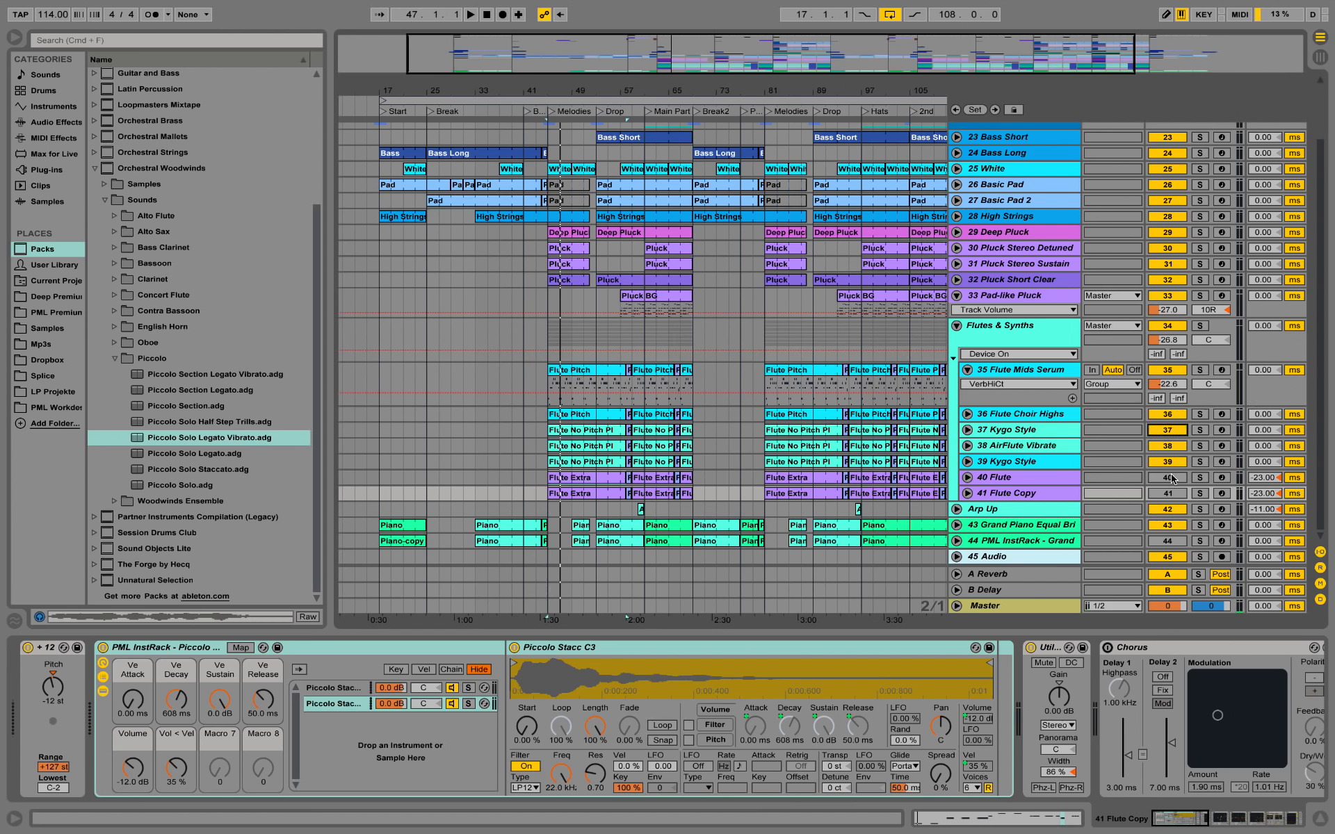
{"action": "left_click", "coordinate": [1169, 477]}
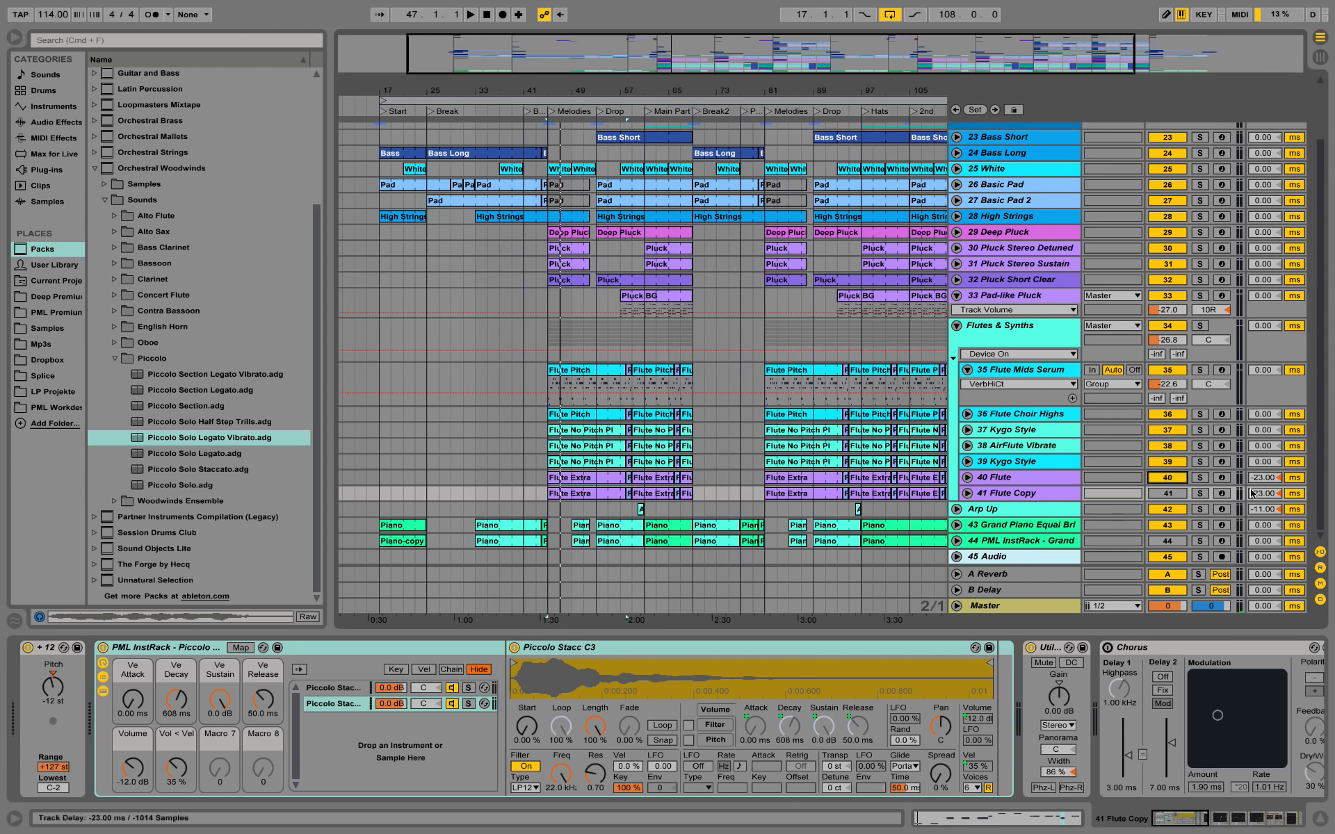
{"action": "left_click", "coordinate": [966, 374]}
{"action": "key", "text": "space"}
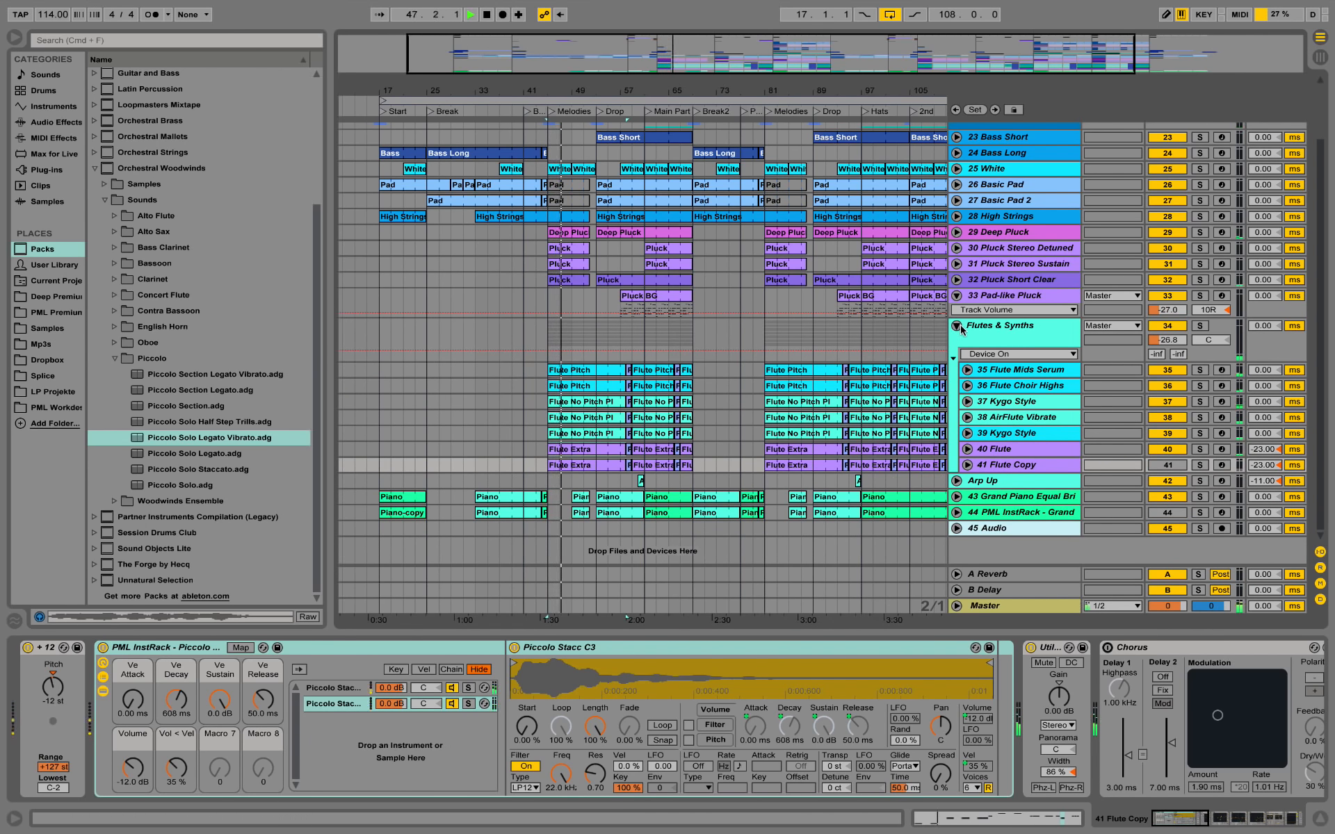
Fold the effects ahead of the Compressor on the Flutes & Synths group, and group the chain into an Audio Effect Rack
{"action": "left_click", "coordinate": [1014, 332]}
{"action": "key", "text": "space"}
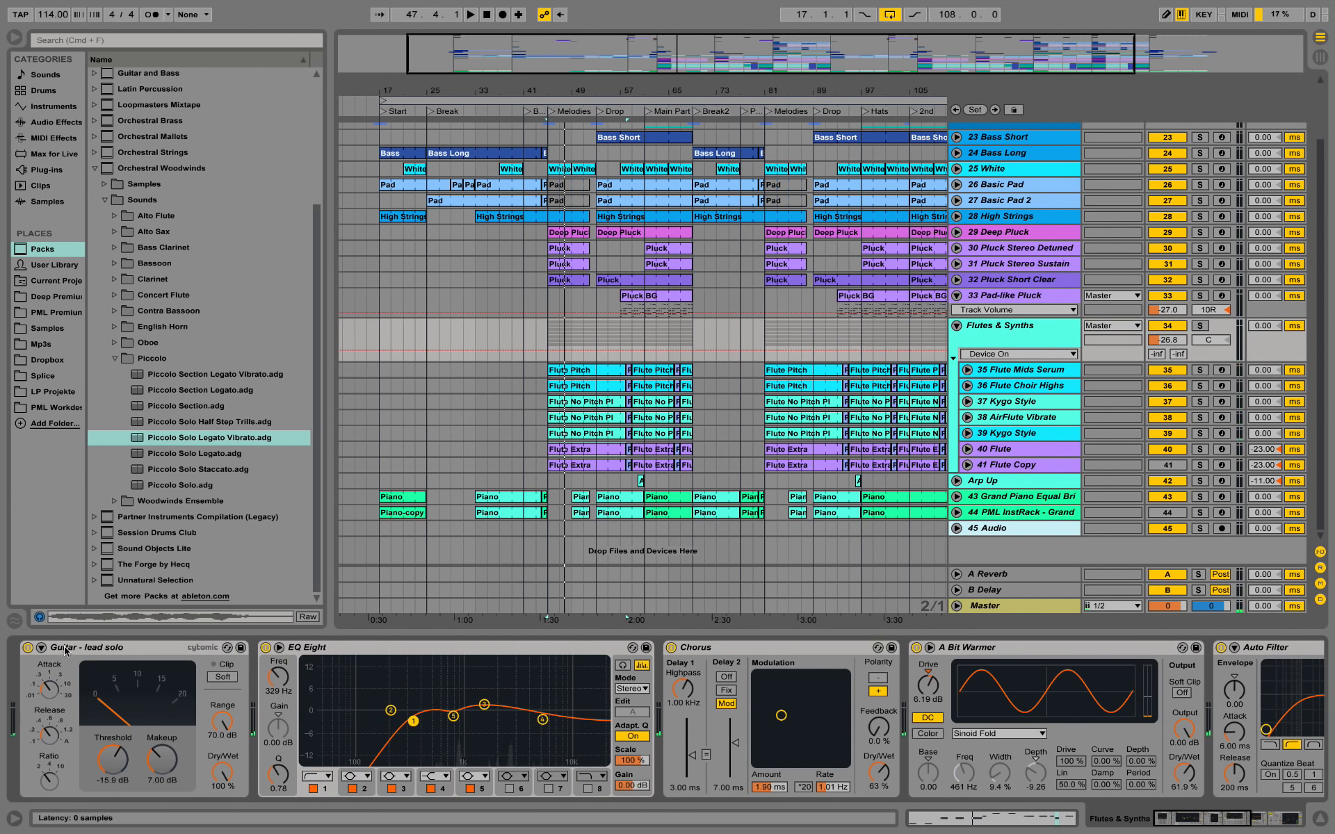
{"action": "double_click", "coordinate": [86, 649]}
{"action": "double_click", "coordinate": [101, 649]}
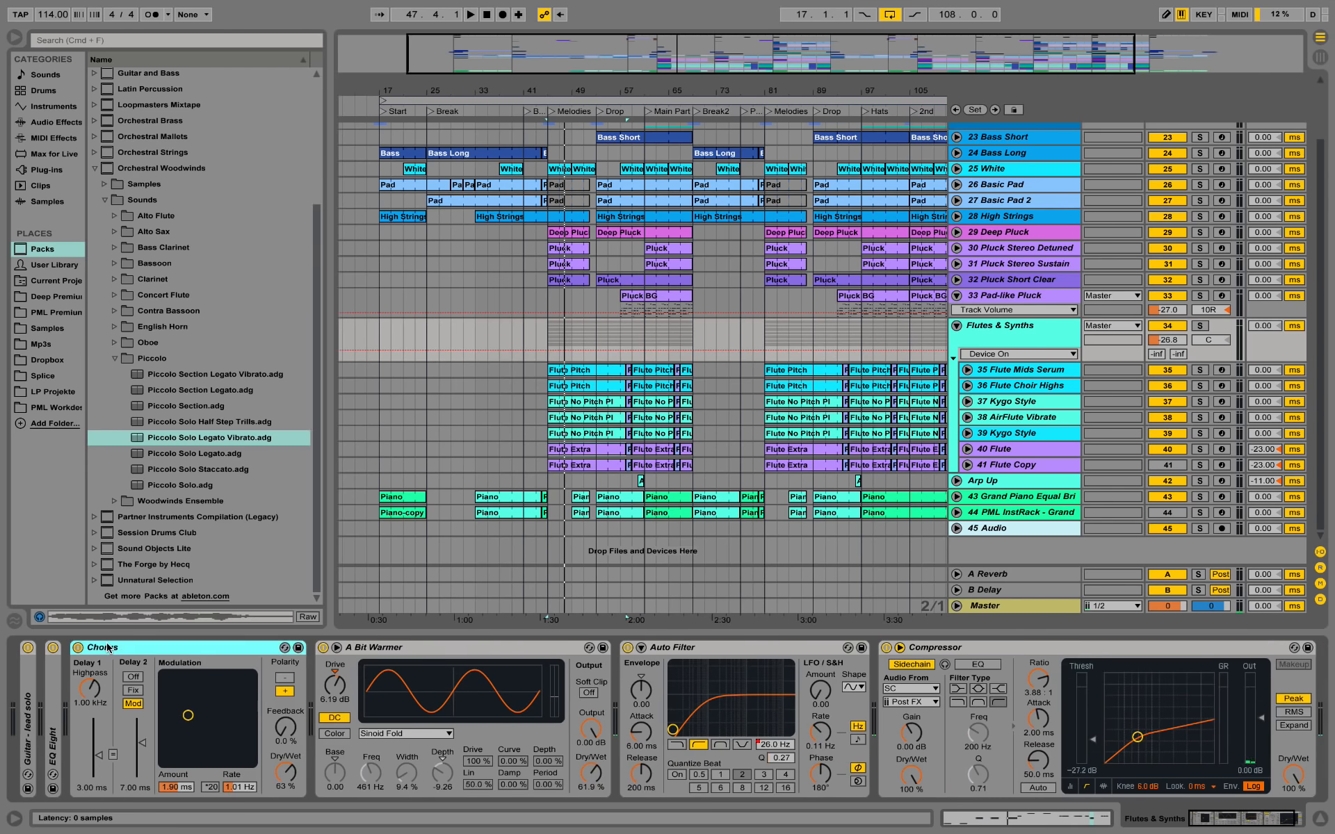
{"action": "double_click", "coordinate": [115, 649]}
{"action": "double_click", "coordinate": [139, 649]}
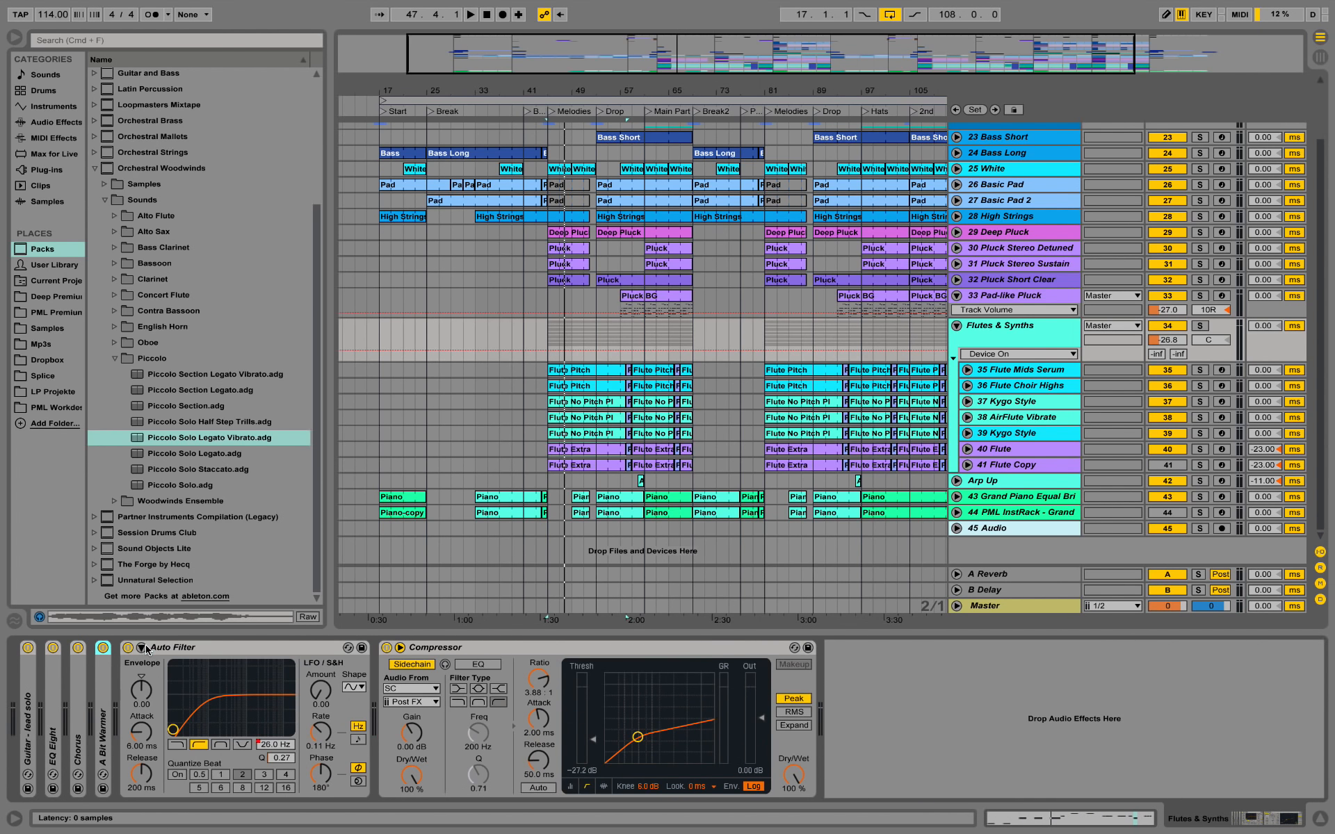
{"action": "double_click", "coordinate": [188, 648]}
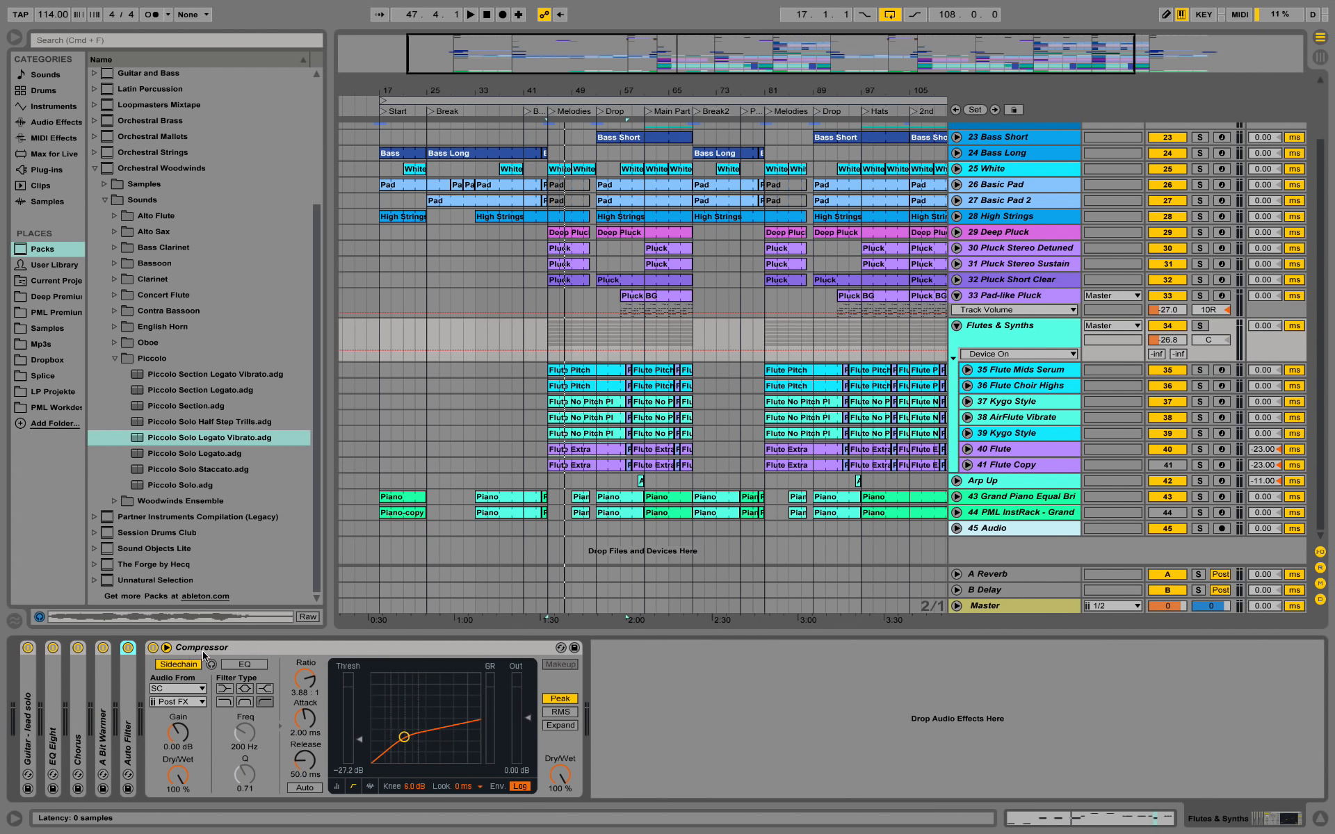
{"action": "right_click", "coordinate": [188, 651]}
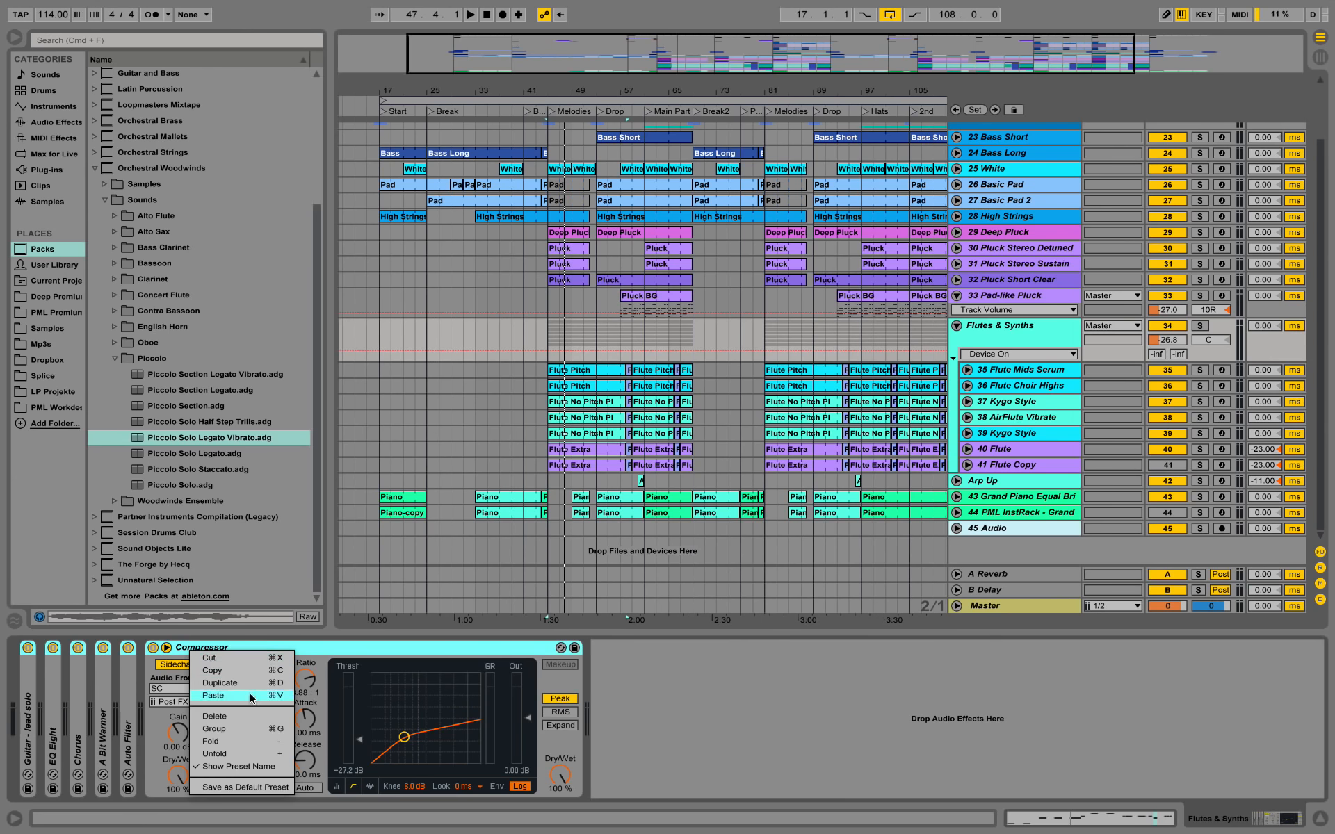
{"action": "left_click", "coordinate": [216, 728]}
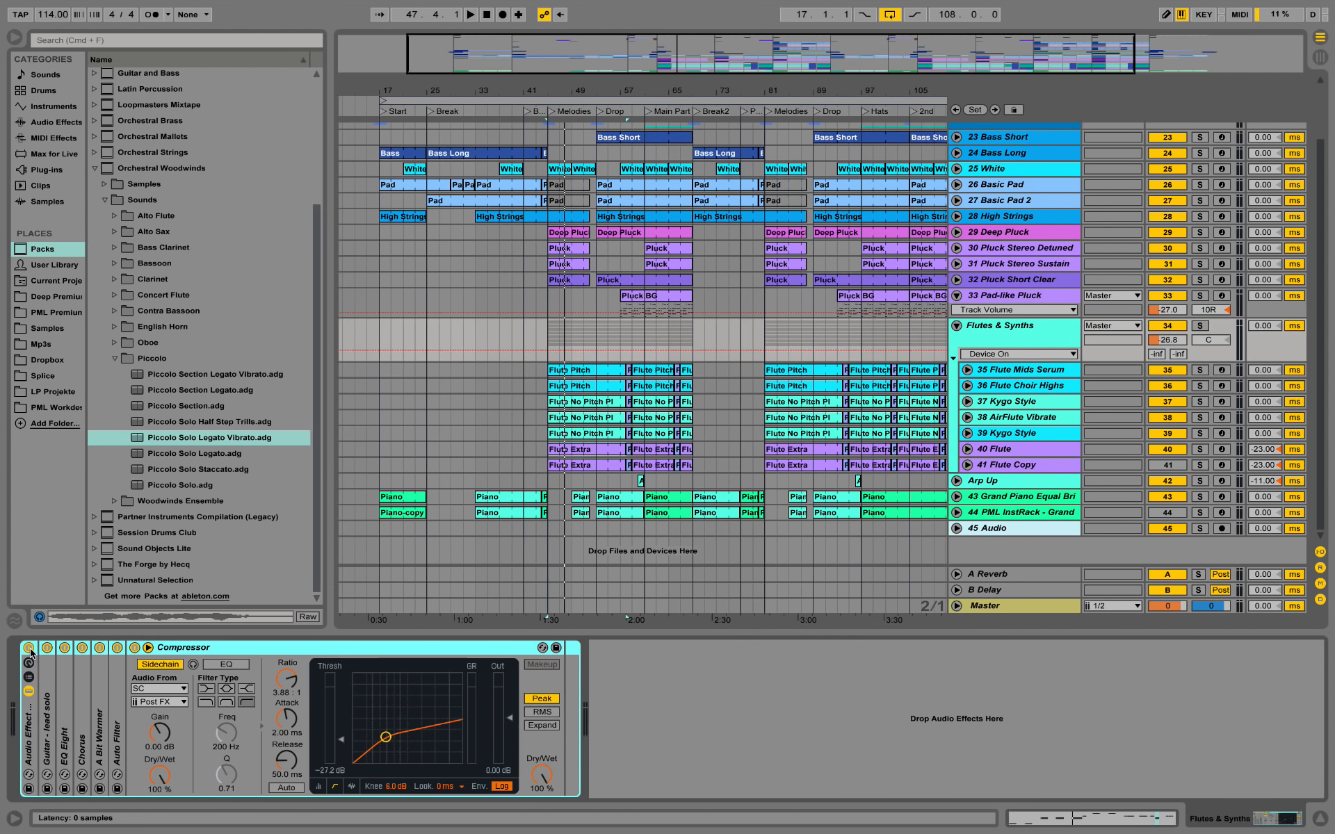
Audition Flutes & Synths with the effect rack bypassed, trying a volume of -13.5 dB, undo that volume, and replay with the rack on
{"action": "key", "text": "space"}
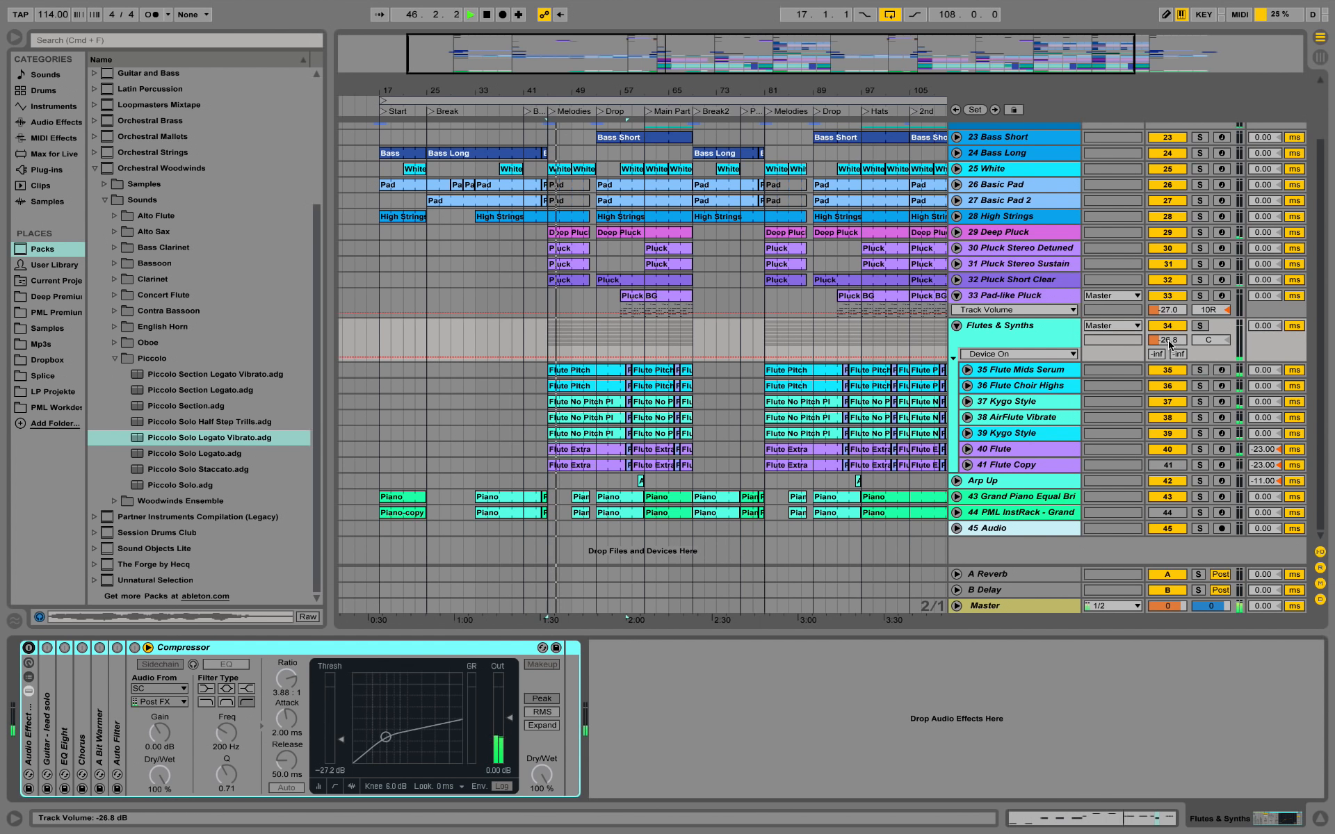
{"action": "left_click_drag", "start_coordinate": [1172, 340], "coordinate": [1172, 327]}
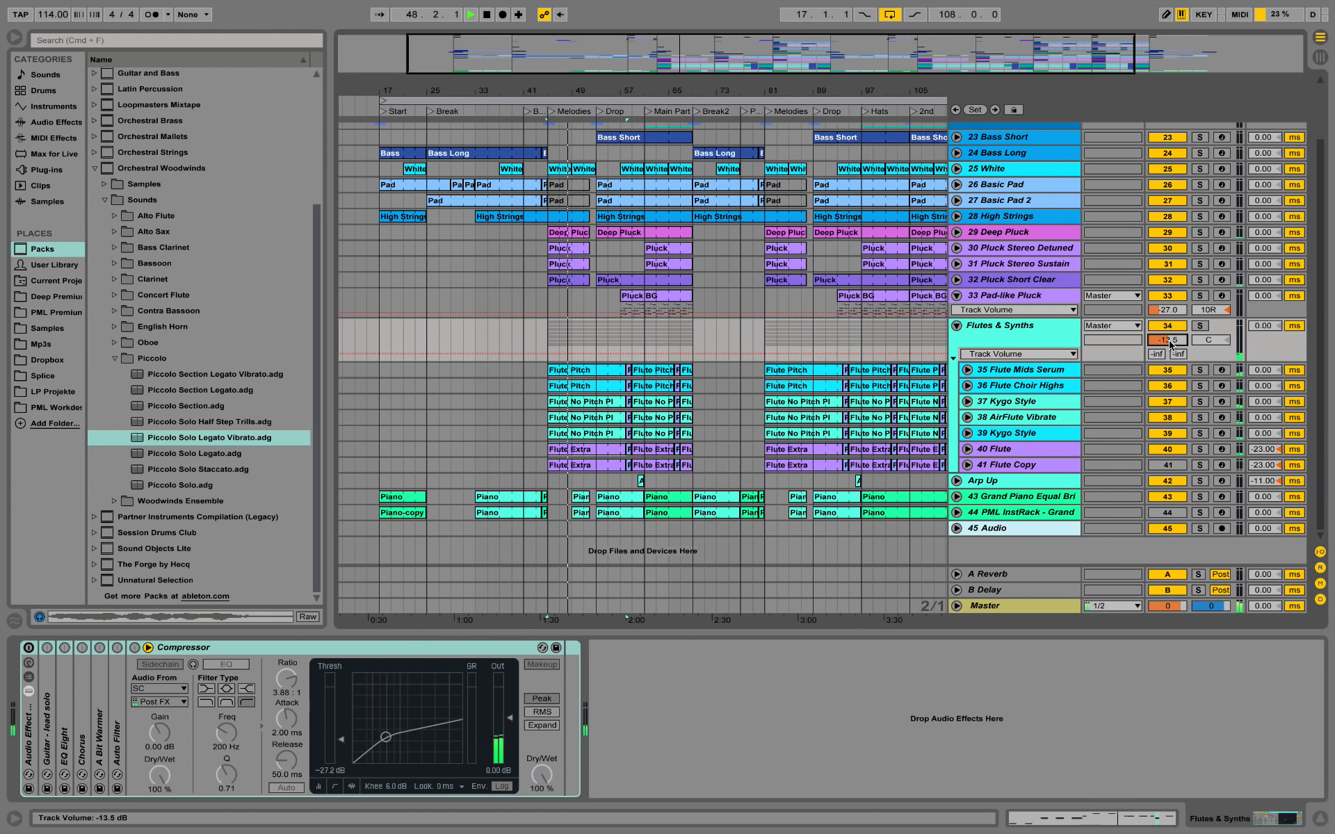
{"action": "key", "text": "super+z"}
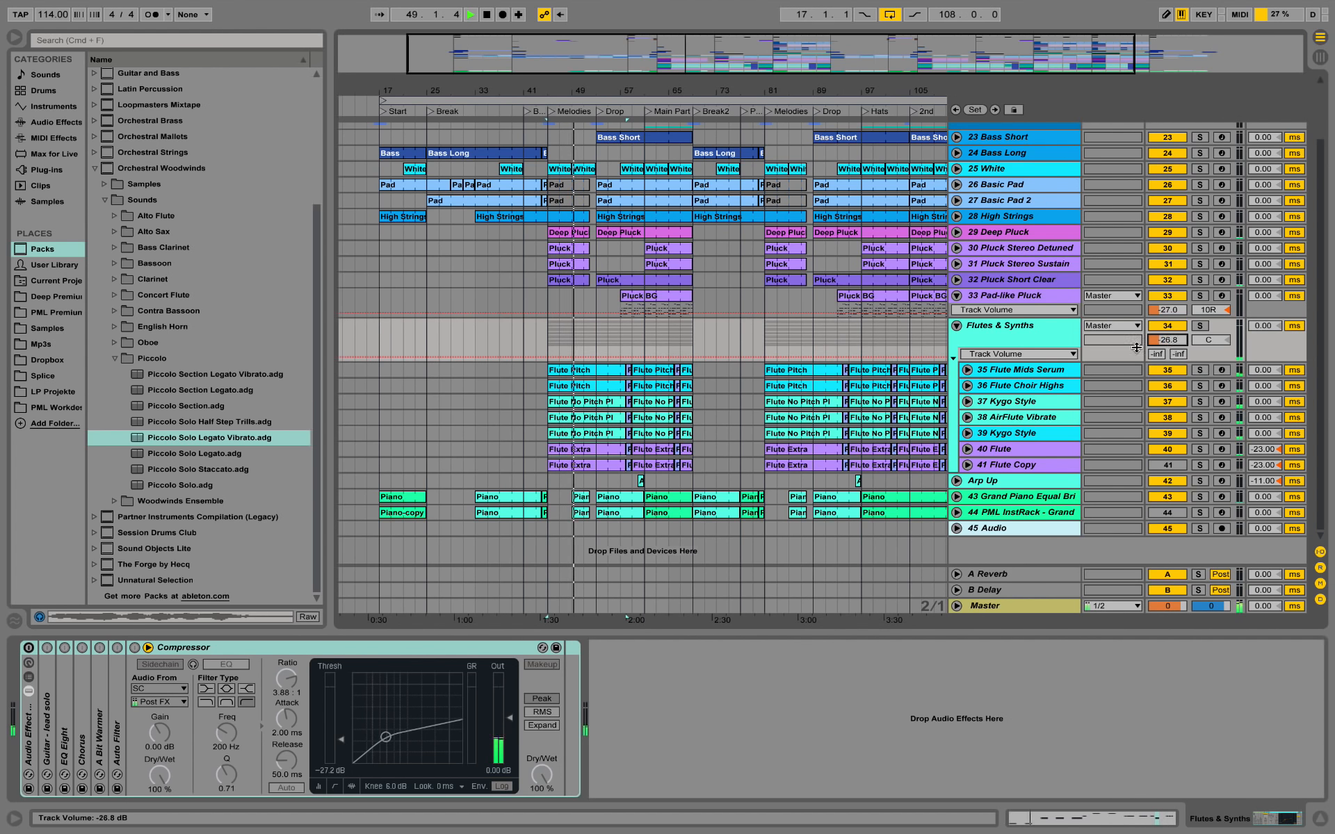
{"action": "left_click", "coordinate": [28, 649]}
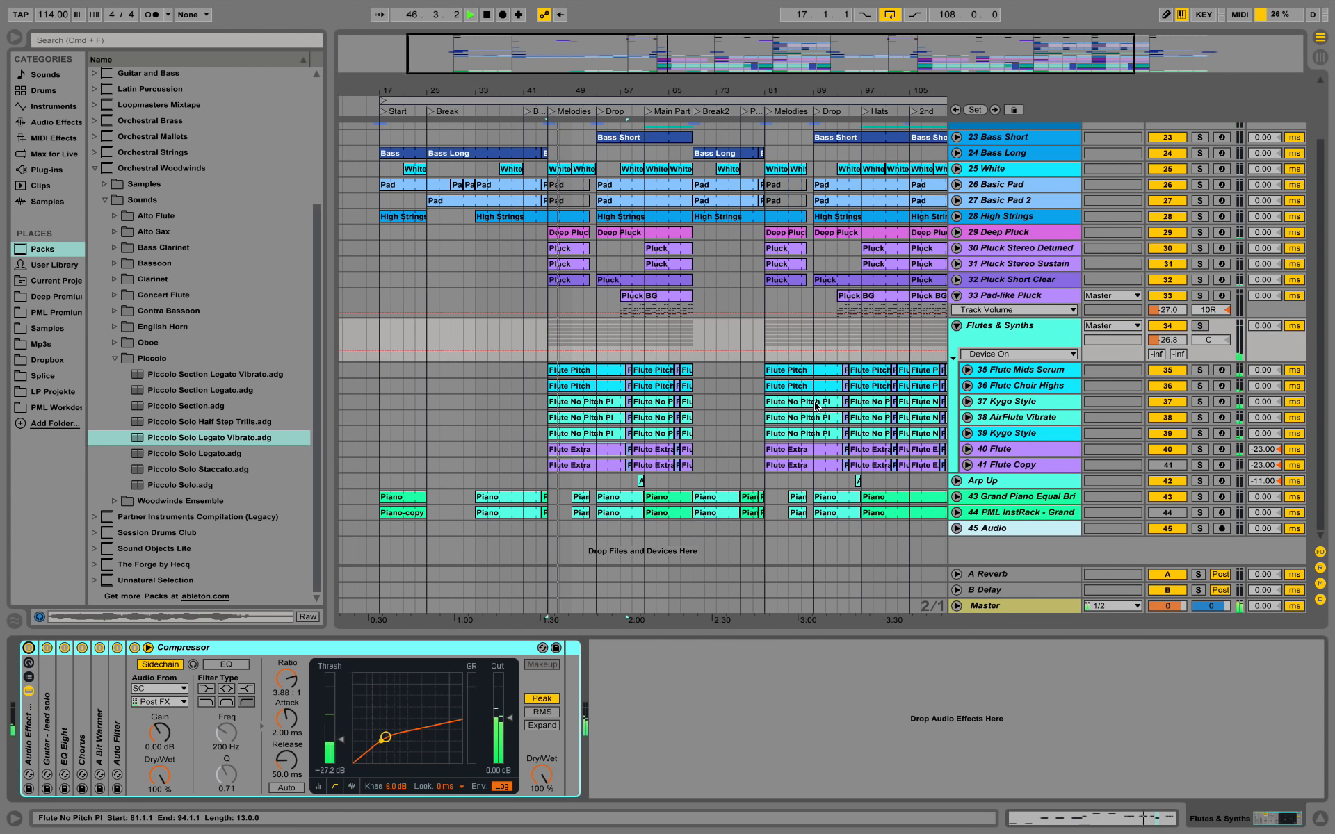
{"action": "key", "text": "space"}
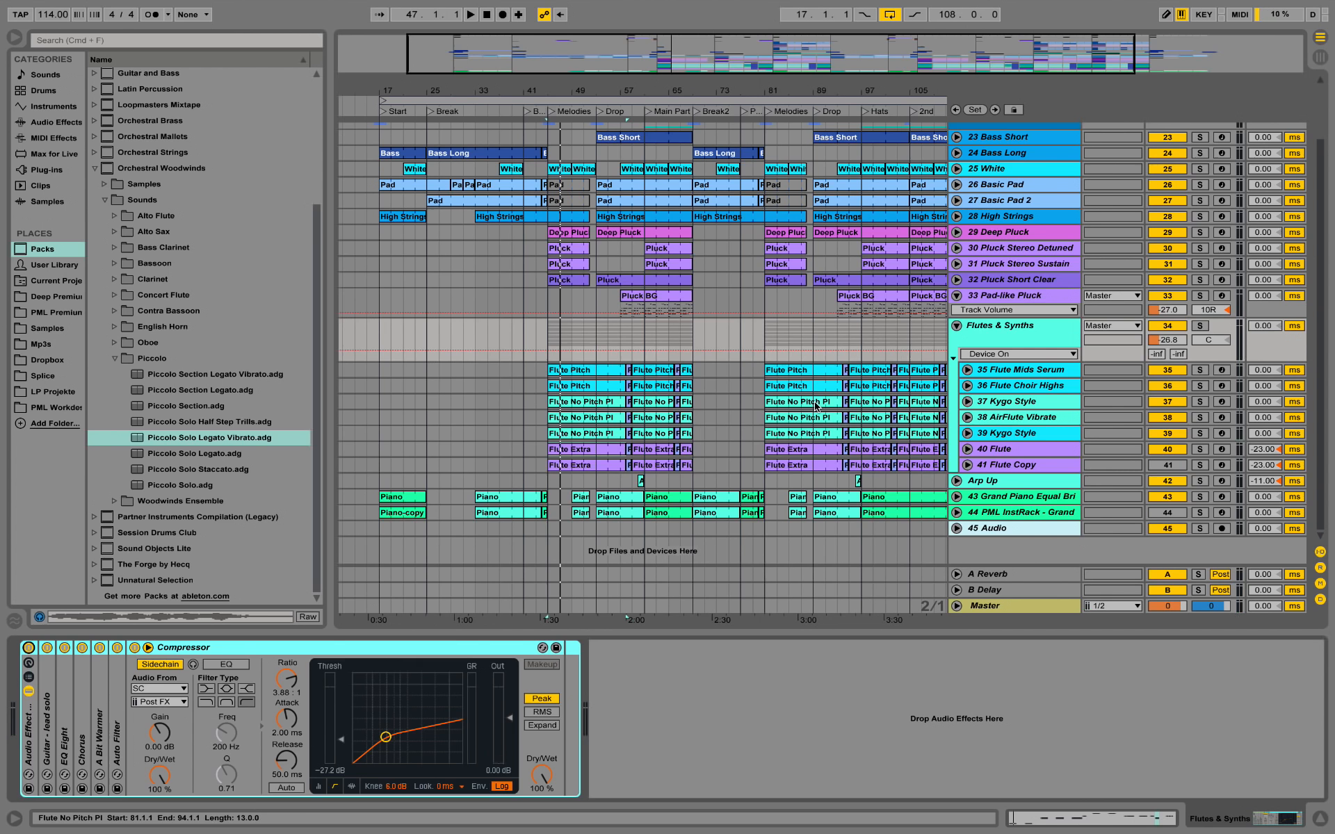
{"action": "key", "text": "space"}
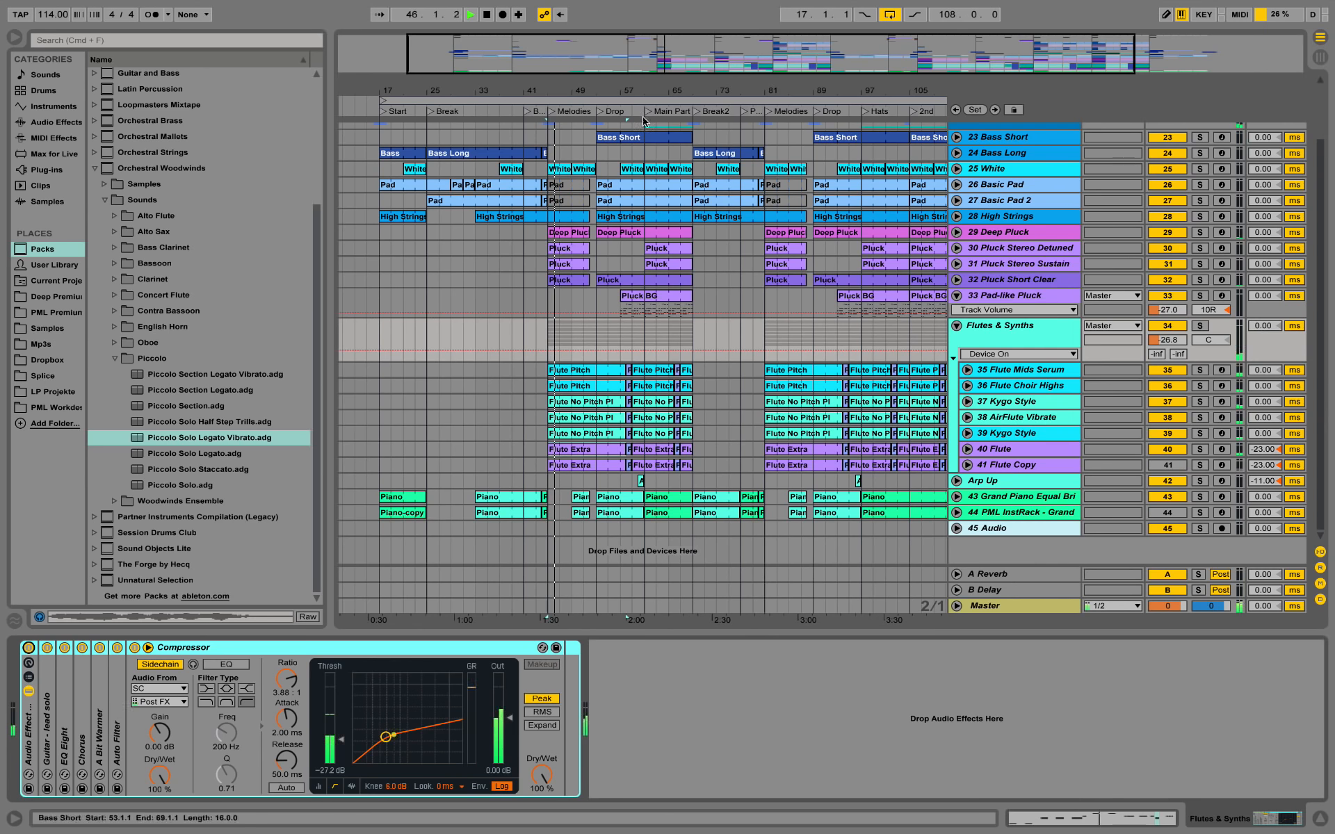
{"action": "key", "text": "space"}
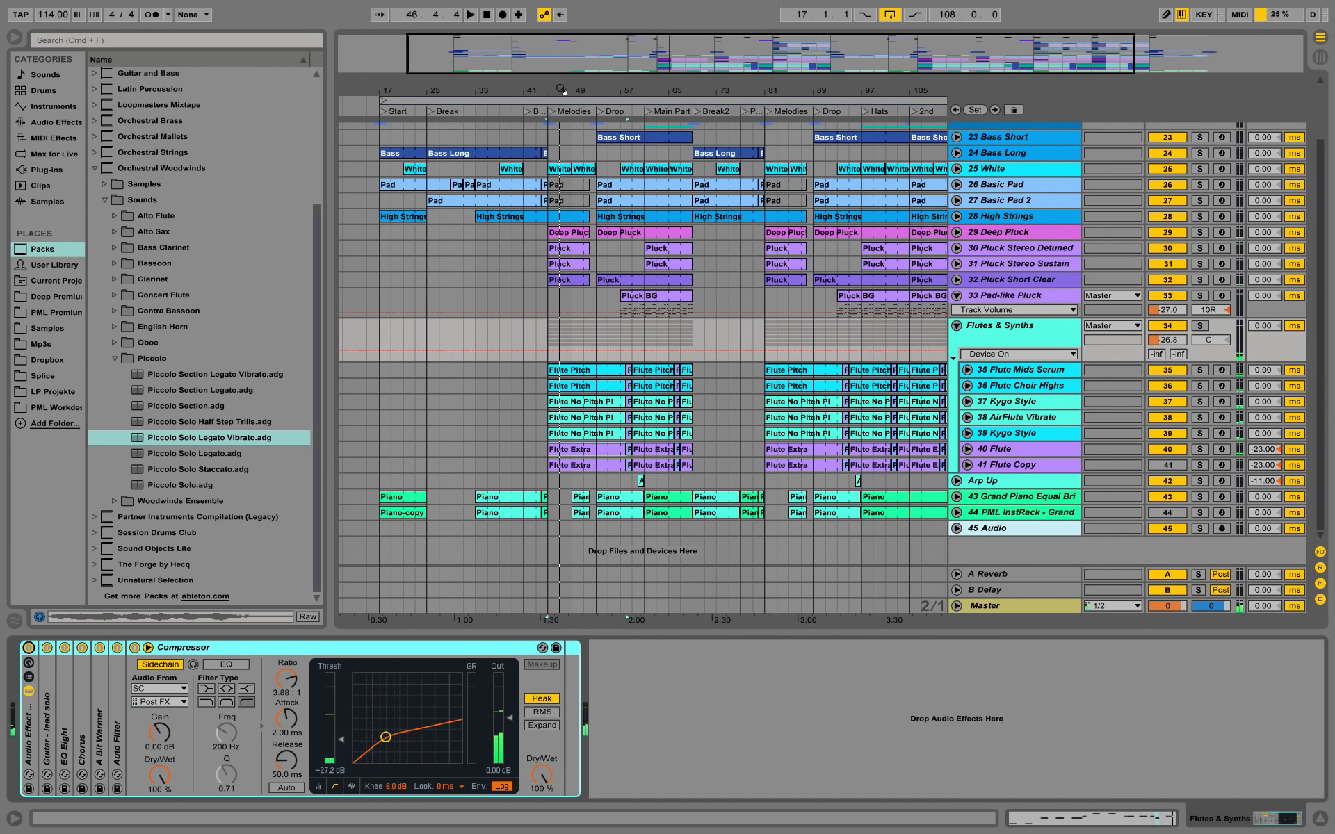
Unfold 32 Pluck Short Clear and open the notes of its Pluck clip in the Melodies section
{"action": "left_click_drag", "start_coordinate": [554, 91], "coordinate": [586, 106]}
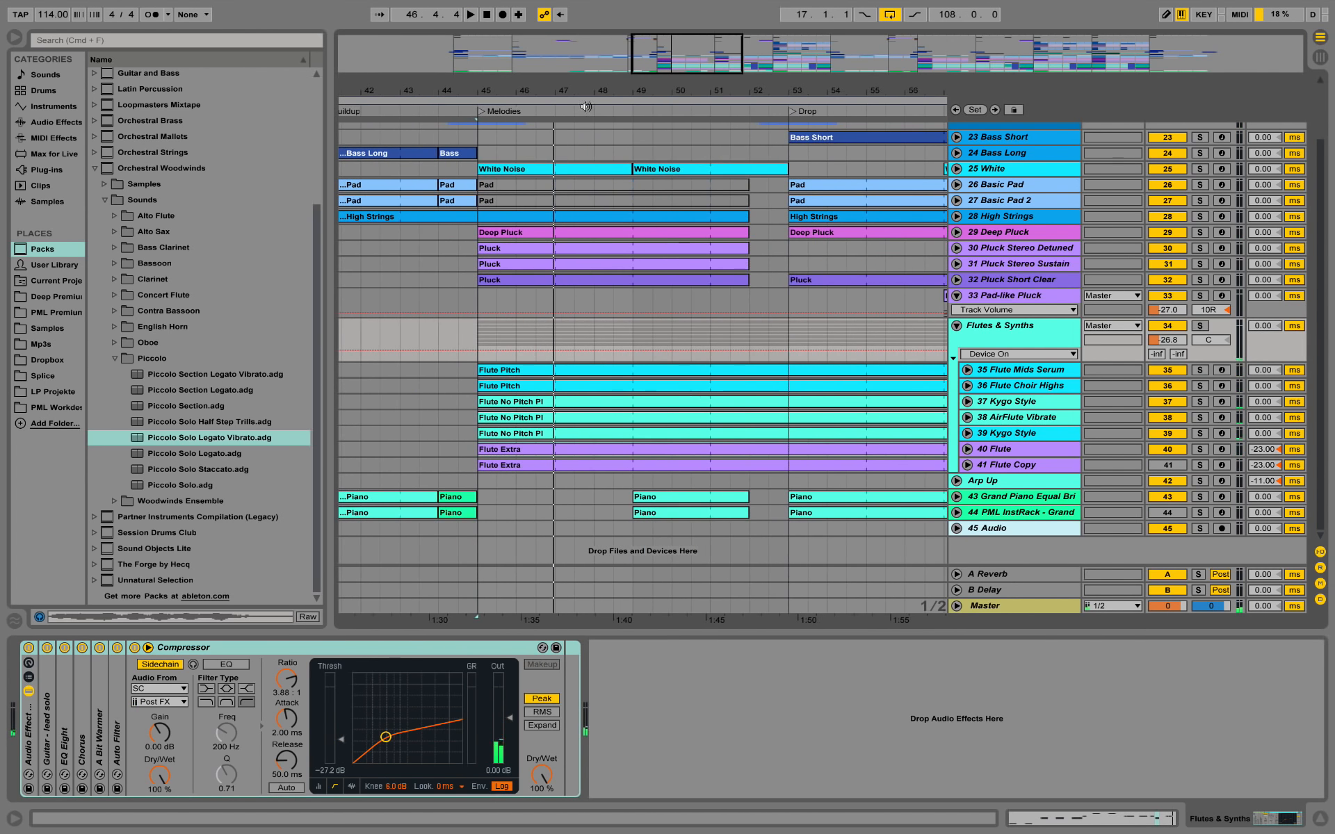
{"action": "left_click", "coordinate": [956, 279]}
{"action": "left_click", "coordinate": [520, 281]}
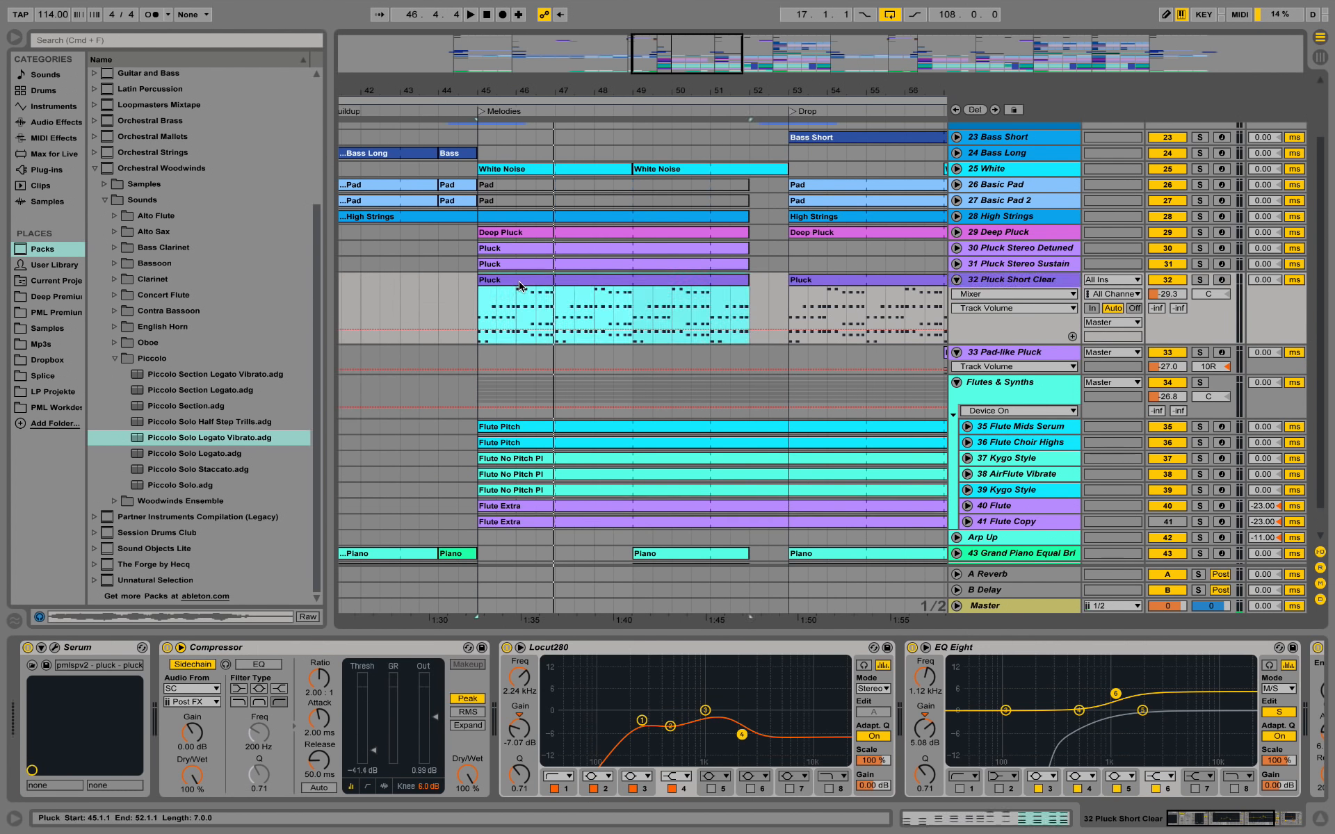
{"action": "double_click", "coordinate": [521, 281]}
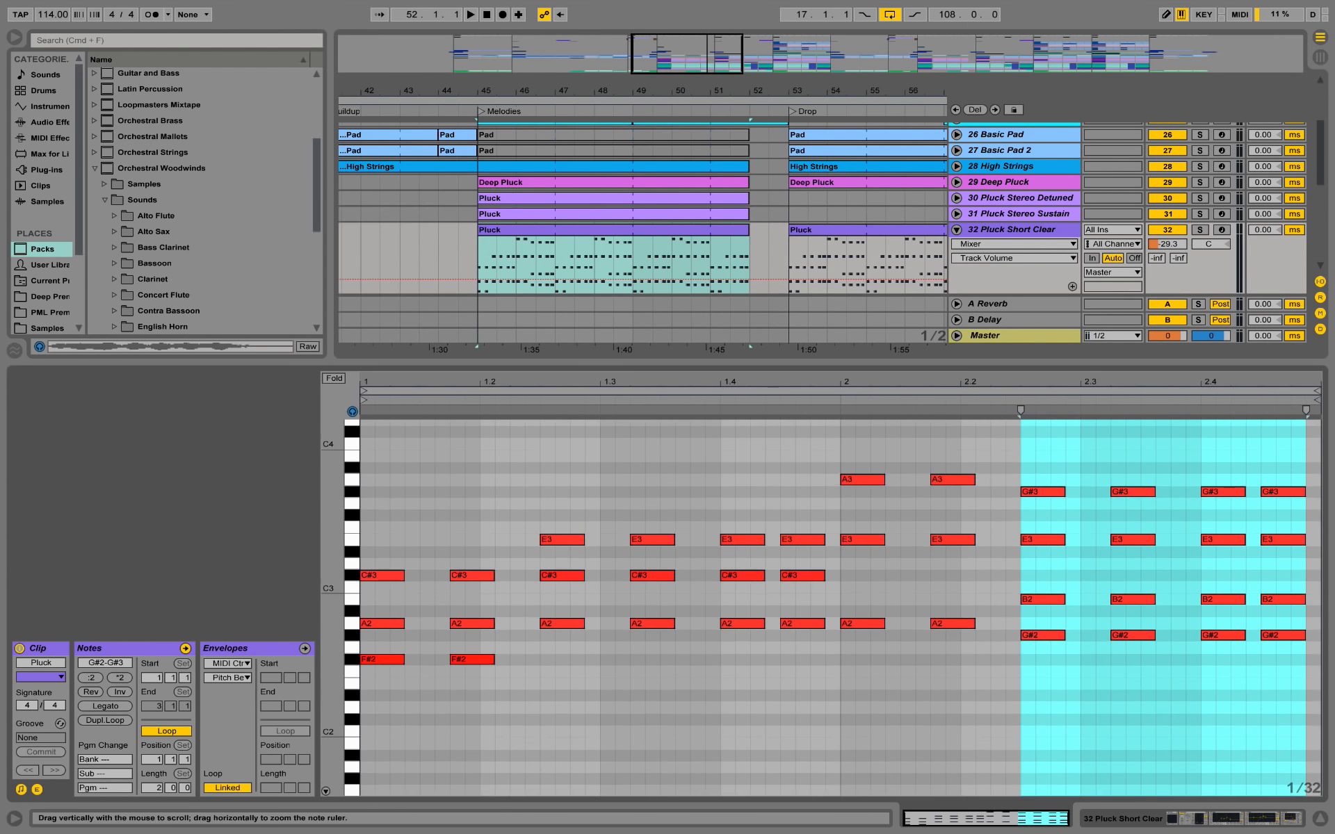
Solo 32 Pluck Short Clear and play its chord pattern from the Melodies section and from the Drop
{"action": "left_click", "coordinate": [1200, 230]}
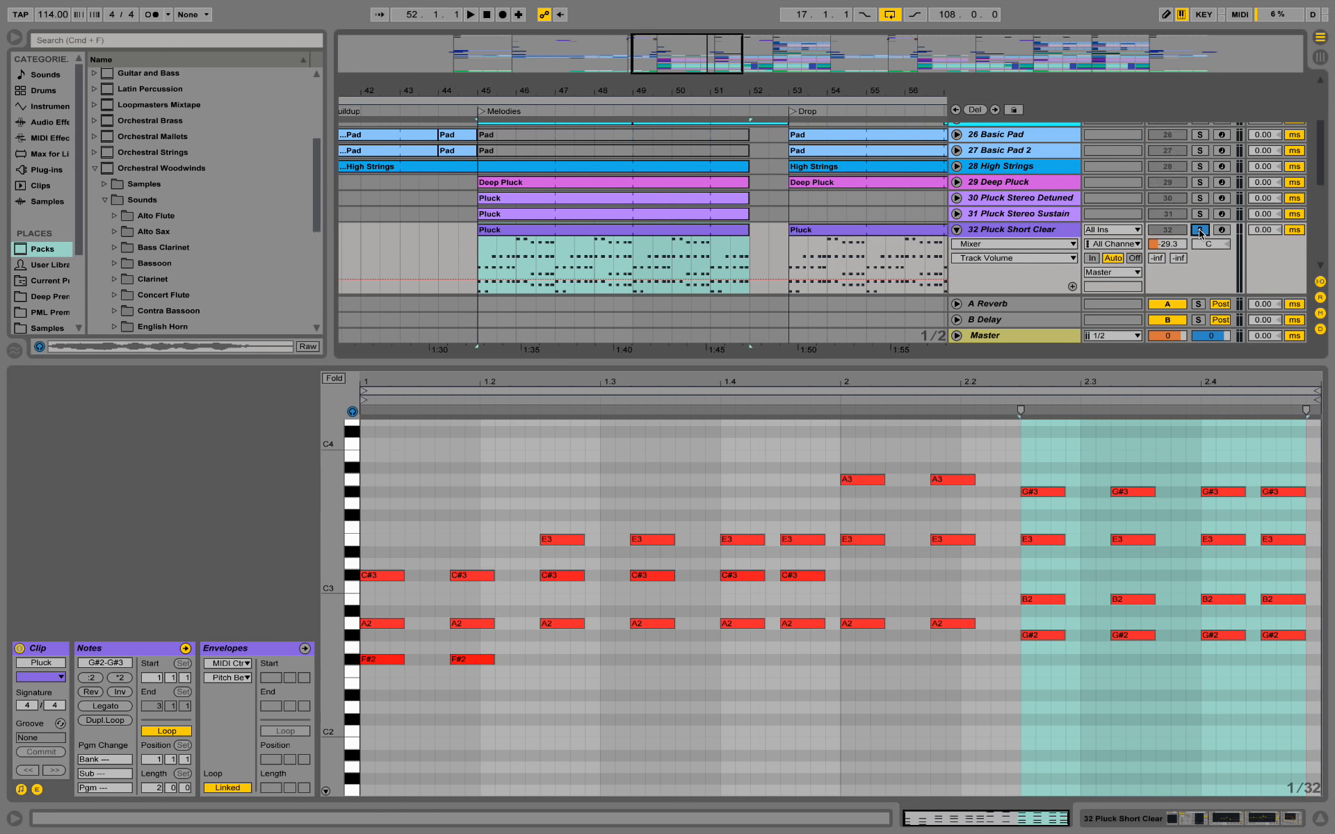
{"action": "key", "text": "space"}
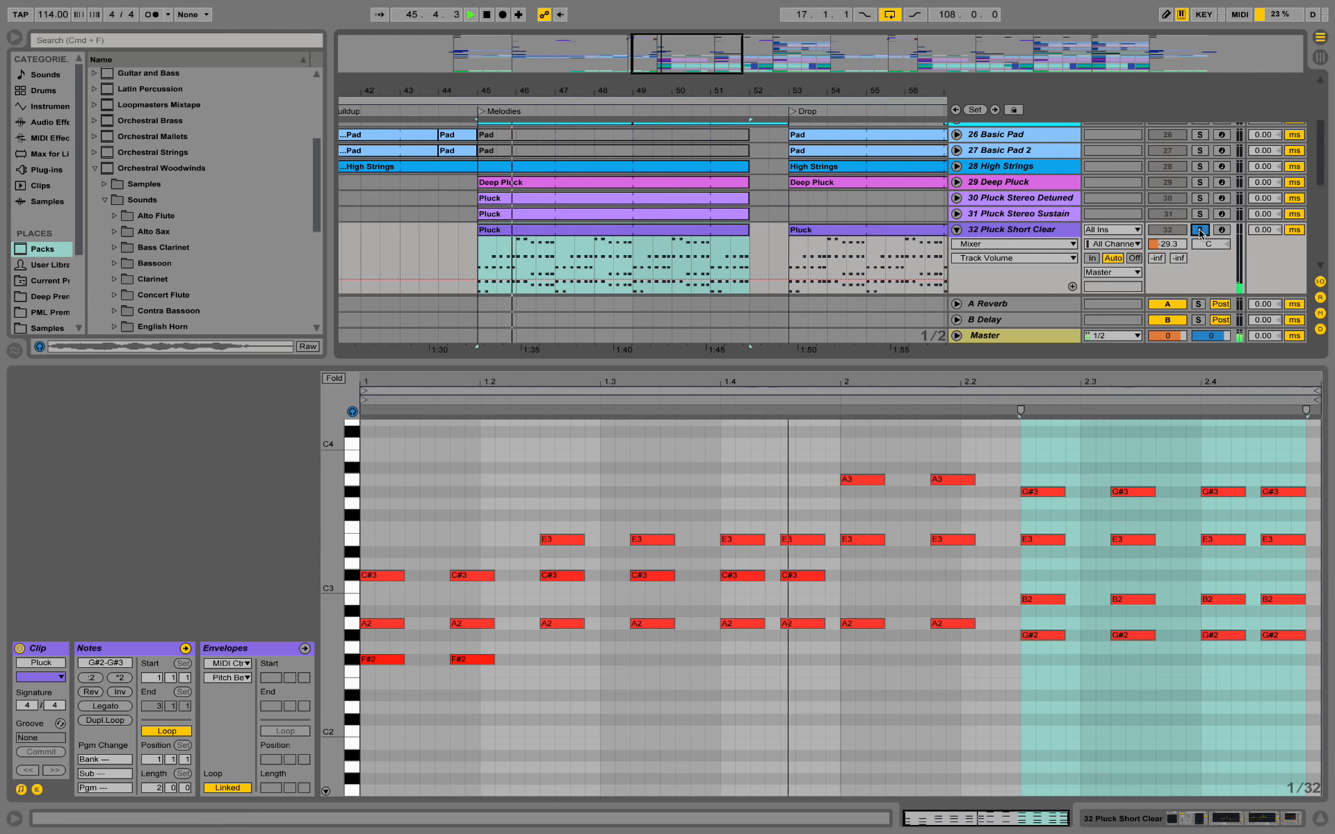
{"action": "left_click", "coordinate": [797, 252]}
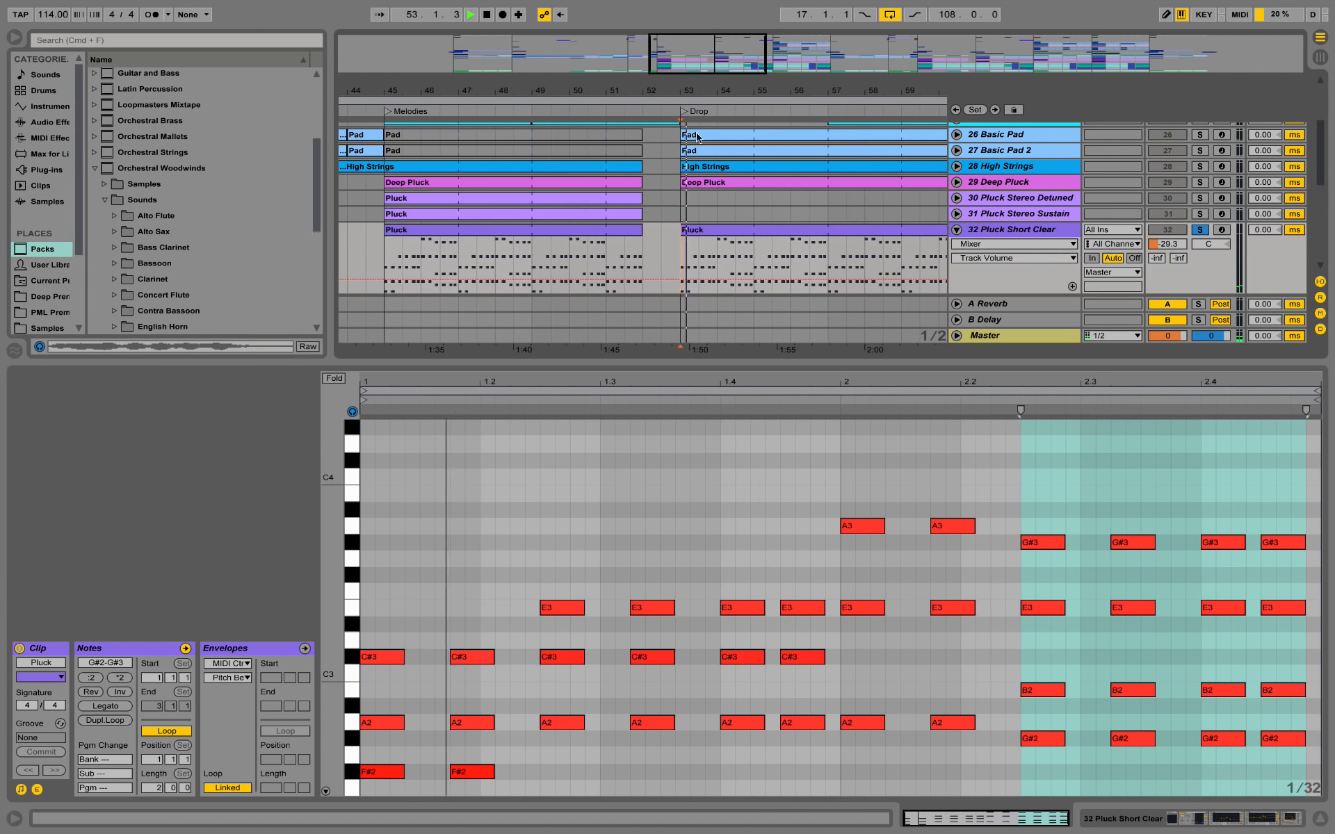
{"action": "scroll", "coordinate": [911, 485], "scroll_direction": "down", "scroll_amount": 3}
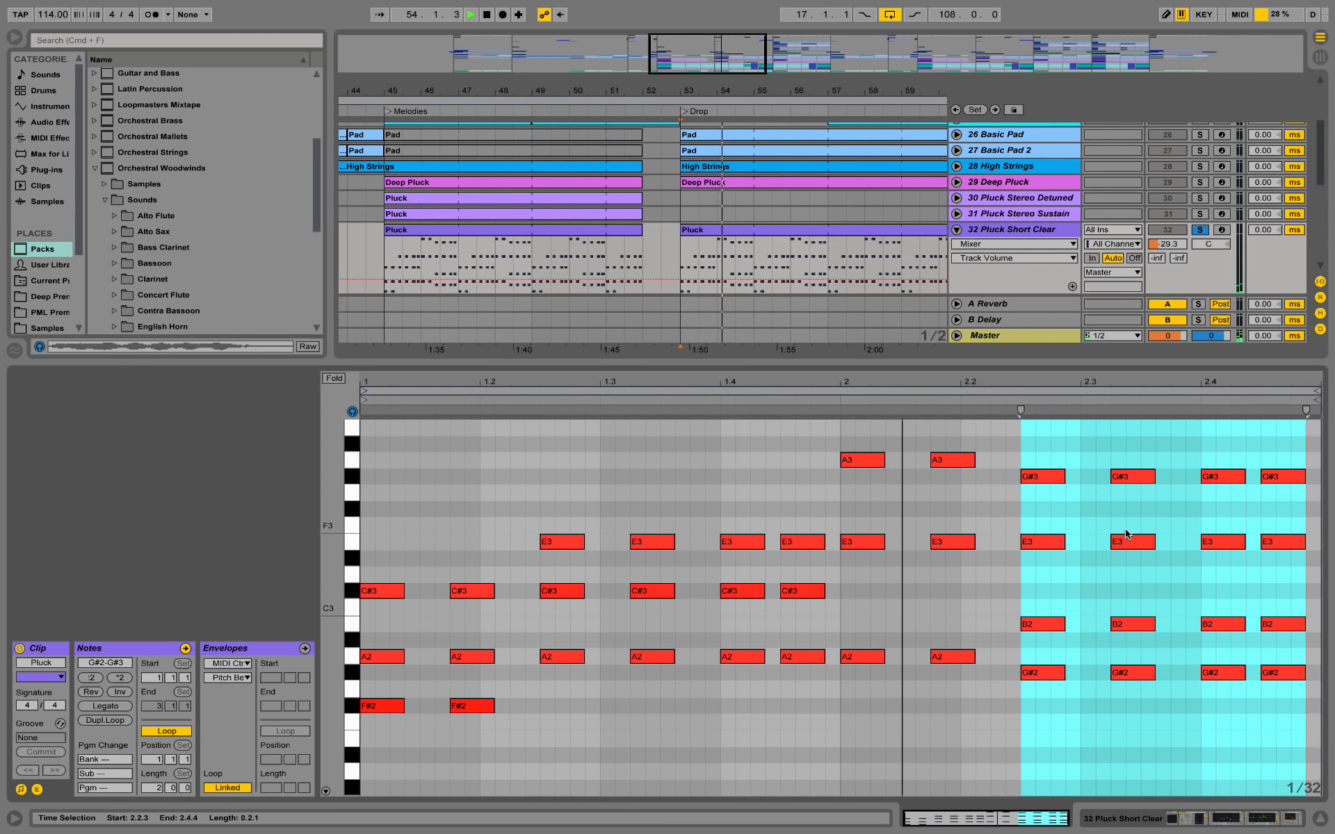
{"action": "key", "text": "space"}
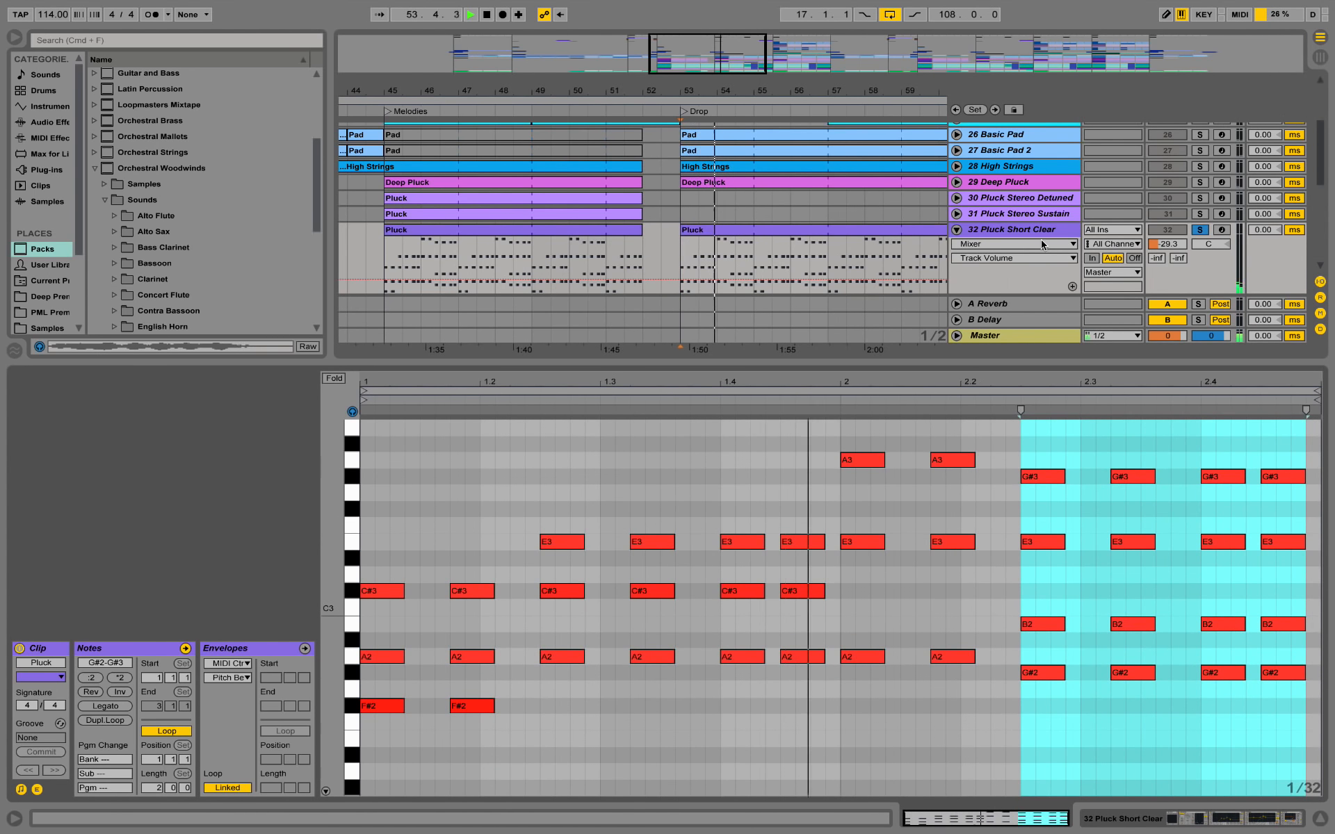
Show the device chain of 32 Pluck Short Clear, stop playback, and switch its EQ Eight to the Mid channel curve
{"action": "key", "text": "shift+Tab"}
{"action": "key", "text": "space"}
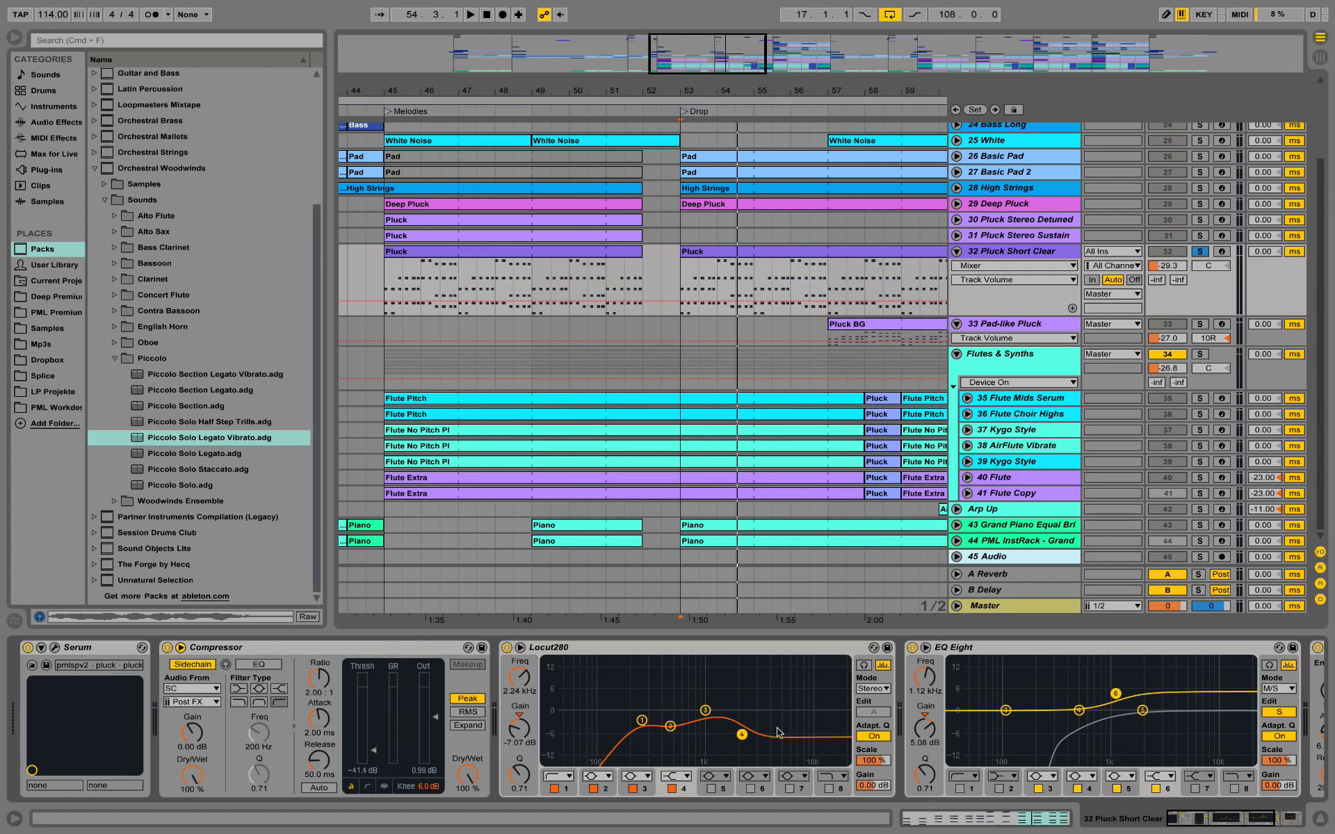
{"action": "left_click", "coordinate": [1280, 712]}
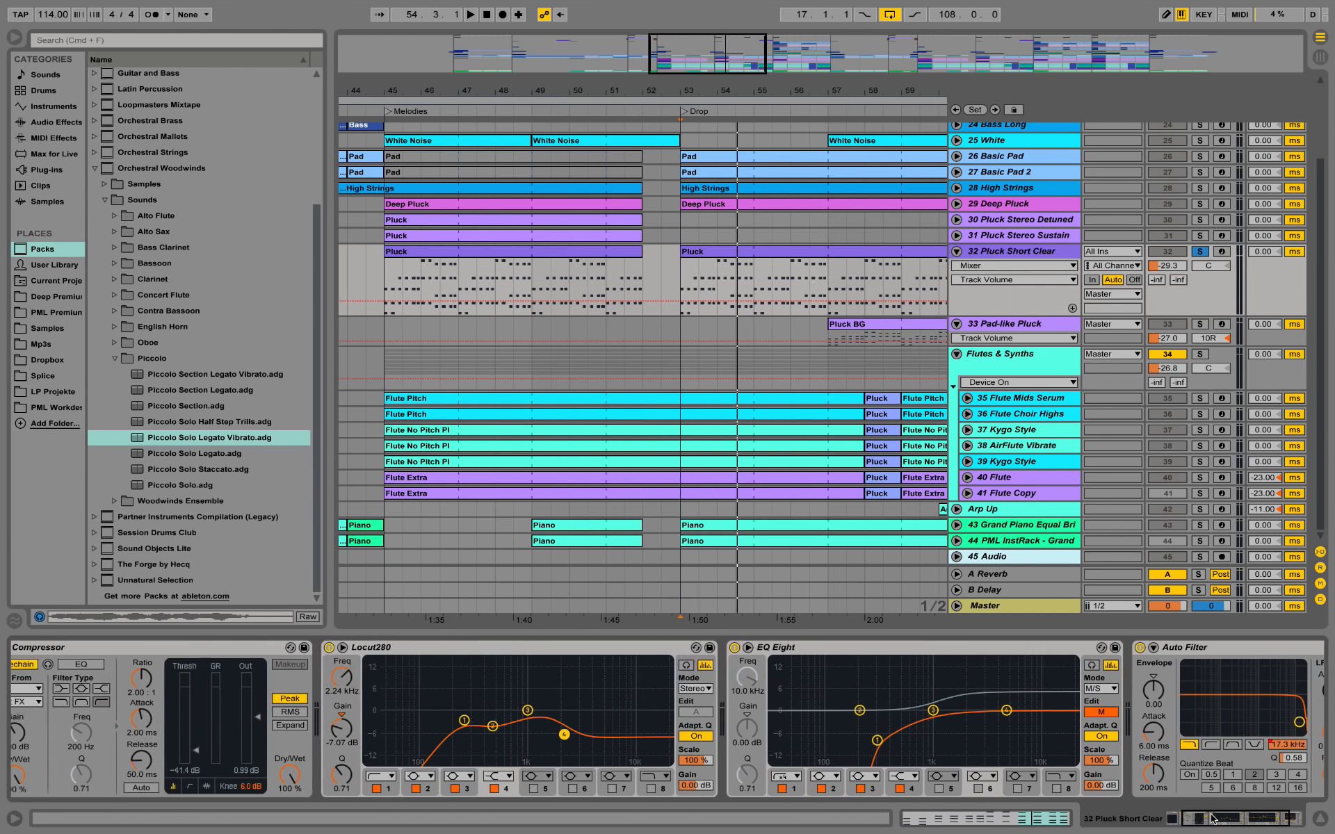
Show the Auto Filter Frequency automation of 32 Pluck Short Clear, and examine its Serum patch during brief playback
{"action": "left_click_drag", "start_coordinate": [1190, 815], "coordinate": [1227, 819]}
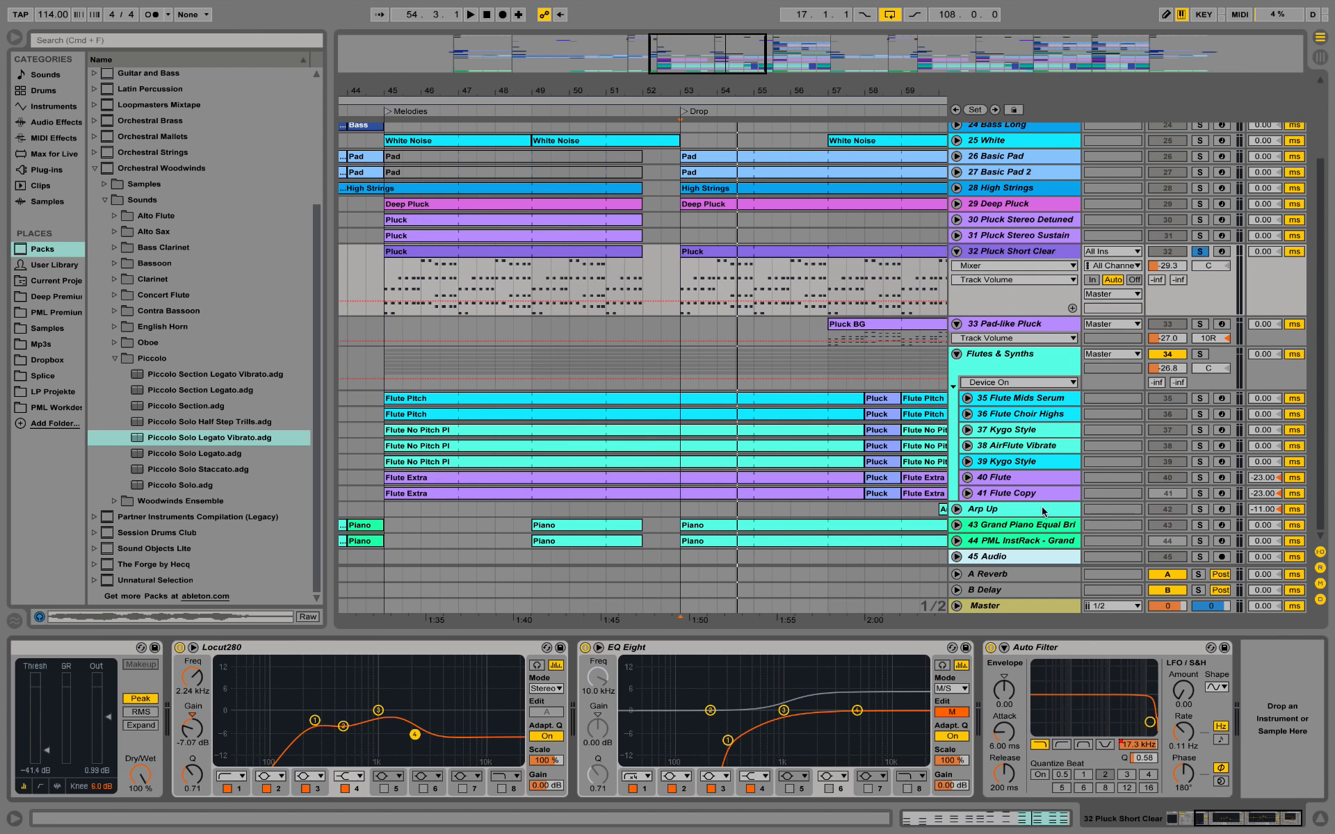
{"action": "left_click", "coordinate": [1140, 745]}
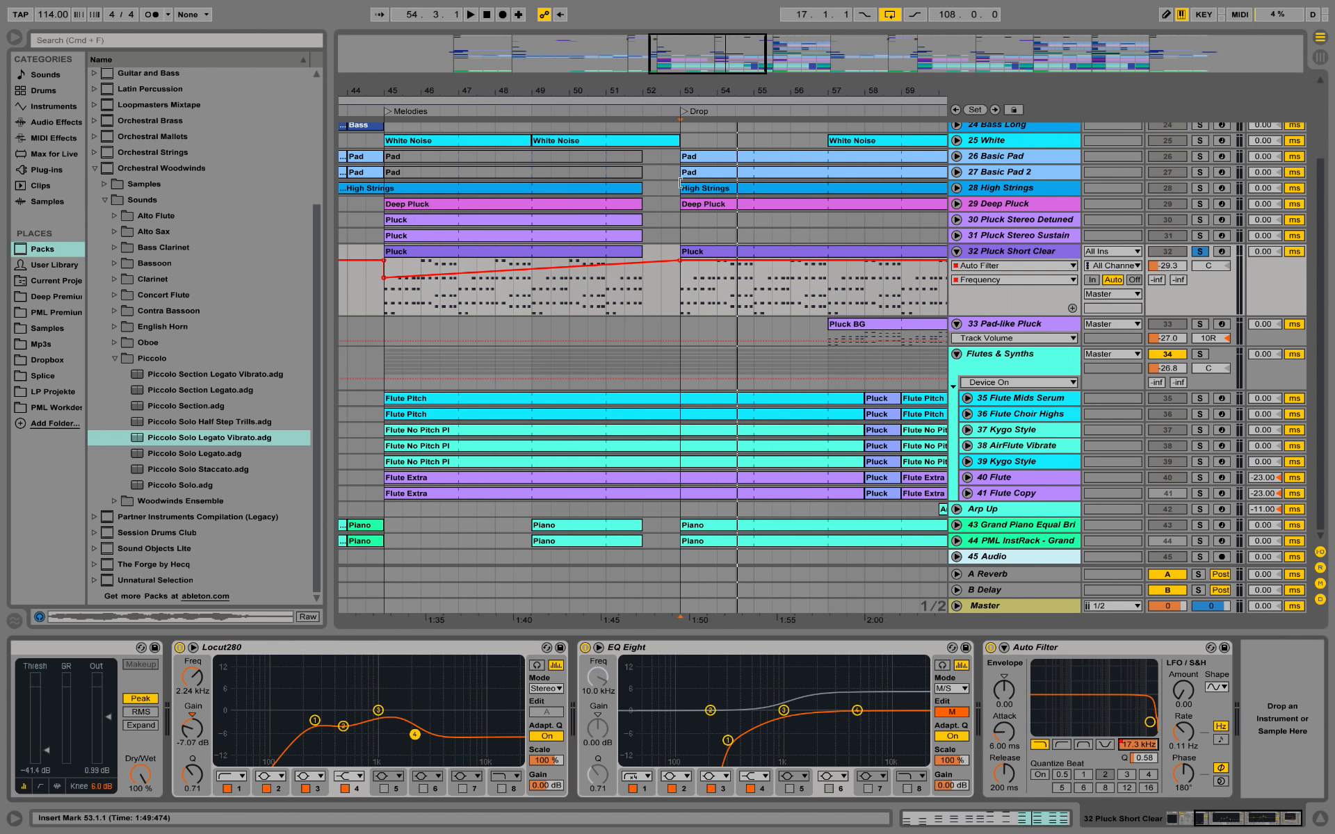
{"action": "left_click_drag", "start_coordinate": [1230, 820], "coordinate": [1201, 822]}
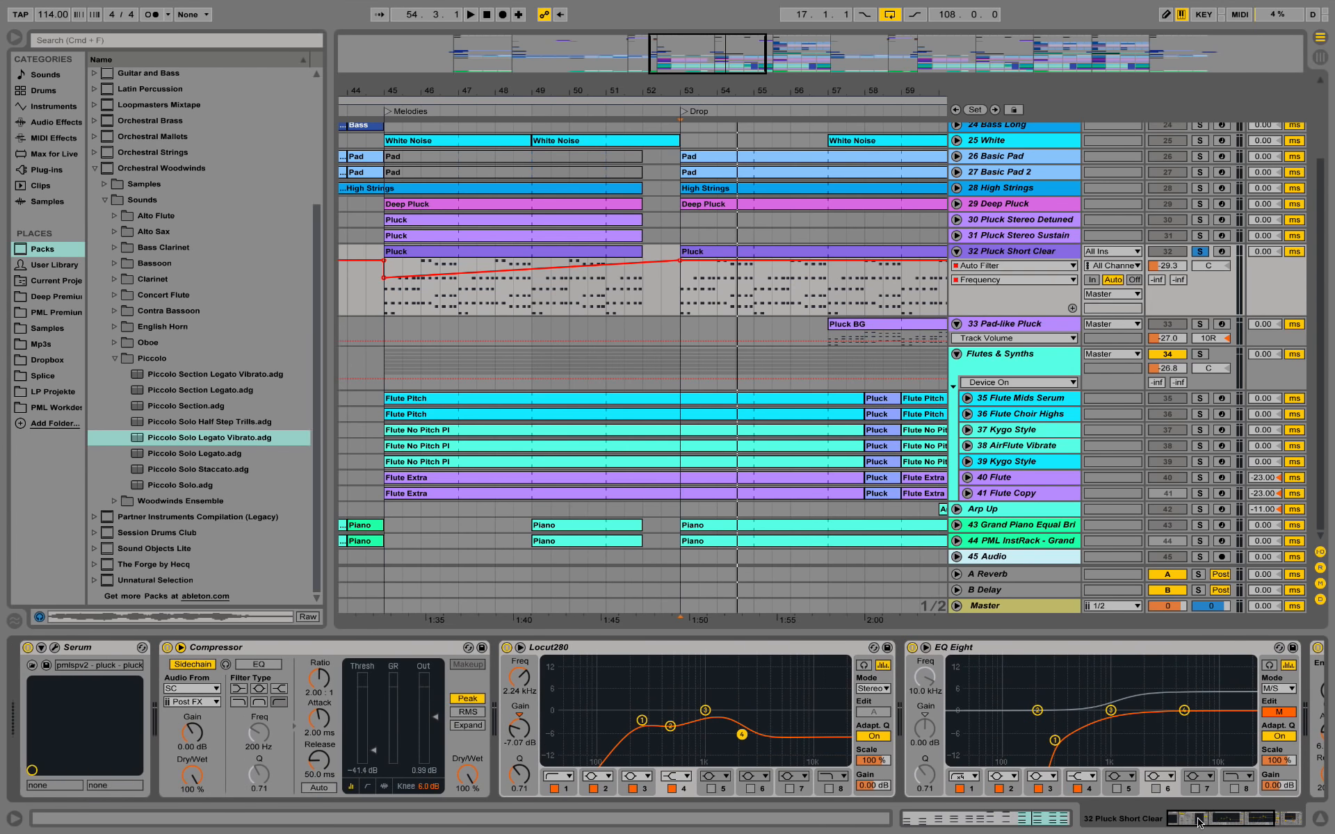
{"action": "left_click", "coordinate": [55, 650]}
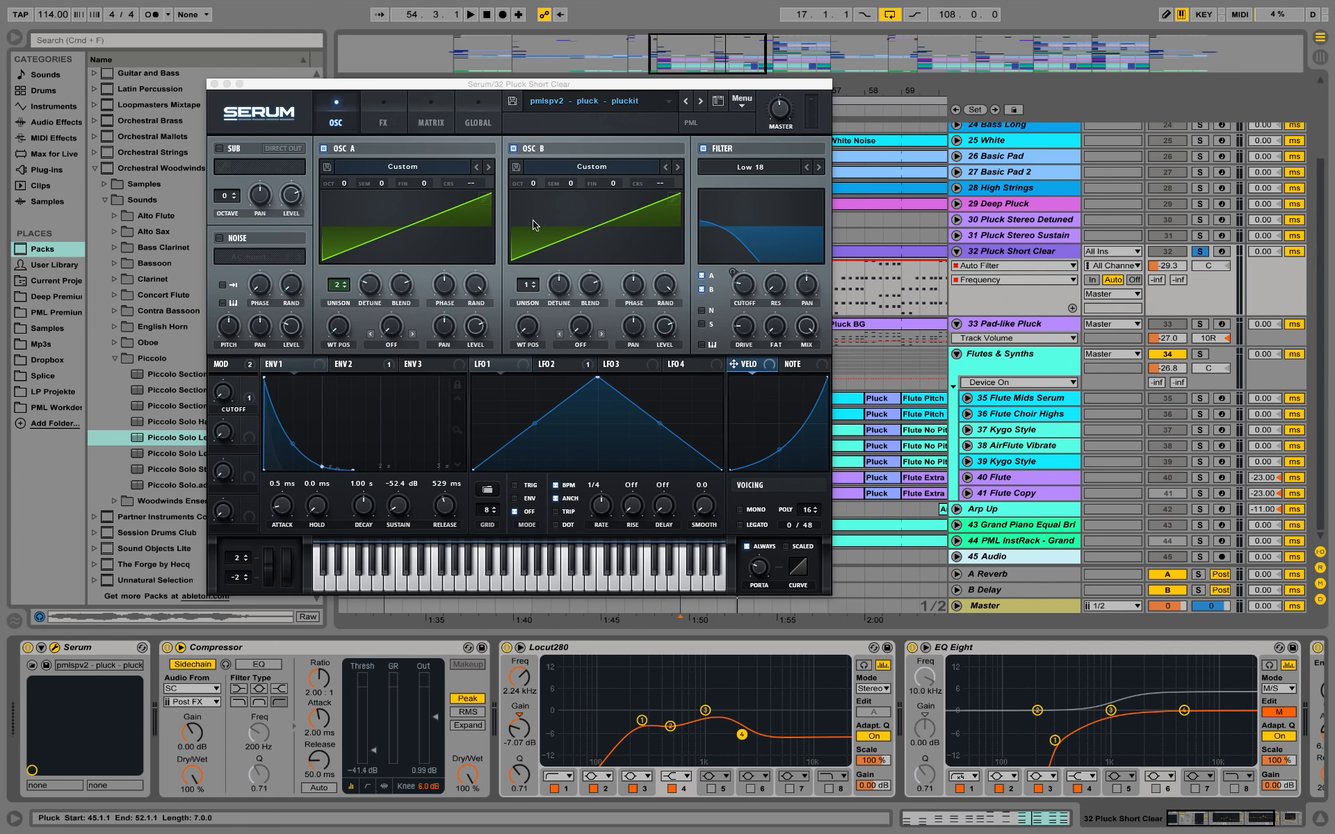
{"action": "key", "text": "space"}
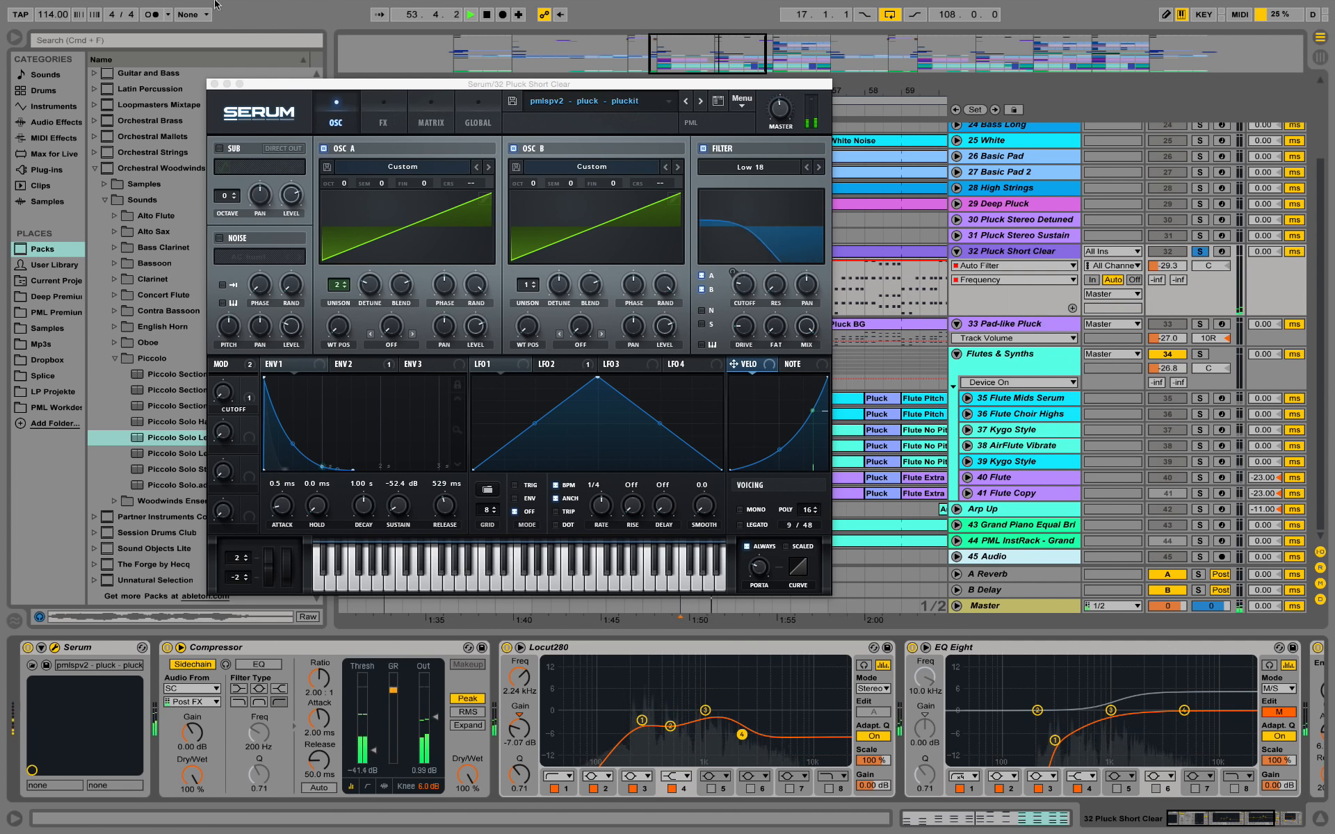
{"action": "key", "text": "space"}
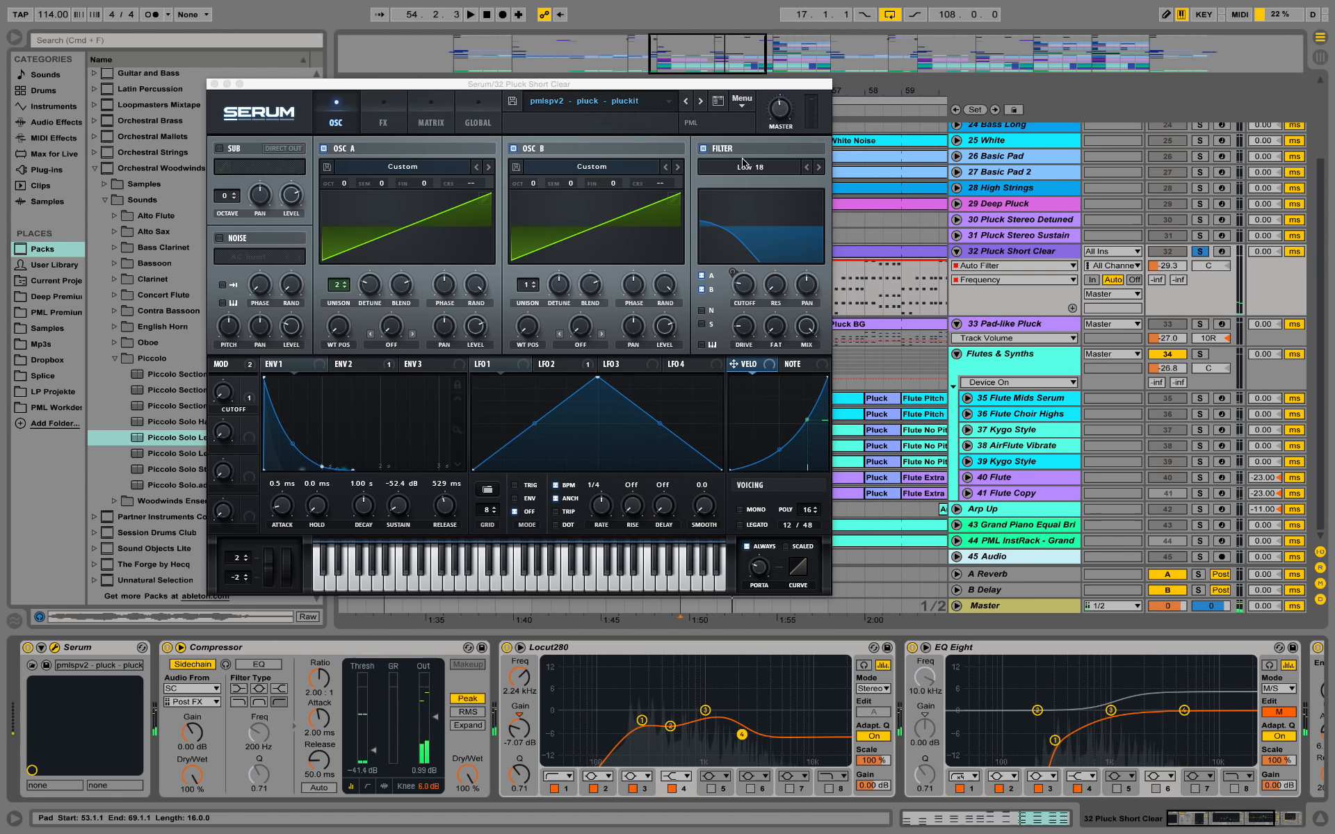
{"action": "left_click", "coordinate": [215, 84]}
Solo 31 Pluck Stereo Sustain and play its Pluck clip in the Melodies section
{"action": "left_click", "coordinate": [1029, 239]}
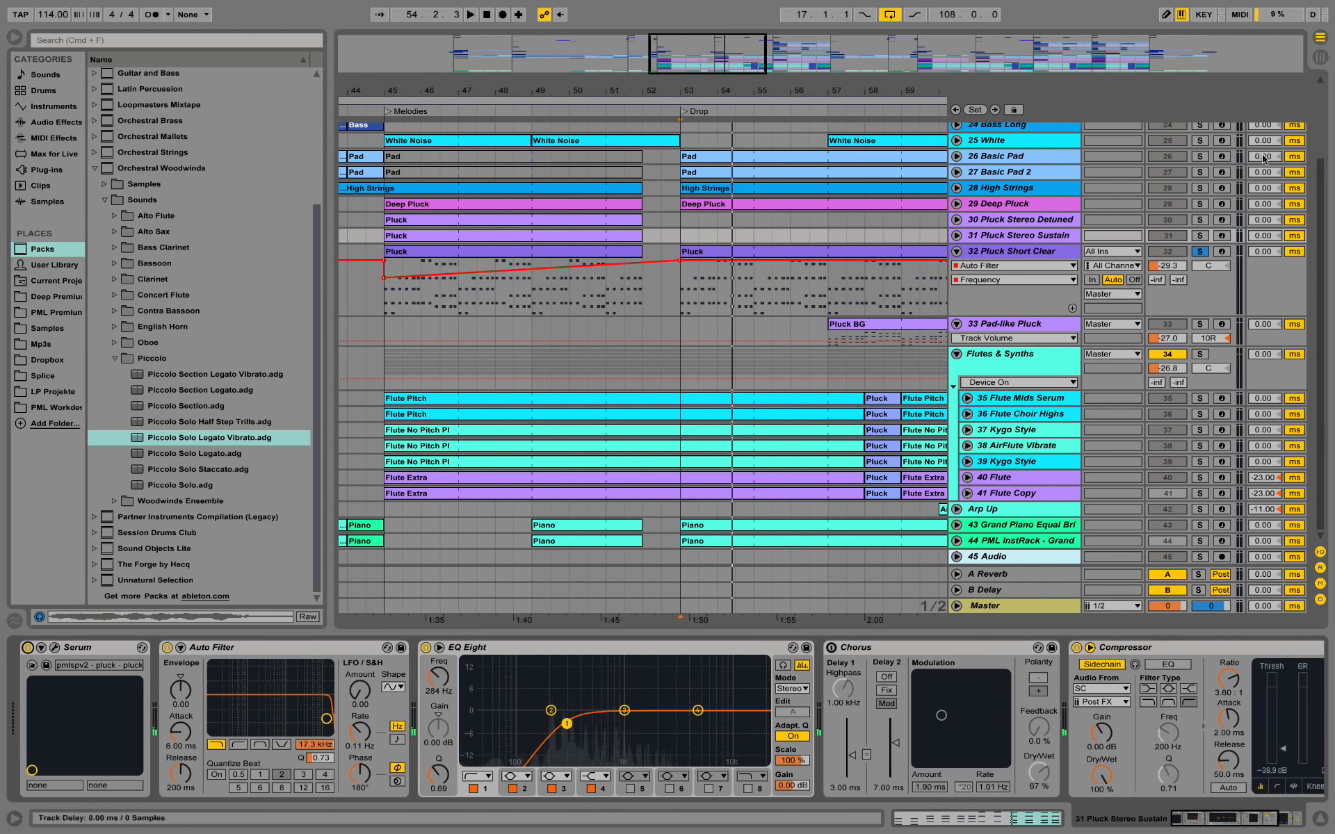
{"action": "left_click", "coordinate": [1201, 235]}
{"action": "left_click", "coordinate": [682, 285]}
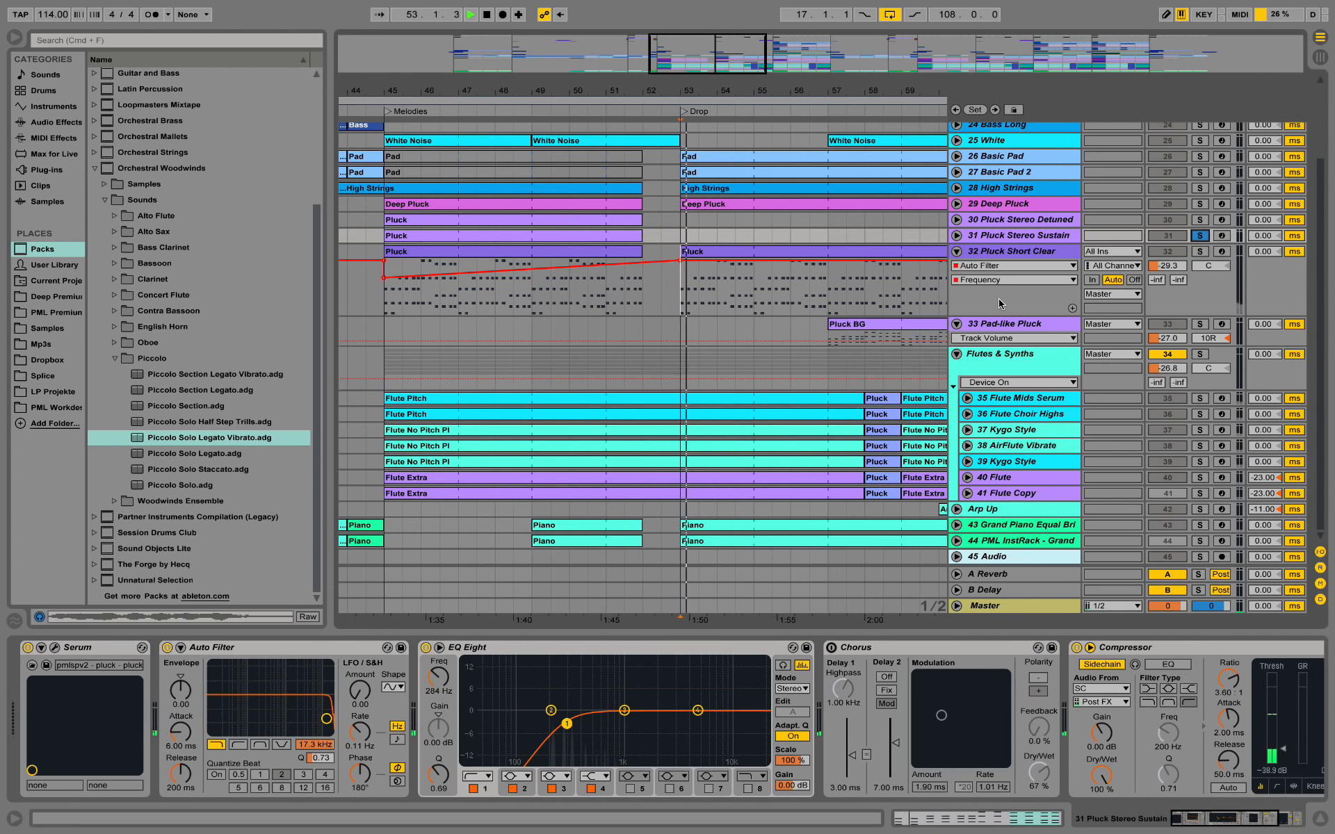
{"action": "left_click", "coordinate": [621, 240]}
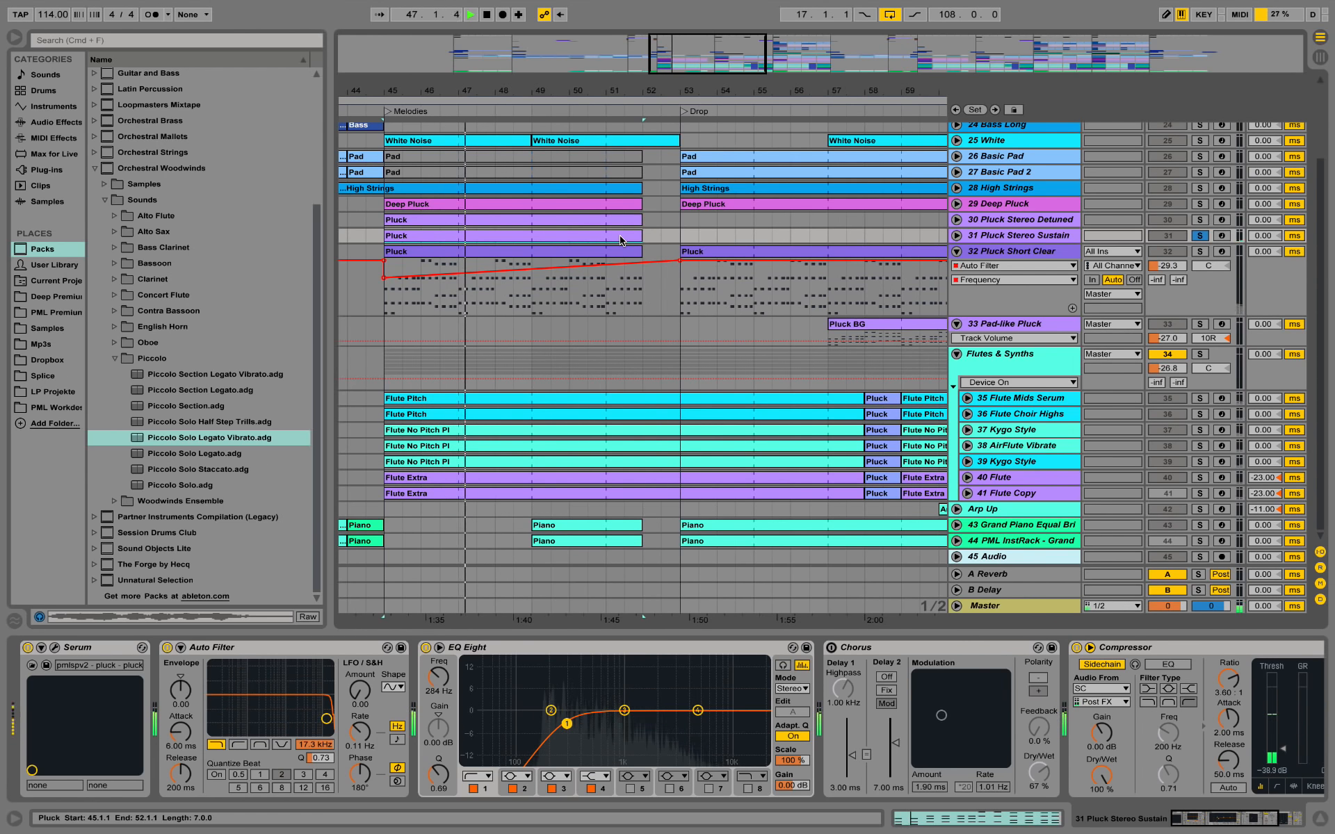
{"action": "key", "text": "space"}
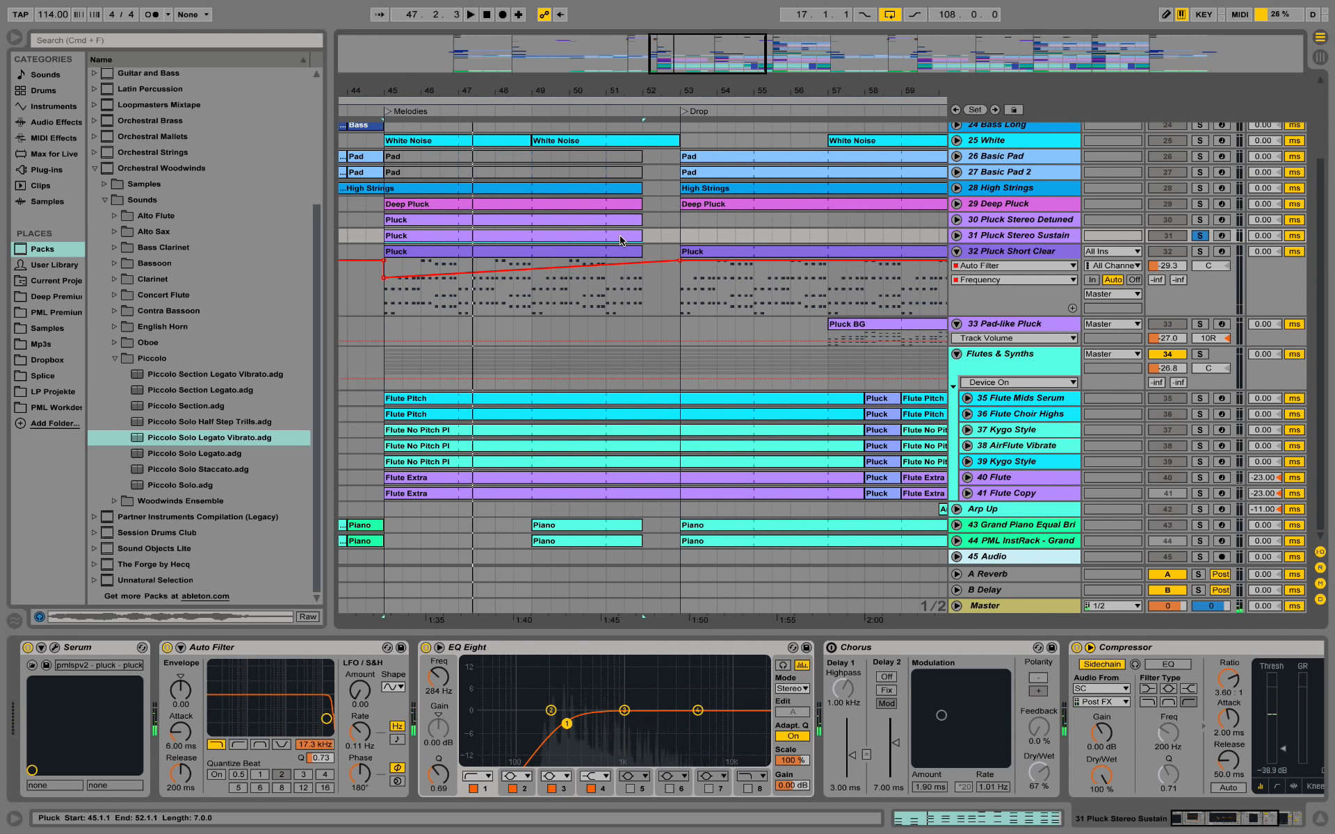
Solo 30 Pluck Stereo Detuned and play it, and switch off Serum on both 30 Pluck Stereo Detuned and 31 Pluck Stereo Sustain
{"action": "key", "text": "space"}
{"action": "left_click", "coordinate": [1199, 220]}
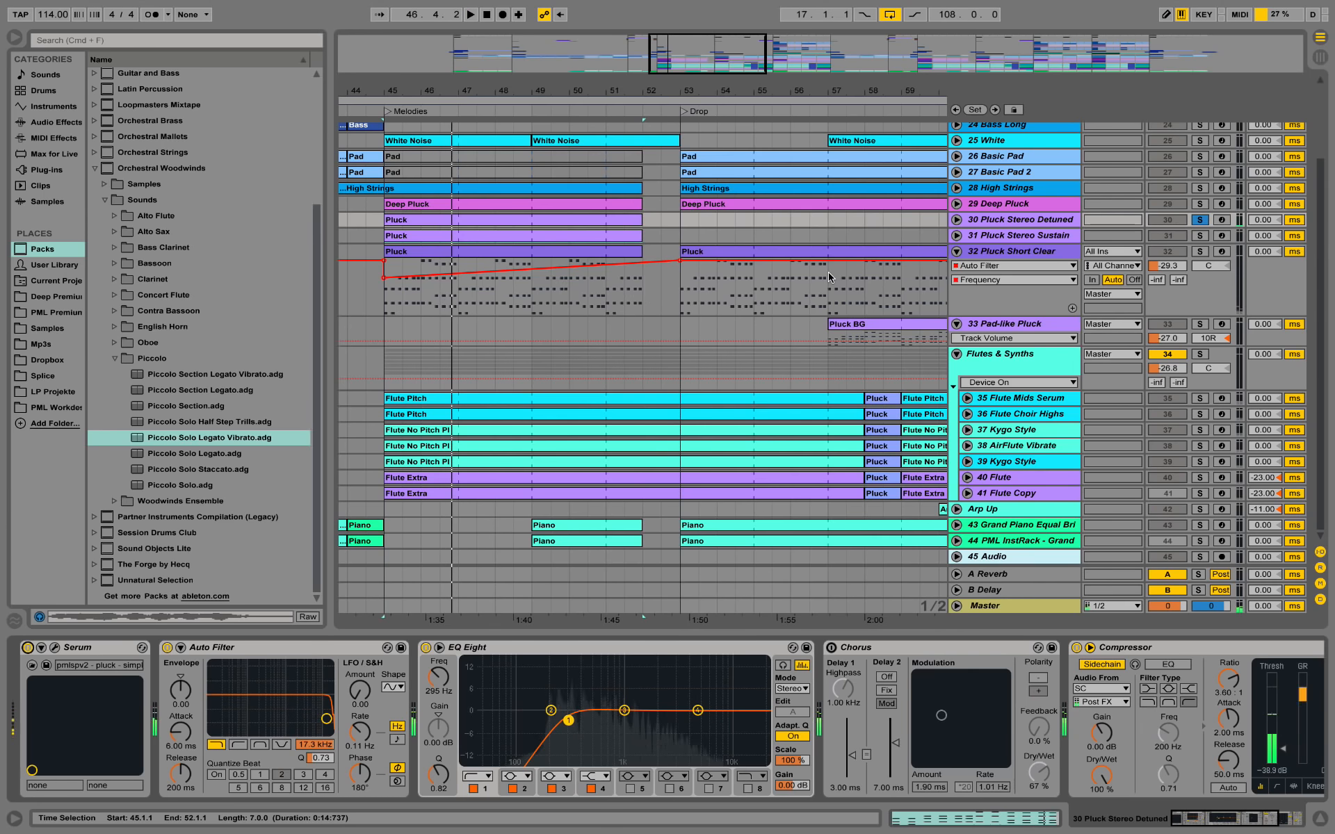
{"action": "key", "text": "space"}
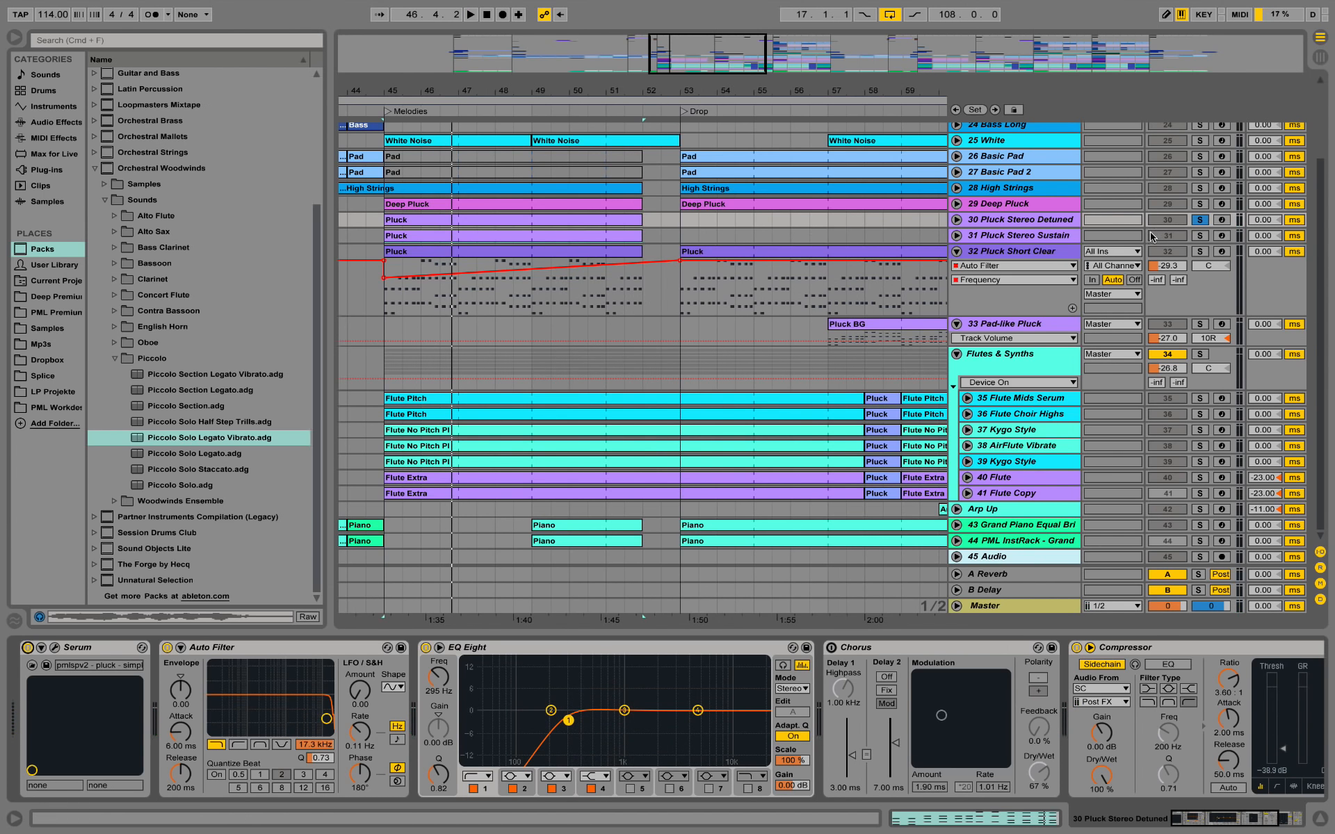
{"action": "left_click", "coordinate": [27, 647]}
{"action": "left_click", "coordinate": [1002, 240]}
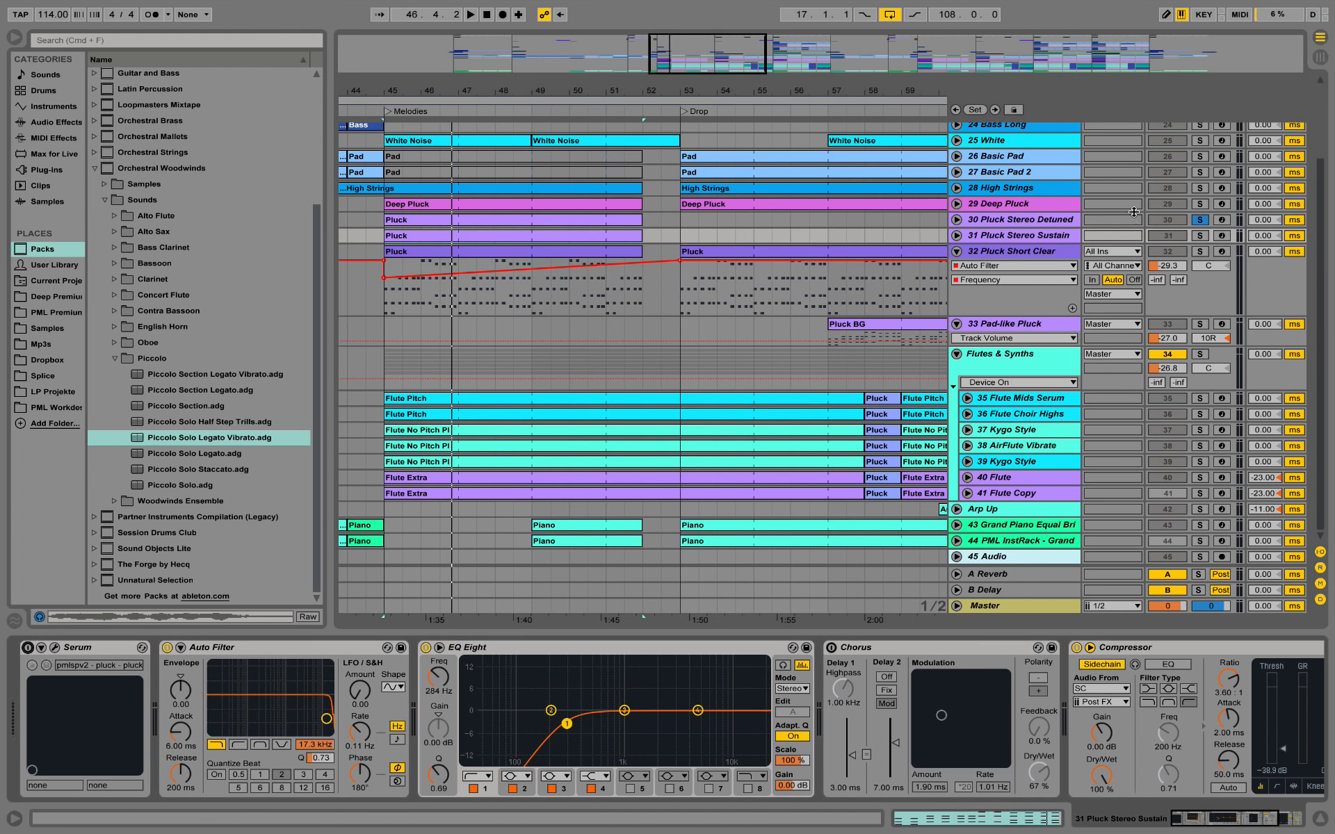
Solo 29 Deep Pluck and compare its device chain with that of 30 Pluck Stereo Detuned
{"action": "left_click", "coordinate": [1200, 204]}
{"action": "left_click", "coordinate": [1036, 208]}
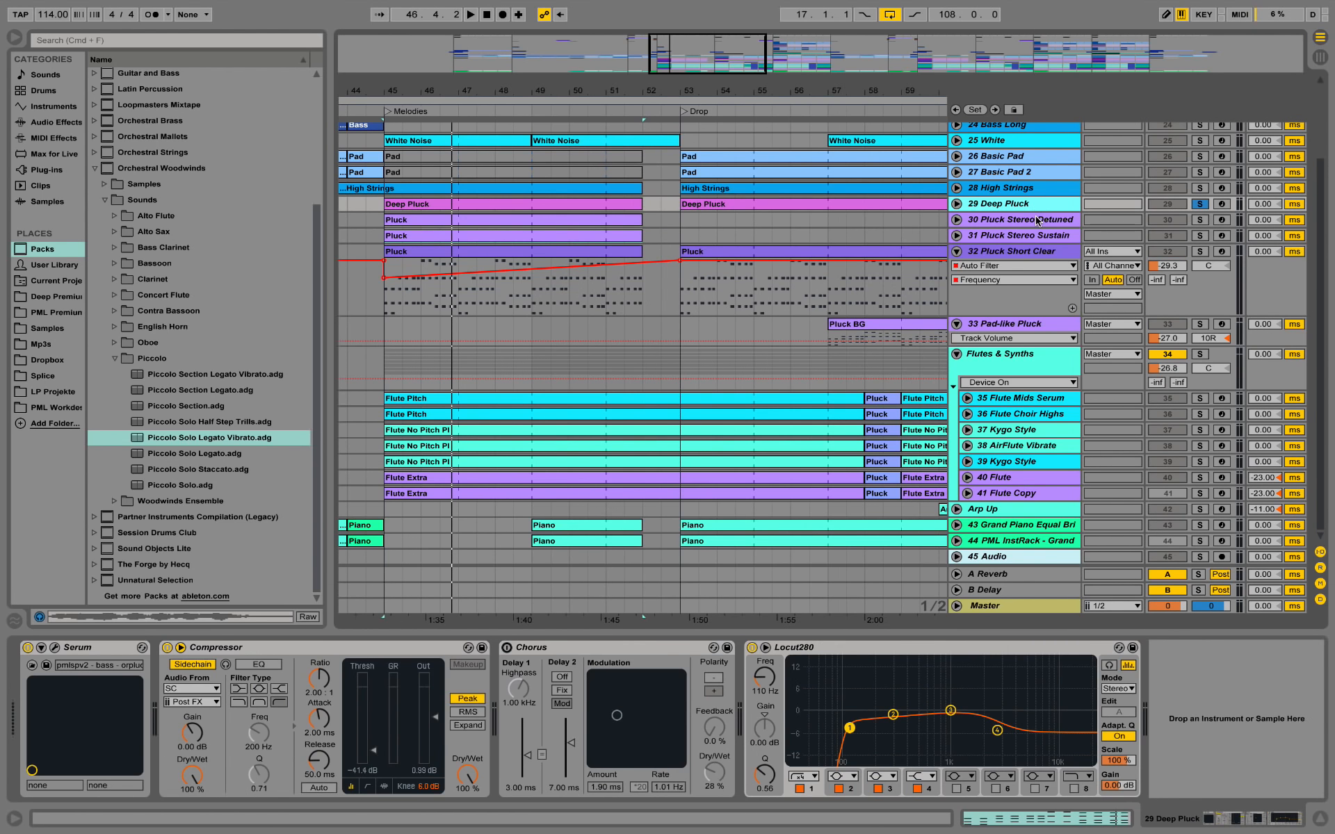
{"action": "left_click", "coordinate": [1038, 221]}
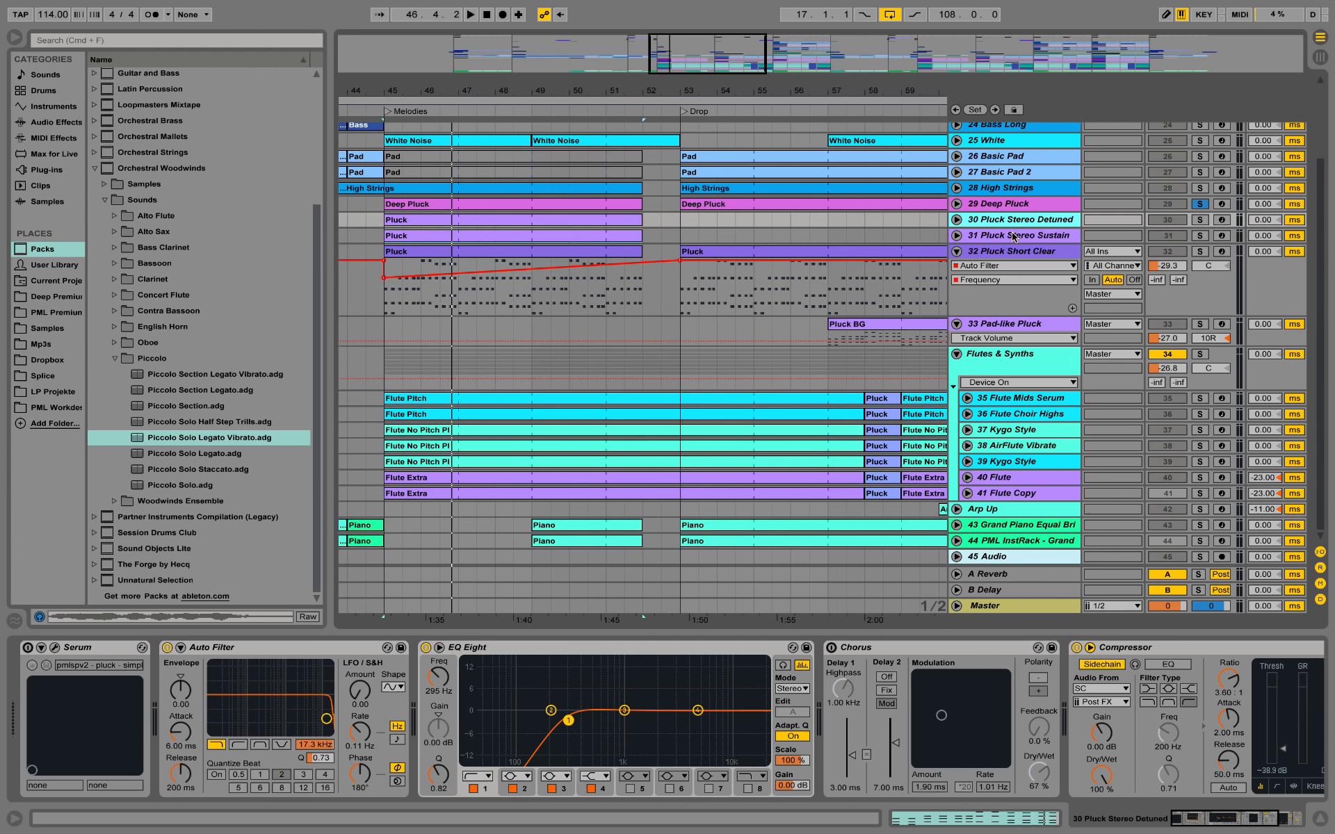
{"action": "left_click", "coordinate": [1055, 203]}
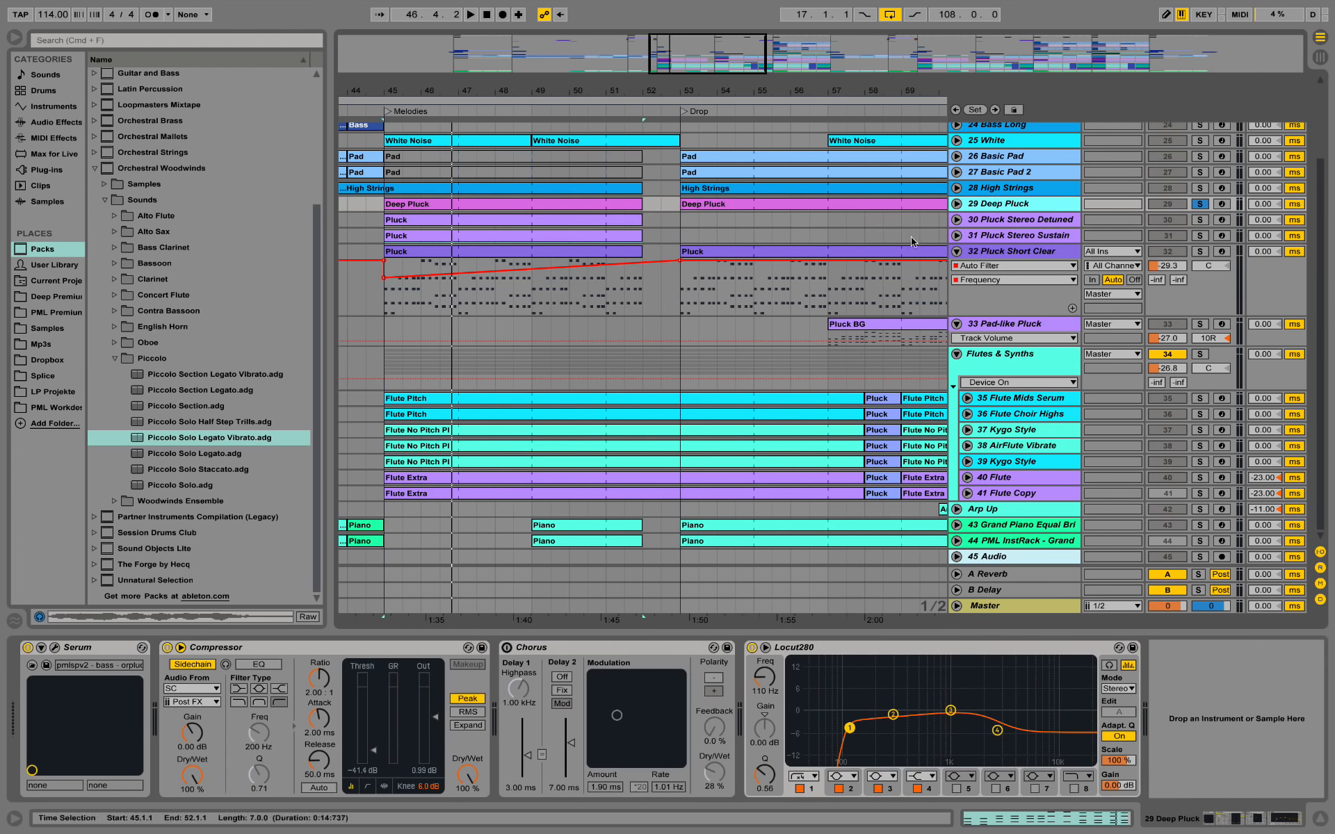
Open the notes of the Deep Pluck clip in the Melodies section and play the soloed pattern
{"action": "double_click", "coordinate": [449, 204]}
{"action": "left_click", "coordinate": [465, 458]}
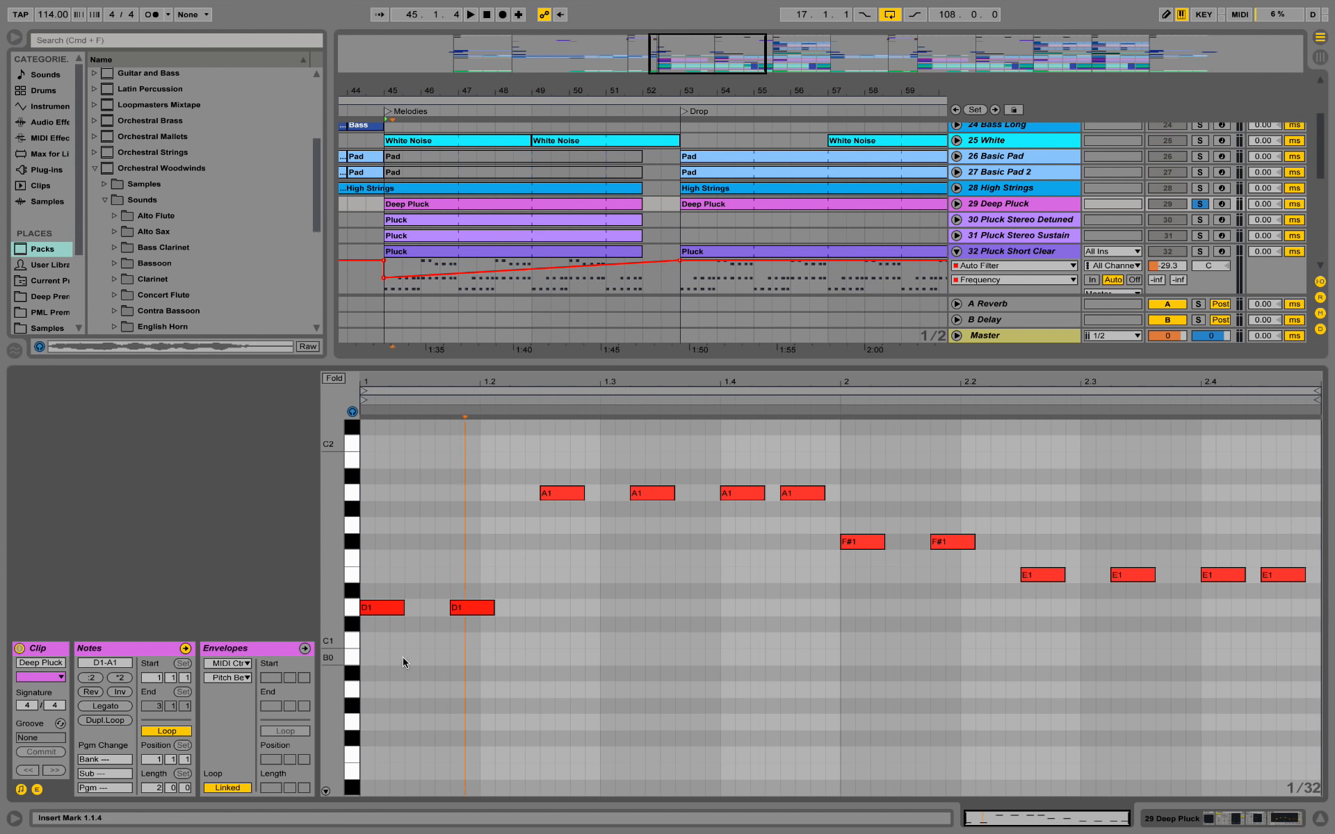
{"action": "key", "text": "space"}
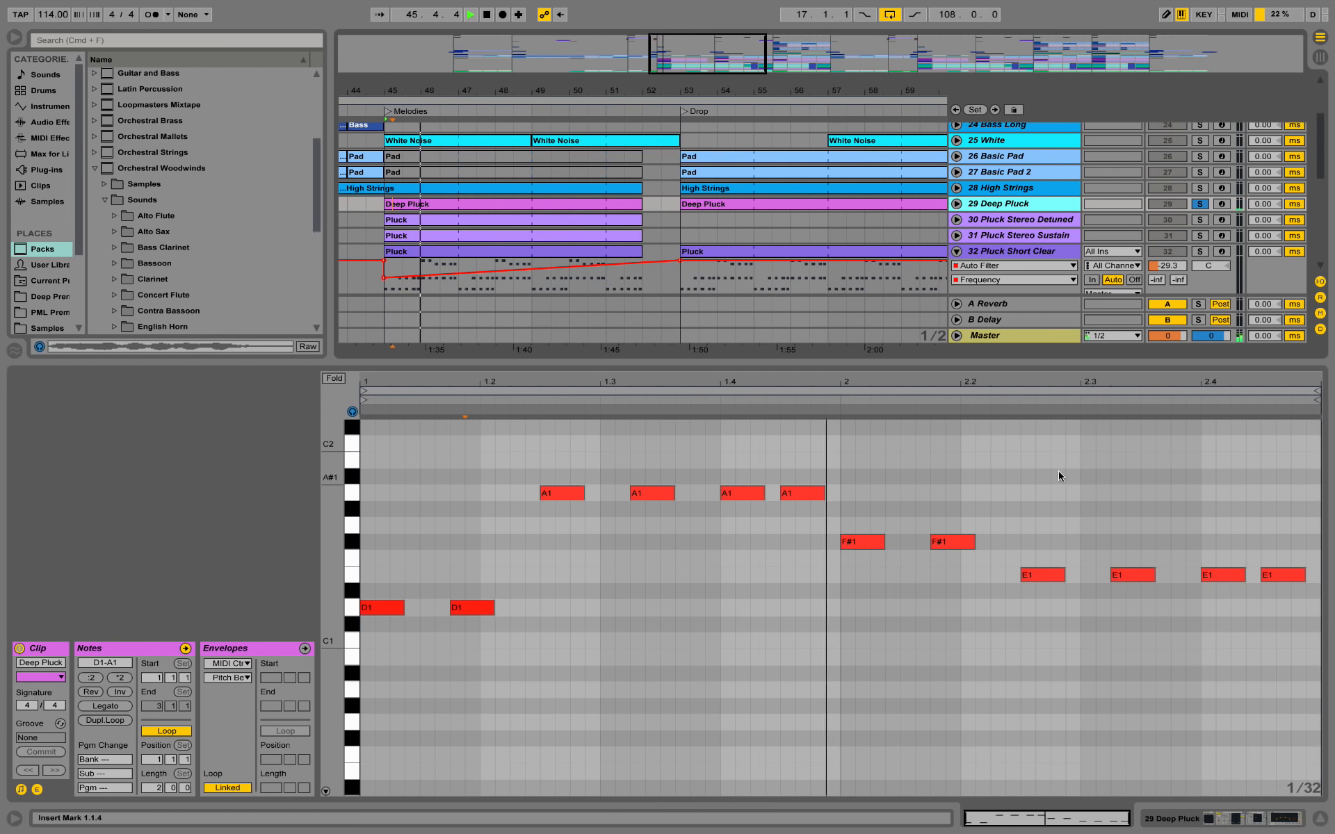
Examine the Serum patch of 29 Deep Pluck during playback, showing the oscillator B wavetable as a flat waveform
{"action": "left_click", "coordinate": [1216, 818]}
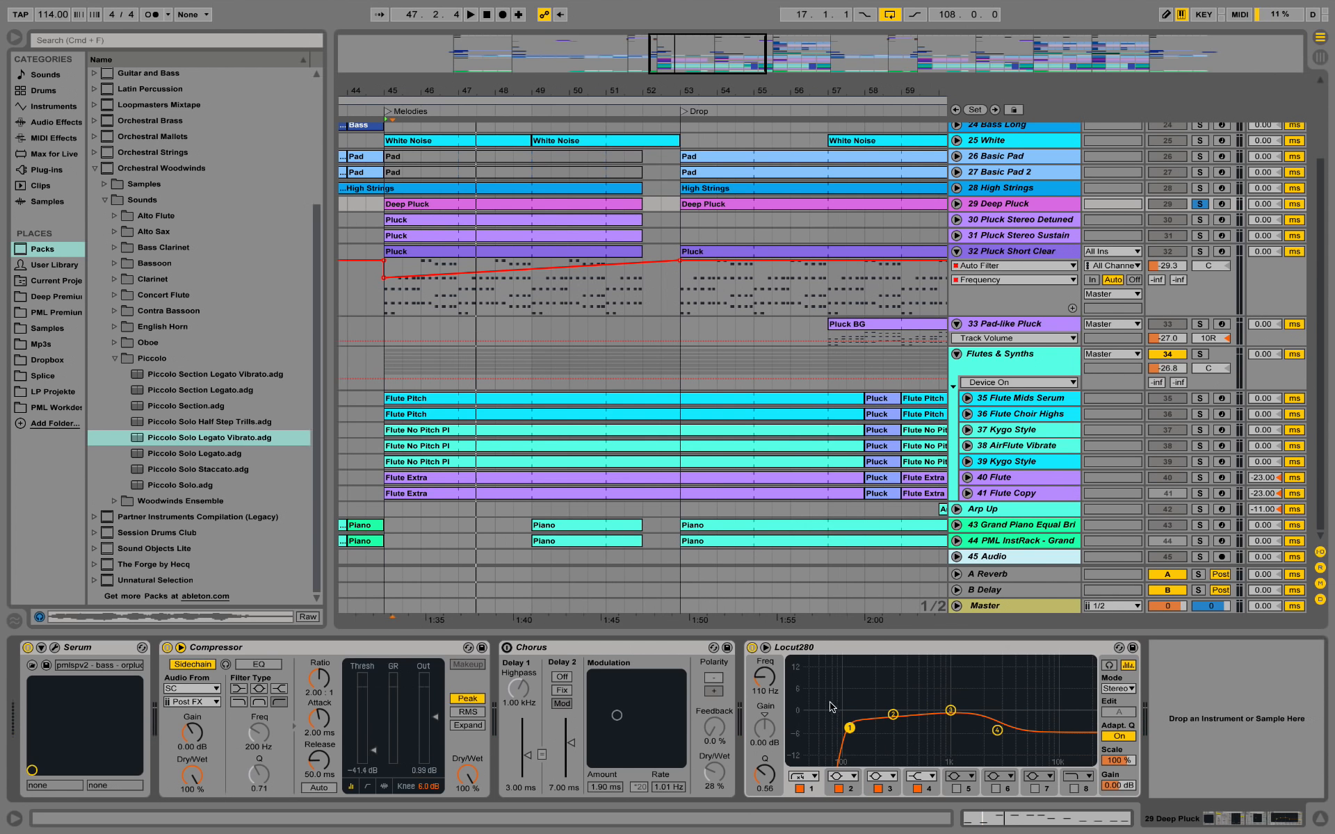
{"action": "left_click", "coordinate": [54, 648]}
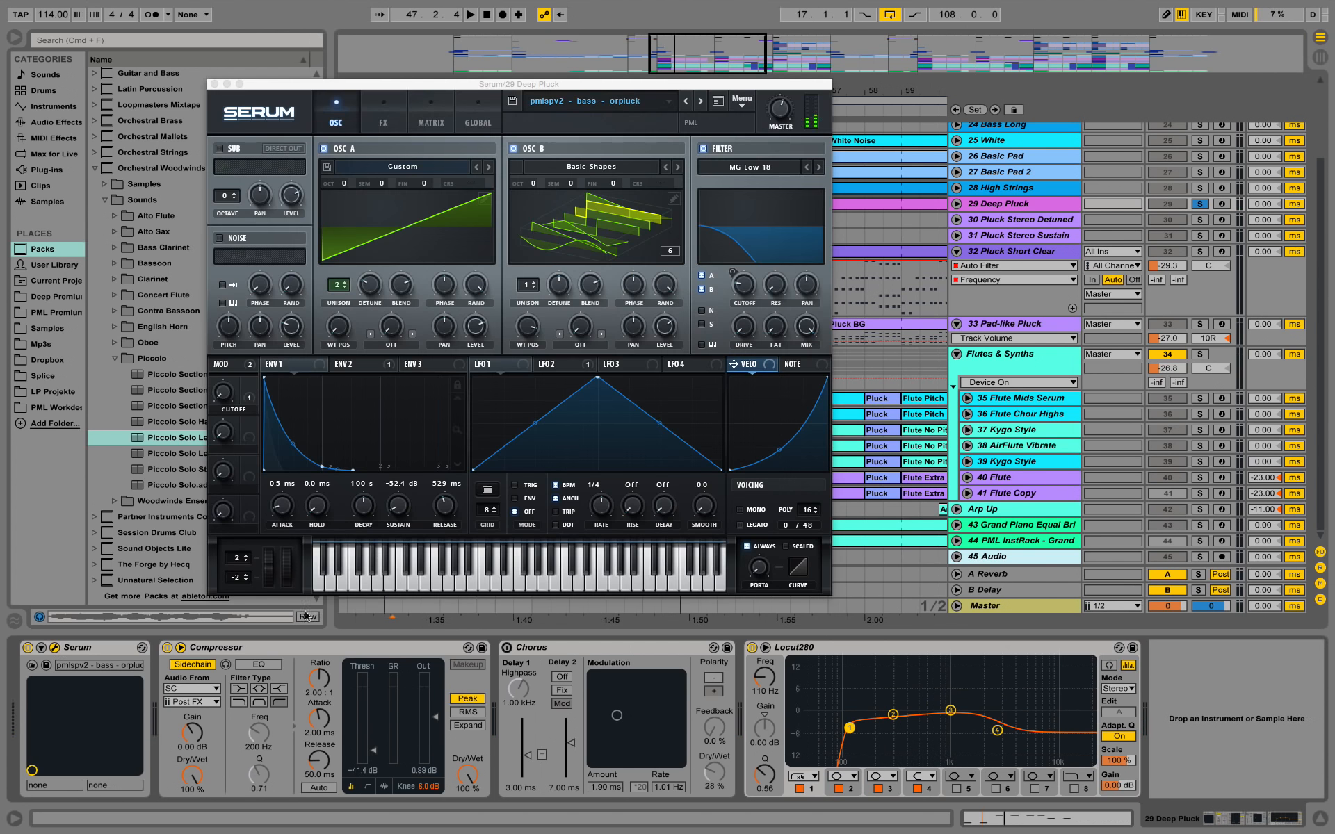
{"action": "key", "text": "space"}
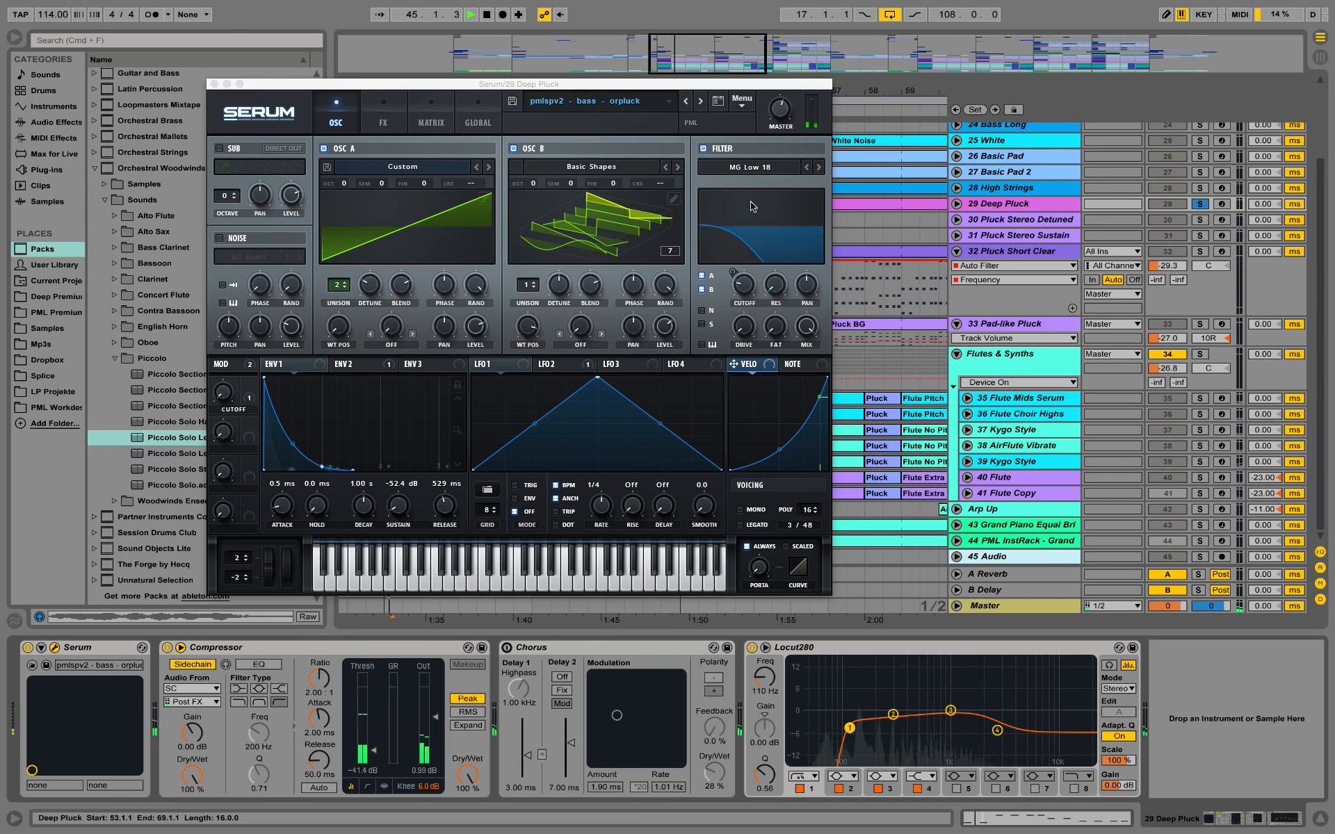
{"action": "left_click", "coordinate": [598, 223]}
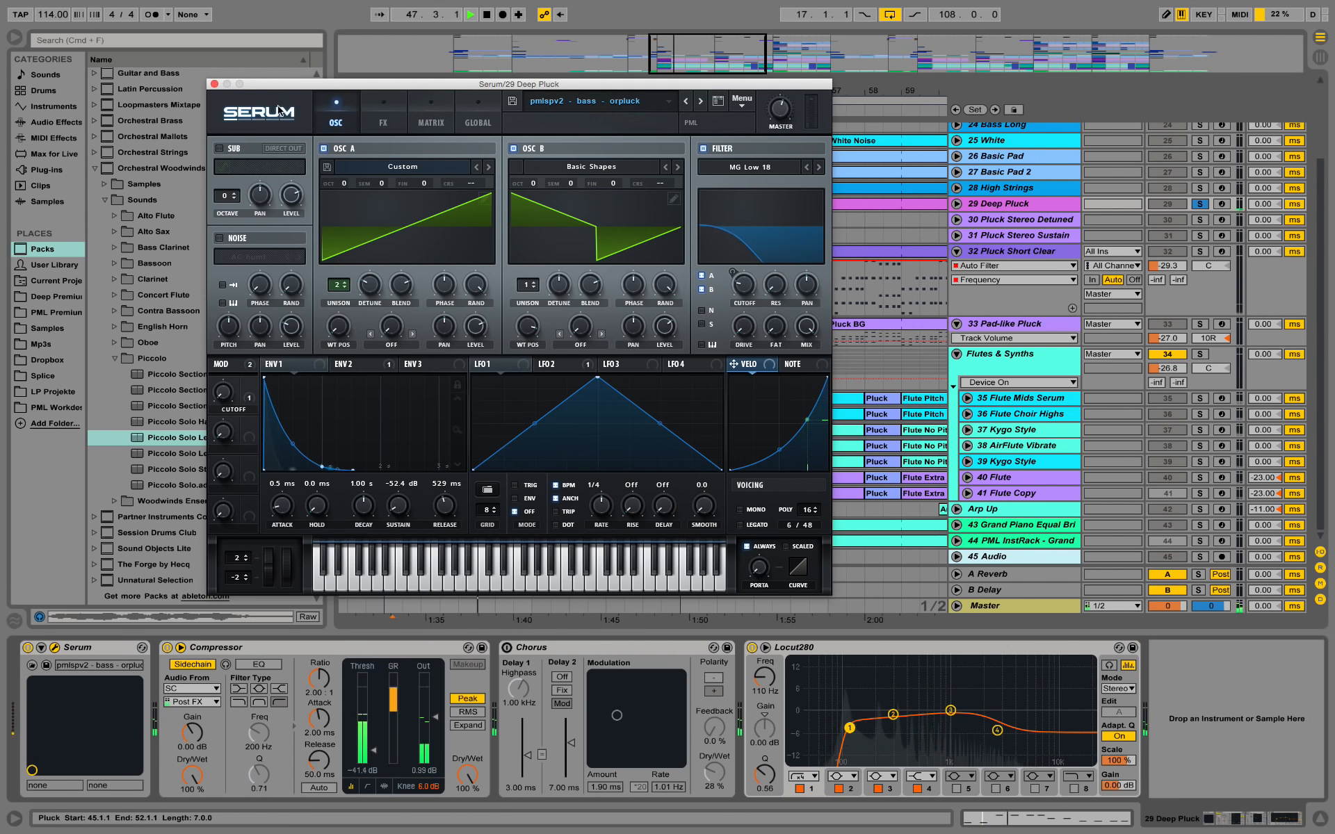
{"action": "left_click", "coordinate": [215, 84]}
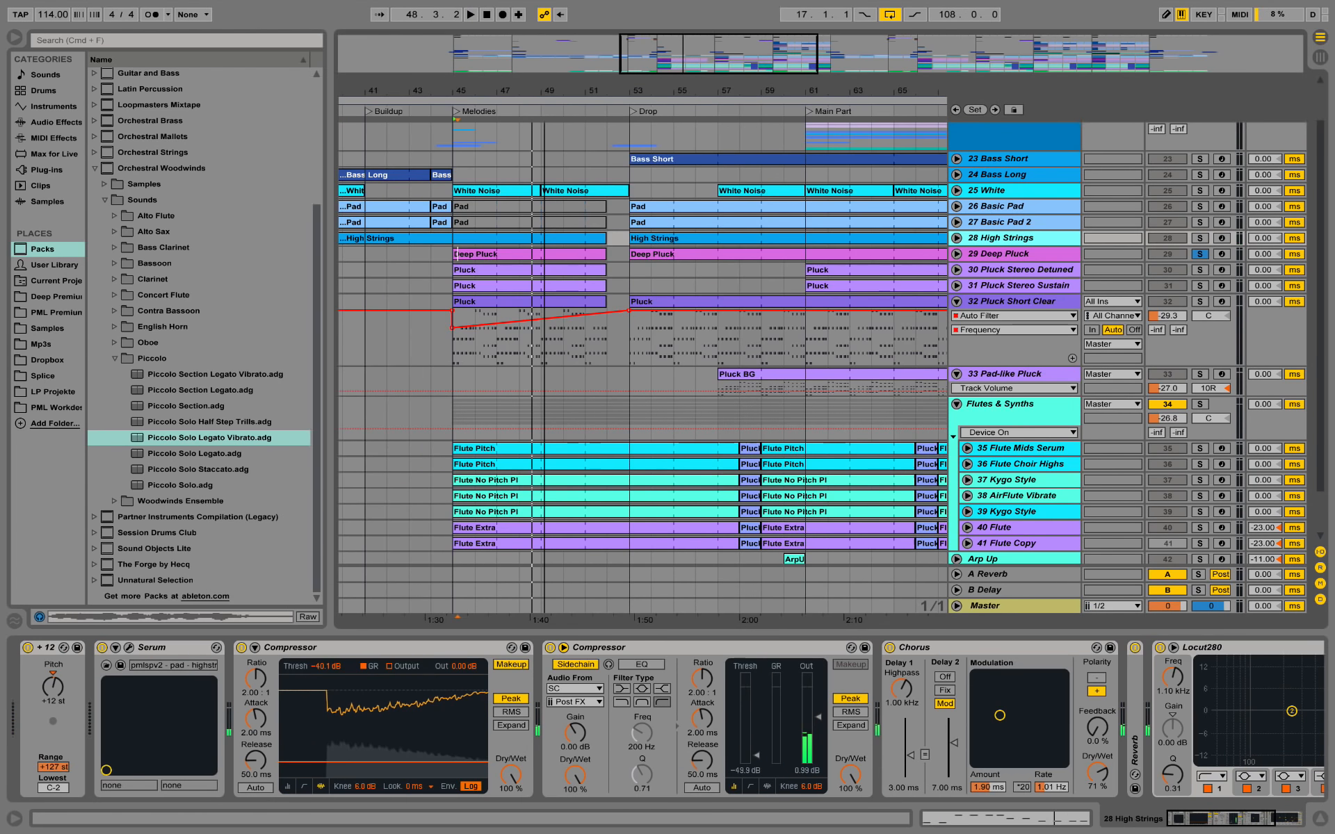
Unfold 28 High Strings, solo it and play its clip from the start of the Melodies section
{"action": "left_click_drag", "start_coordinate": [550, 91], "coordinate": [551, 70]}
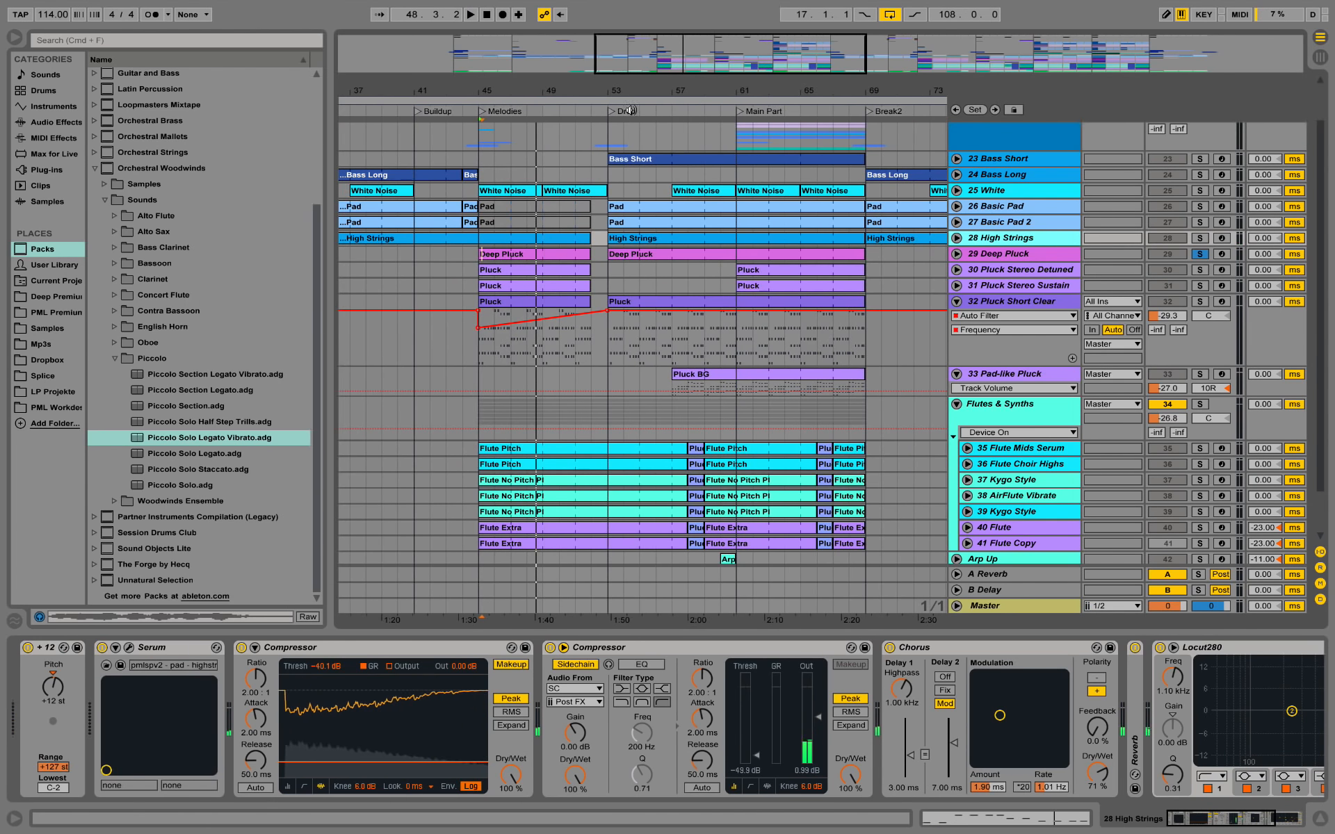
{"action": "left_click", "coordinate": [957, 238]}
{"action": "left_click", "coordinate": [545, 239]}
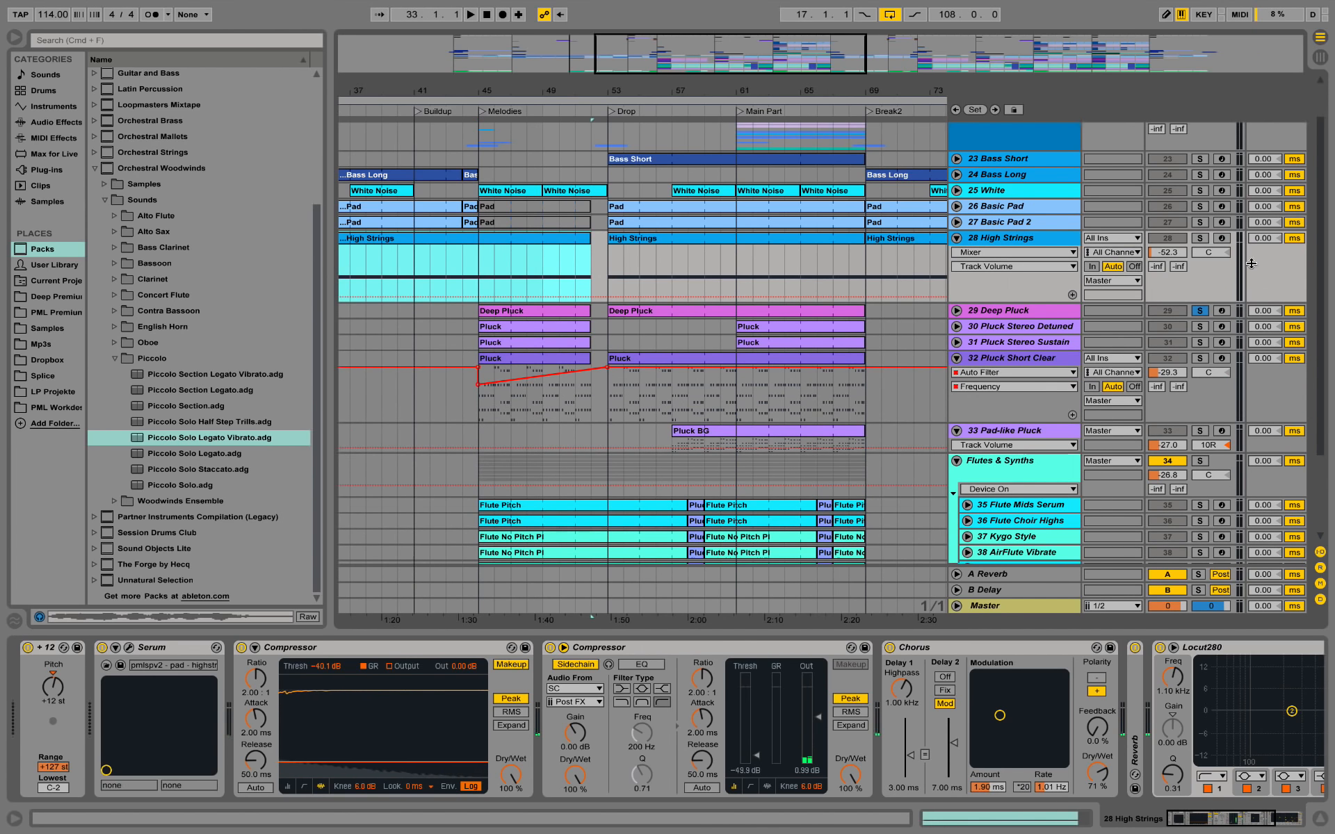
{"action": "left_click", "coordinate": [1200, 238]}
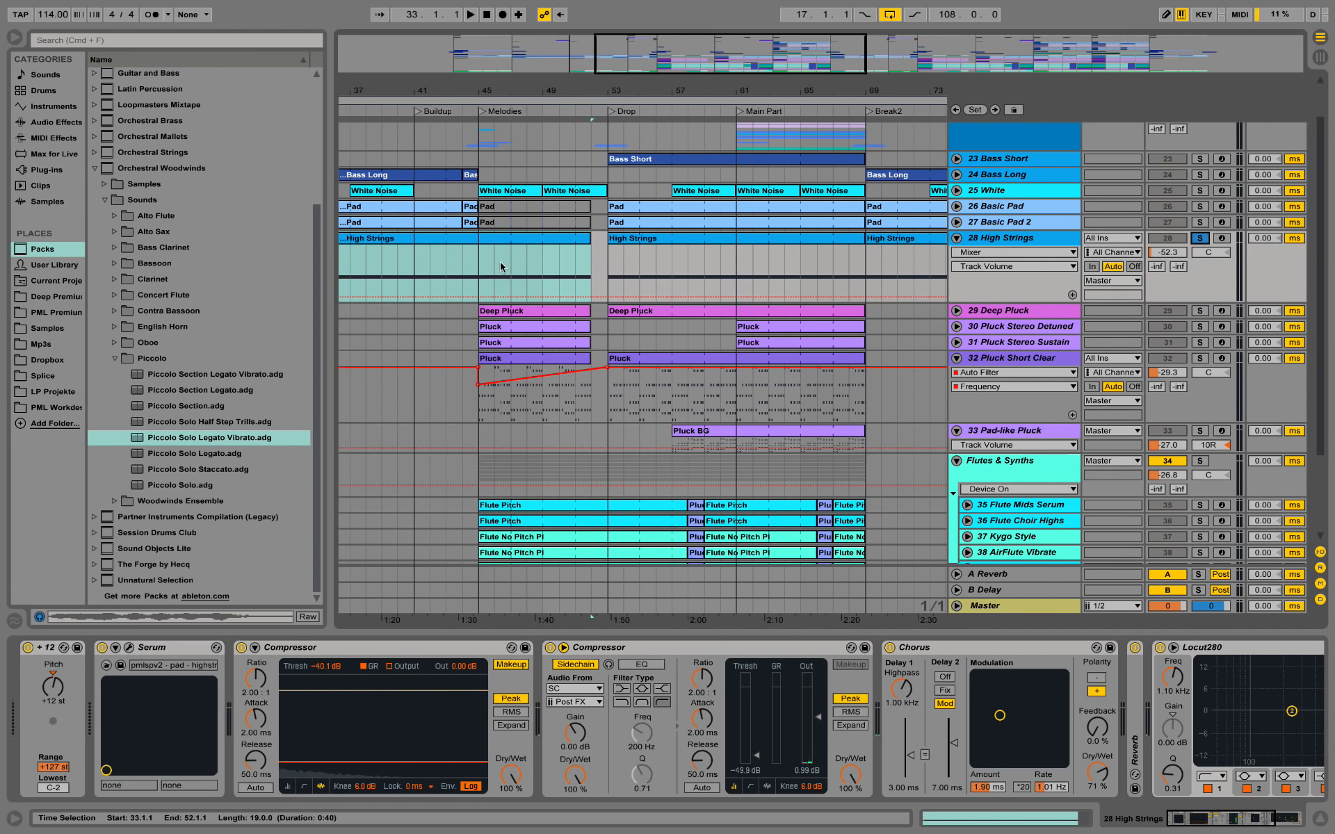
{"action": "left_click", "coordinate": [477, 251]}
{"action": "key", "text": "space"}
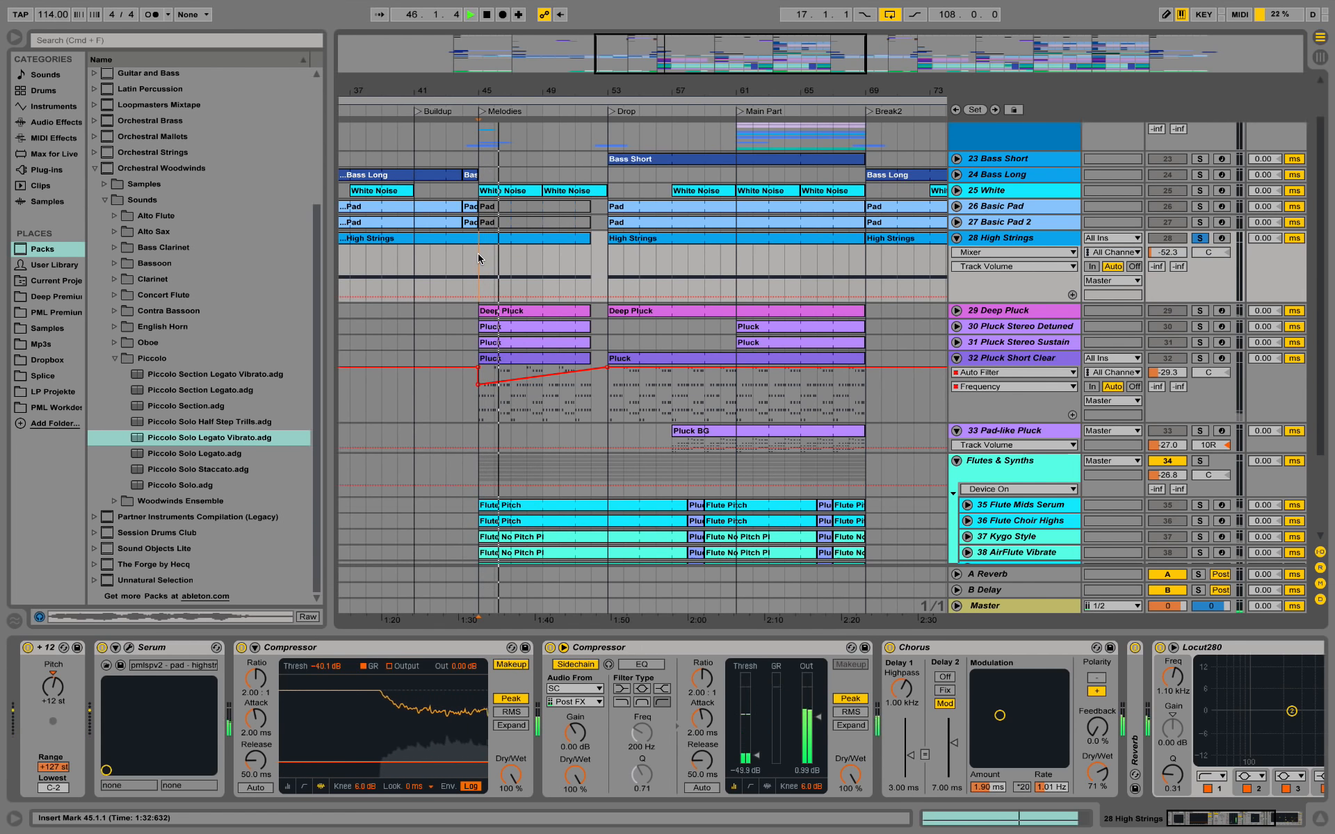
{"action": "key", "text": "space"}
Try a track volume of -36.6 dB on 28 High Strings, replay it, and undo the volume change
{"action": "left_click_drag", "start_coordinate": [1172, 259], "coordinate": [1172, 237]}
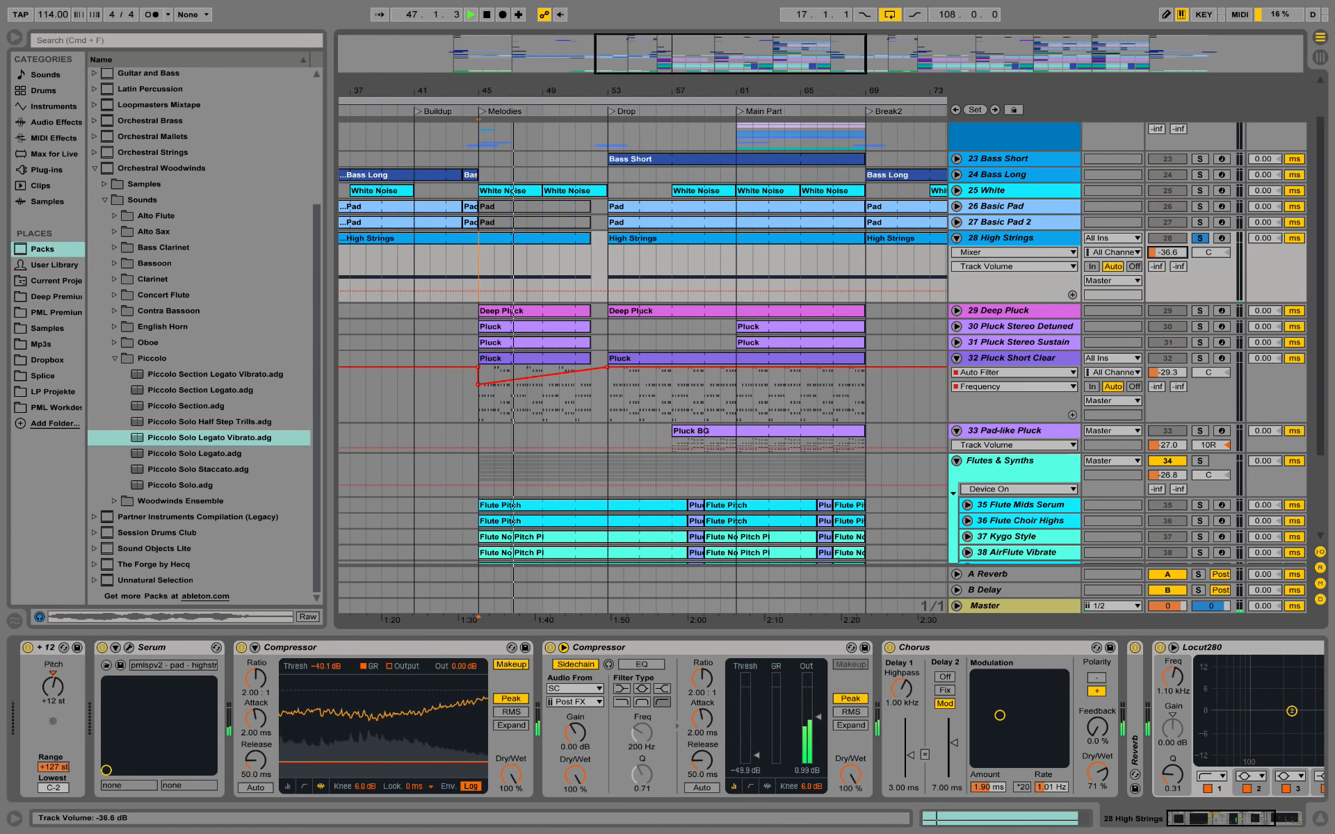
{"action": "key", "text": "space"}
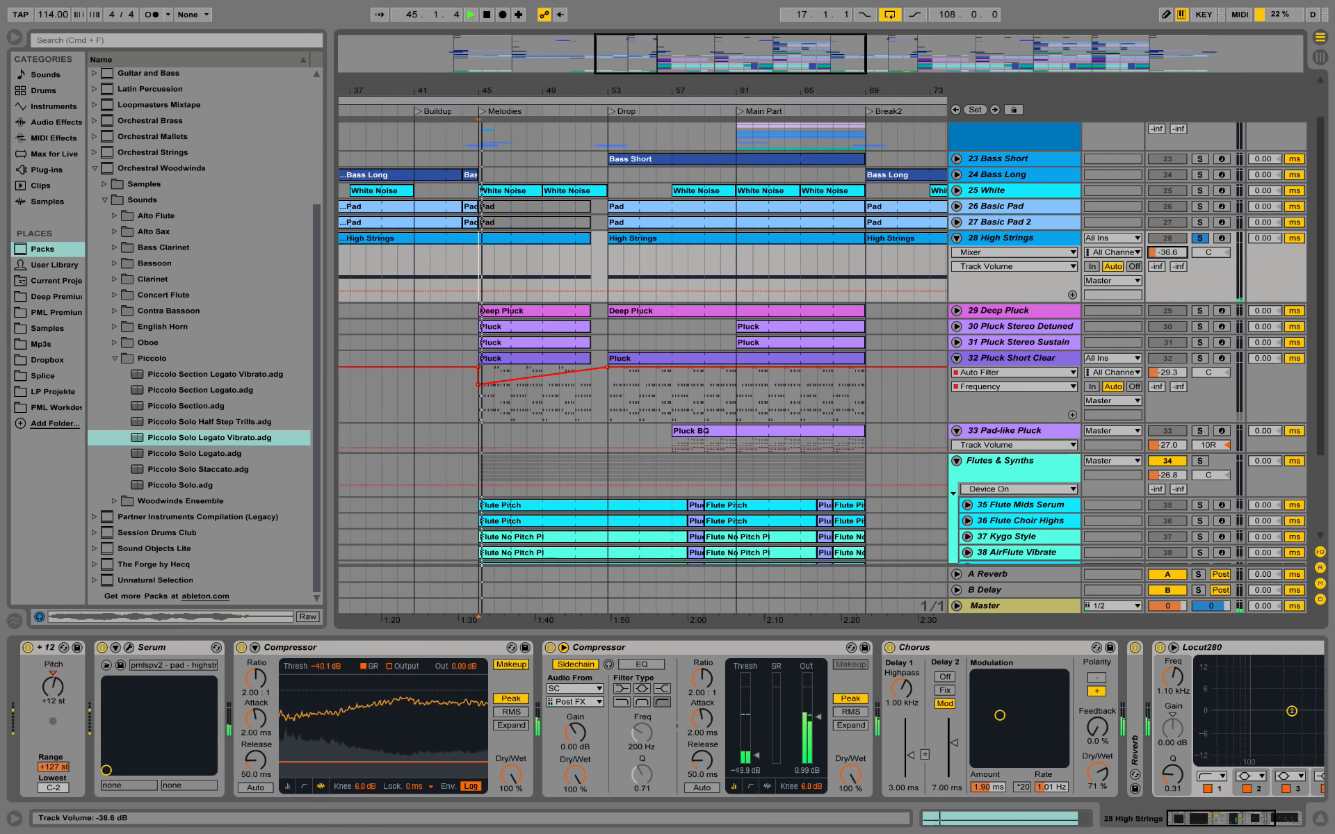
{"action": "key", "text": "space"}
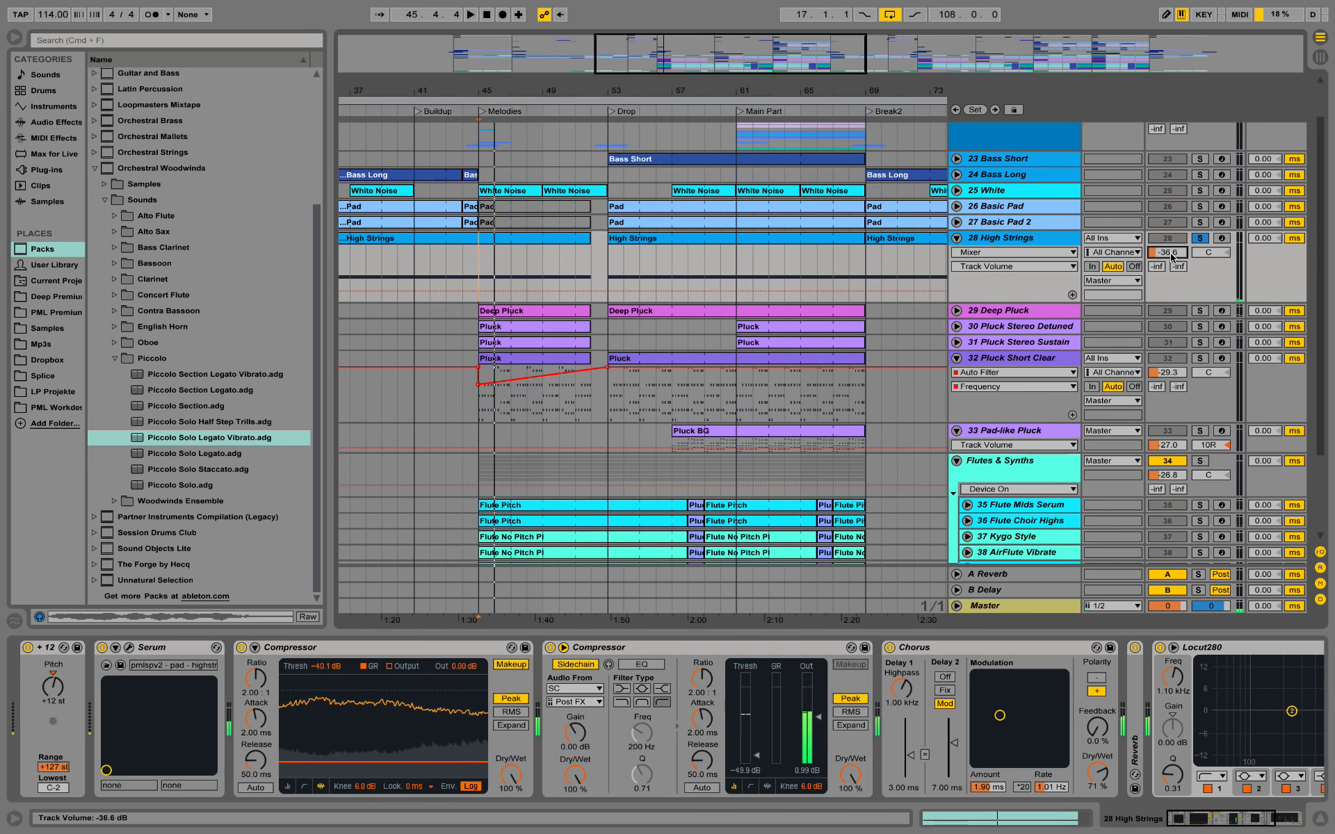
{"action": "key", "text": "super+z"}
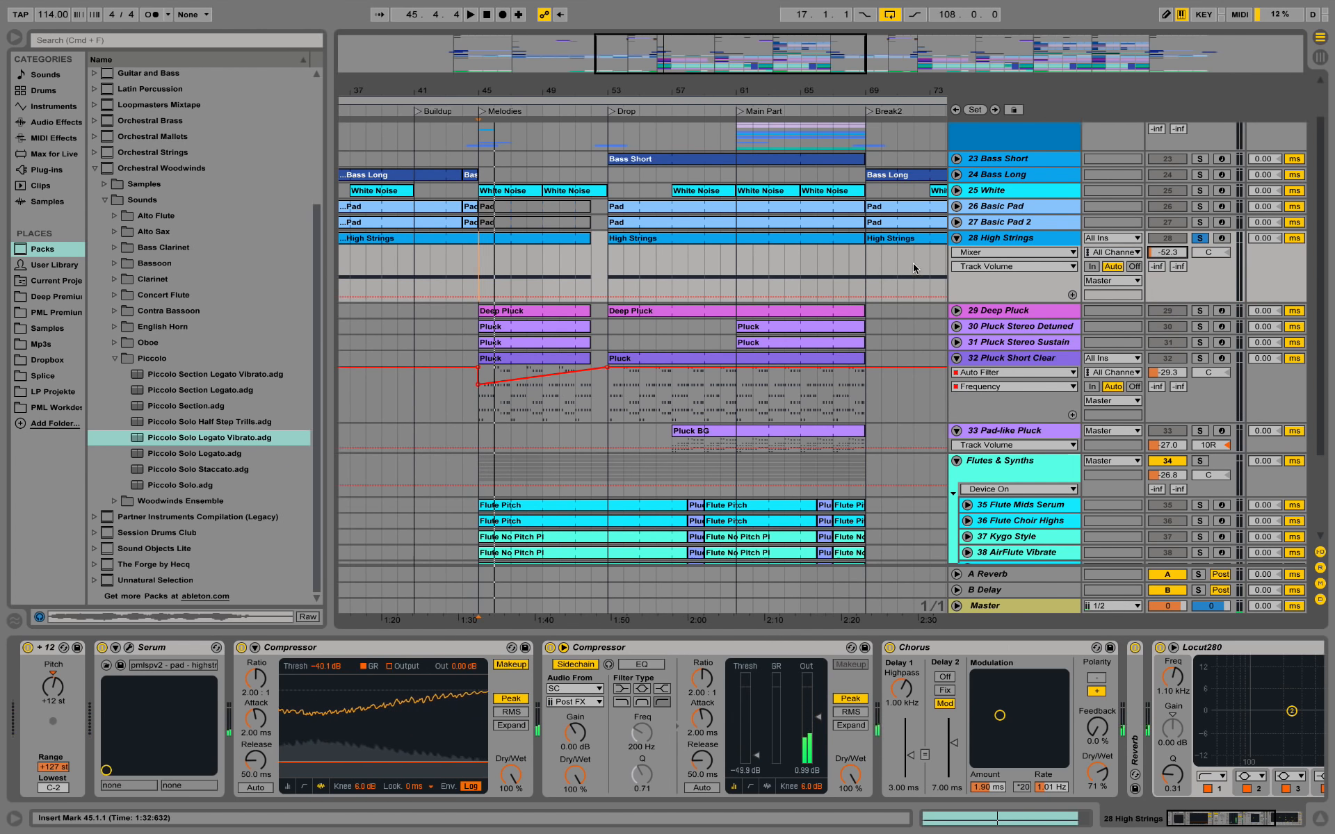
Show the device chain of 27 Basic Pad 2, solo the track and play it from the Drop
{"action": "scroll", "coordinate": [876, 332], "scroll_direction": "up", "scroll_amount": 2}
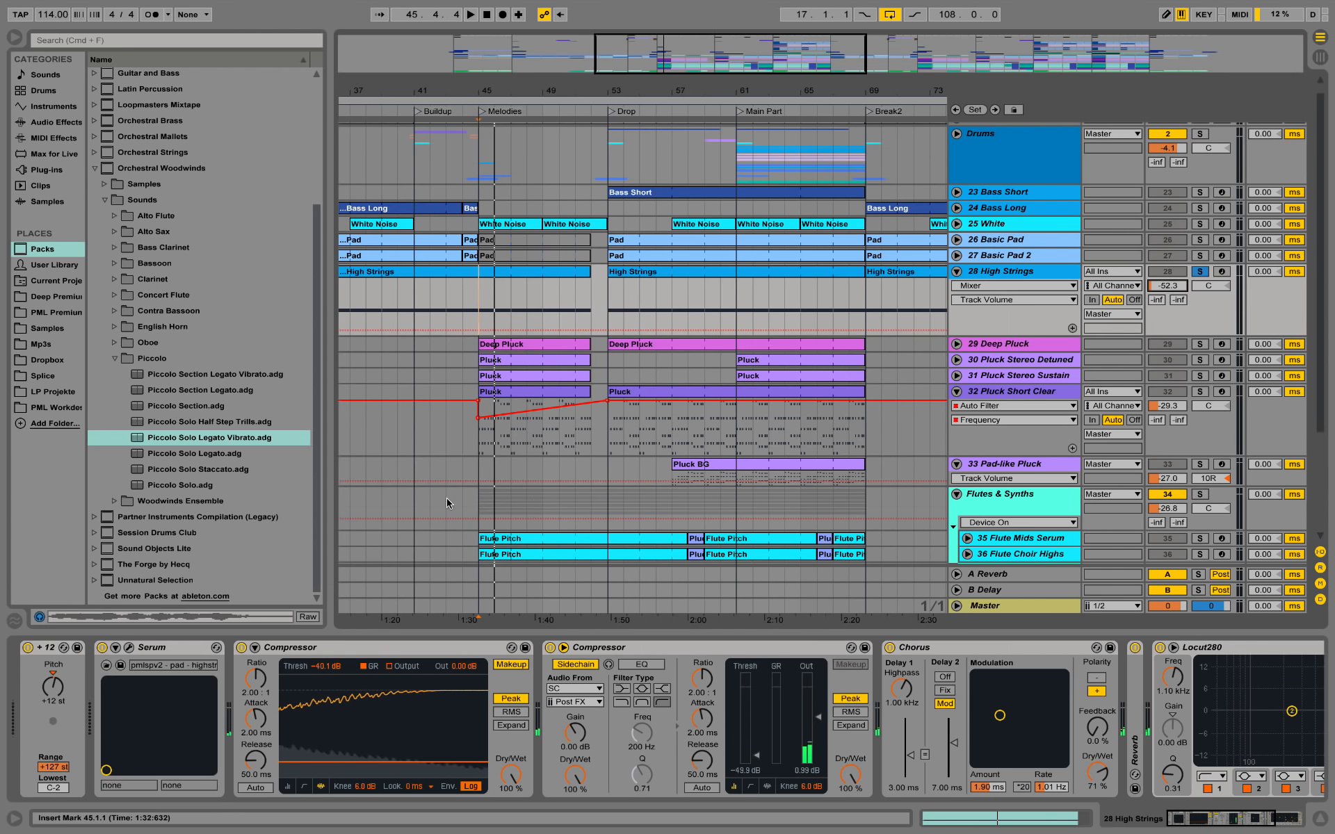
{"action": "left_click", "coordinate": [1016, 257]}
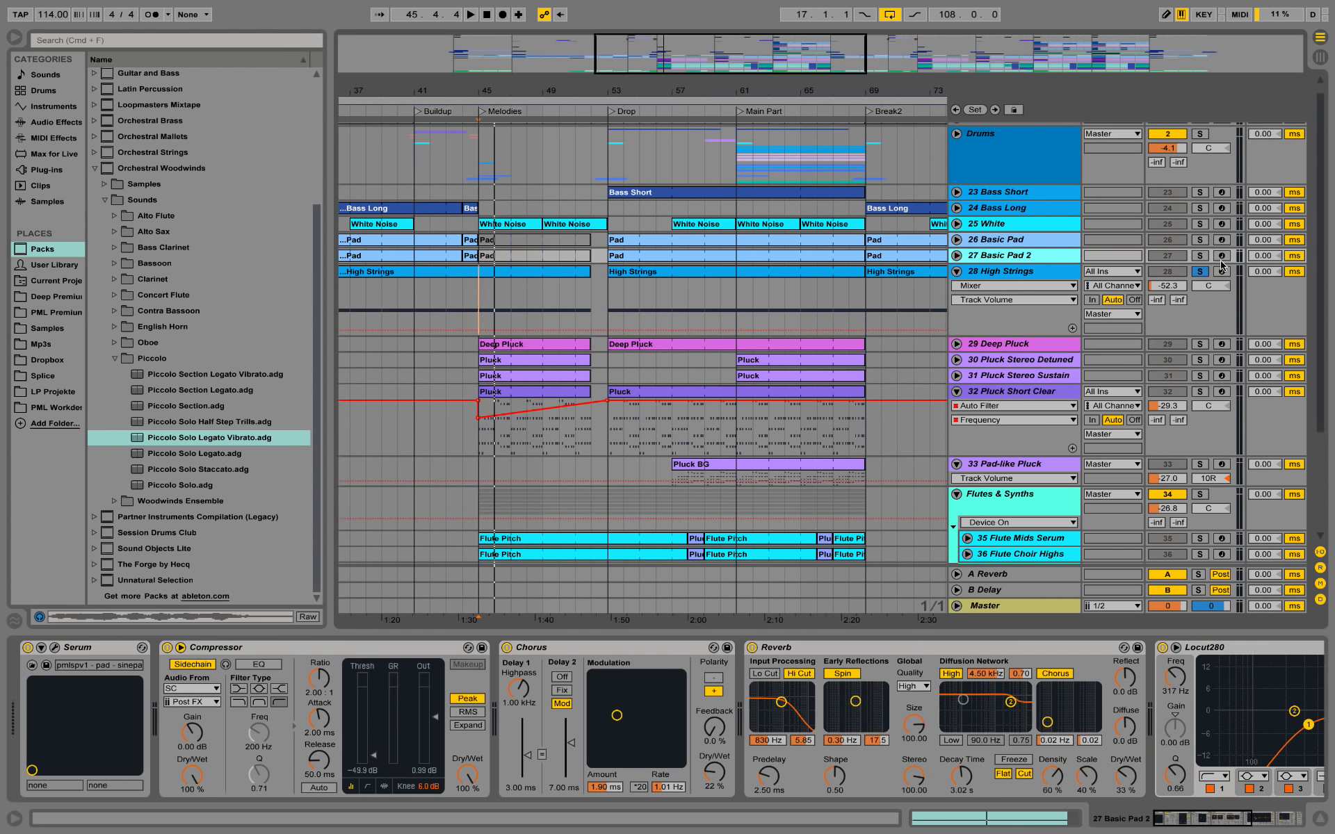
{"action": "left_click", "coordinate": [1199, 256]}
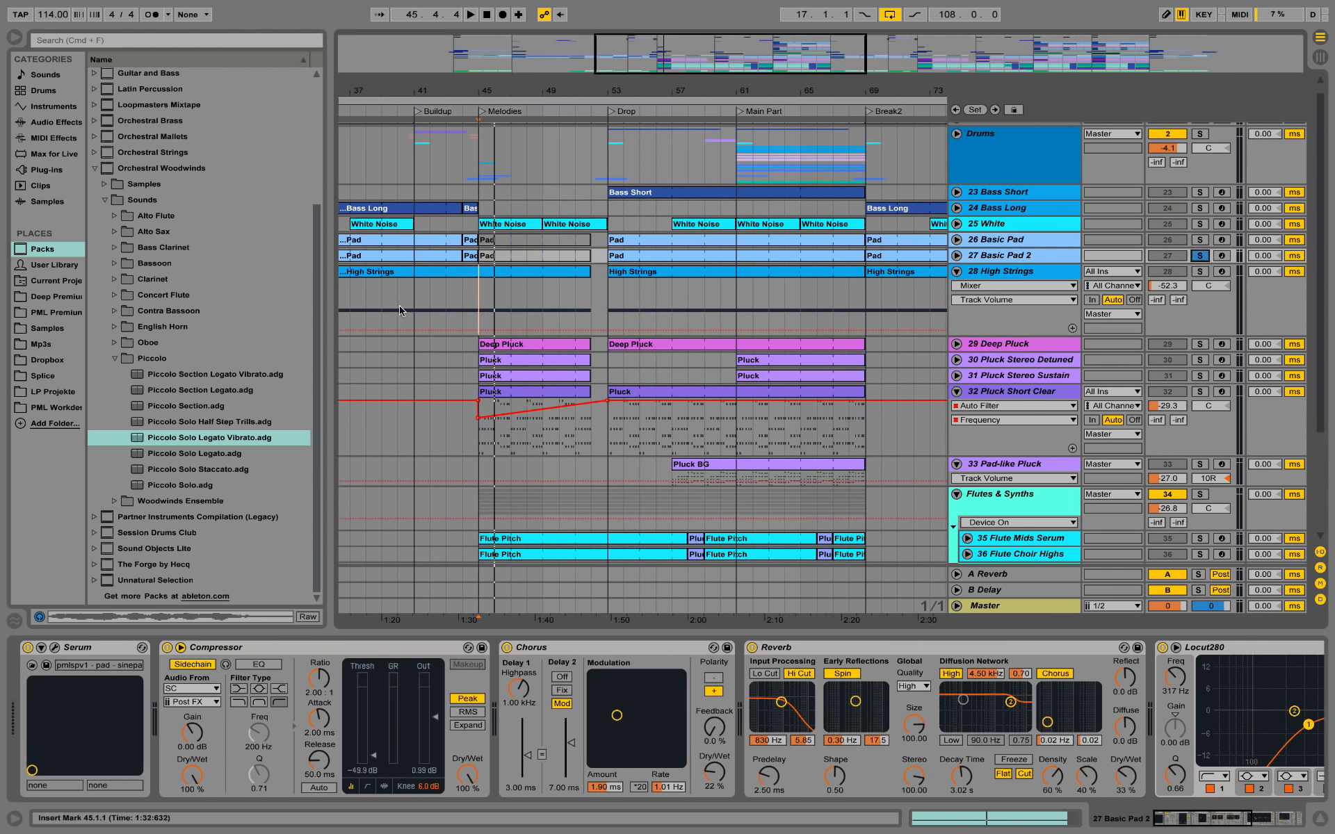
{"action": "left_click", "coordinate": [604, 263]}
{"action": "key", "text": "space"}
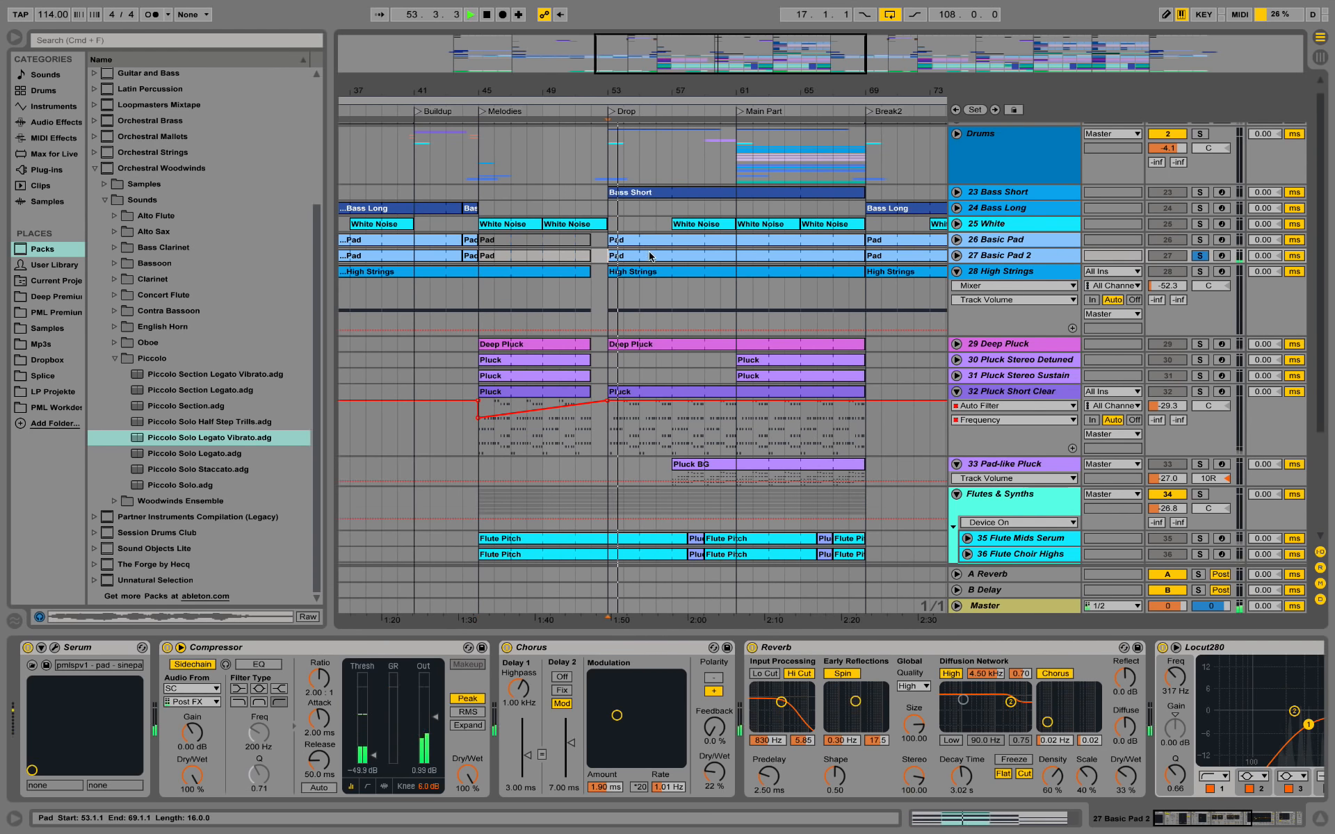
Open the Pad clip of 27 Basic Pad 2 at the Drop and examine its chord notes during playback
{"action": "double_click", "coordinate": [632, 256]}
{"action": "scroll", "coordinate": [696, 530], "scroll_direction": "up", "scroll_amount": 10}
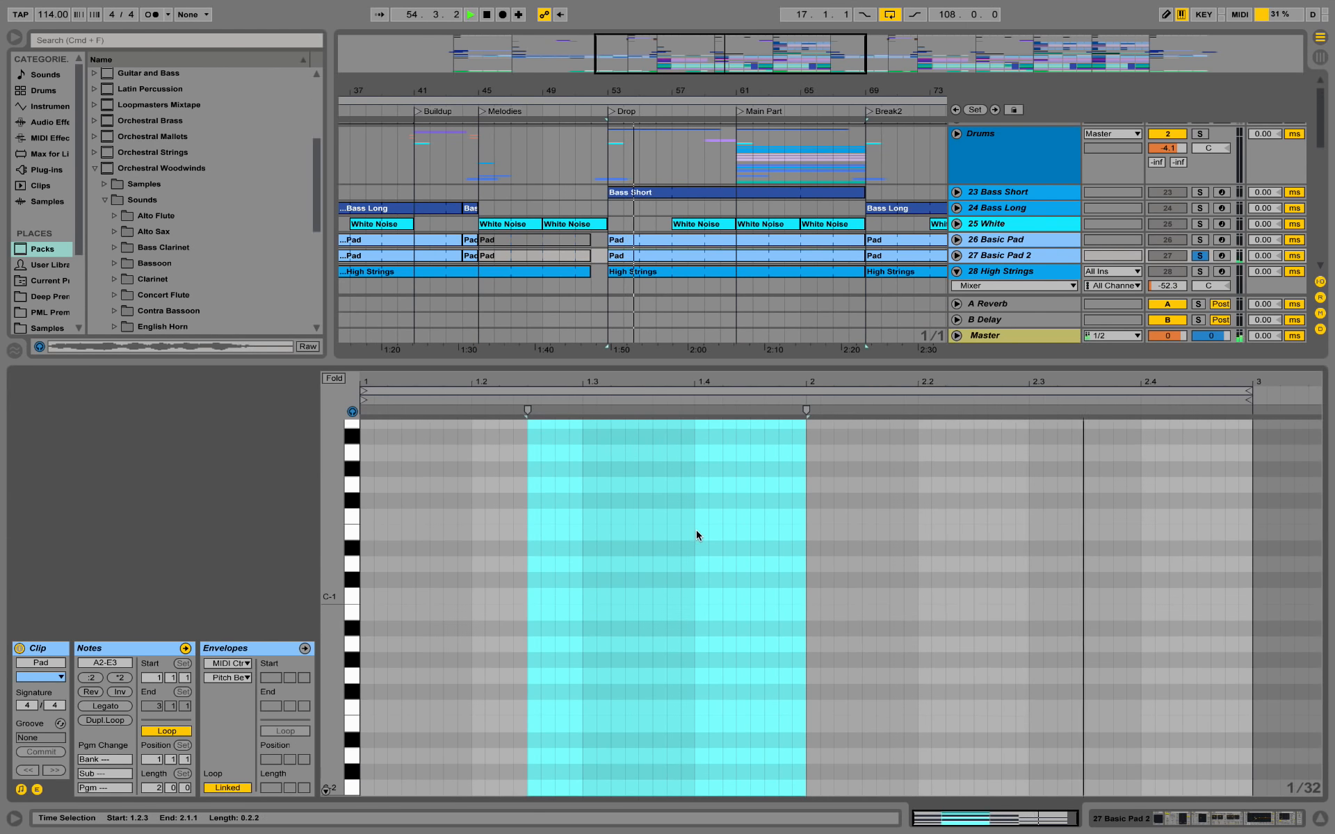
{"action": "left_click", "coordinate": [763, 507]}
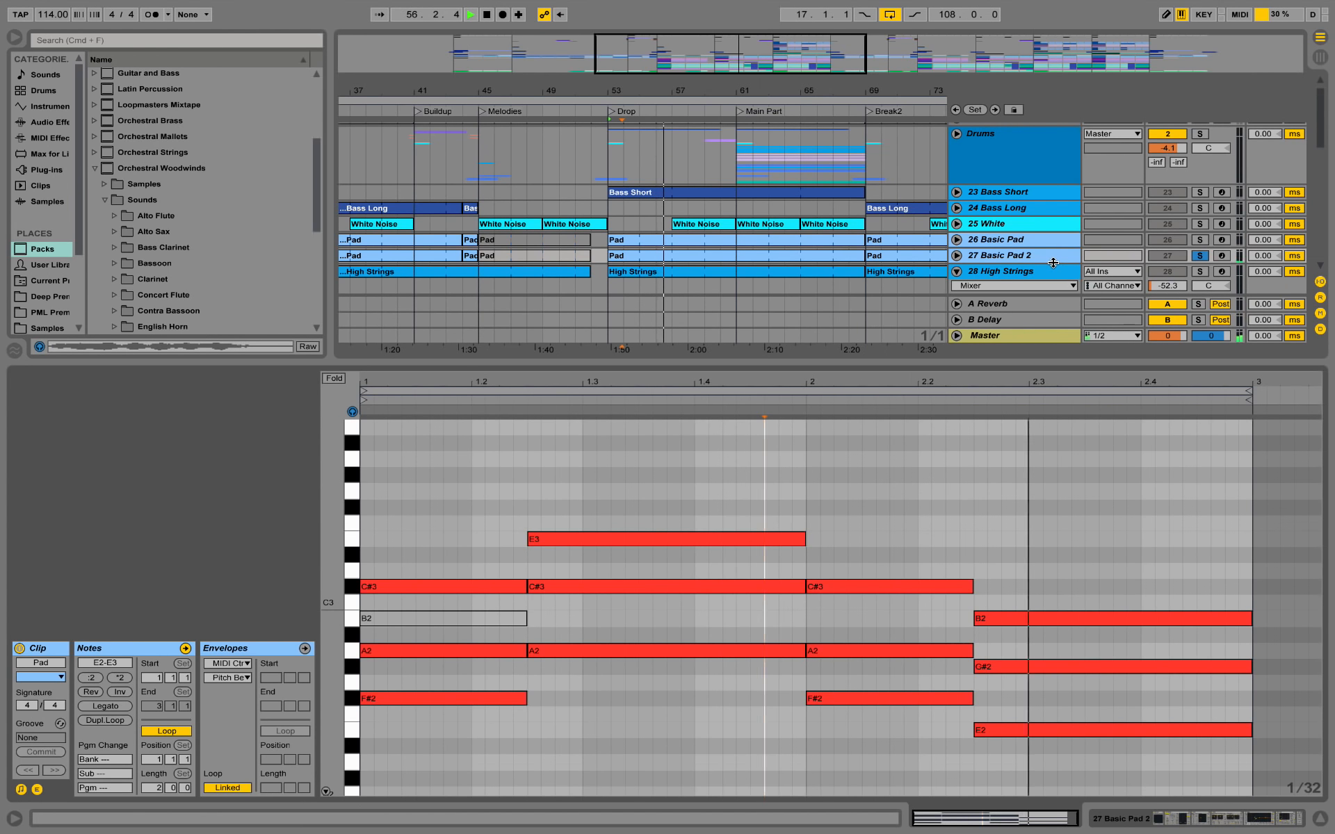
Return to the device chain of 27 Basic Pad 2, open its Serum patch, check the filter cutoff and play the pad from the Drop
{"action": "left_click", "coordinate": [1033, 258]}
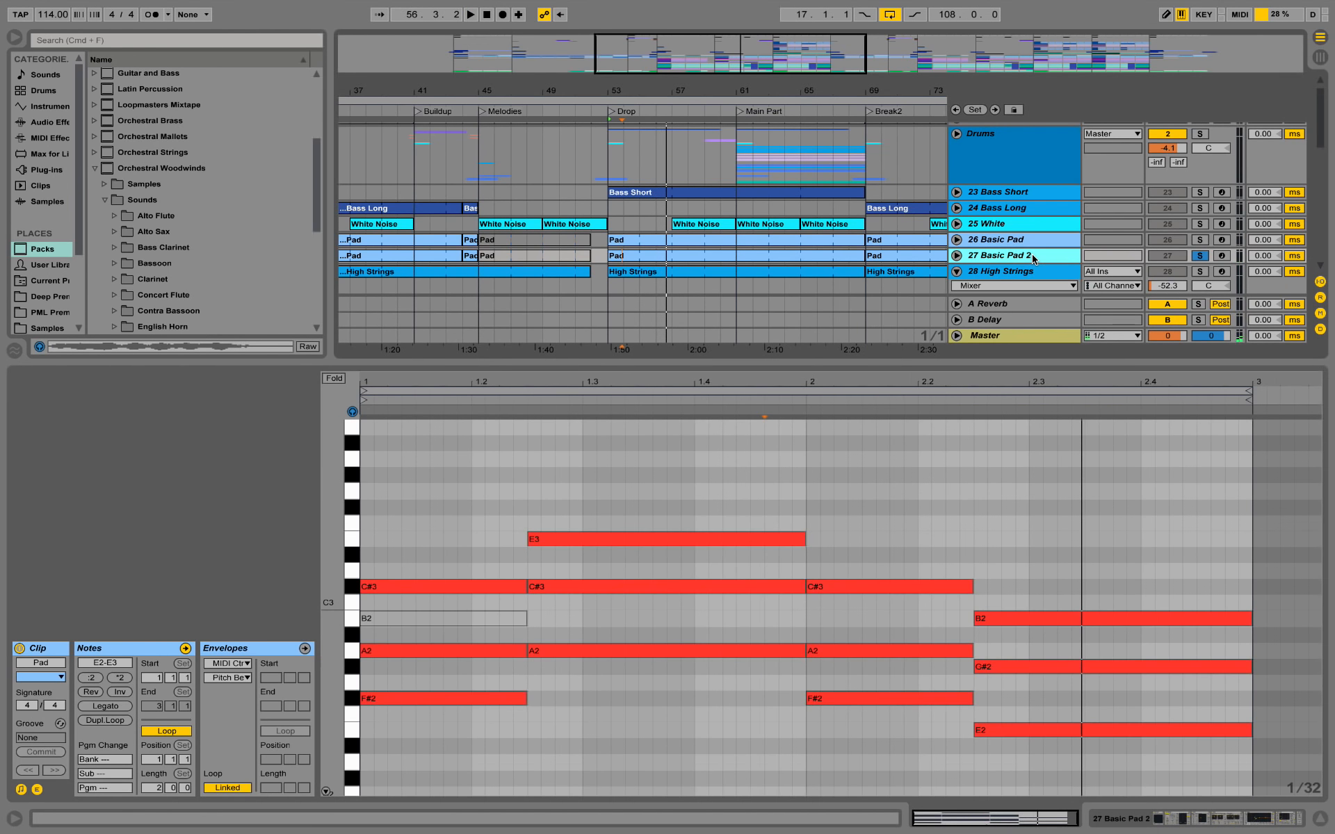
{"action": "left_click", "coordinate": [1173, 818]}
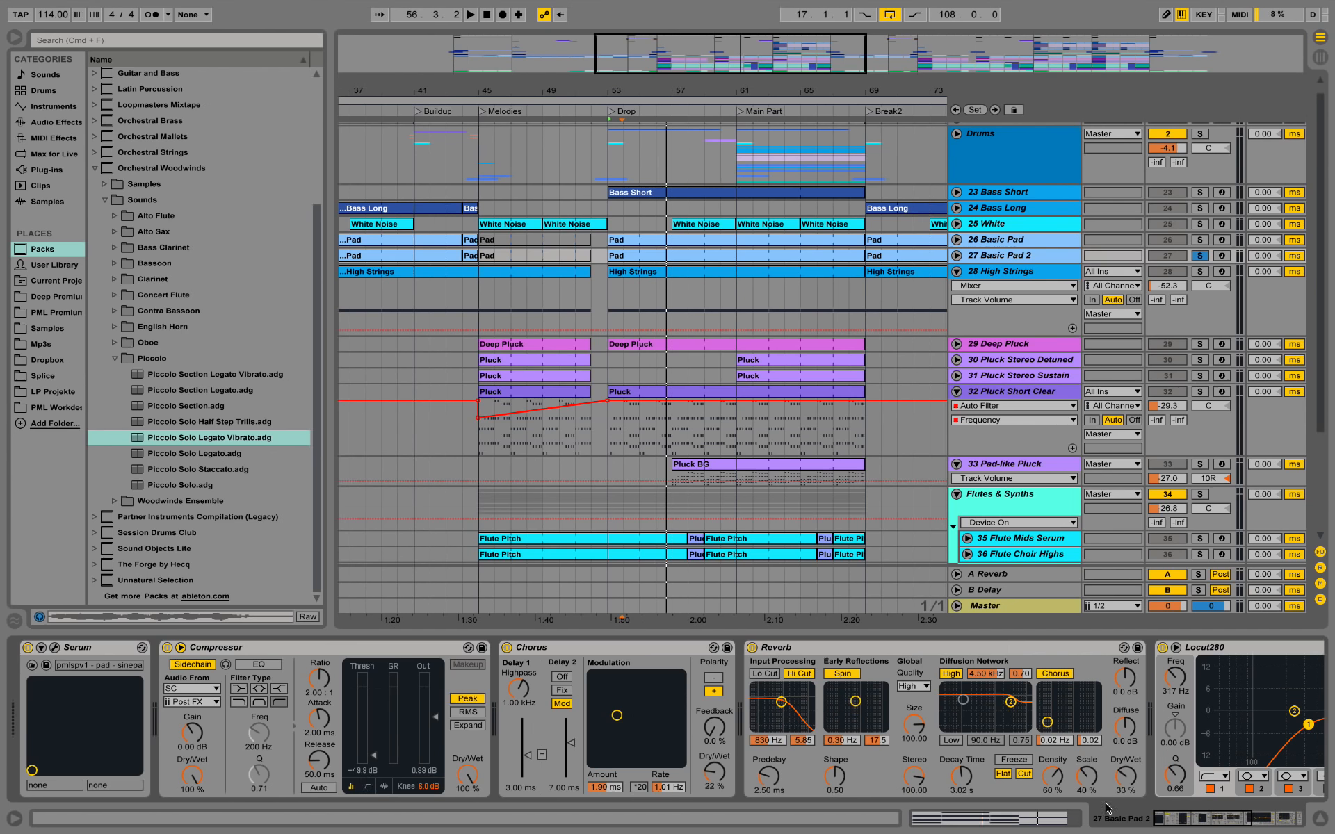
{"action": "left_click_drag", "start_coordinate": [1221, 821], "coordinate": [1187, 825]}
{"action": "left_click", "coordinate": [60, 650]}
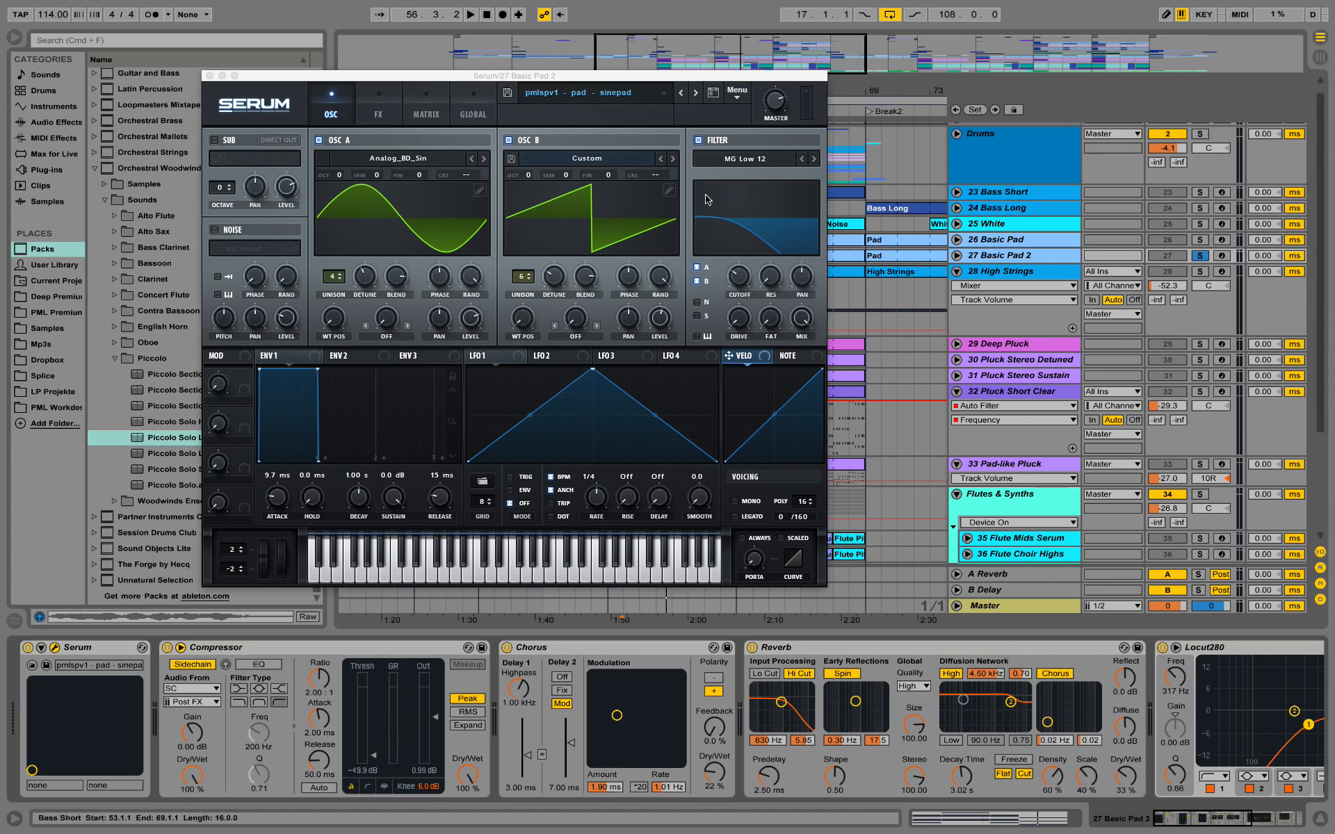
{"action": "left_click", "coordinate": [745, 280]}
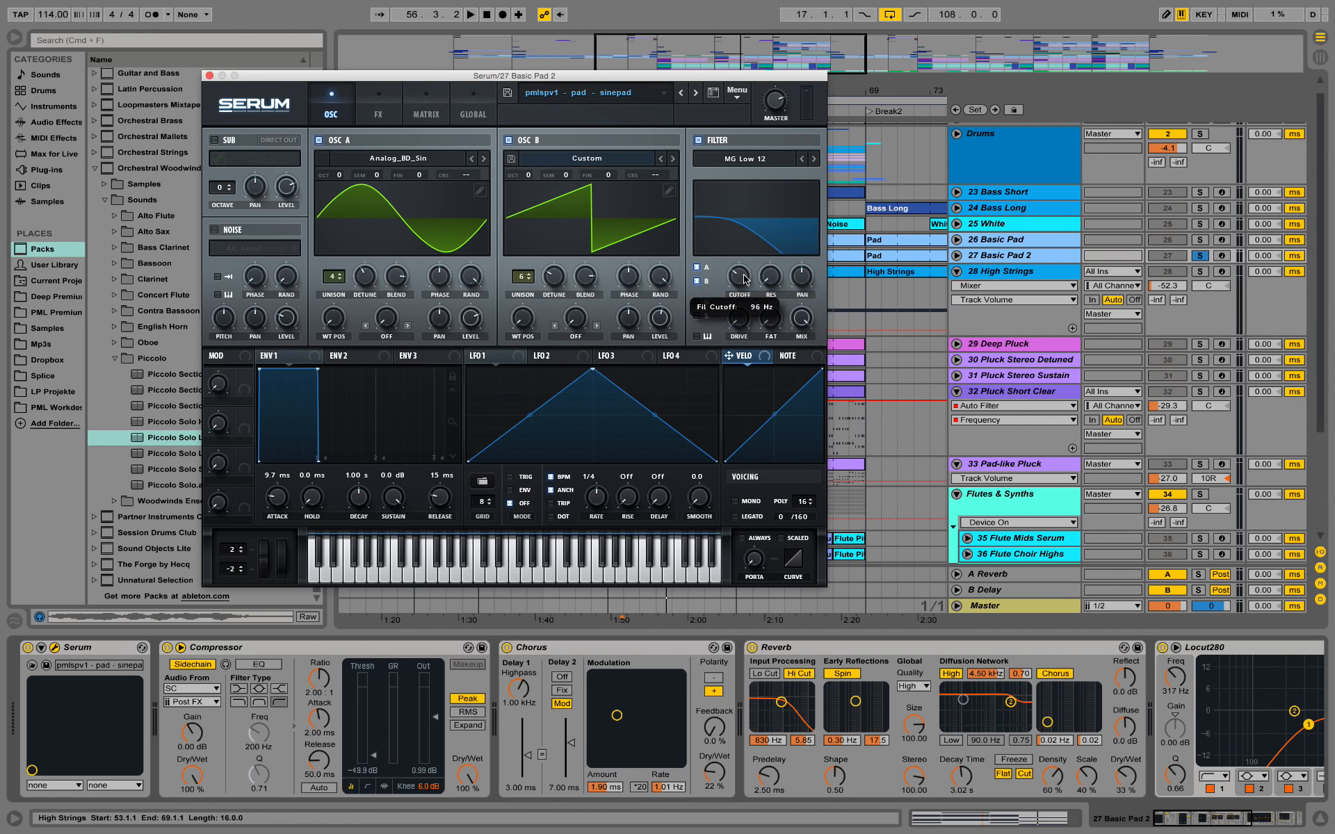
{"action": "key", "text": "space"}
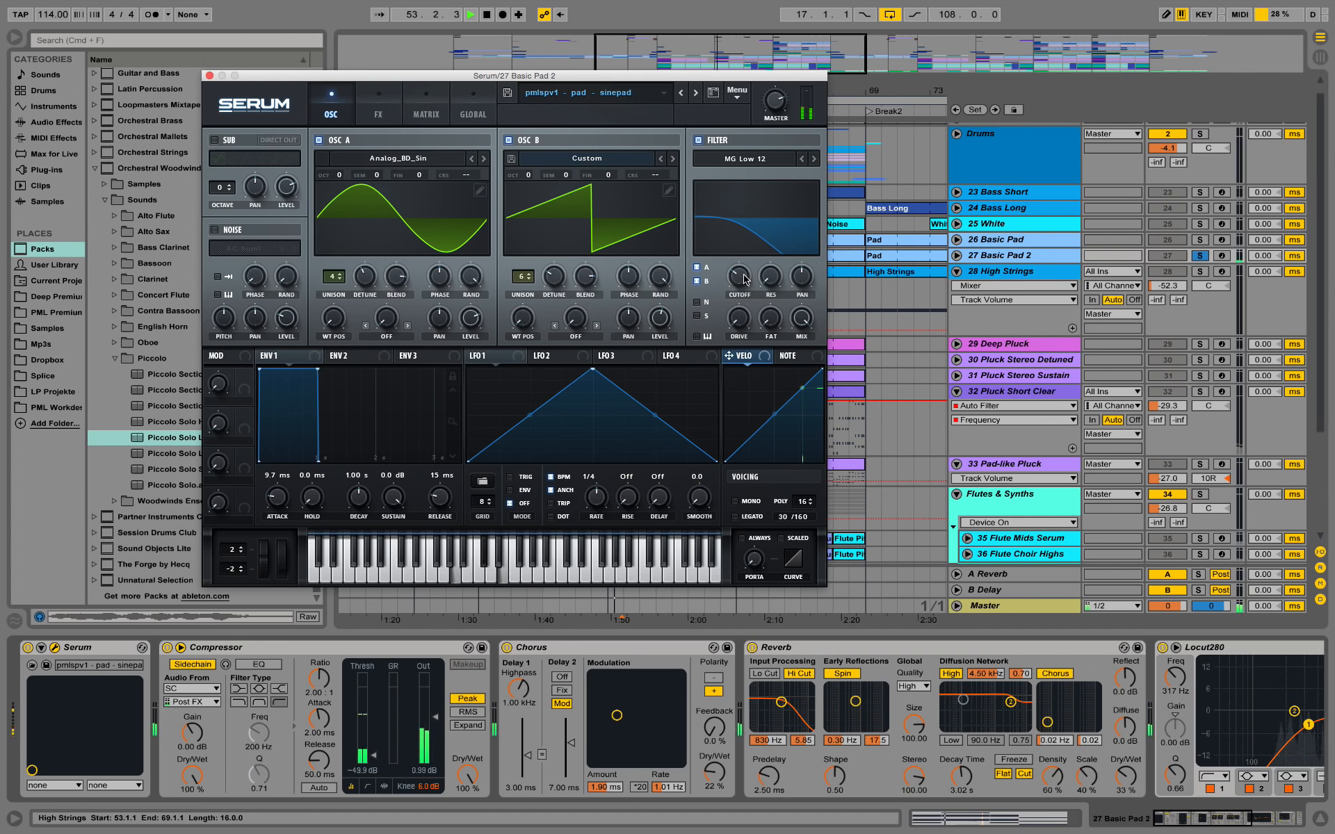
Check the filter cutoff in Basic Pad 2's Serum, close the synth, and solo the Basic Pad track with its device chain in view
{"action": "mouse_move", "coordinate": [746, 280]}
{"action": "left_mouse_down"}
{"action": "mouse_move", "coordinate": [753, 223]}
{"action": "mouse_move", "coordinate": [749, 281]}
{"action": "left_mouse_up"}
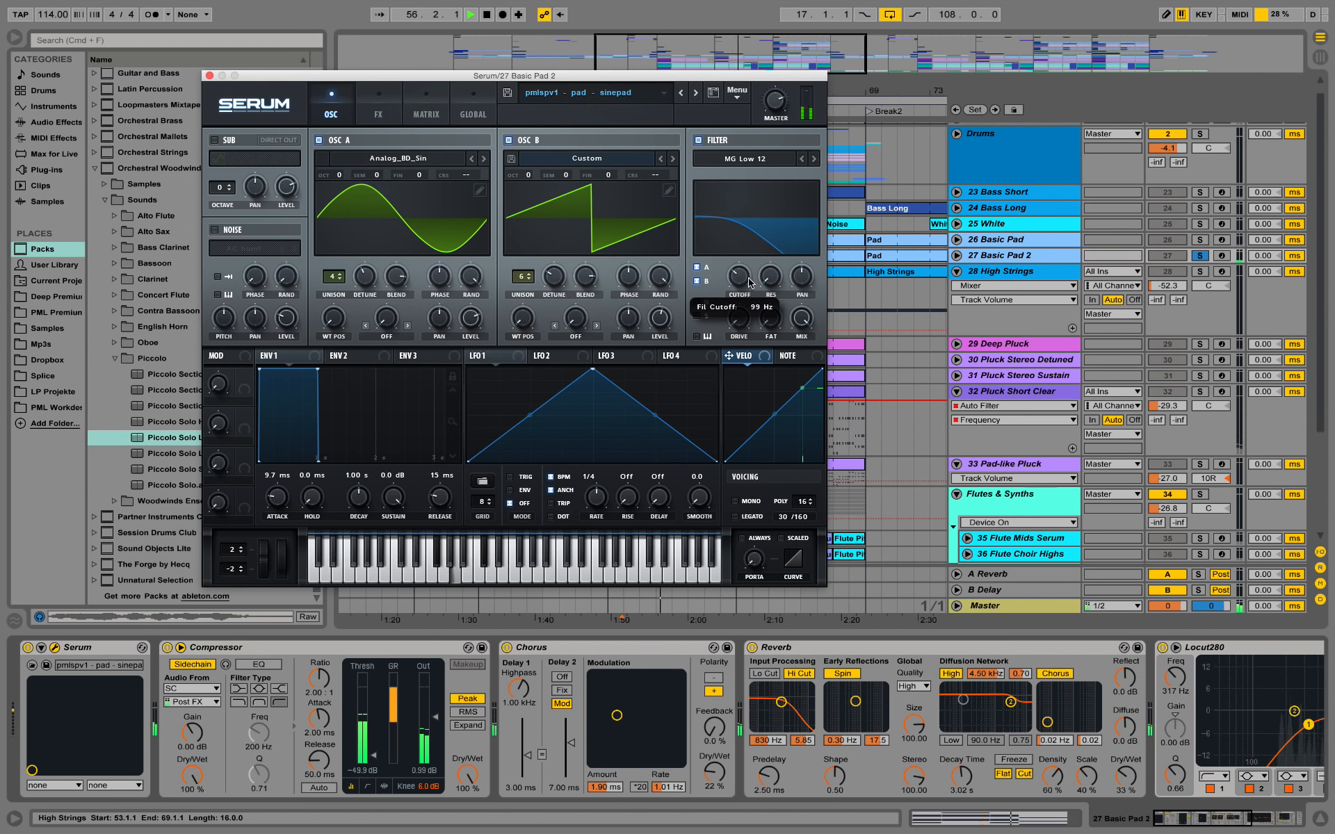
{"action": "left_click", "coordinate": [209, 75]}
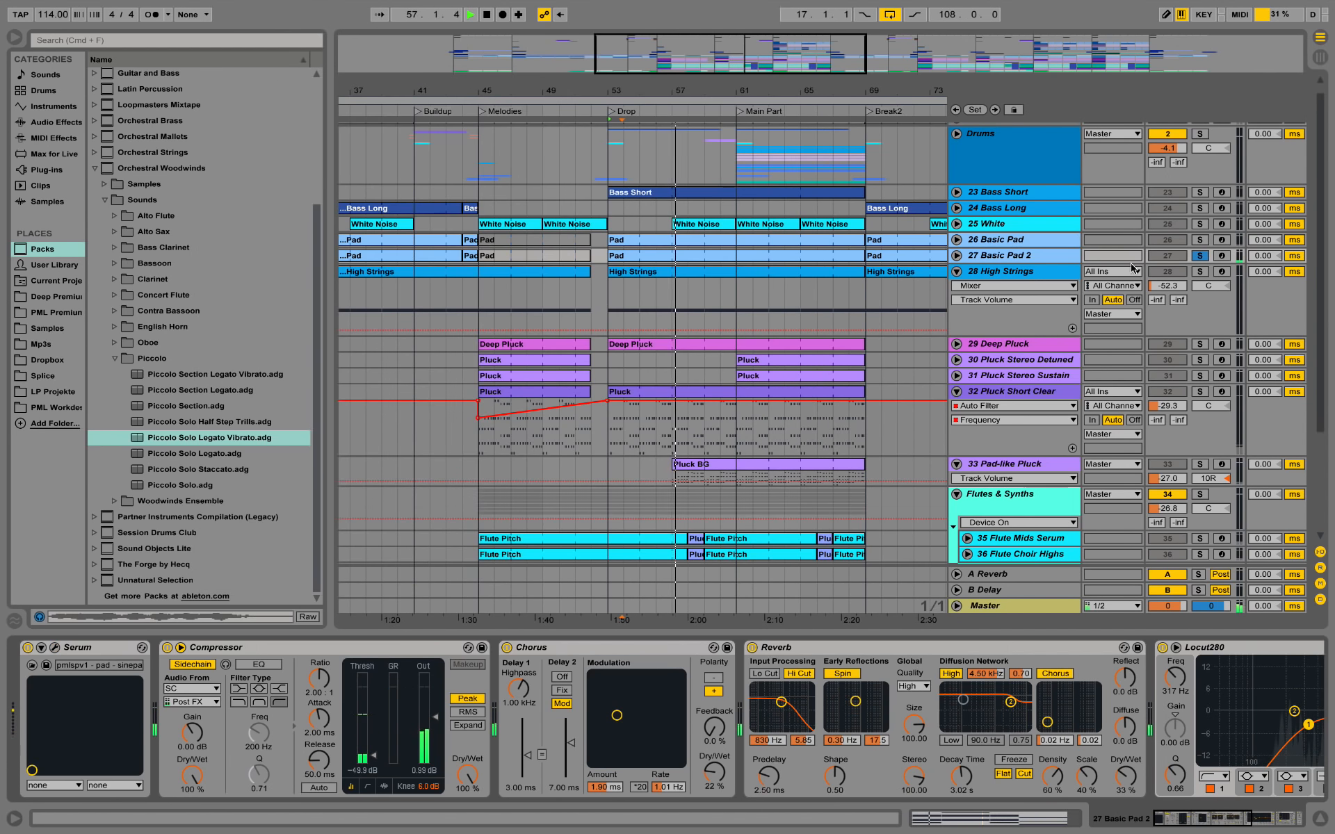
{"action": "left_click", "coordinate": [1200, 240]}
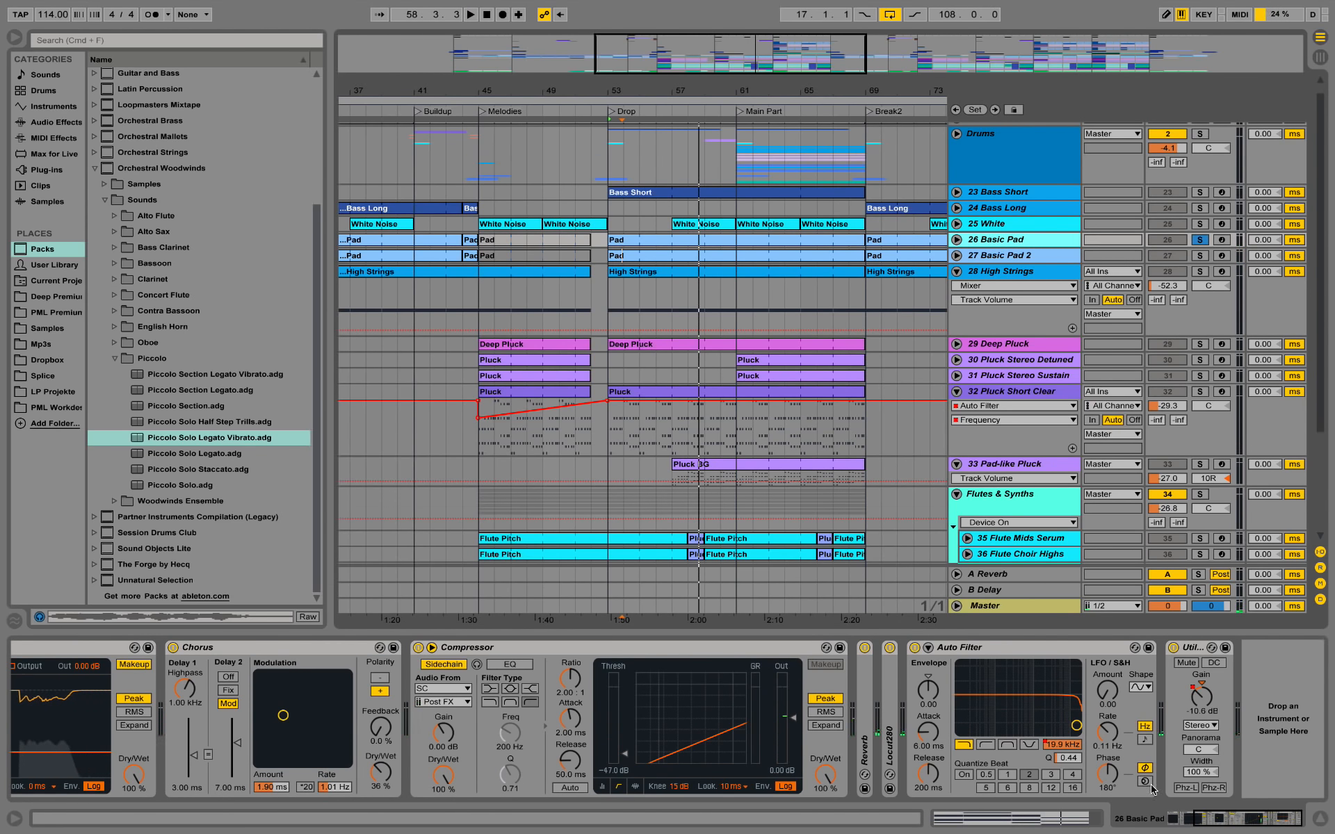
{"action": "left_click_drag", "start_coordinate": [1217, 820], "coordinate": [1190, 821]}
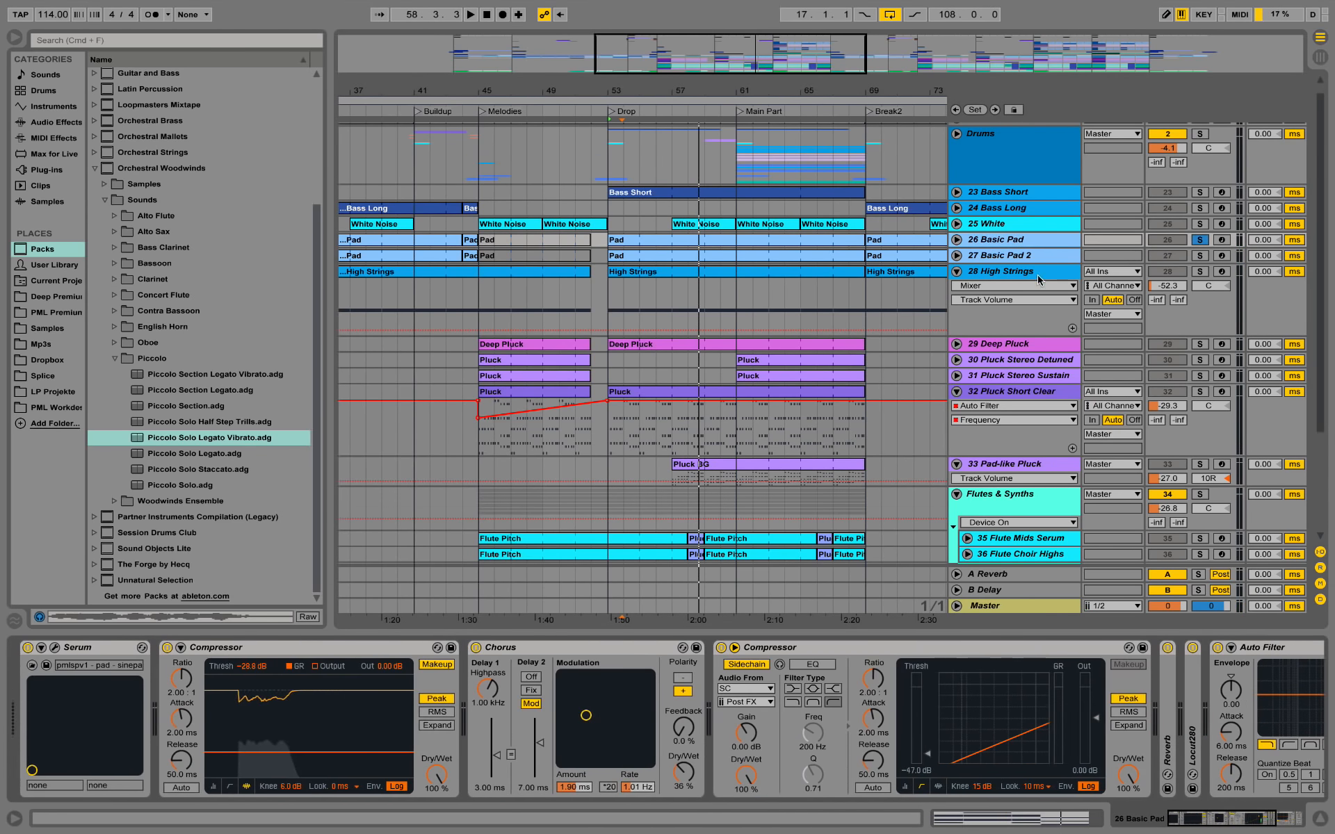
Examine the notes of Basic Pad's Pad clip at the Drop while playing it, and return to the track's device chain
{"action": "double_click", "coordinate": [648, 240]}
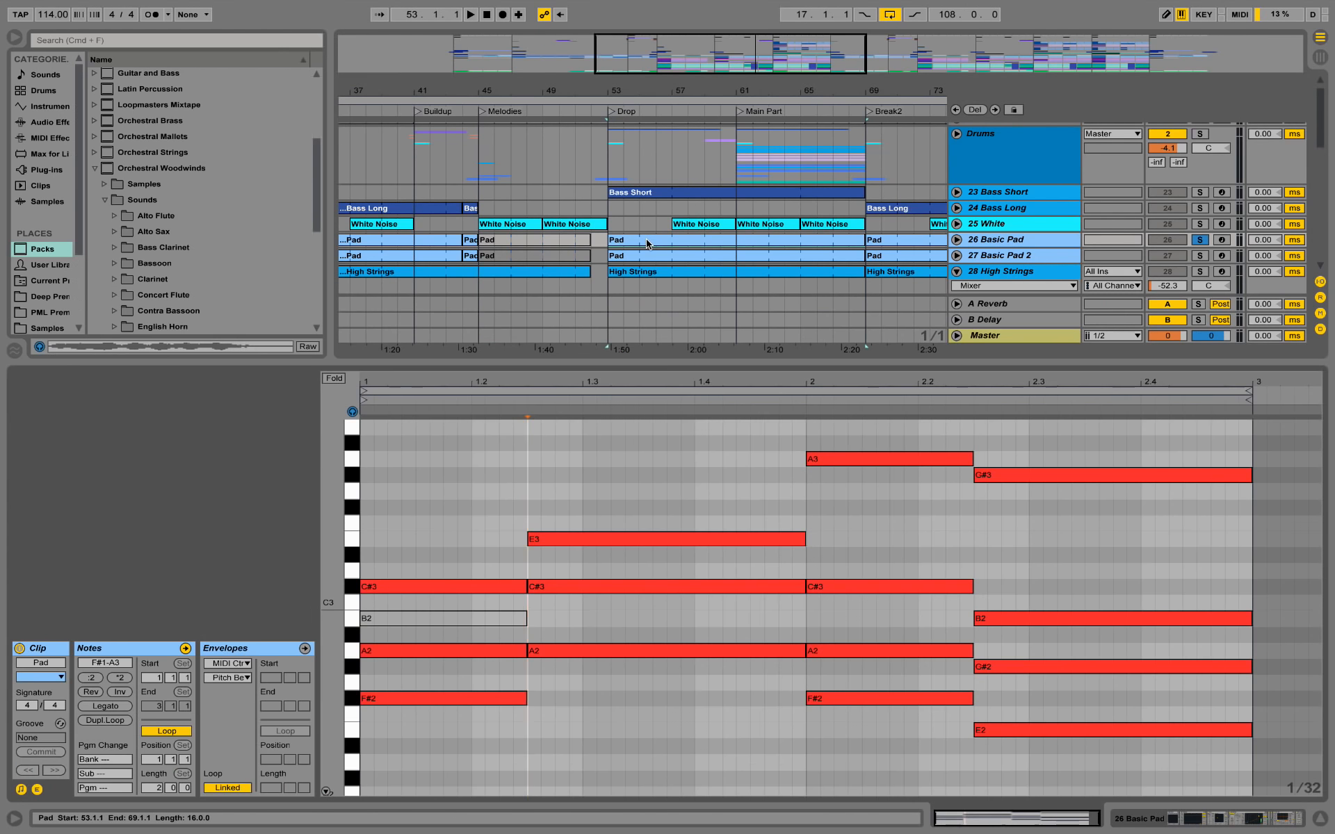
{"action": "key", "text": "space"}
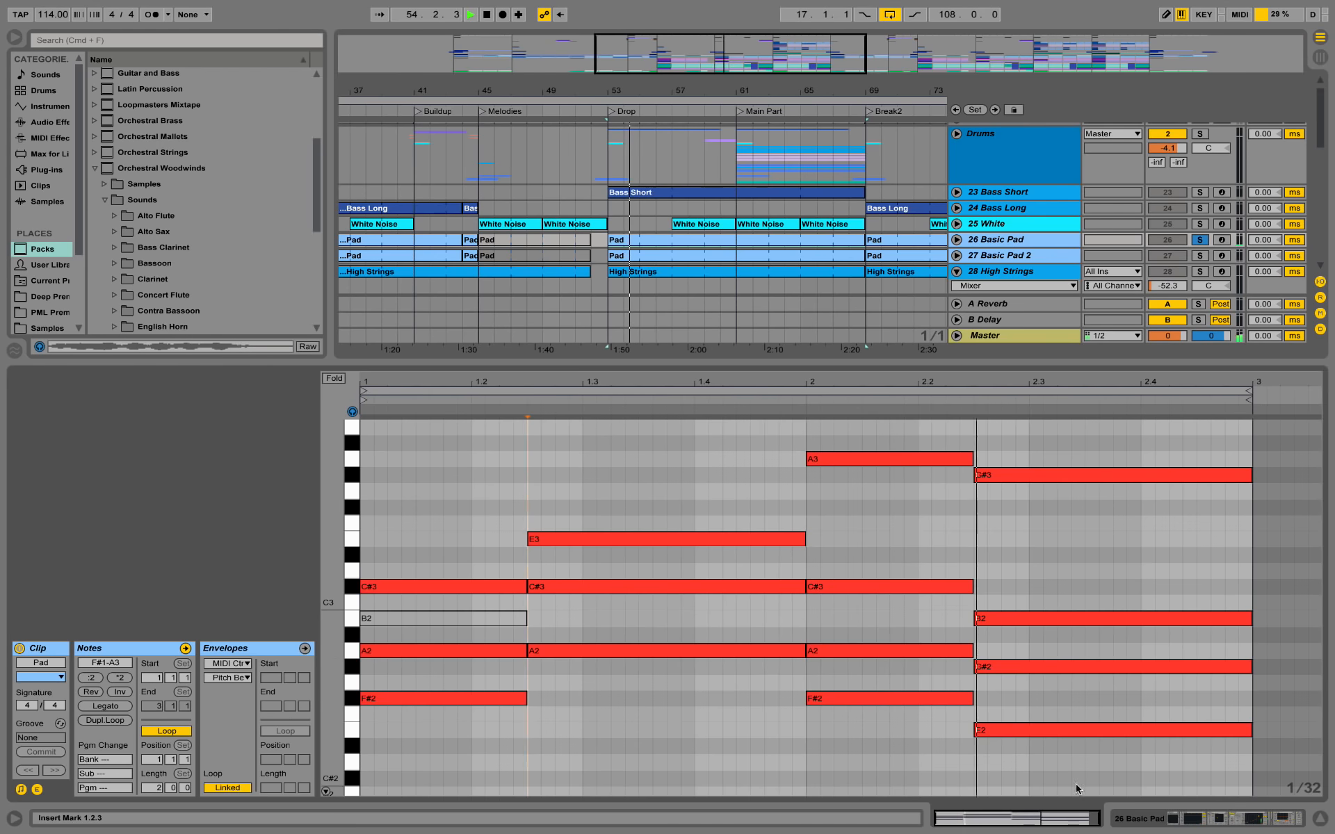
{"action": "key", "text": "space"}
{"action": "key", "text": "shift+Tab"}
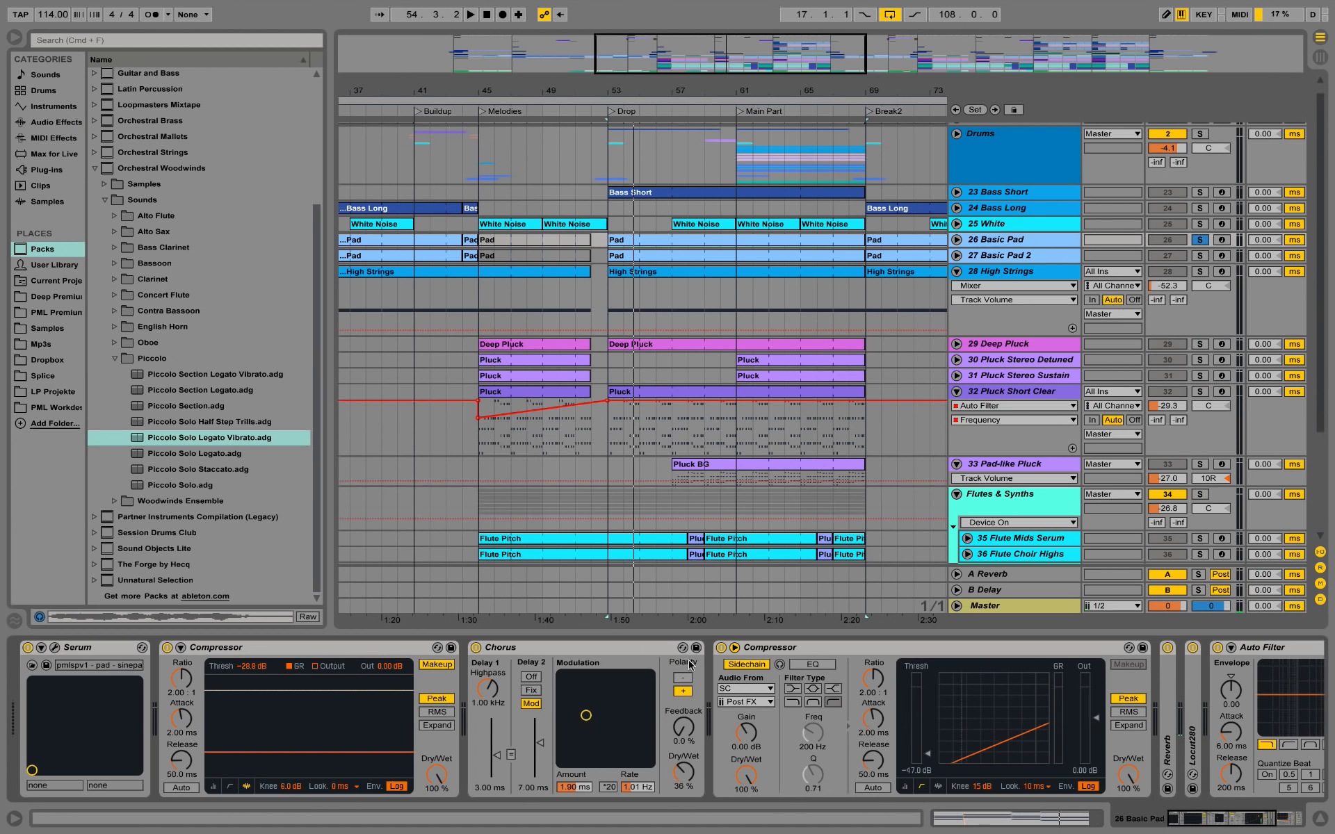
Compare the device chains of Basic Pad 2 and Basic Pad, and play the soloed Basic Pad briefly
{"action": "left_click", "coordinate": [1030, 257]}
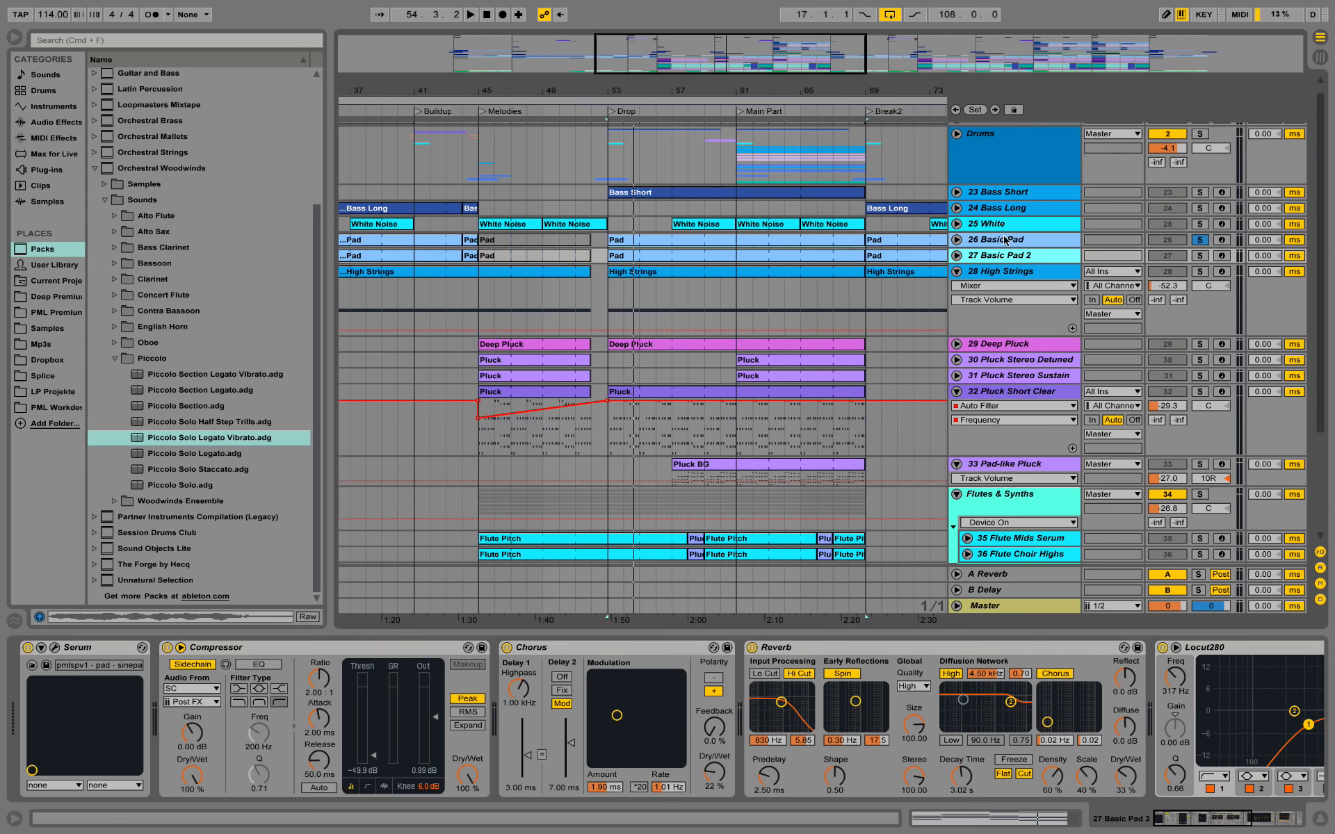
{"action": "left_click", "coordinate": [1005, 240]}
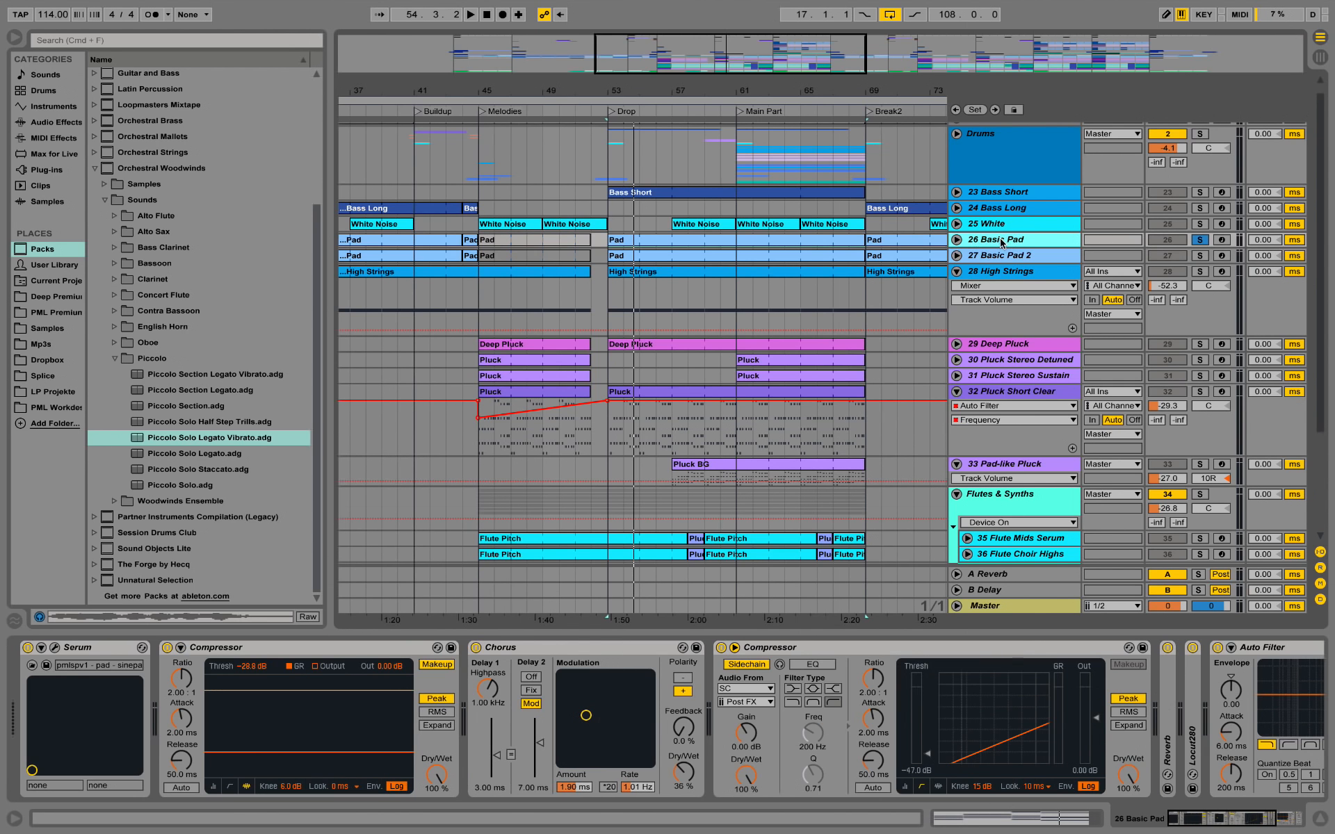
{"action": "key", "text": "space"}
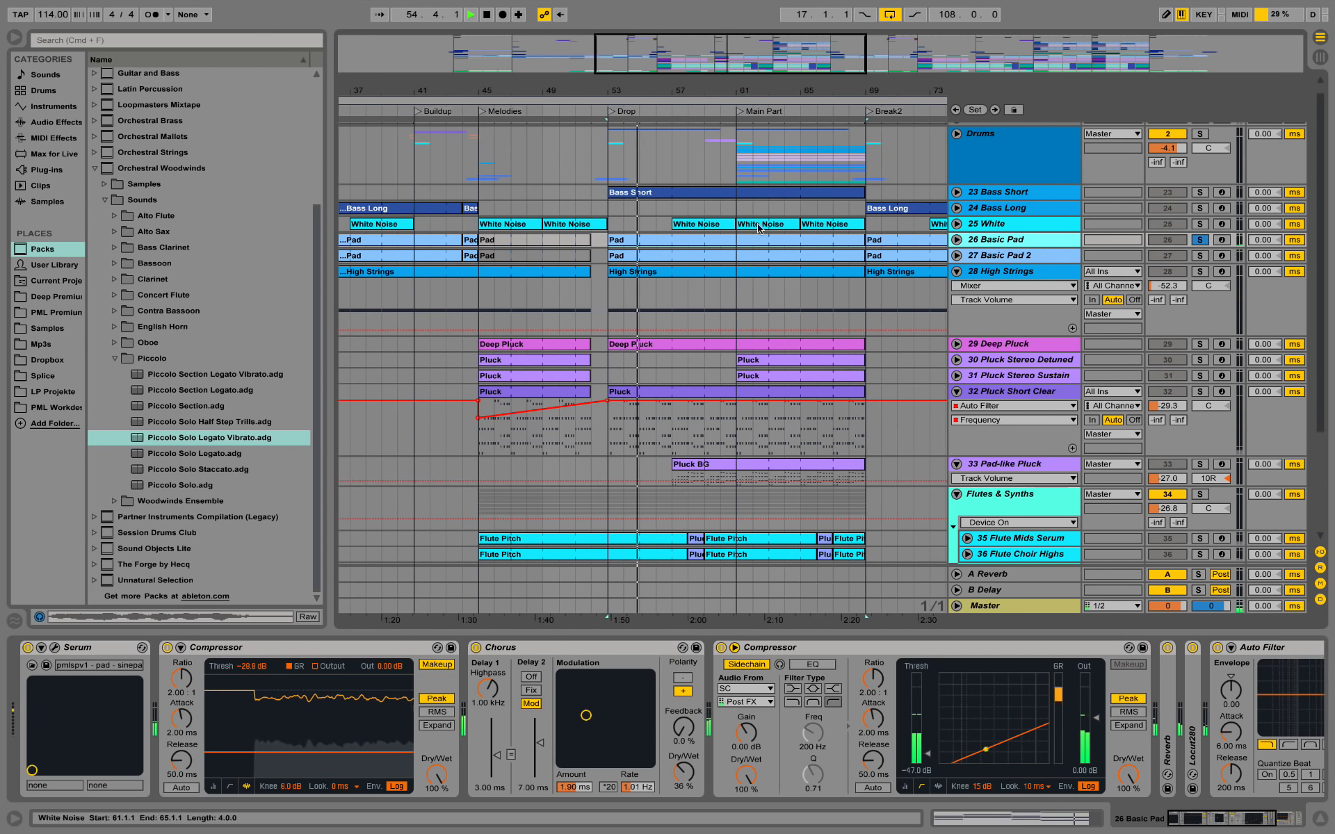
{"action": "key", "text": "space"}
Solo the 25 White track and unfold it in the arrangement
{"action": "left_click", "coordinate": [1237, 222]}
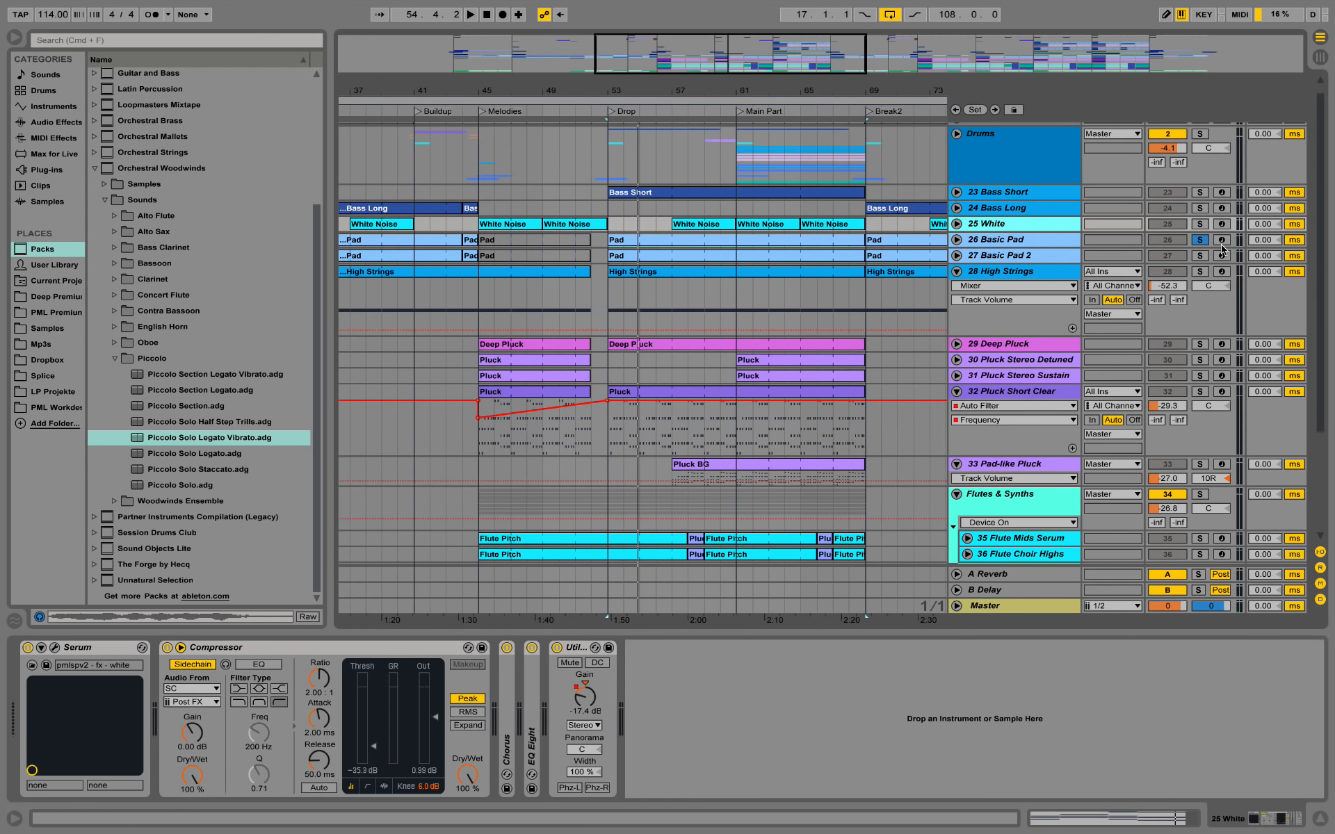
{"action": "left_click", "coordinate": [1199, 224]}
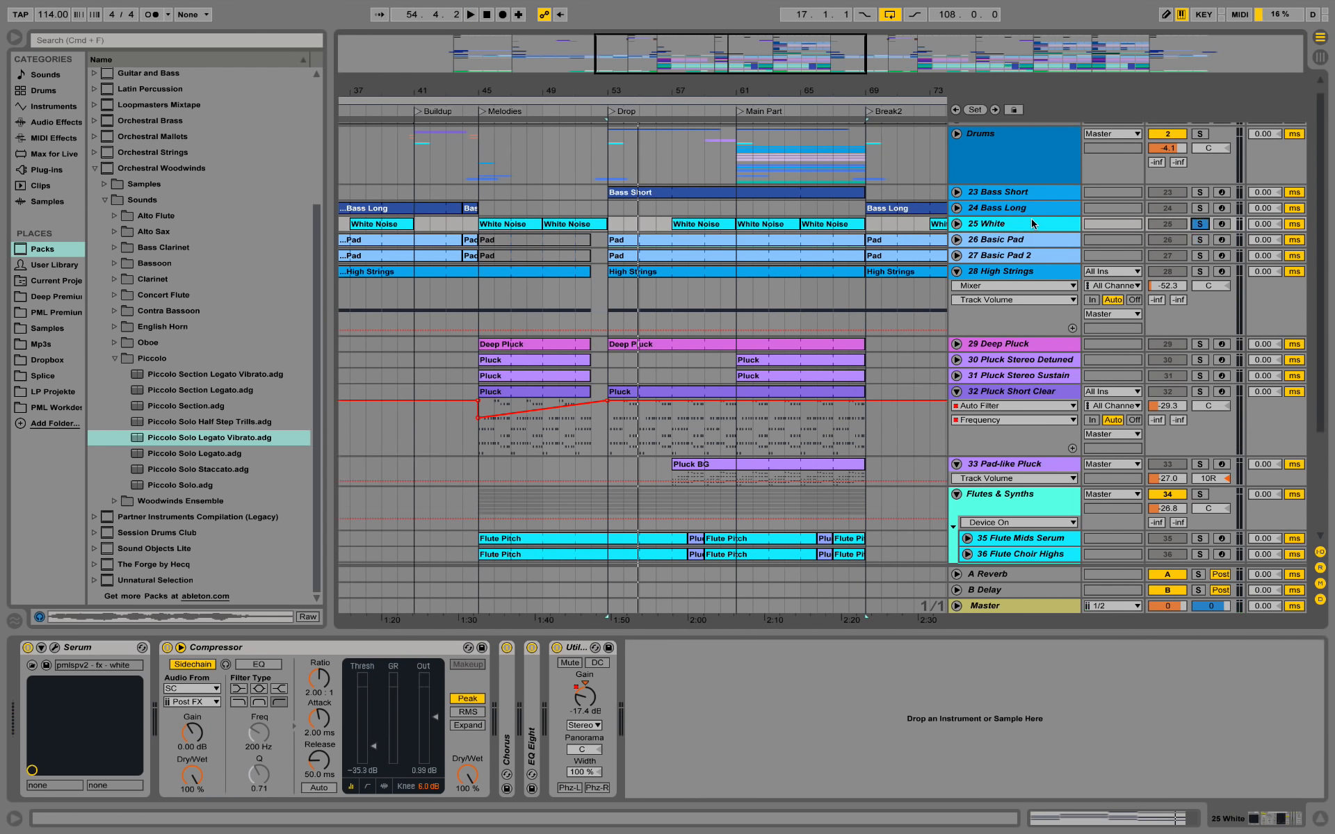
{"action": "left_click", "coordinate": [677, 211]}
{"action": "left_click", "coordinate": [954, 223]}
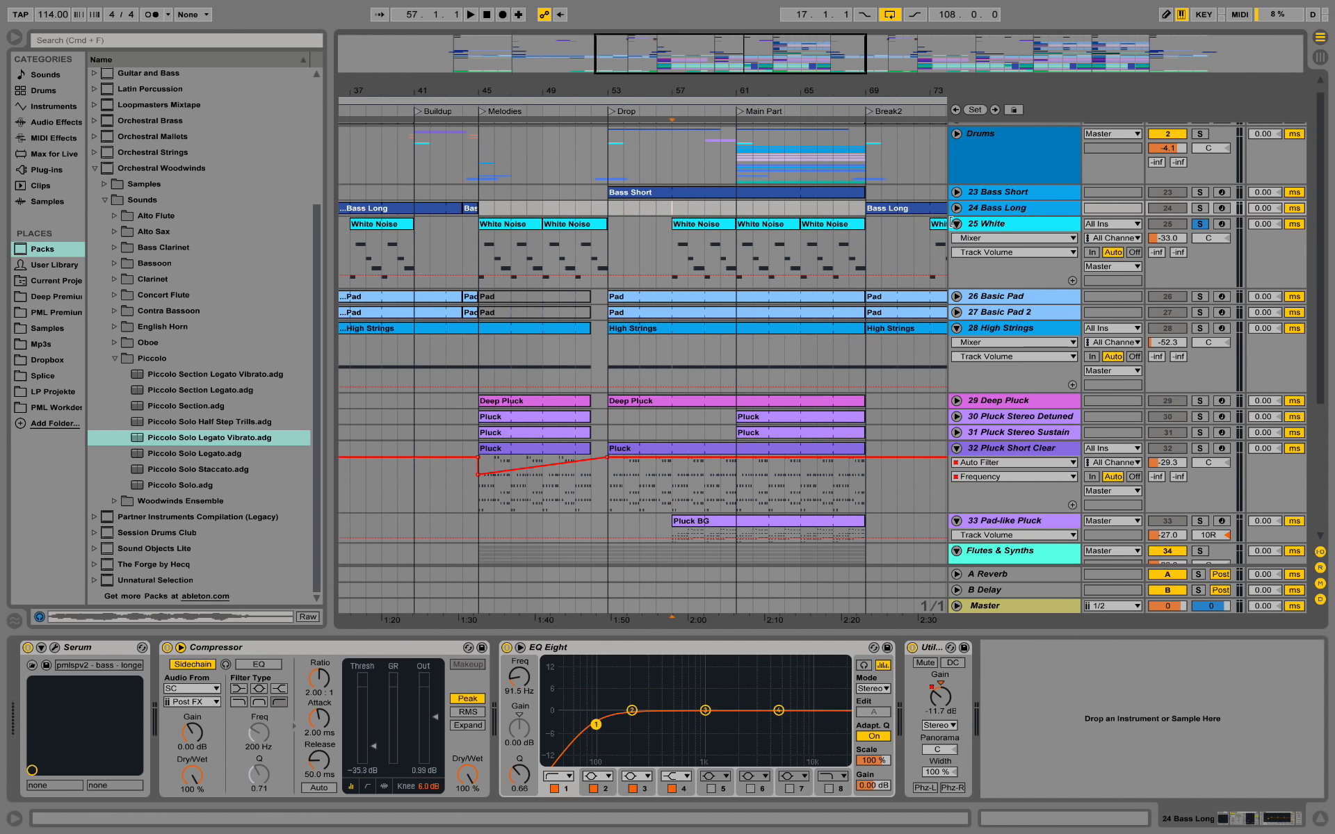
Examine the notes of the White Noise clip at bar 57, and play it with the device chain shown
{"action": "left_click", "coordinate": [677, 248]}
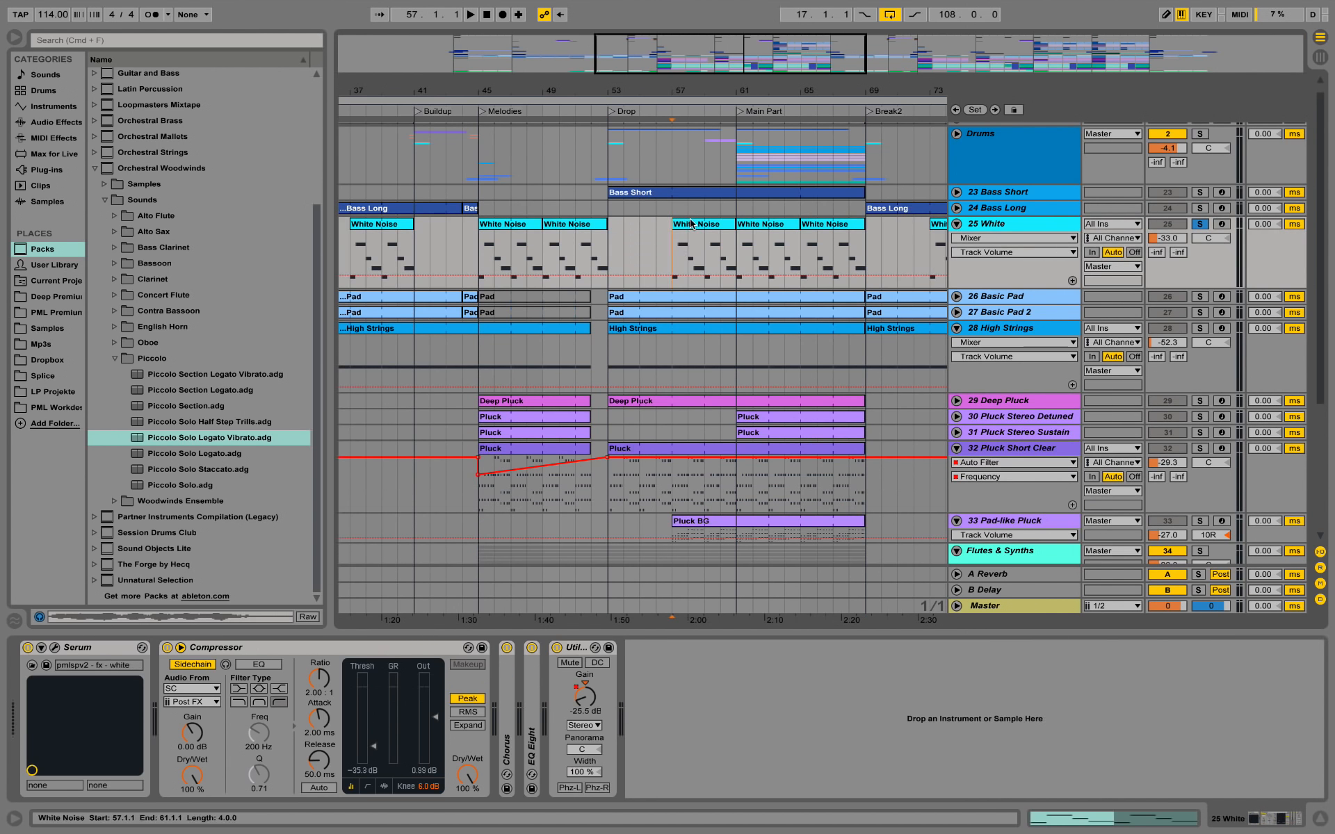
{"action": "left_click", "coordinate": [673, 221]}
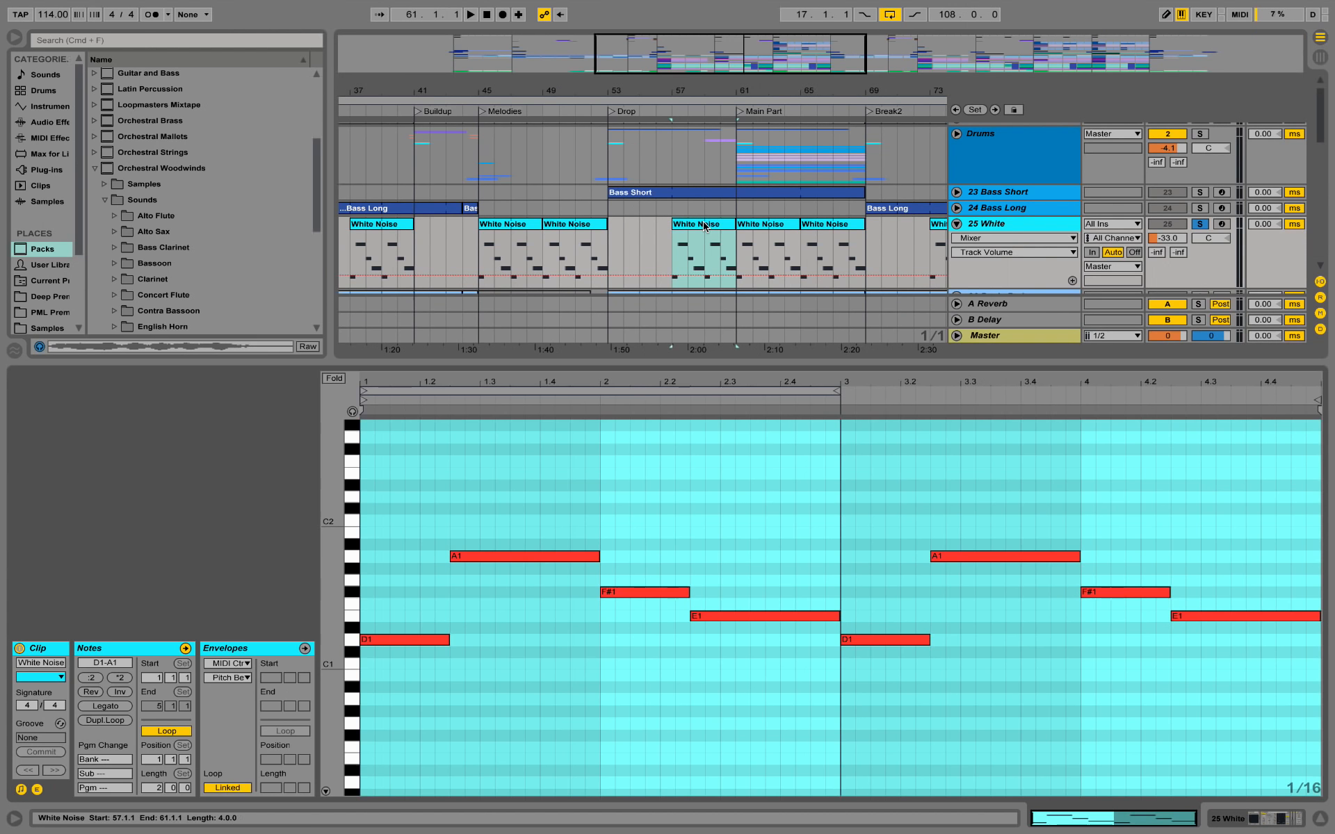
{"action": "double_click", "coordinate": [703, 228]}
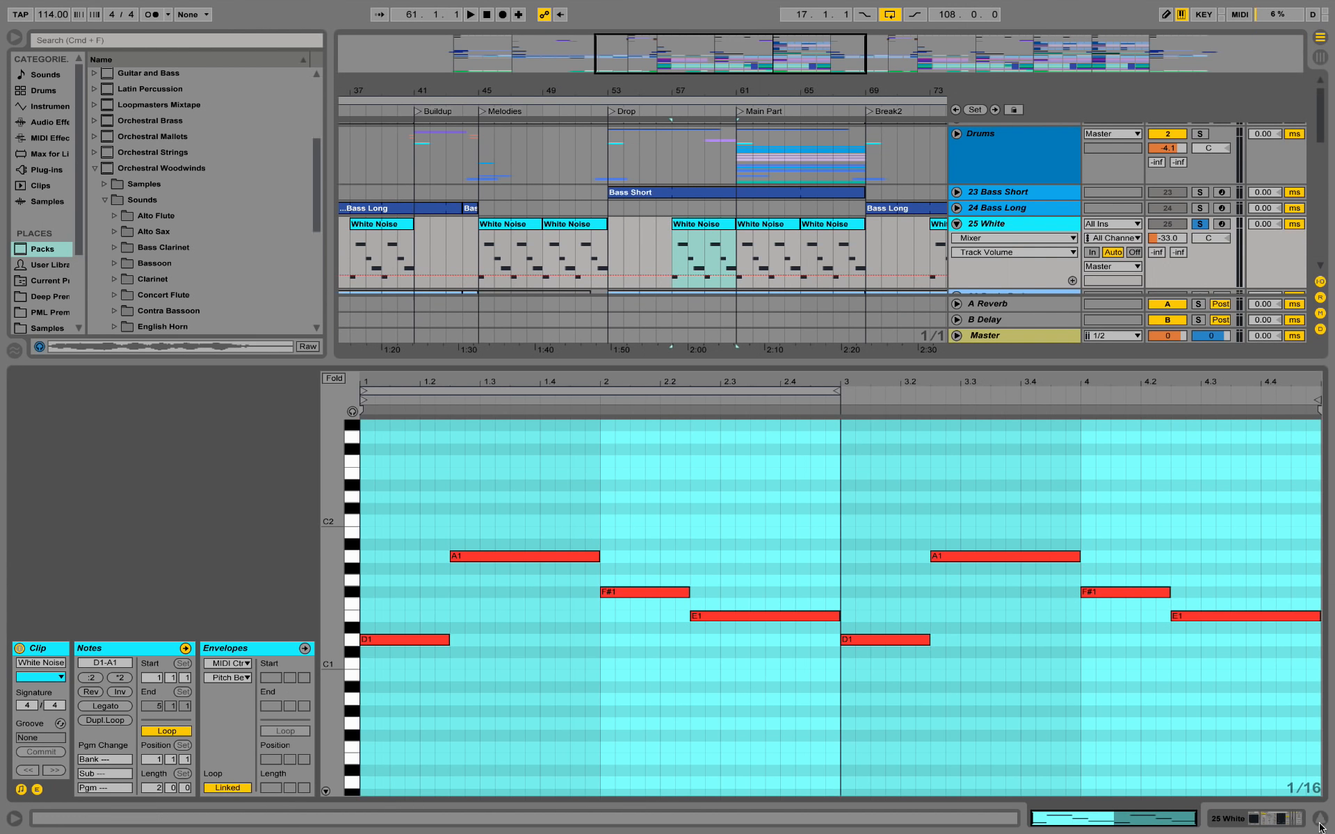
{"action": "left_click", "coordinate": [1290, 825]}
{"action": "key", "text": "space"}
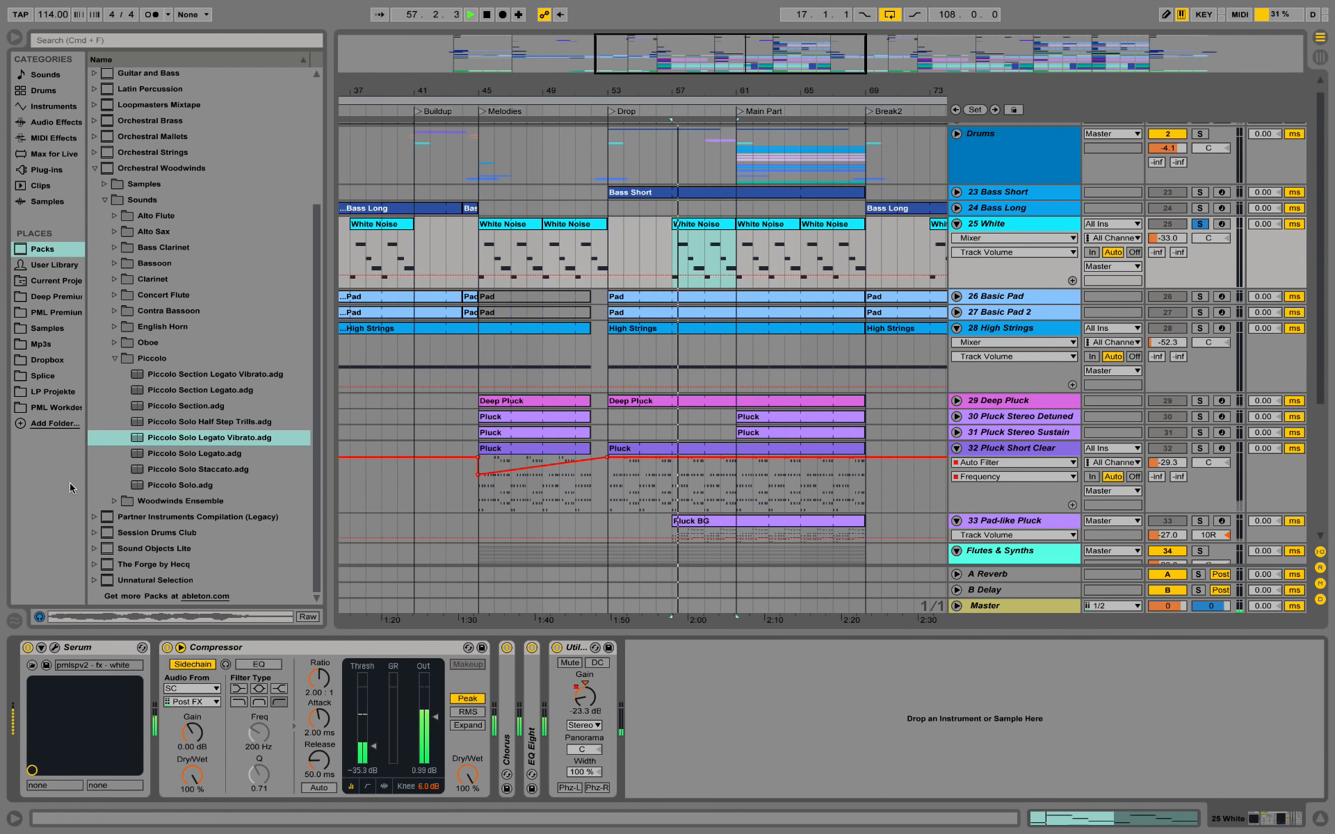
Inspect the White track's Serum patch and its Organics noise samples, play the clip, and close the synth
{"action": "left_click", "coordinate": [55, 648]}
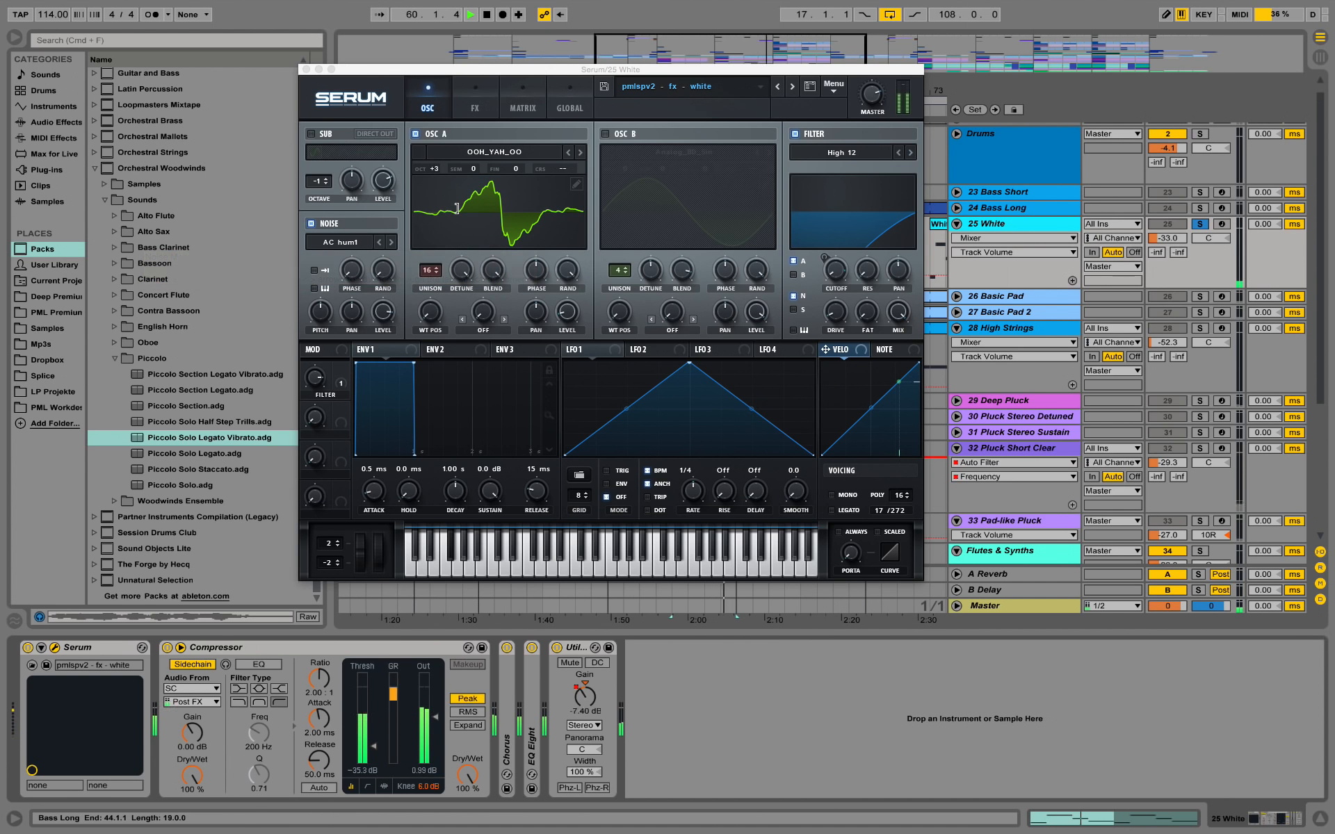
{"action": "left_click", "coordinate": [348, 243]}
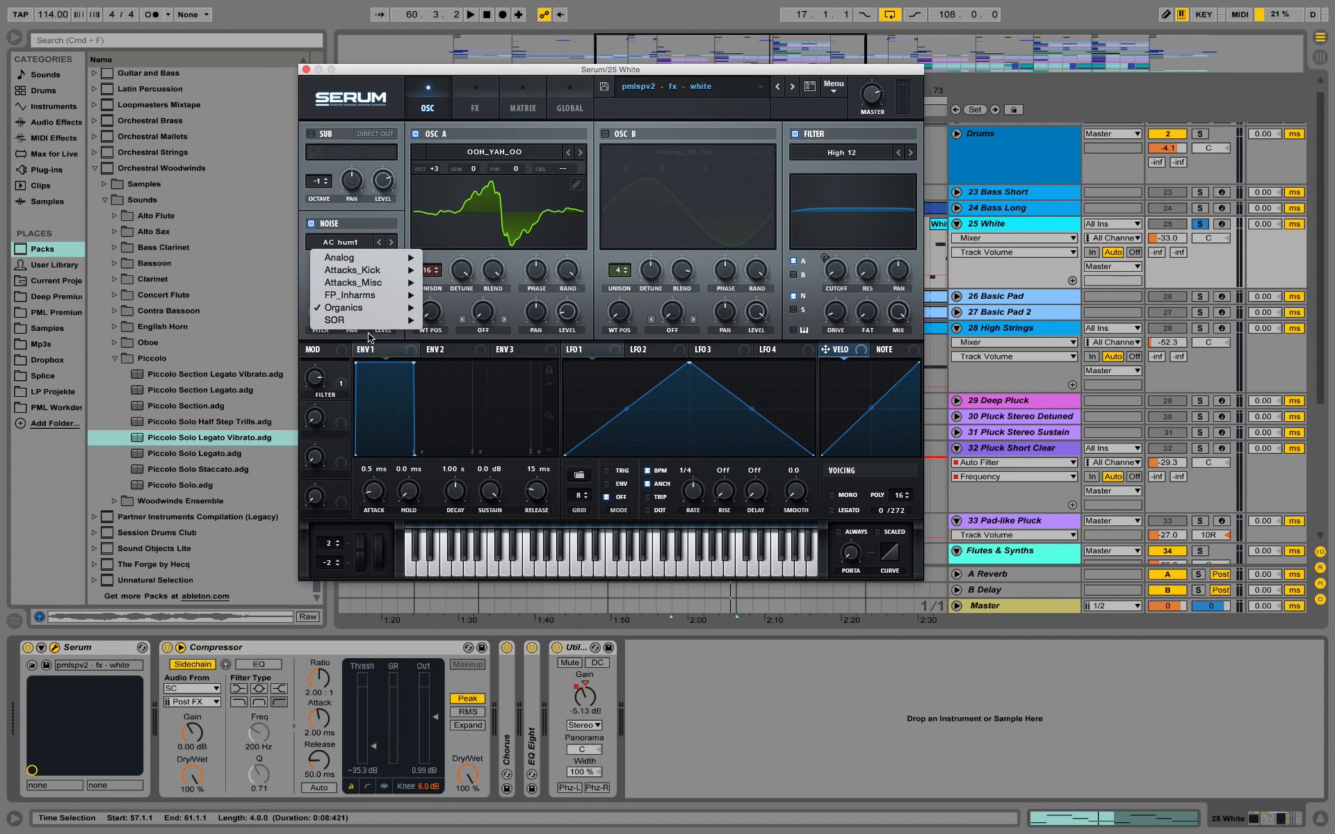
{"action": "mouse_move", "coordinate": [375, 308]}
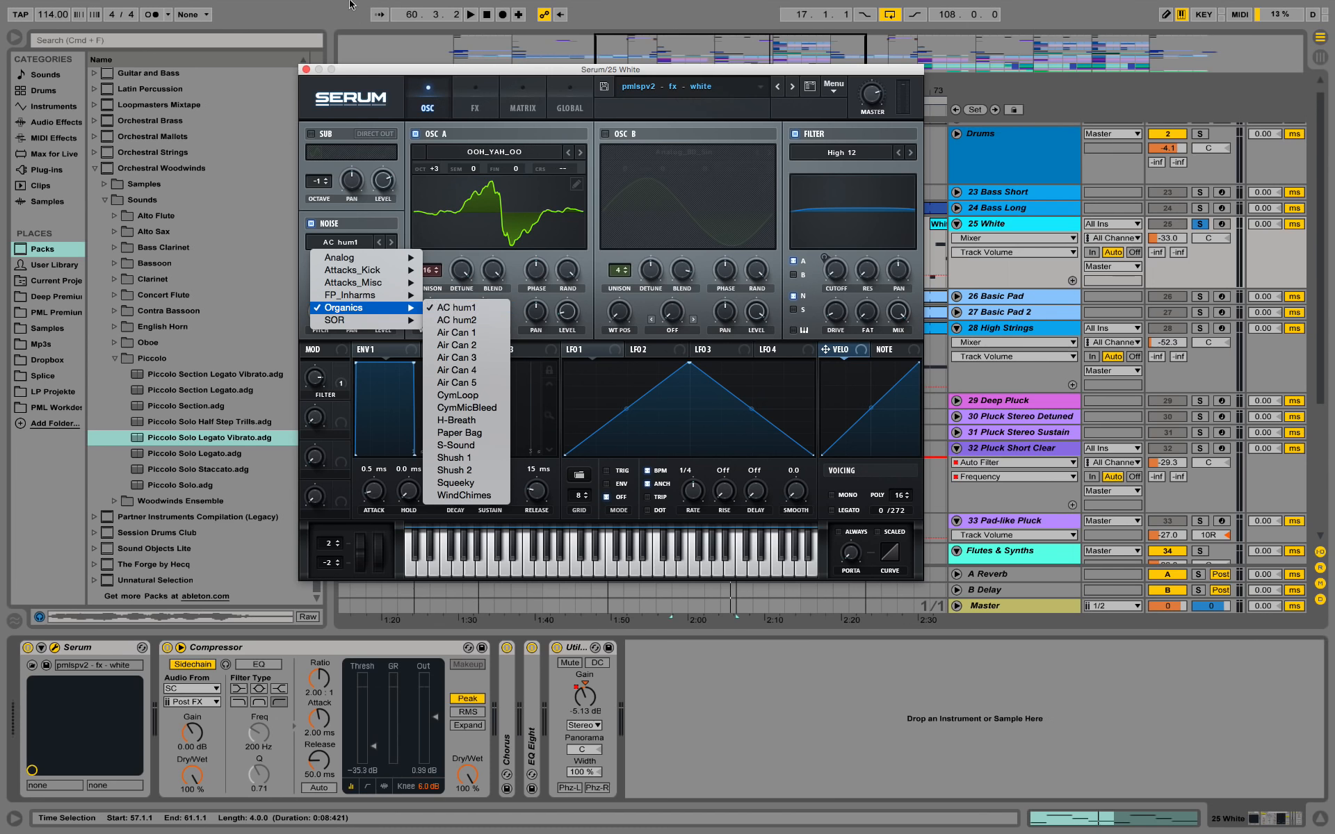
{"action": "left_click", "coordinate": [361, 68]}
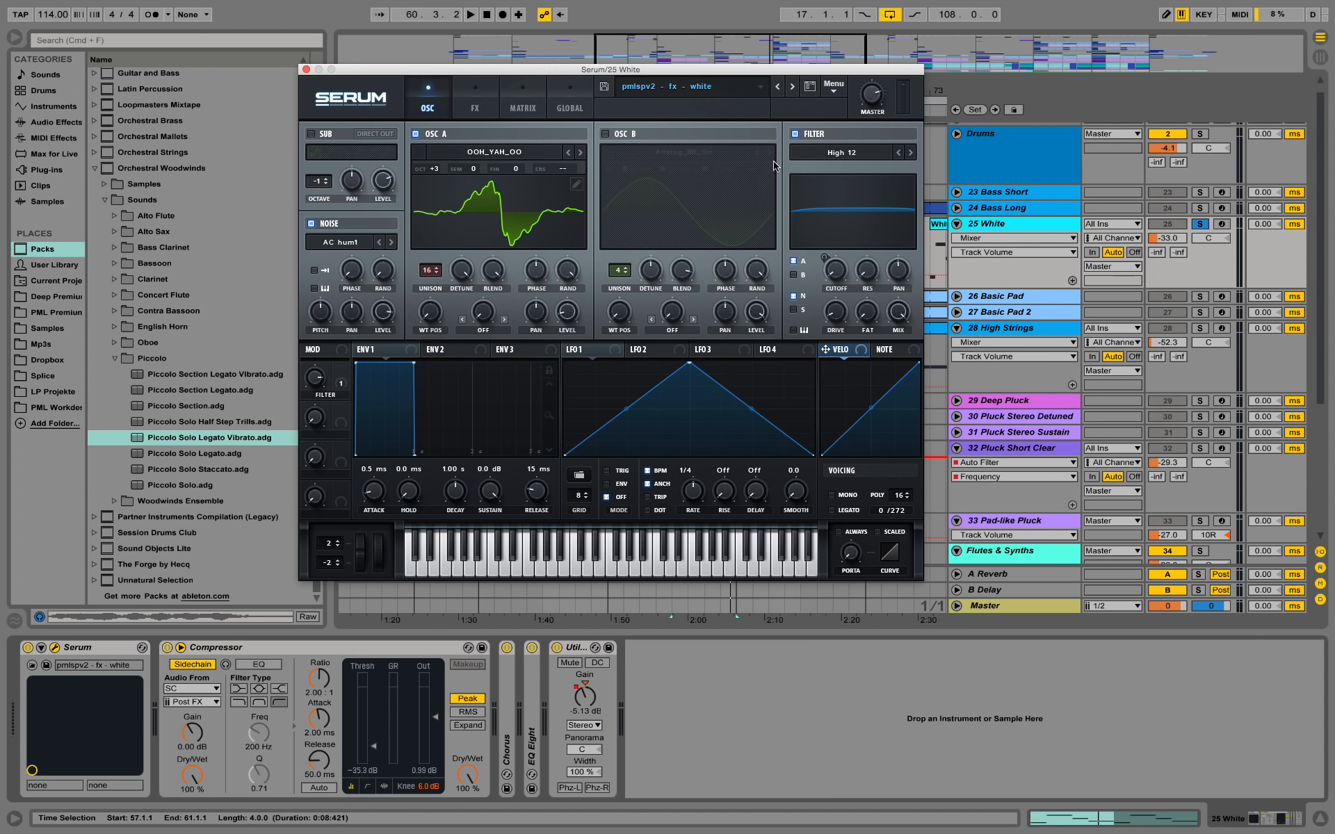
{"action": "key", "text": "space"}
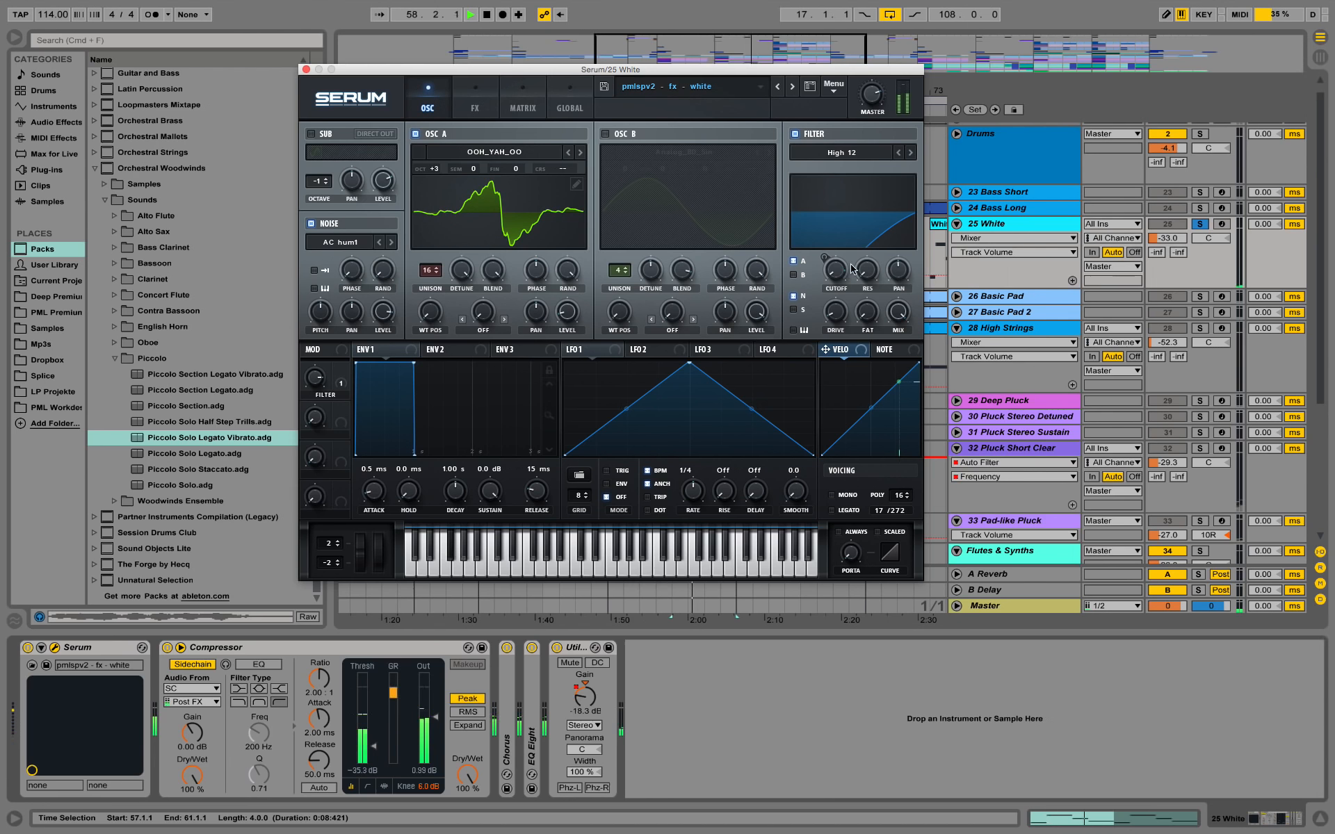
{"action": "left_click", "coordinate": [305, 69]}
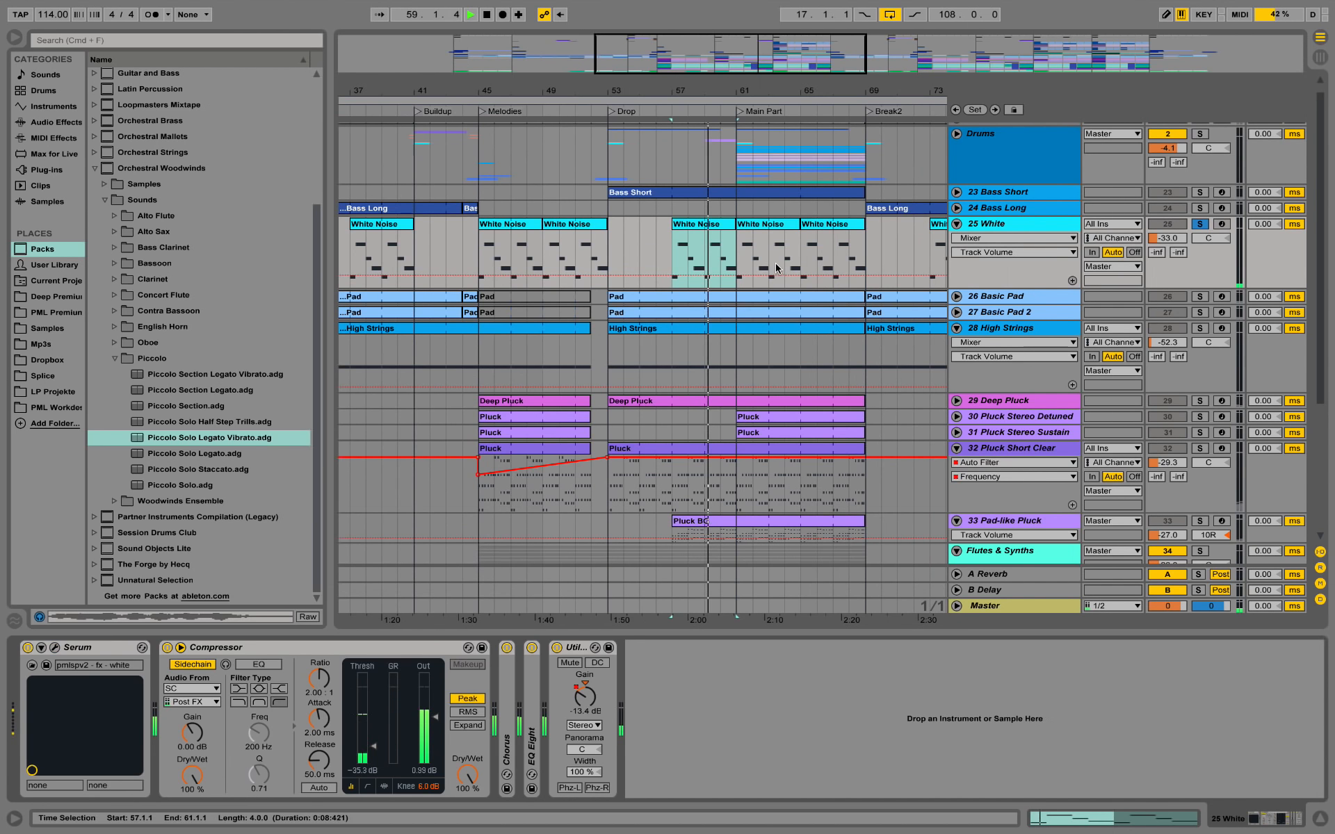
{"action": "key", "text": "space"}
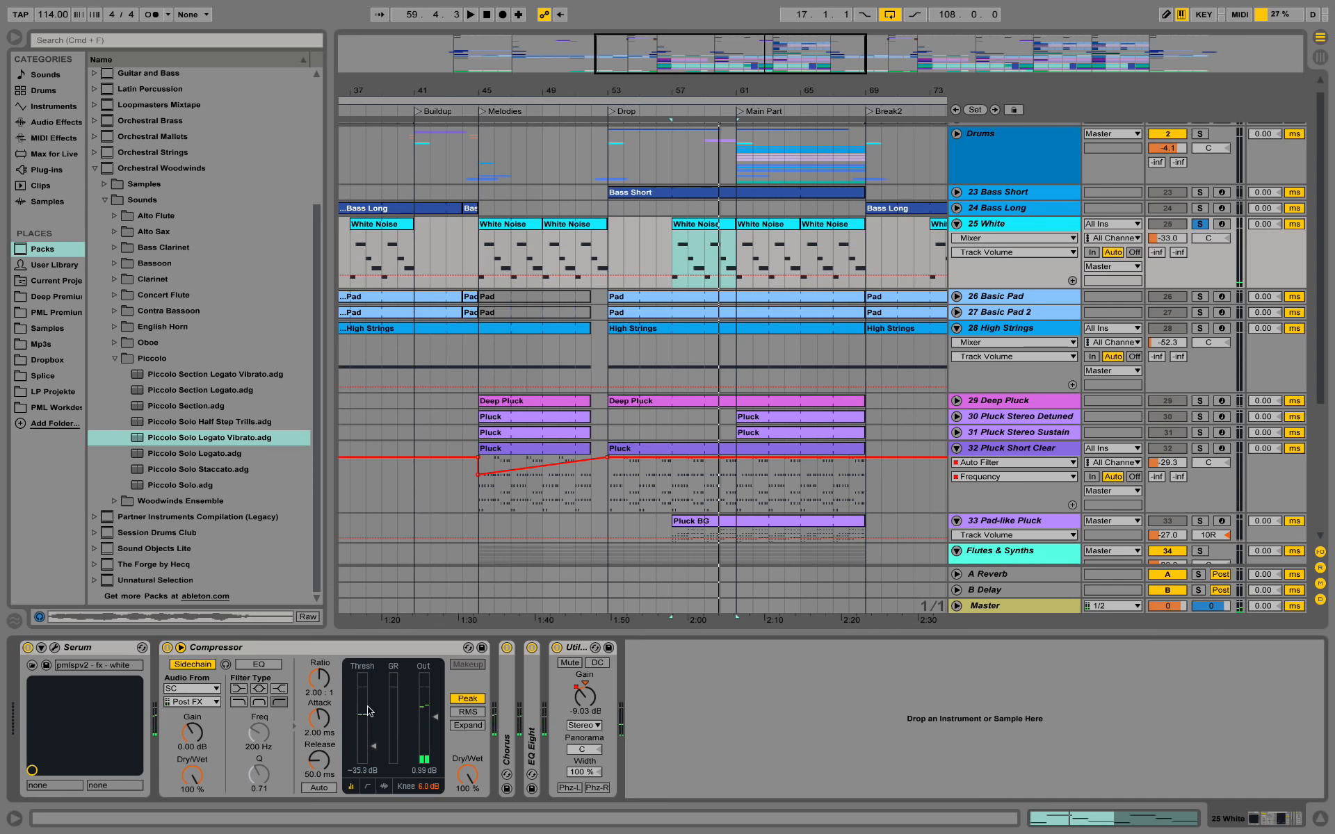
Examine the notes of the Pluck BG clip on the Pad-like Pluck track, and show that track's device chain
{"action": "scroll", "coordinate": [799, 376], "scroll_direction": "up", "scroll_amount": 1}
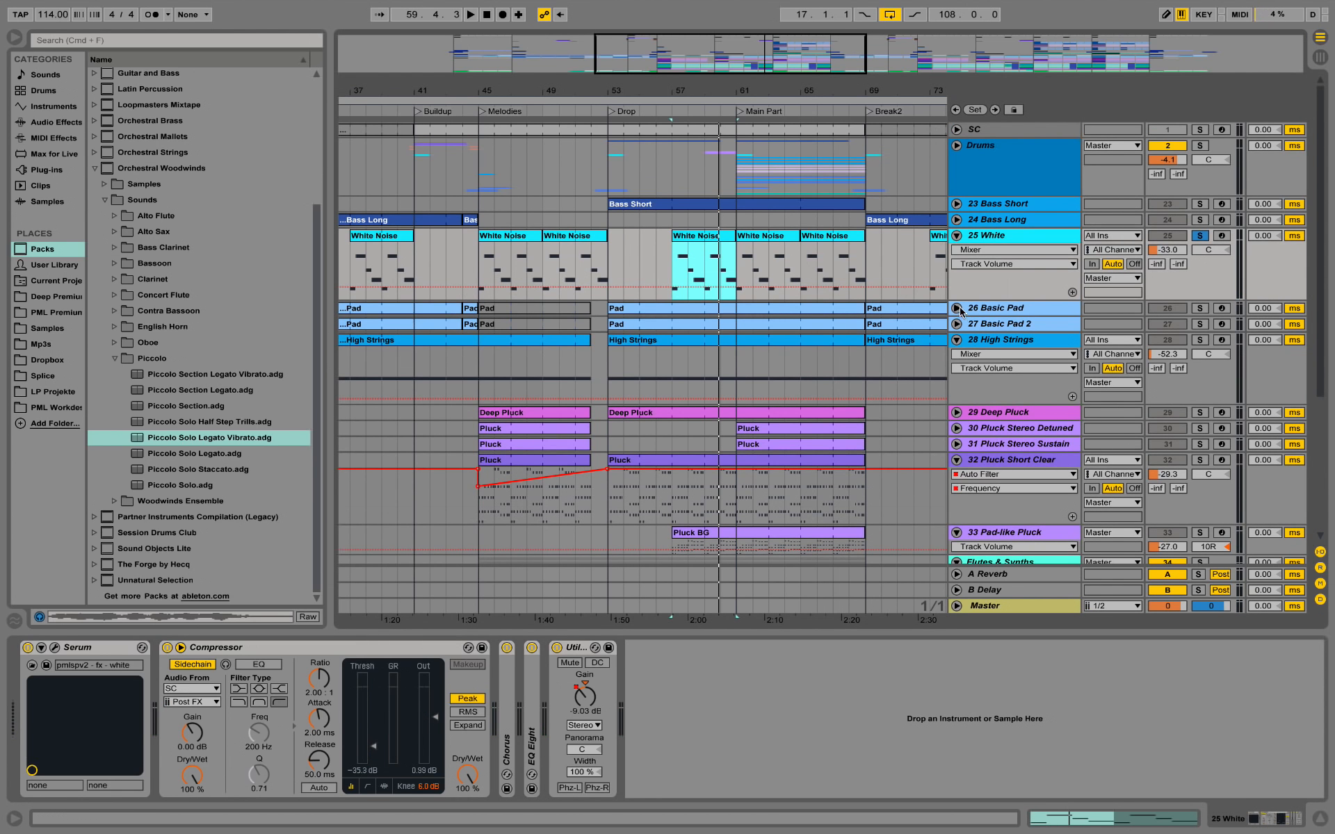
{"action": "scroll", "coordinate": [932, 349], "scroll_direction": "down", "scroll_amount": 5}
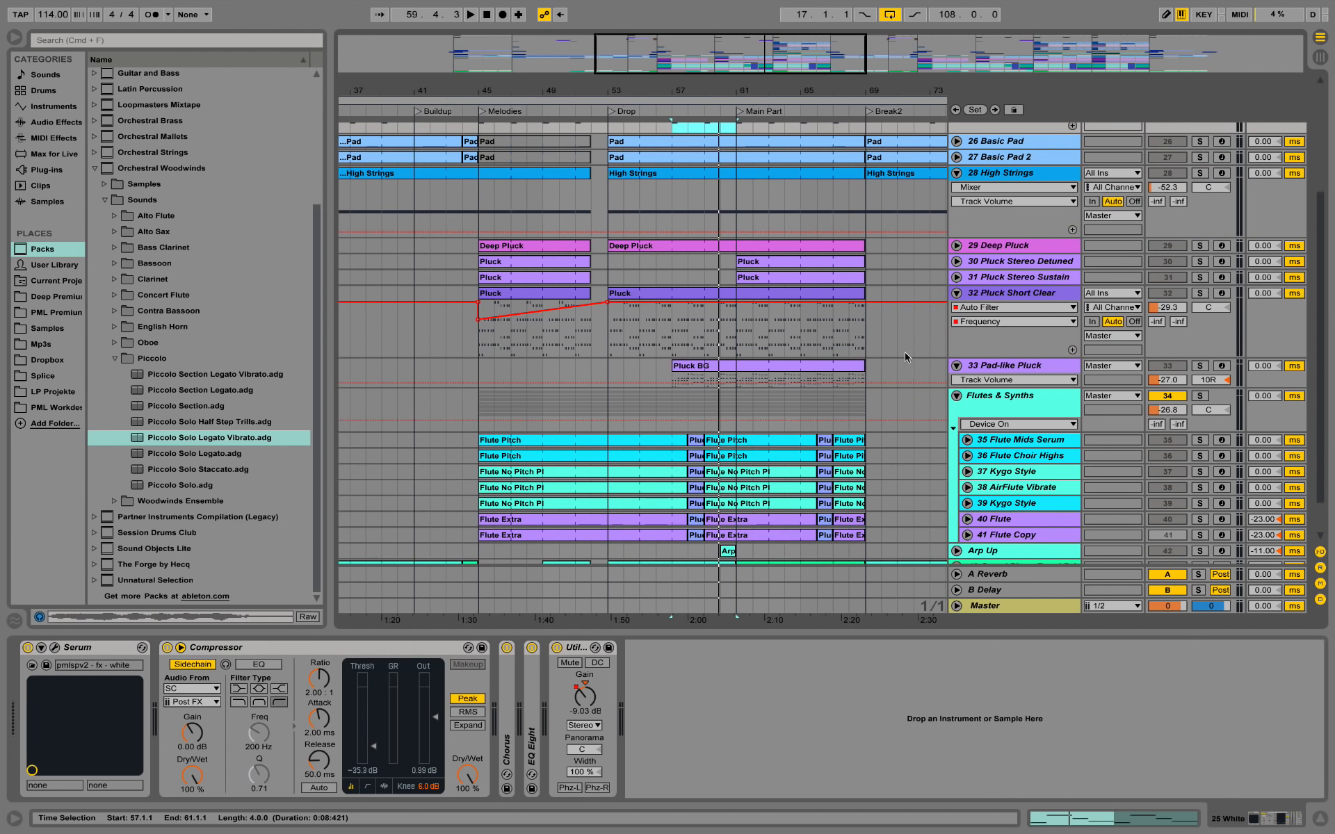
{"action": "double_click", "coordinate": [723, 355]}
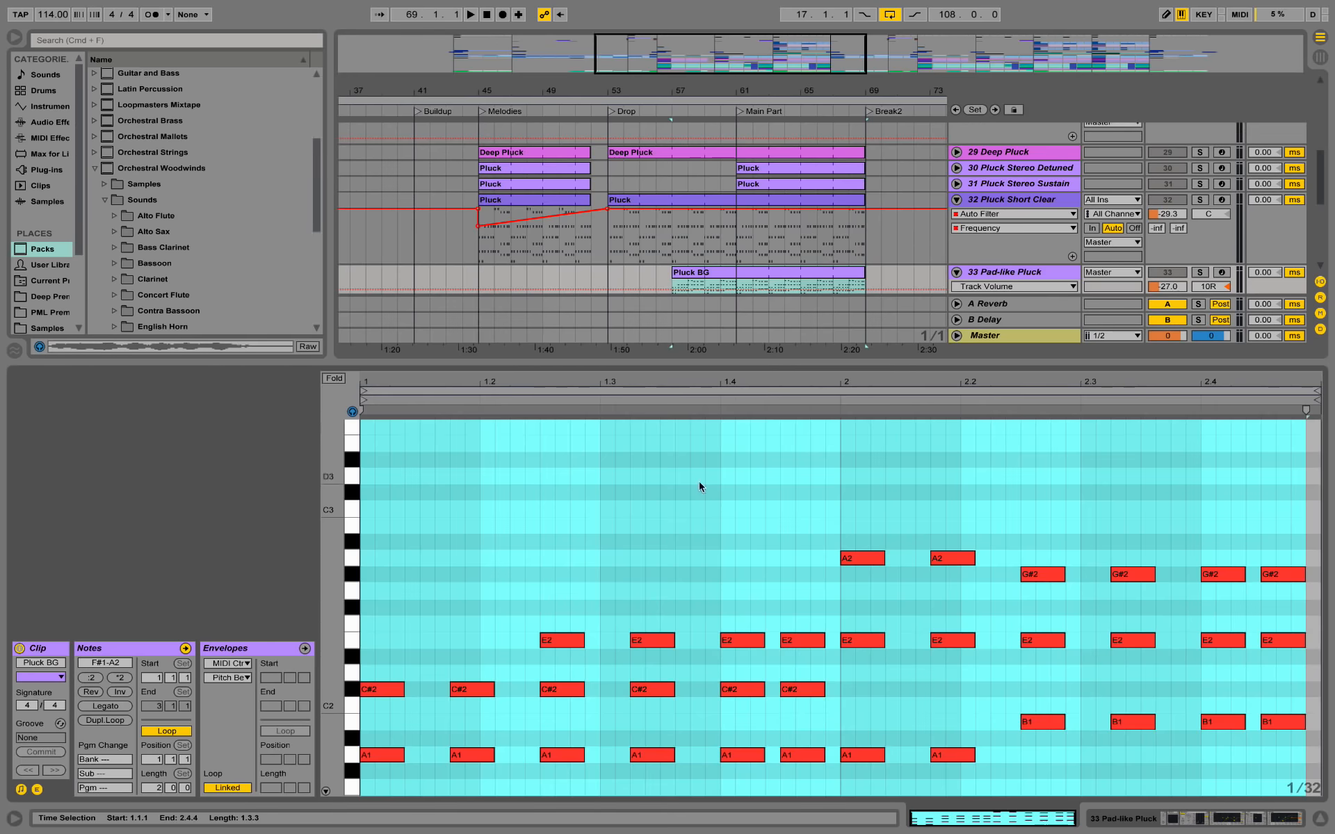
{"action": "scroll", "coordinate": [699, 495], "scroll_direction": "down", "scroll_amount": 4}
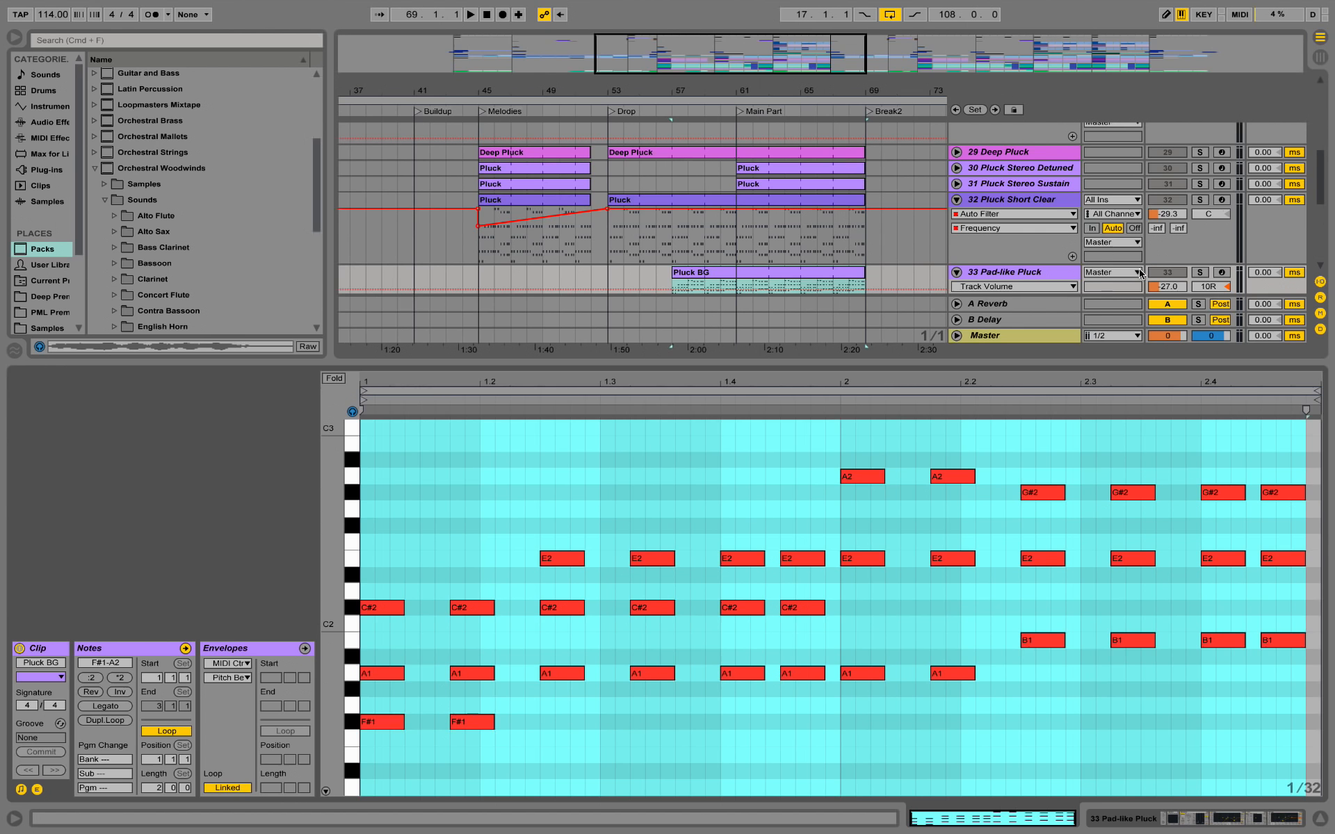
{"action": "left_click", "coordinate": [485, 636]}
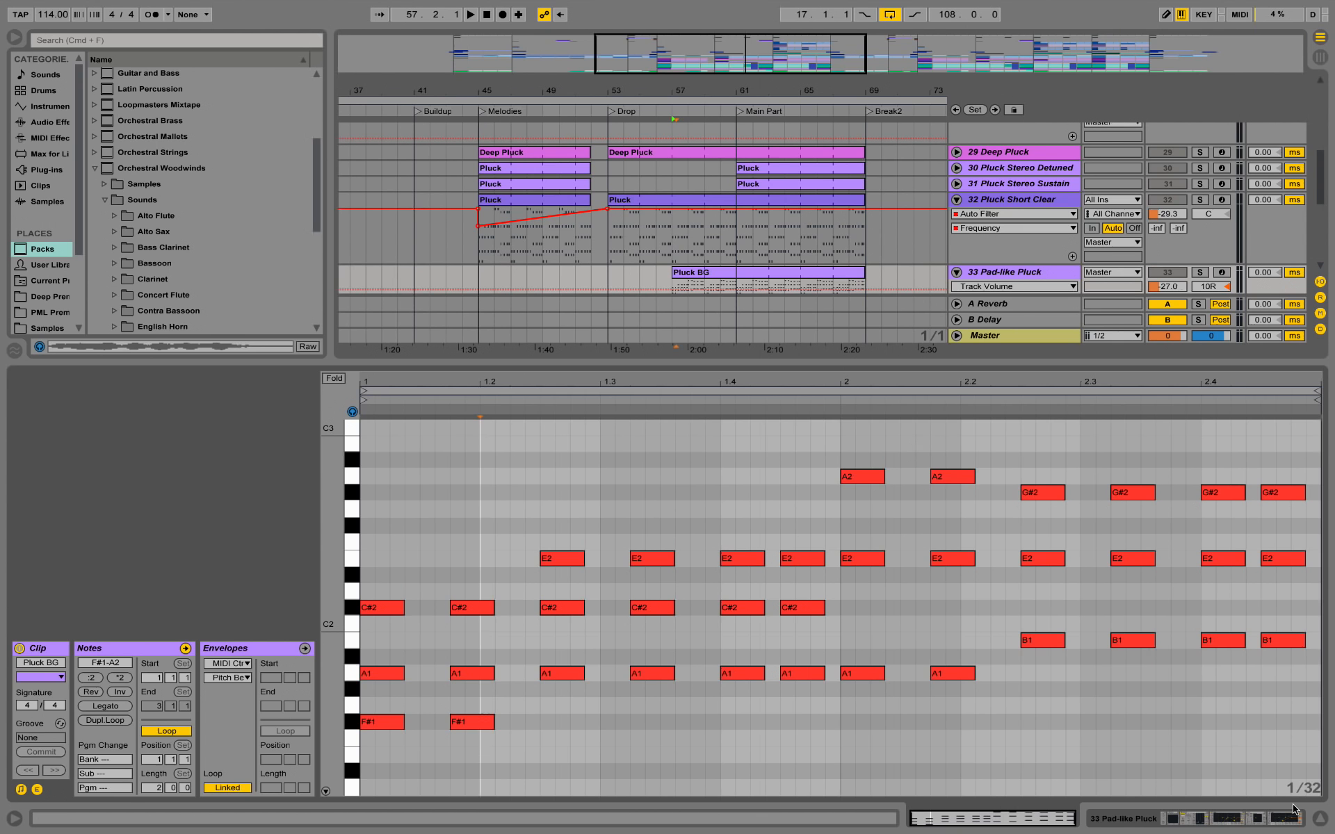
{"action": "left_click", "coordinate": [1218, 825]}
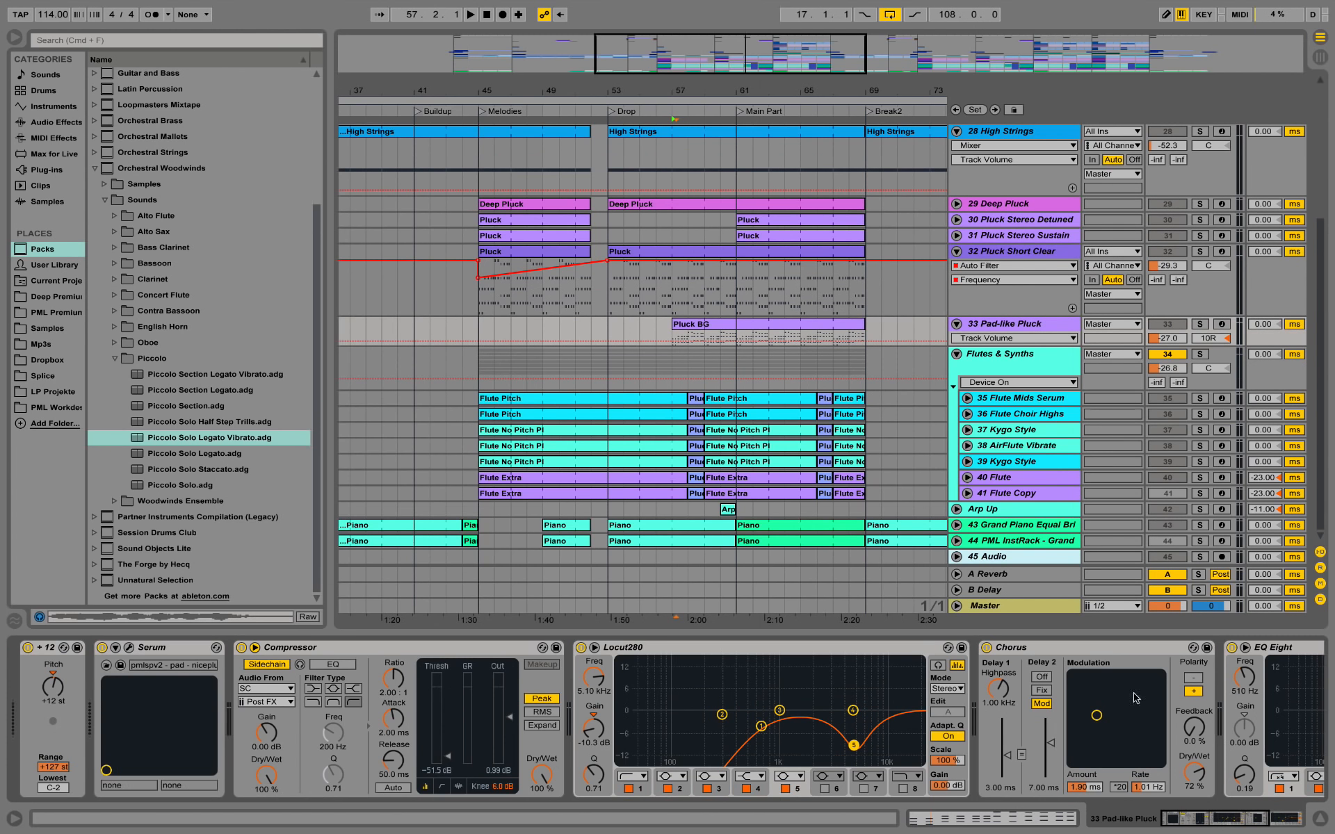
Unfold the 24 Bass Long track and select its Bass clip in the Start section at bar 17
{"action": "scroll", "coordinate": [765, 313], "scroll_direction": "up", "scroll_amount": 5}
{"action": "left_click", "coordinate": [957, 221]}
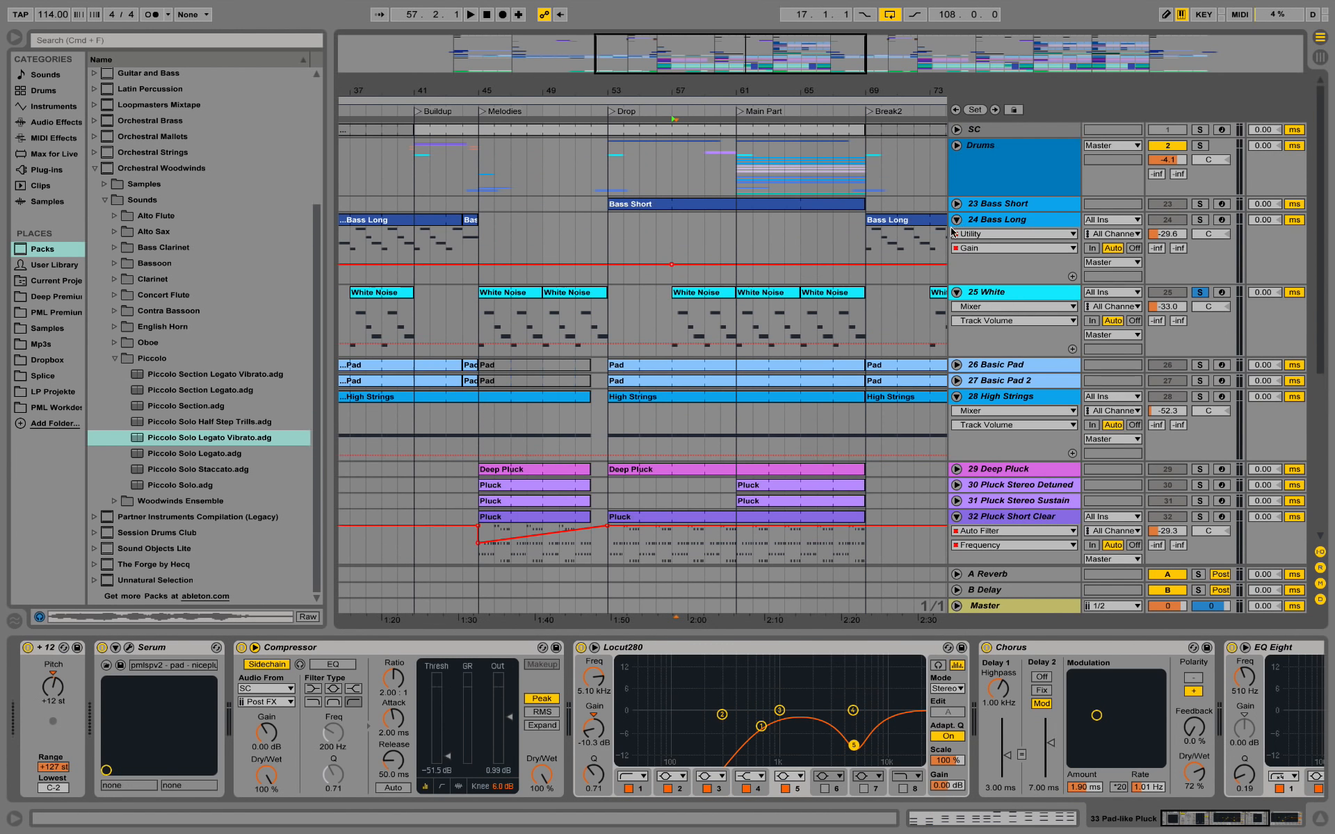
{"action": "left_click_drag", "start_coordinate": [638, 83], "coordinate": [680, 96]}
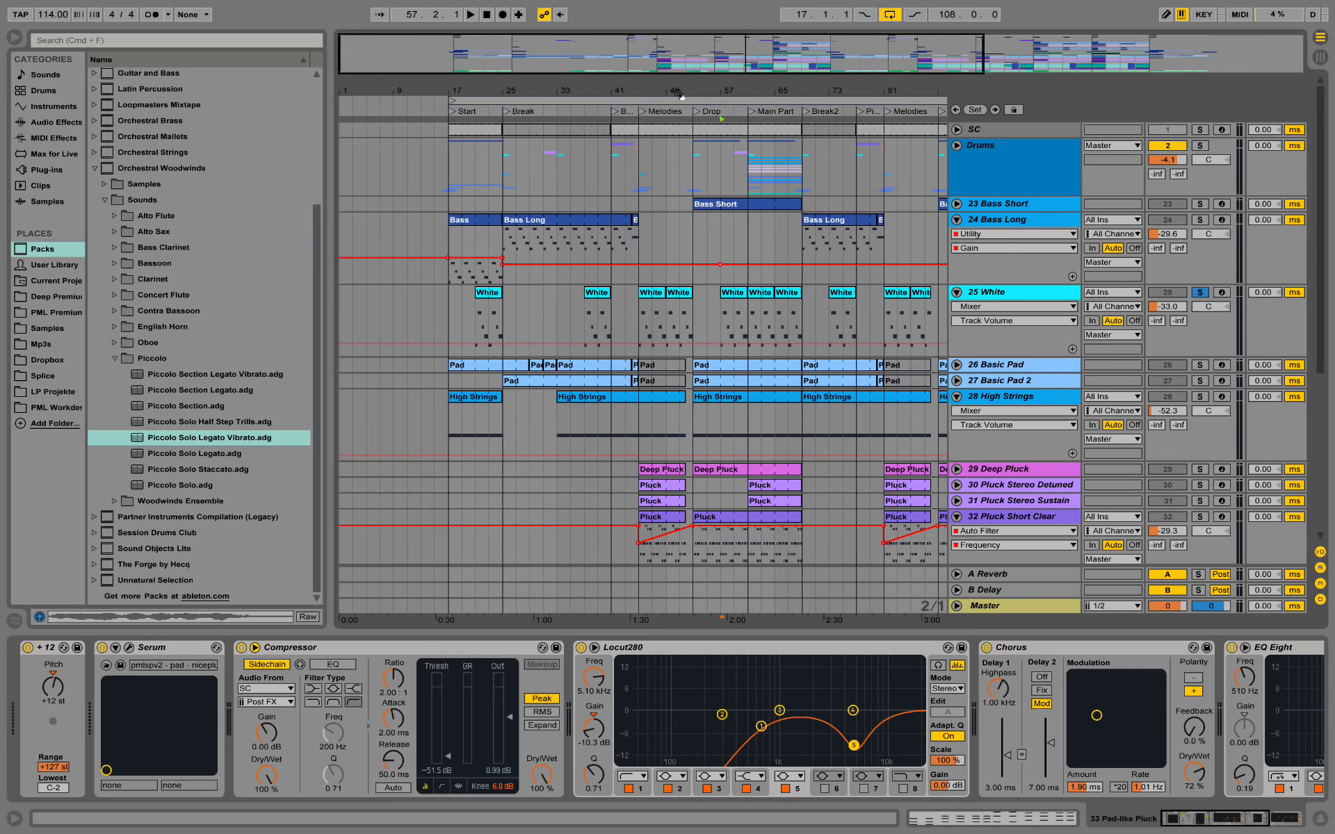
{"action": "left_click", "coordinate": [479, 219]}
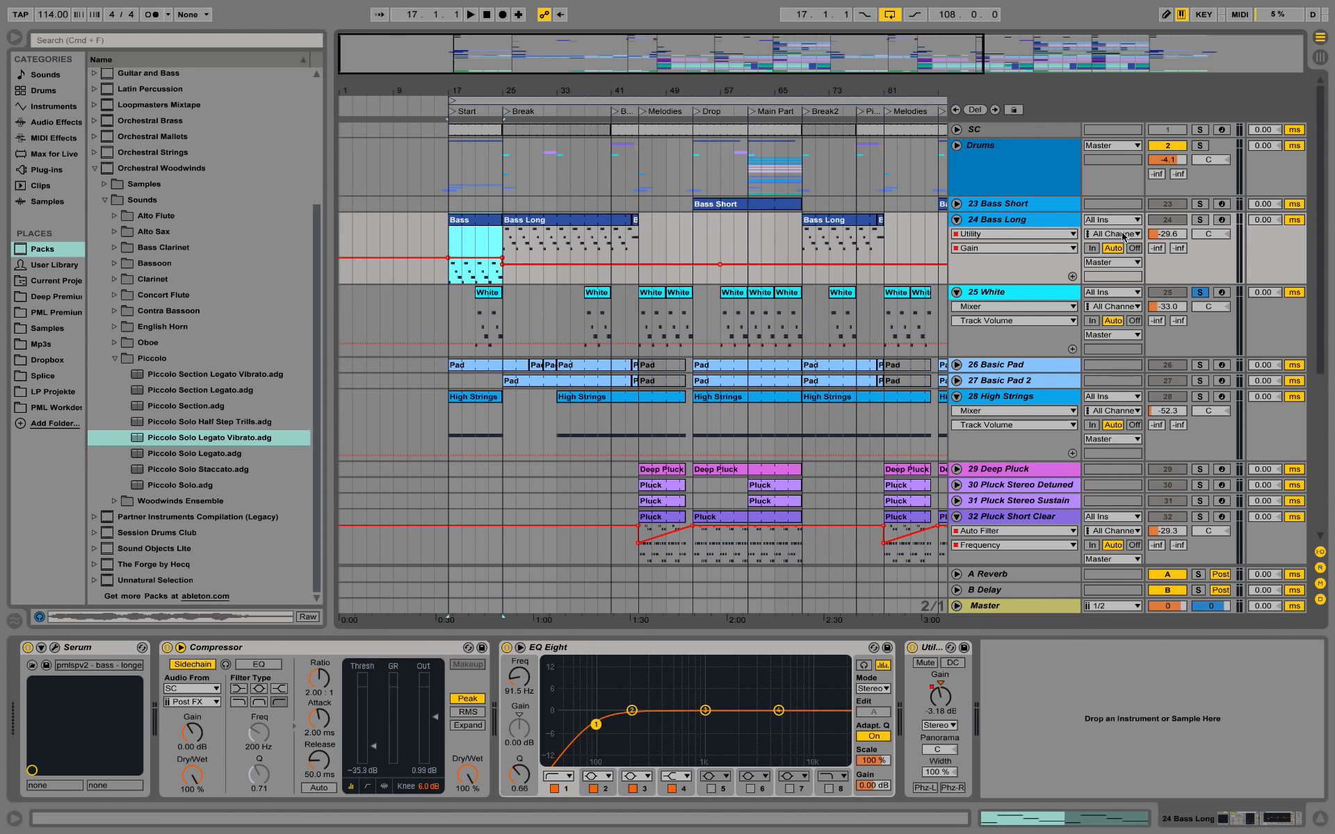
Play the Bass clip with Bass Long soloed, and unsolo the track to hear it in the full mix
{"action": "left_click", "coordinate": [1200, 221]}
{"action": "key", "text": "space"}
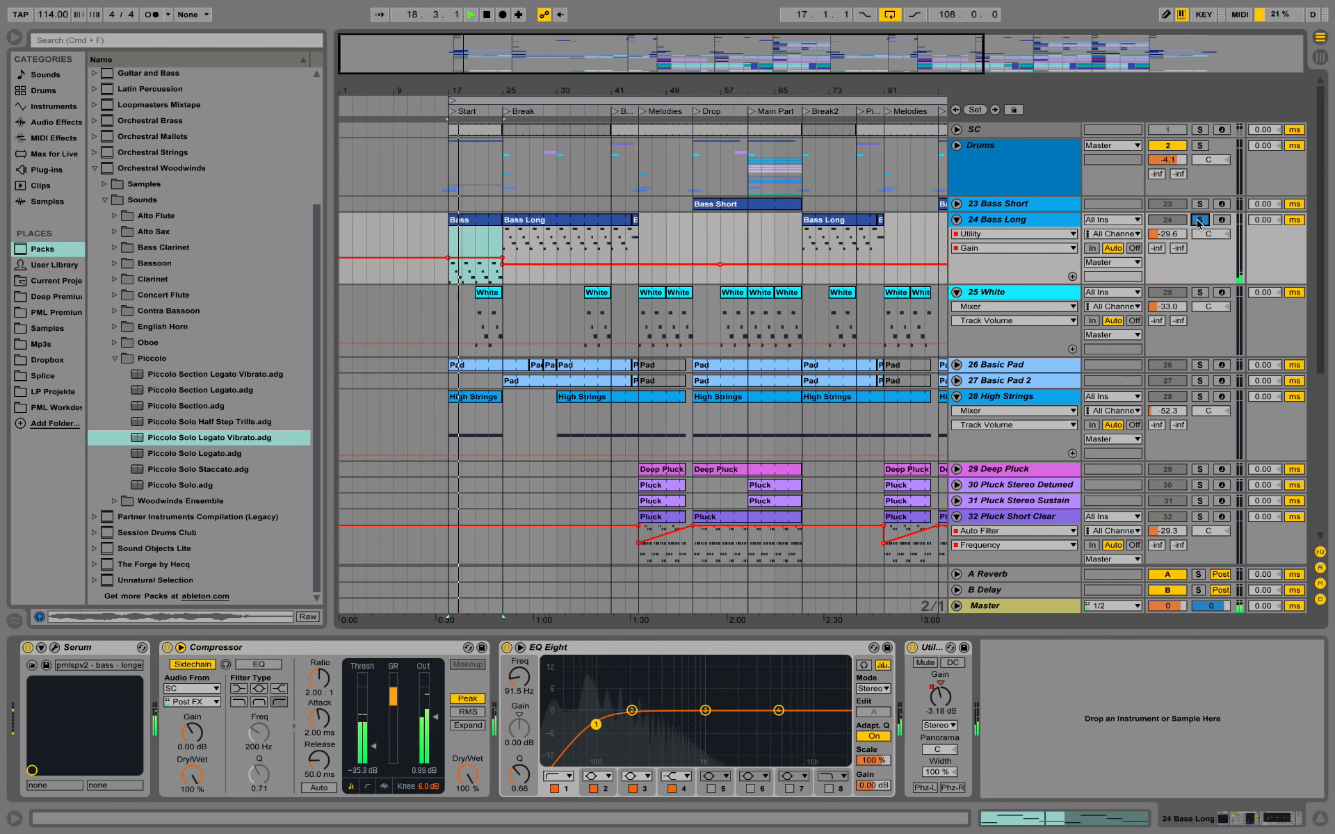
{"action": "left_click", "coordinate": [1199, 221]}
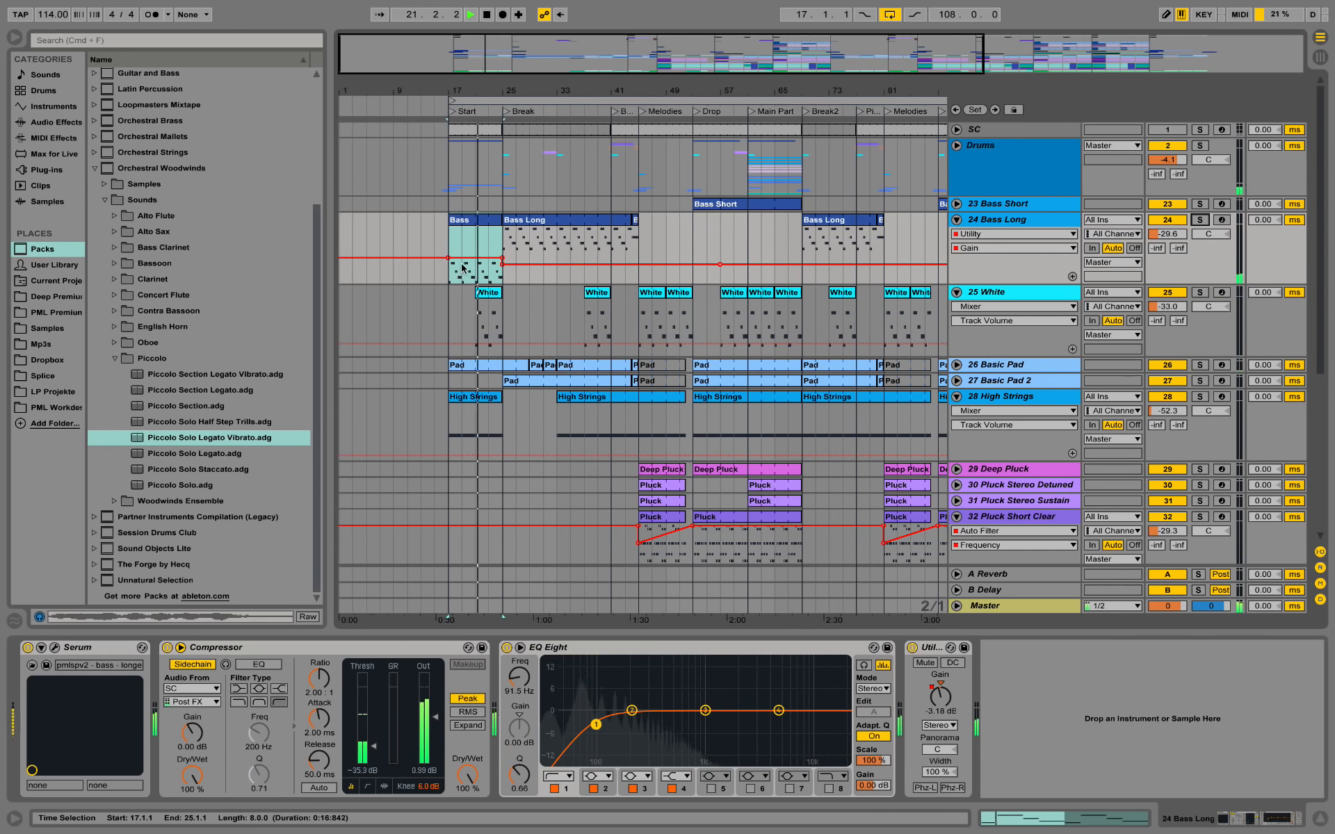
Try to shift the Utility gain automation across the Bass clip on Bass Long, and stop playback
{"action": "left_click_drag", "start_coordinate": [463, 268], "coordinate": [468, 263]}
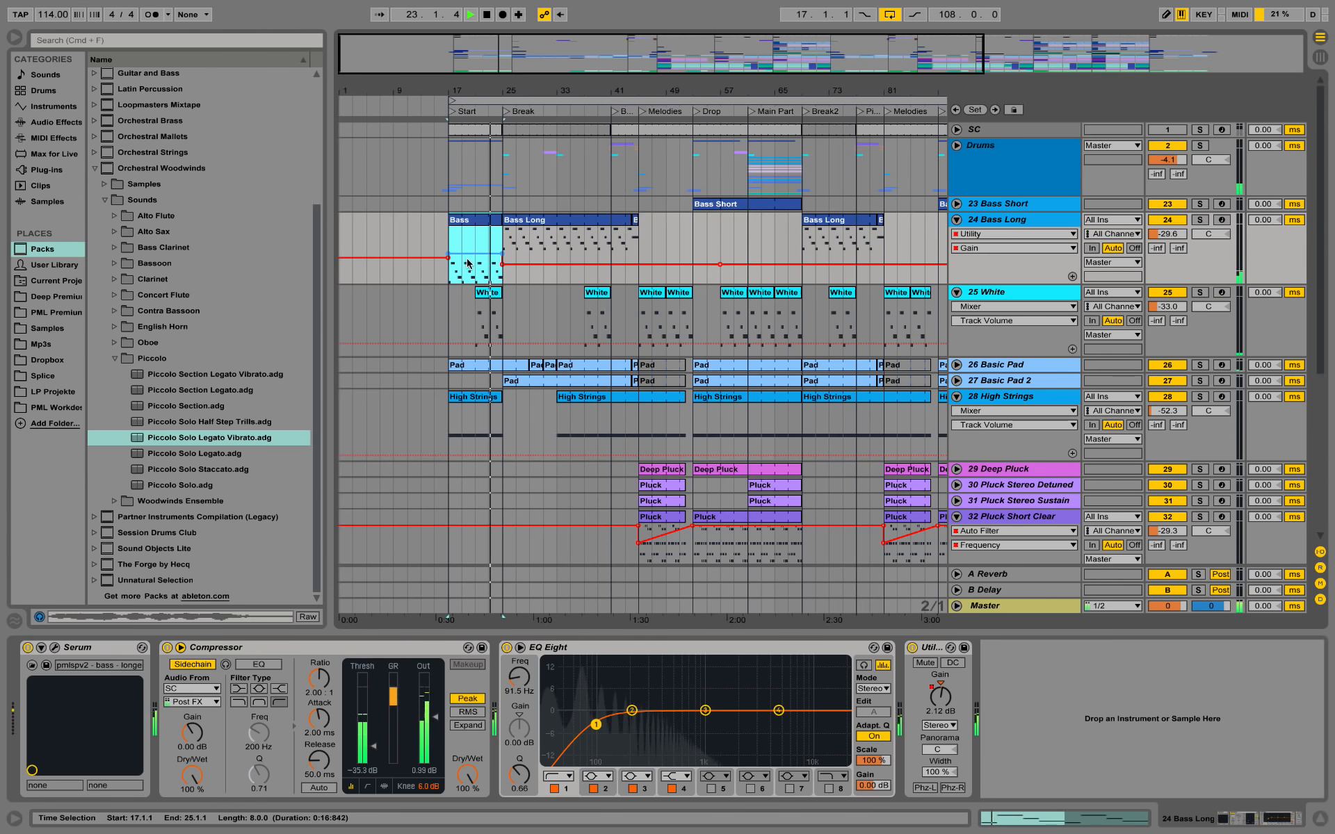
{"action": "key", "text": "super+z"}
{"action": "key", "text": "space"}
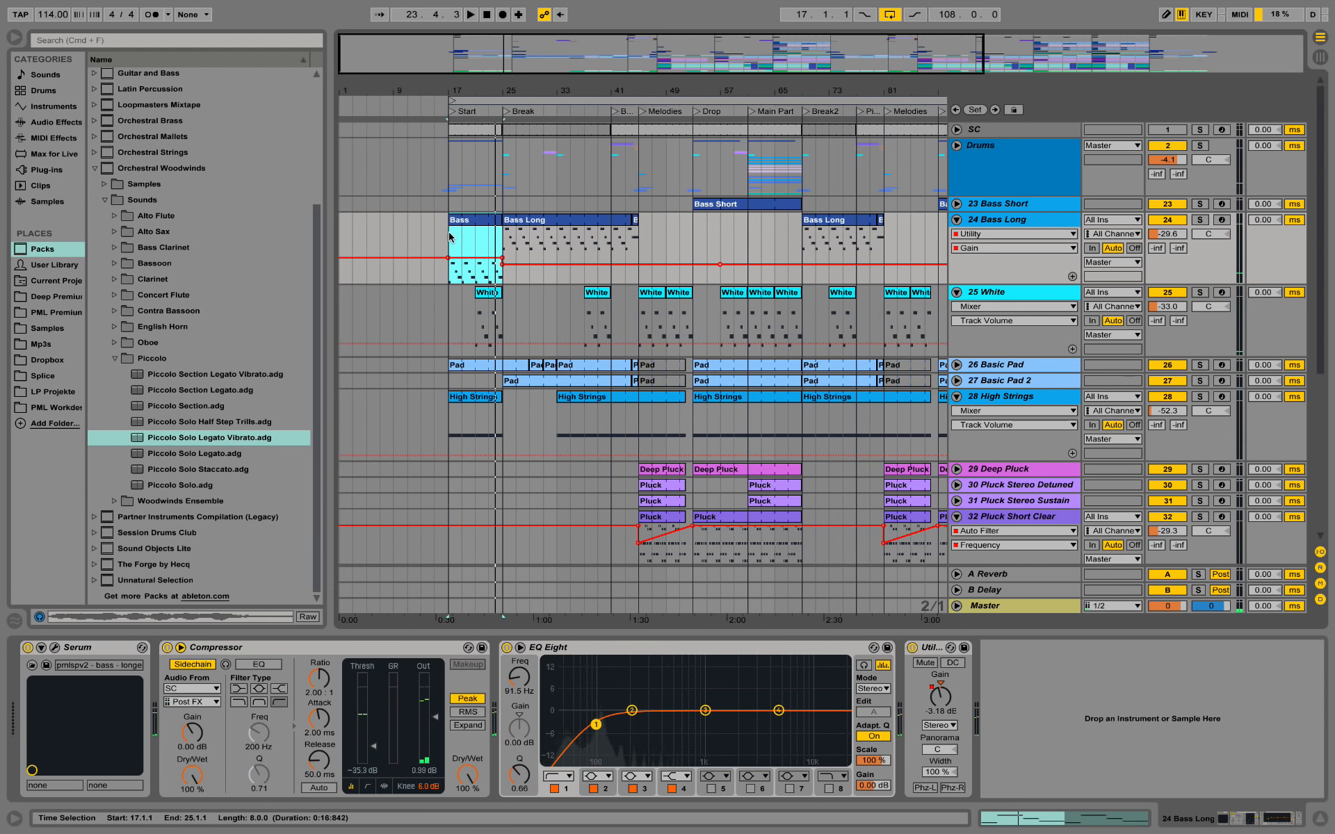
Play the Bass clip from bar 17, solo the Bass Long track, and replay the clip from bar 17
{"action": "left_click", "coordinate": [449, 238]}
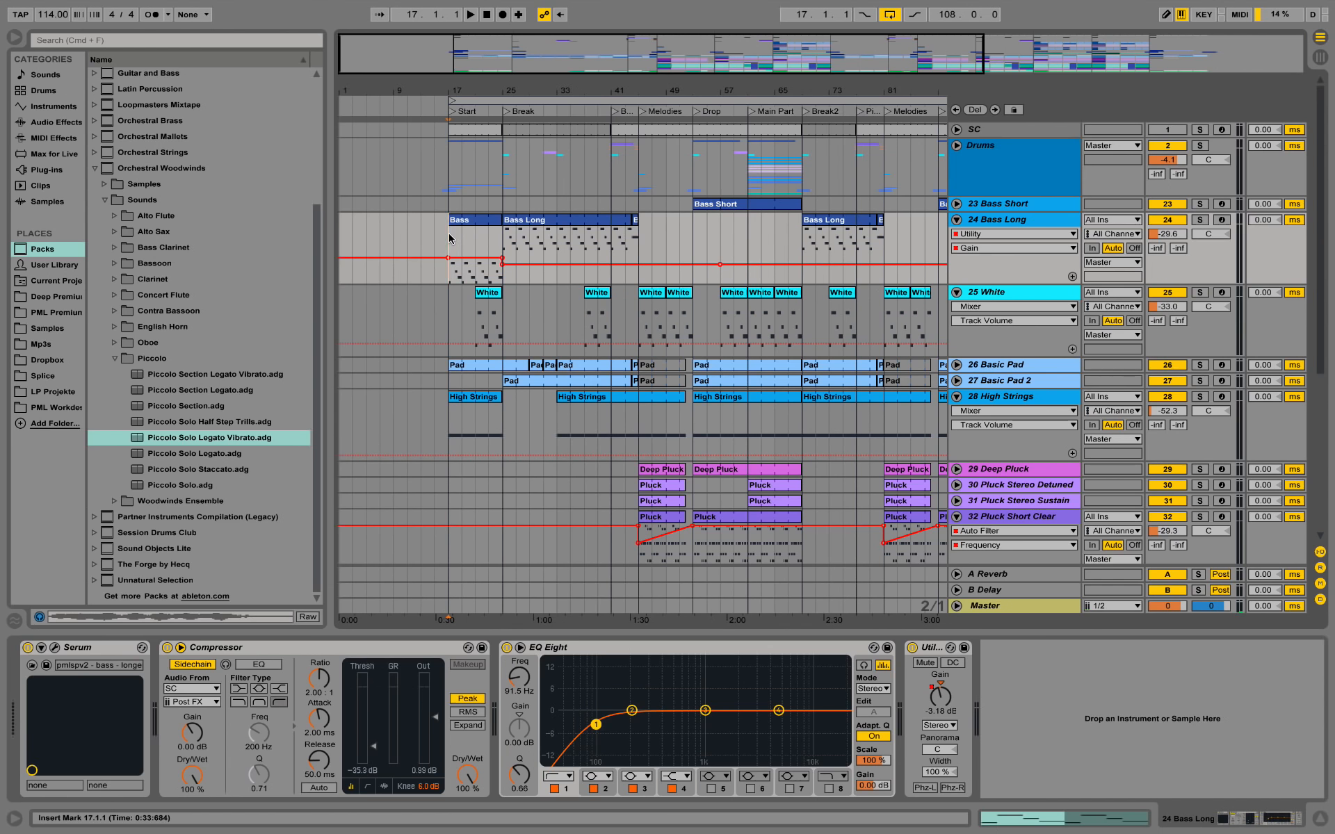
{"action": "left_click_drag", "start_coordinate": [464, 94], "coordinate": [464, 126]}
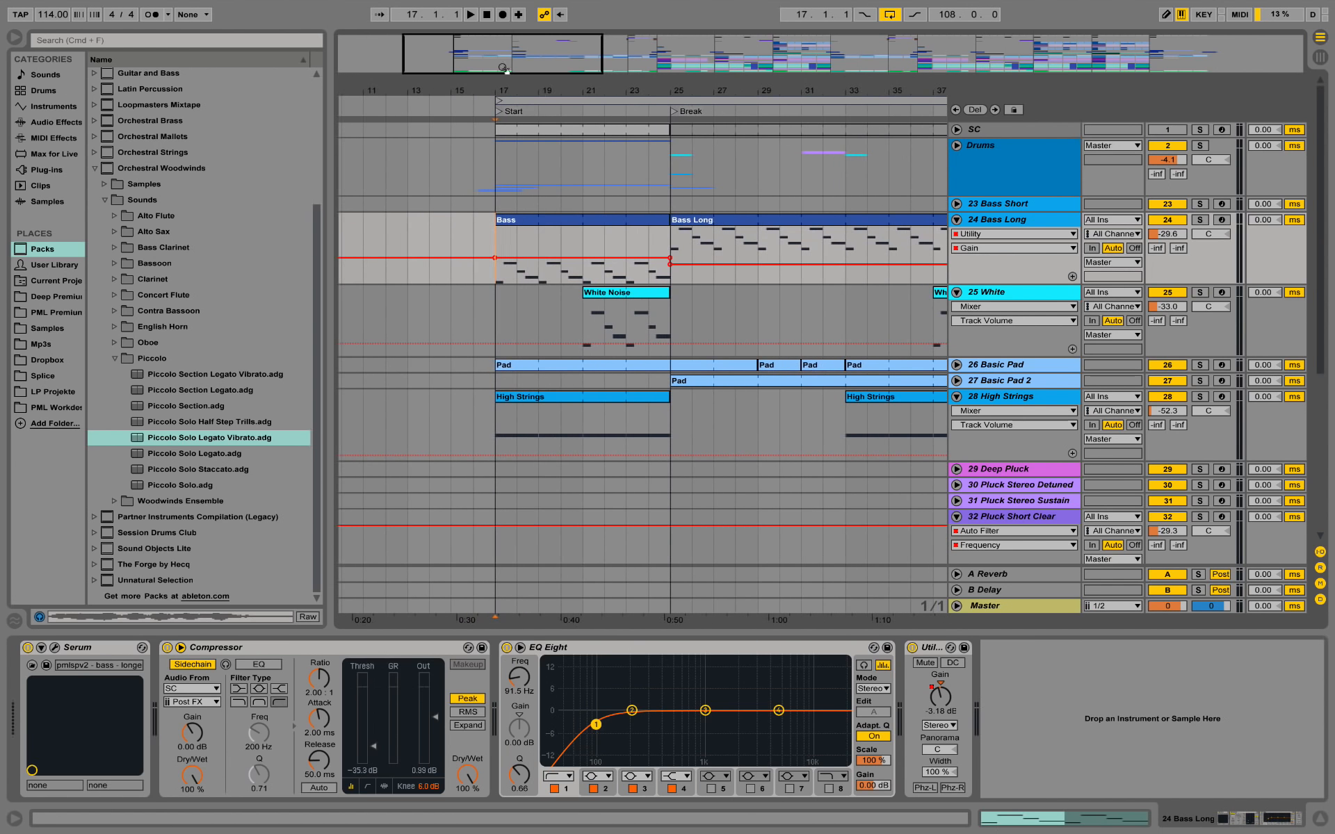
{"action": "key", "text": "space"}
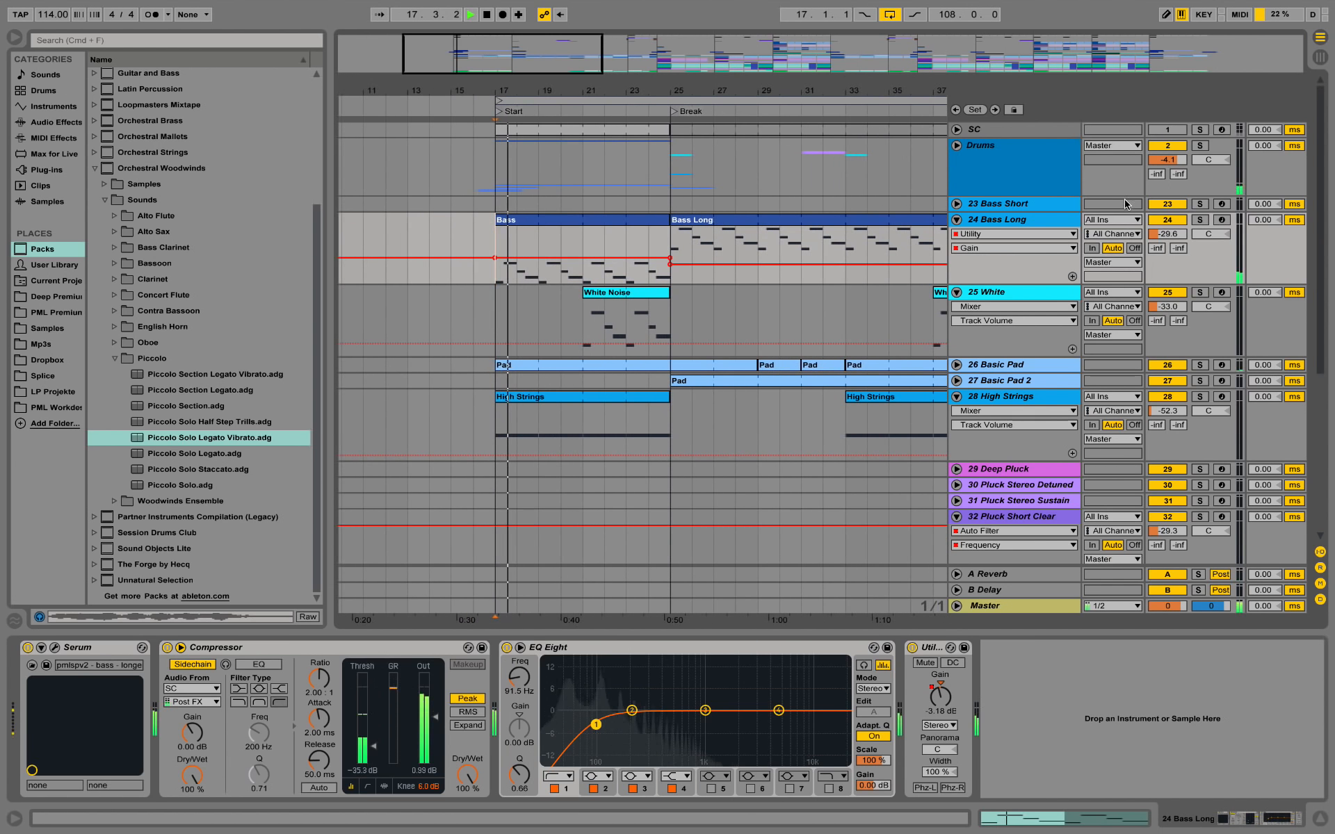
{"action": "left_click", "coordinate": [1201, 220]}
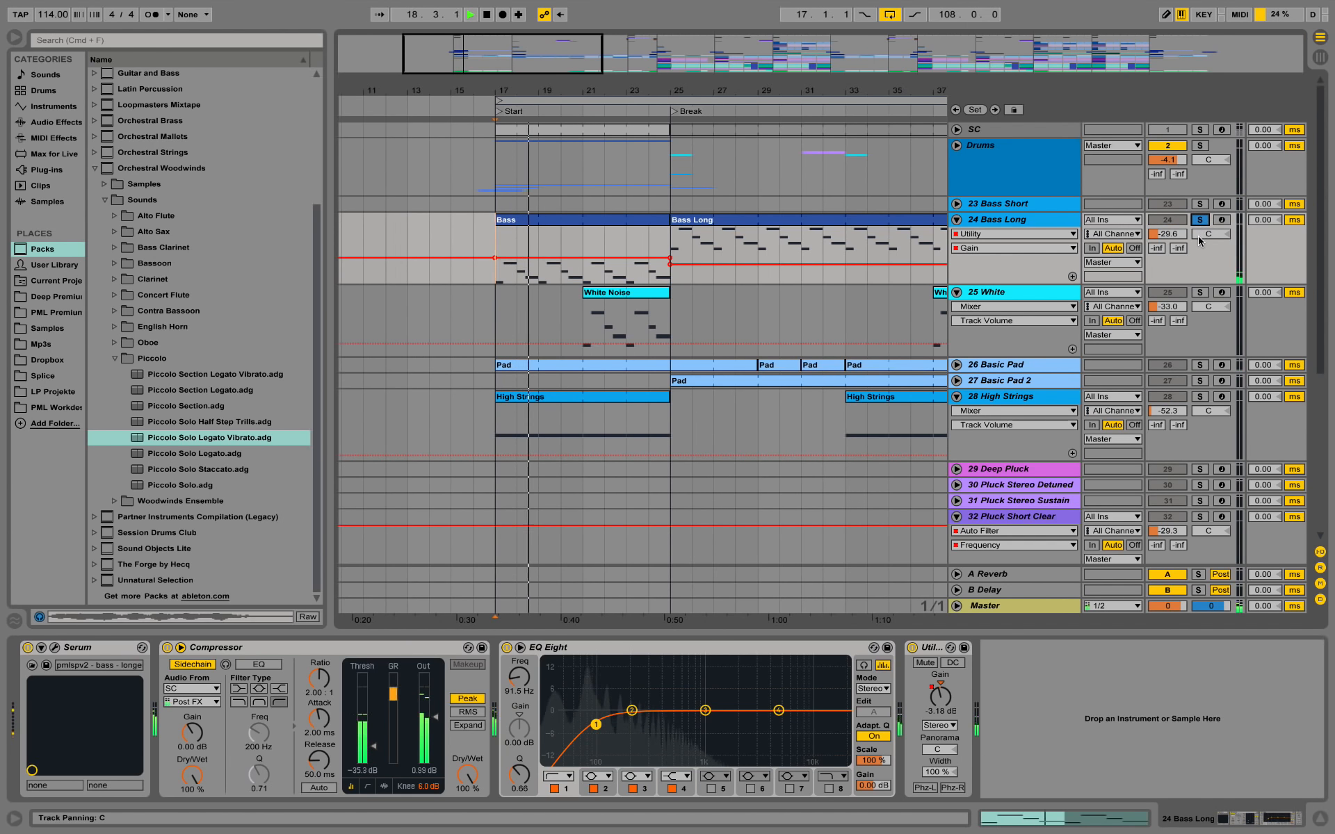
{"action": "key", "text": "space"}
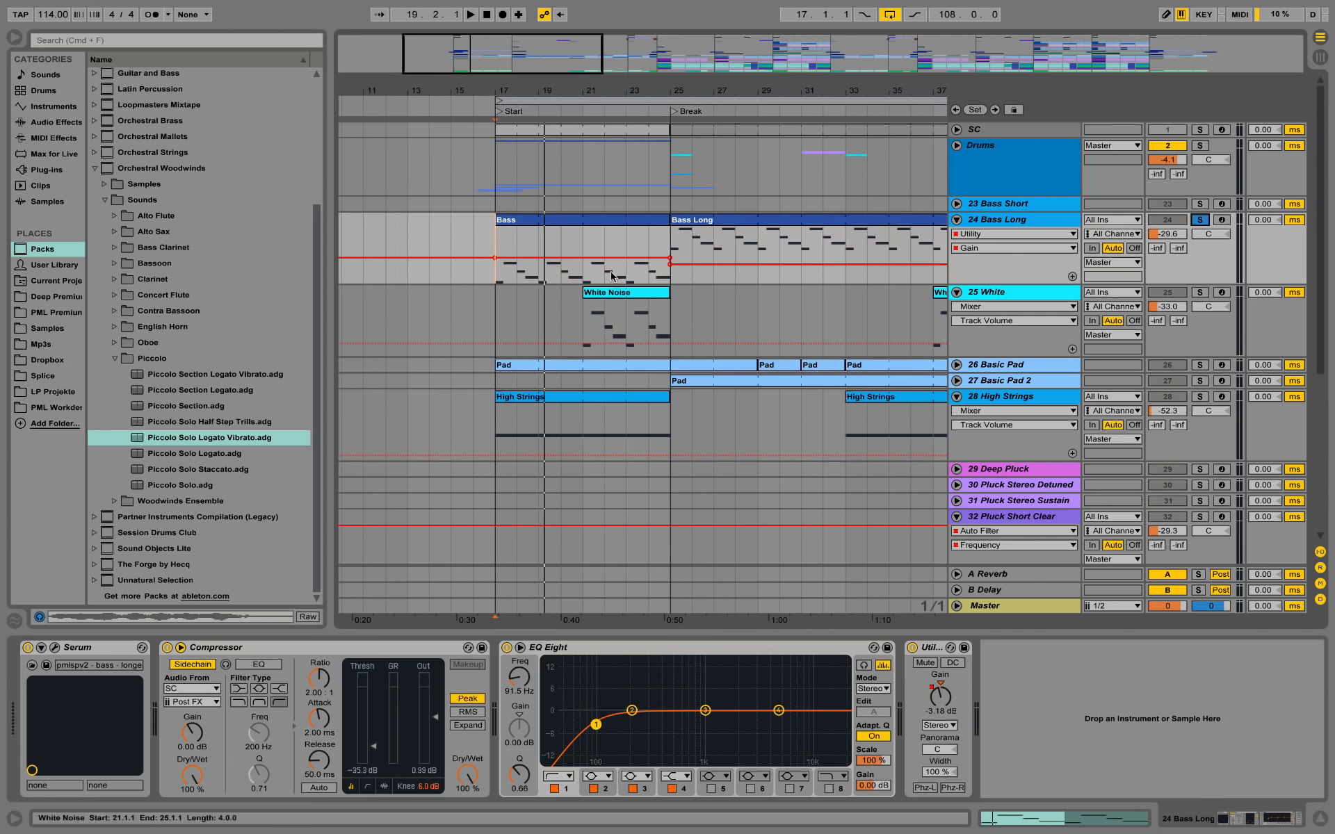
{"action": "left_click", "coordinate": [499, 236]}
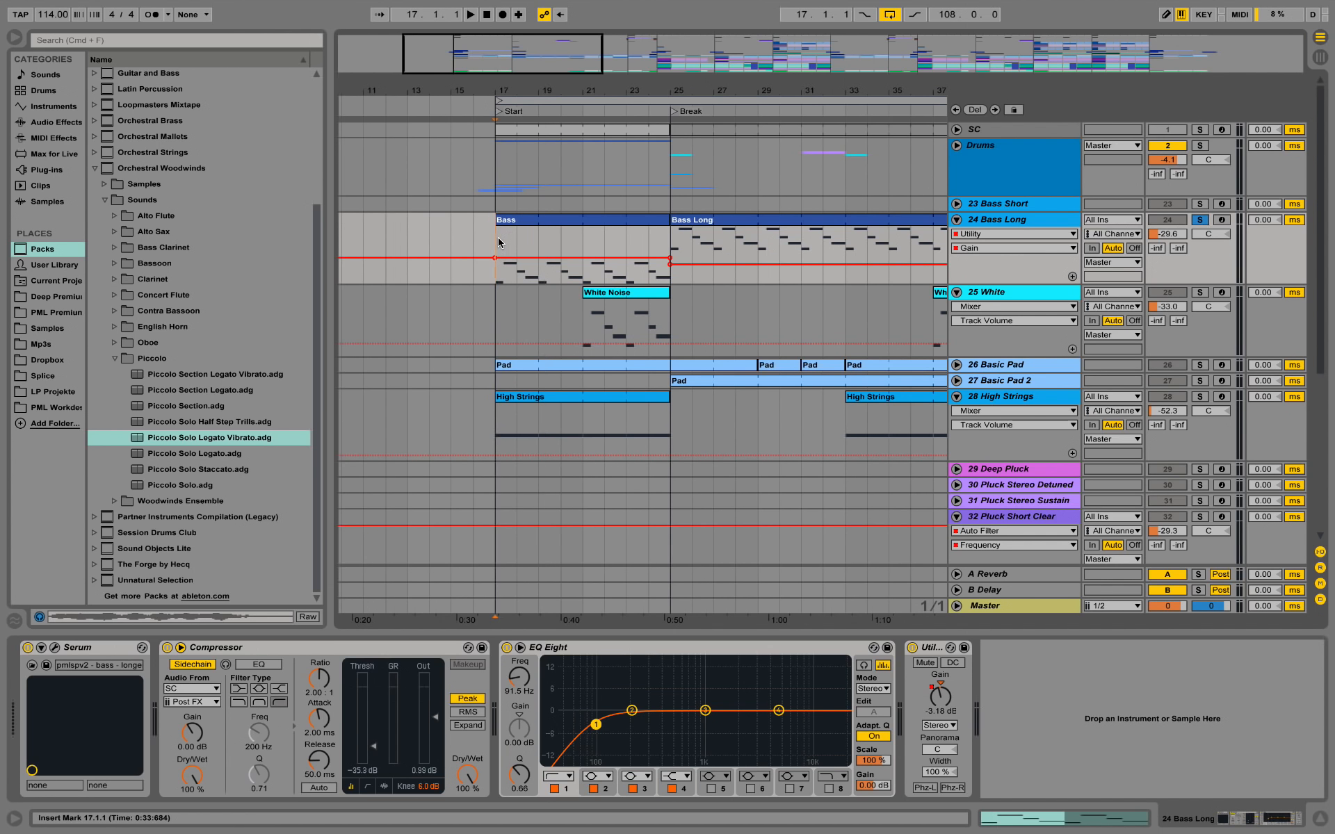
{"action": "key", "text": "space"}
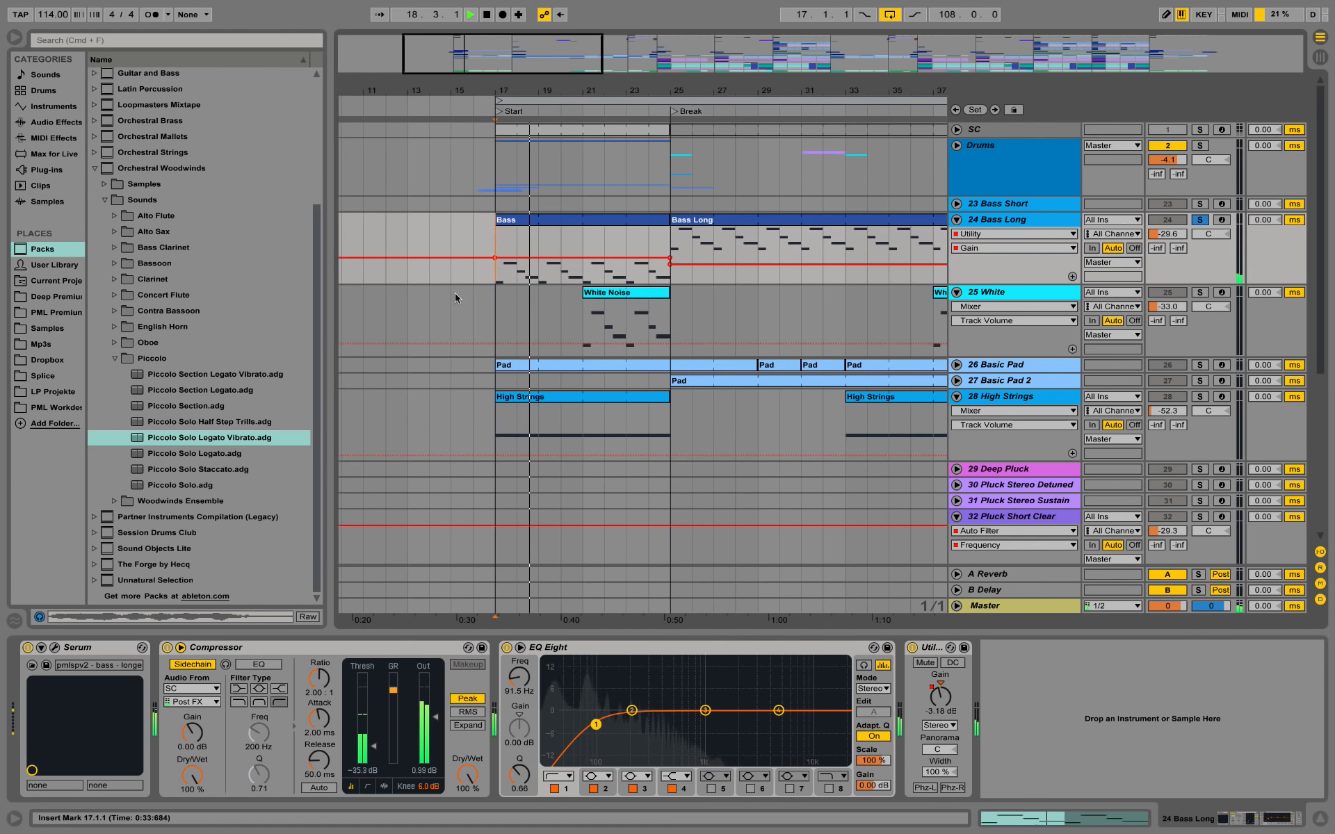
Inspect the oscillator and effects pages of Bass Long's Serum patch, play the clip, and close the synth
{"action": "left_click", "coordinate": [54, 648]}
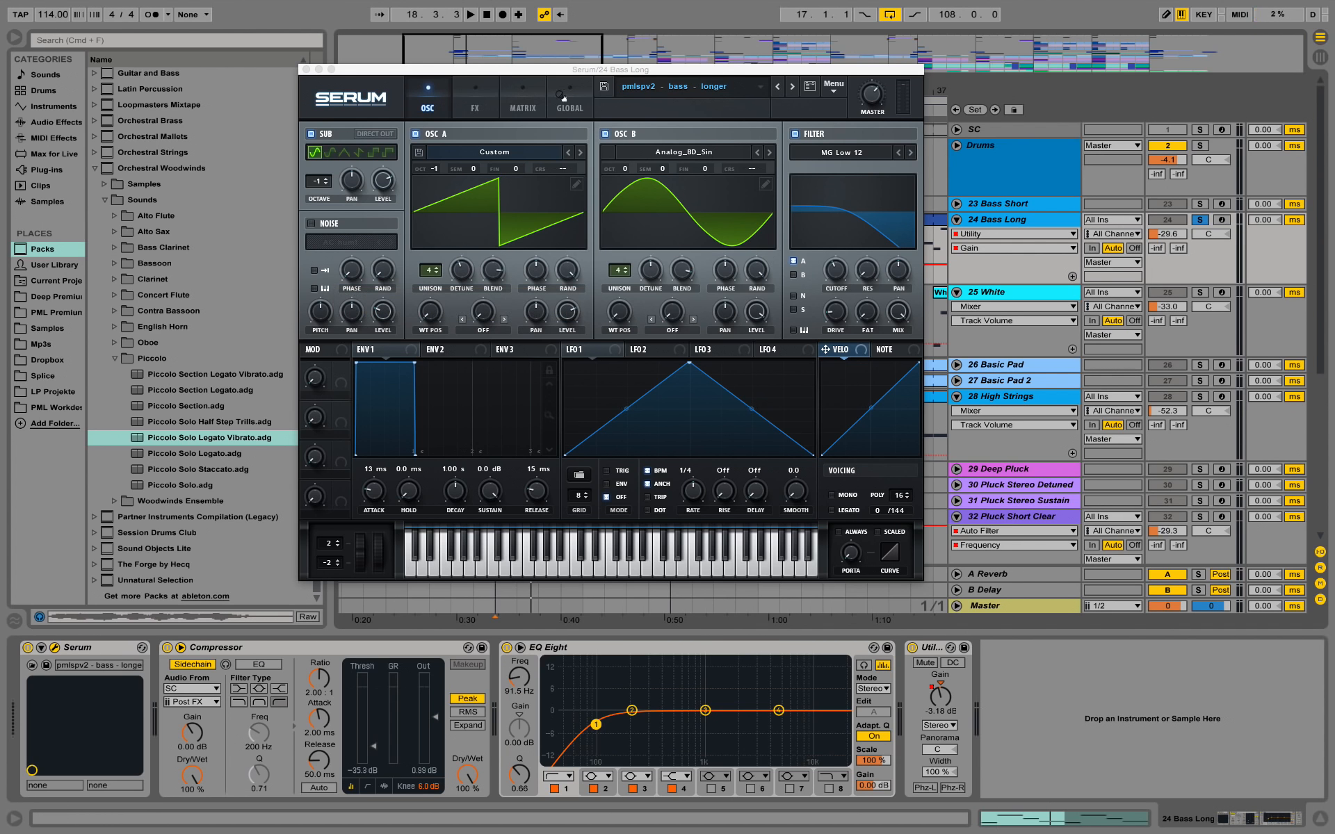
{"action": "left_click", "coordinate": [478, 97]}
{"action": "left_click", "coordinate": [429, 96]}
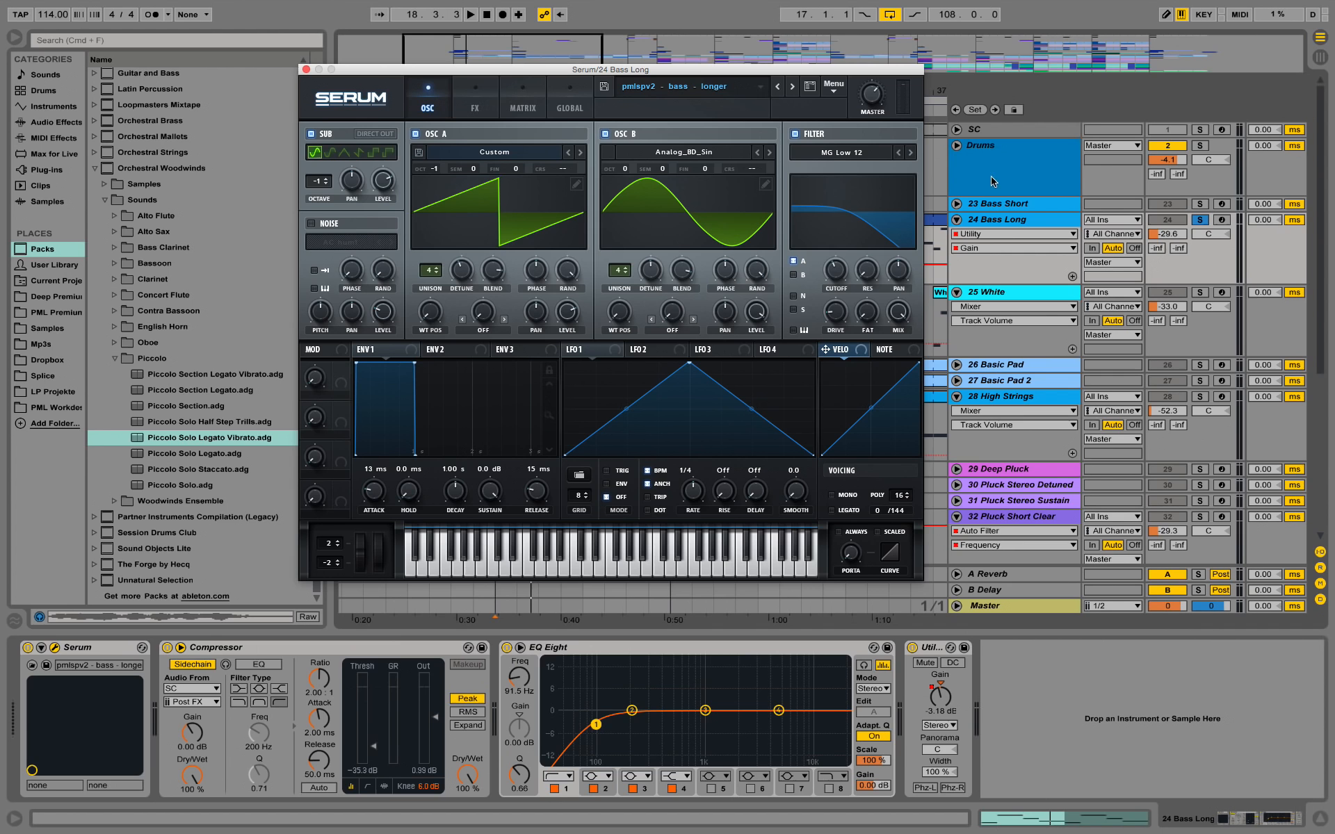
{"action": "key", "text": "space"}
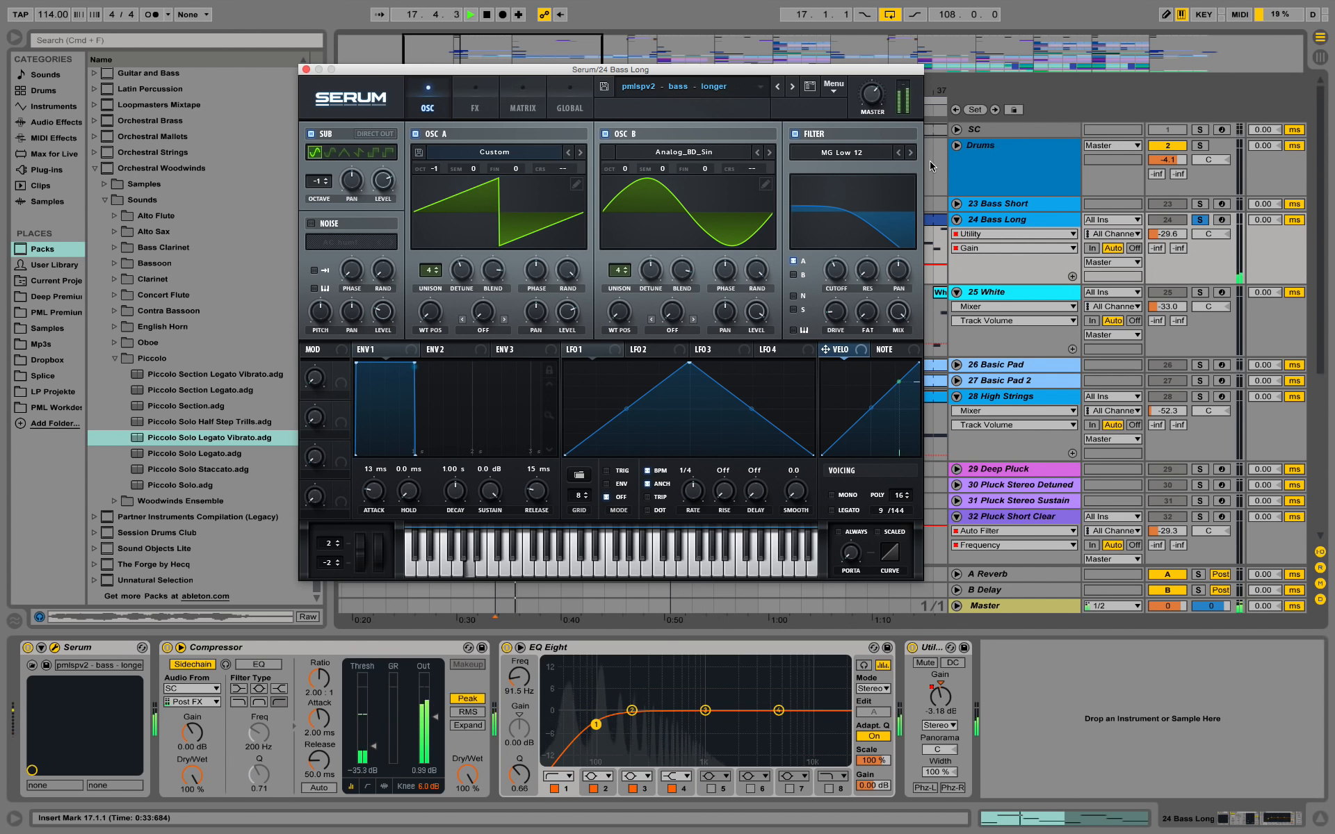
{"action": "left_click", "coordinate": [306, 69]}
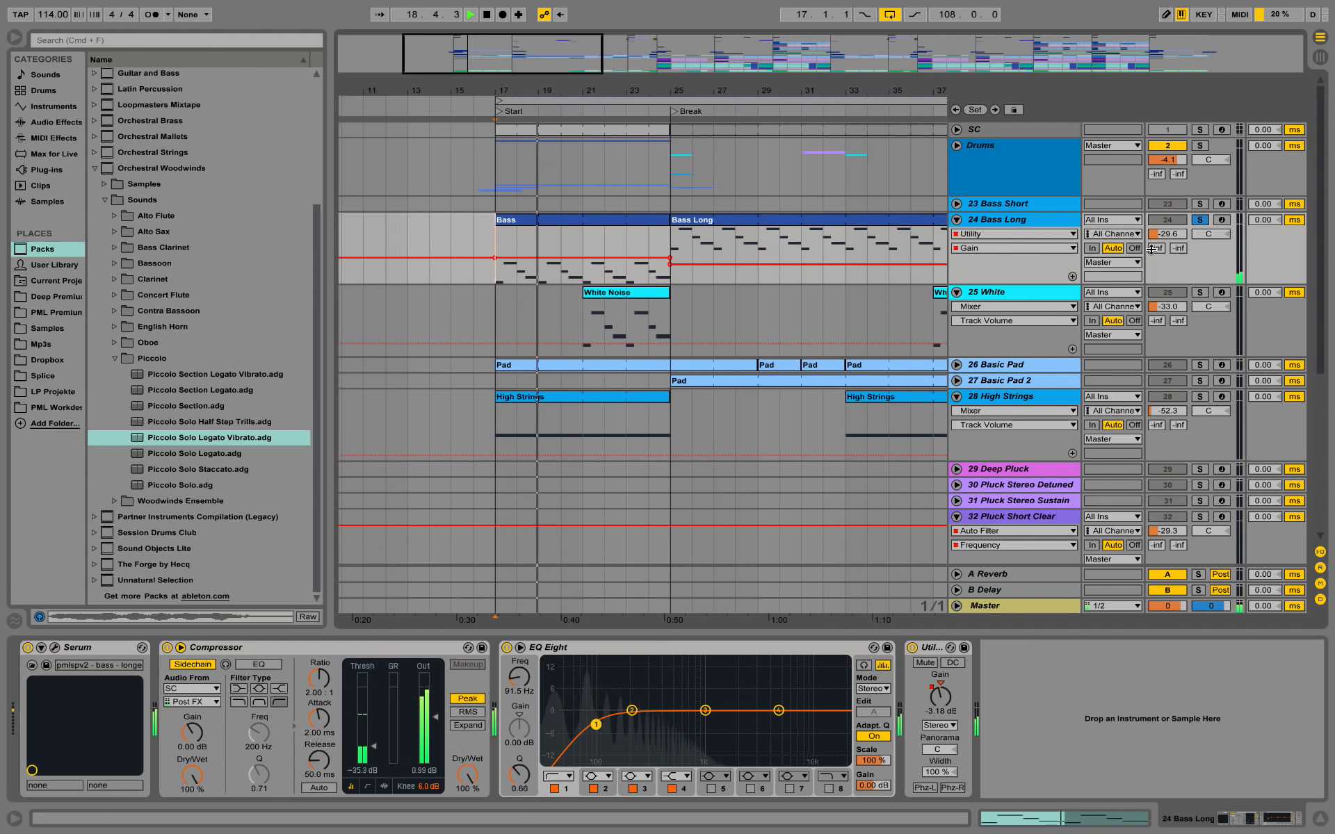
{"action": "key", "text": "space"}
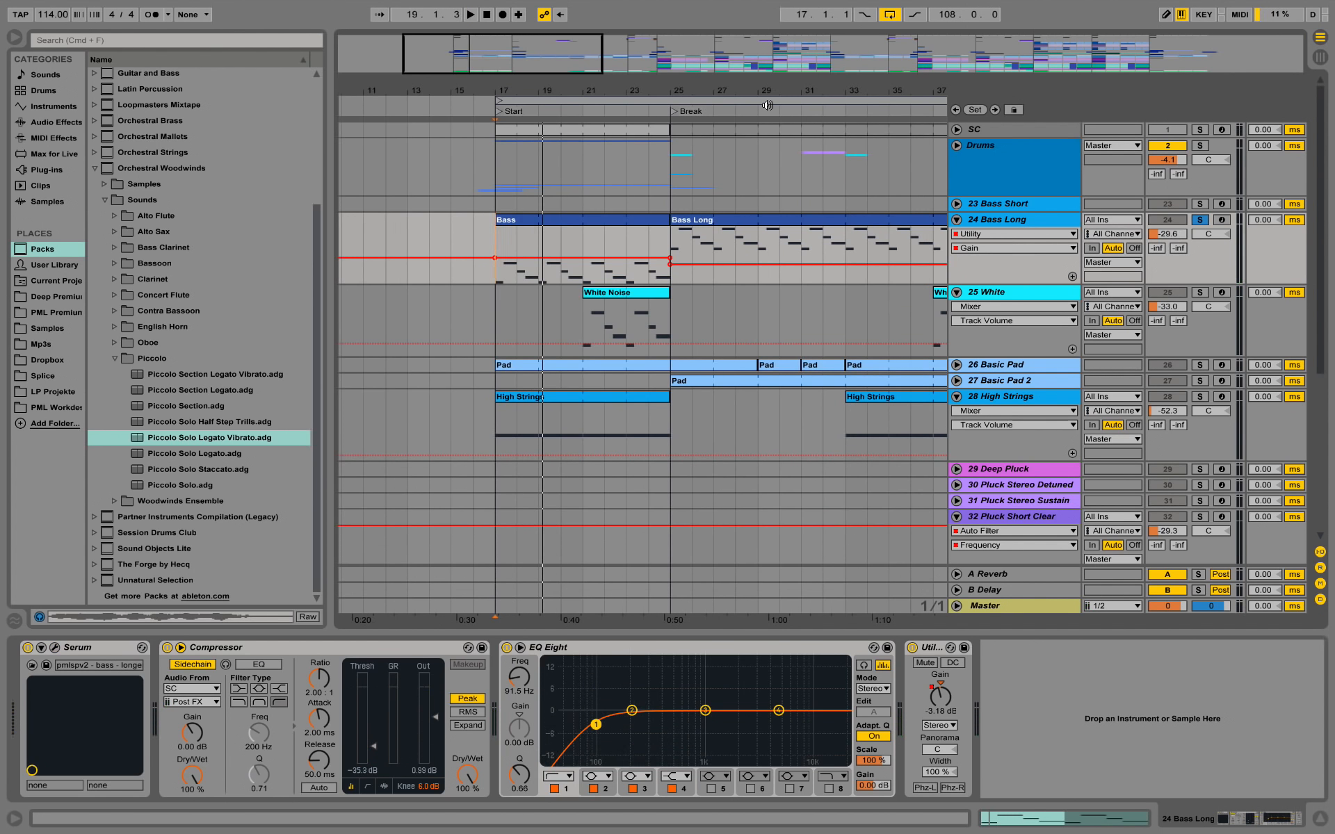
Unfold the 23 Bass Short track and play its soloed clip from the Drop section and from bar 61
{"action": "left_click_drag", "start_coordinate": [774, 92], "coordinate": [777, 49]}
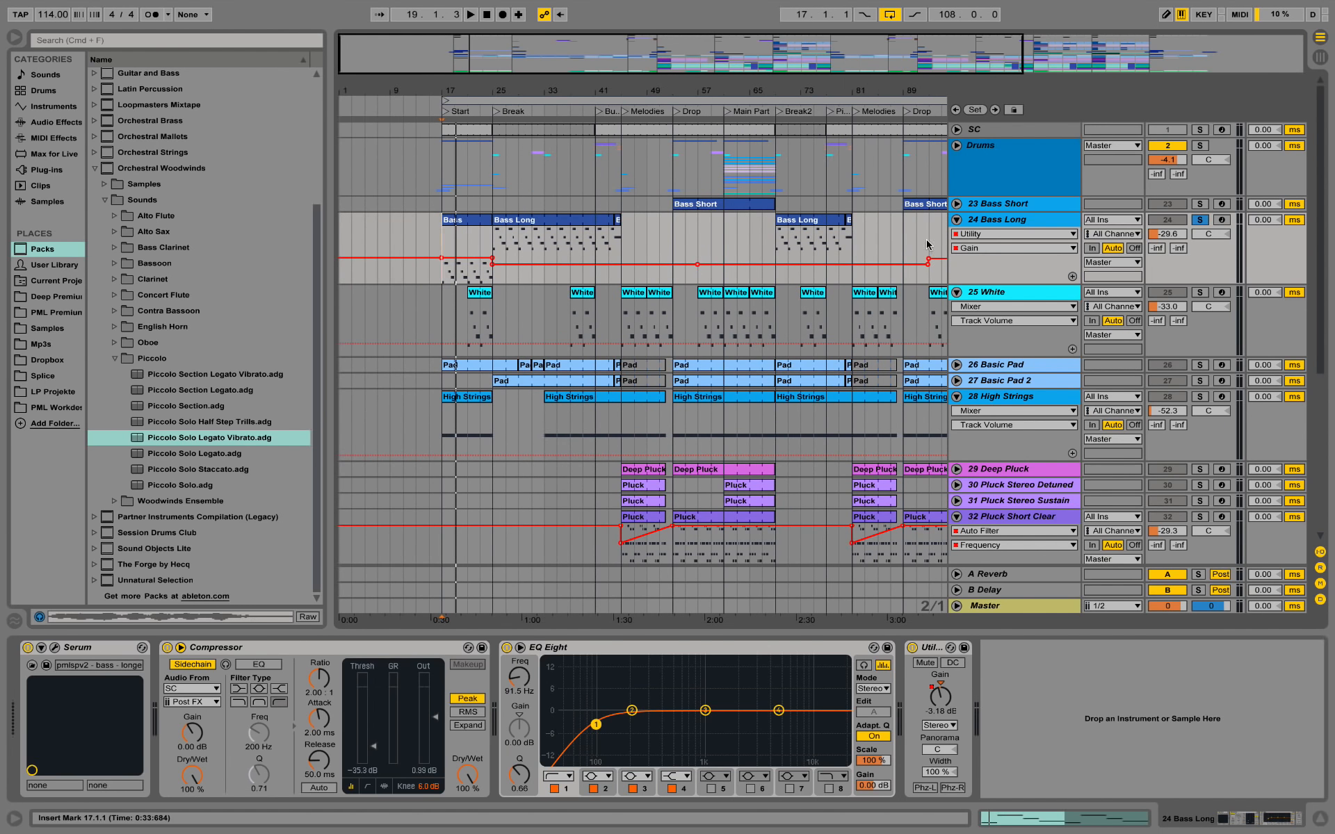
{"action": "left_click", "coordinate": [960, 205]}
{"action": "left_click", "coordinate": [694, 206]}
{"action": "key", "text": "space"}
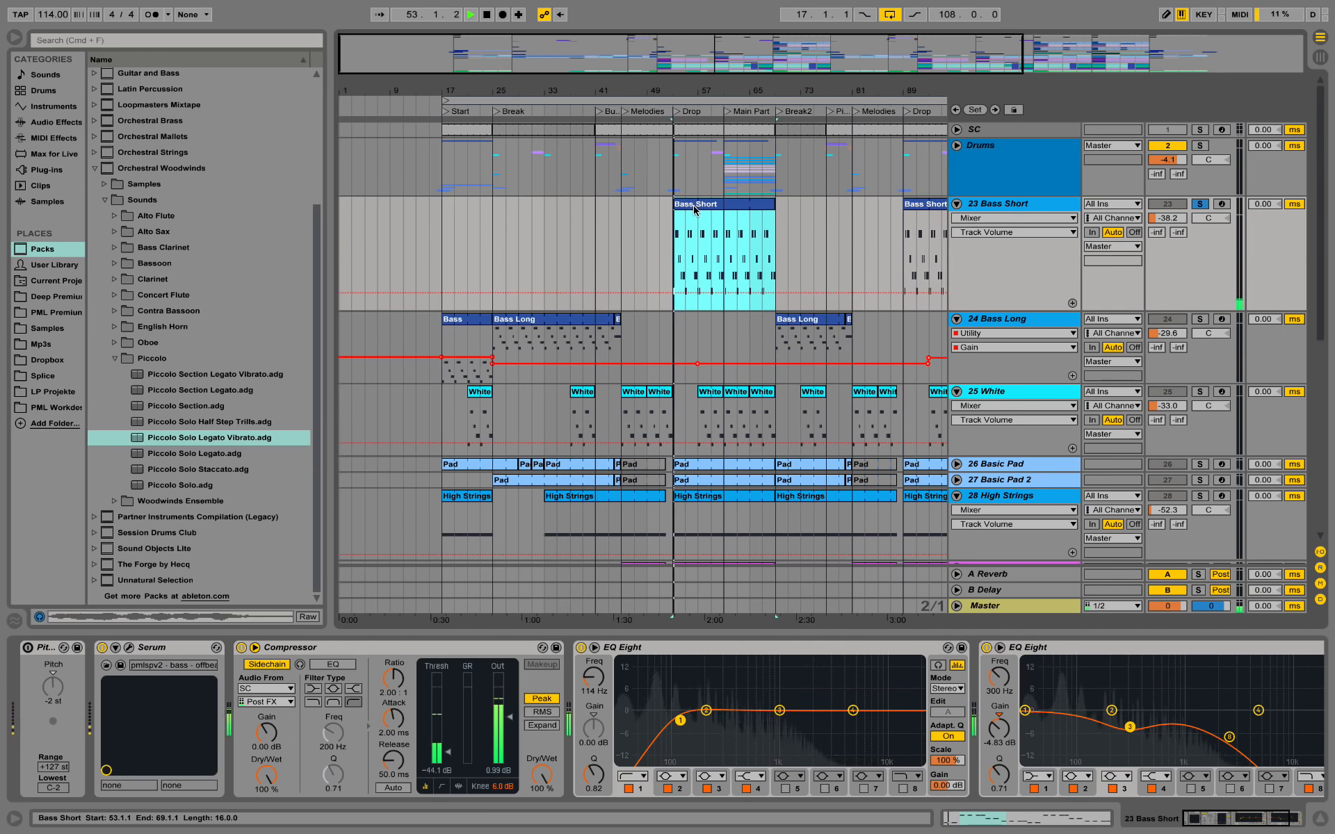
{"action": "left_click", "coordinate": [725, 257]}
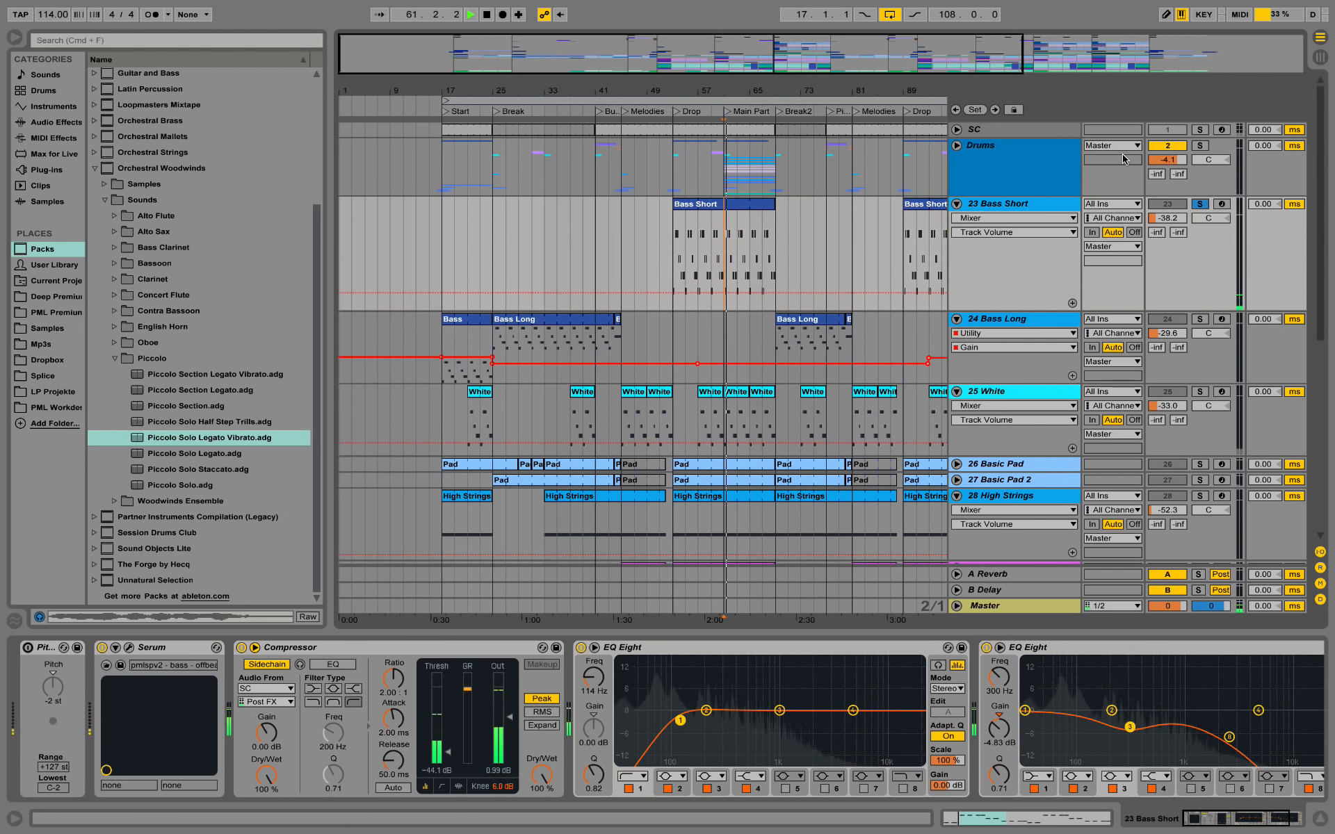
{"action": "left_click", "coordinate": [1016, 205]}
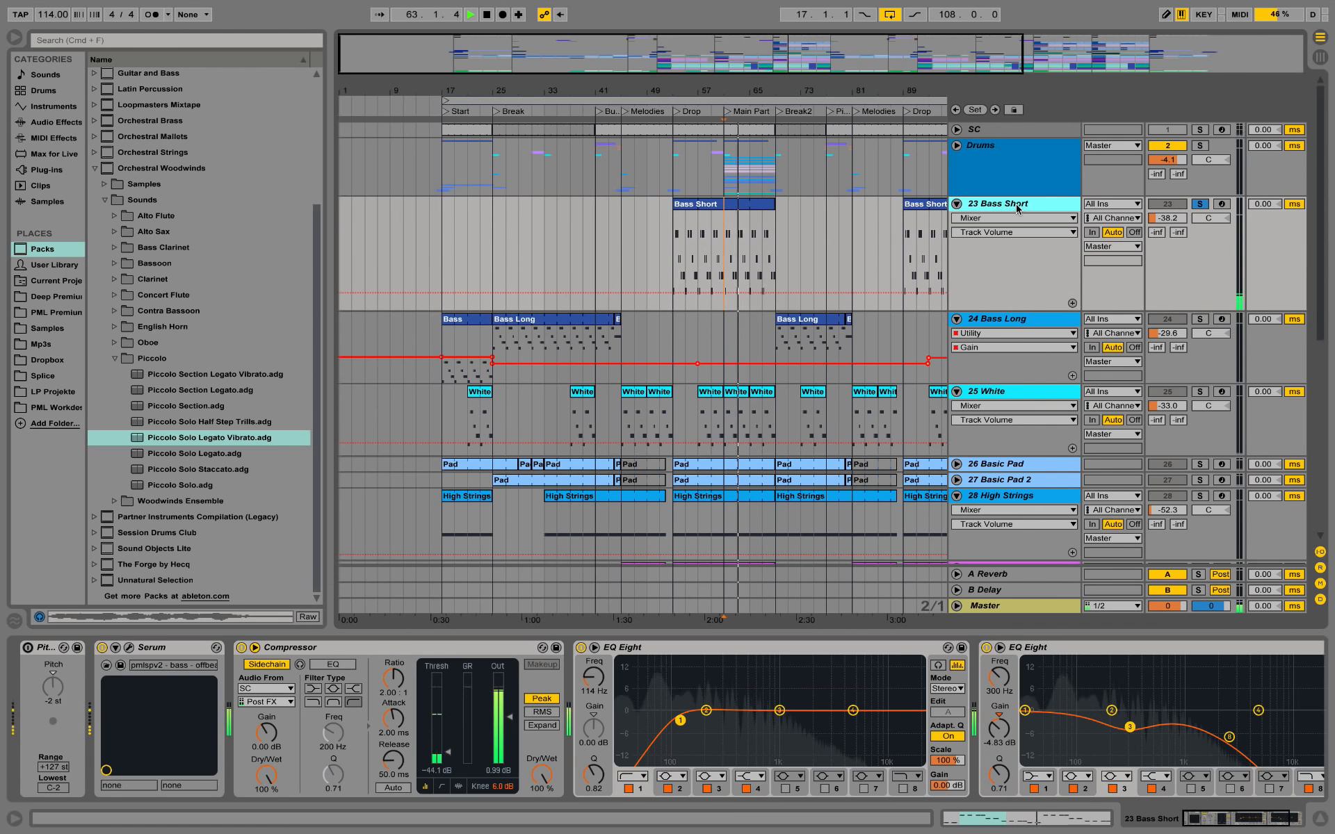
{"action": "key", "text": "space"}
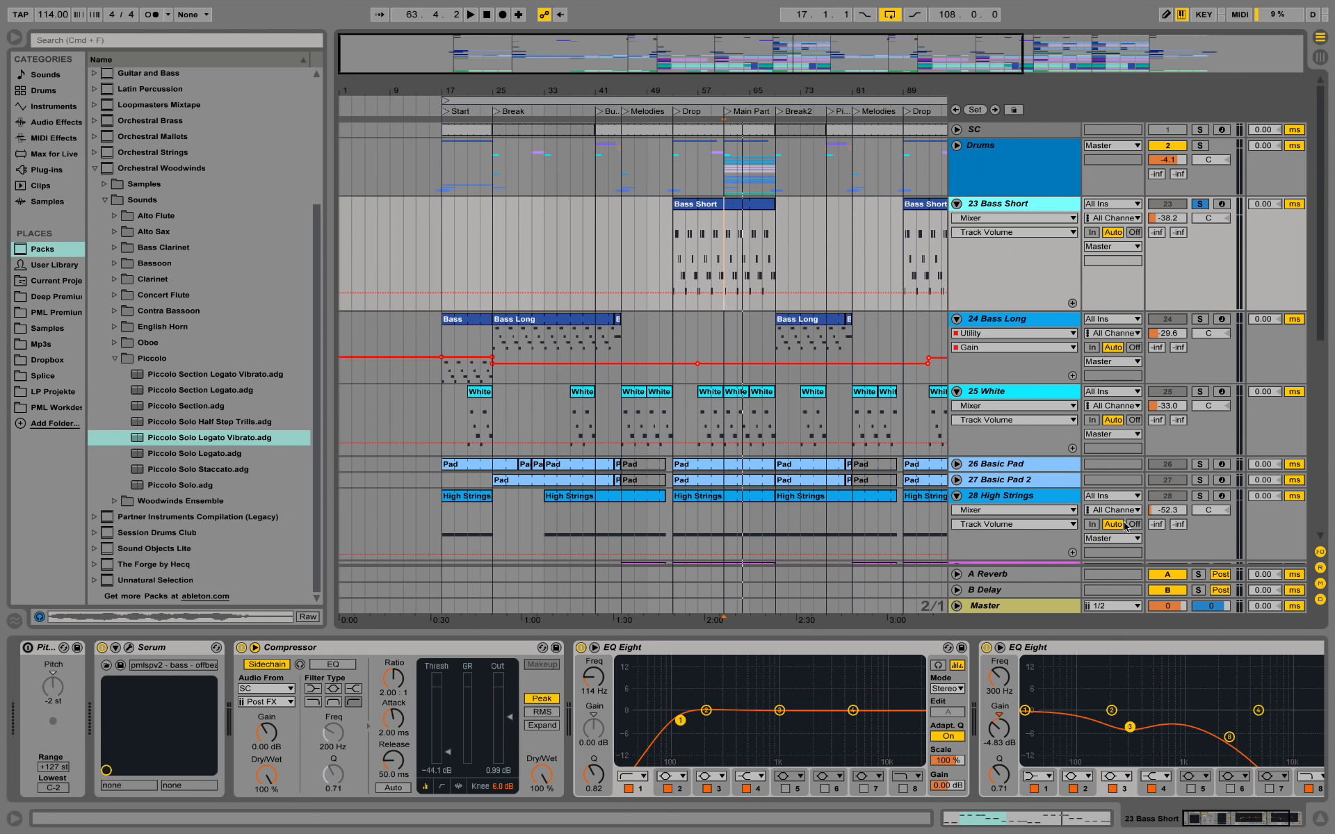
Examine the Compressor and both EQ Eight devices in the Bass Short device chain while playing the clip
{"action": "left_click", "coordinate": [1241, 820]}
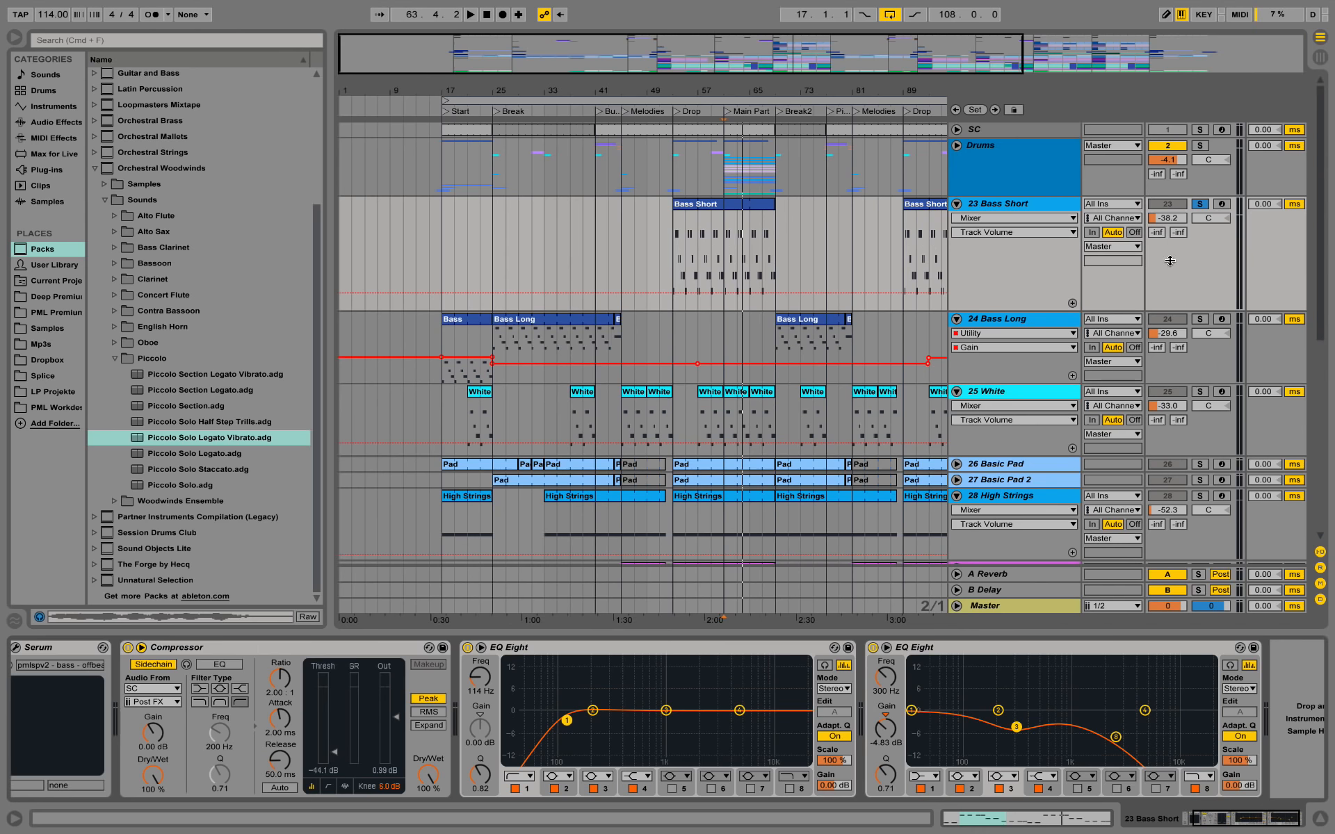
{"action": "key", "text": "space"}
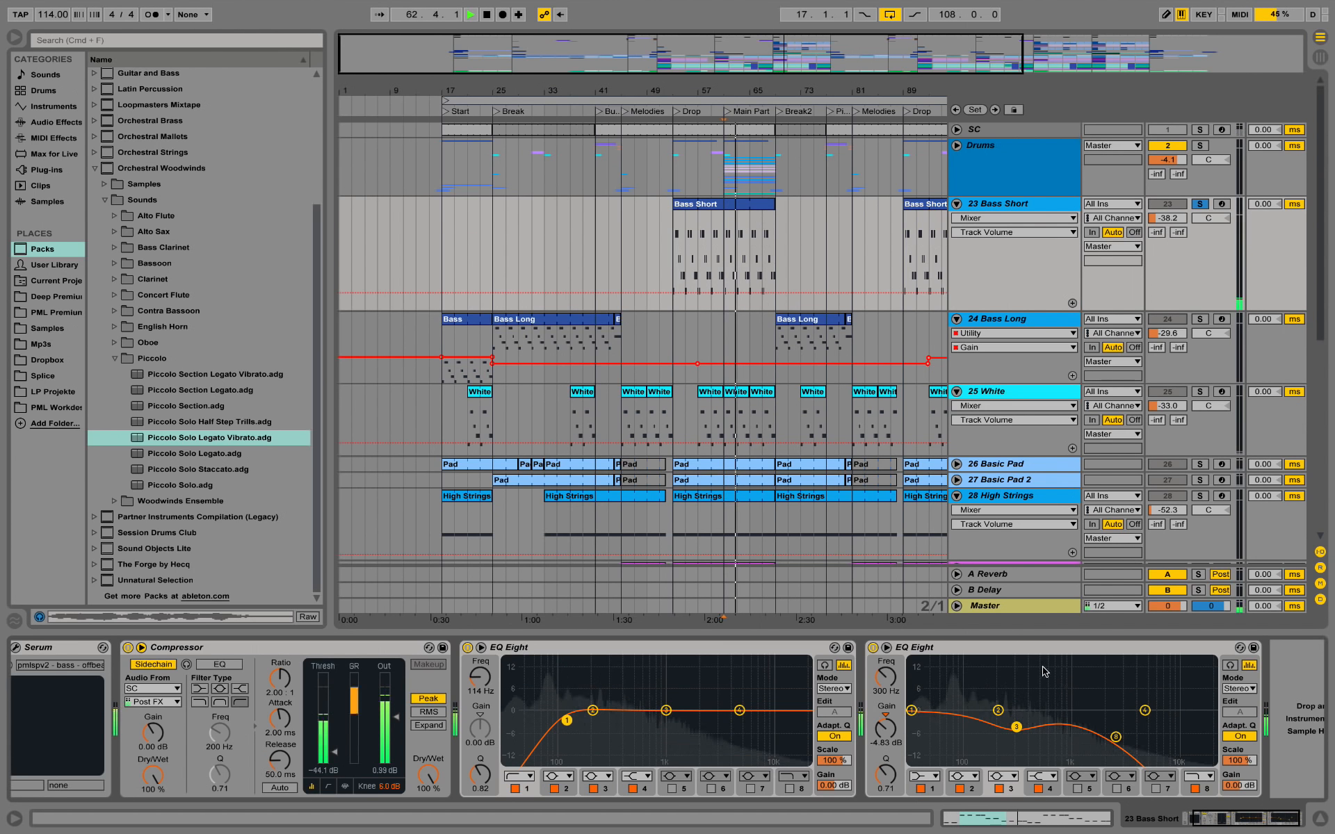
{"action": "key", "text": "space"}
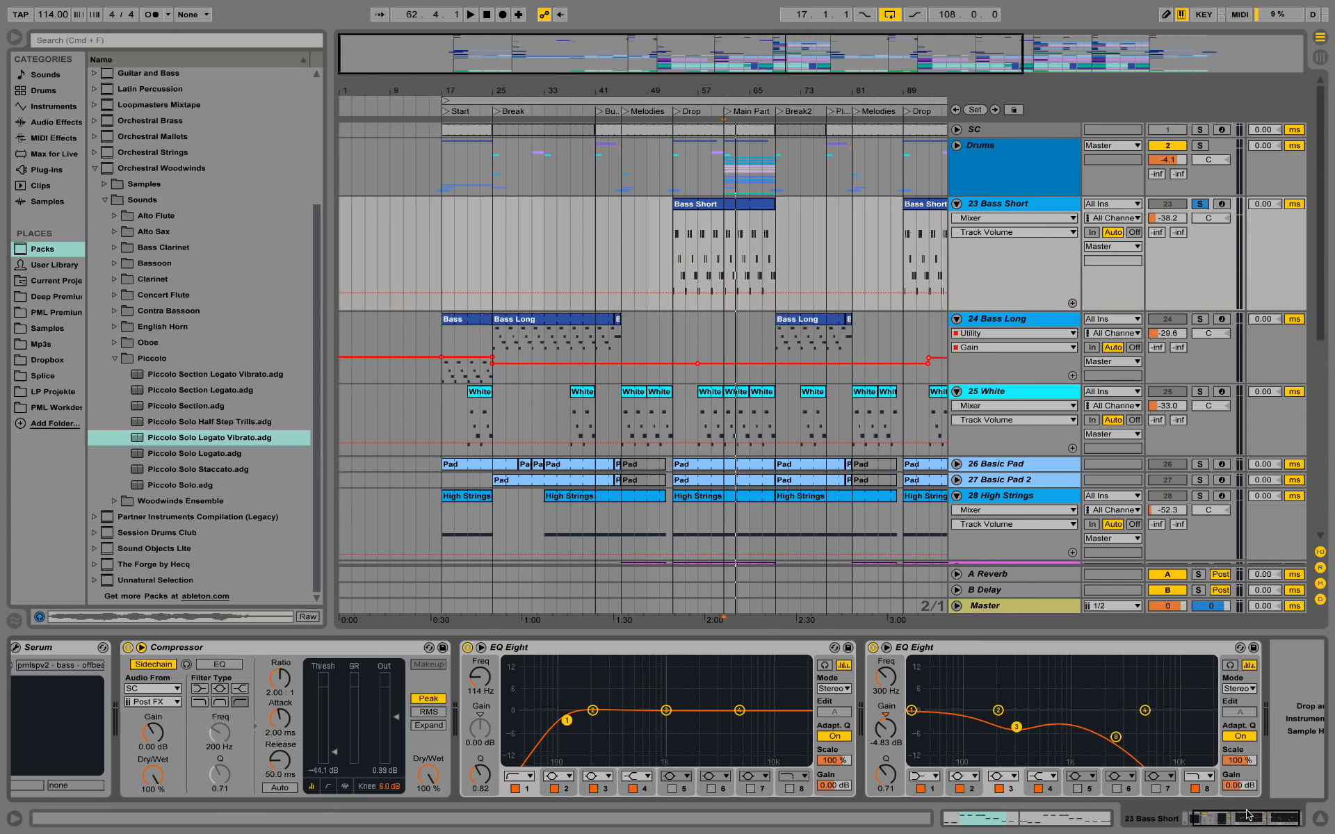
{"action": "left_click_drag", "start_coordinate": [1249, 814], "coordinate": [1225, 820]}
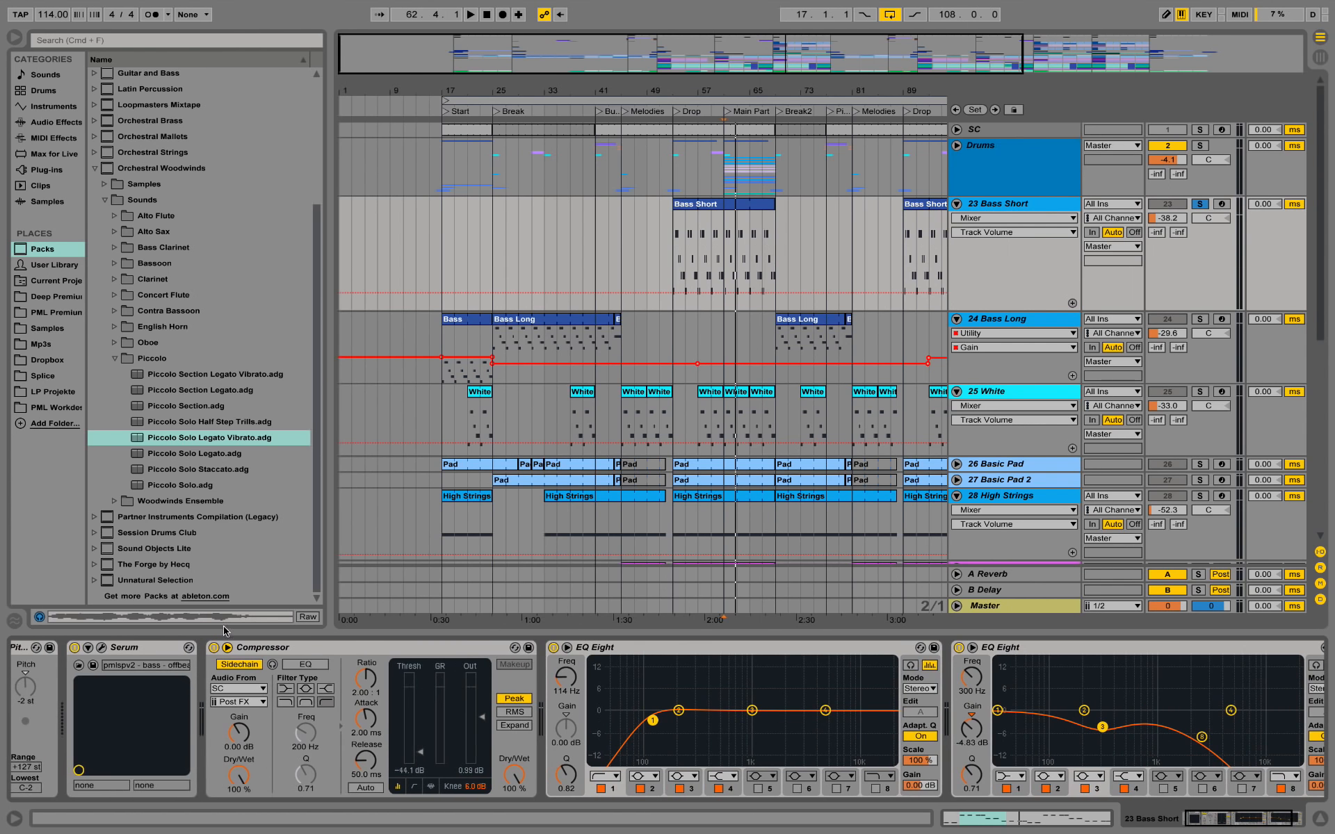
Open the Bass Short track's Serum patch and compare the 2D and 3D waveform views of oscillators A and B
{"action": "left_click", "coordinate": [104, 649]}
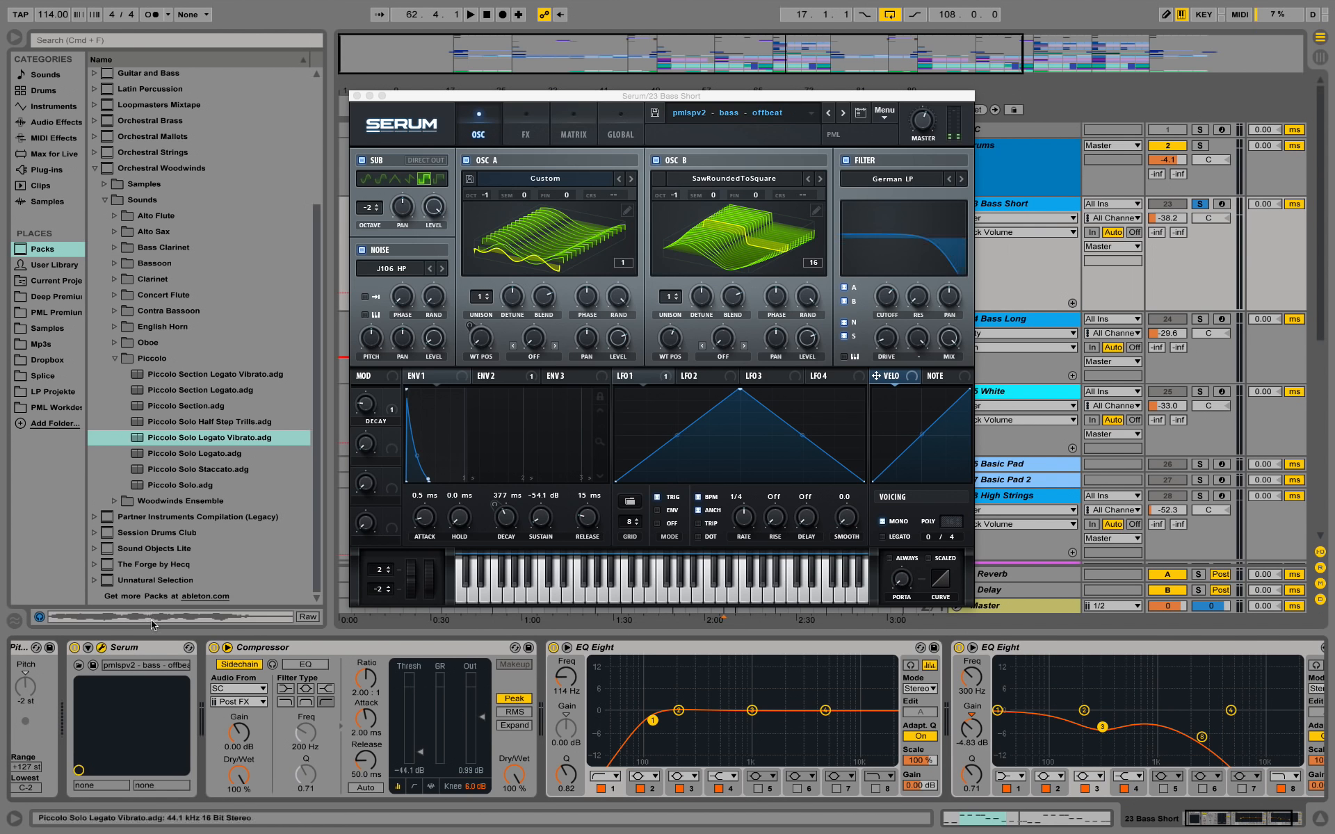
{"action": "left_click", "coordinate": [682, 236]}
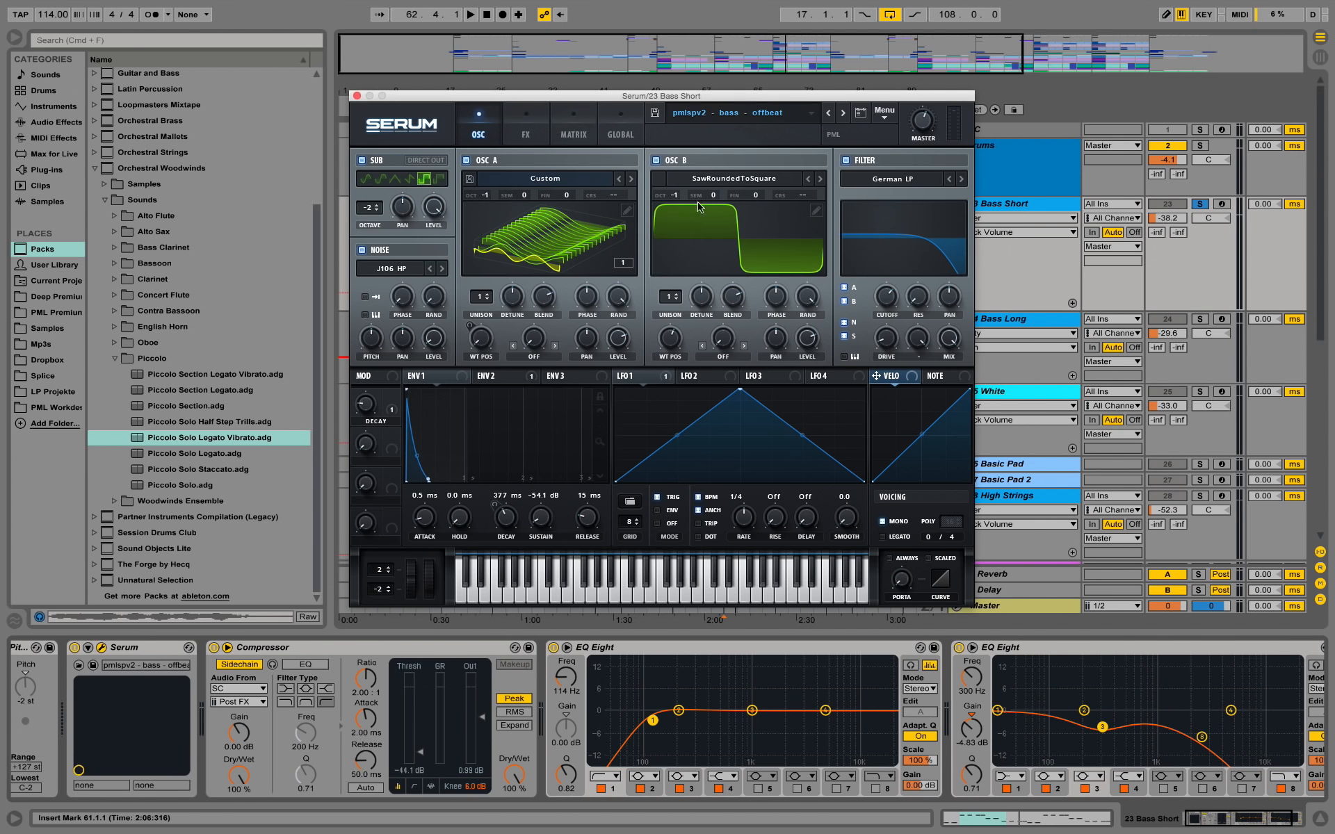
{"action": "left_click", "coordinate": [745, 259]}
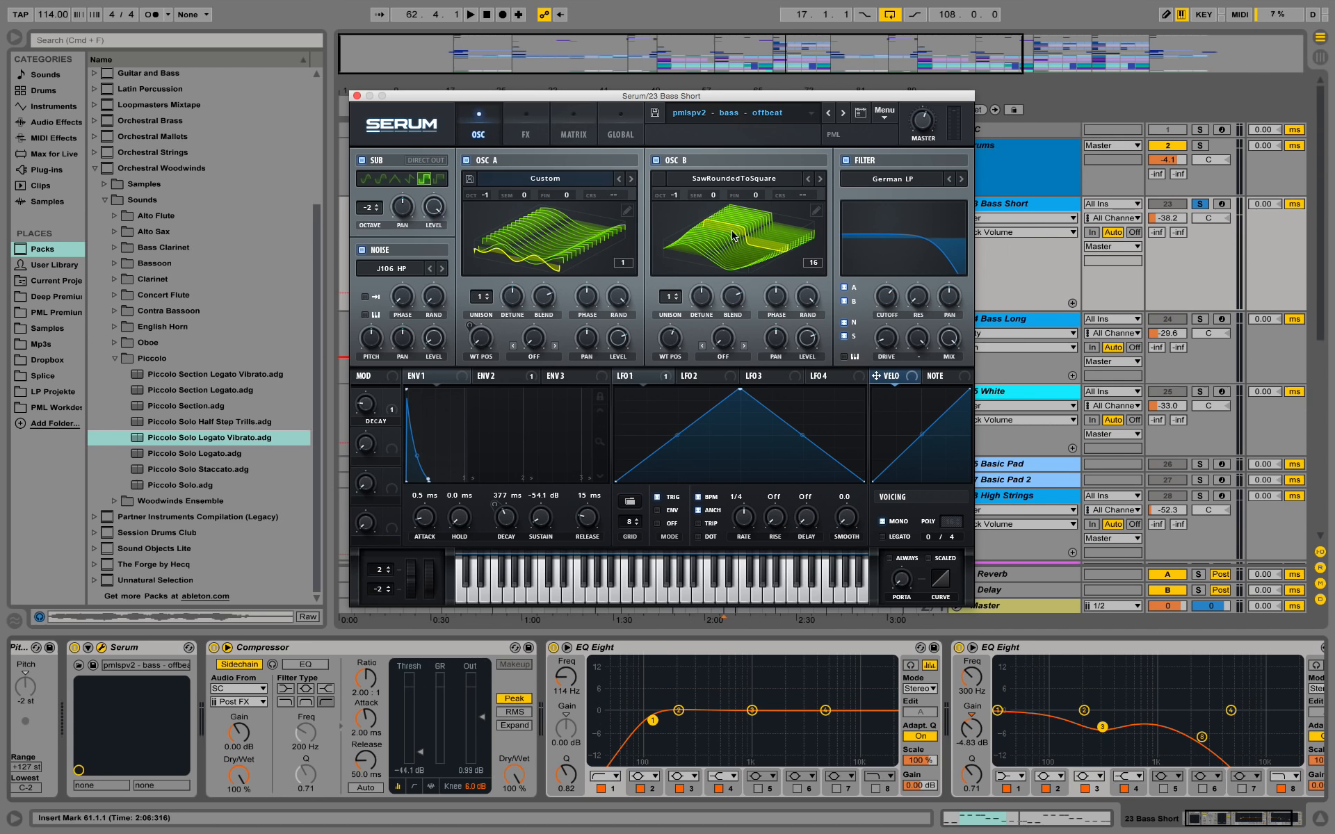
{"action": "left_click", "coordinate": [575, 231]}
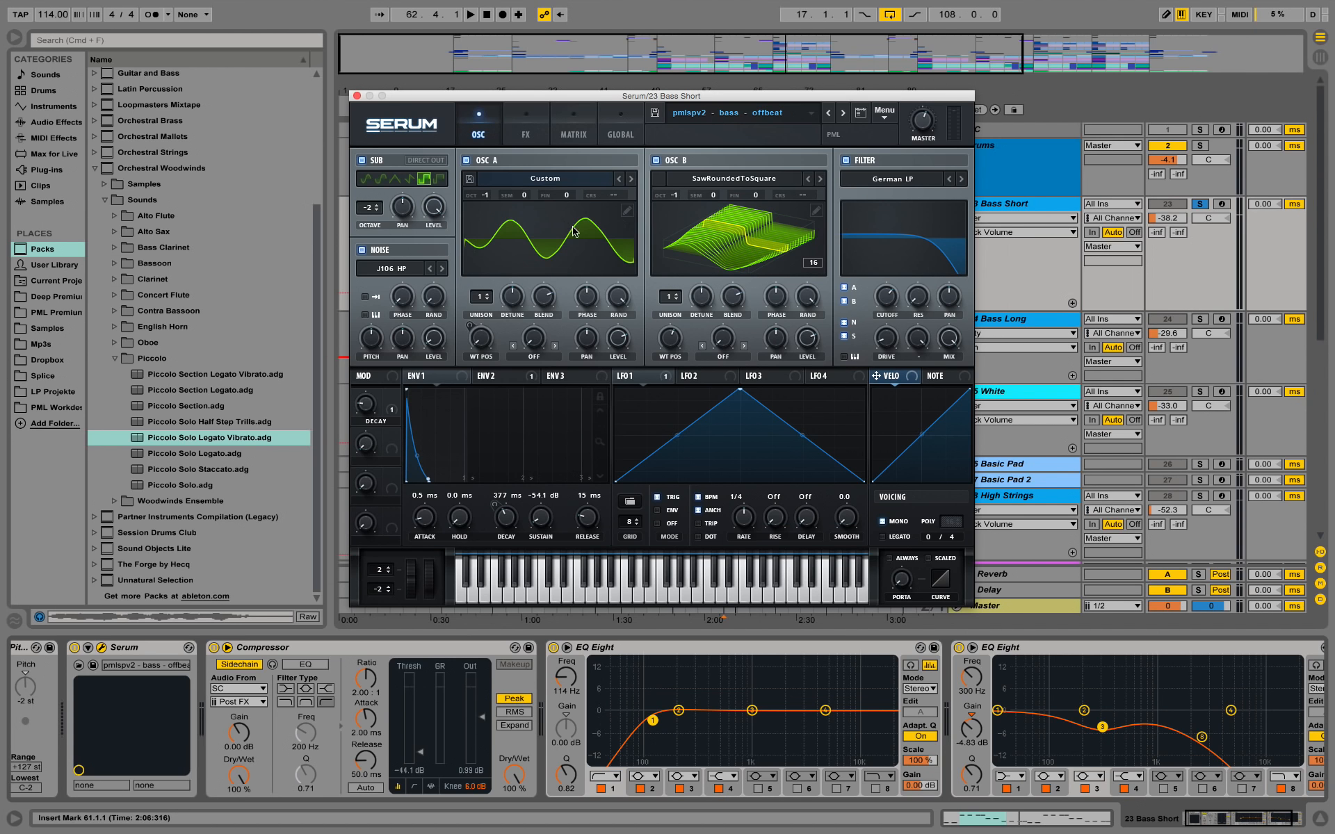
{"action": "left_click", "coordinate": [536, 223]}
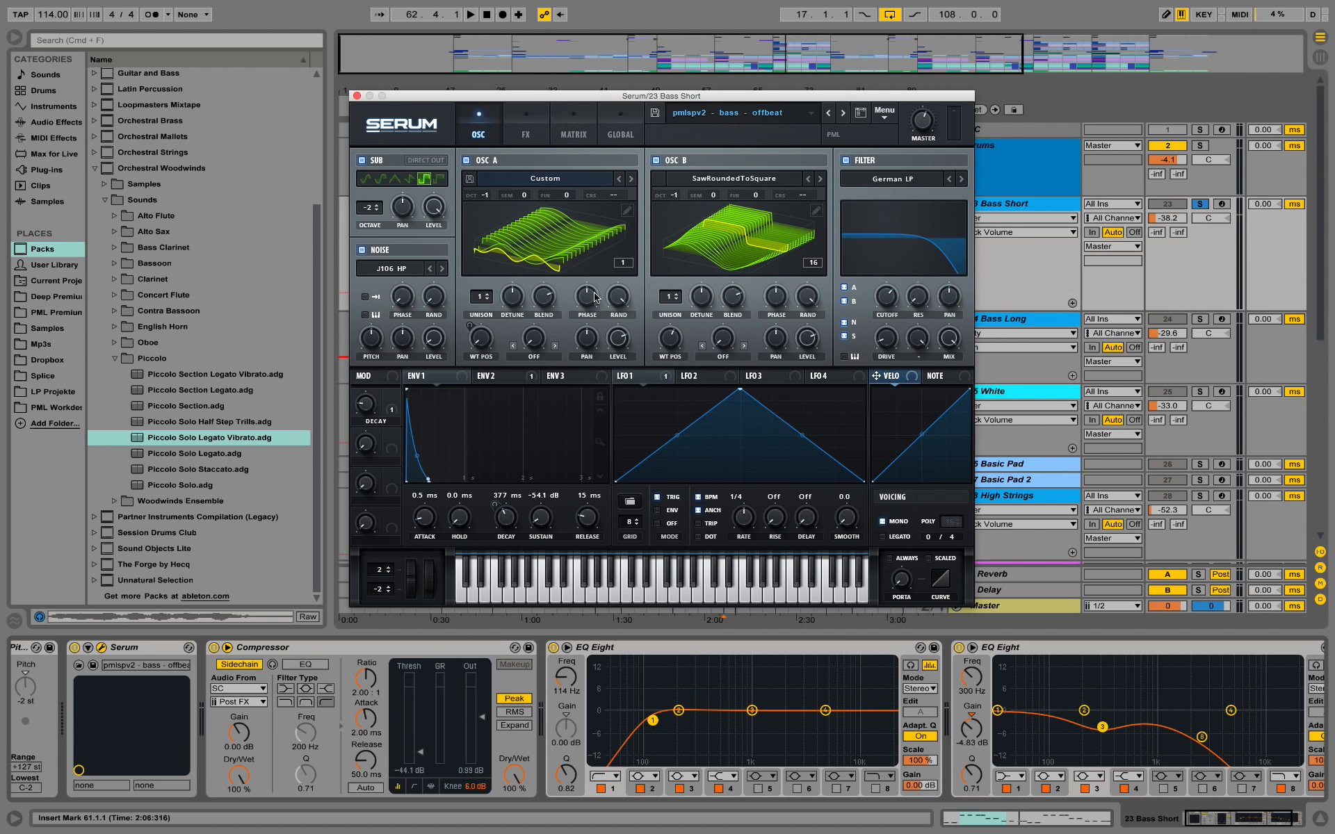
Play the soloed Bass Short part with its Serum patch open, and close the synth
{"action": "key", "text": "space"}
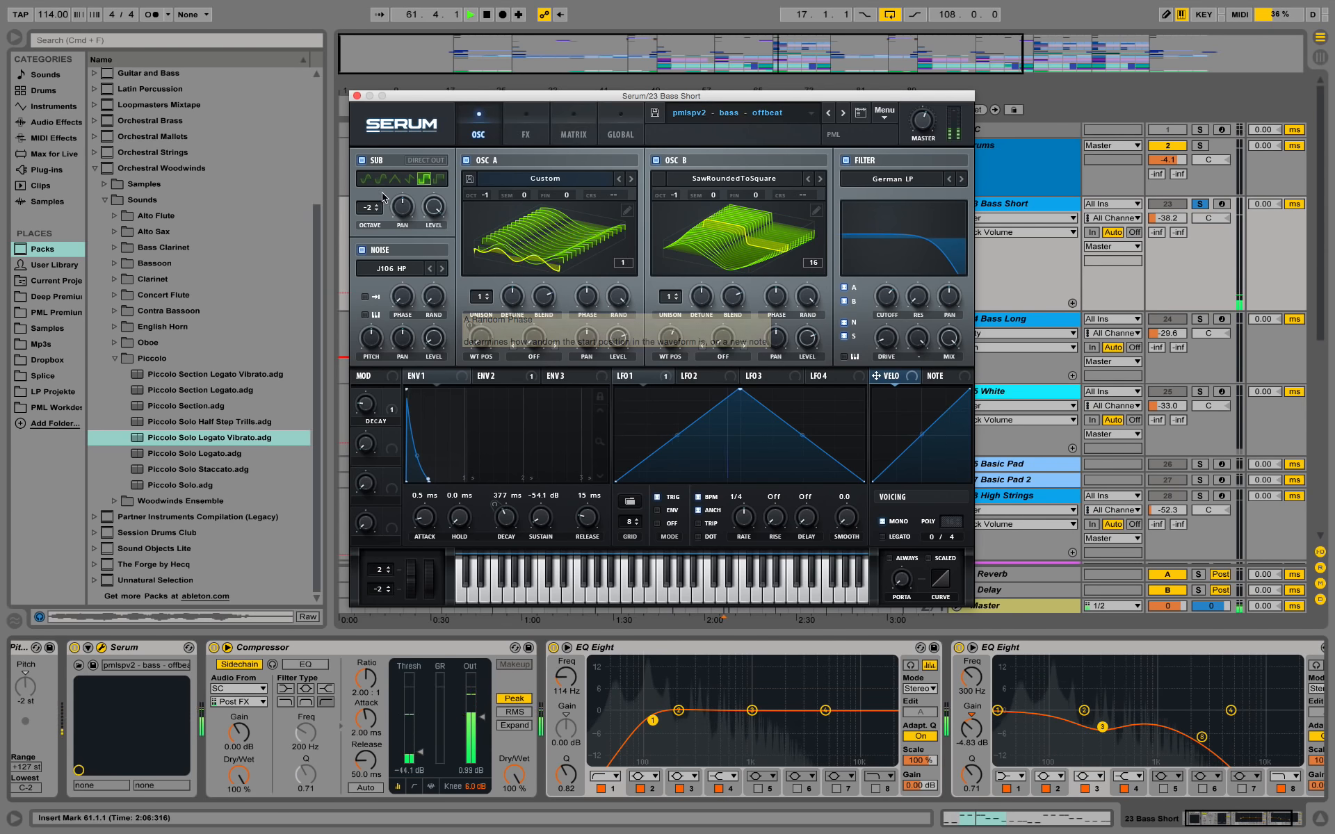
{"action": "key", "text": "space"}
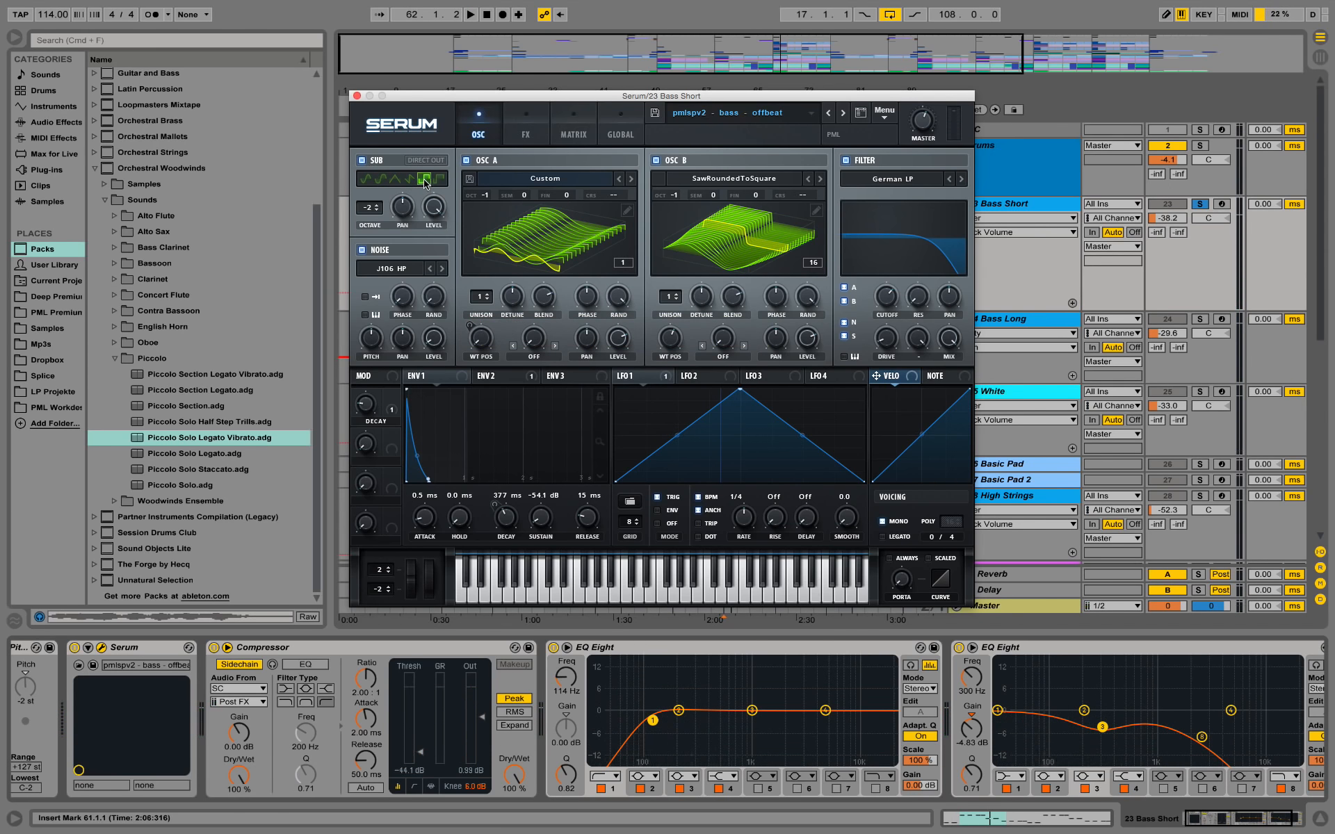
{"action": "key", "text": "space"}
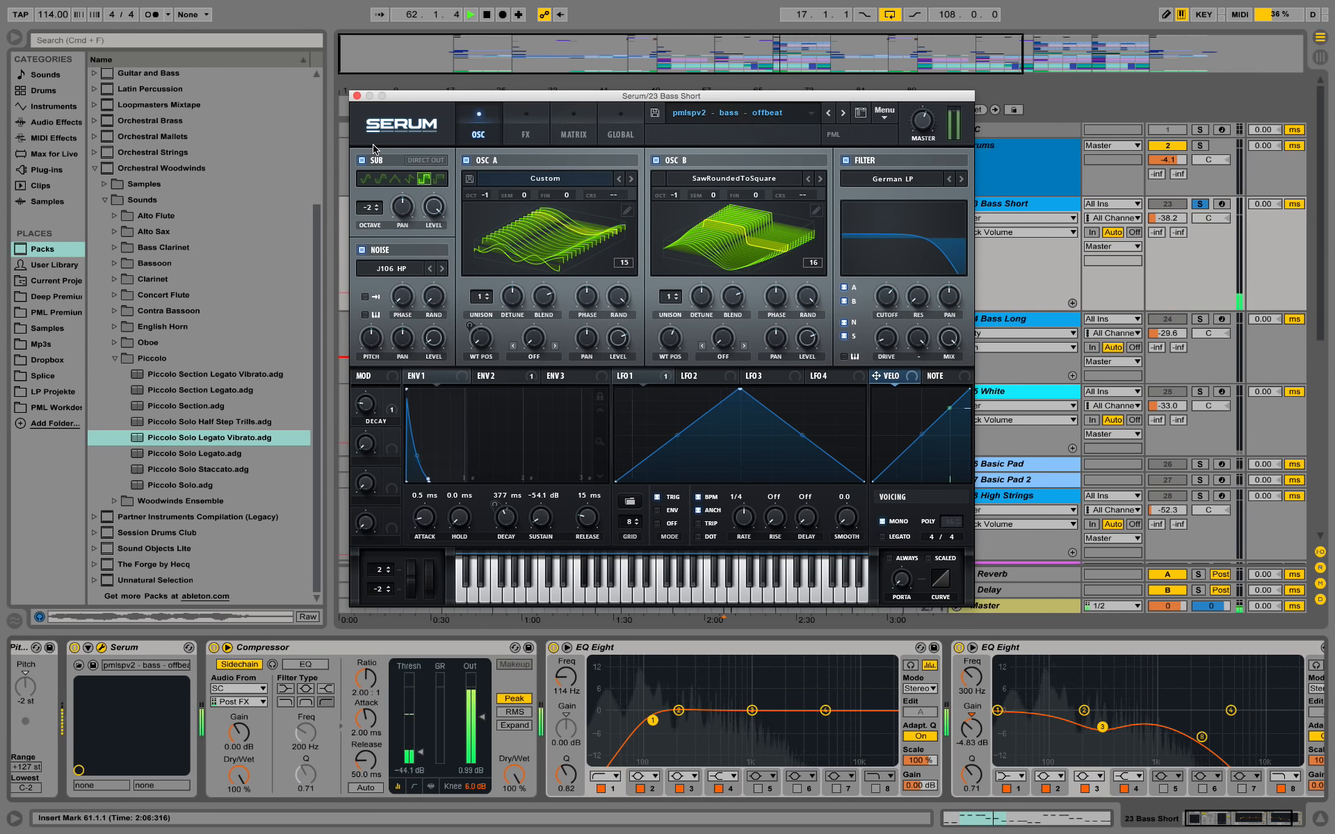
{"action": "left_click", "coordinate": [356, 97]}
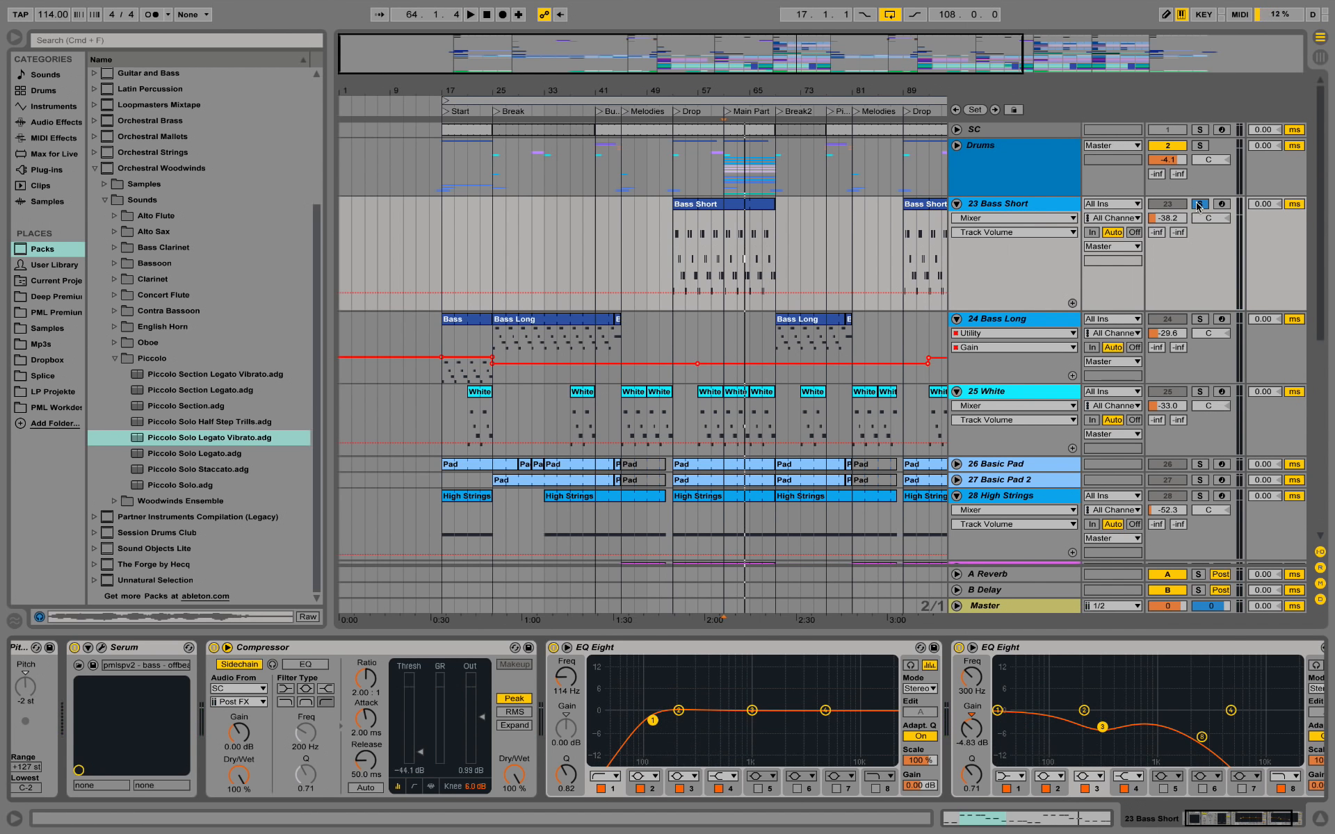
Unsolo Bass Short, play the full mix, and mute the track to hear the mix without it
{"action": "left_click", "coordinate": [1199, 203]}
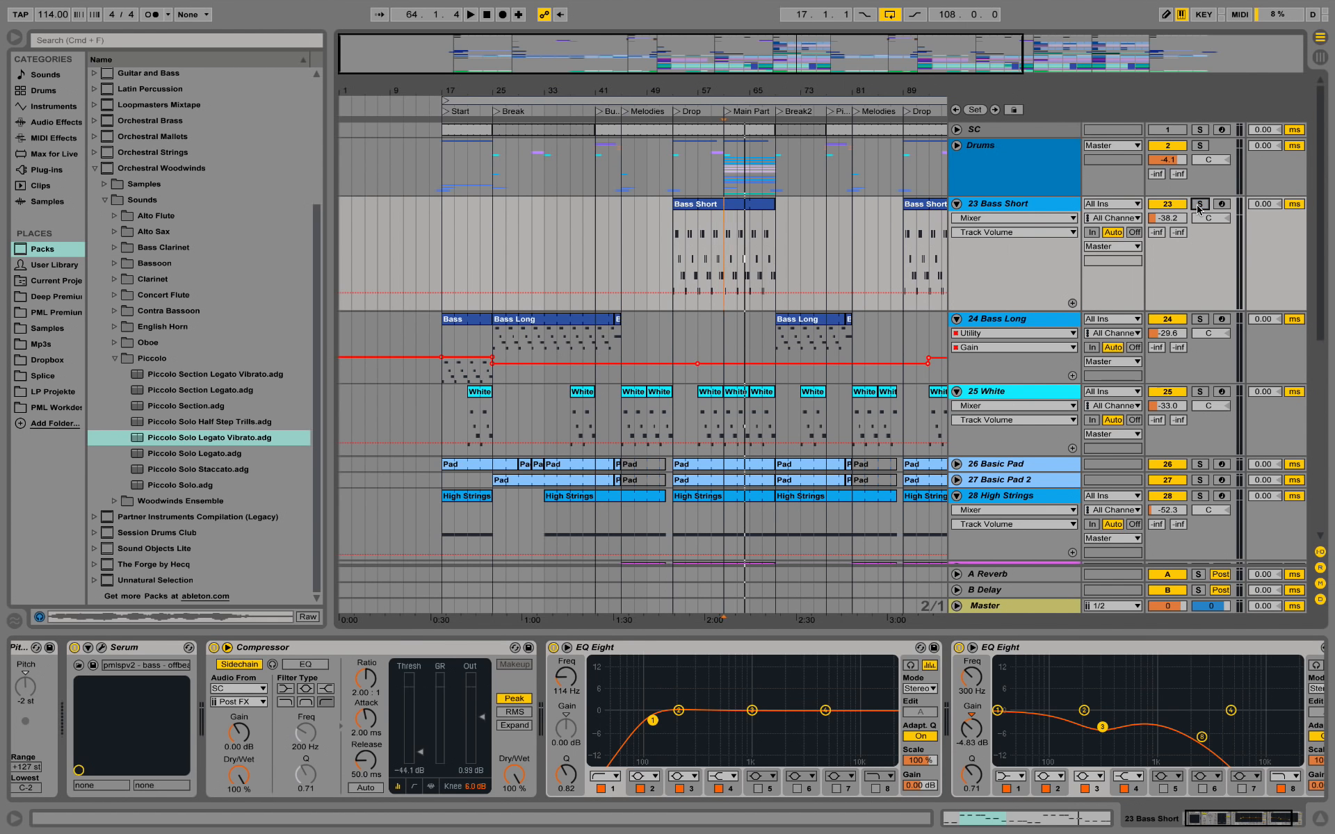
{"action": "key", "text": "space"}
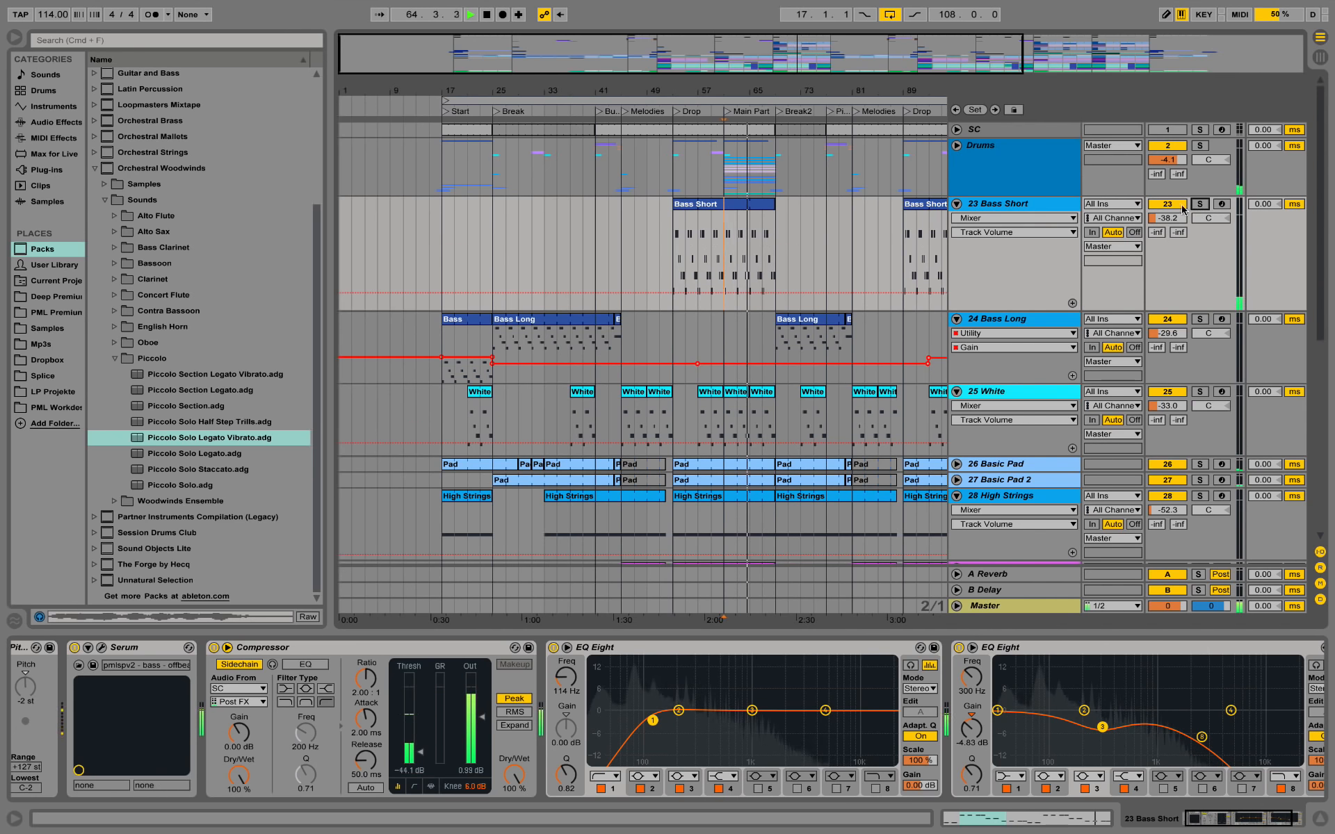
{"action": "left_click", "coordinate": [1167, 205]}
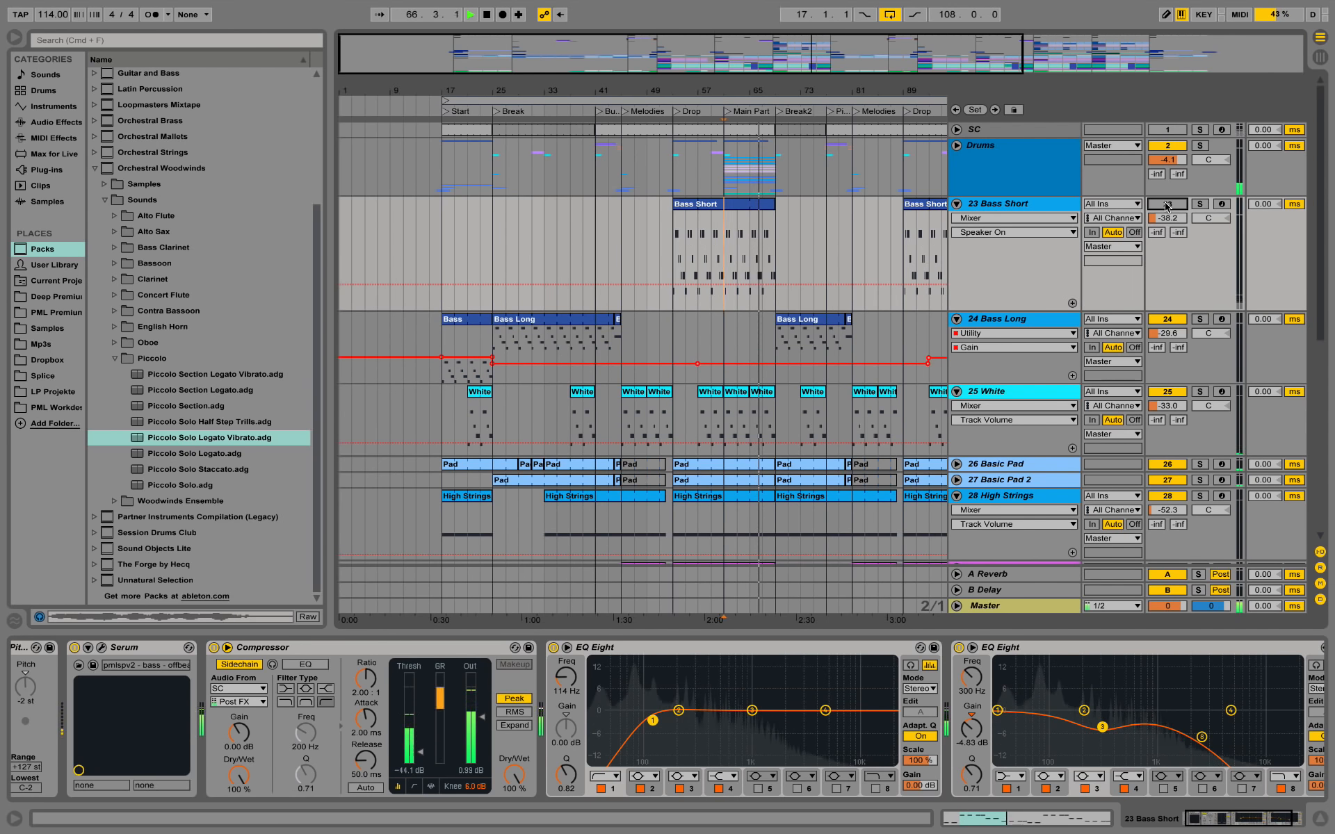
Unmute the Bass Short track, stop playback, and unfold the Drums group to show its individual tracks
{"action": "left_click", "coordinate": [1167, 205]}
{"action": "key", "text": "space"}
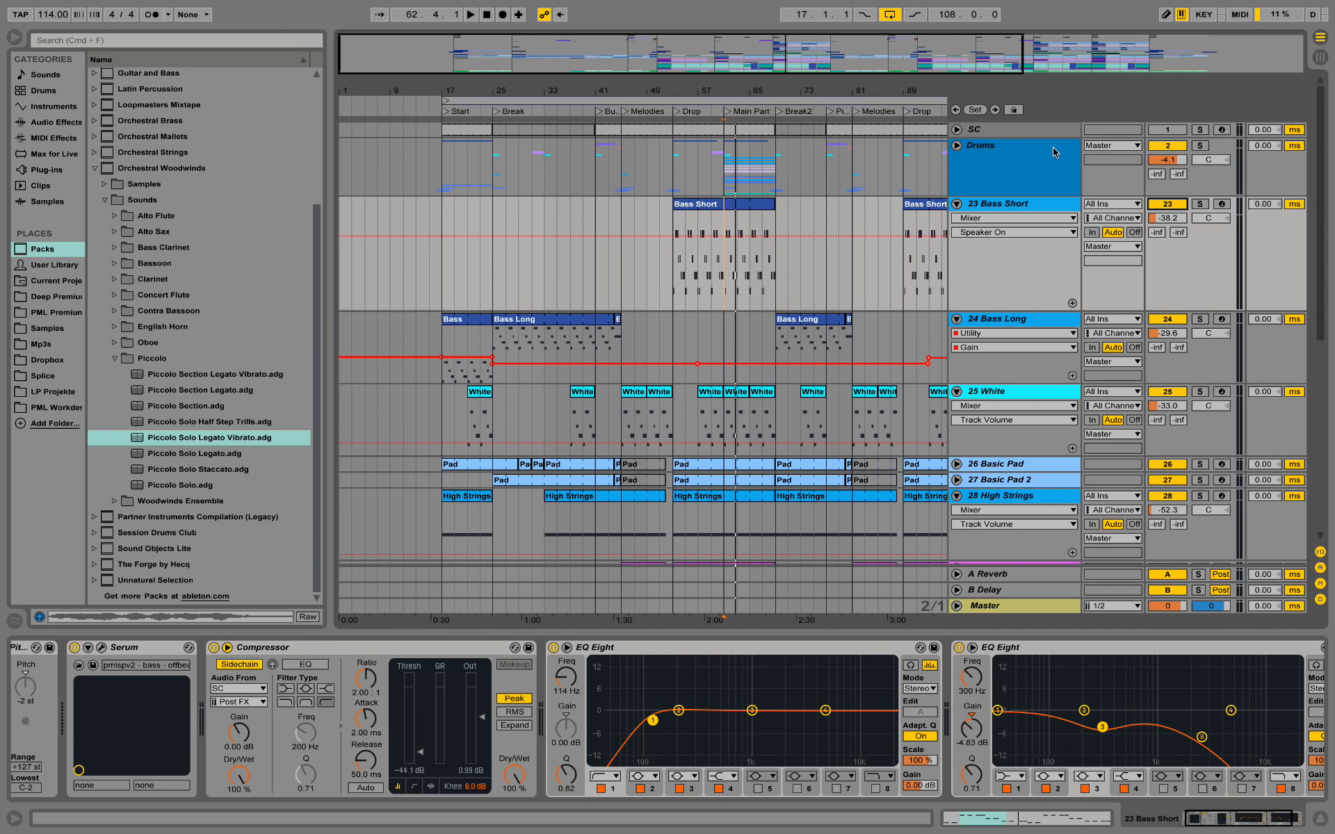
{"action": "left_click_drag", "start_coordinate": [742, 85], "coordinate": [763, 150]}
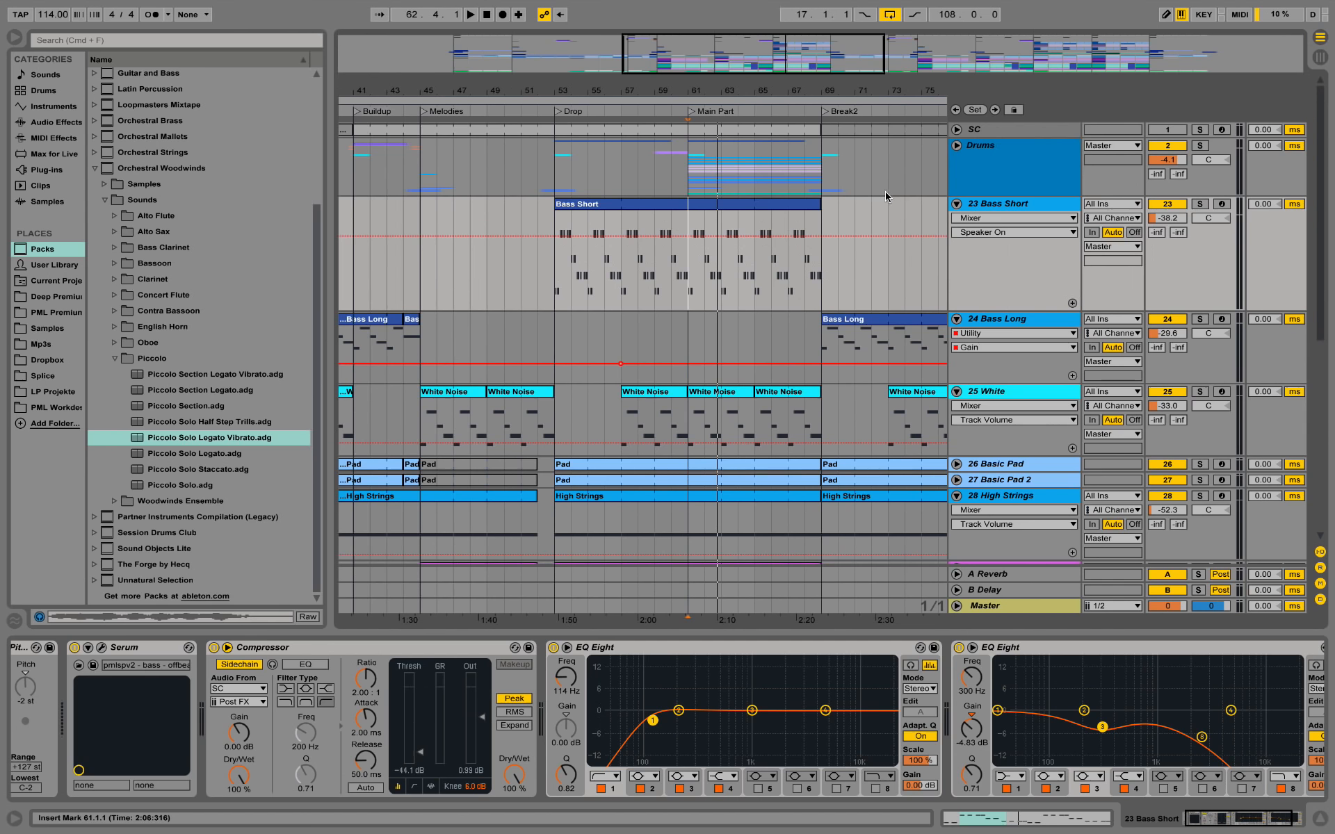
{"action": "left_click", "coordinate": [957, 145]}
{"action": "scroll", "coordinate": [540, 222], "scroll_direction": "down", "scroll_amount": 5}
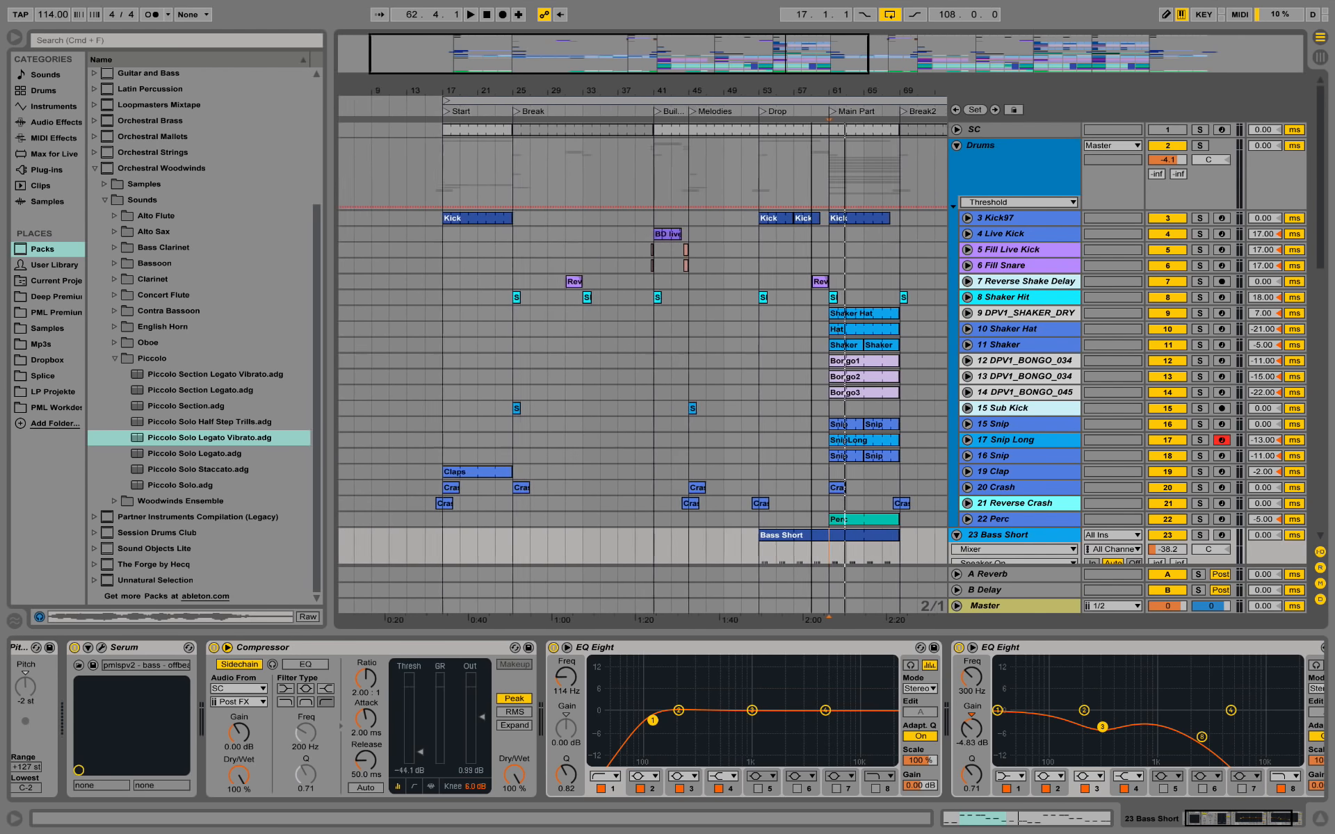
Show the Kick97 device chain and preview DPV1_KICK_097.wav from the KICK folder of the Deep Premium sample library
{"action": "left_click", "coordinate": [466, 220]}
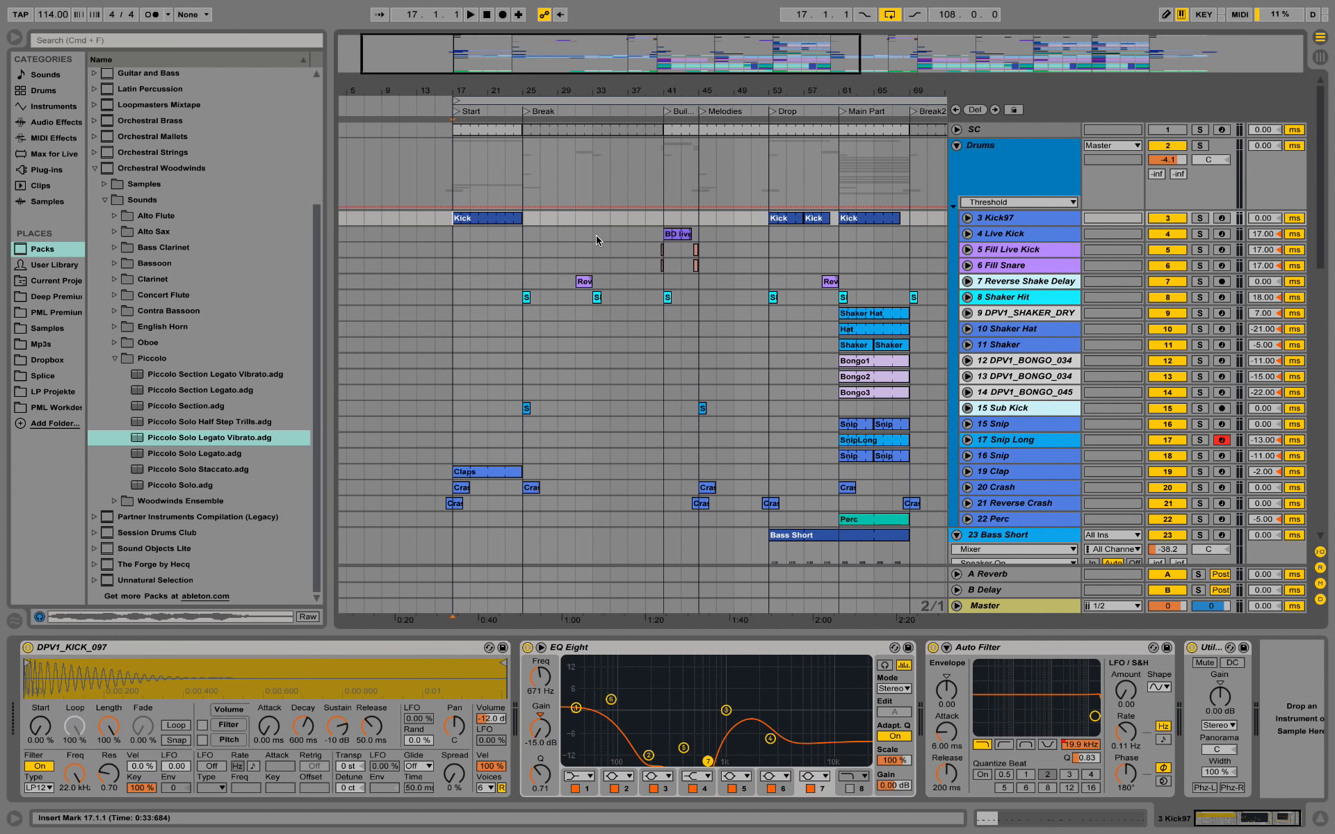
{"action": "left_click_drag", "start_coordinate": [459, 86], "coordinate": [466, 97]}
{"action": "left_click", "coordinate": [56, 297]}
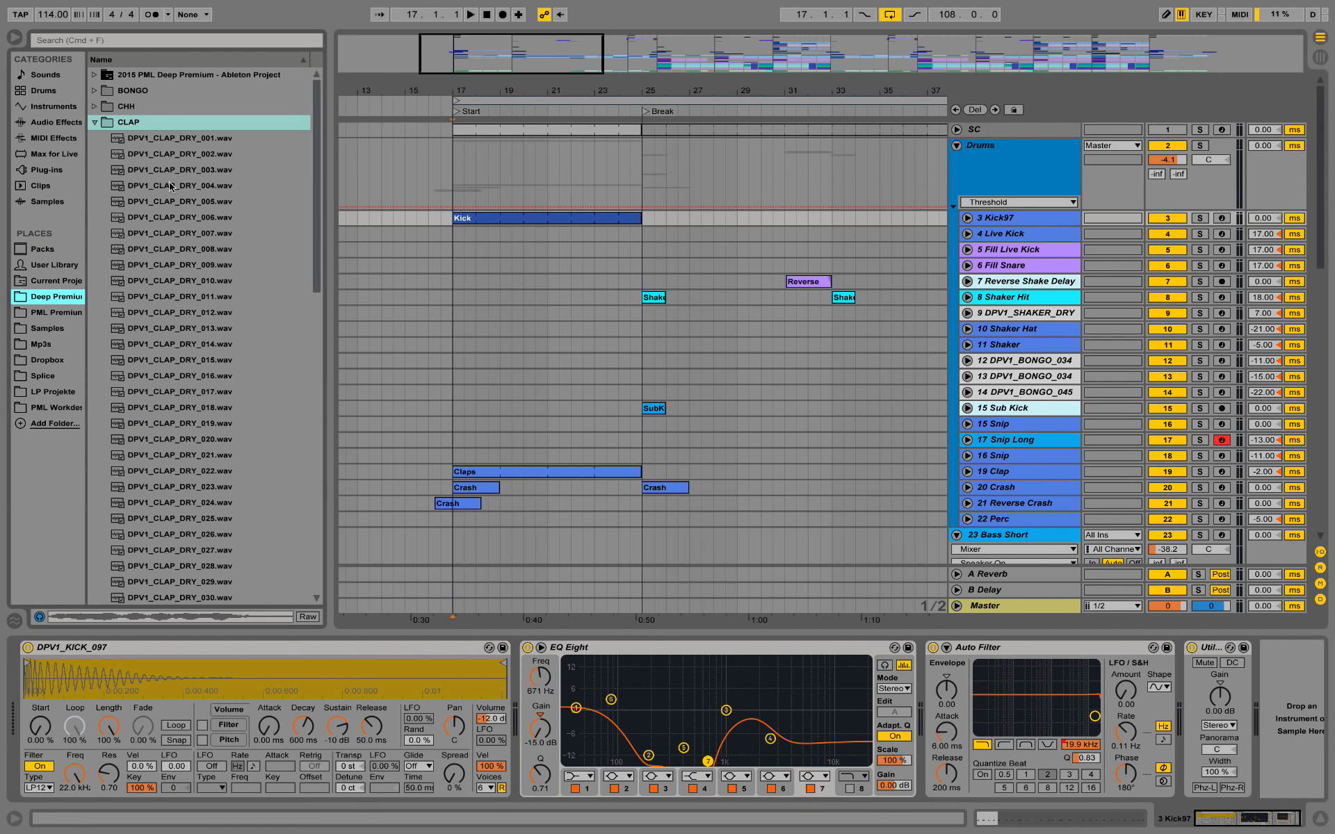
{"action": "left_click", "coordinate": [94, 122]}
{"action": "left_click", "coordinate": [94, 170]}
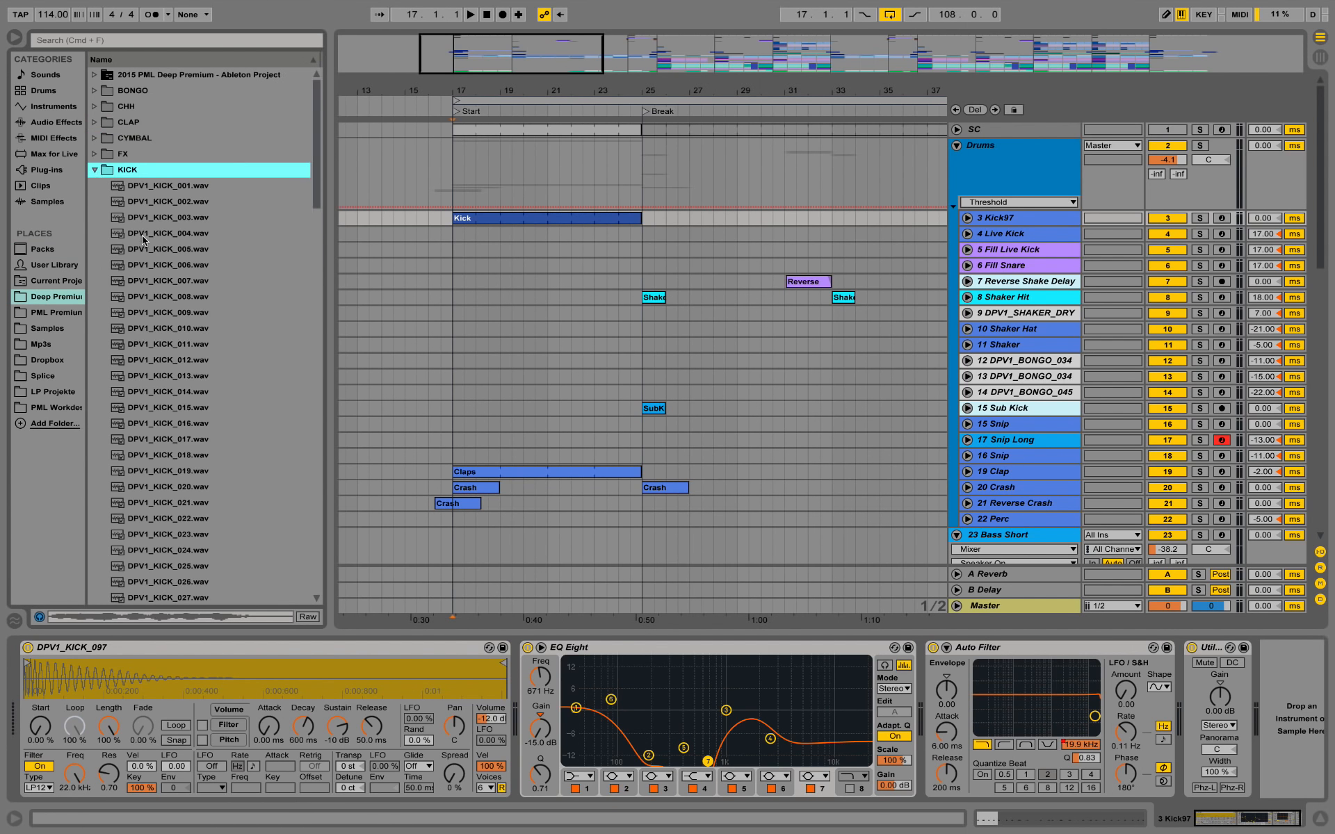
{"action": "scroll", "coordinate": [263, 461], "scroll_direction": "down", "scroll_amount": 15}
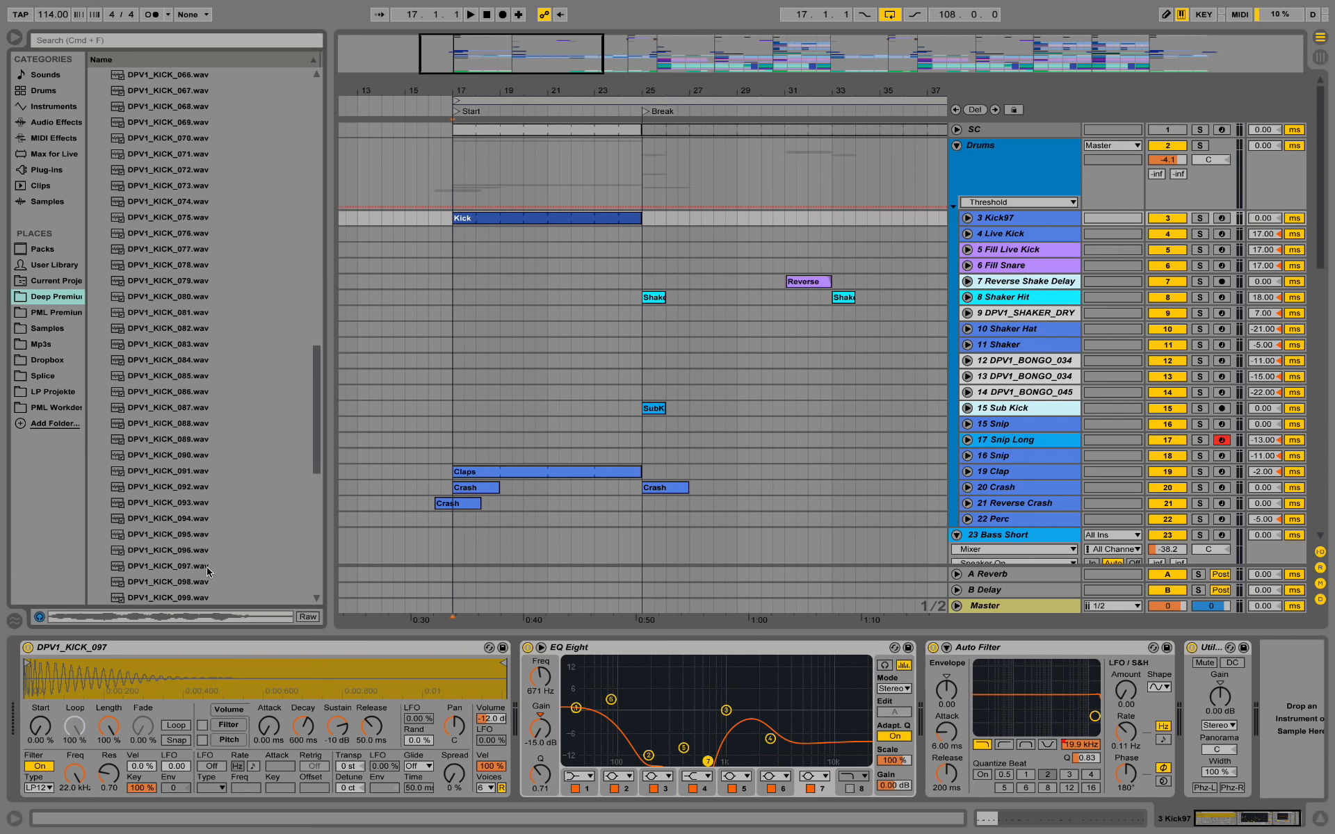
{"action": "left_click", "coordinate": [207, 569]}
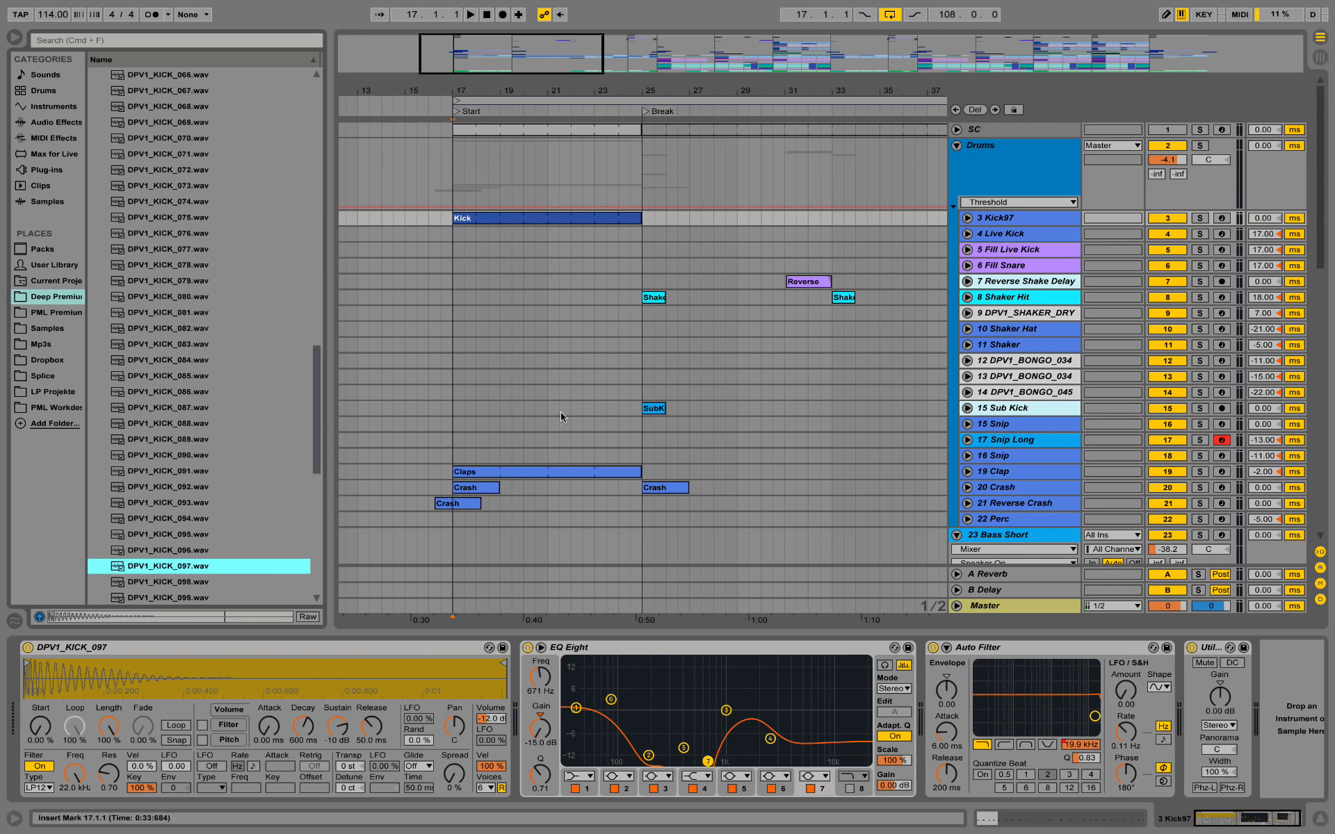
Solo the Kick97 track and play its clip from bar 17
{"action": "left_click", "coordinate": [453, 234]}
{"action": "left_click", "coordinate": [454, 235]}
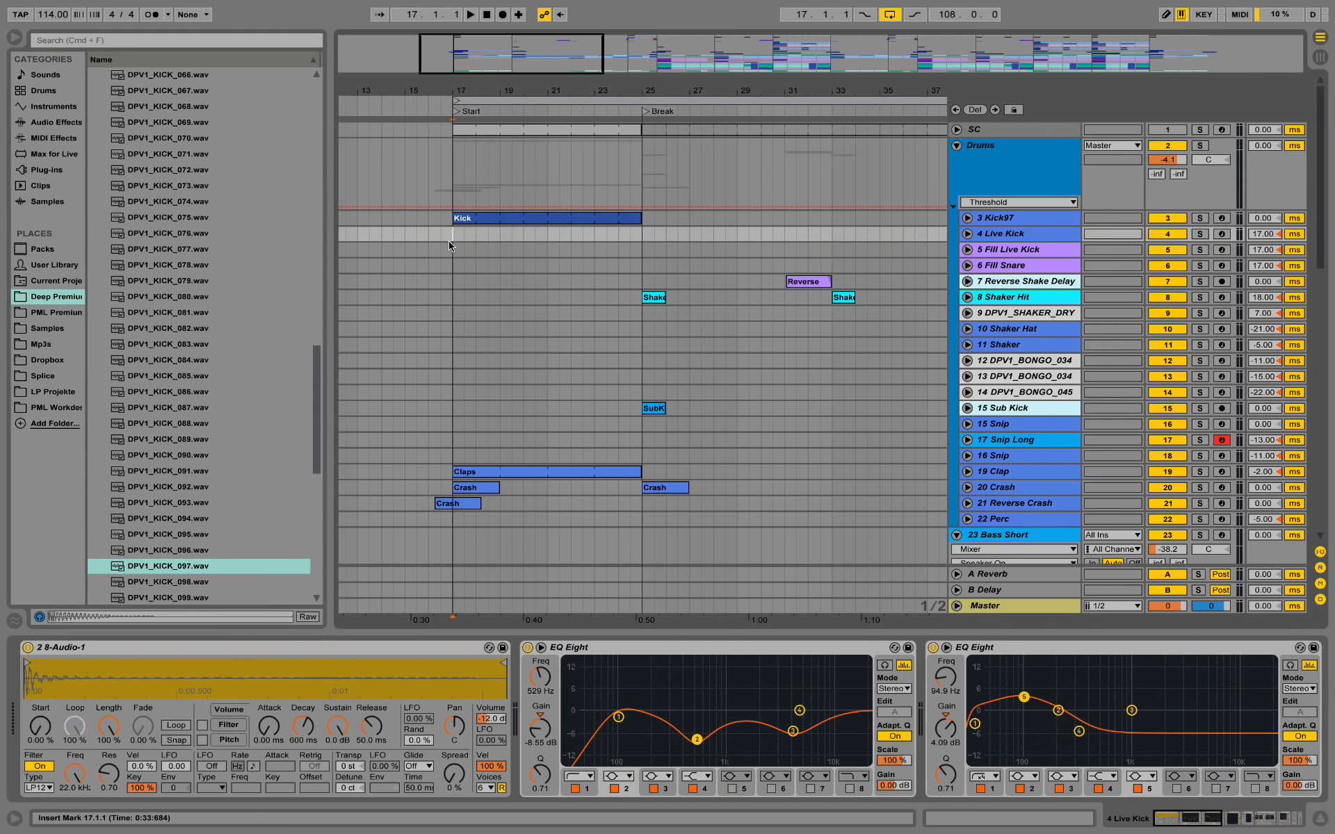
{"action": "left_click", "coordinate": [1039, 224]}
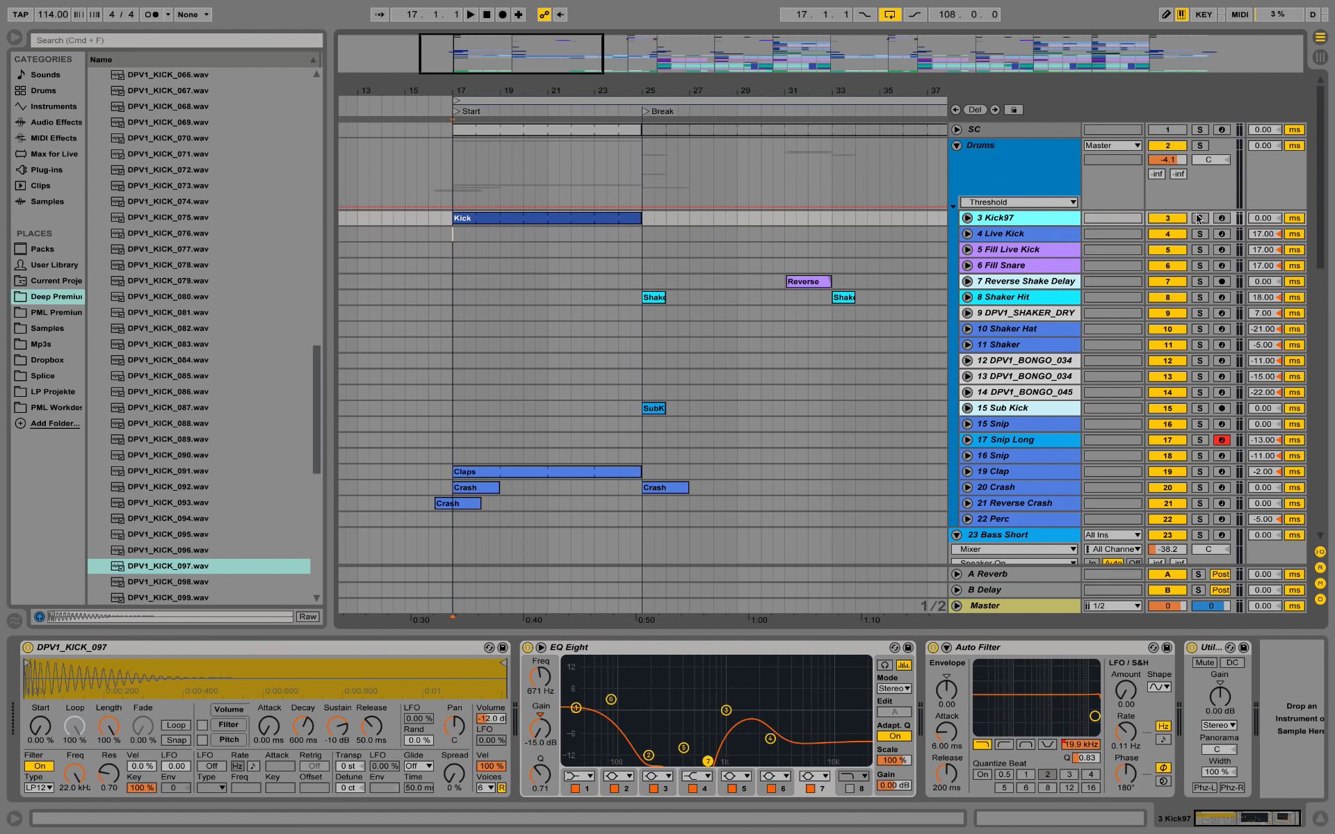
{"action": "left_click", "coordinate": [1197, 218]}
{"action": "key", "text": "space"}
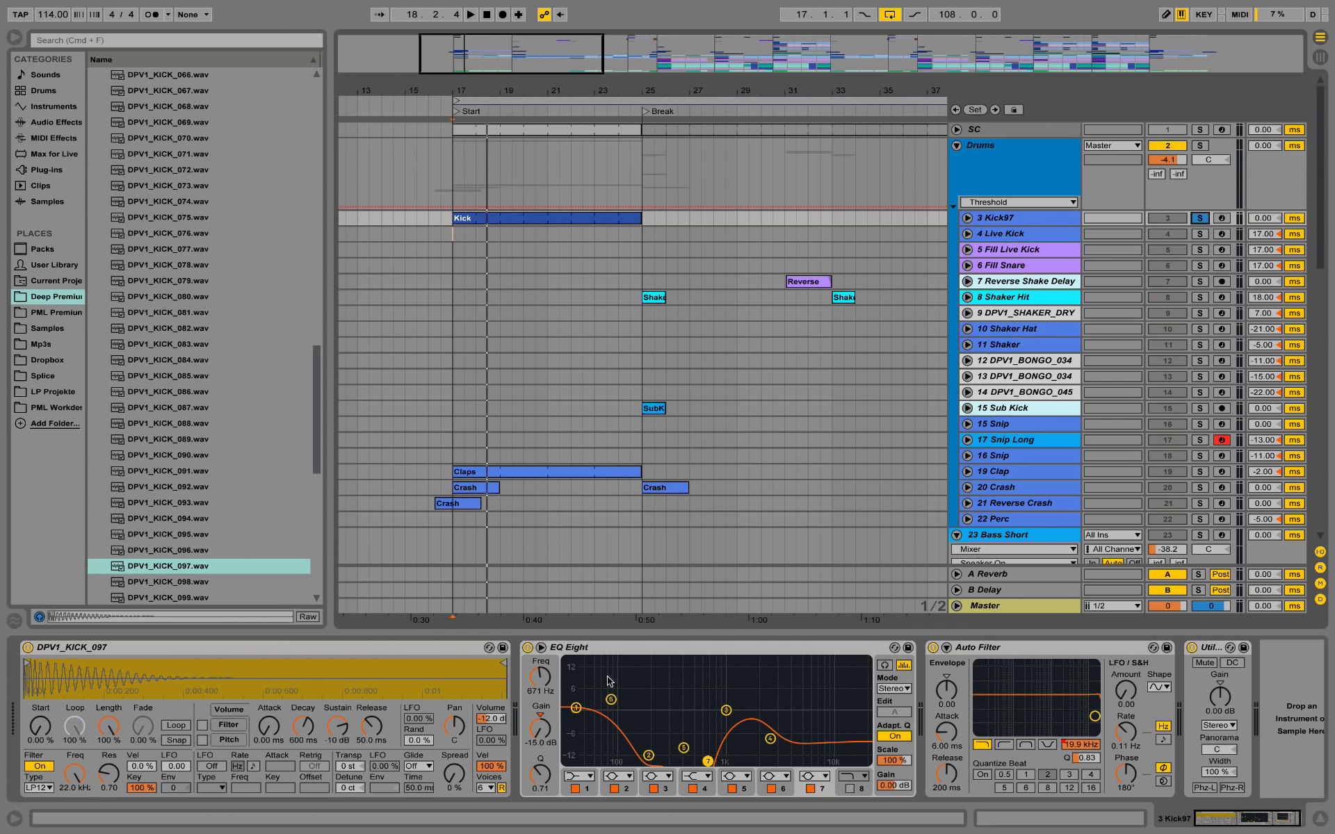
Compare the soloed kick with its EQ Eight bypassed and enabled during playback, leaving the EQ on
{"action": "left_click", "coordinate": [527, 648]}
{"action": "key", "text": "space"}
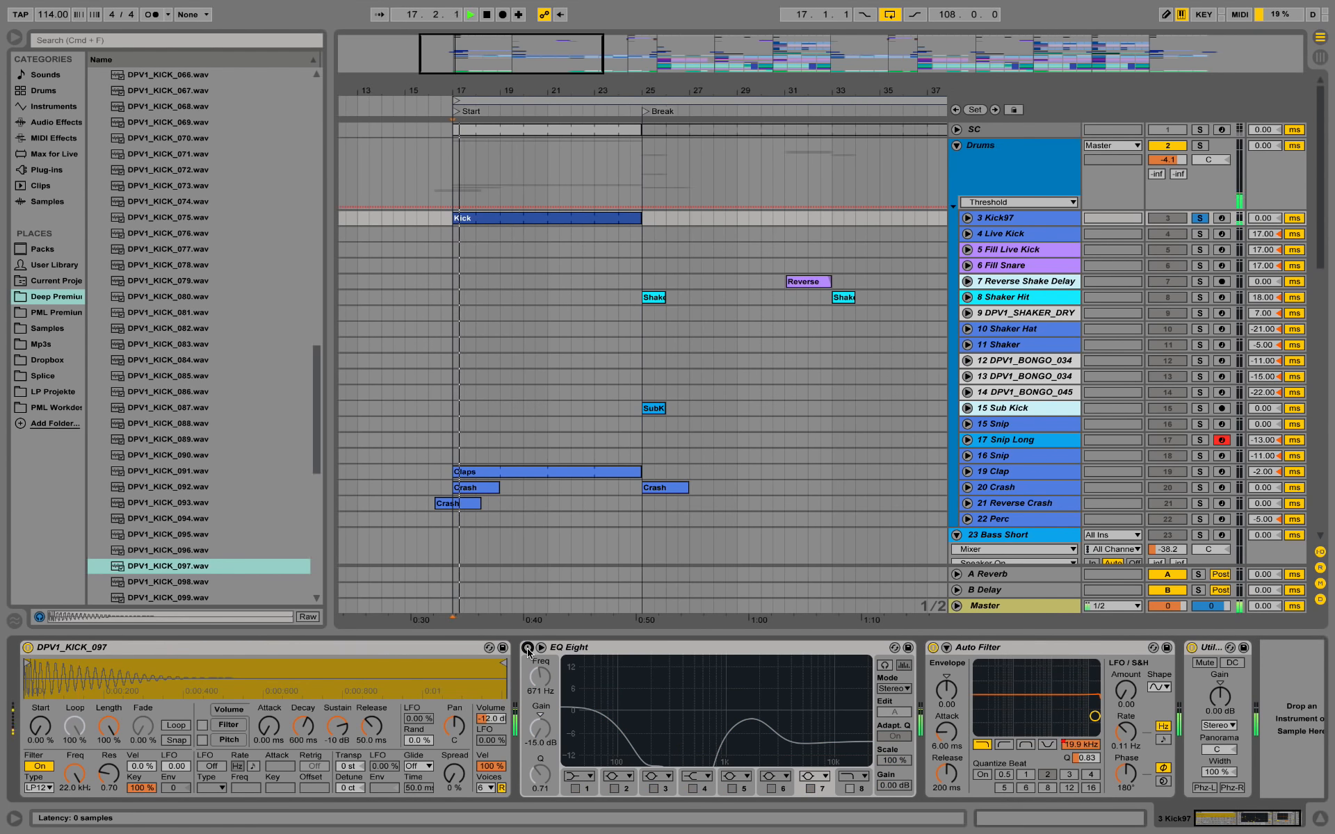
{"action": "left_click", "coordinate": [528, 648]}
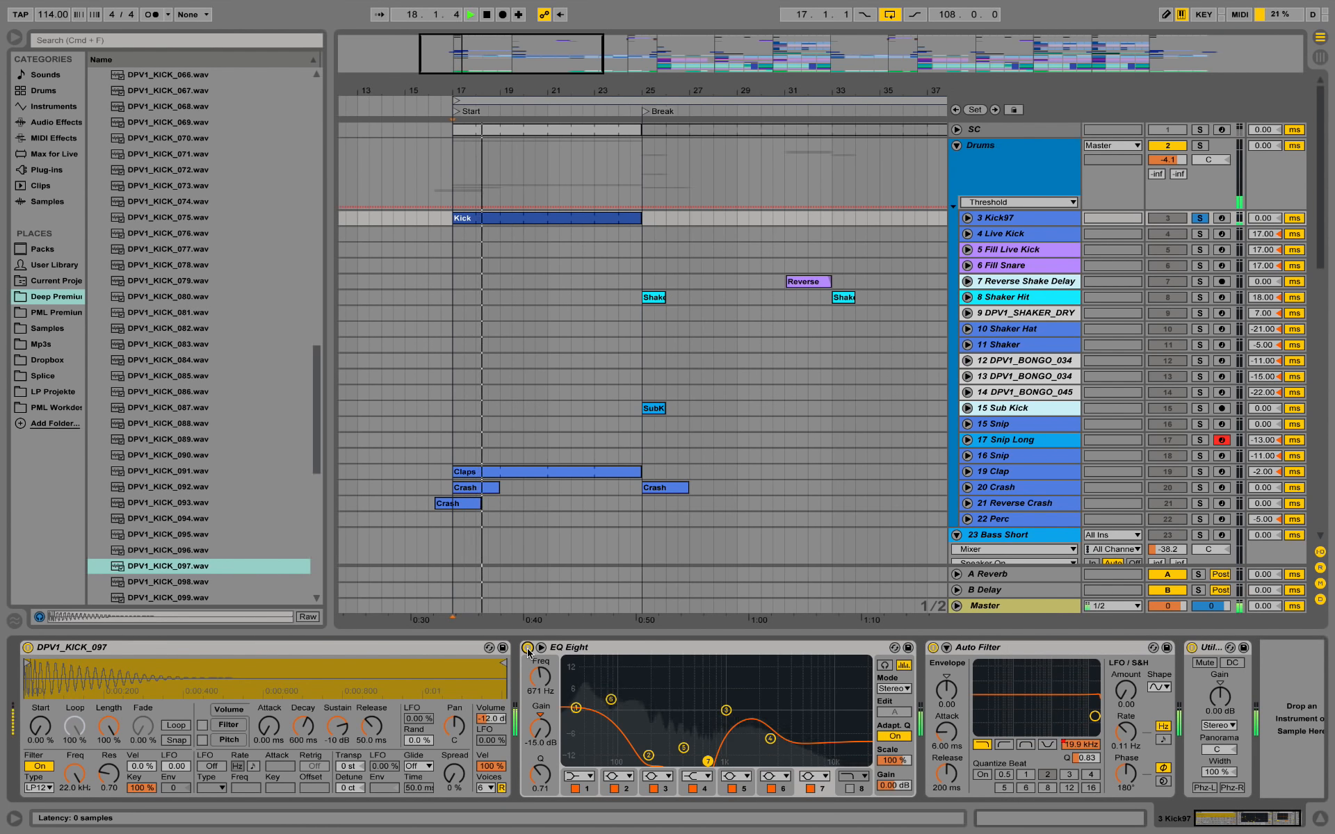
{"action": "left_click", "coordinate": [528, 648]}
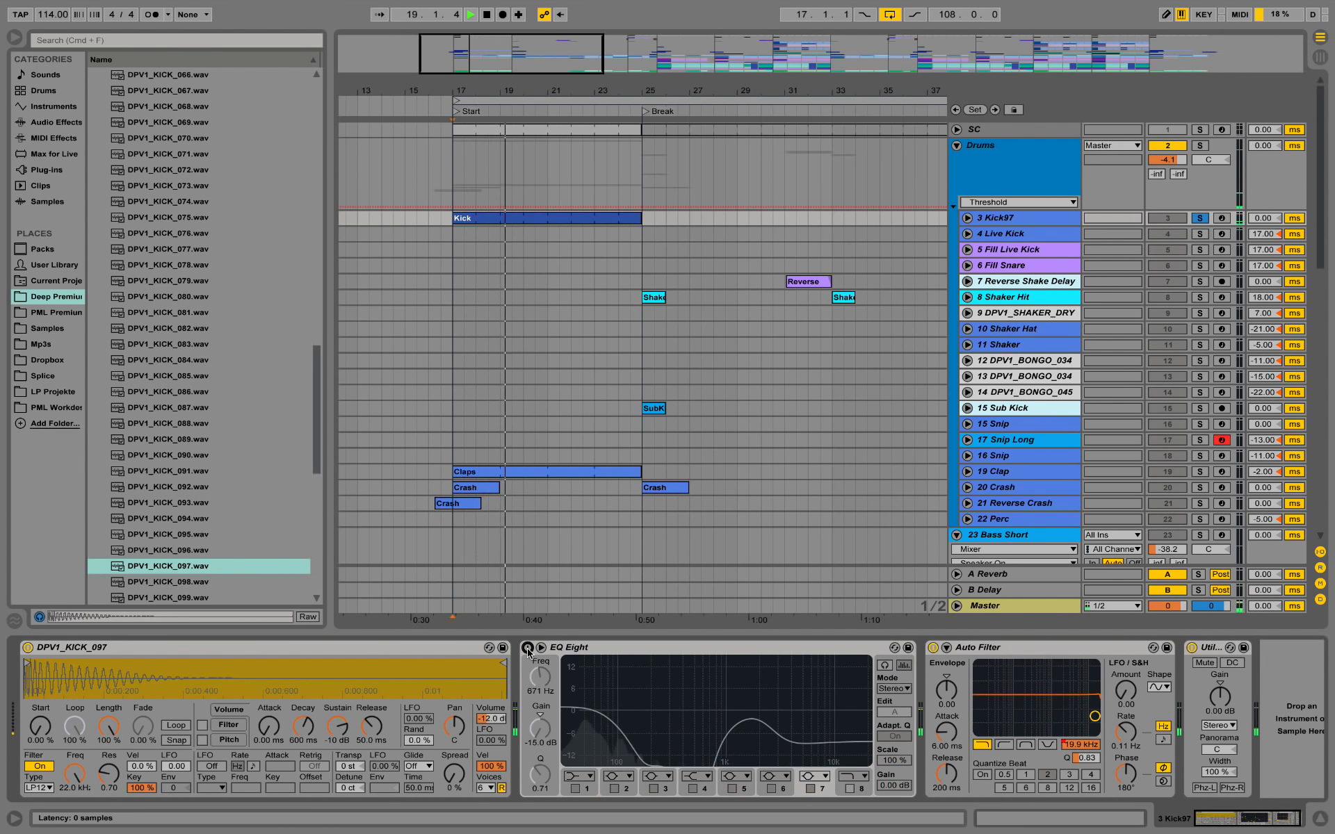
{"action": "left_click", "coordinate": [528, 647]}
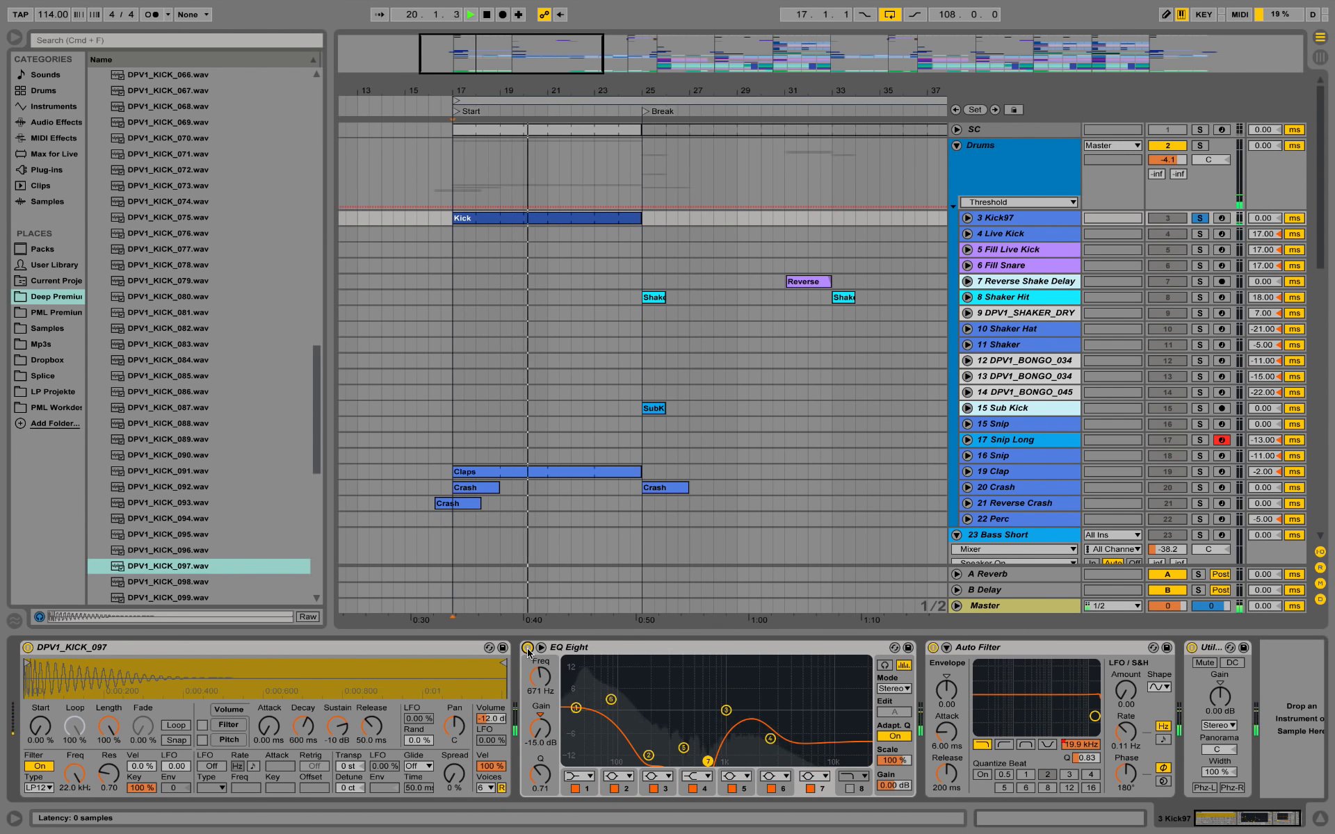
{"action": "key", "text": "space"}
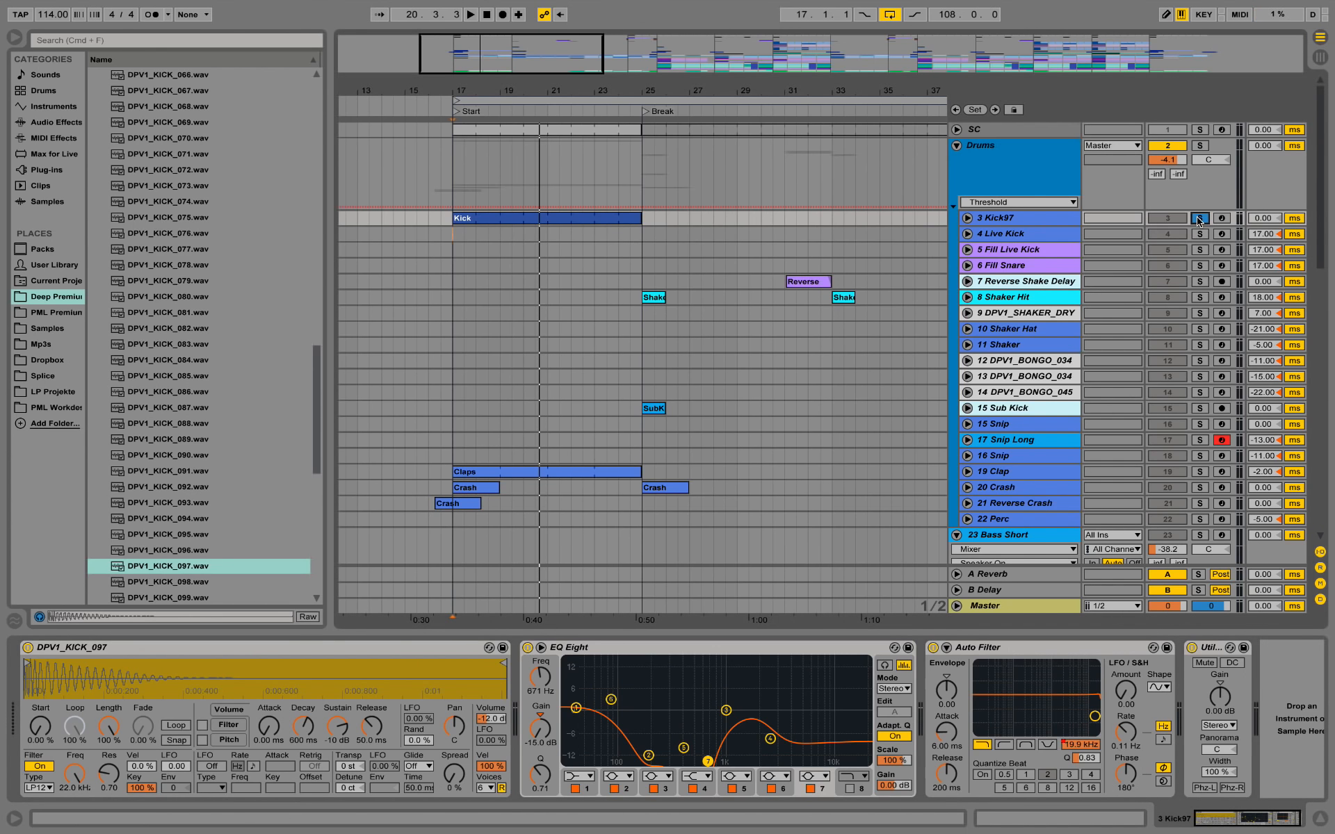
Unsolo Kick97, check the Crash track's devices, and play the unfolded Reverse Crash clip from bar 16
{"action": "key", "text": "space"}
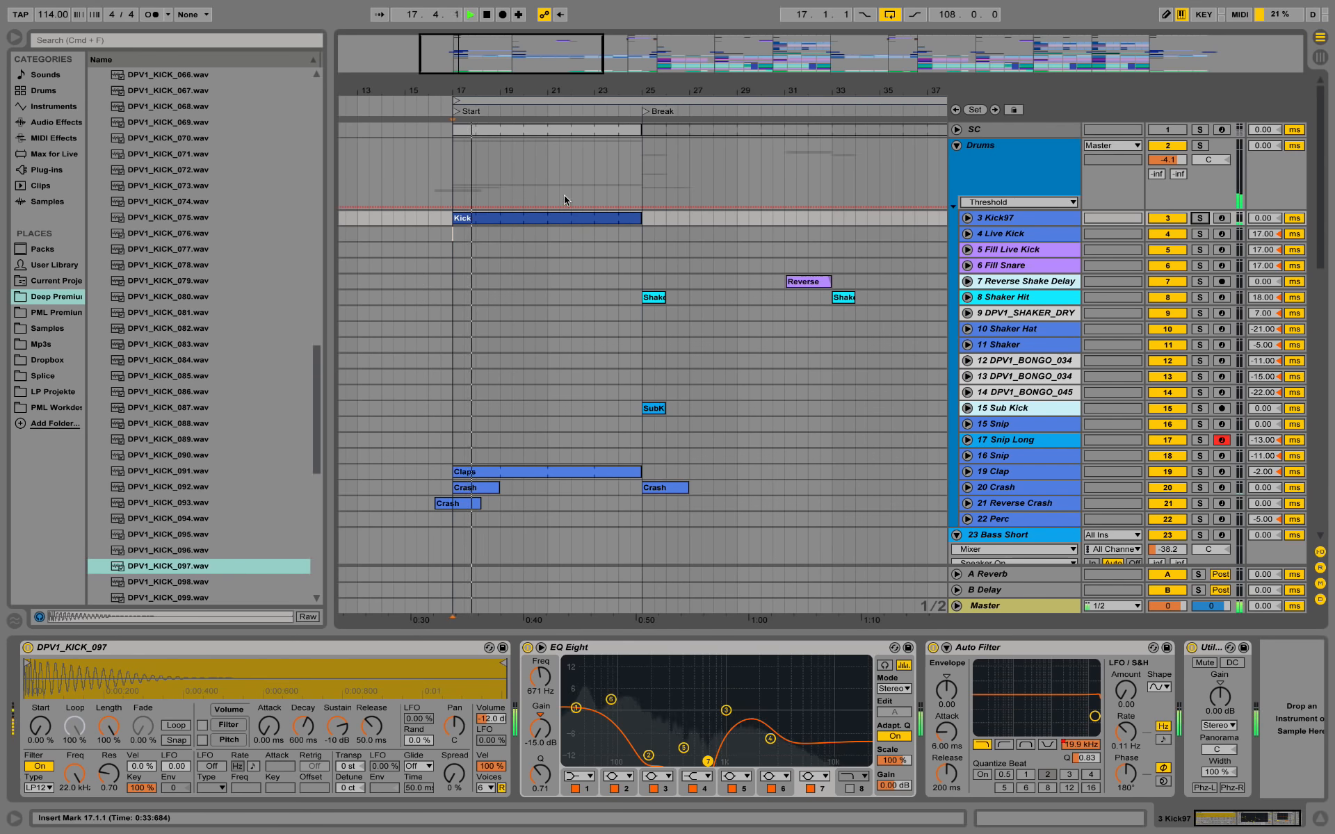
{"action": "left_click", "coordinate": [1003, 490]}
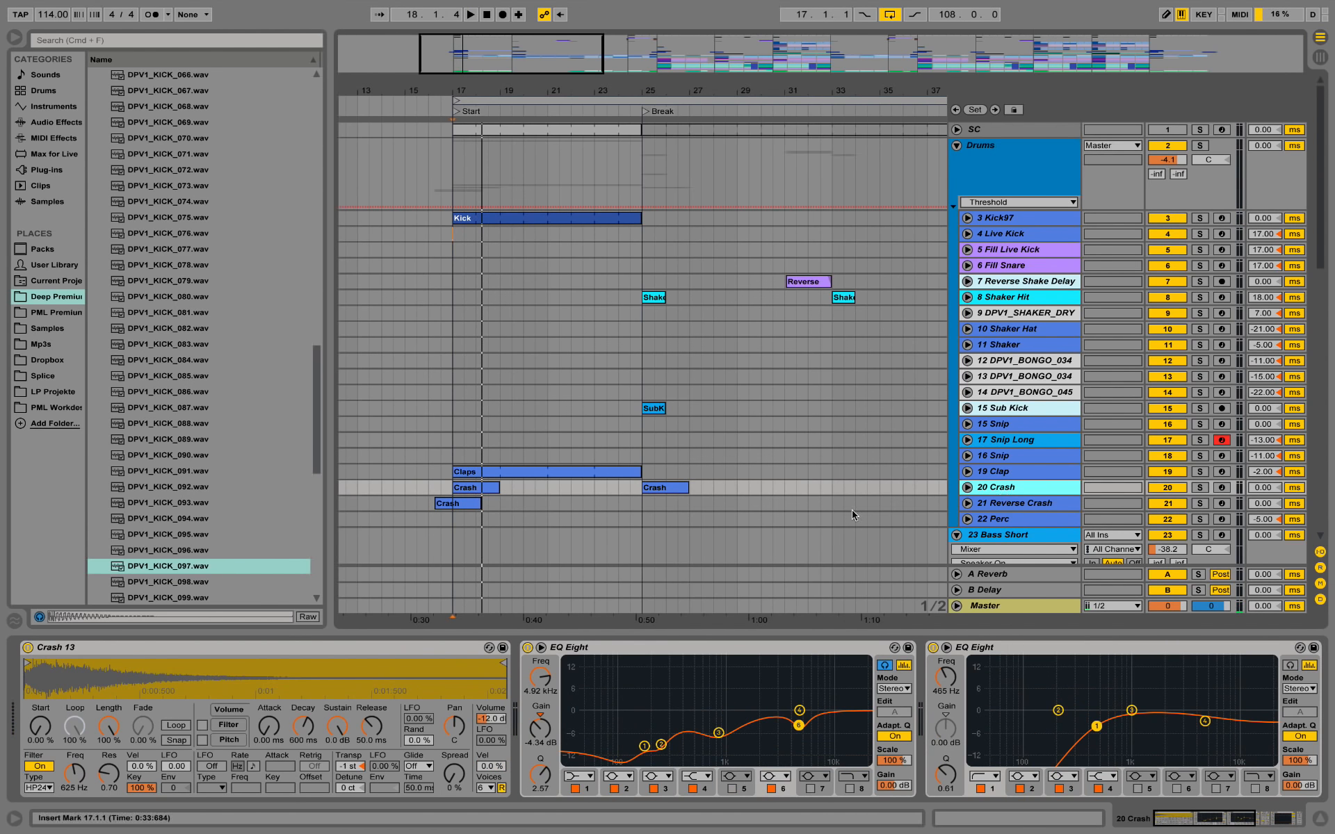
{"action": "left_click", "coordinate": [653, 504]}
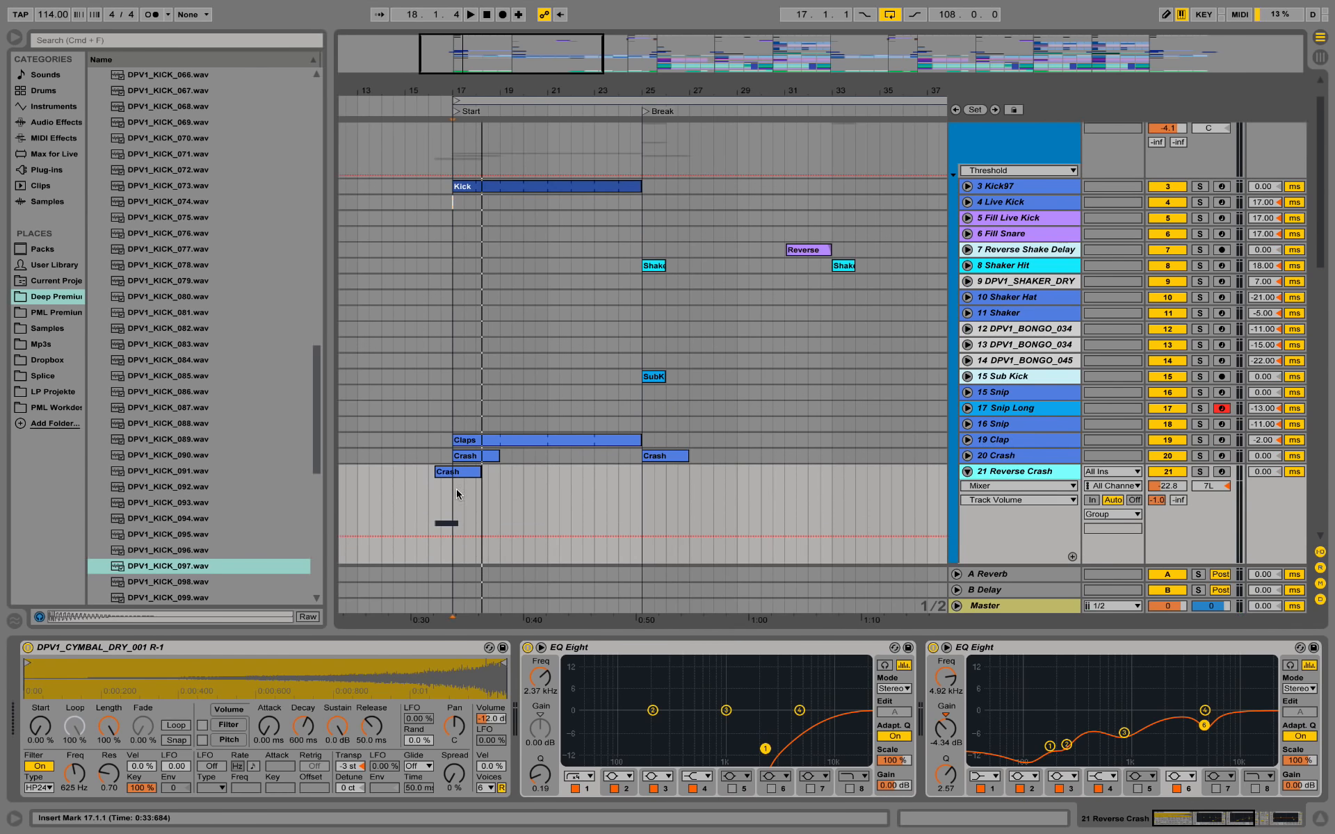
{"action": "left_click", "coordinate": [426, 490]}
{"action": "key", "text": "space"}
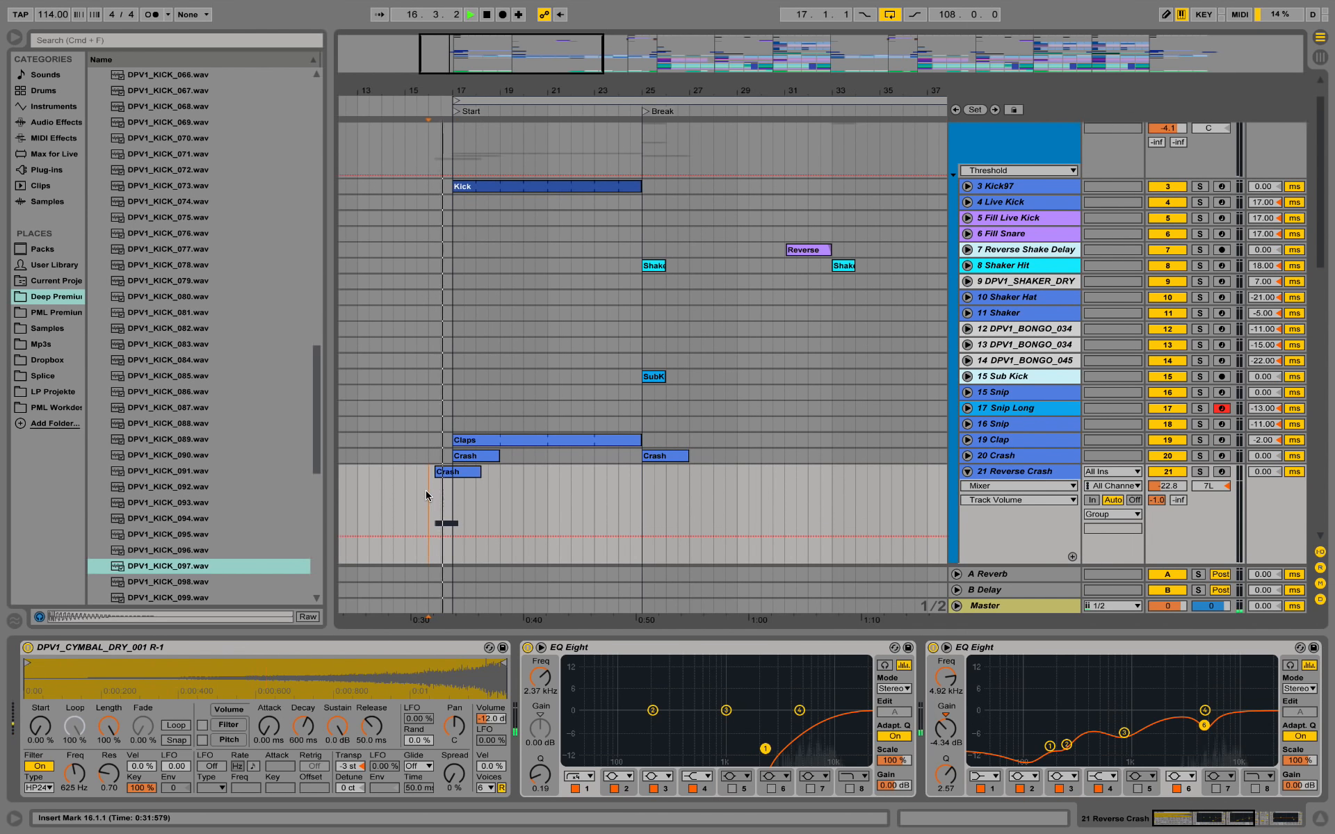
{"action": "key", "text": "space"}
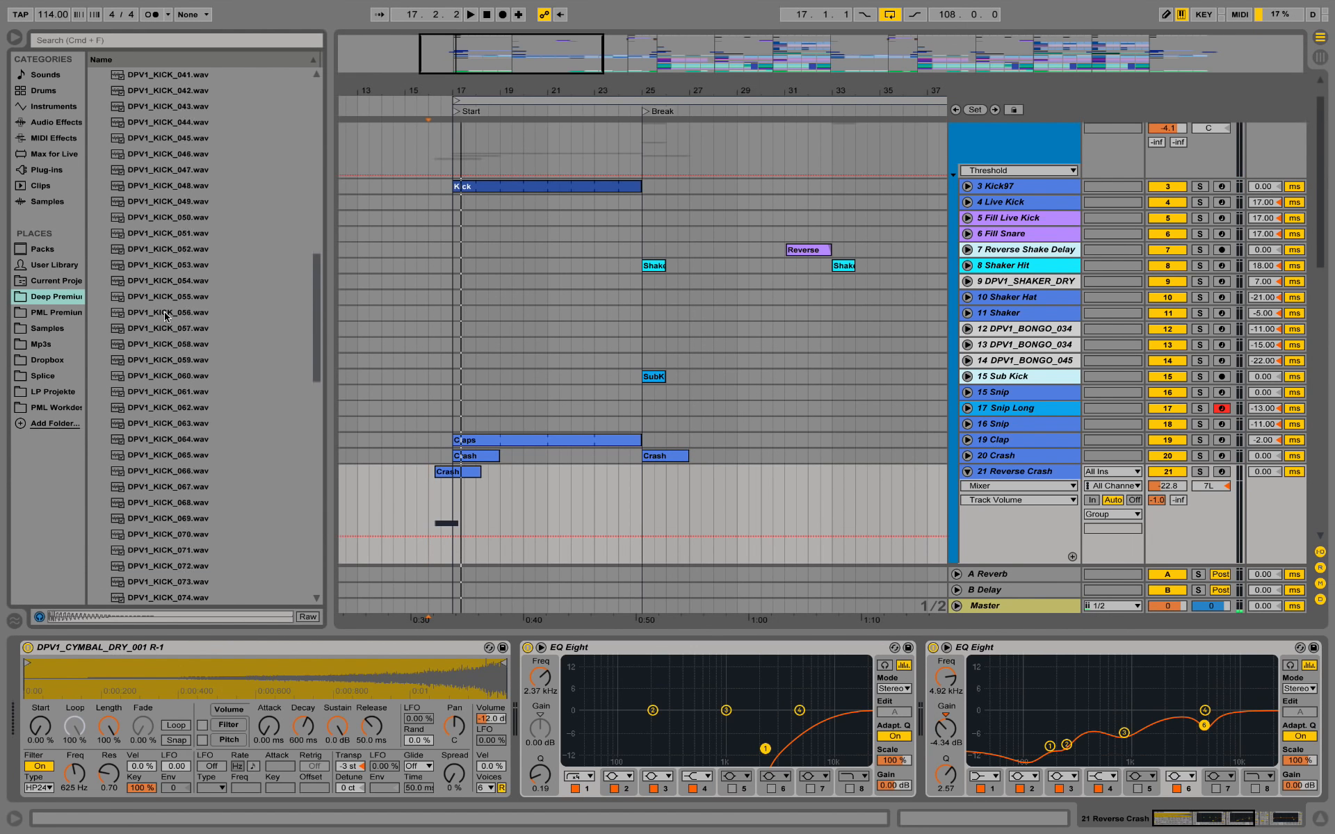
Collapse the KICK sample folder and unfold the Clap track to examine its layered notes and device chain
{"action": "scroll", "coordinate": [209, 341], "scroll_direction": "up", "scroll_amount": 15}
{"action": "scroll", "coordinate": [232, 369], "scroll_direction": "up", "scroll_amount": 10}
{"action": "key", "text": "Left"}
{"action": "left_click", "coordinate": [549, 445]}
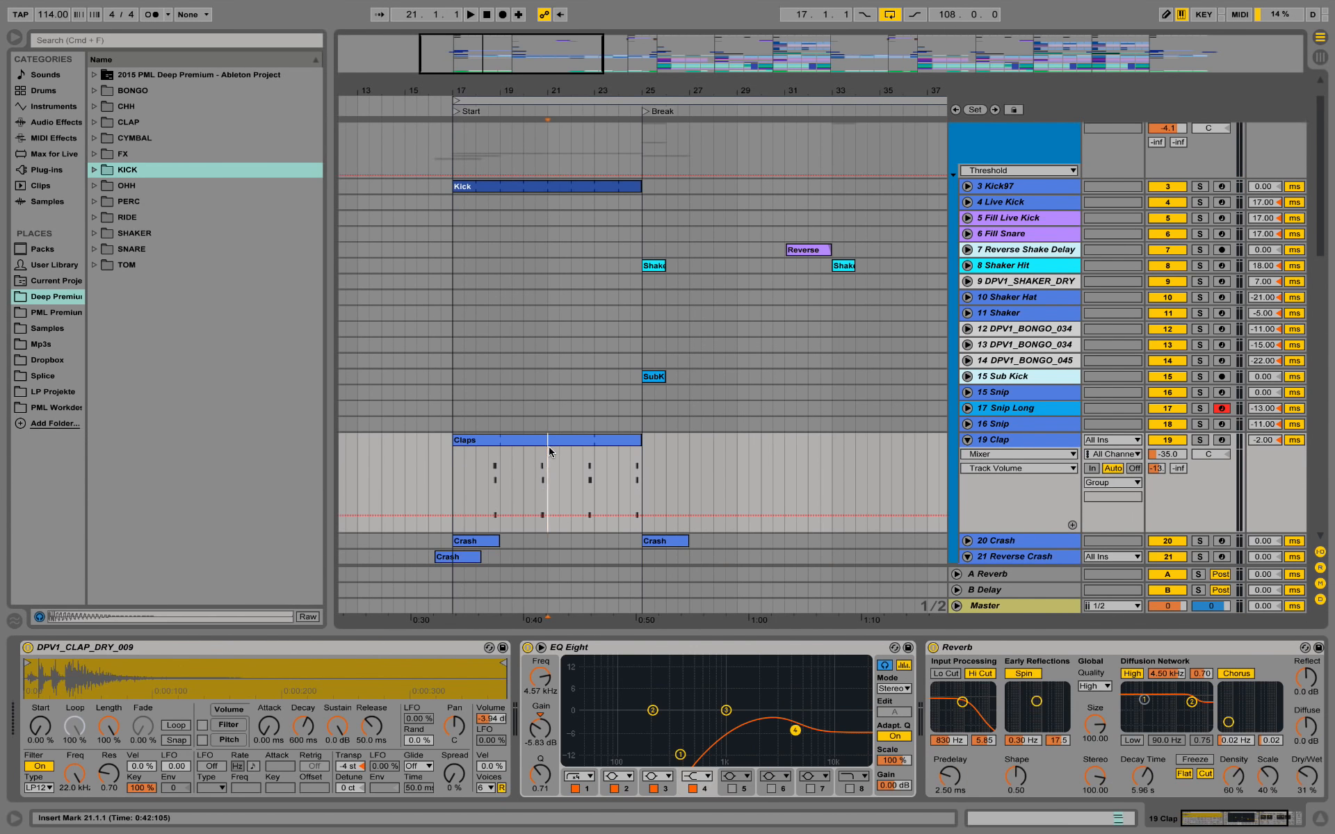
{"action": "left_click", "coordinate": [489, 455]}
{"action": "left_click_drag", "start_coordinate": [479, 93], "coordinate": [478, 205]}
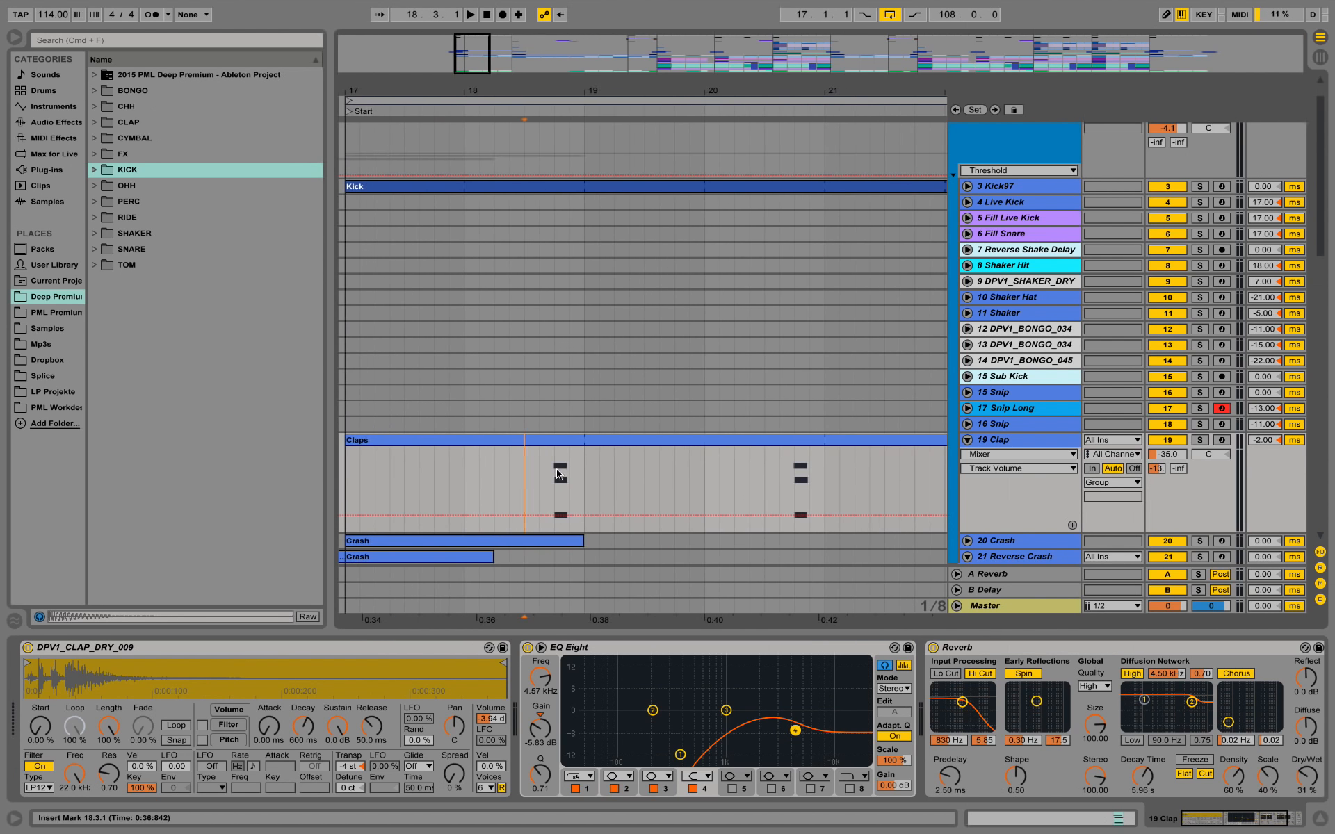
{"action": "left_click_drag", "start_coordinate": [1241, 821], "coordinate": [1213, 821]}
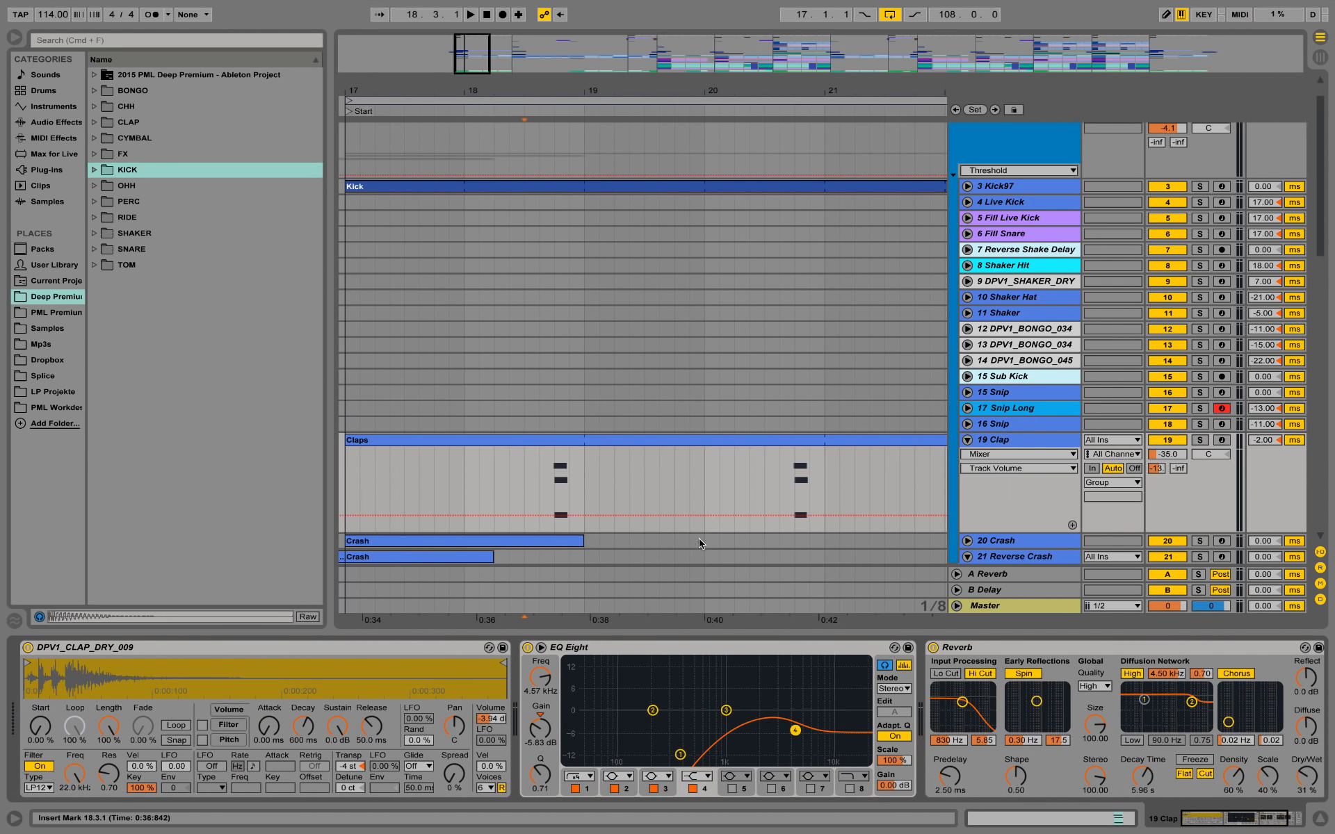
Play the Claps clip with the kick from bar 18, and fold the Clap track
{"action": "key", "text": "minus"}
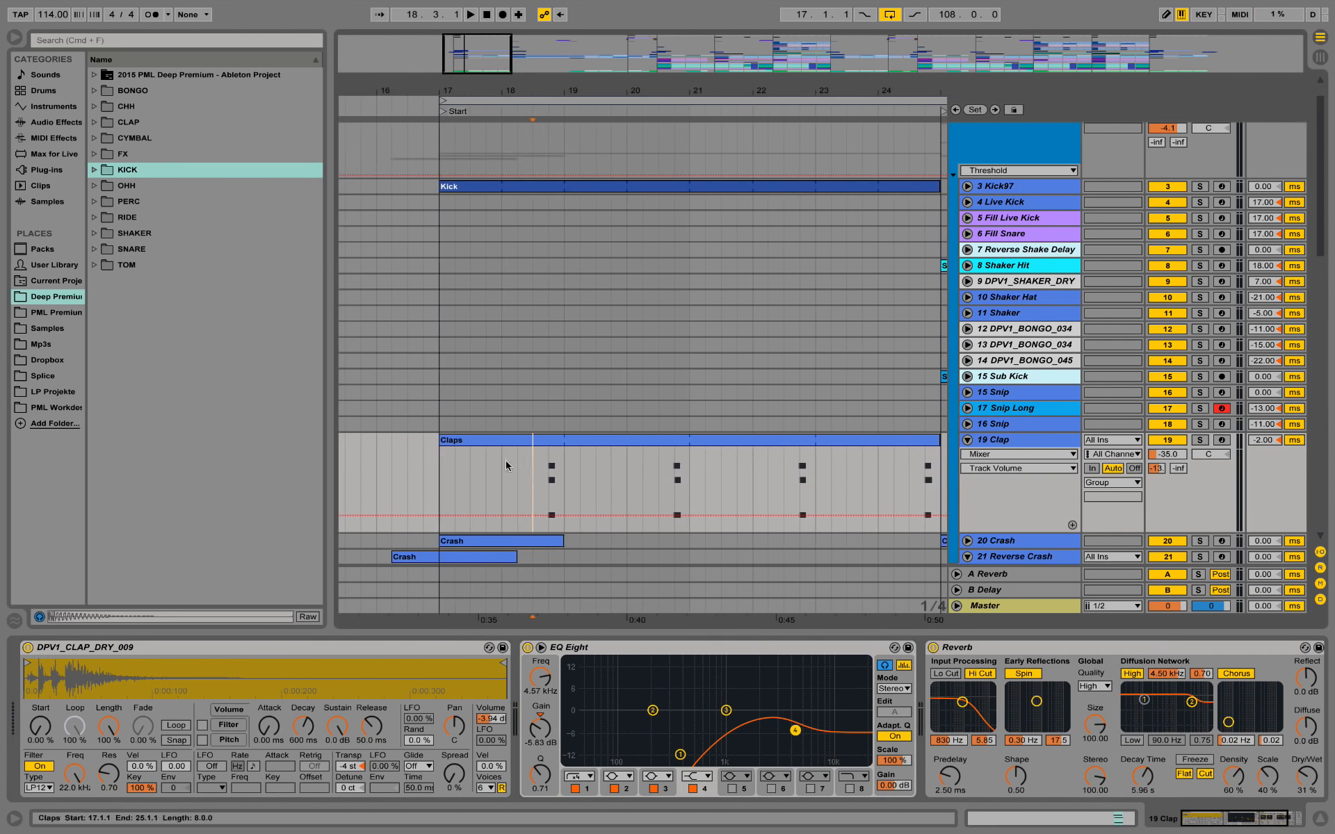
{"action": "left_click", "coordinate": [506, 469]}
{"action": "key", "text": "space"}
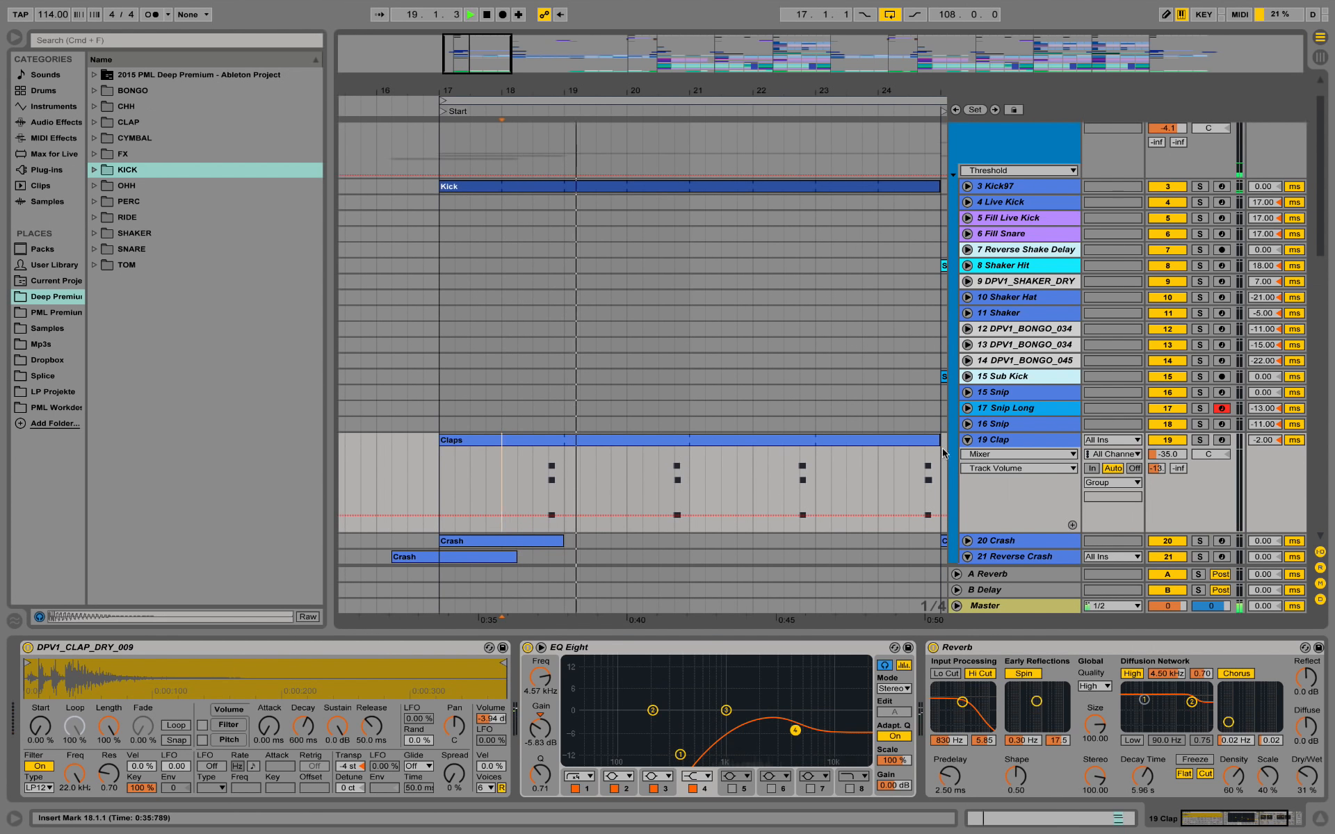
{"action": "left_click", "coordinate": [967, 439]}
{"action": "key", "text": "minus"}
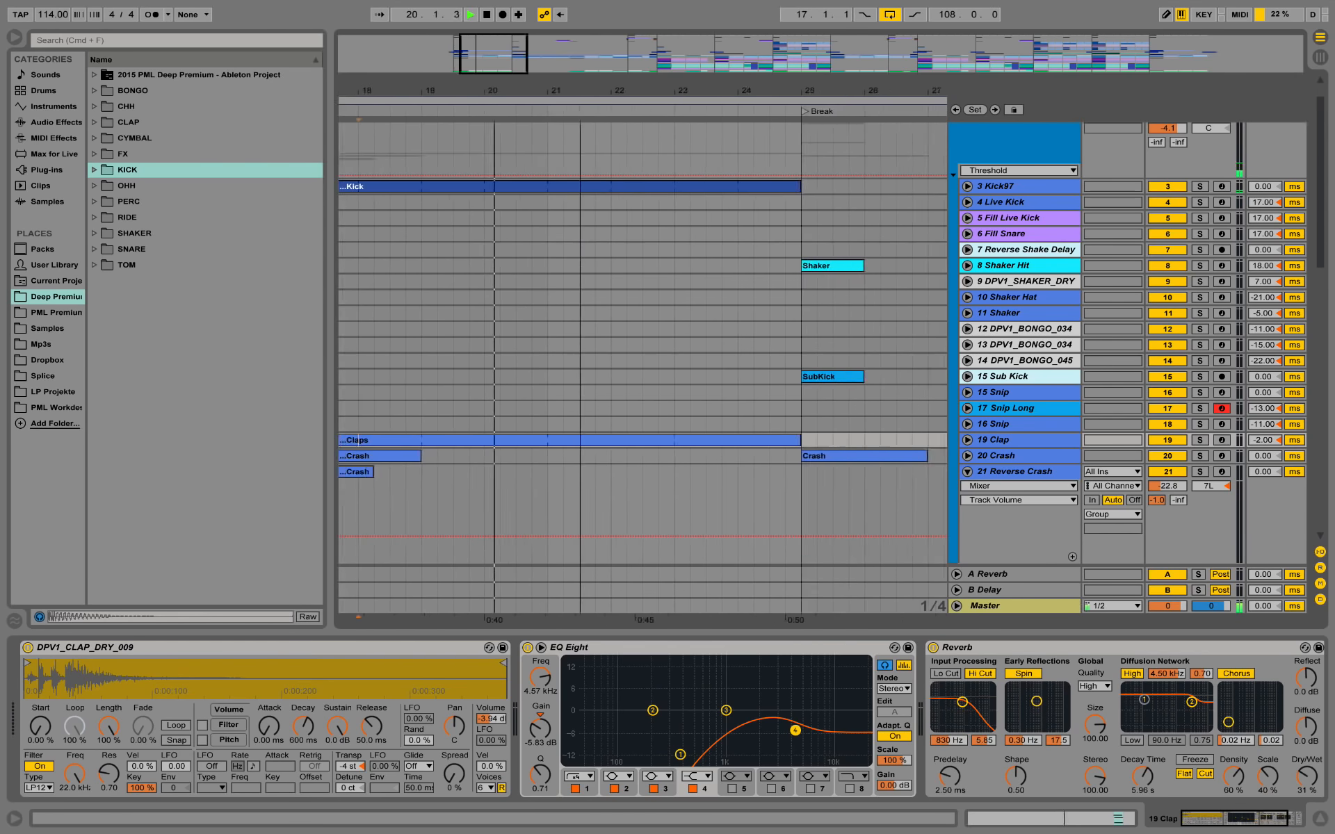
{"action": "key", "text": "space"}
Unfold the Shaker Hit track and play its clip from the start of the Break at bar 25
{"action": "left_click_drag", "start_coordinate": [647, 91], "coordinate": [562, 89]}
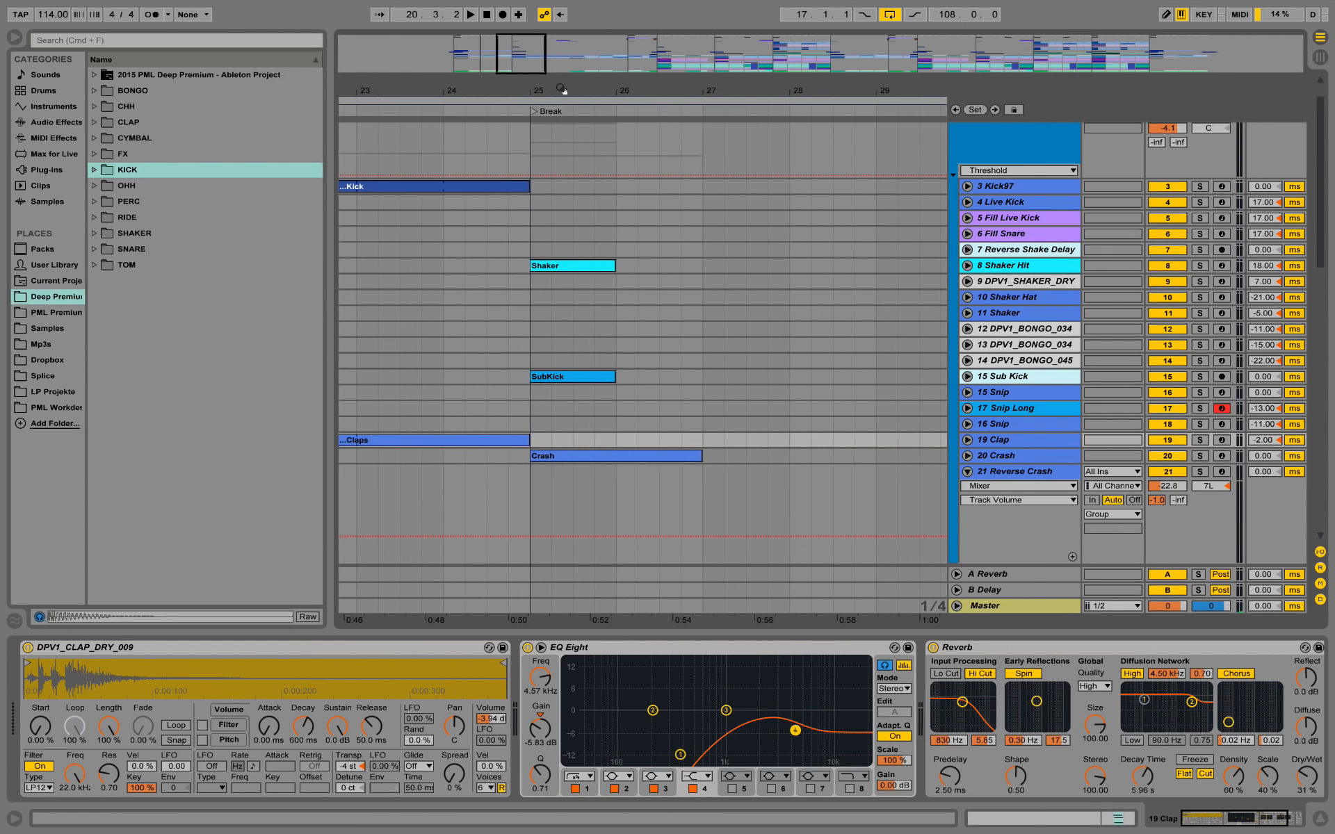
{"action": "left_click", "coordinate": [967, 266]}
{"action": "left_click", "coordinate": [529, 271]}
{"action": "key", "text": "space"}
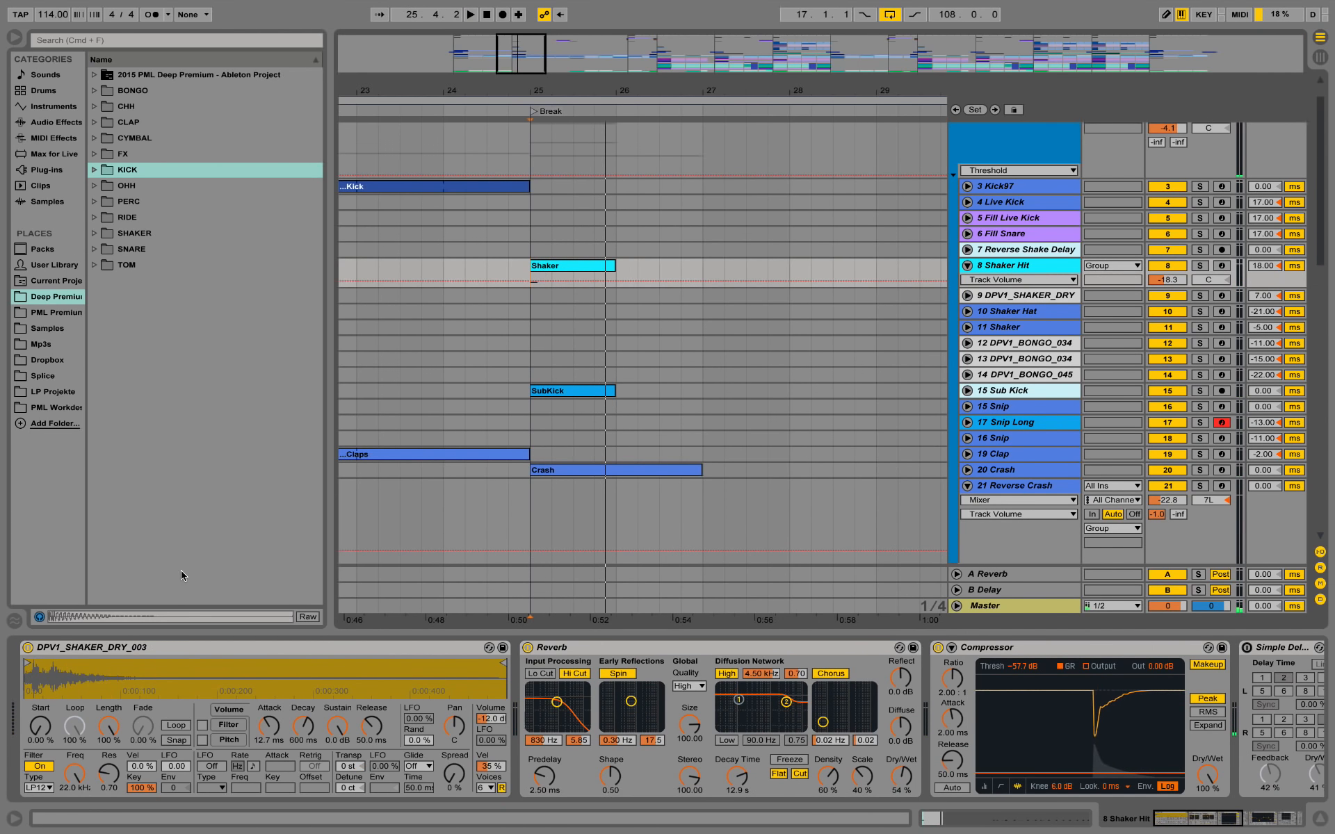
Preview DPV1_SHAKER_DRY_003.wav from the SHAKER sample folder and play the Break from bar 25 again
{"action": "left_click", "coordinate": [95, 233]}
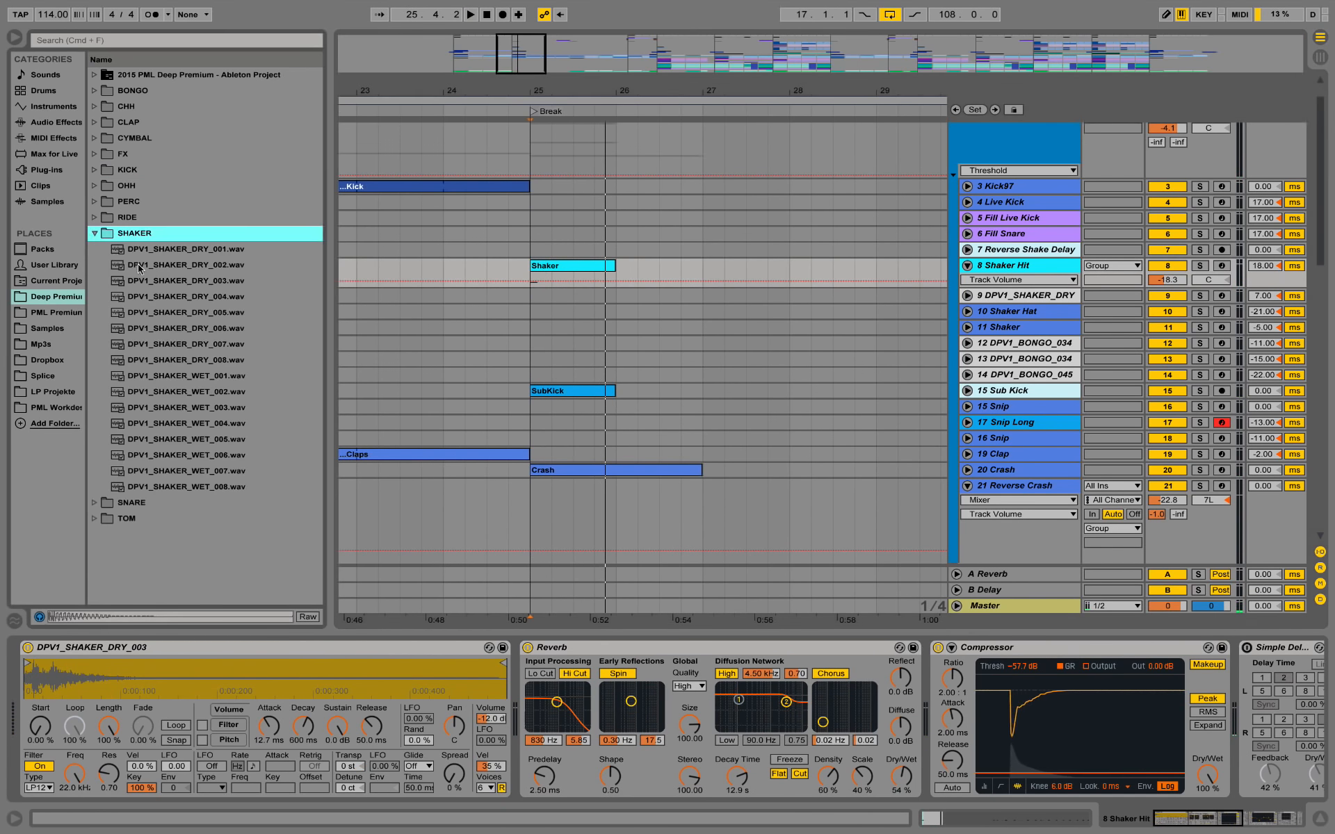
{"action": "left_click", "coordinate": [217, 283]}
{"action": "key", "text": "space"}
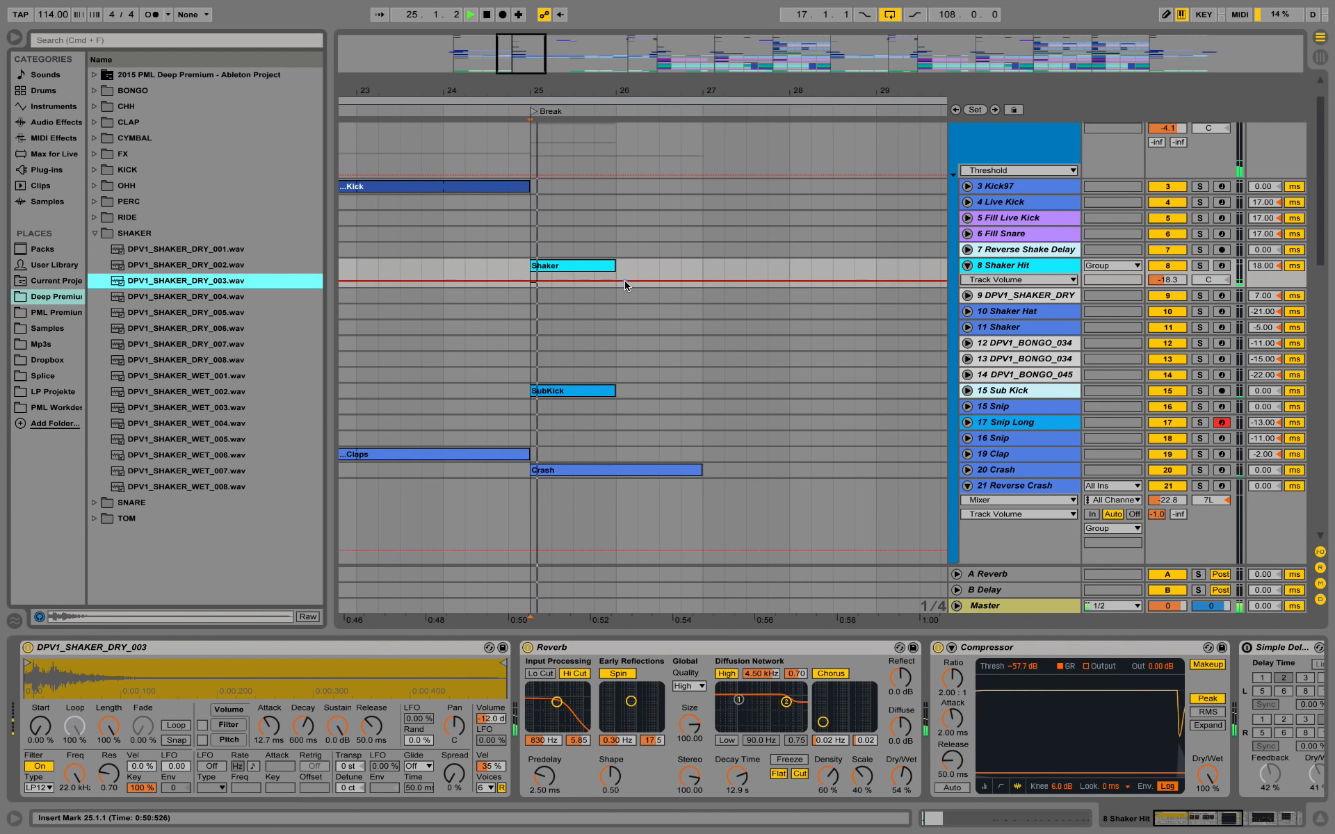
{"action": "key", "text": "space"}
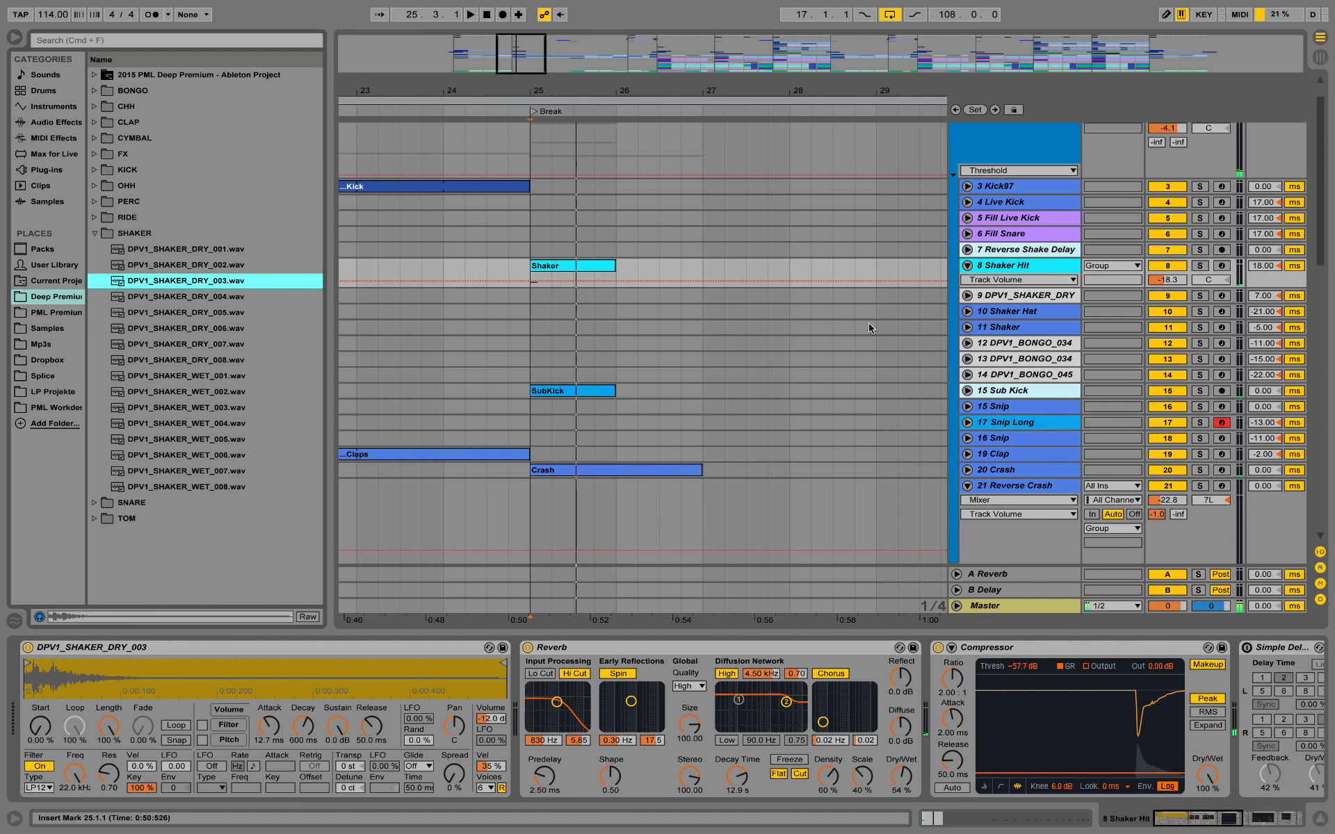
Solo the Shaker Hit track and play its clip on its own
{"action": "left_click", "coordinate": [1199, 265]}
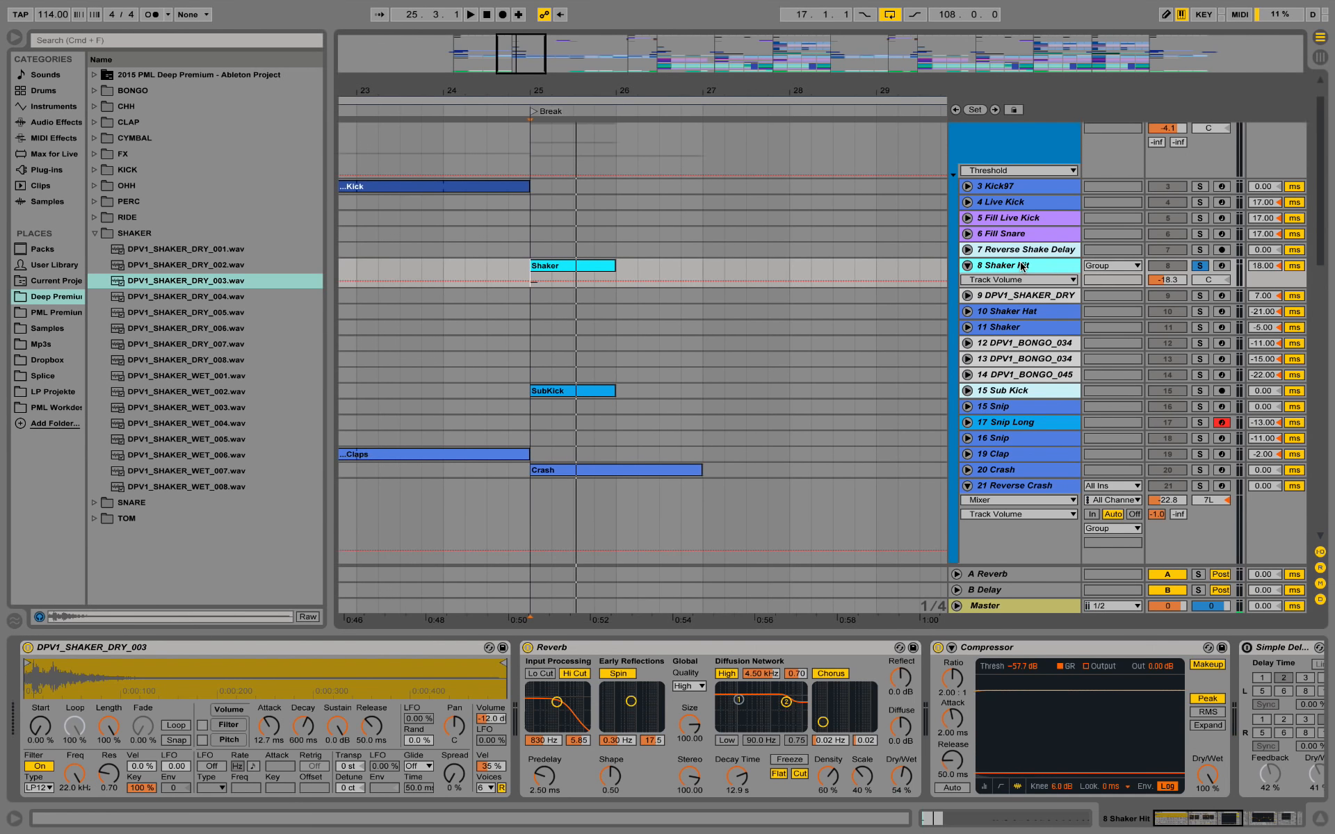
{"action": "key", "text": "space"}
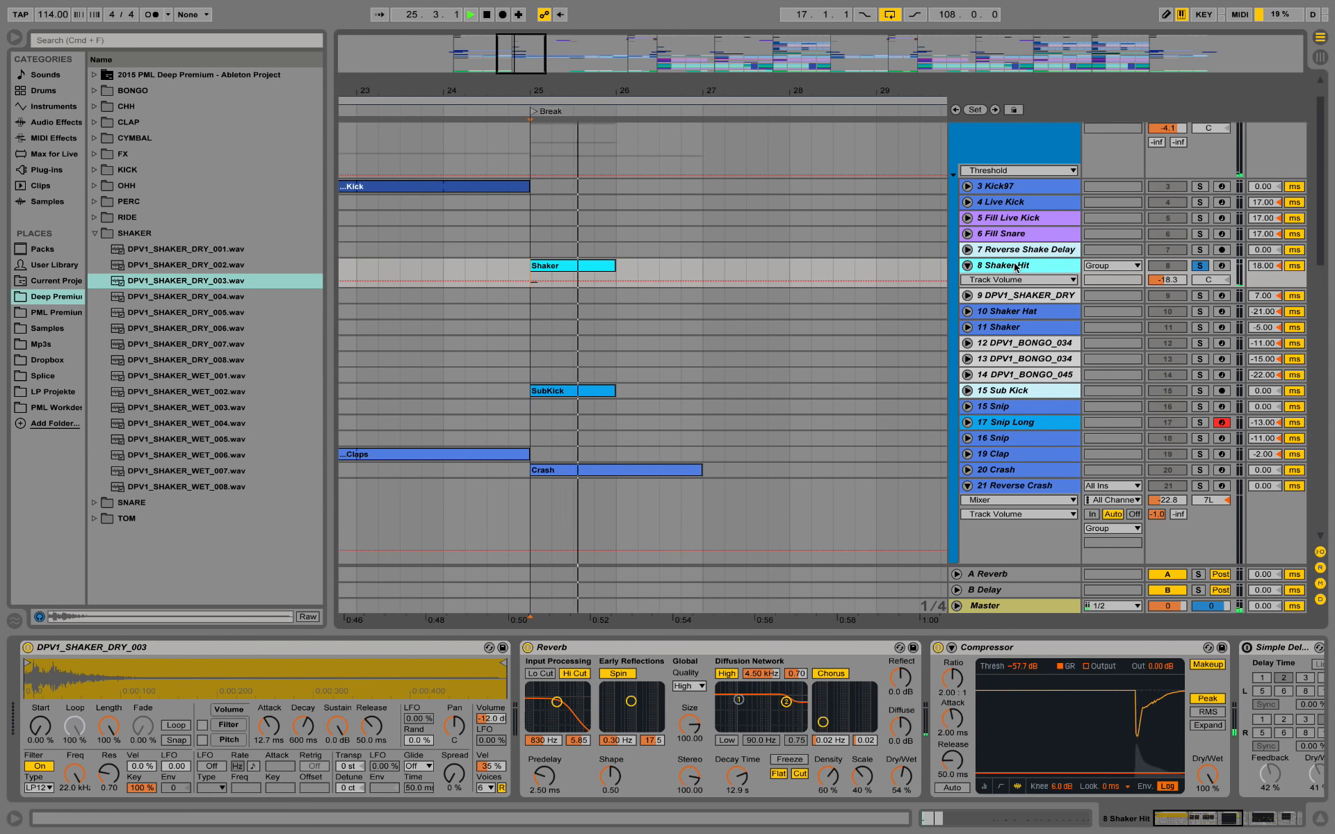
{"action": "key", "text": "space"}
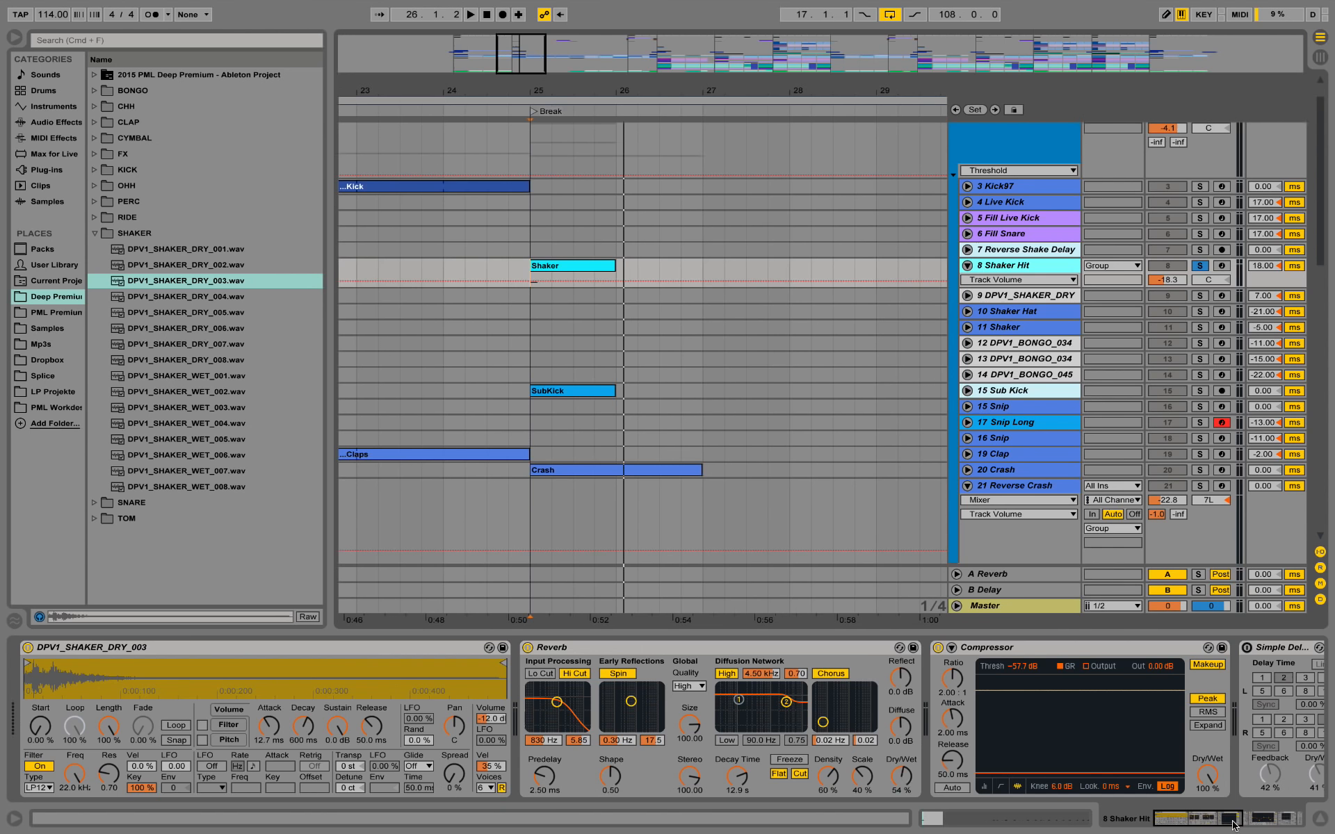
Bypass the Compressor on the Shaker Hit track, play the clip from bar 25 without it, and switch the device back on
{"action": "left_click", "coordinate": [1255, 828]}
{"action": "left_click", "coordinate": [651, 647]}
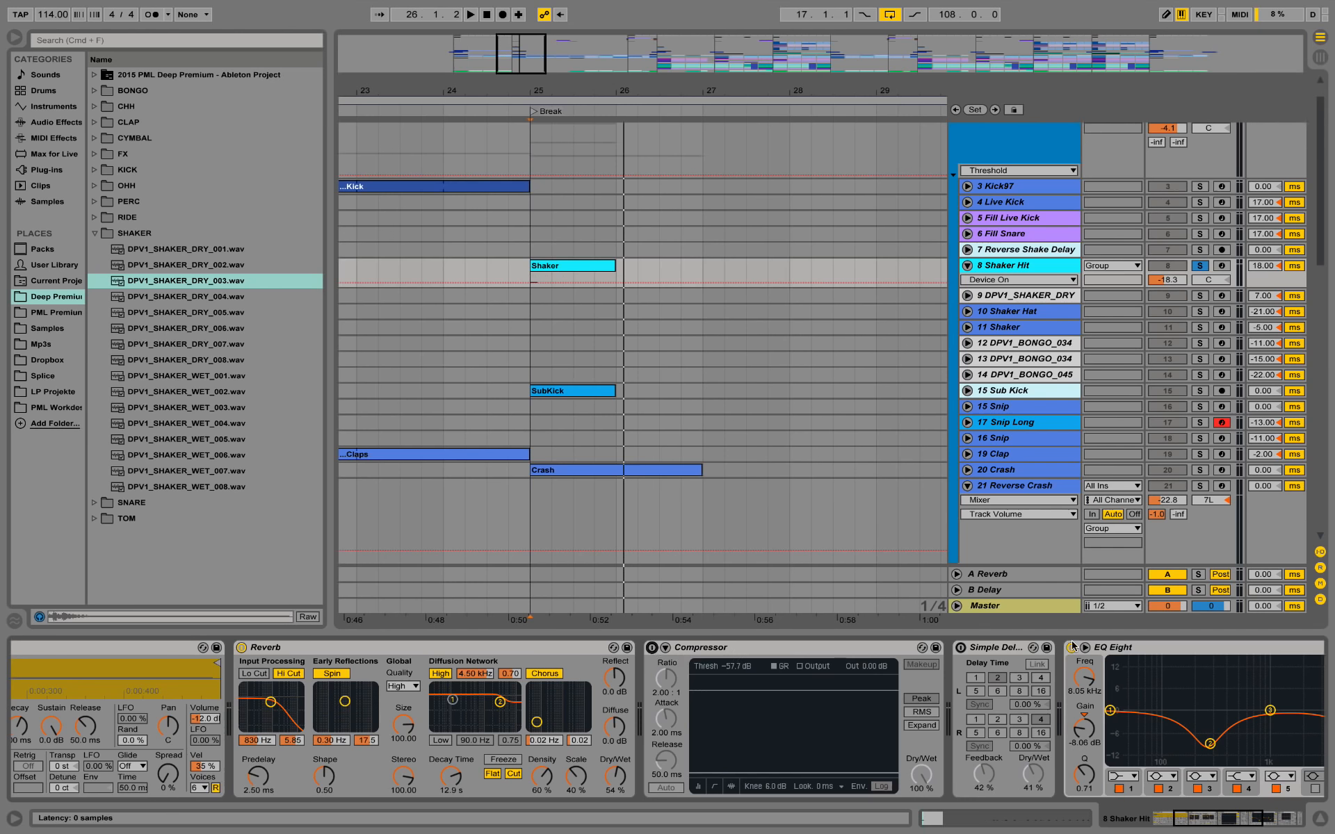
{"action": "key", "text": "space"}
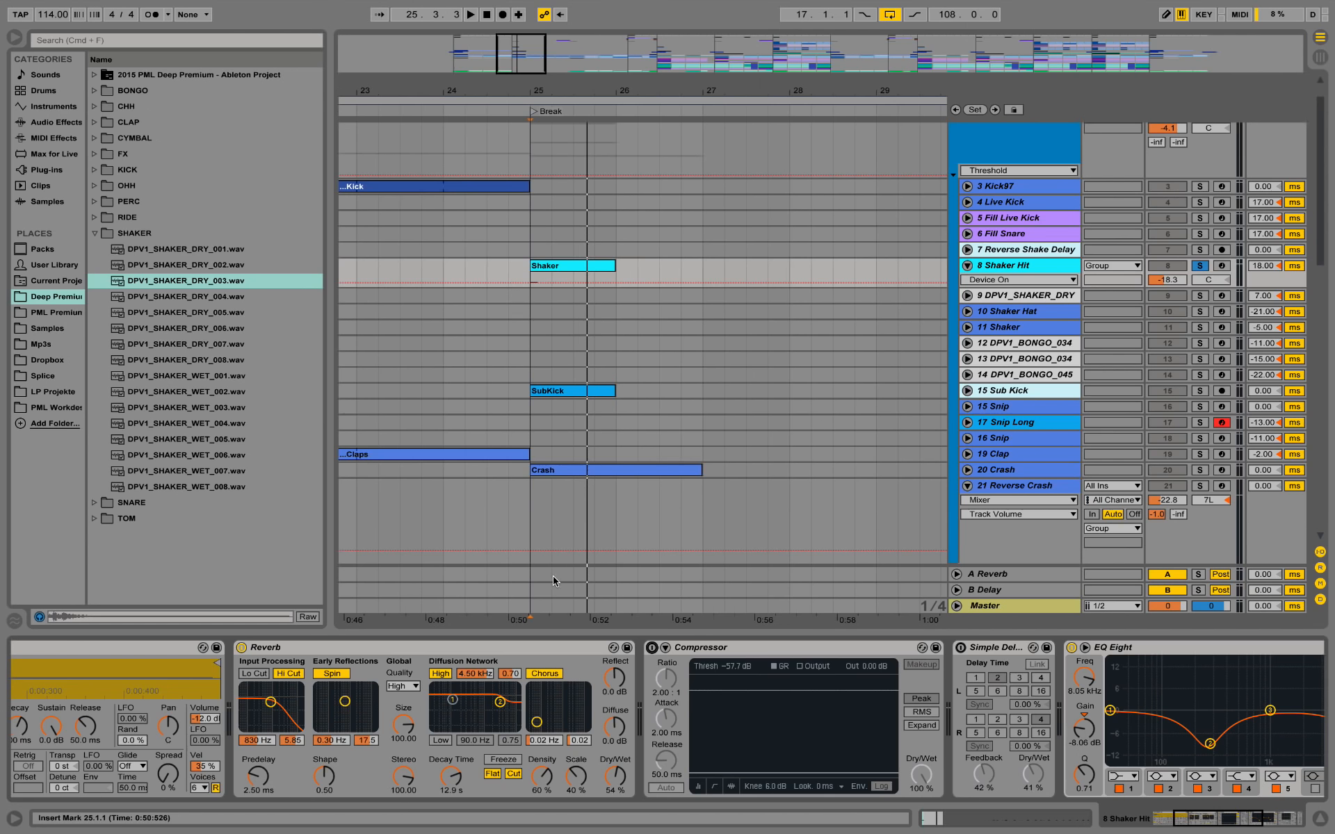
{"action": "key", "text": "space"}
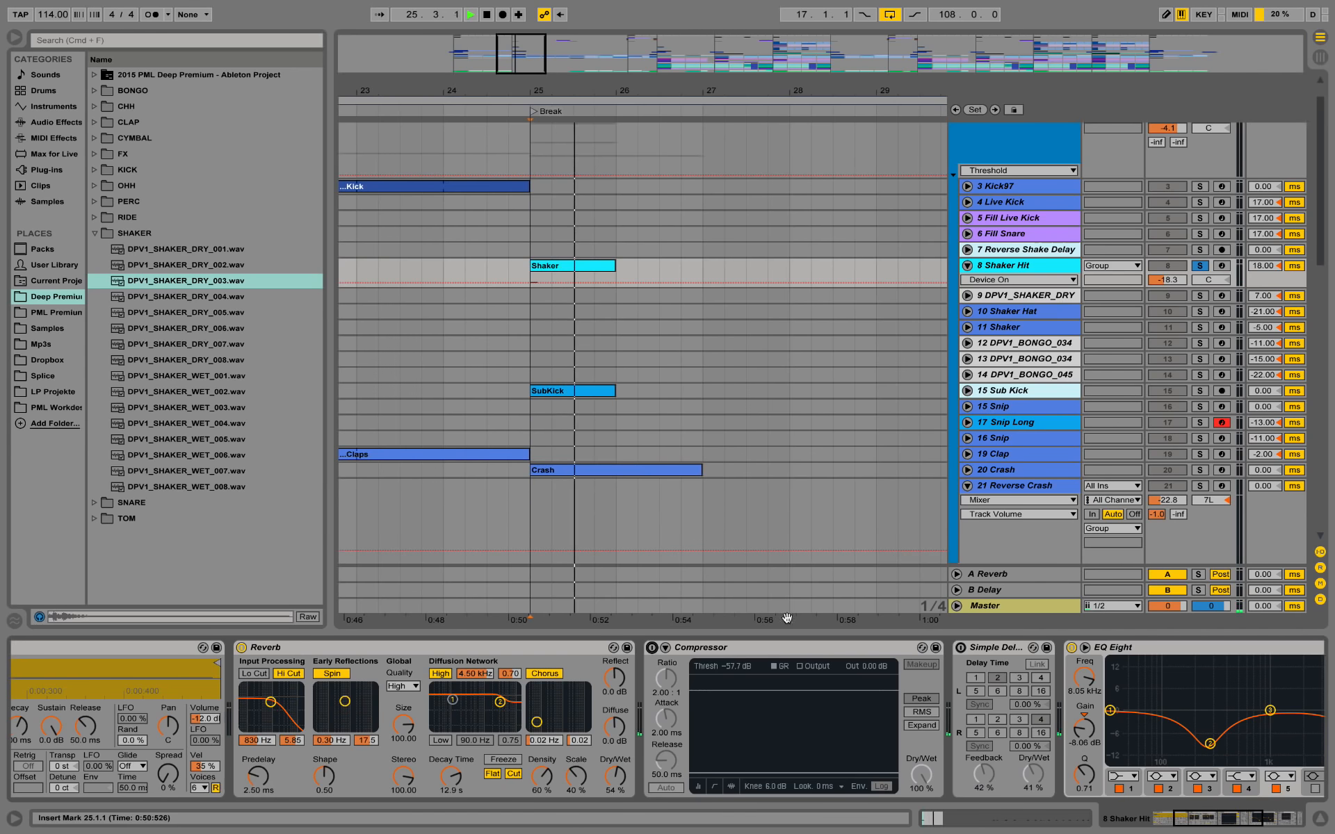
{"action": "left_click", "coordinate": [651, 648]}
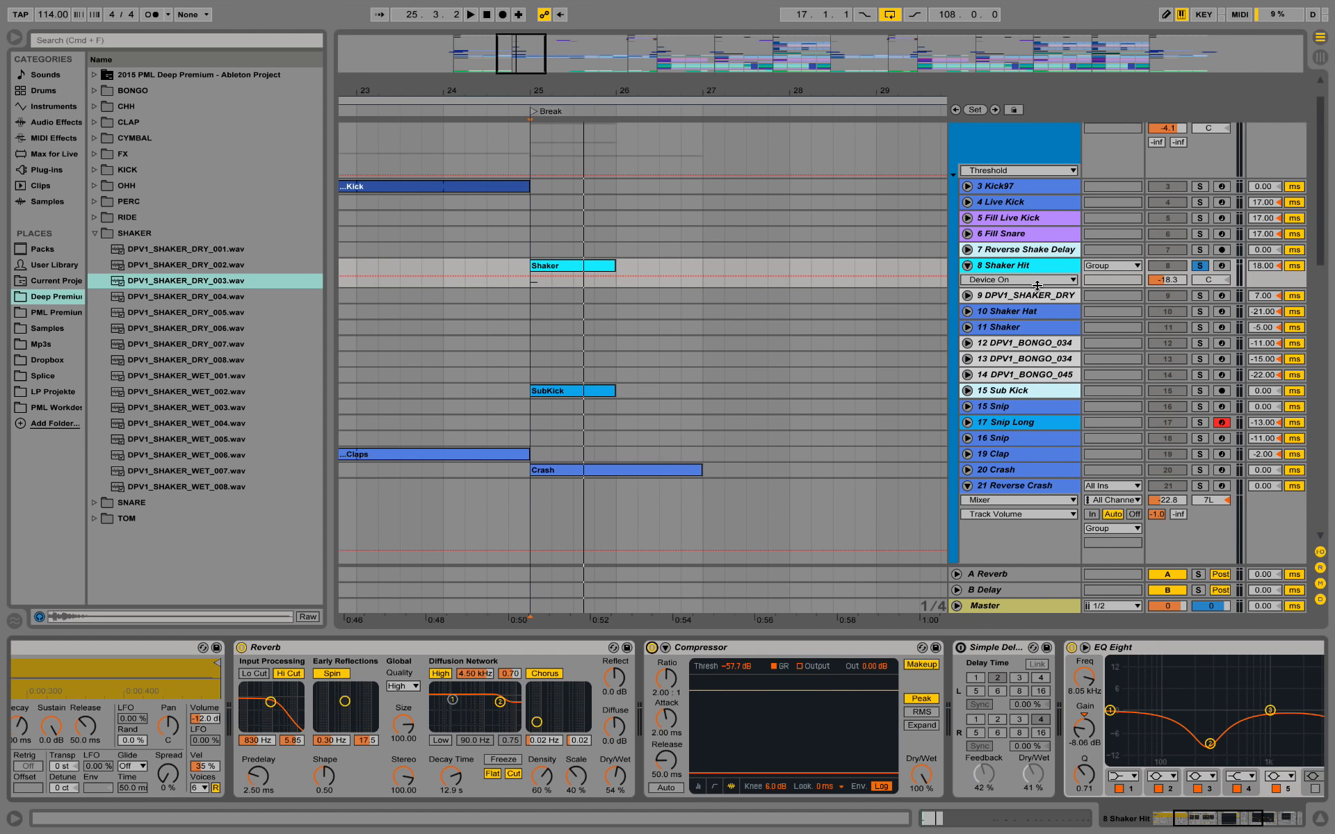
Enlarge the Shaker Hit track and highlight the range after its hit note, from 25.1.3 to 26.1.1
{"action": "left_click_drag", "start_coordinate": [1037, 286], "coordinate": [1055, 355]}
{"action": "key", "text": "plus"}
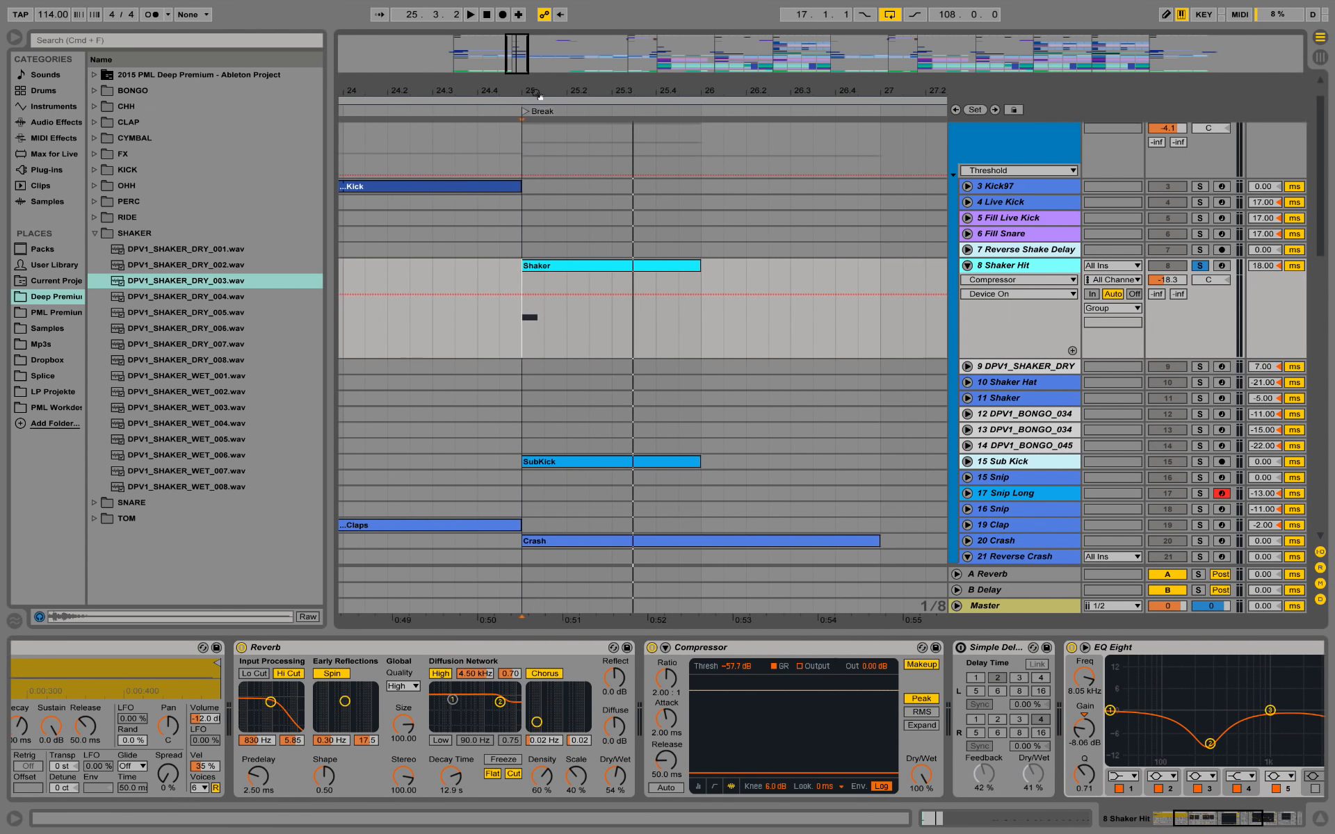
{"action": "left_click_drag", "start_coordinate": [537, 340], "coordinate": [702, 328]}
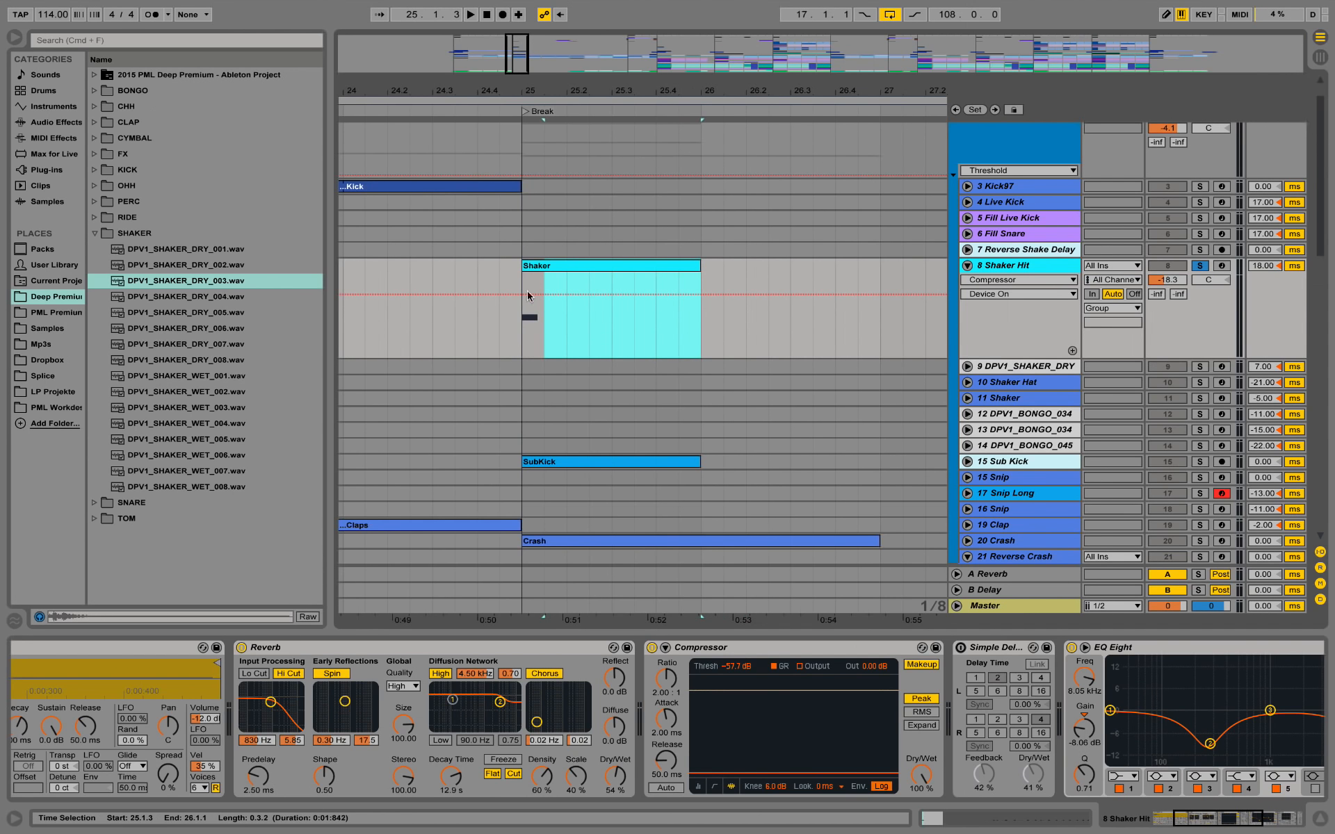
{"action": "left_click", "coordinate": [525, 337]}
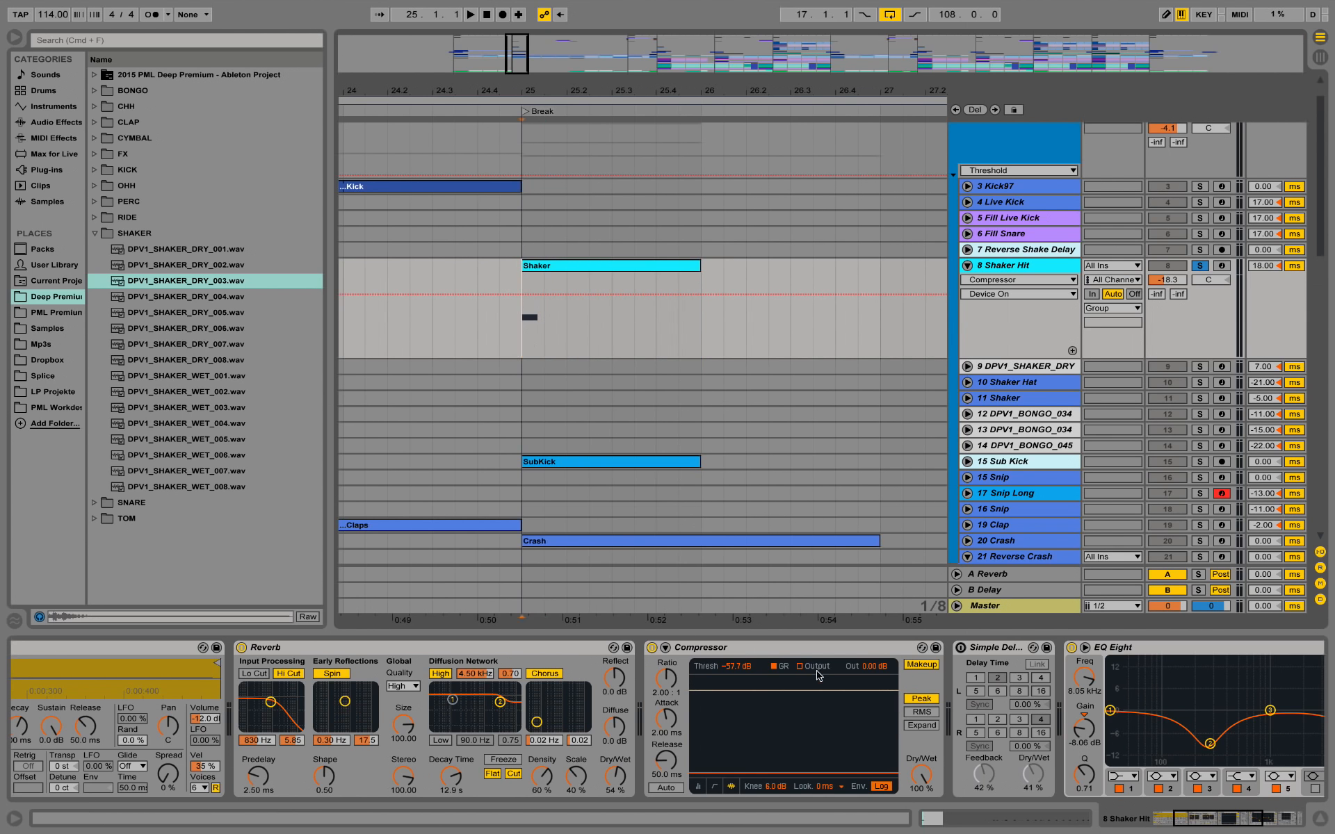
Play the Shaker clip repeatedly with the Compressor's activity view displayed to watch the gain reduction, and bring the EQ Eight into view
{"action": "left_click", "coordinate": [714, 787]}
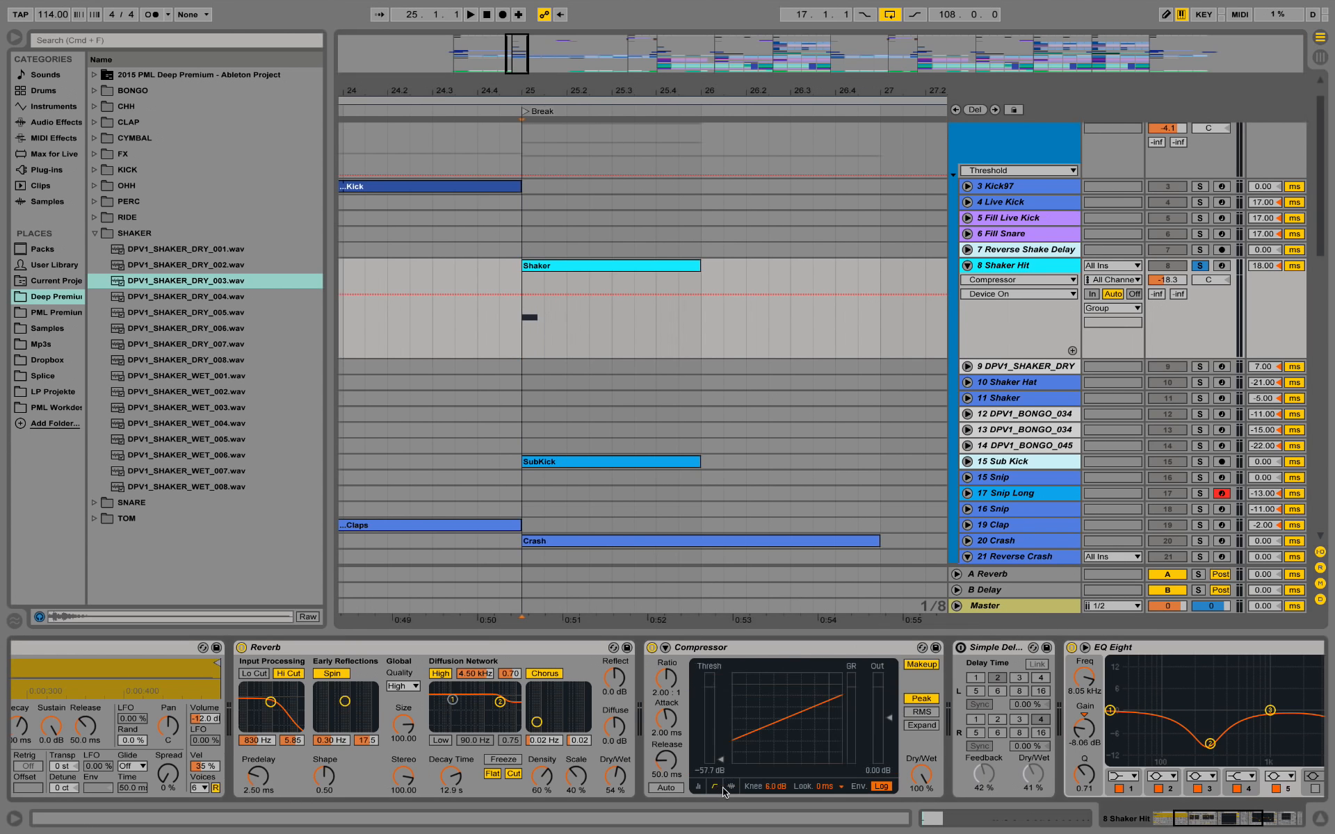
{"action": "left_click", "coordinate": [730, 787]}
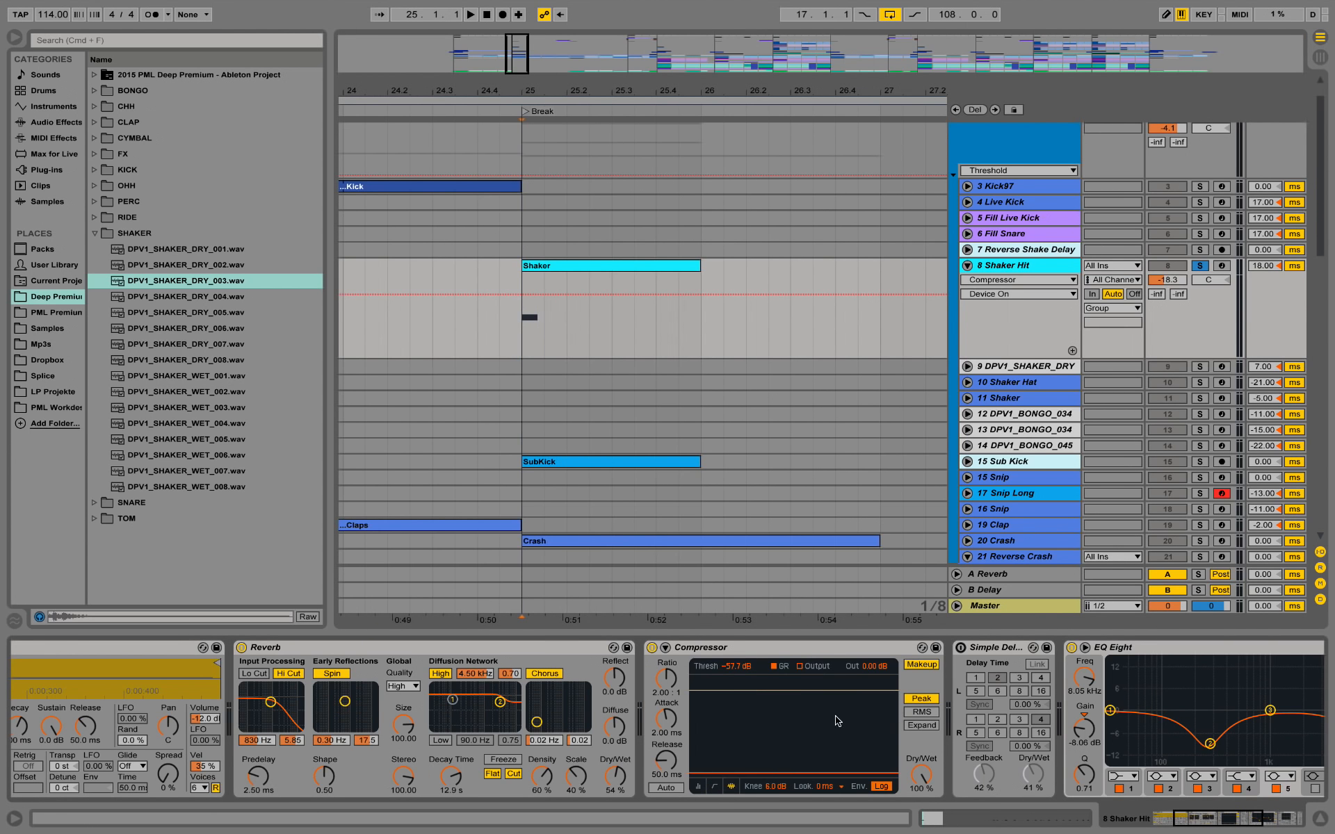
{"action": "key", "text": "space"}
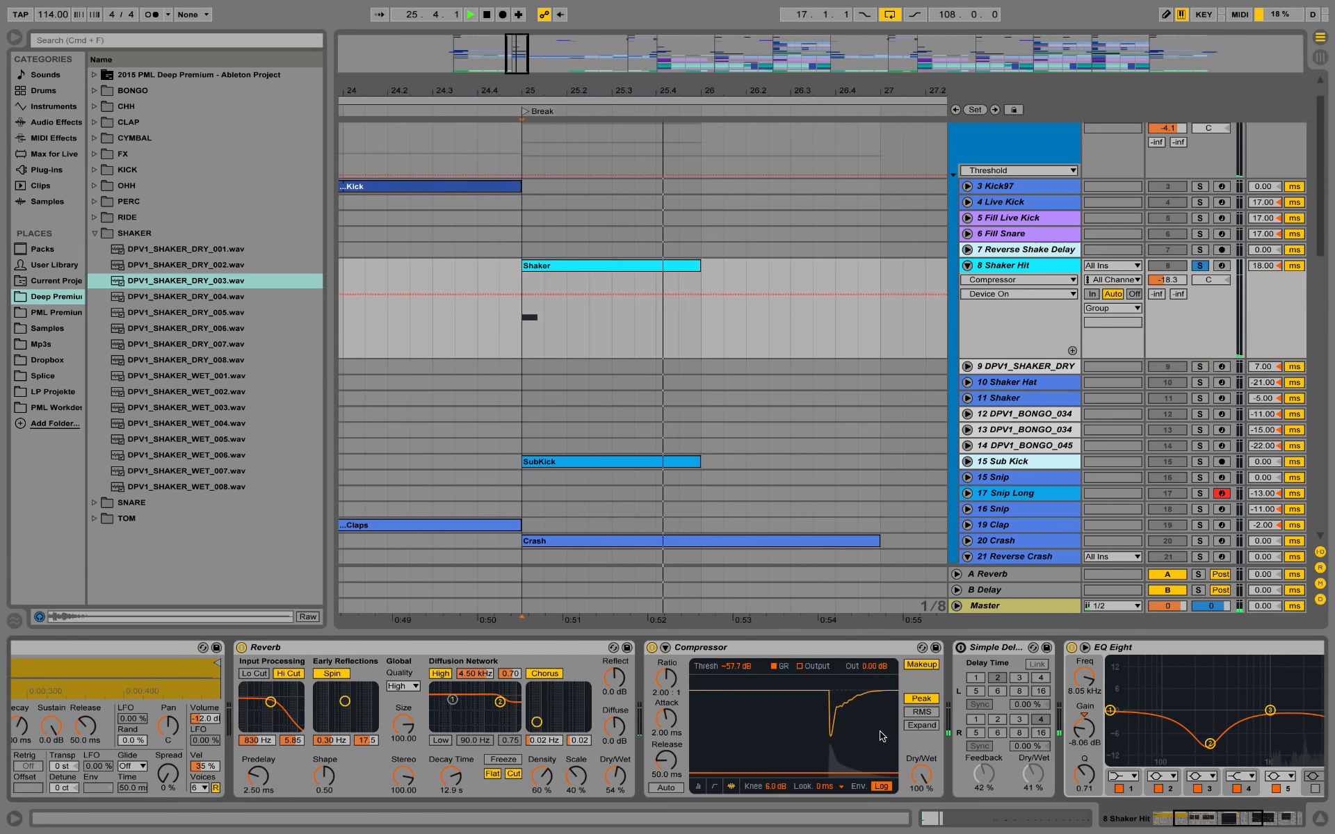
{"action": "key", "text": "space"}
{"action": "key", "text": "space"}
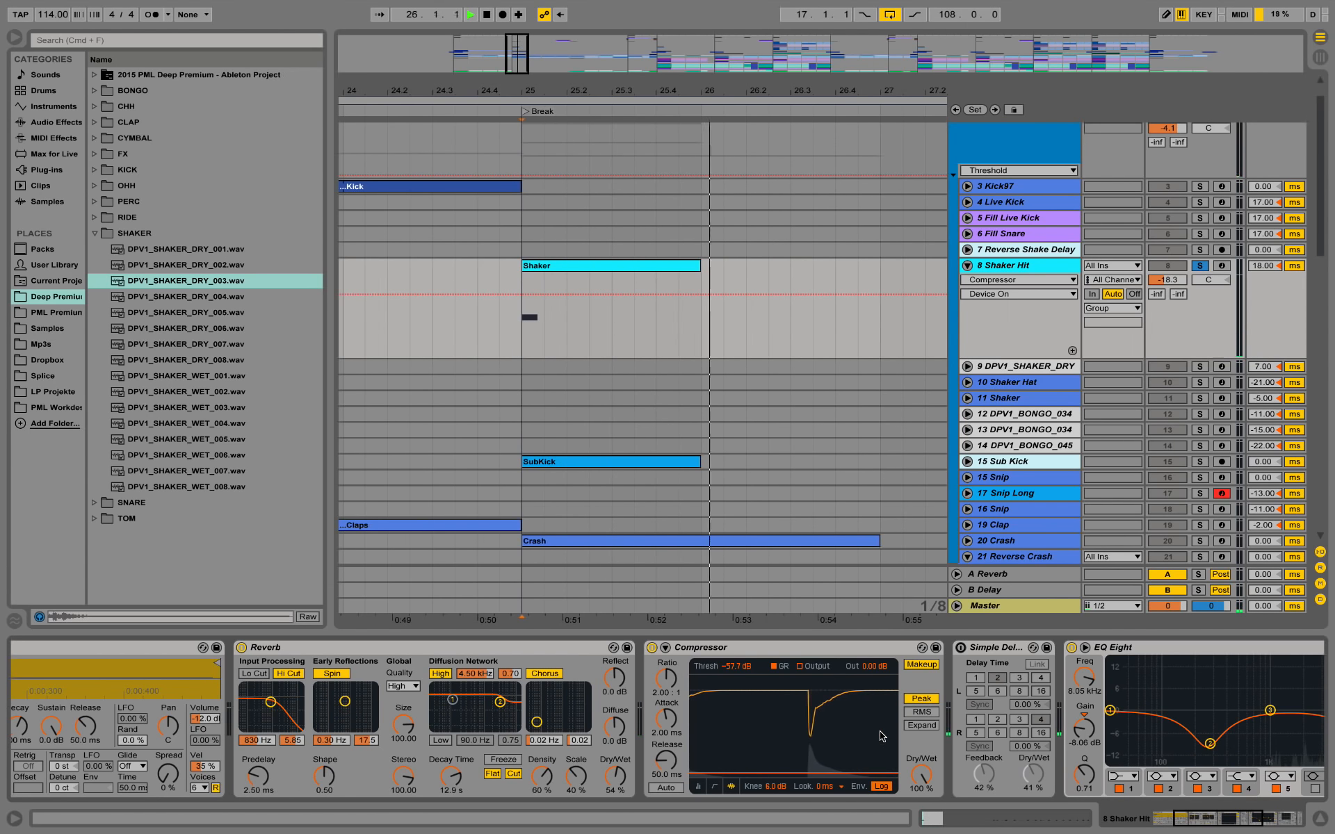
{"action": "key", "text": "space"}
{"action": "left_click", "coordinate": [1245, 828]}
{"action": "mouse_move", "coordinate": [1245, 828]}
{"action": "left_mouse_down"}
{"action": "mouse_move", "coordinate": [1257, 827]}
{"action": "mouse_move", "coordinate": [1236, 826]}
{"action": "left_mouse_up"}
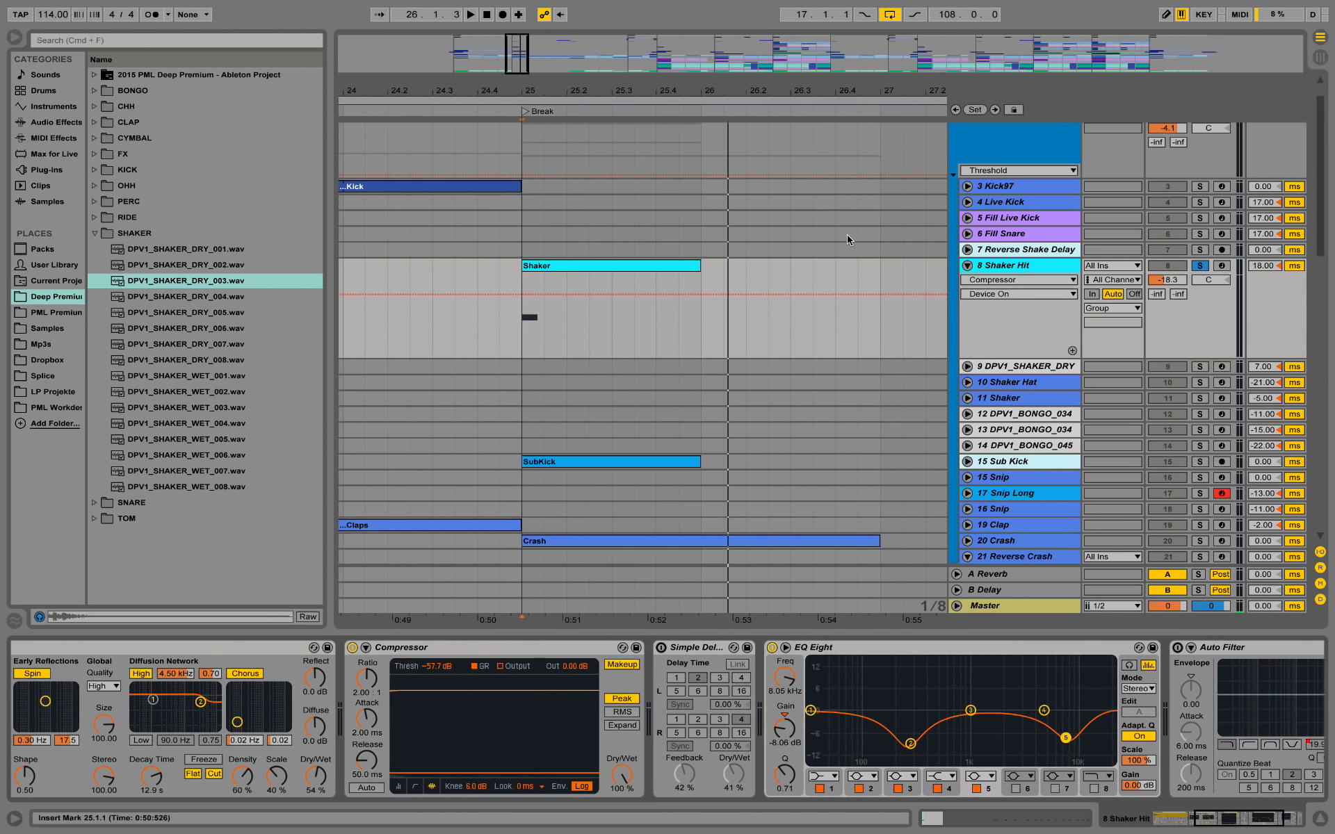
Solo and unfold the Sub Kick track, and play its clip from the start of the Break
{"action": "key", "text": "minus"}
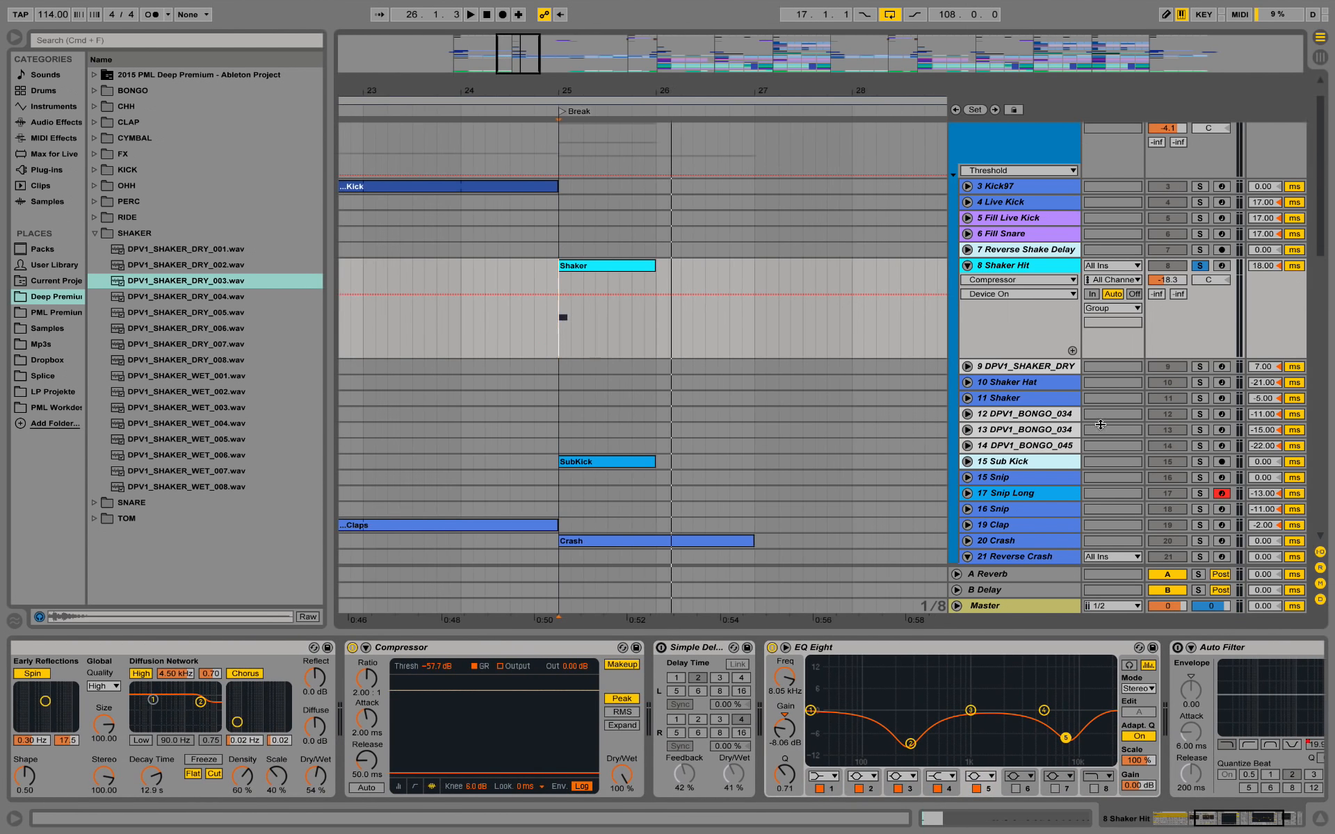
{"action": "left_click", "coordinate": [1201, 461]}
{"action": "left_click", "coordinate": [1072, 463]}
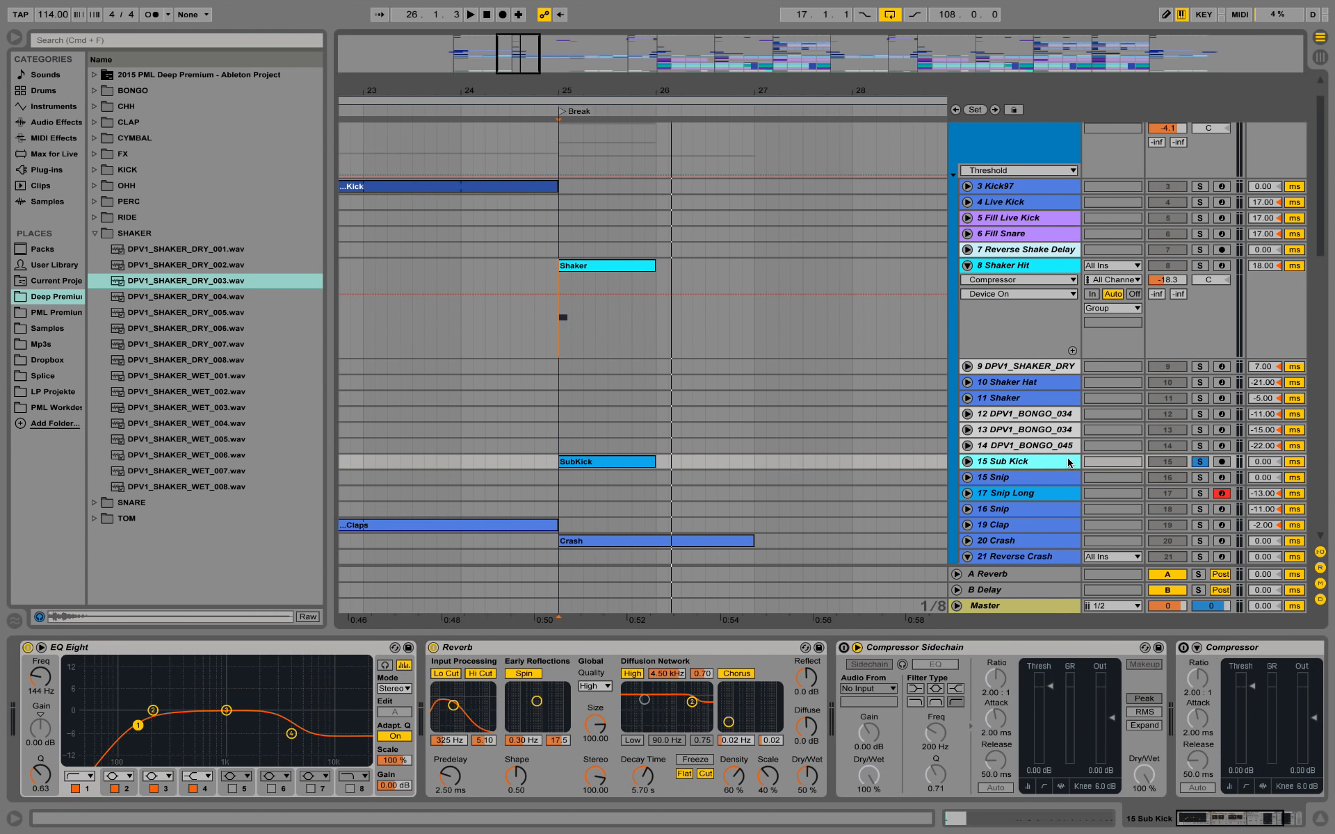
{"action": "key", "text": "space"}
{"action": "left_click", "coordinate": [967, 461]}
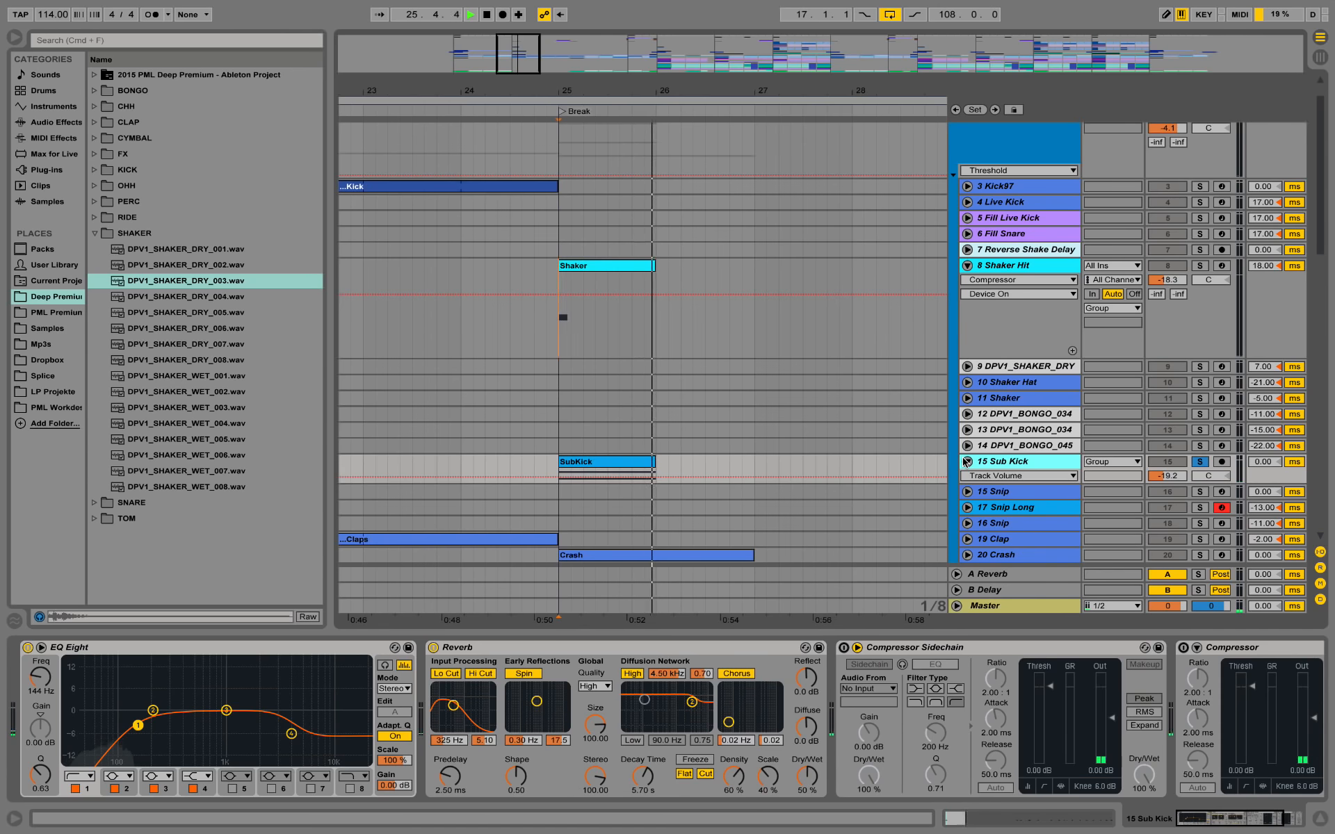
{"action": "key", "text": "space"}
{"action": "key", "text": "space"}
{"action": "key", "text": "space"}
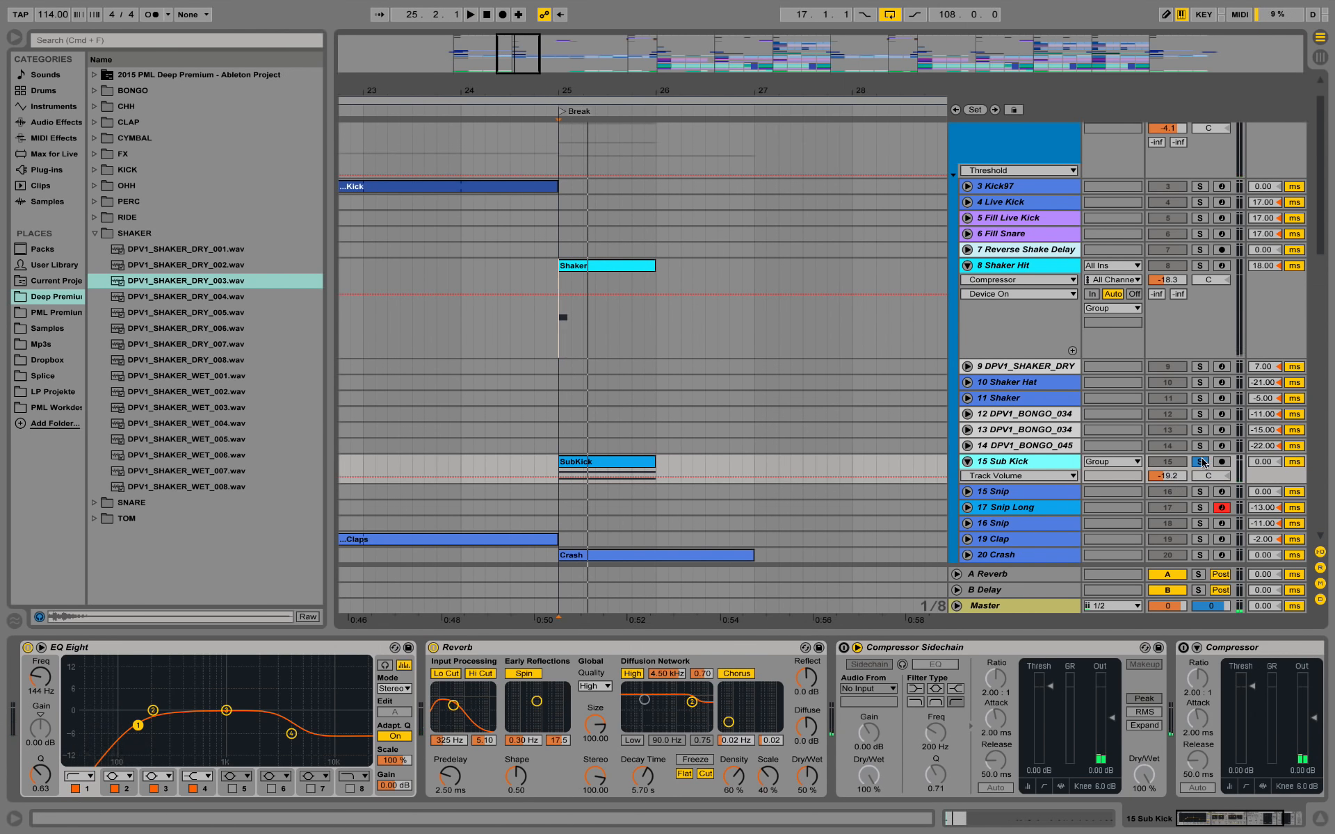
Unsolo the Sub Kick track and play the start of the Break with all tracks
{"action": "left_click", "coordinate": [1201, 462]}
{"action": "key", "text": "space"}
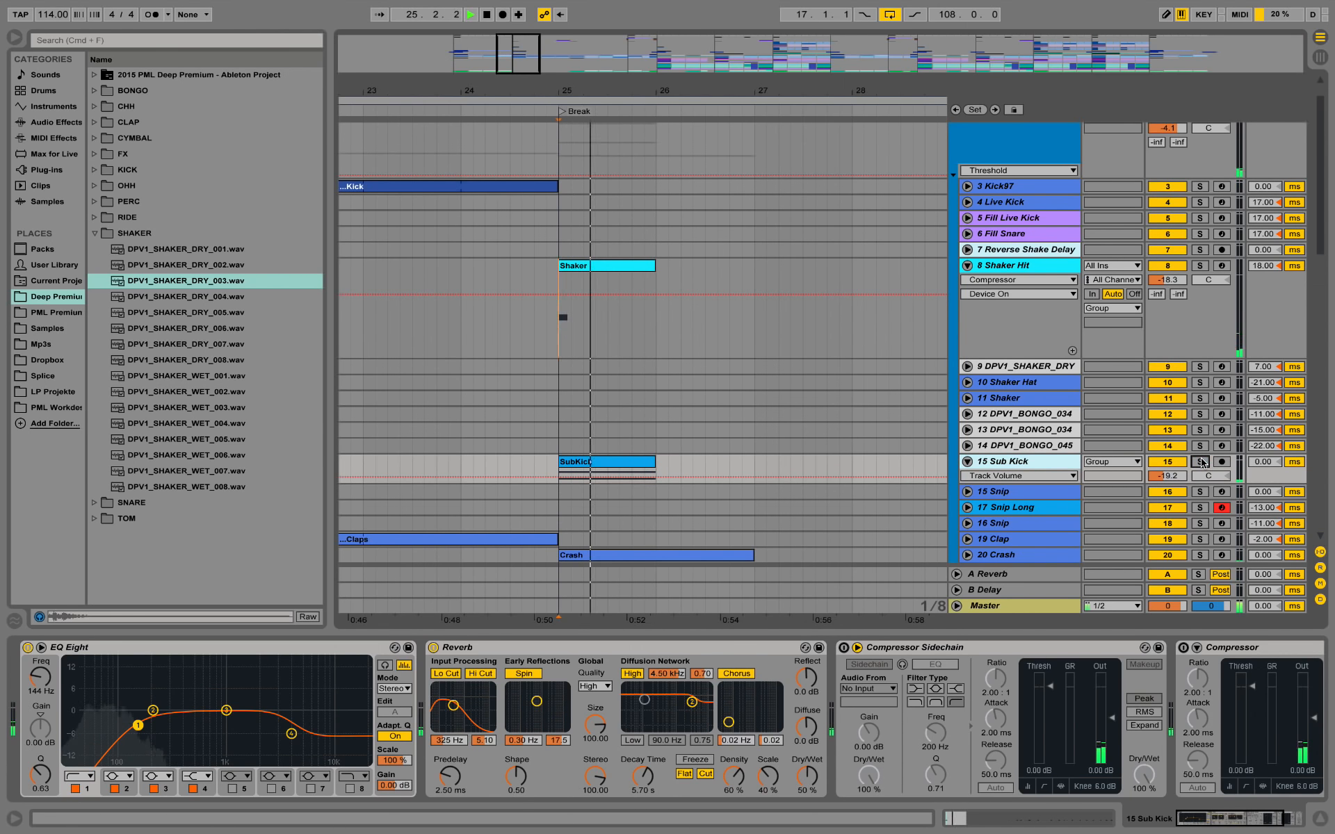
{"action": "left_click_drag", "start_coordinate": [636, 95], "coordinate": [658, 100]}
{"action": "key", "text": "space"}
Unfold and solo the Reverse Shake Delay track, and play its Reverse clip from bar 32
{"action": "left_click_drag", "start_coordinate": [830, 90], "coordinate": [704, 92]}
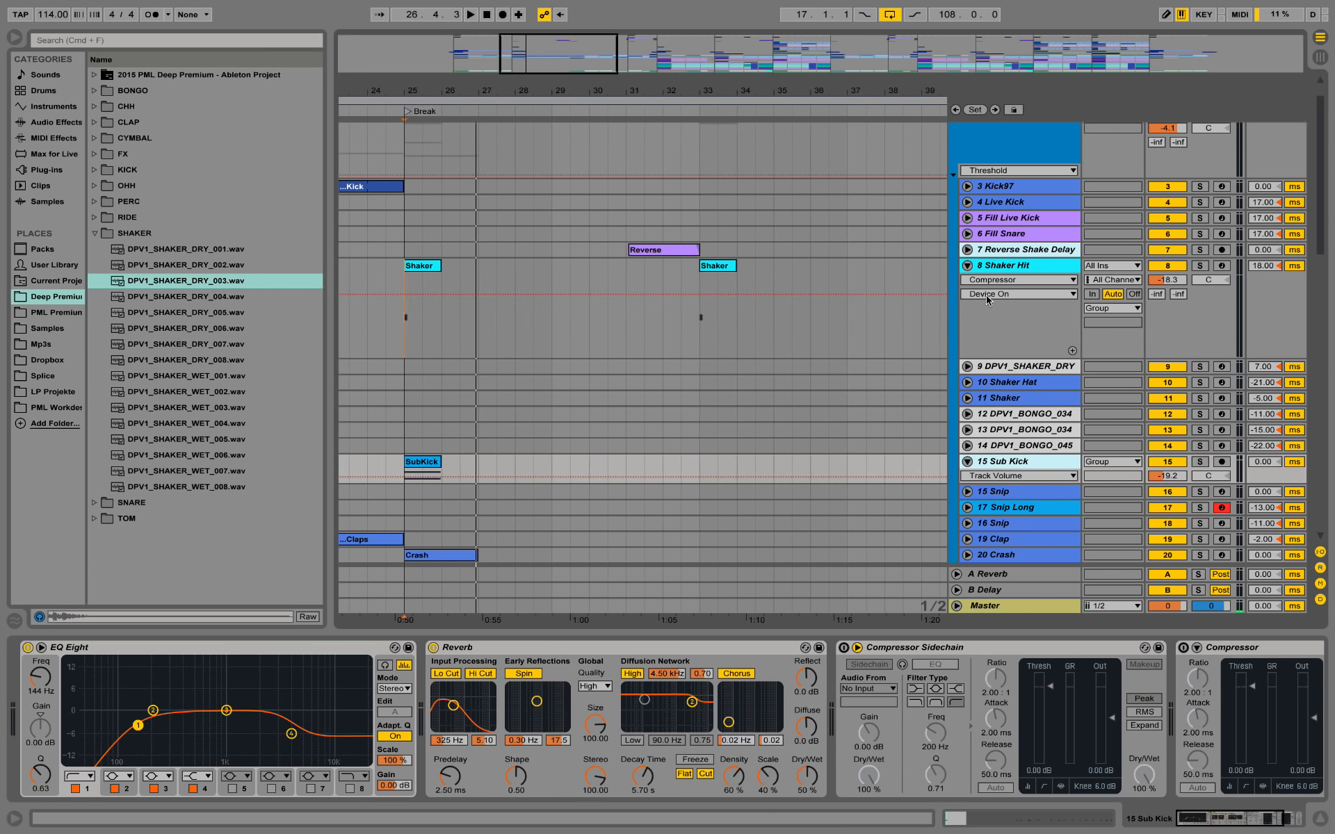
{"action": "left_click", "coordinate": [967, 250]}
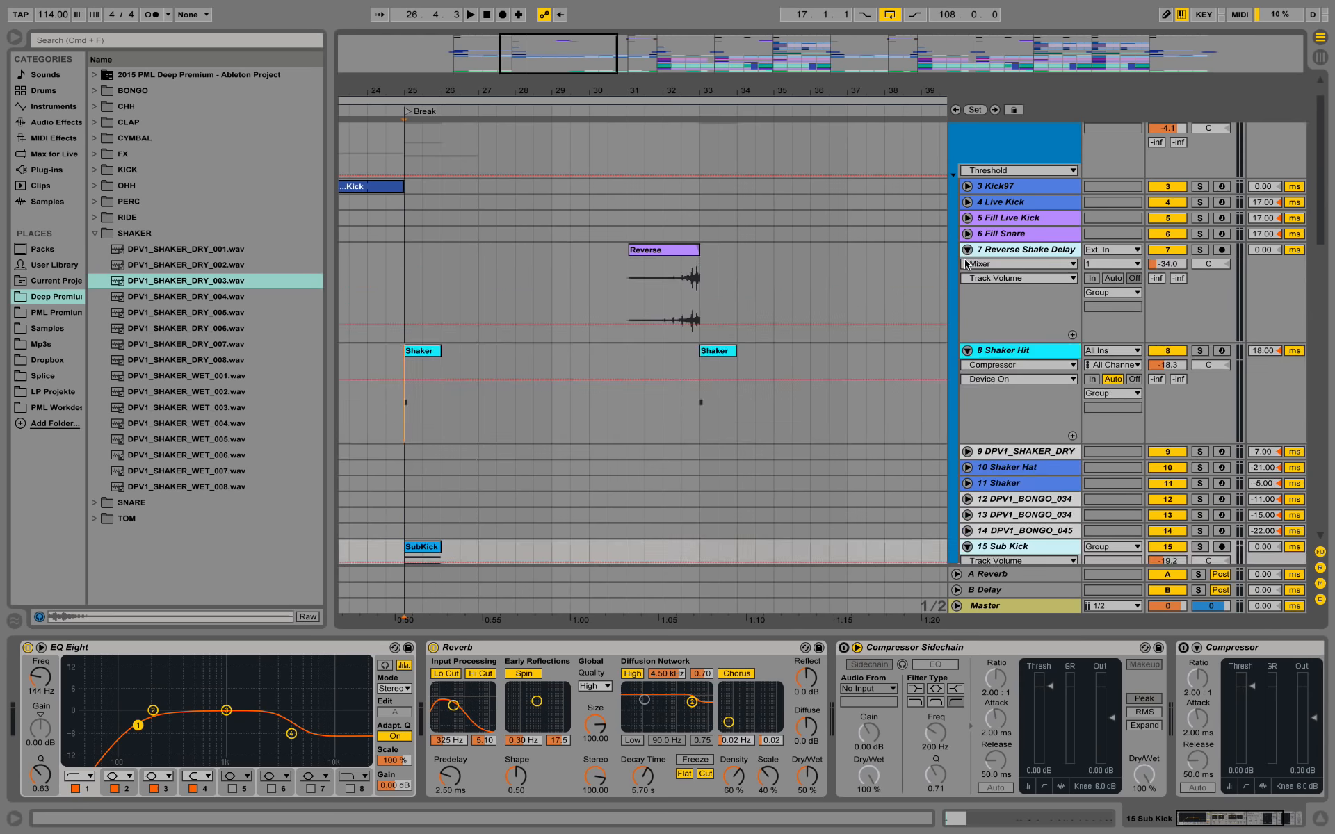
{"action": "left_click", "coordinate": [675, 284]}
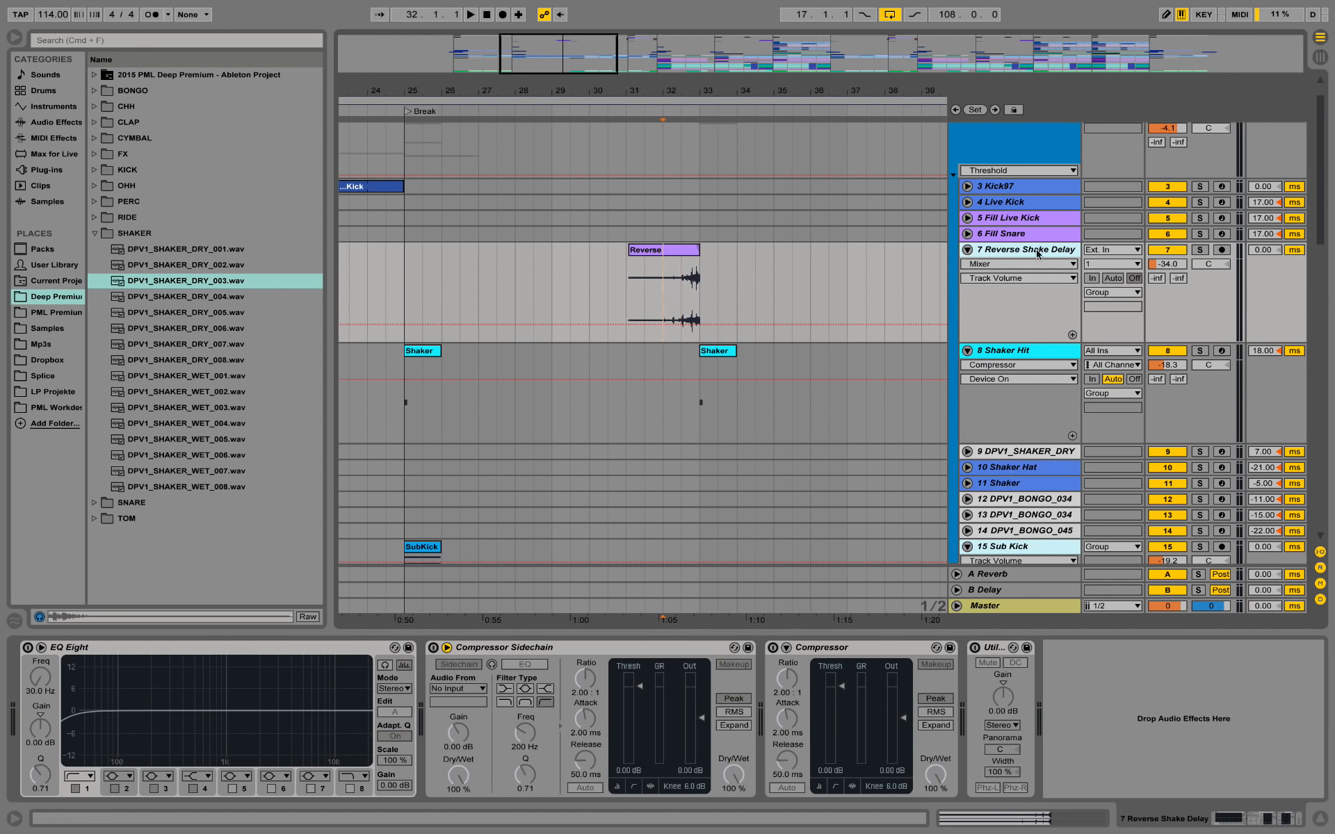
{"action": "left_click", "coordinate": [1199, 250]}
{"action": "key", "text": "space"}
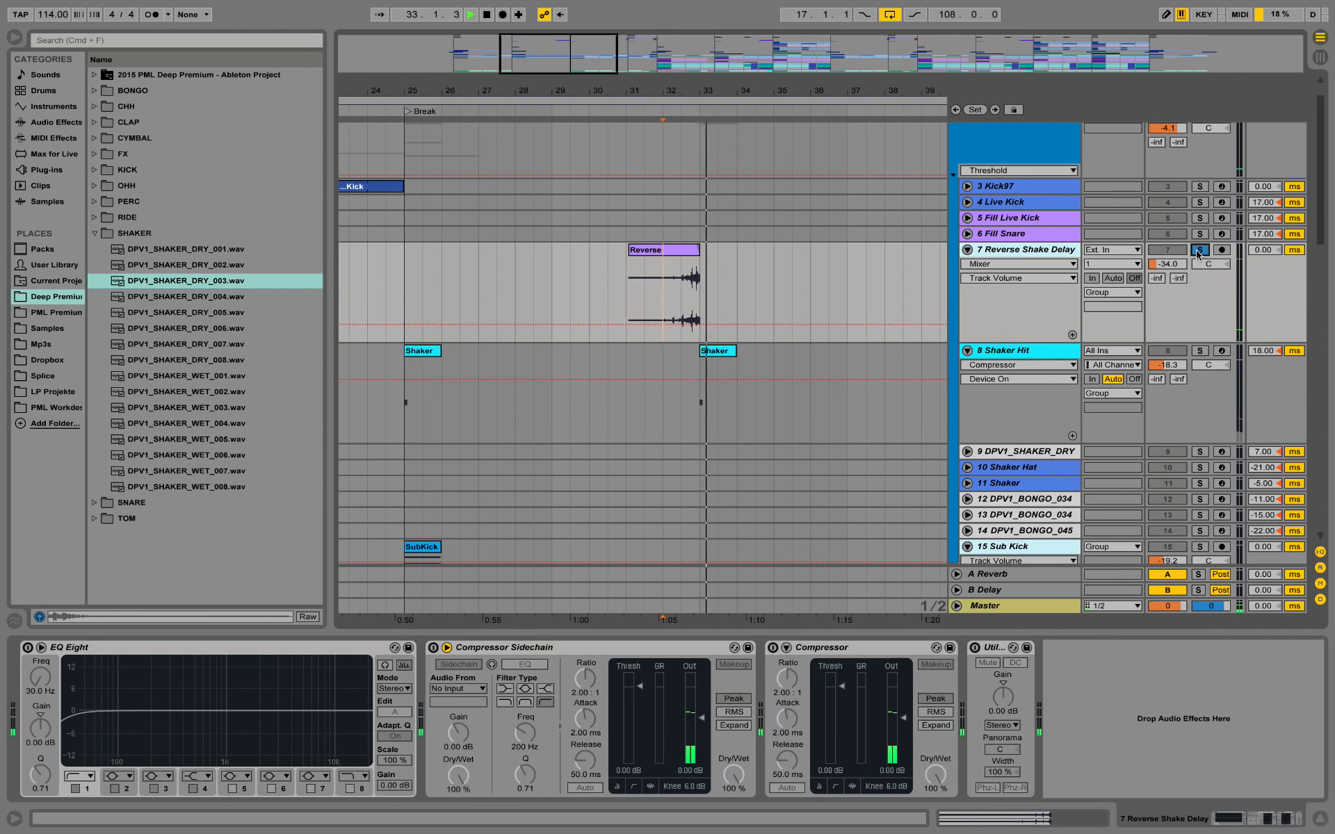
Replay the Reverse clip from bar 32, unsolo its track to hear it with the full mix, and stop playback
{"action": "key", "text": "space"}
{"action": "key", "text": "space"}
{"action": "left_click", "coordinate": [1198, 249]}
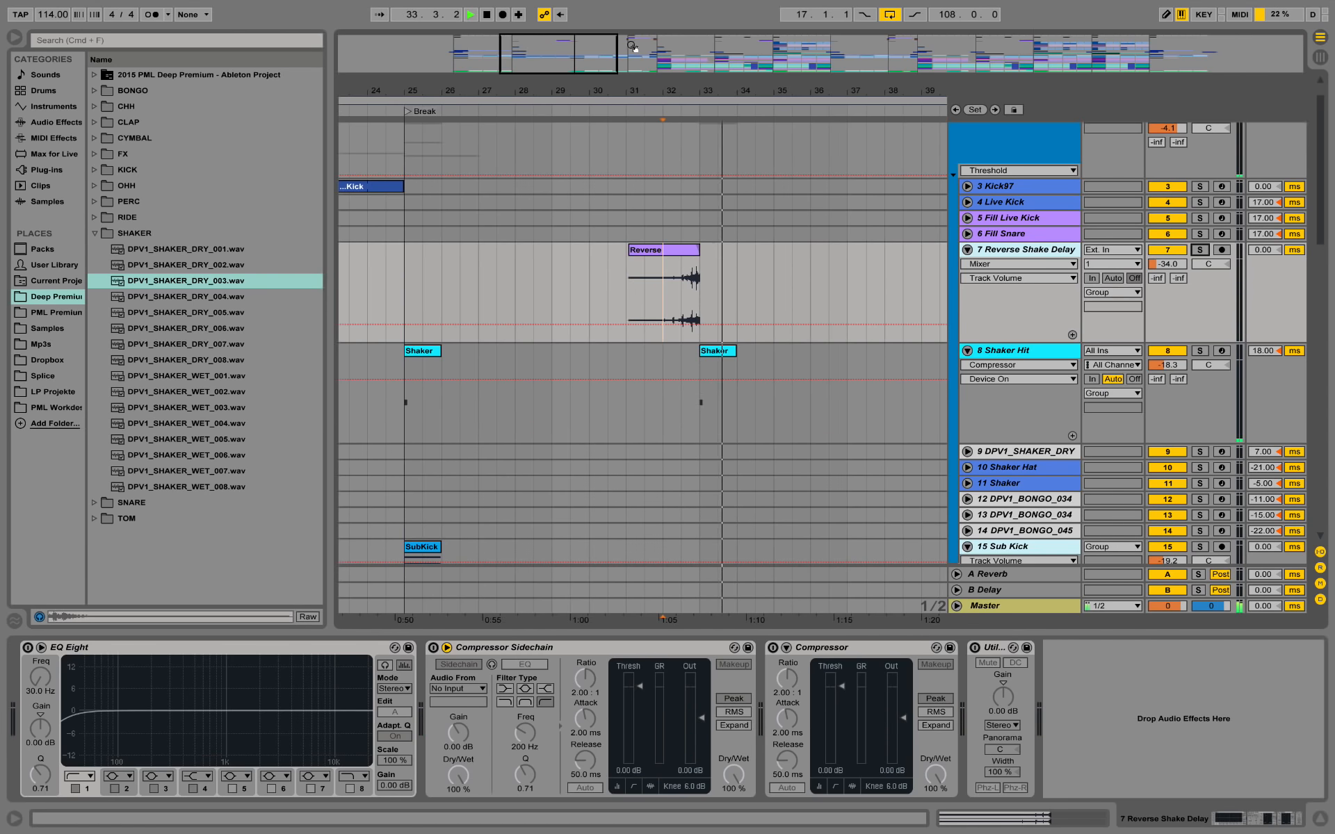
{"action": "key", "text": "minus"}
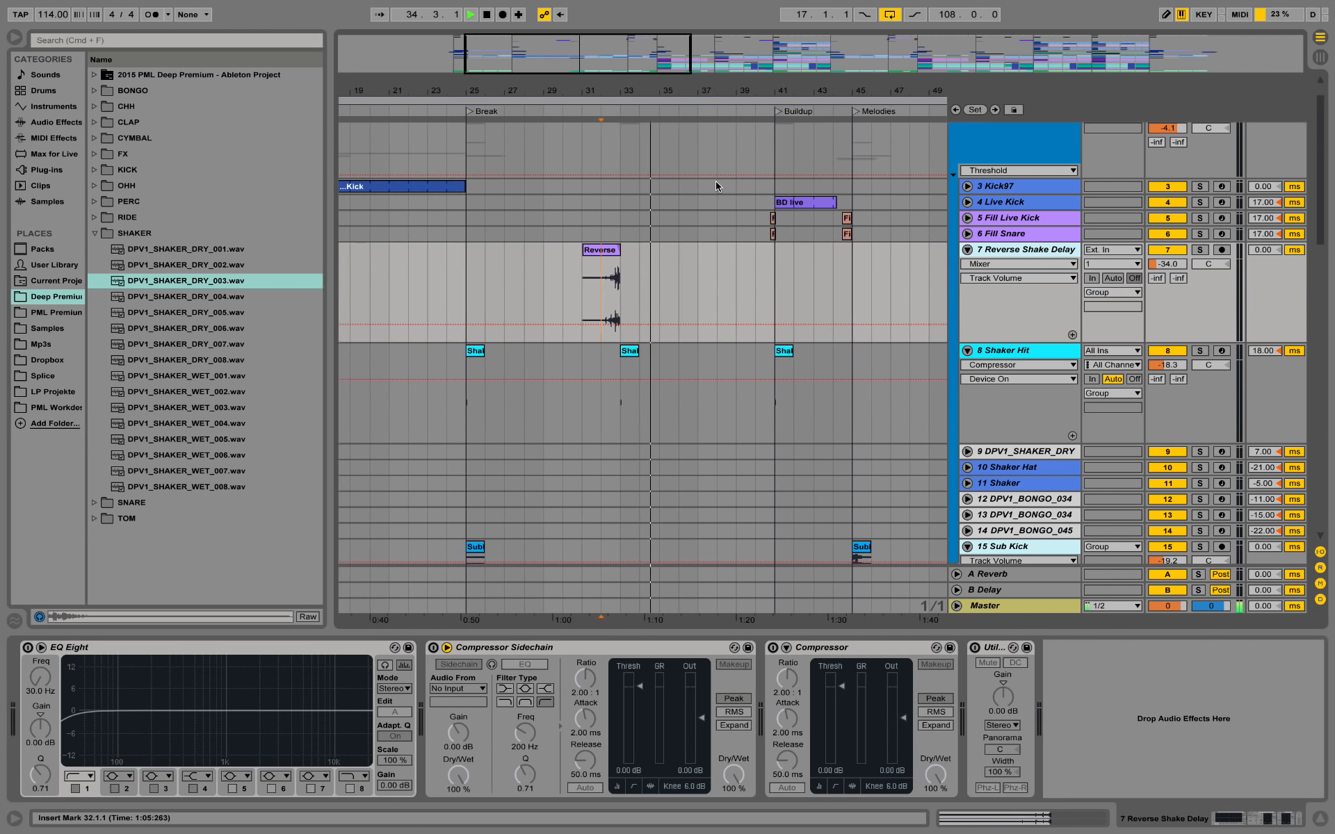
{"action": "scroll", "coordinate": [776, 269], "scroll_direction": "down", "scroll_amount": 2}
{"action": "scroll", "coordinate": [775, 270], "scroll_direction": "up", "scroll_amount": 3}
{"action": "key", "text": "space"}
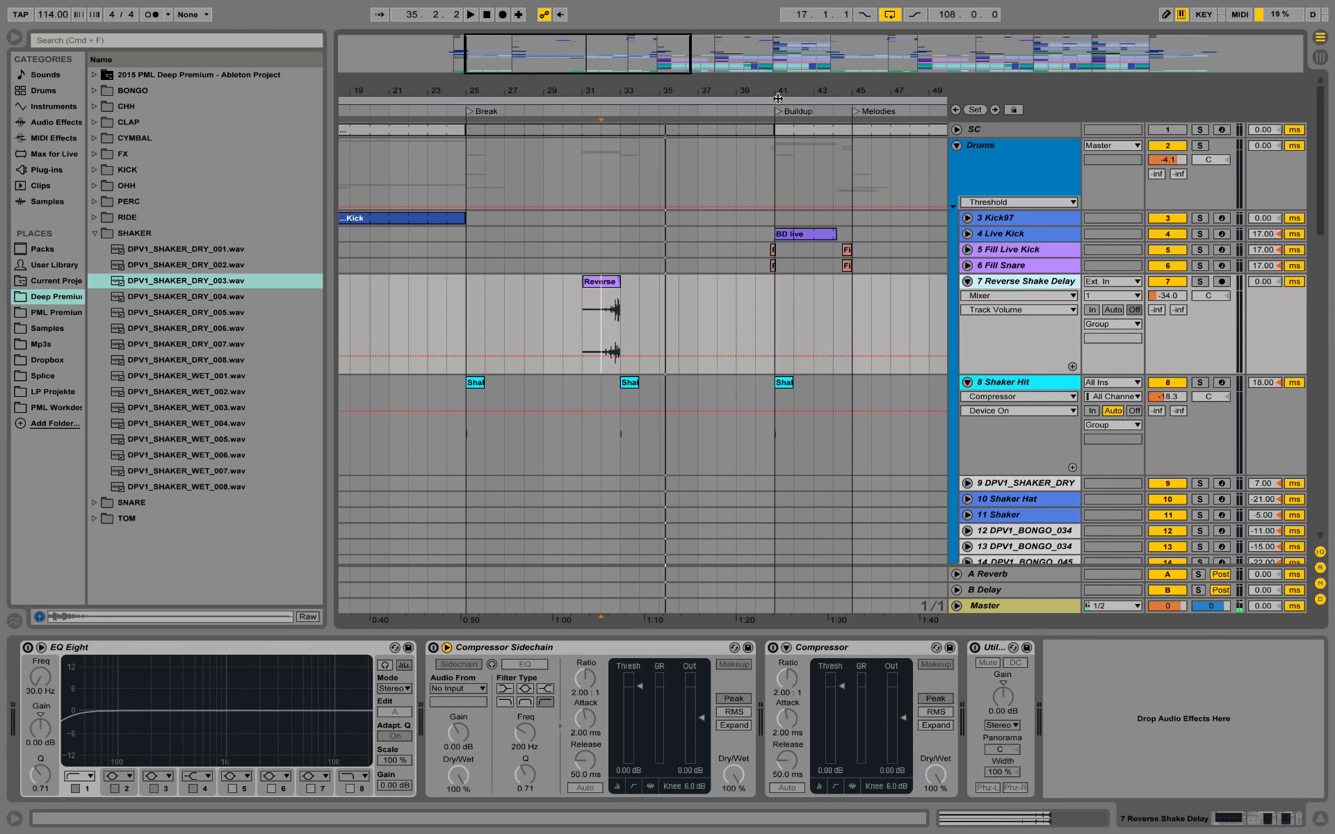
Unfold the Fill Snare and Fill Live Kick tracks, and play their fills from 44.3 into the Melodies section
{"action": "key", "text": "plus"}
{"action": "key", "text": "plus"}
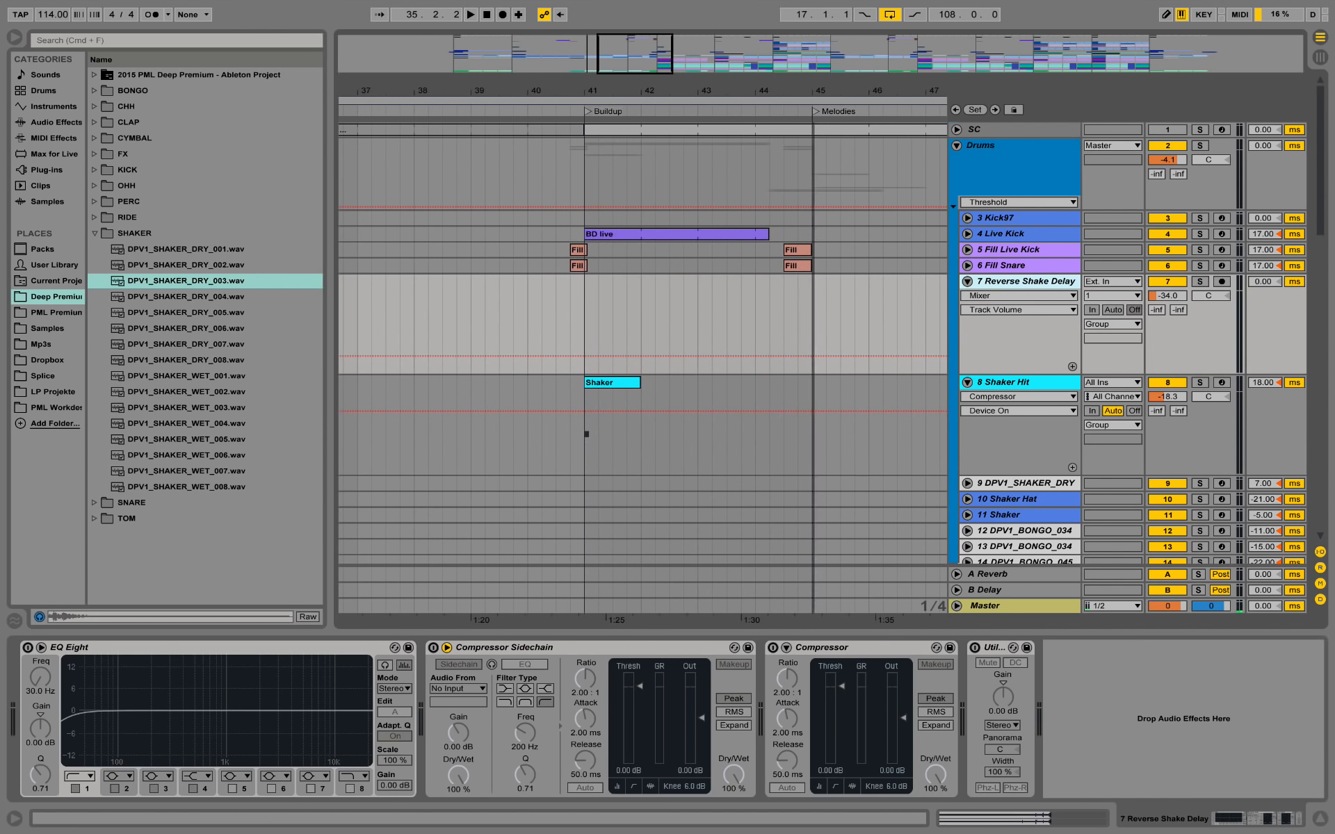
{"action": "key", "text": "plus"}
{"action": "key", "text": "plus"}
{"action": "key", "text": "plus"}
{"action": "key", "text": "plus"}
{"action": "left_click", "coordinate": [967, 265]}
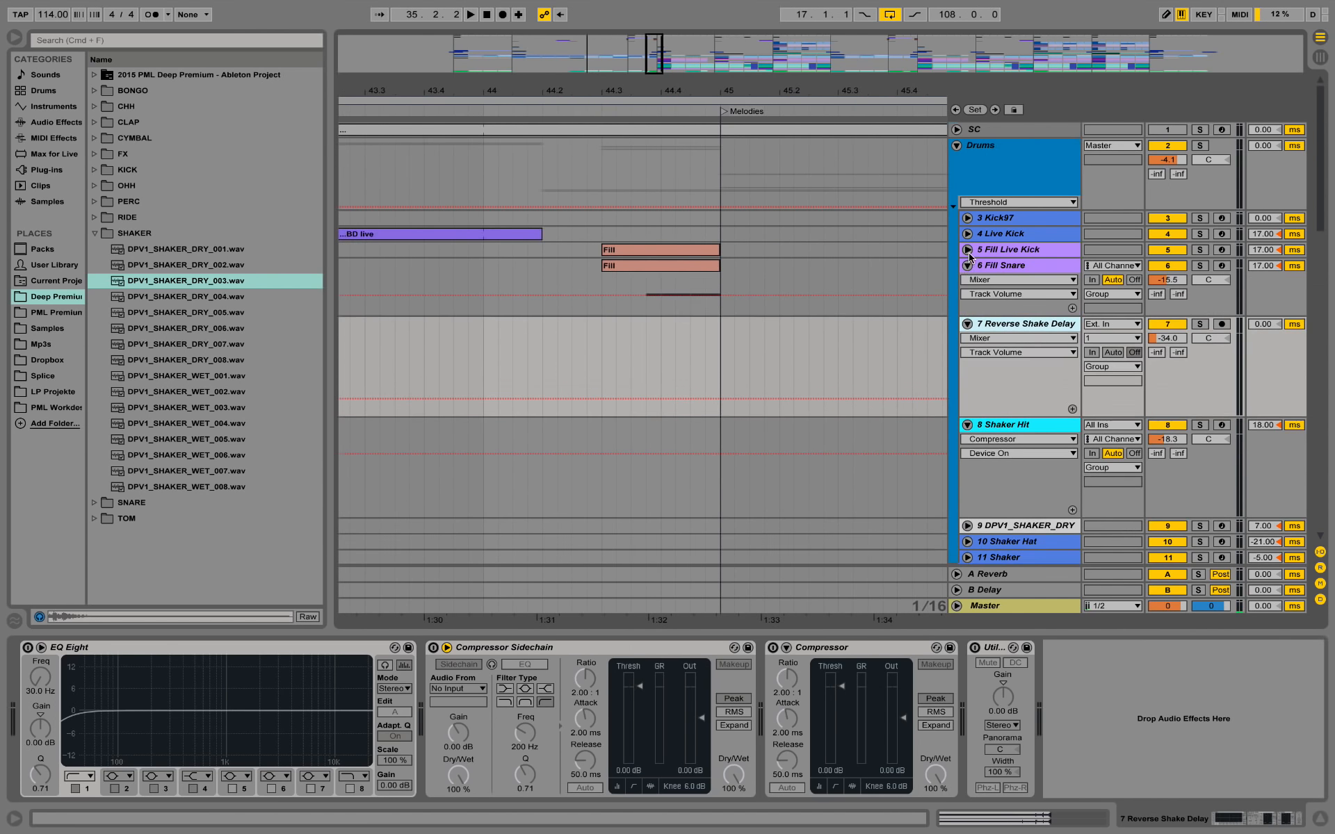
{"action": "left_click", "coordinate": [967, 251]}
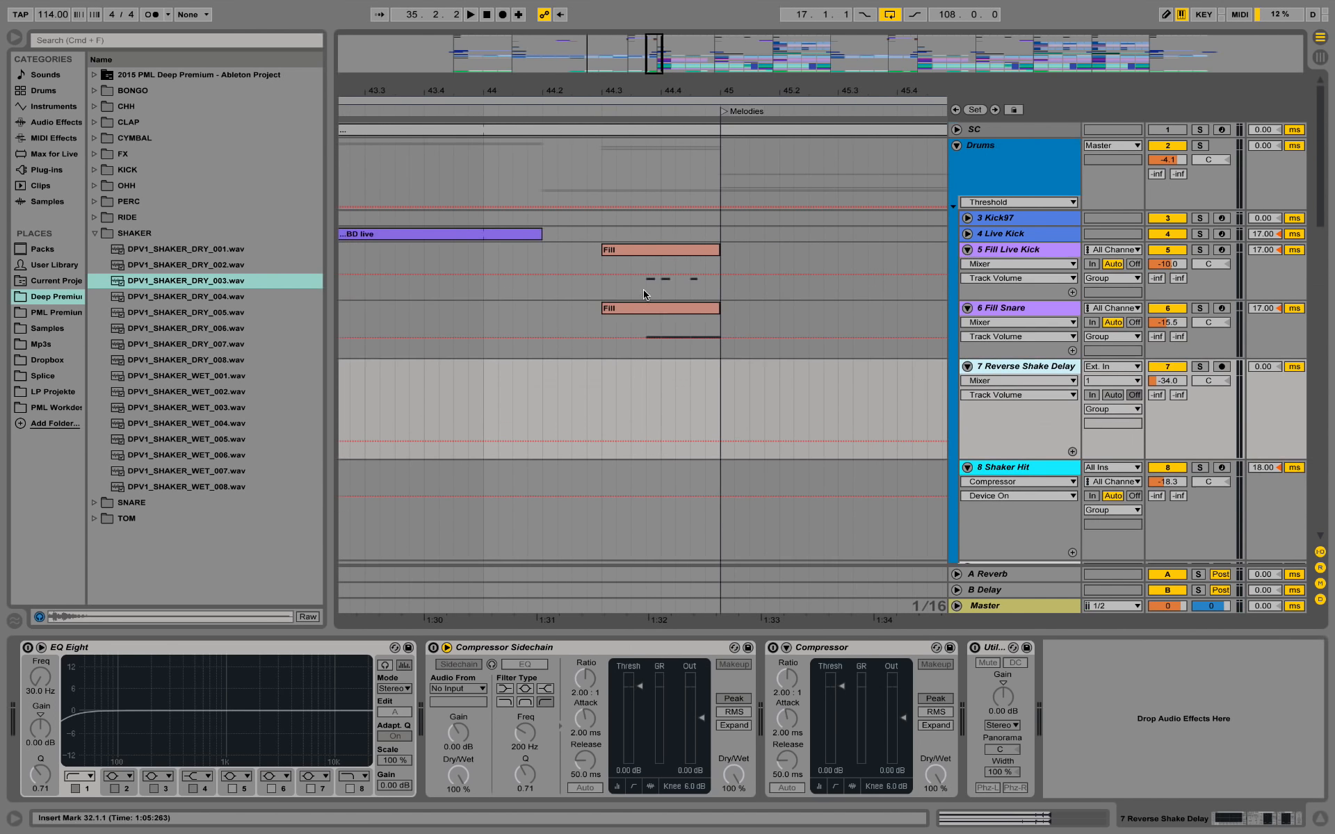
{"action": "left_click", "coordinate": [603, 261]}
{"action": "key", "text": "space"}
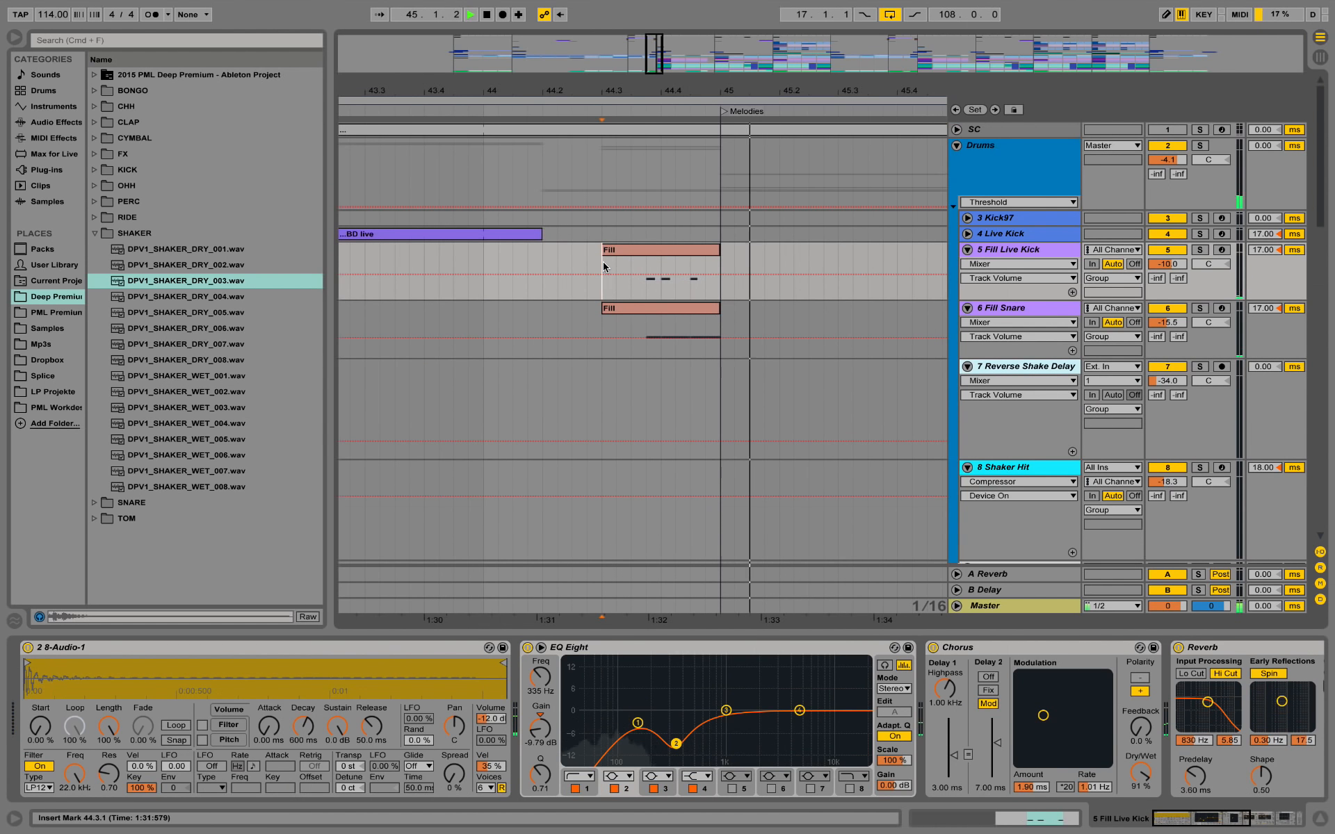
{"action": "key", "text": "space"}
Solo the Fill Live Kick track, play the fill from its first note, and examine its EQ Eight, Chorus and Reverb
{"action": "left_click", "coordinate": [1198, 250]}
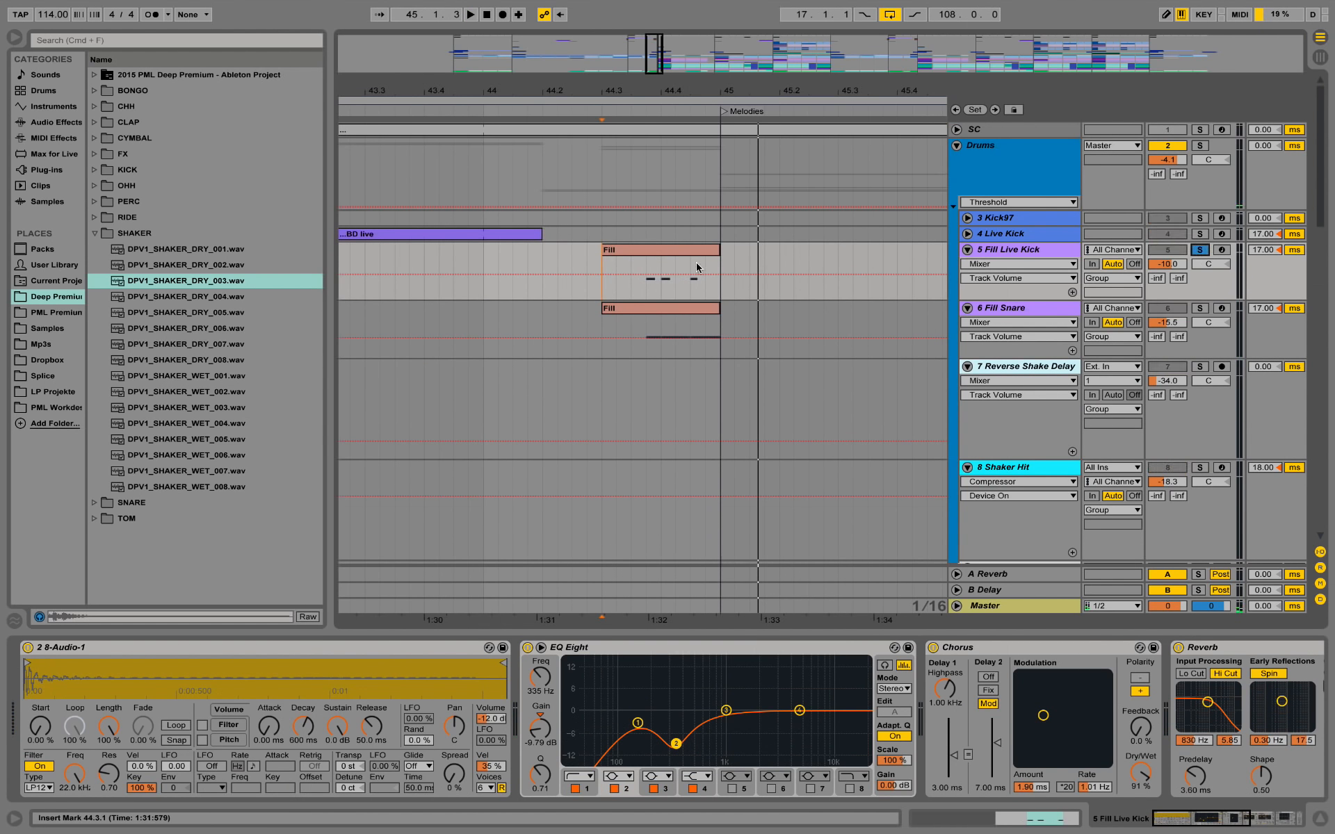
{"action": "left_click", "coordinate": [640, 268]}
{"action": "key", "text": "space"}
{"action": "key", "text": "space"}
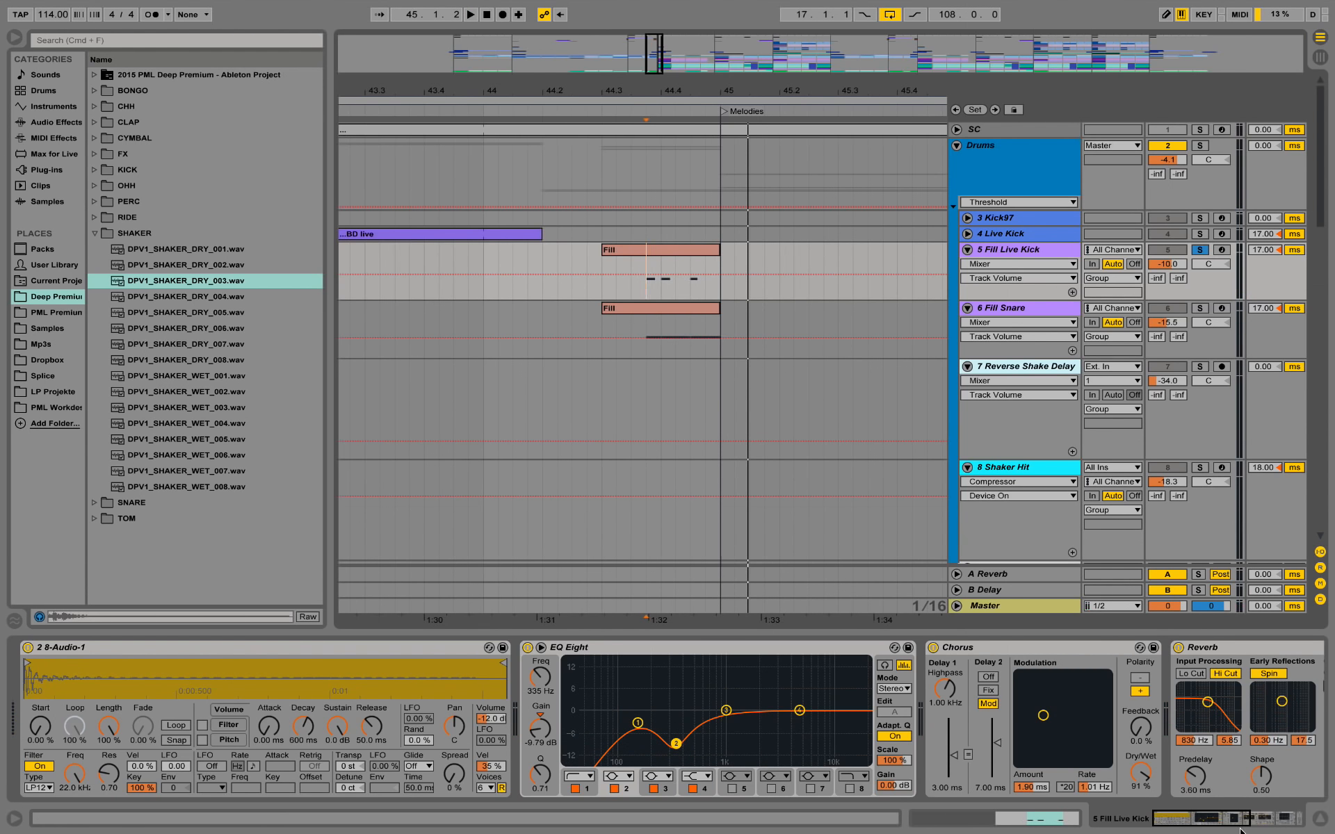
{"action": "left_click_drag", "start_coordinate": [1234, 825], "coordinate": [1260, 818]}
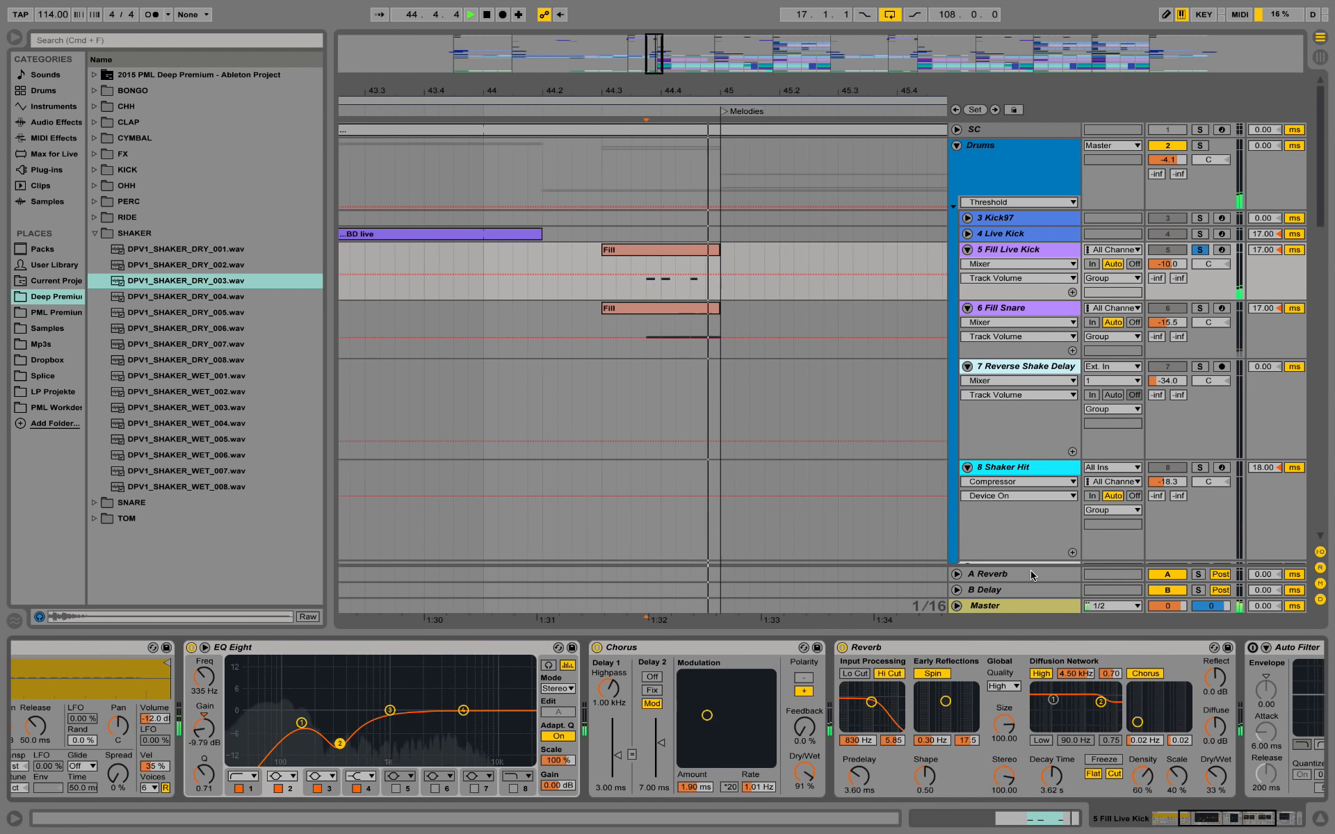
{"action": "key", "text": "space"}
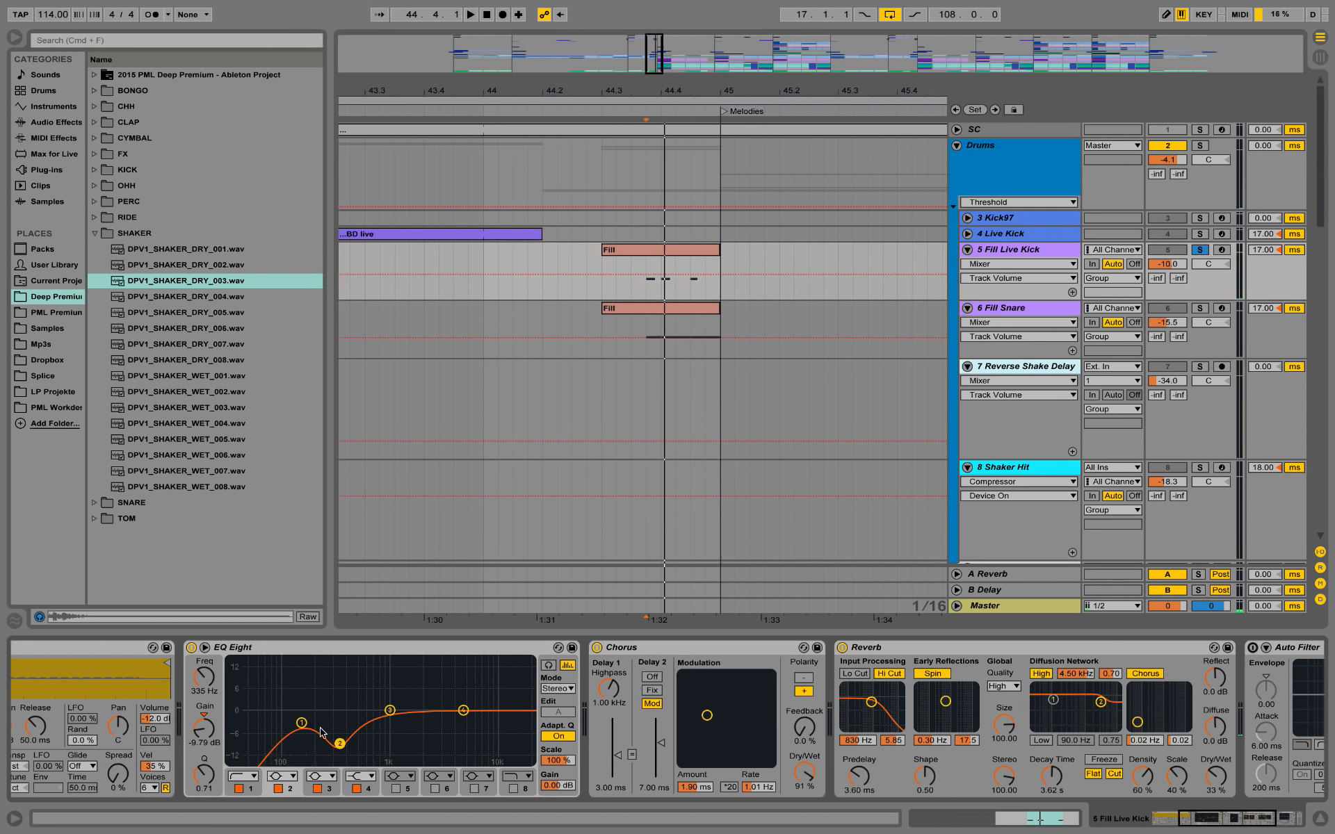
Solo the Fill Snare track, play its fill before the Melodies section, and toggle its EQ Eight to compare the sound
{"action": "left_click", "coordinate": [1056, 307]}
{"action": "left_click", "coordinate": [1200, 308]}
{"action": "key", "text": "space"}
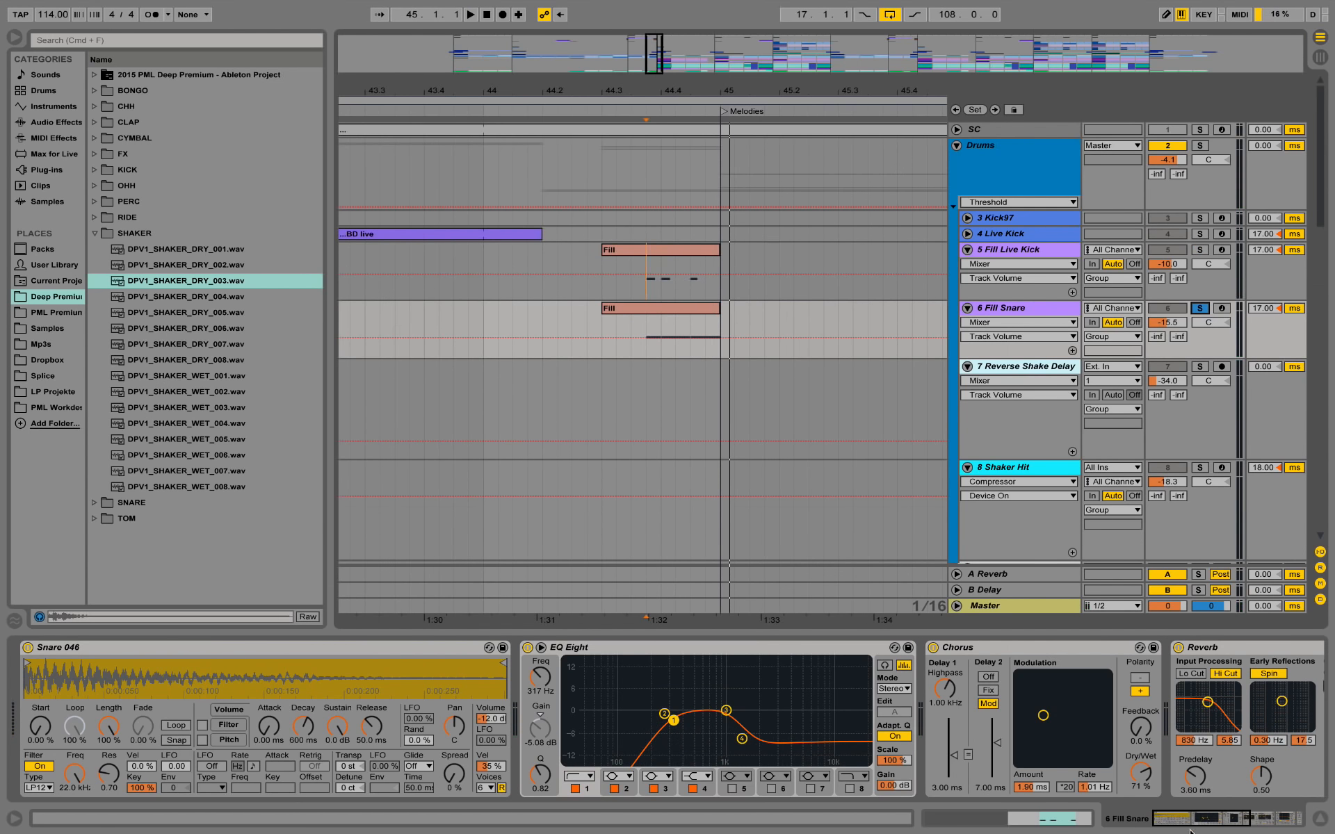
{"action": "scroll", "coordinate": [1048, 784], "scroll_direction": "right", "scroll_amount": 5}
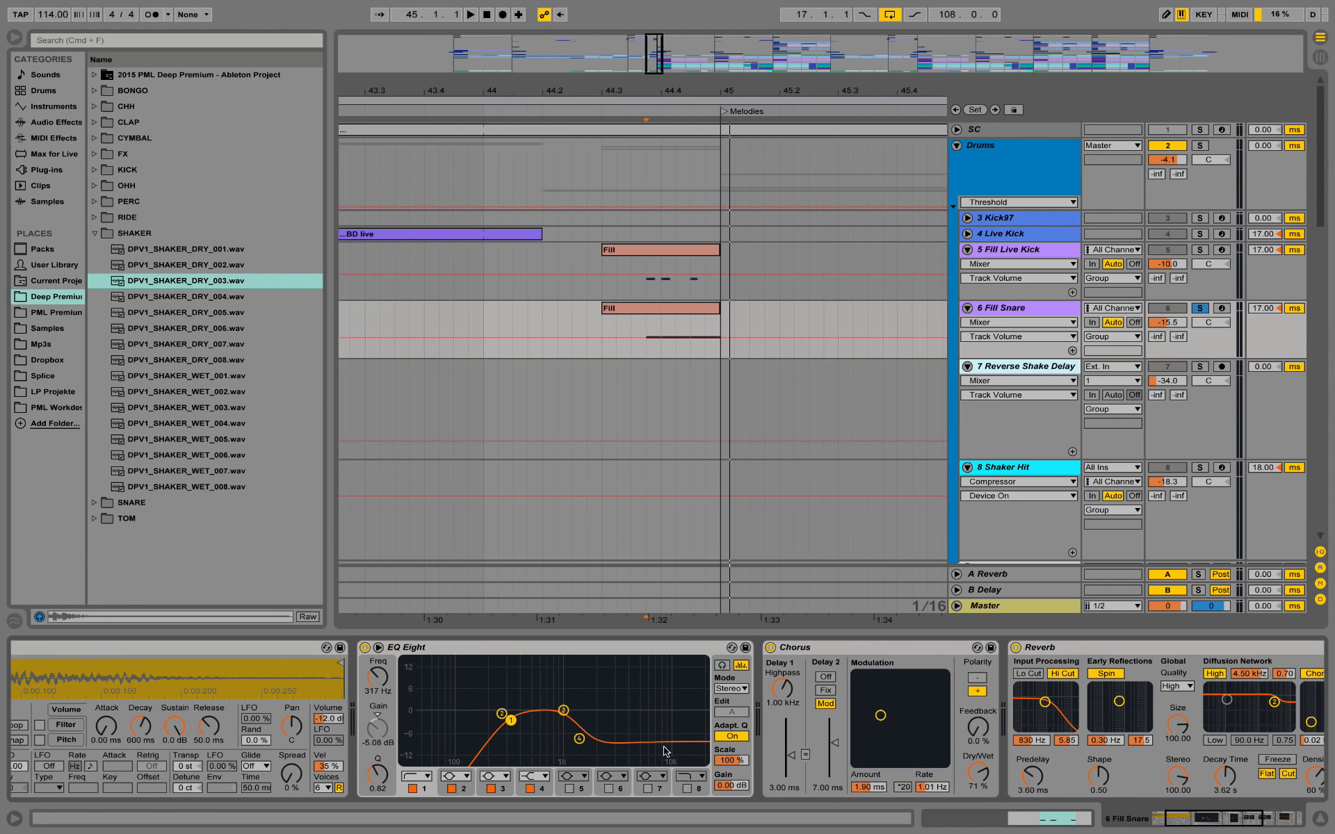
{"action": "left_click", "coordinate": [364, 654]}
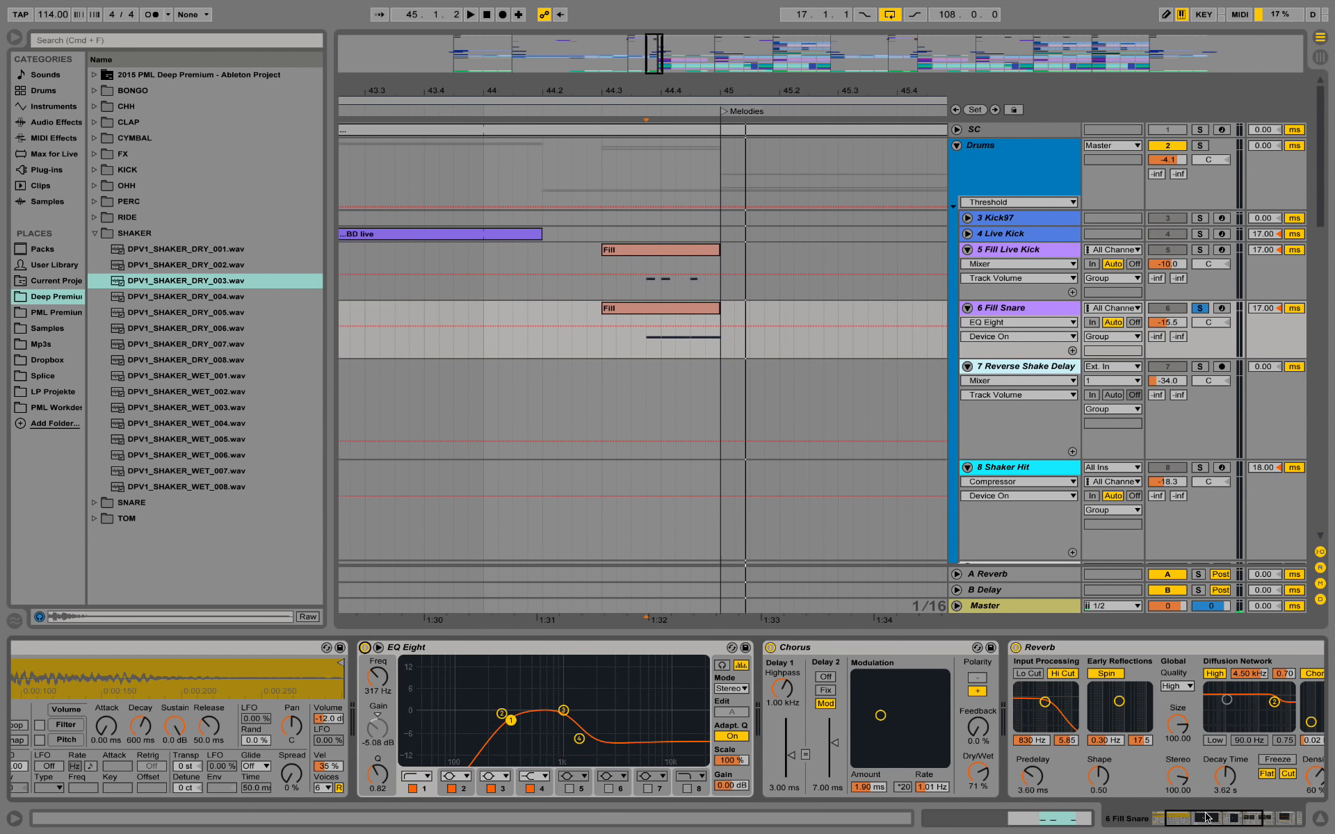
Solo Fill Live Kick together with Fill Snare, play both fills into the Melodies section, and unsolo them to hear the full mix
{"action": "left_click_drag", "start_coordinate": [1208, 819], "coordinate": [1244, 820]}
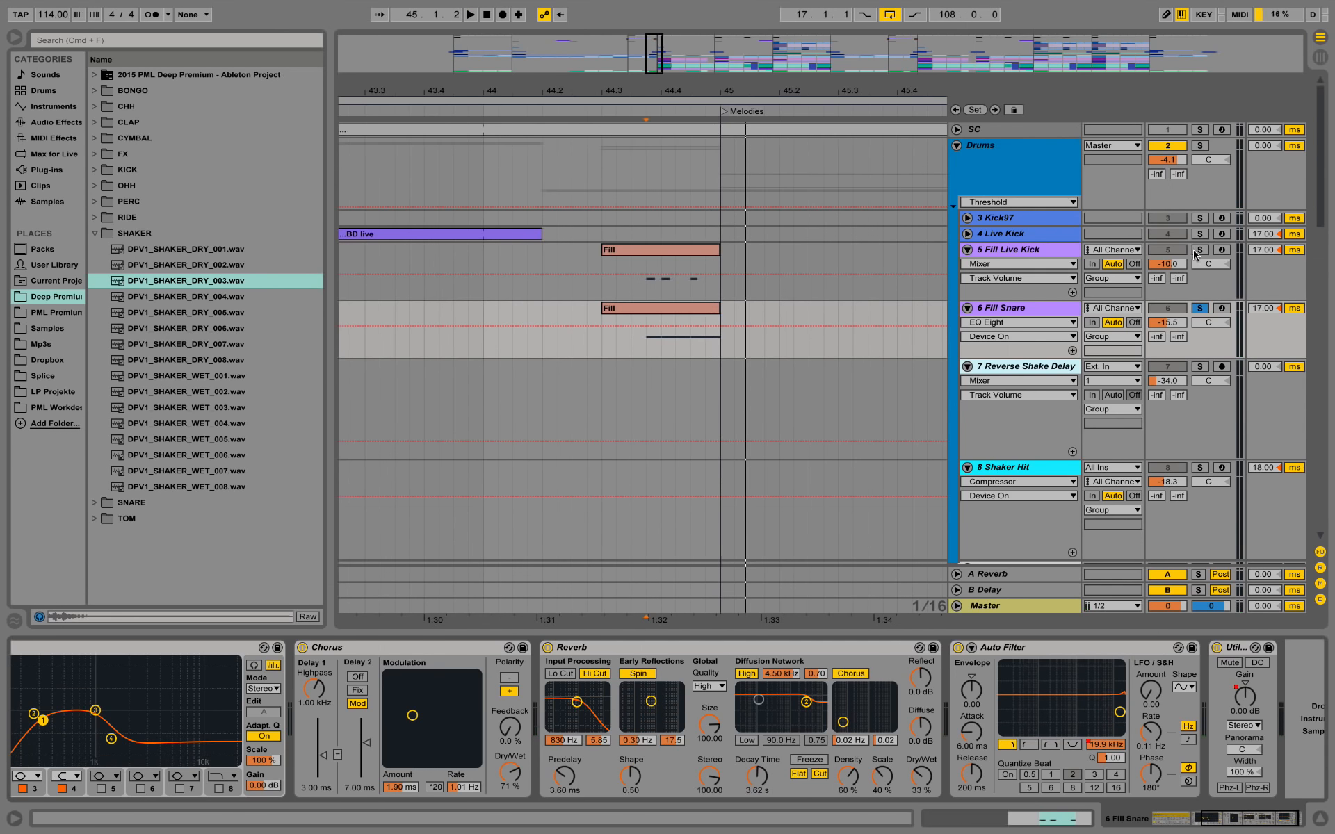
{"action": "left_click", "coordinate": [1200, 250]}
{"action": "key", "text": "space"}
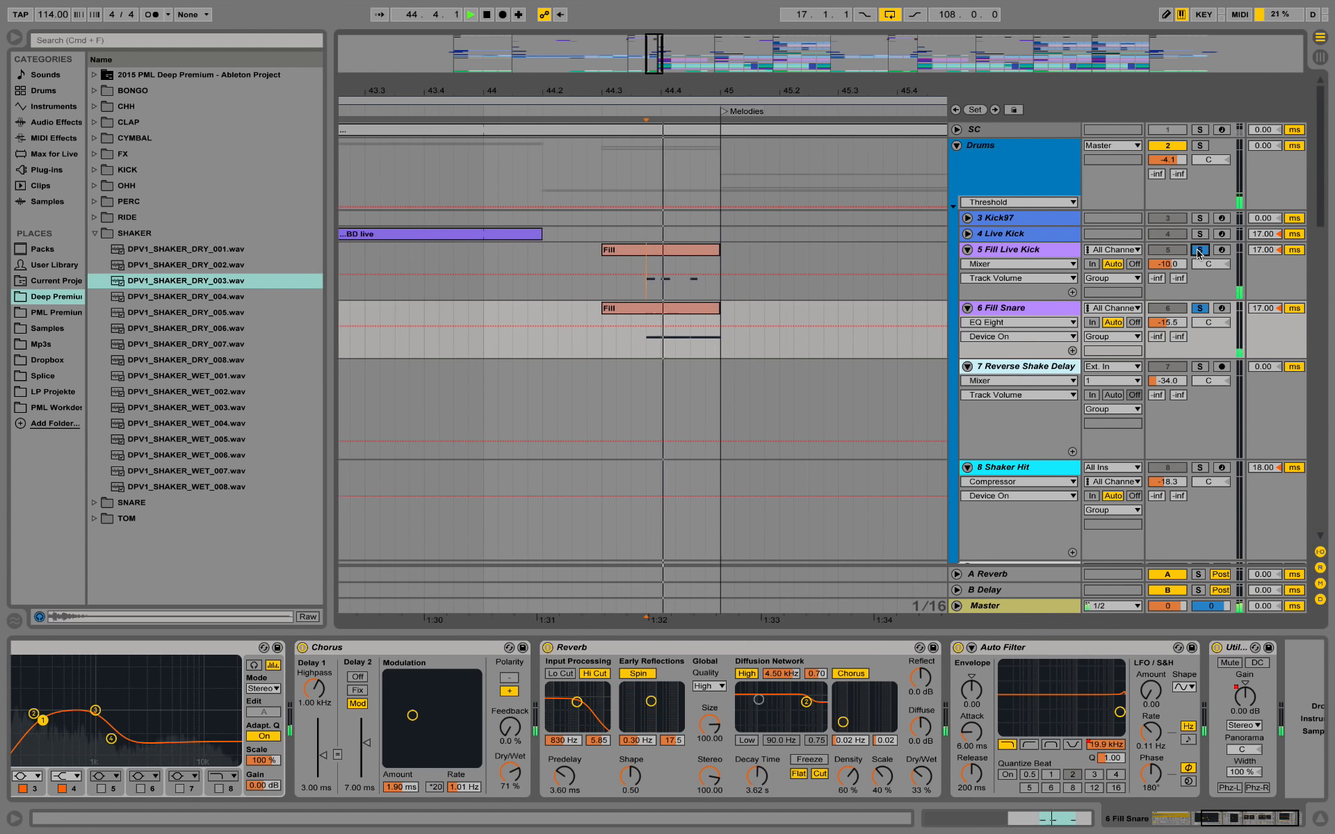
{"action": "left_click", "coordinate": [1198, 252]}
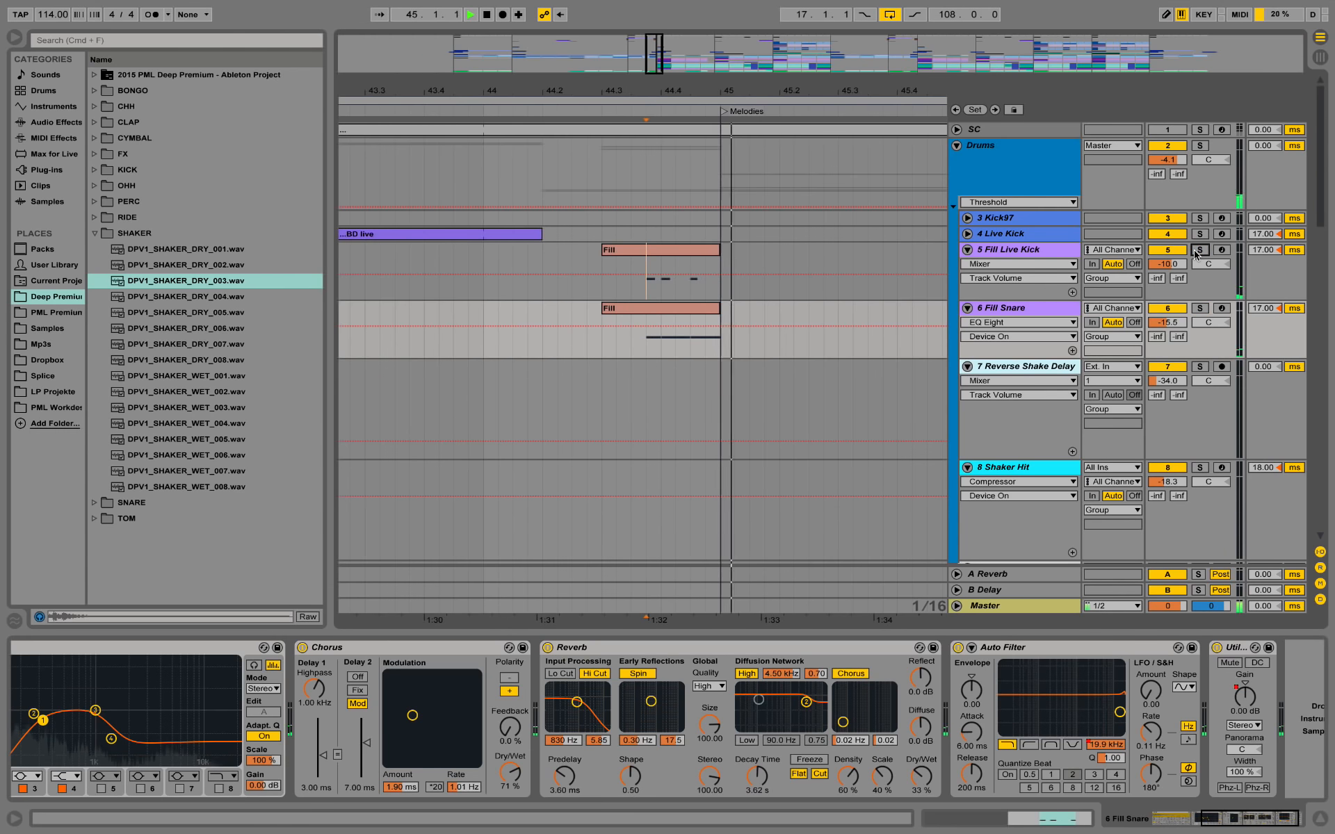
Stop playback and copy the eight bars of Main Part drum clips at bar 61, Kick97 included, to bar 1
{"action": "left_click_drag", "start_coordinate": [749, 93], "coordinate": [526, 69]}
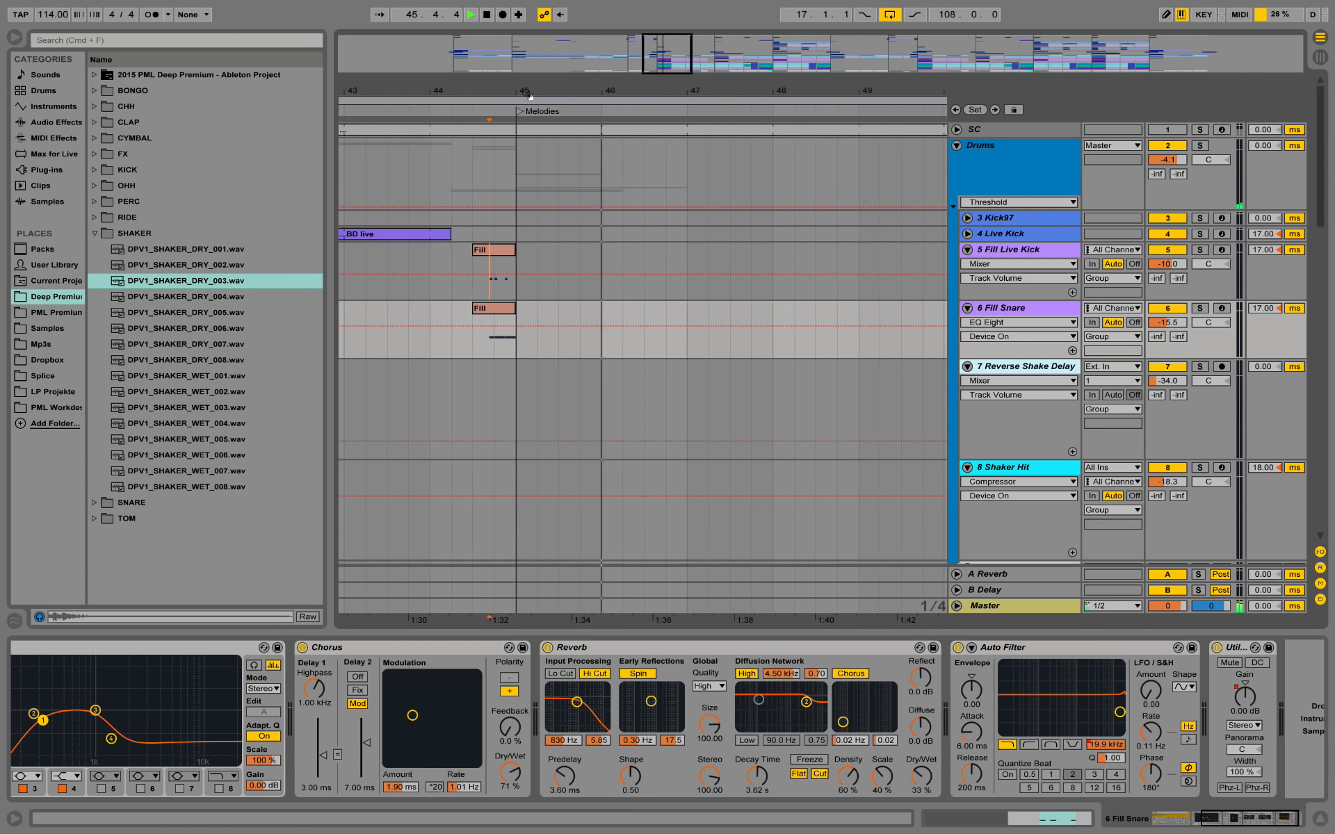
{"action": "left_click_drag", "start_coordinate": [631, 84], "coordinate": [630, 40]}
{"action": "left_click_drag", "start_coordinate": [852, 90], "coordinate": [604, 59]}
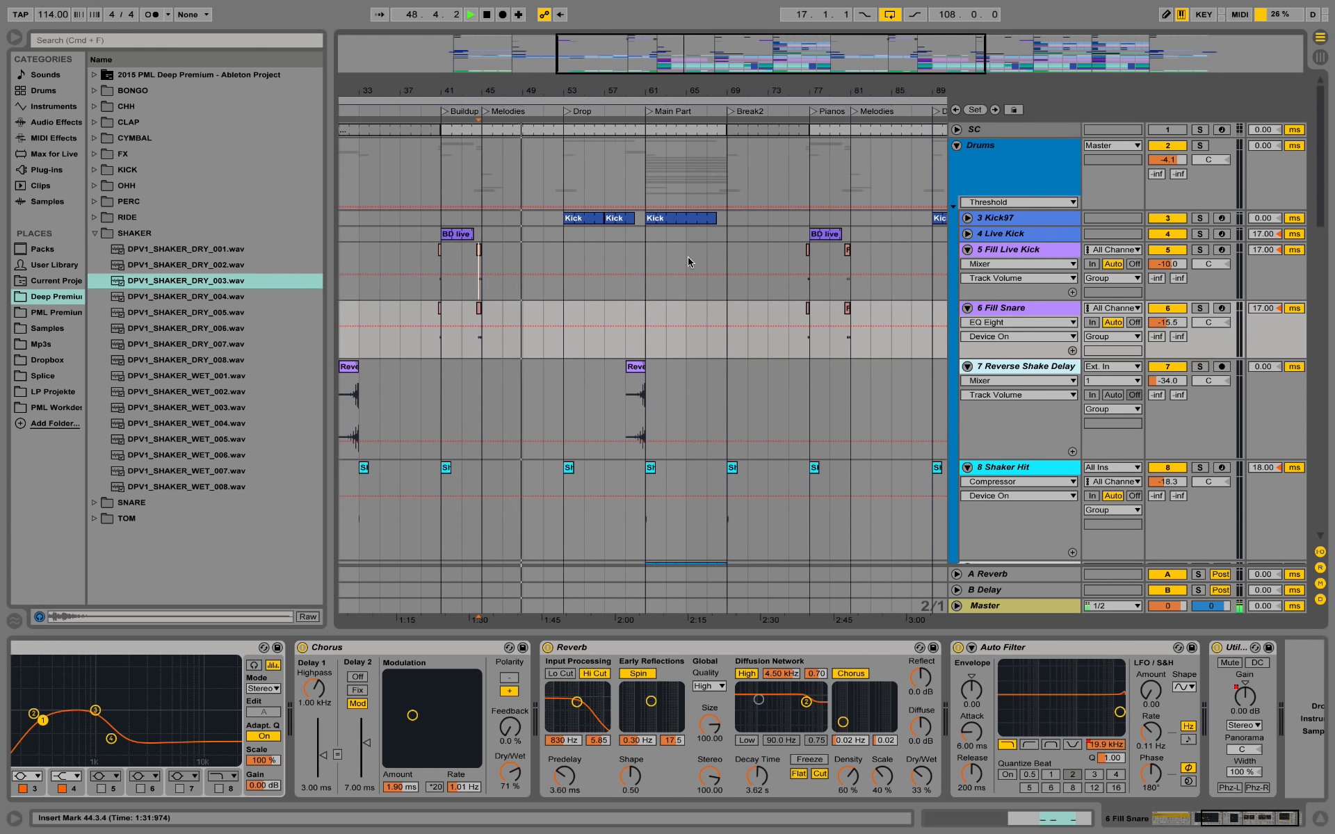
{"action": "scroll", "coordinate": [689, 262], "scroll_direction": "down", "scroll_amount": 5}
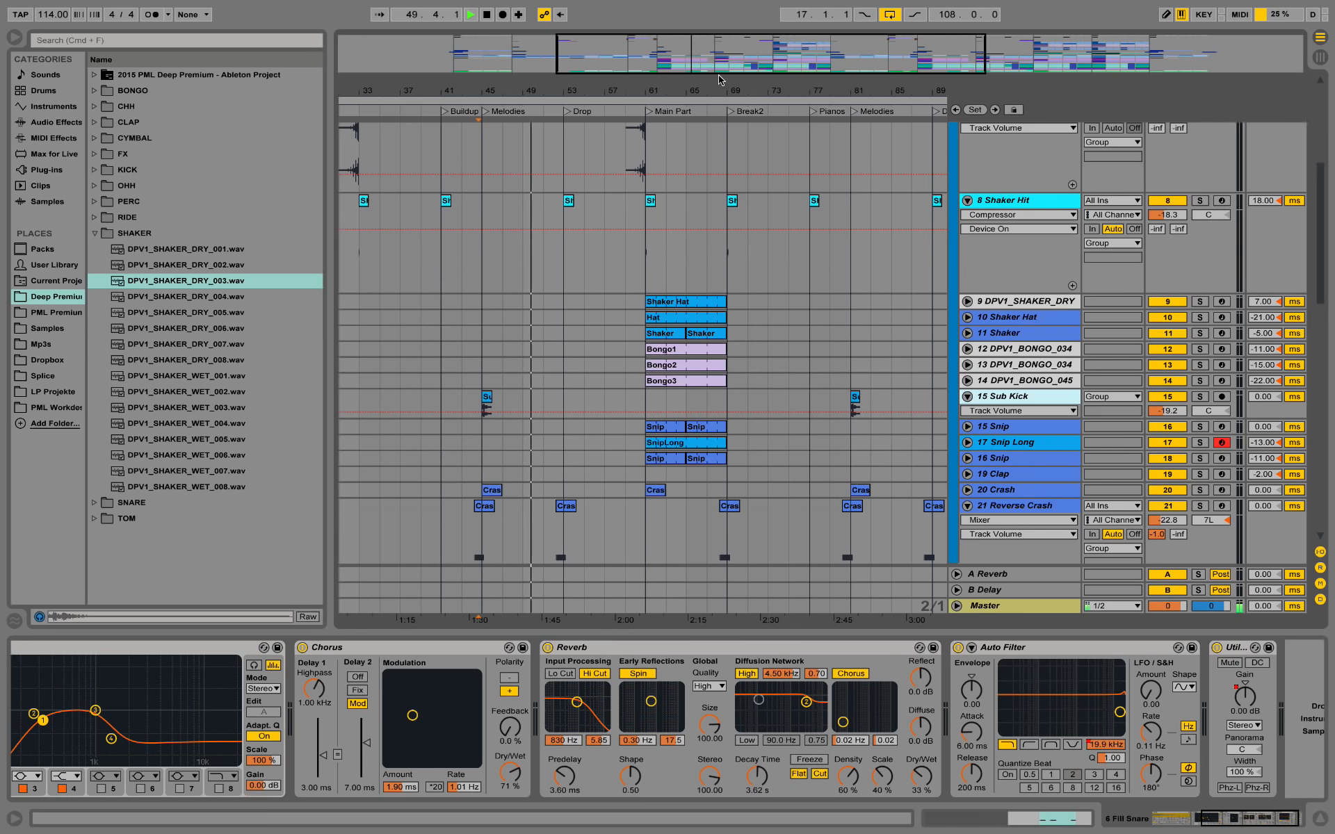
{"action": "key", "text": "space"}
{"action": "left_click_drag", "start_coordinate": [719, 85], "coordinate": [645, 48]}
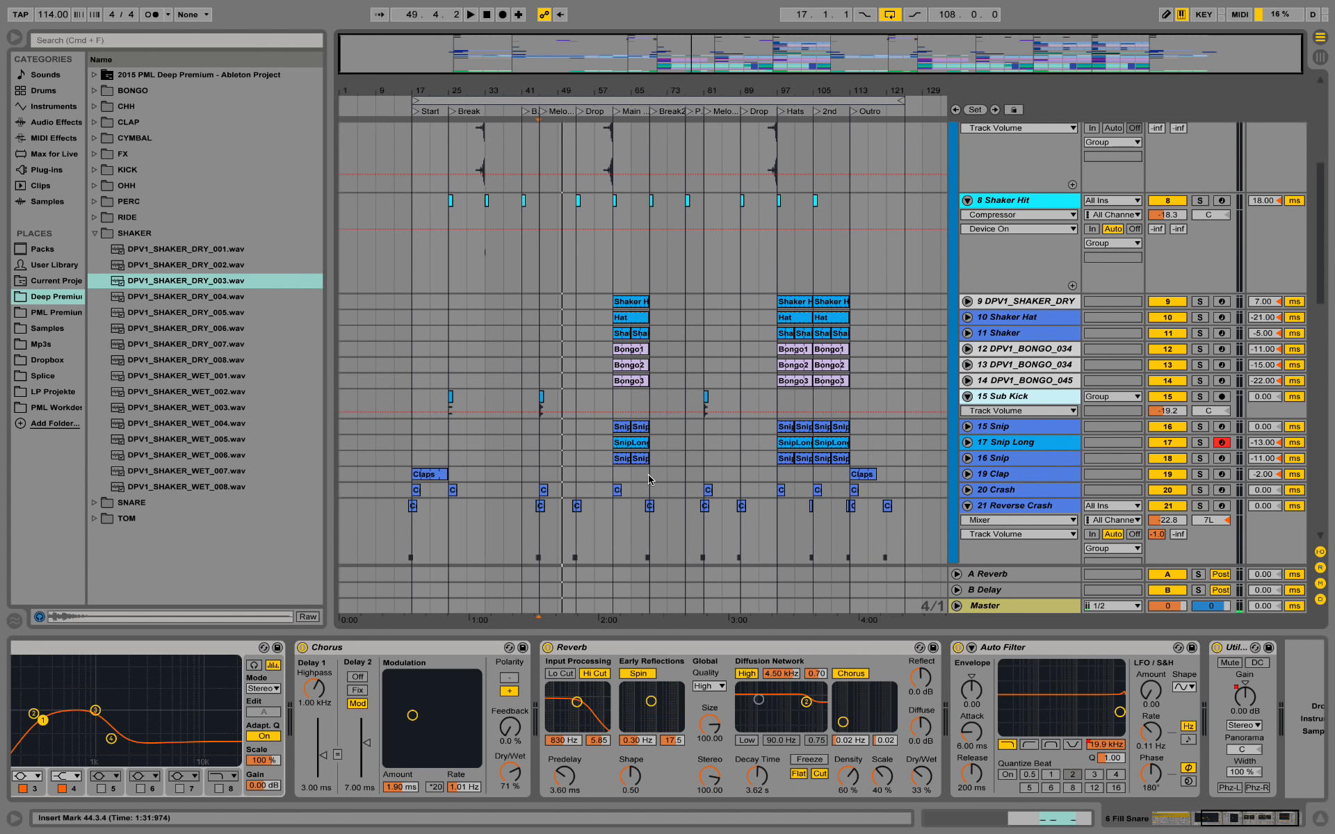
{"action": "left_click_drag", "start_coordinate": [649, 480], "coordinate": [612, 194]}
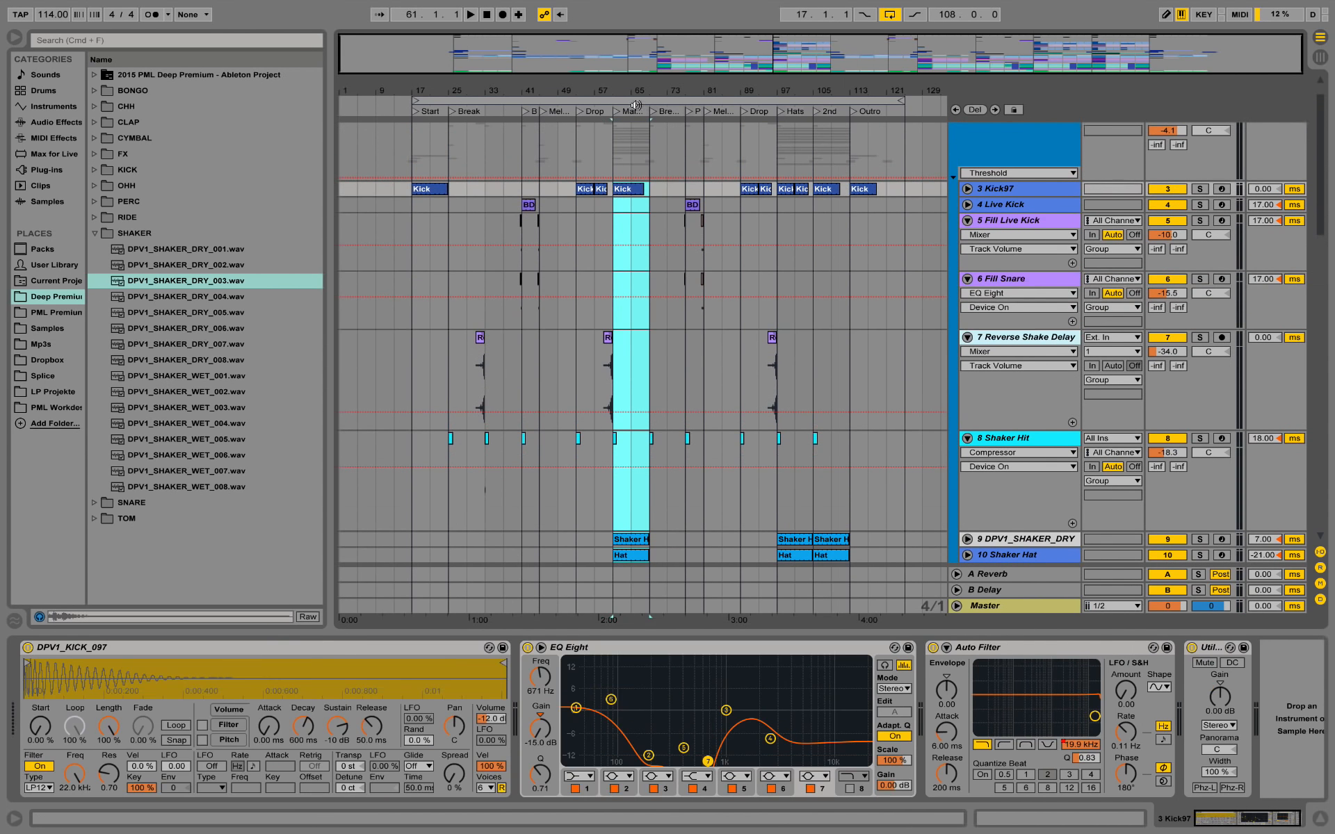
{"action": "left_click_drag", "start_coordinate": [627, 188], "coordinate": [357, 187]}
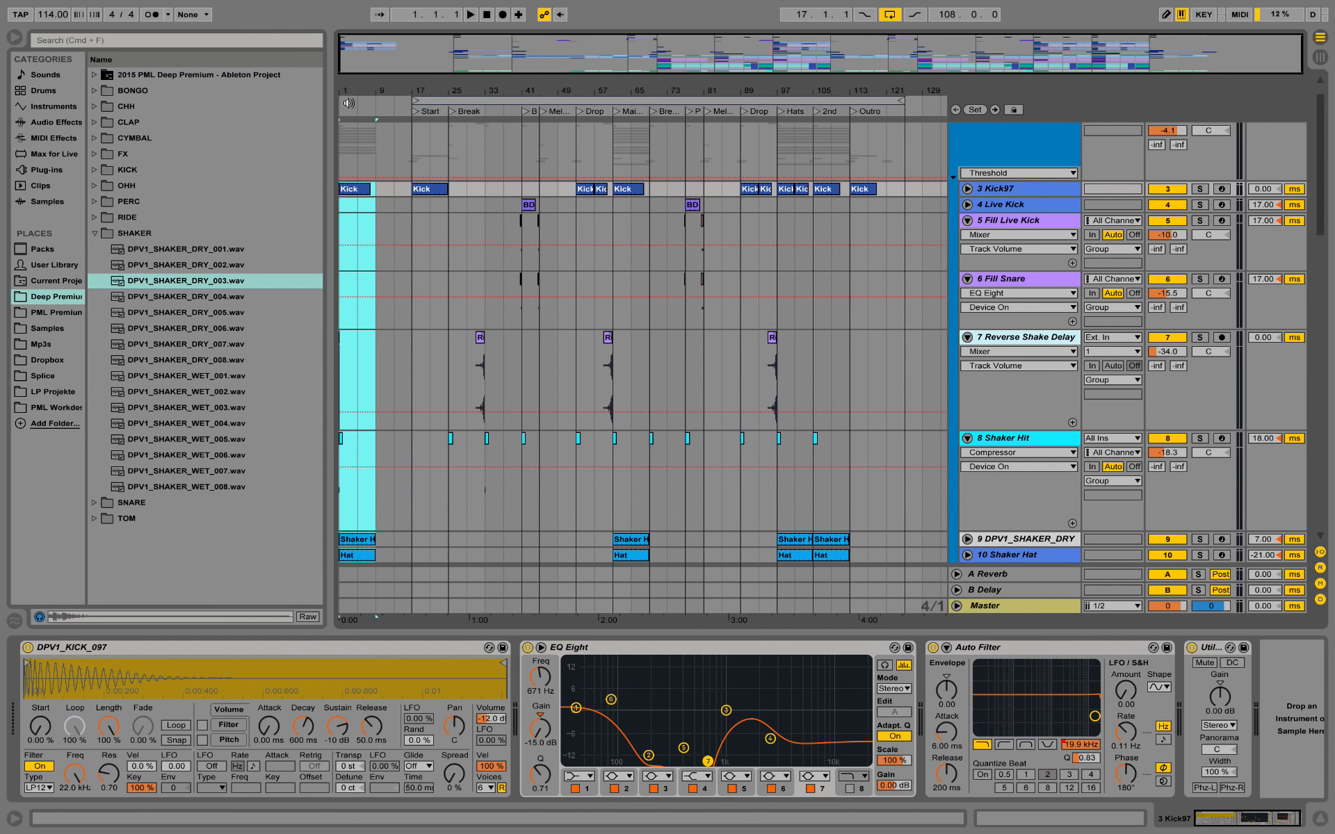
Play the copied drum section from bar 1 and turn off the three bongo tracks
{"action": "left_click_drag", "start_coordinate": [356, 85], "coordinate": [358, 207]}
{"action": "key", "text": "space"}
{"action": "scroll", "coordinate": [434, 363], "scroll_direction": "down", "scroll_amount": 3}
{"action": "scroll", "coordinate": [445, 351], "scroll_direction": "down", "scroll_amount": 2}
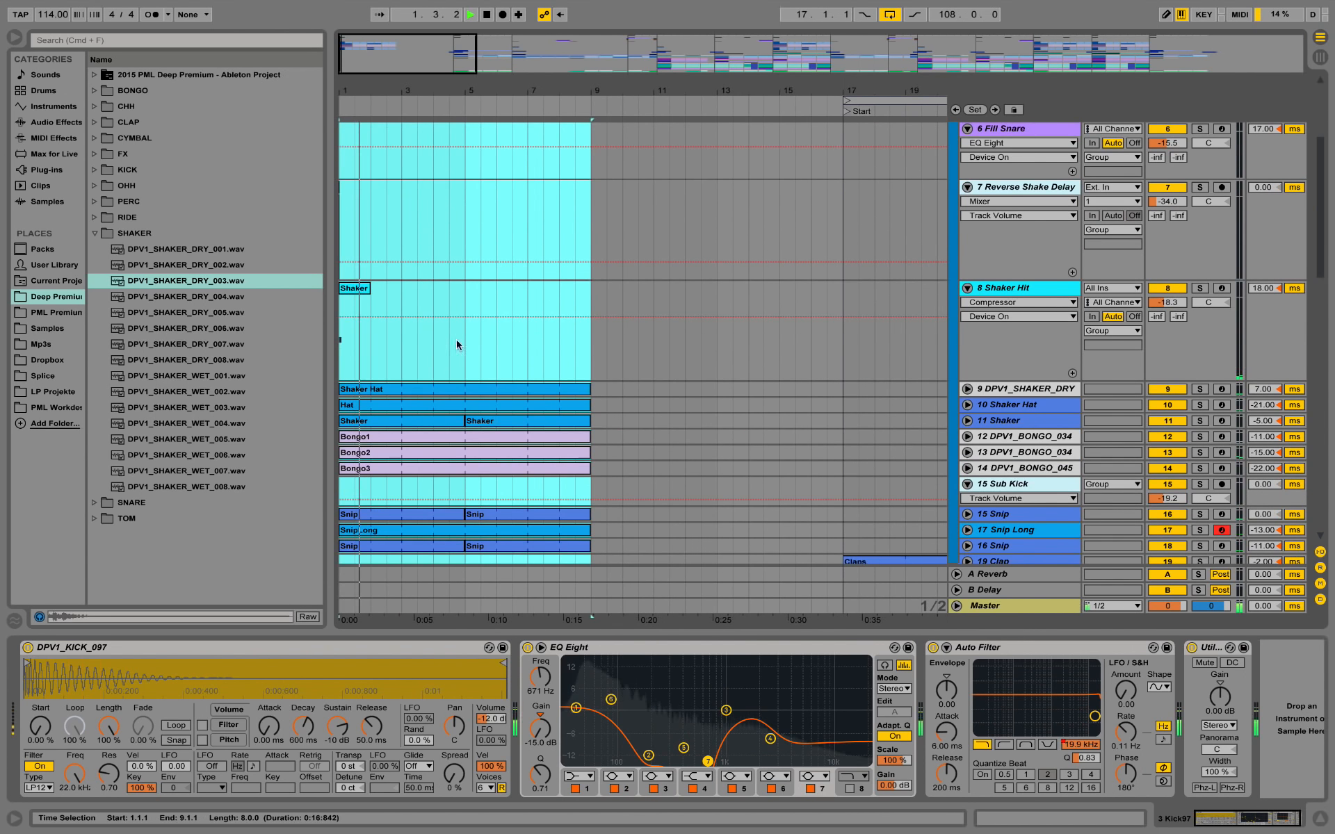
{"action": "left_click", "coordinate": [486, 331]}
{"action": "scroll", "coordinate": [485, 333], "scroll_direction": "down", "scroll_amount": 2}
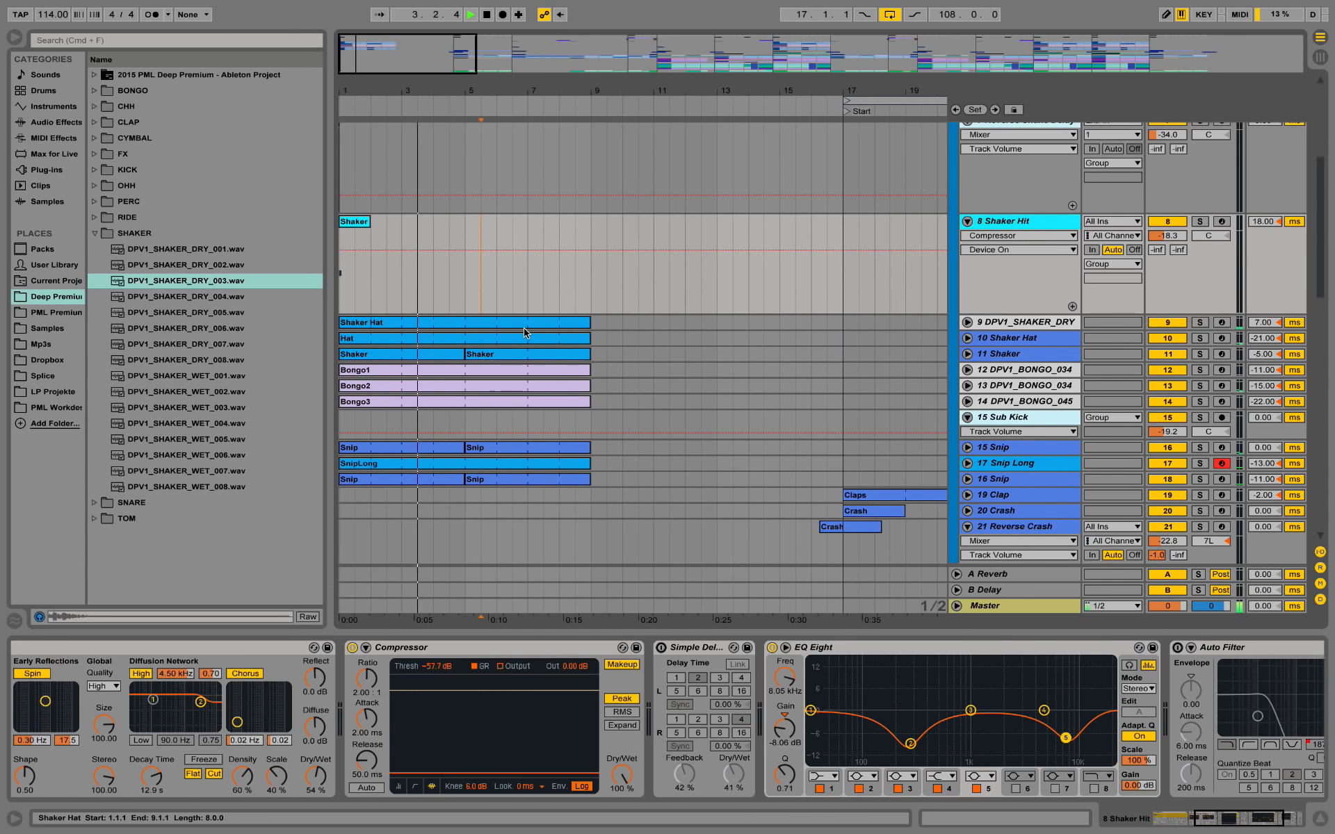
{"action": "key", "text": "space"}
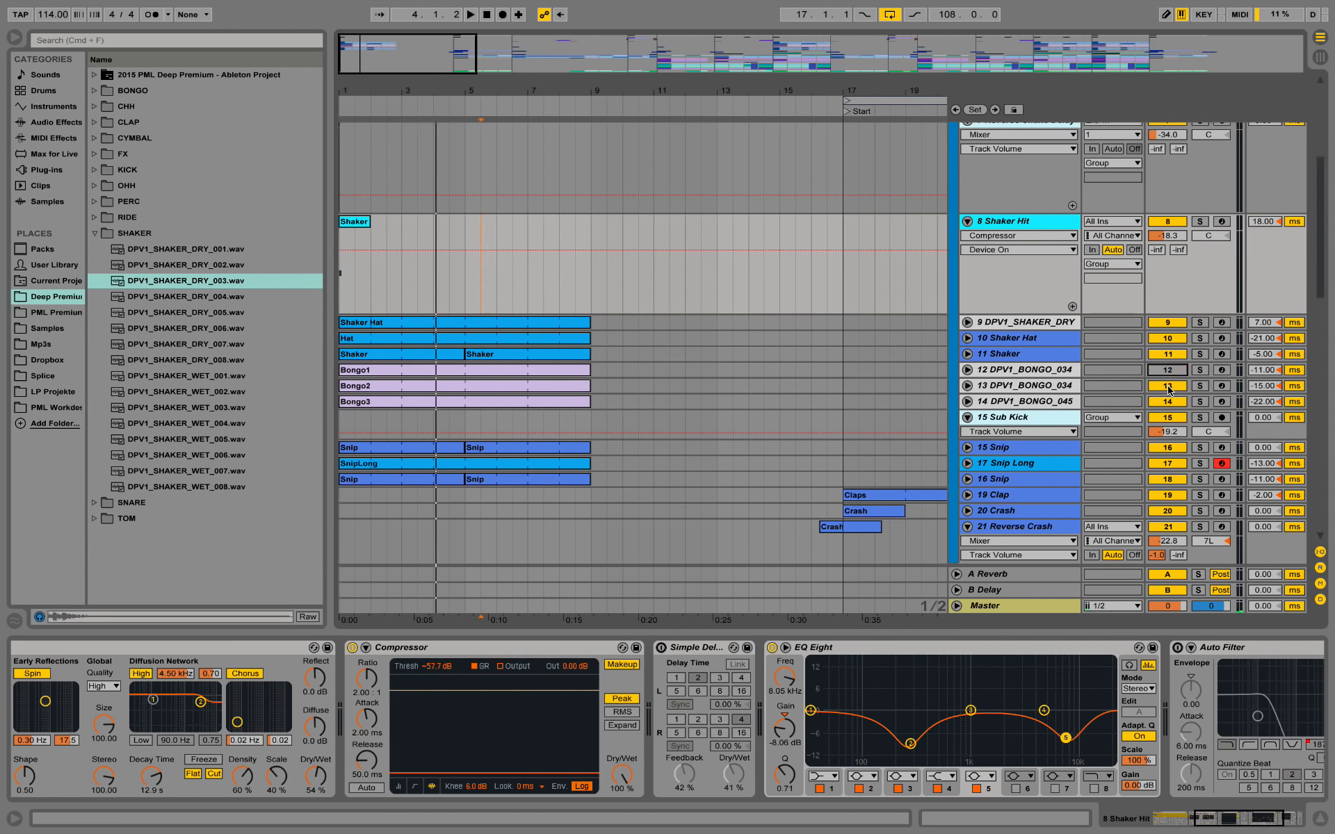
{"action": "key", "text": "space"}
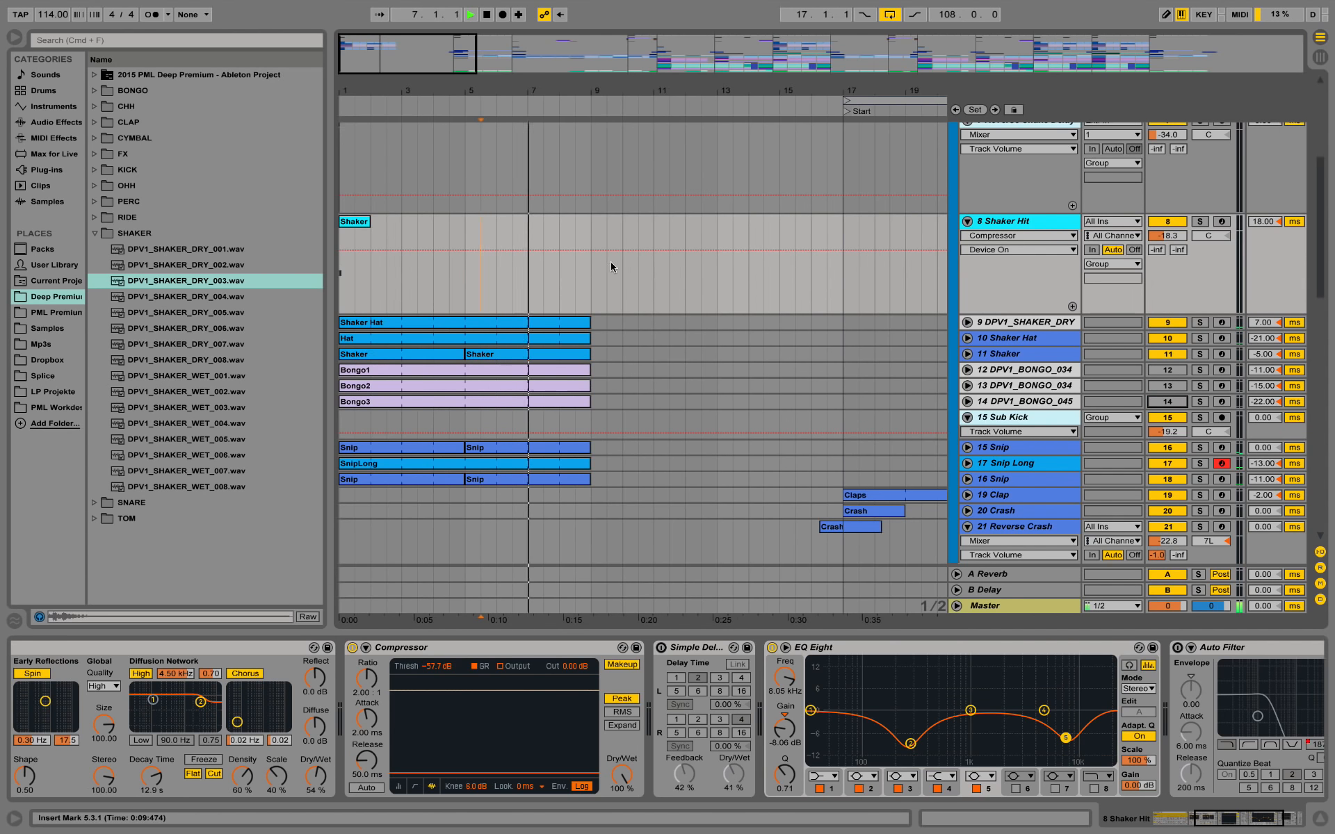
Loop the four bars from bar 5 to bar 9 and start playback there
{"action": "left_click_drag", "start_coordinate": [470, 288], "coordinate": [569, 299]}
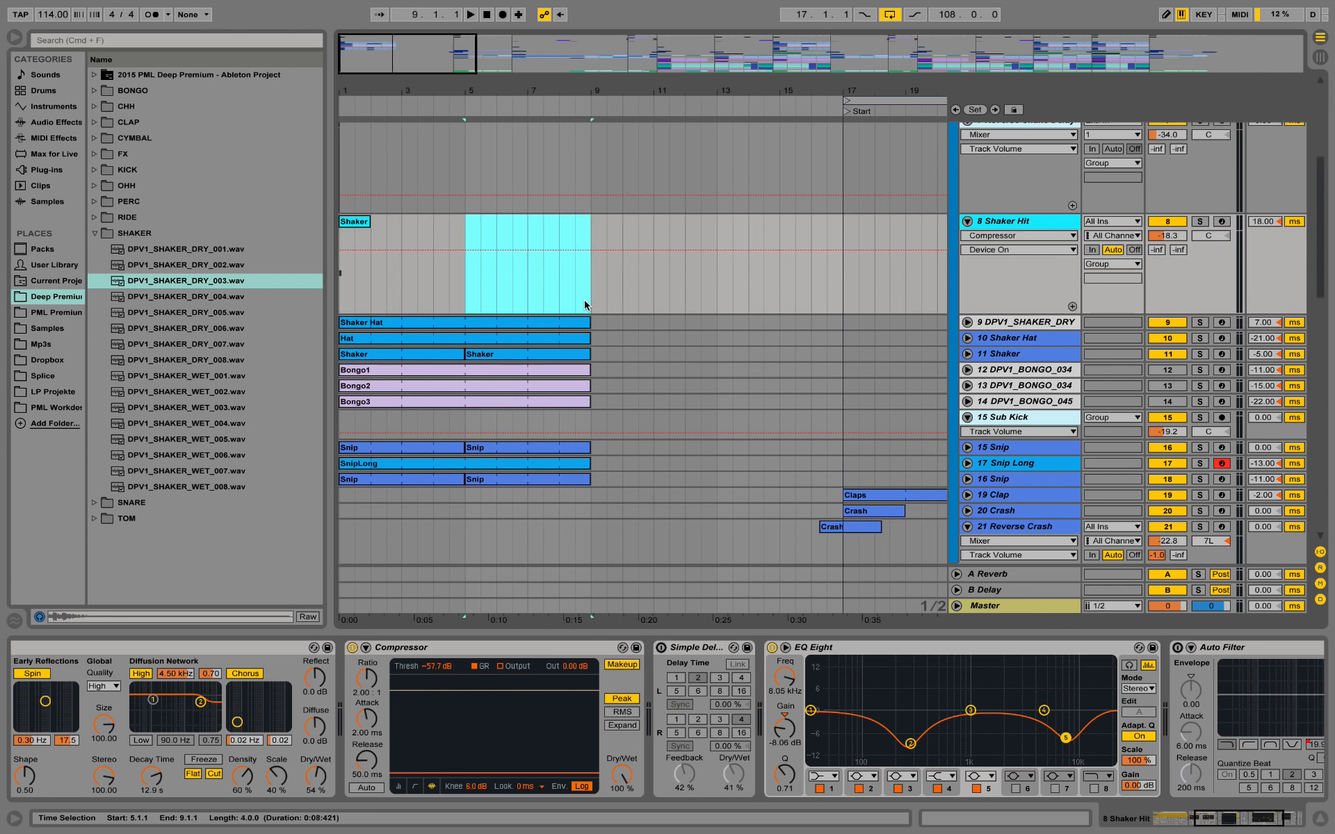
{"action": "key", "text": "super+l"}
{"action": "key", "text": "space"}
Extend the copied Kick clip on the Kick97 track to end at bar 9, and stop playback
{"action": "scroll", "coordinate": [583, 298], "scroll_direction": "up", "scroll_amount": 5}
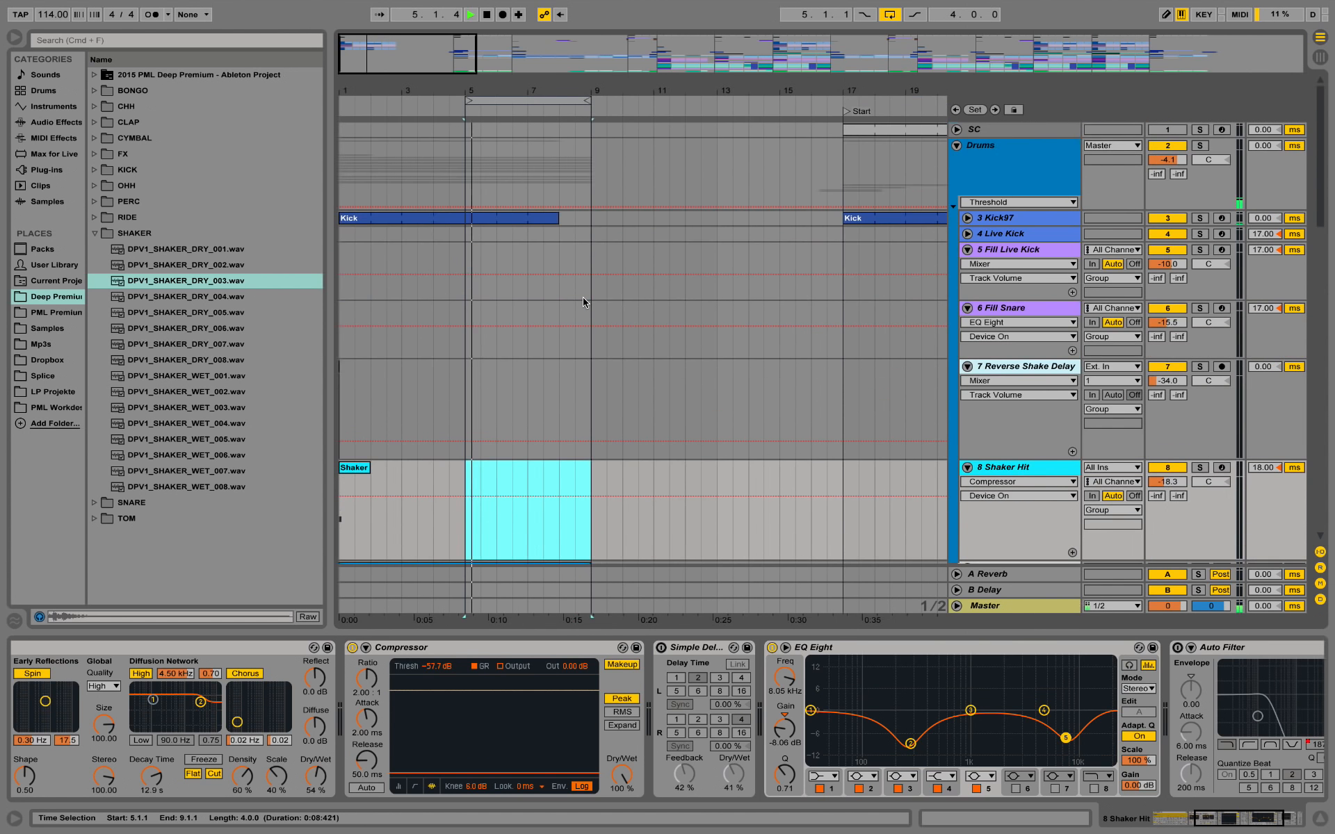
{"action": "left_click", "coordinate": [554, 218]}
{"action": "left_click_drag", "start_coordinate": [555, 219], "coordinate": [591, 219]}
{"action": "scroll", "coordinate": [584, 253], "scroll_direction": "down", "scroll_amount": 2}
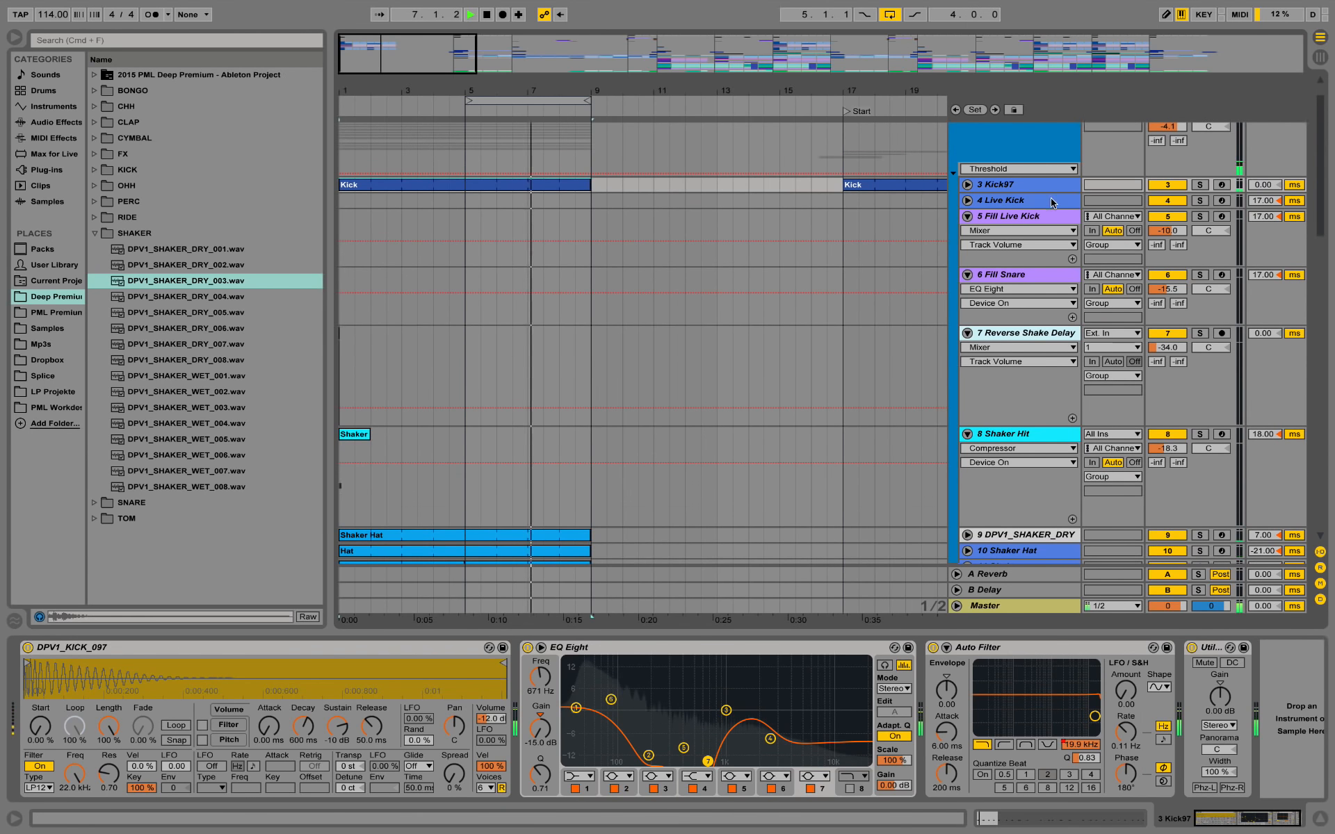
{"action": "key", "text": "space"}
Unfold the Kick97 track, play the Kick clip while examining its MIDI notes, and return to the device chain
{"action": "left_click", "coordinate": [967, 184]}
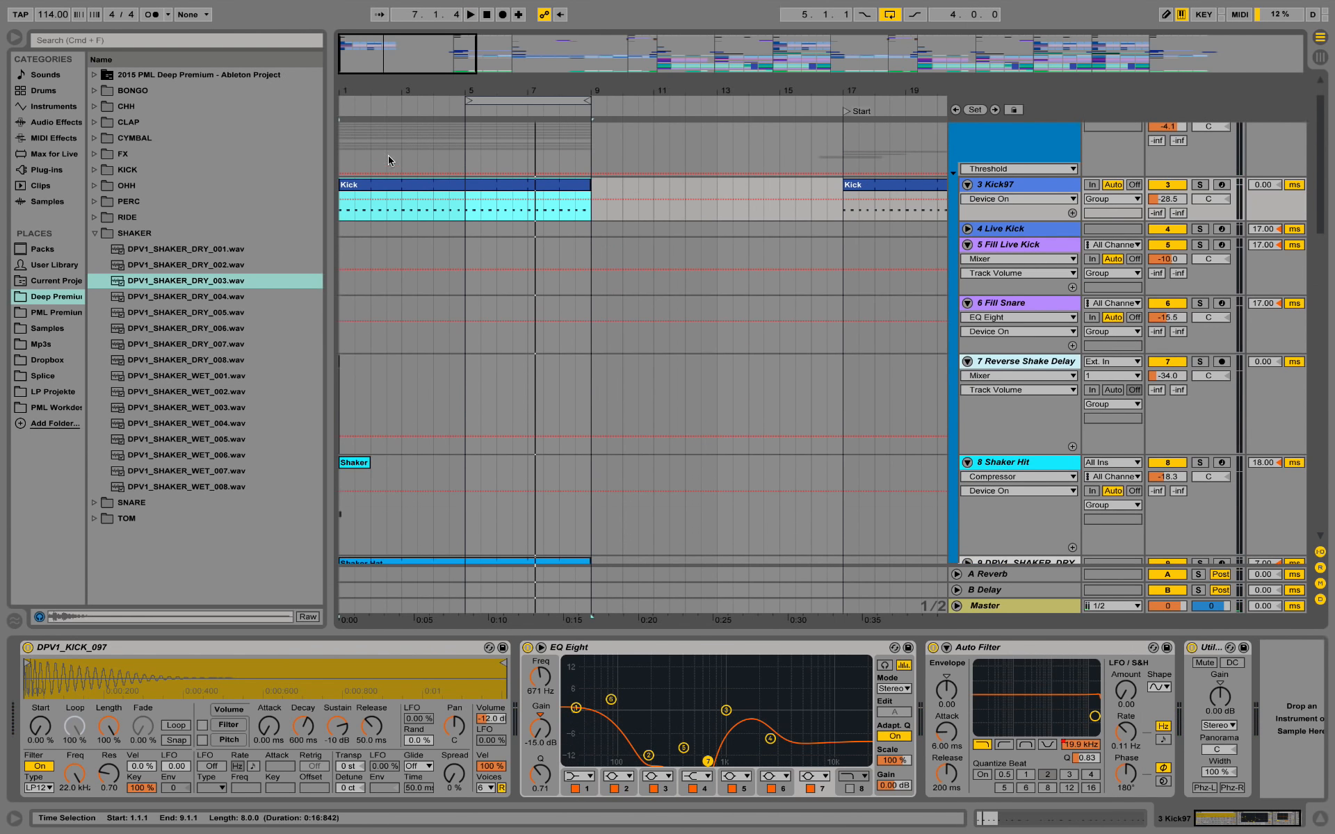
{"action": "double_click", "coordinate": [498, 186]}
{"action": "key", "text": "space"}
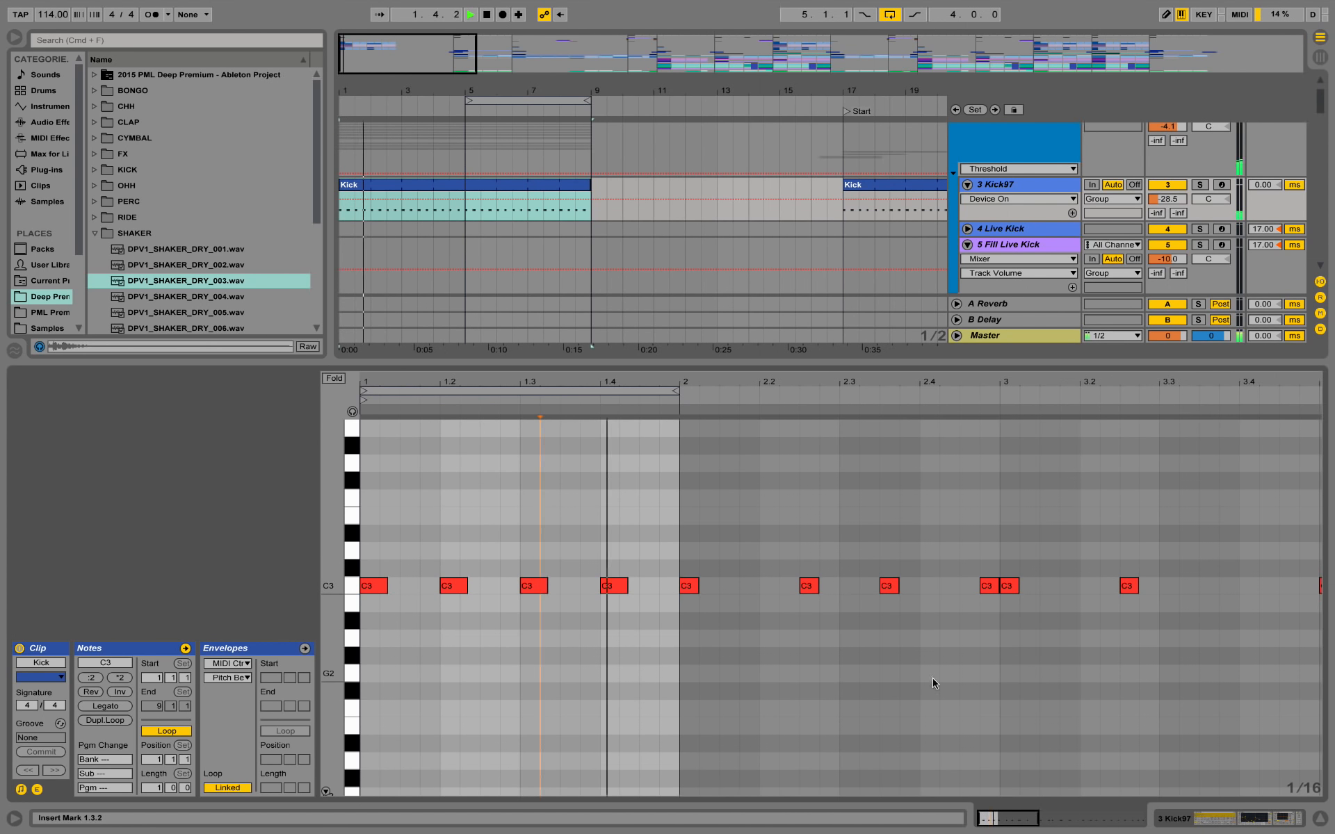
{"action": "key", "text": "space"}
{"action": "left_click", "coordinate": [1164, 808]}
Unfold and solo the DPV1_SHAKER_DRY track, and play its Shaker Hat clip from bar 5
{"action": "scroll", "coordinate": [751, 479], "scroll_direction": "down", "scroll_amount": 5}
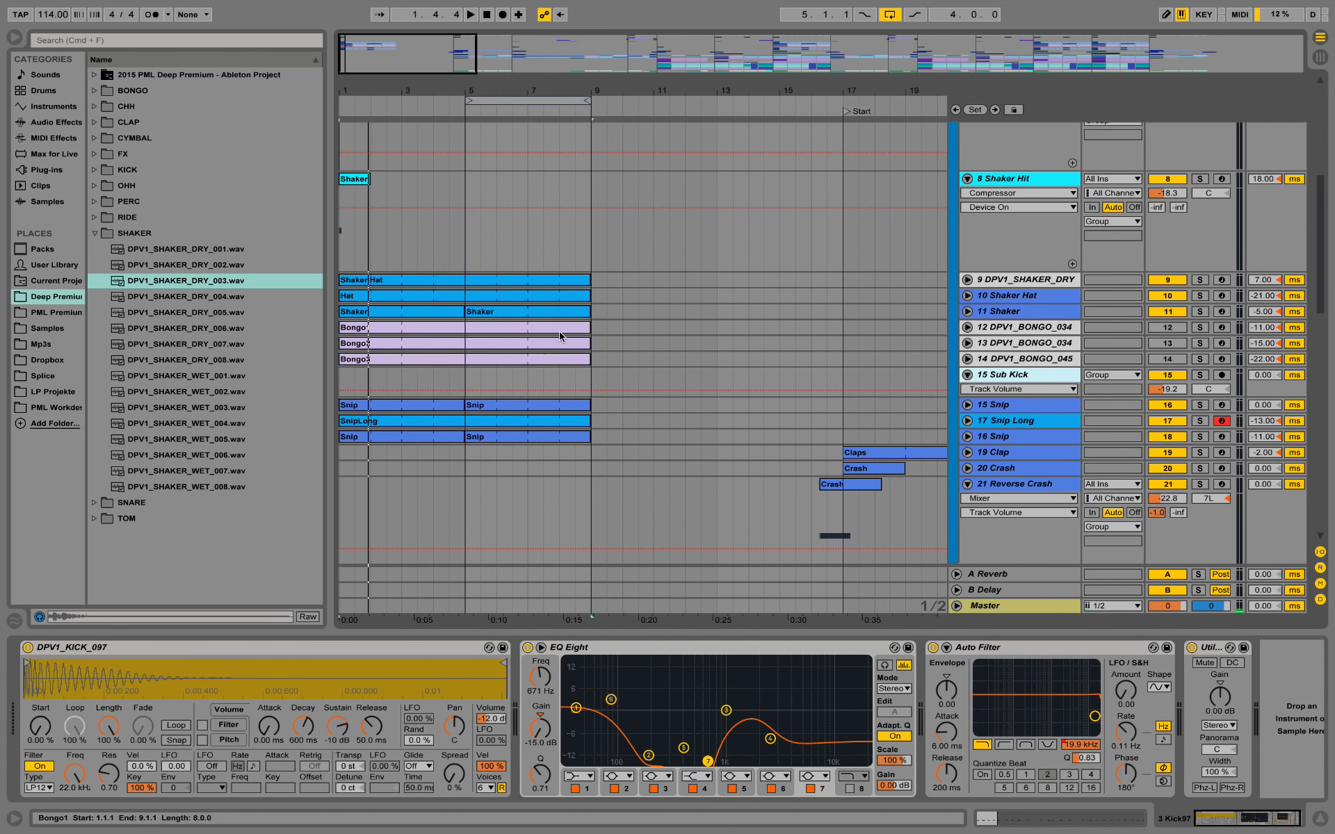
{"action": "left_click", "coordinate": [967, 279]}
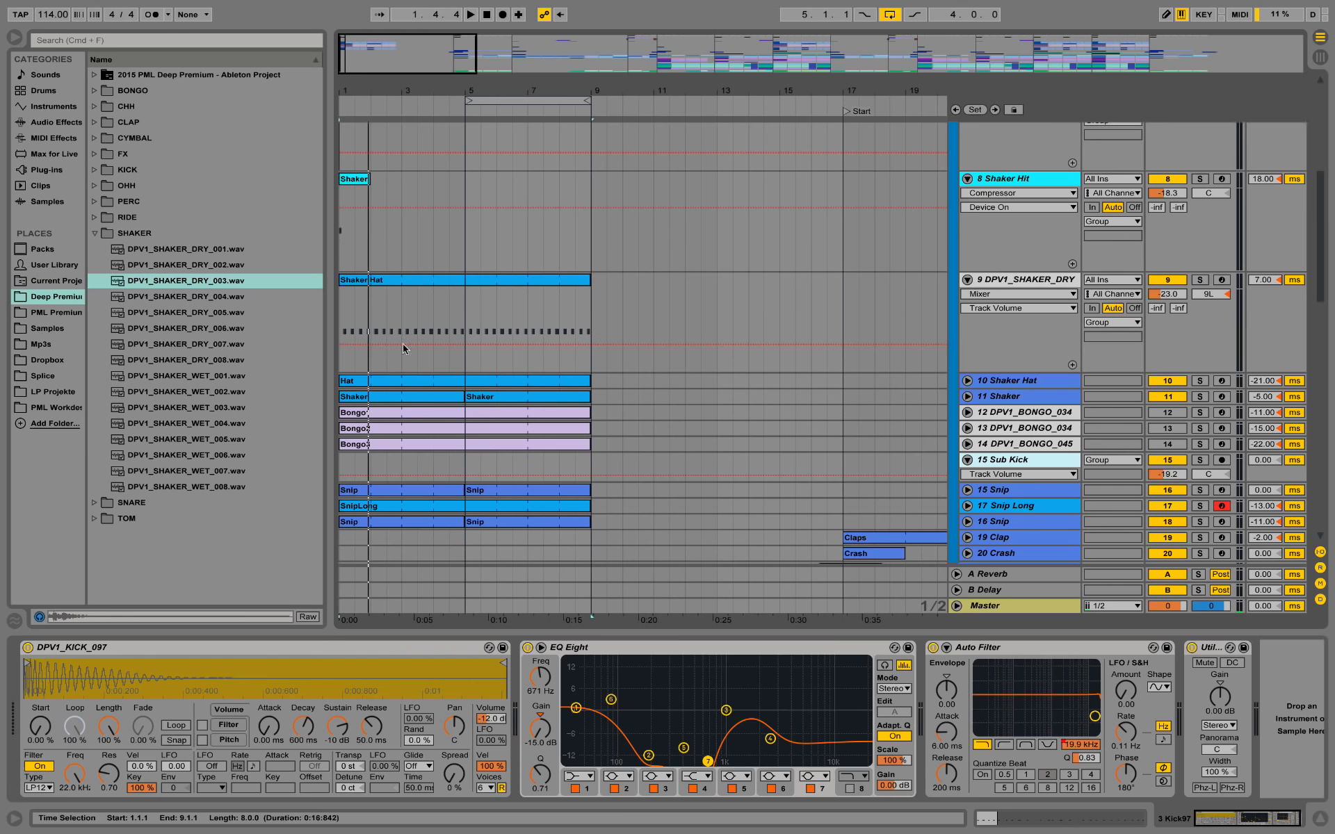
{"action": "left_click", "coordinate": [462, 303]}
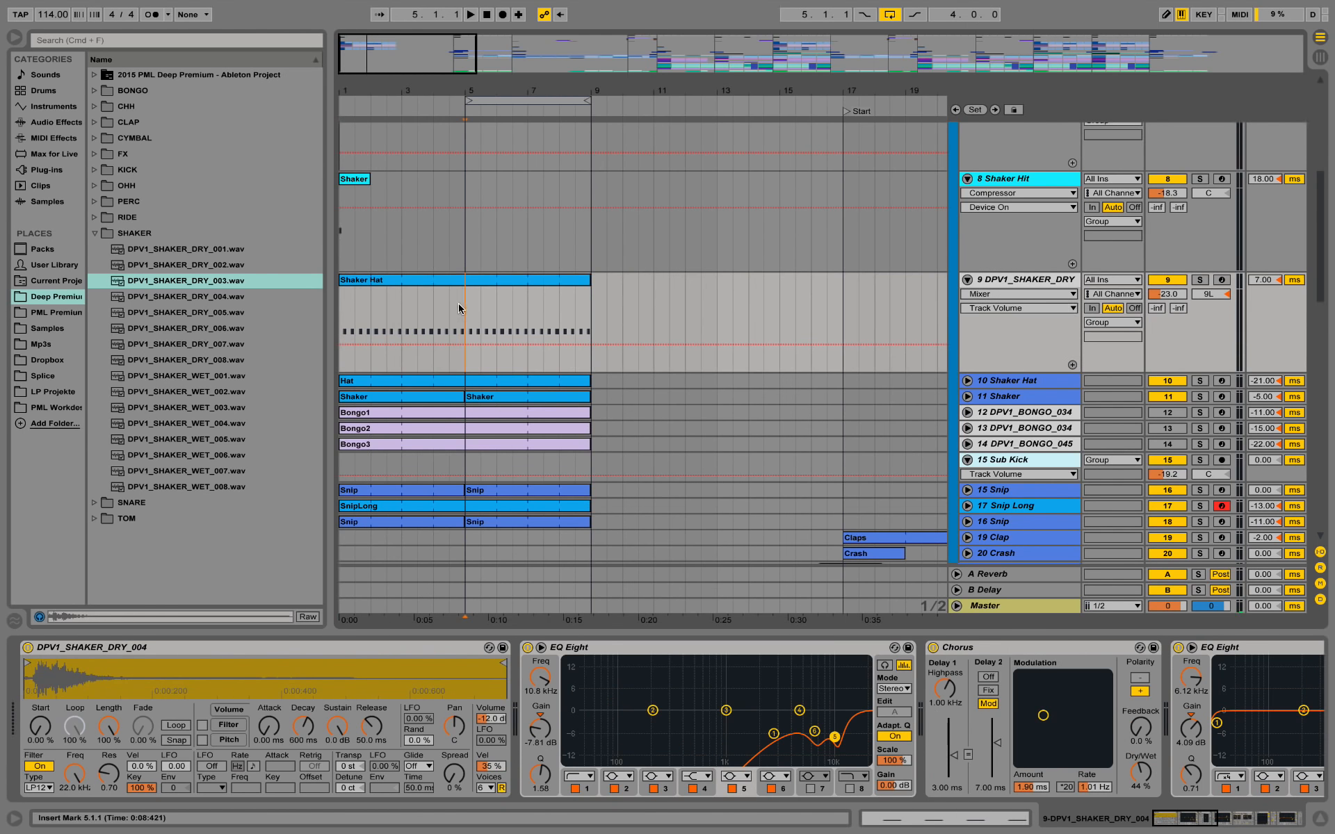
{"action": "left_click", "coordinate": [1201, 280]}
{"action": "key", "text": "space"}
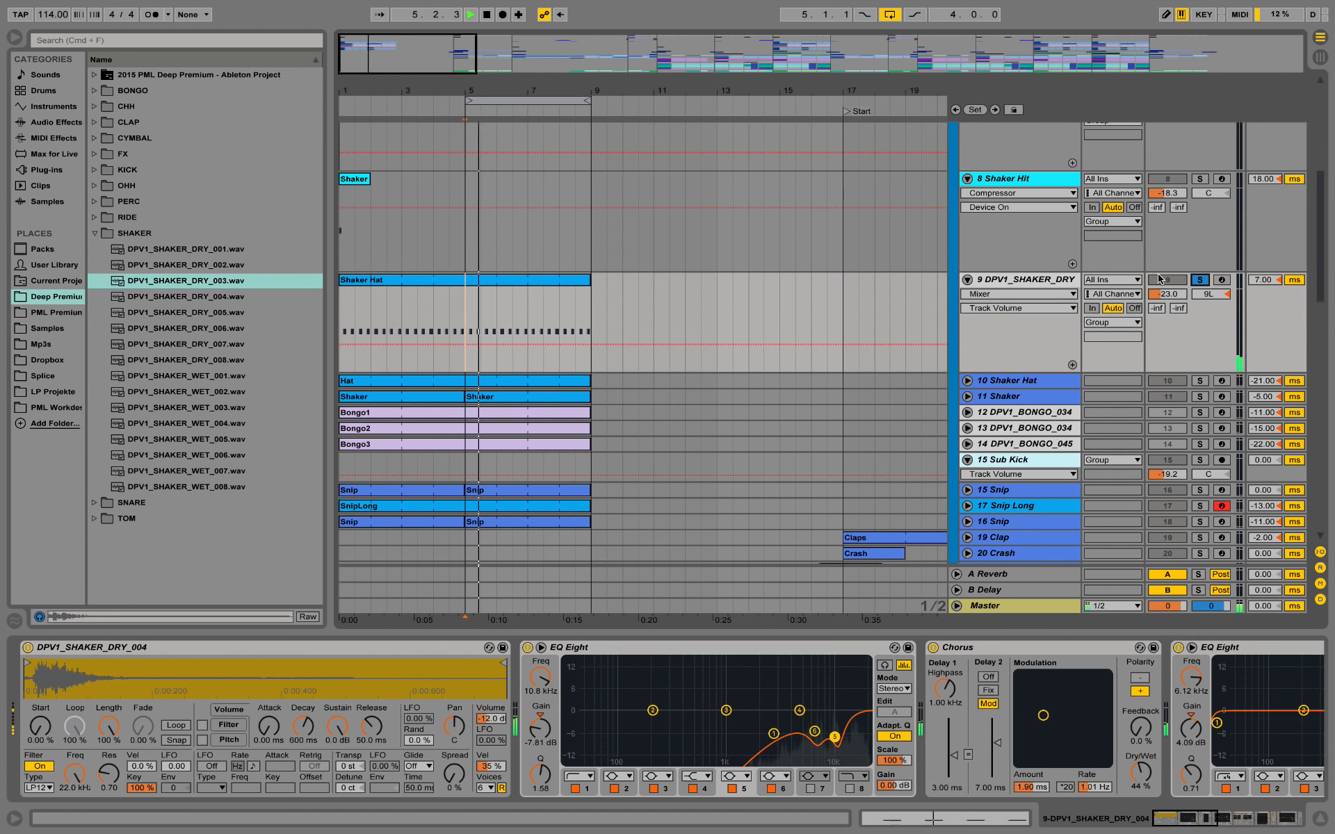
{"action": "key", "text": "space"}
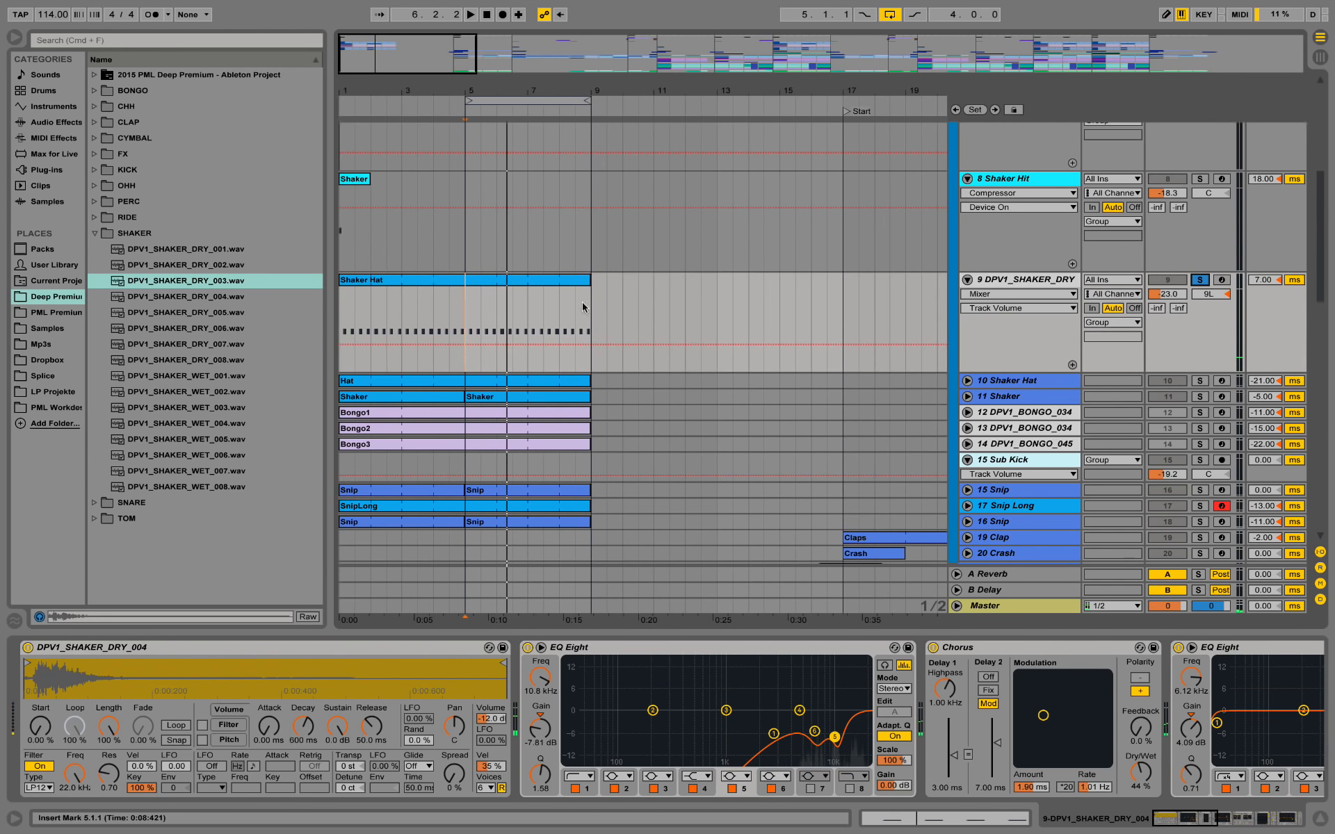
Locate the DPV1_SHAKER_DRY_004.wav sample in the library, and examine the soloed shaker track's EQ Eight, Chorus, Reverb, Compressor and Simple Delay
{"action": "left_click", "coordinate": [188, 301]}
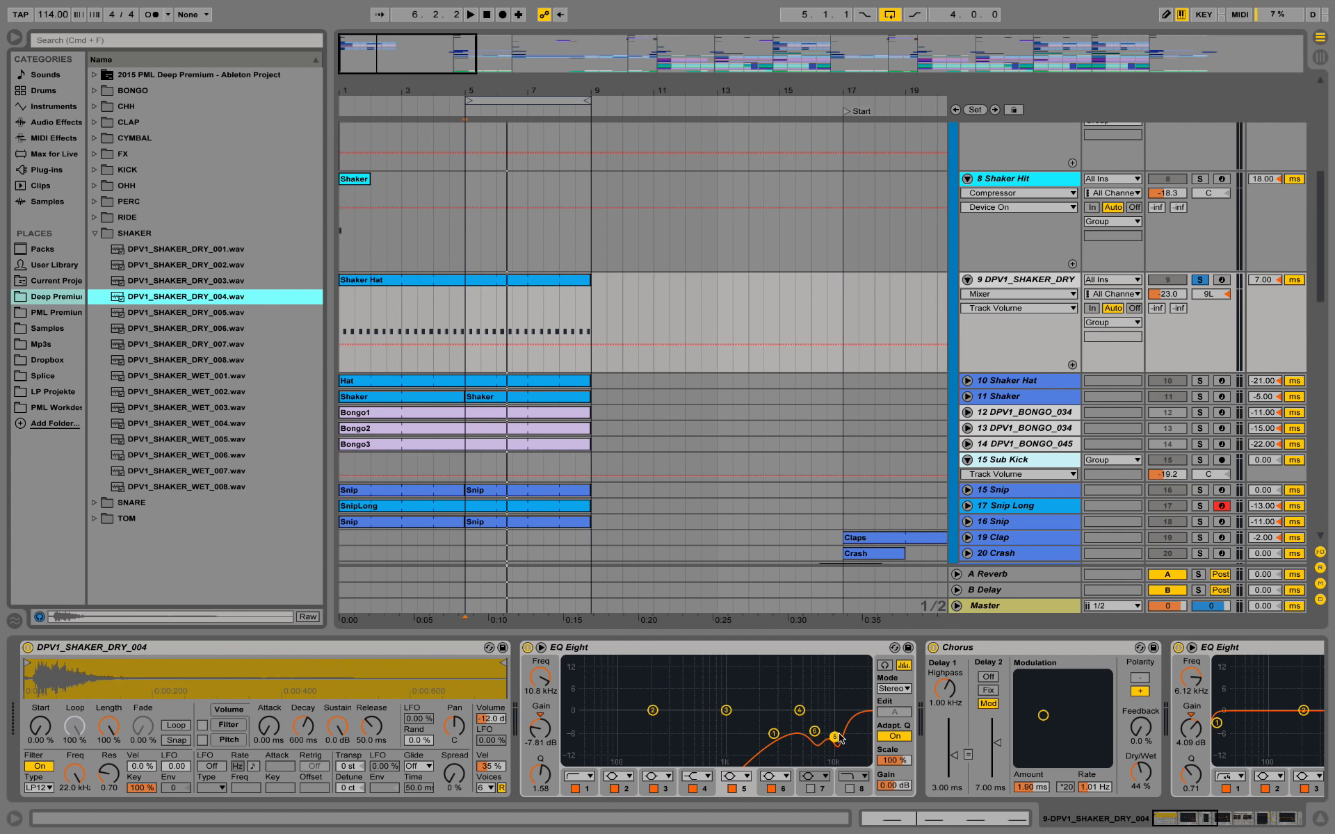
{"action": "left_click", "coordinate": [1188, 817]}
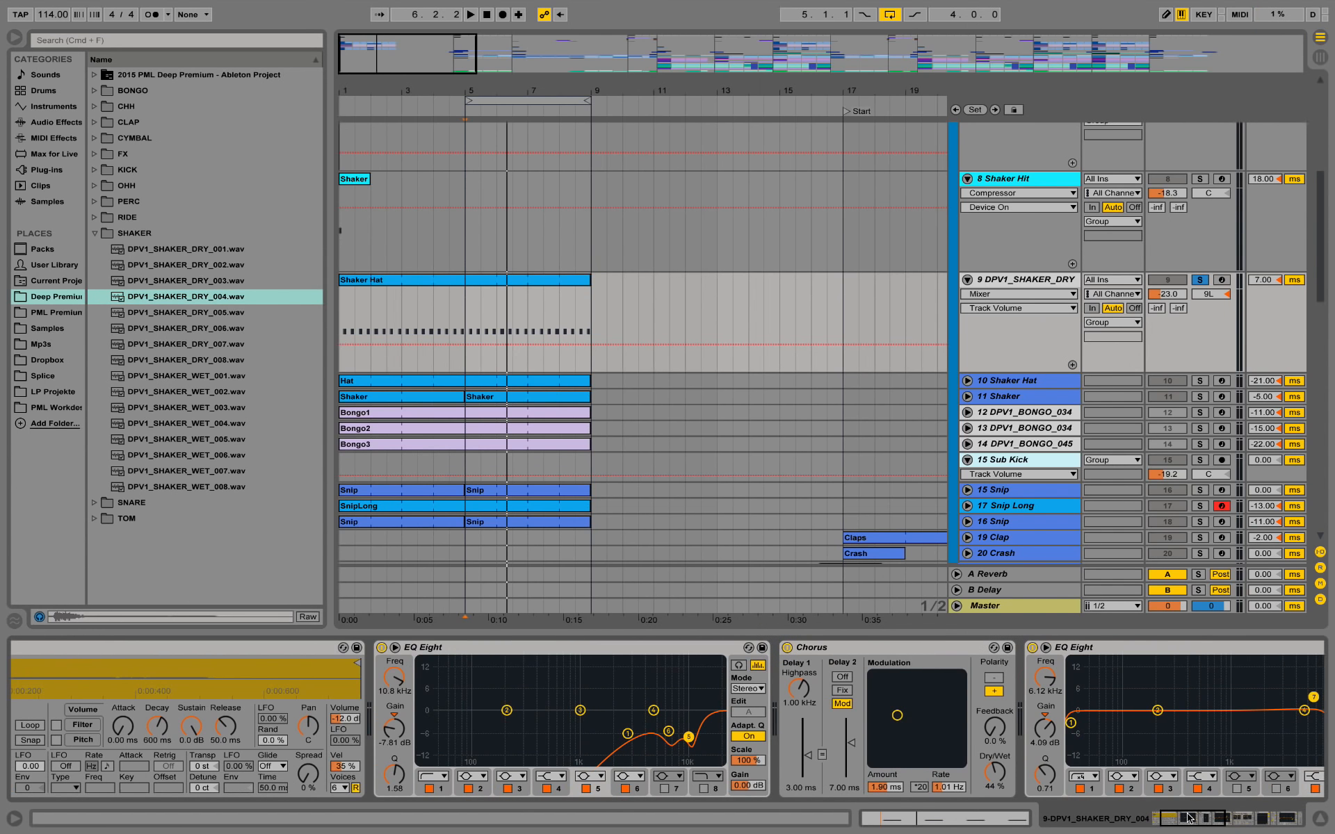
{"action": "left_click_drag", "start_coordinate": [1217, 825], "coordinate": [1278, 825]}
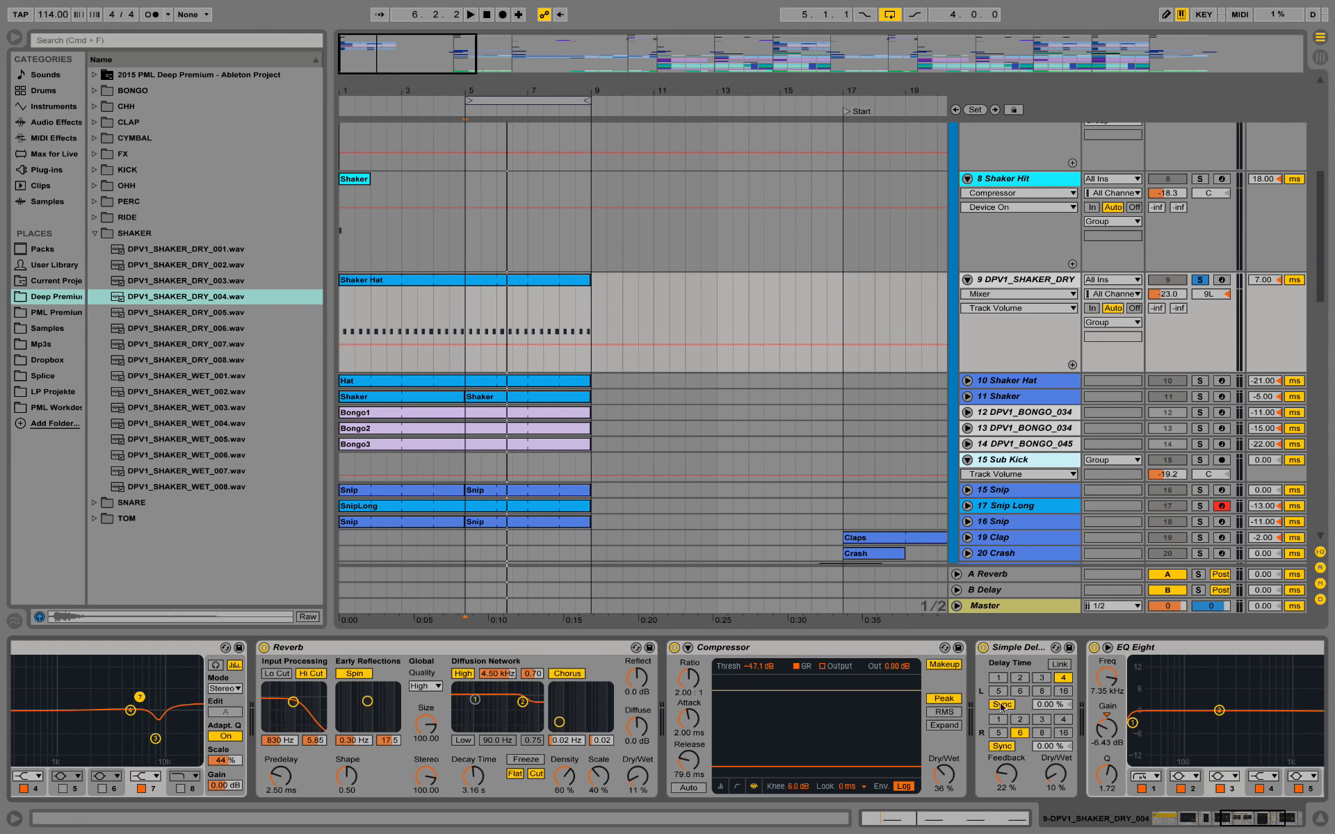
Replay the soloed shaker loop, toggling its Simple Delay and its last EQ Eight to compare the sound
{"action": "key", "text": "space"}
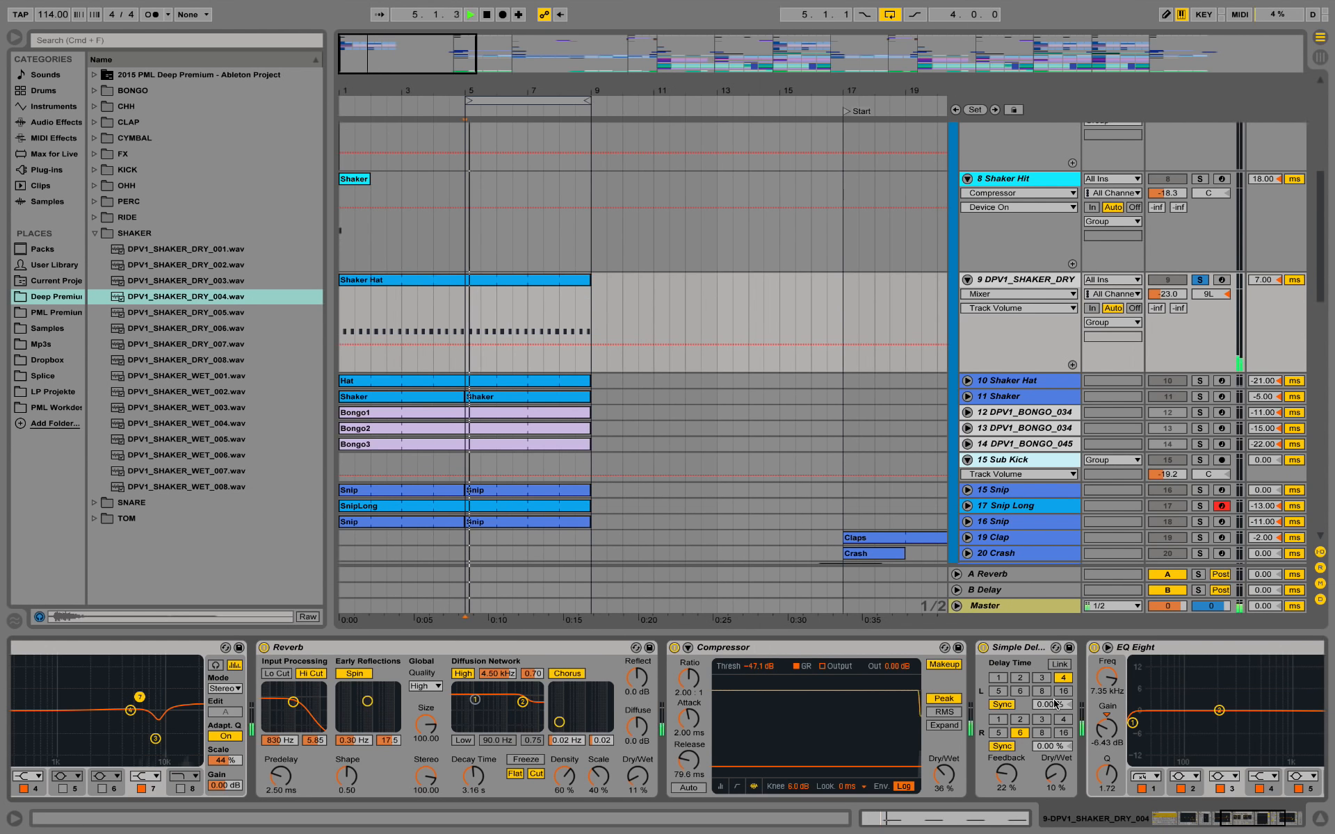
{"action": "left_click", "coordinate": [990, 652]}
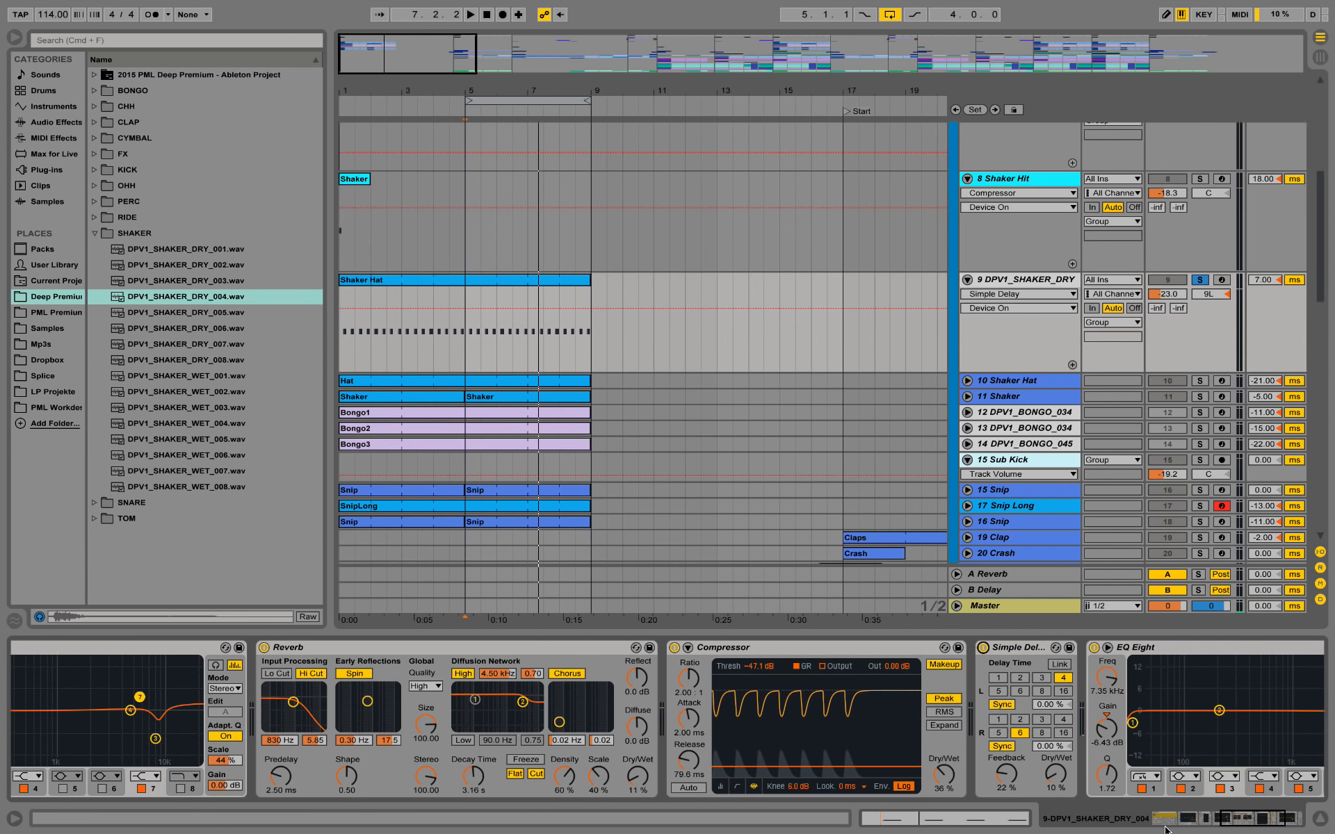
{"action": "left_click", "coordinate": [1250, 822]}
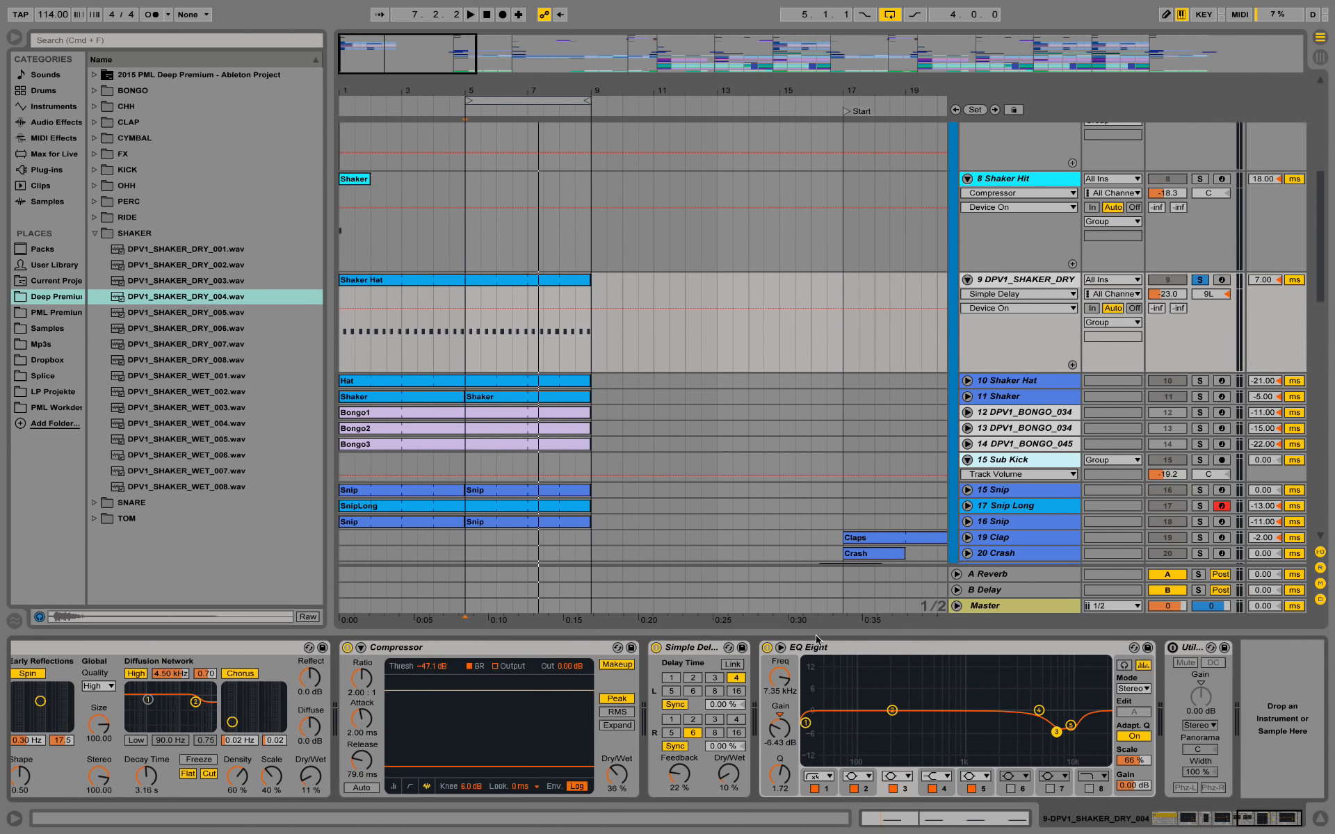
{"action": "left_click", "coordinate": [770, 650]}
{"action": "key", "text": "space"}
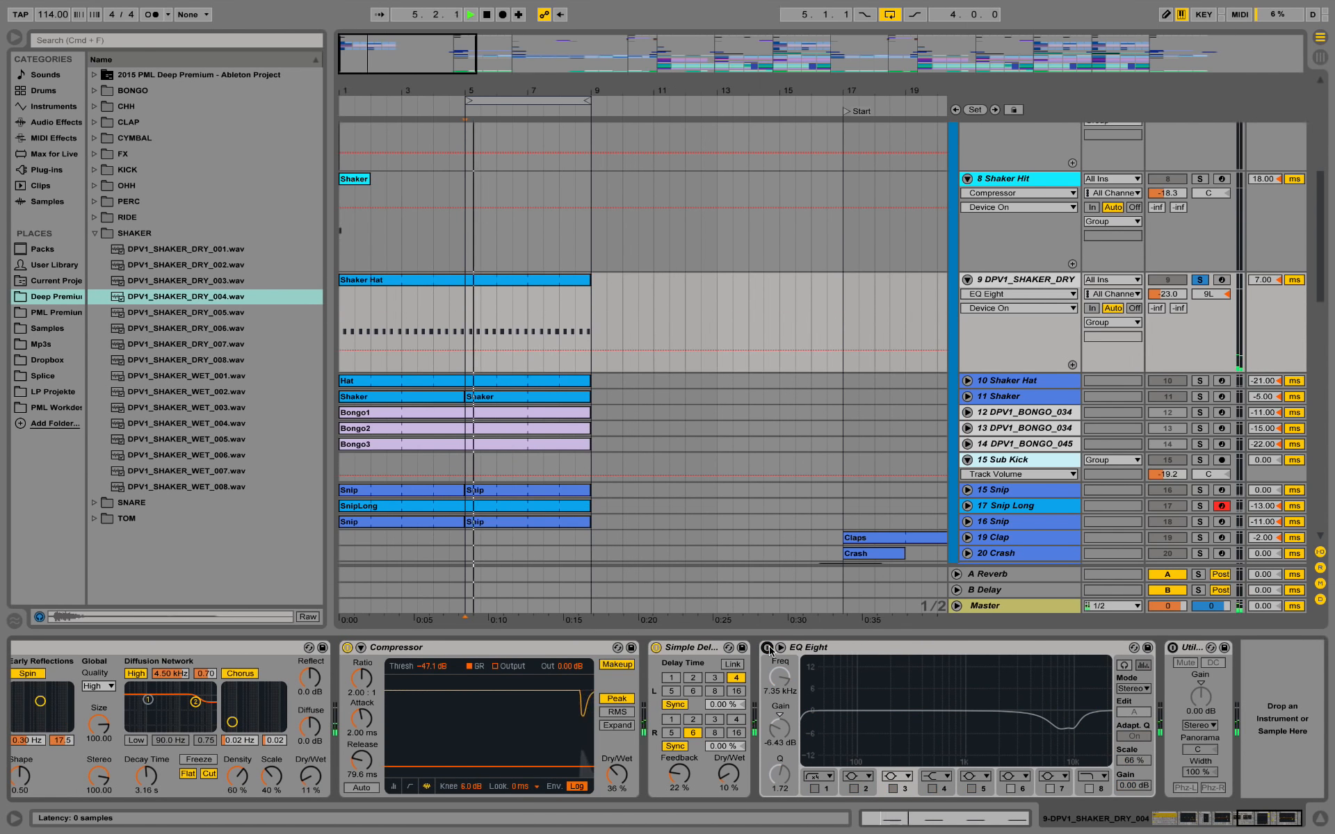
{"action": "key", "text": "space"}
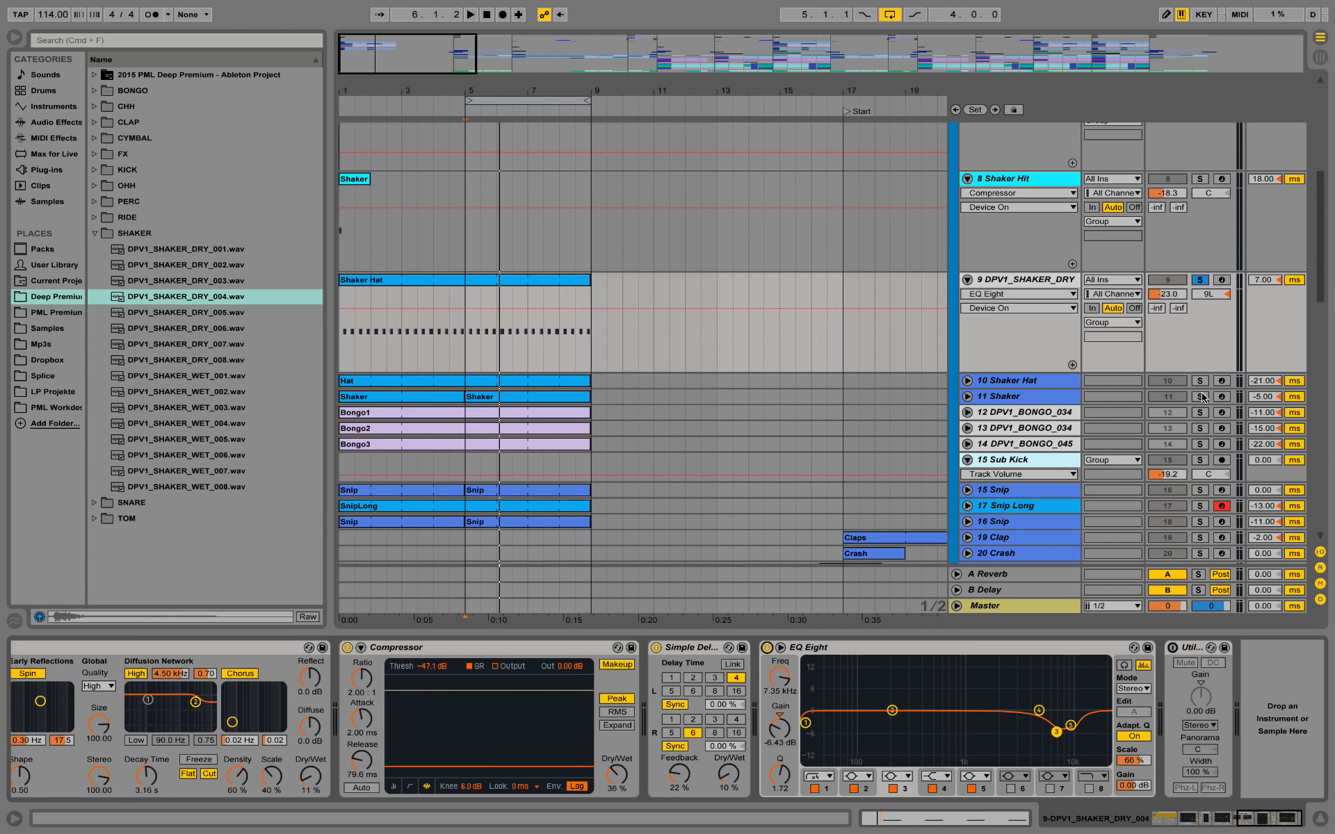
Unfold and solo the Shaker Hat track, play it on its own, and combine it with the soloed DPV1_SHAKER_DRY track
{"action": "left_click", "coordinate": [967, 381]}
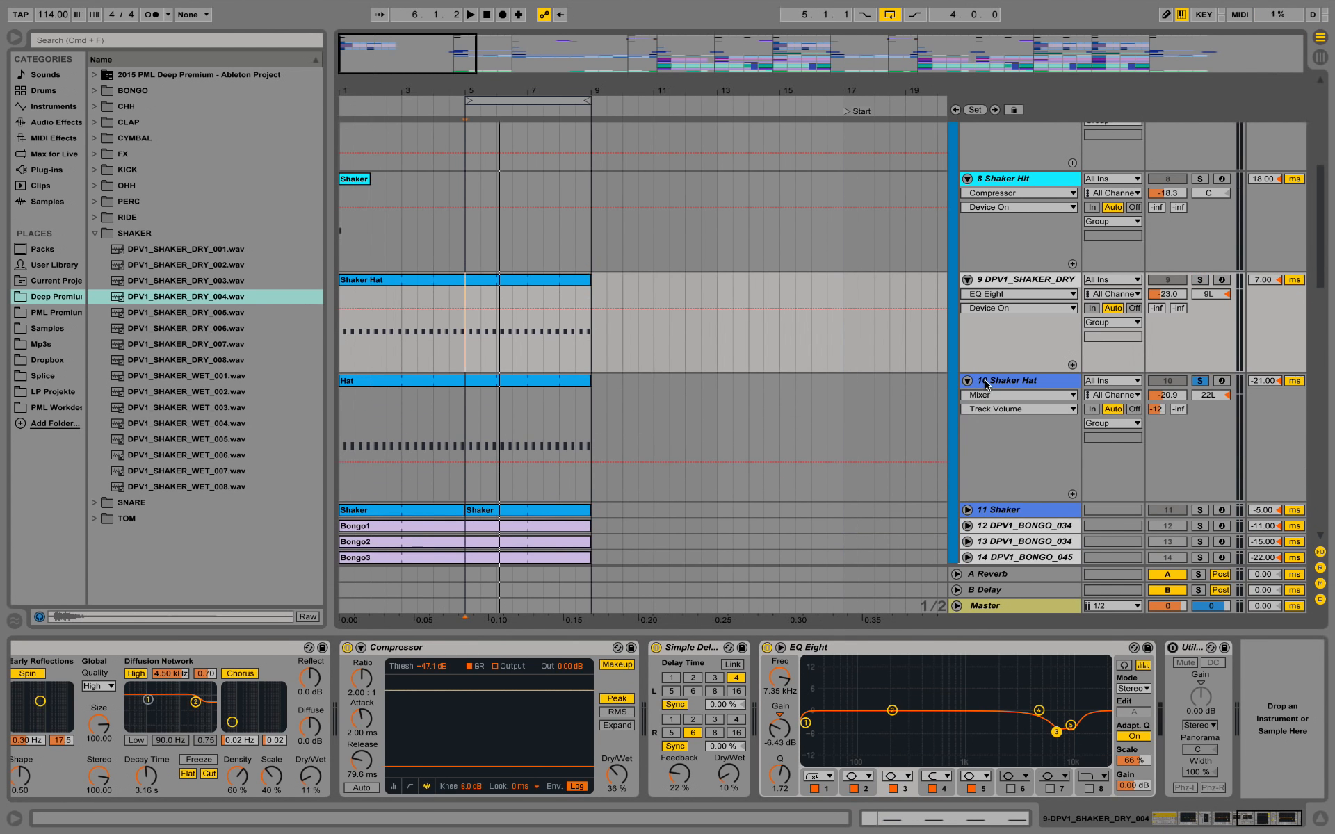
{"action": "left_click", "coordinate": [986, 381]}
{"action": "key", "text": "space"}
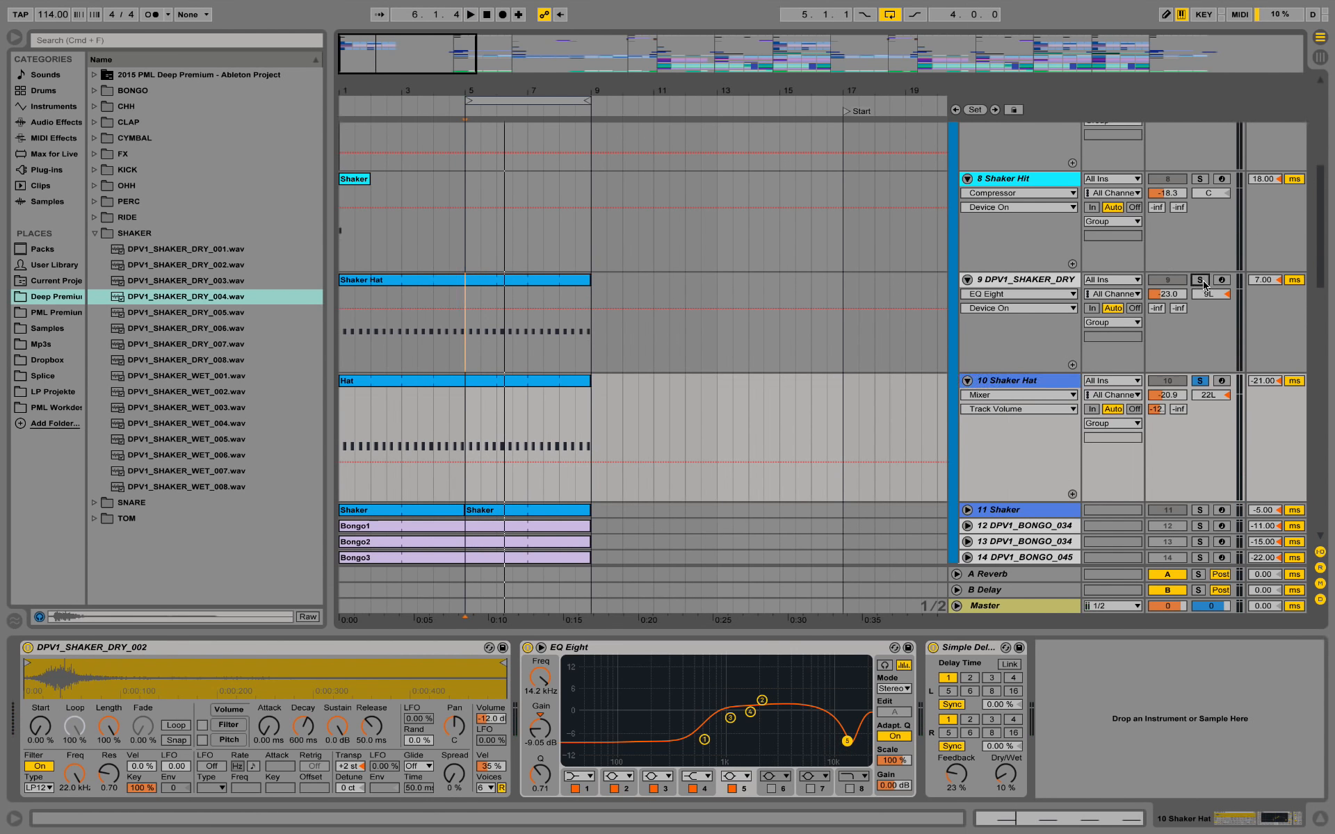
{"action": "left_click", "coordinate": [1201, 280]}
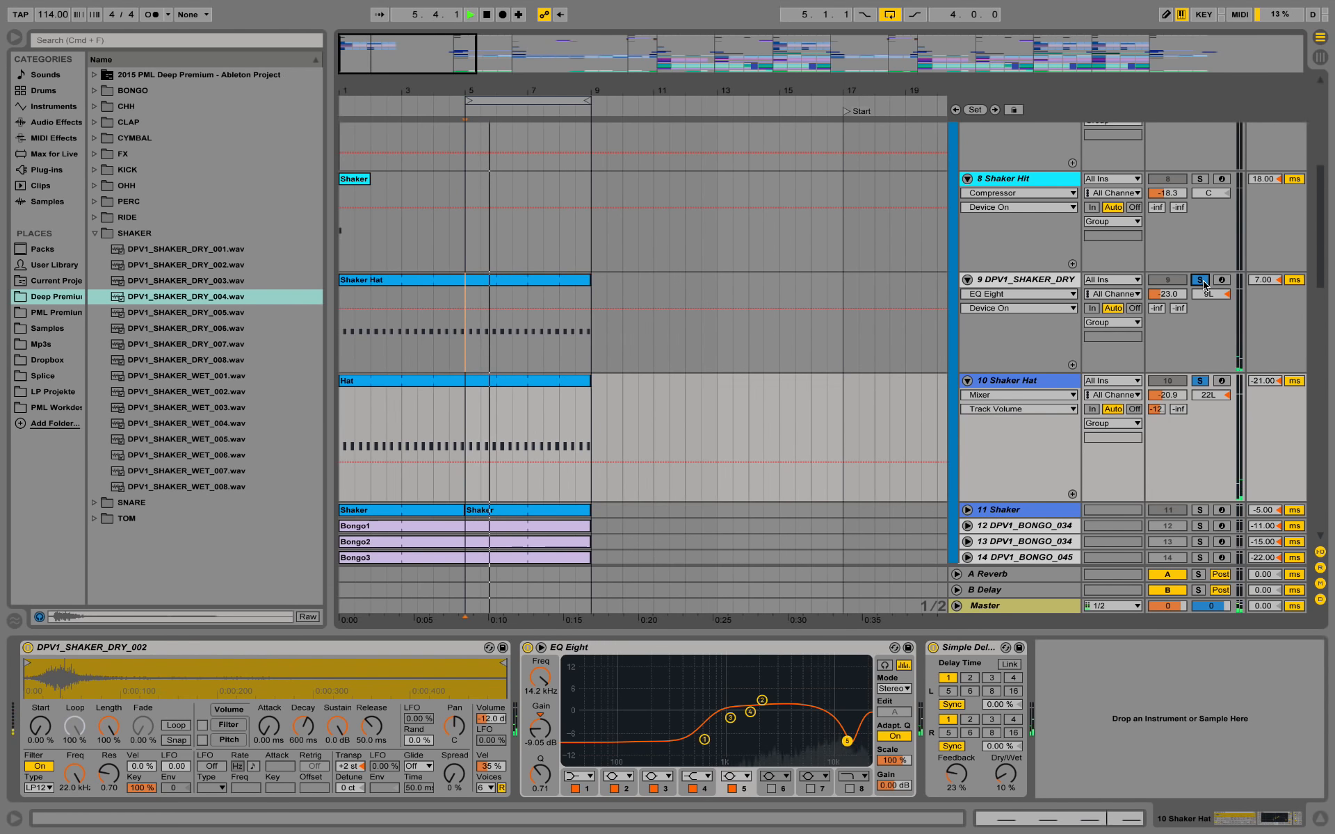
{"action": "scroll", "coordinate": [1189, 484], "scroll_direction": "down", "scroll_amount": 3}
{"action": "key", "text": "space"}
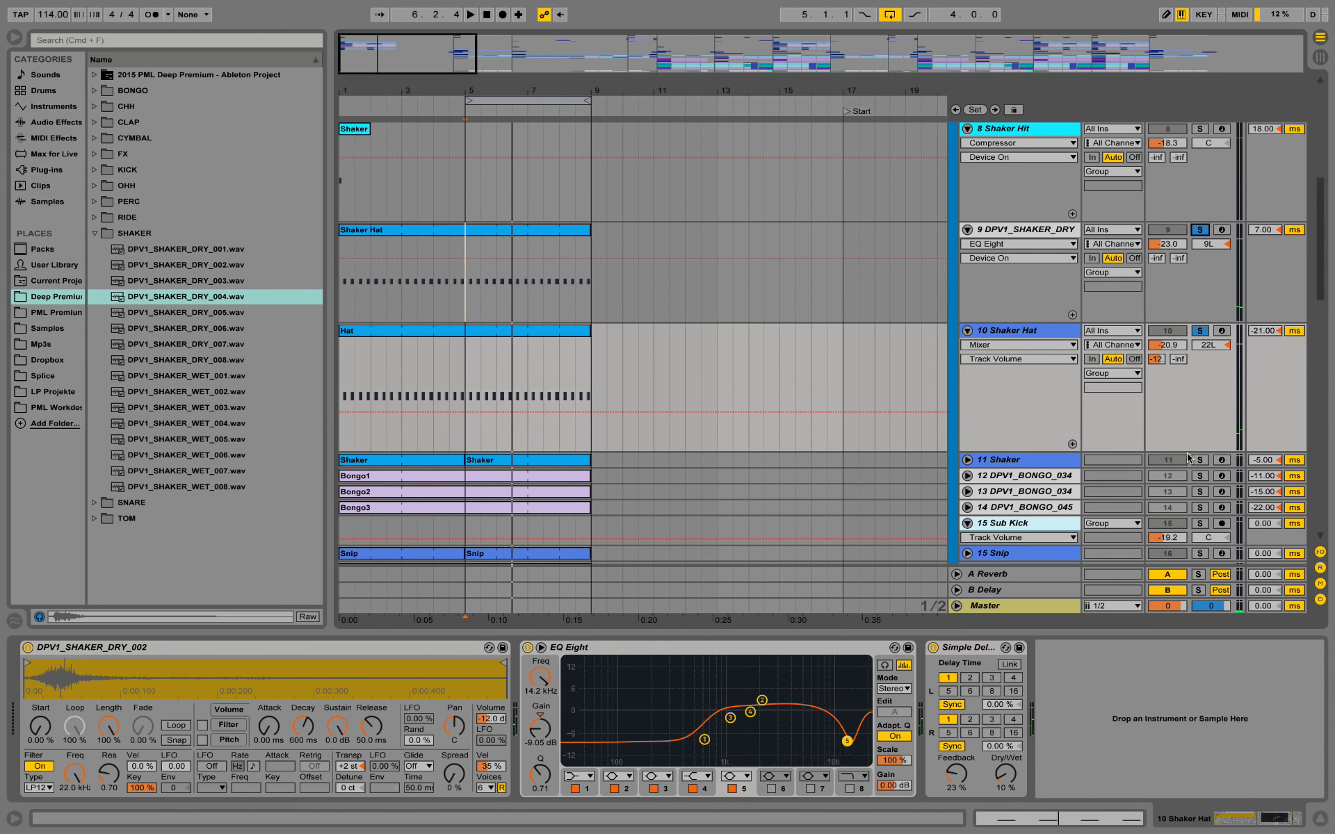
Unfold the Shaker track, zoom the arrangement in on the loop, and play the unsoloed tracks from bar 5
{"action": "left_click", "coordinate": [972, 463]}
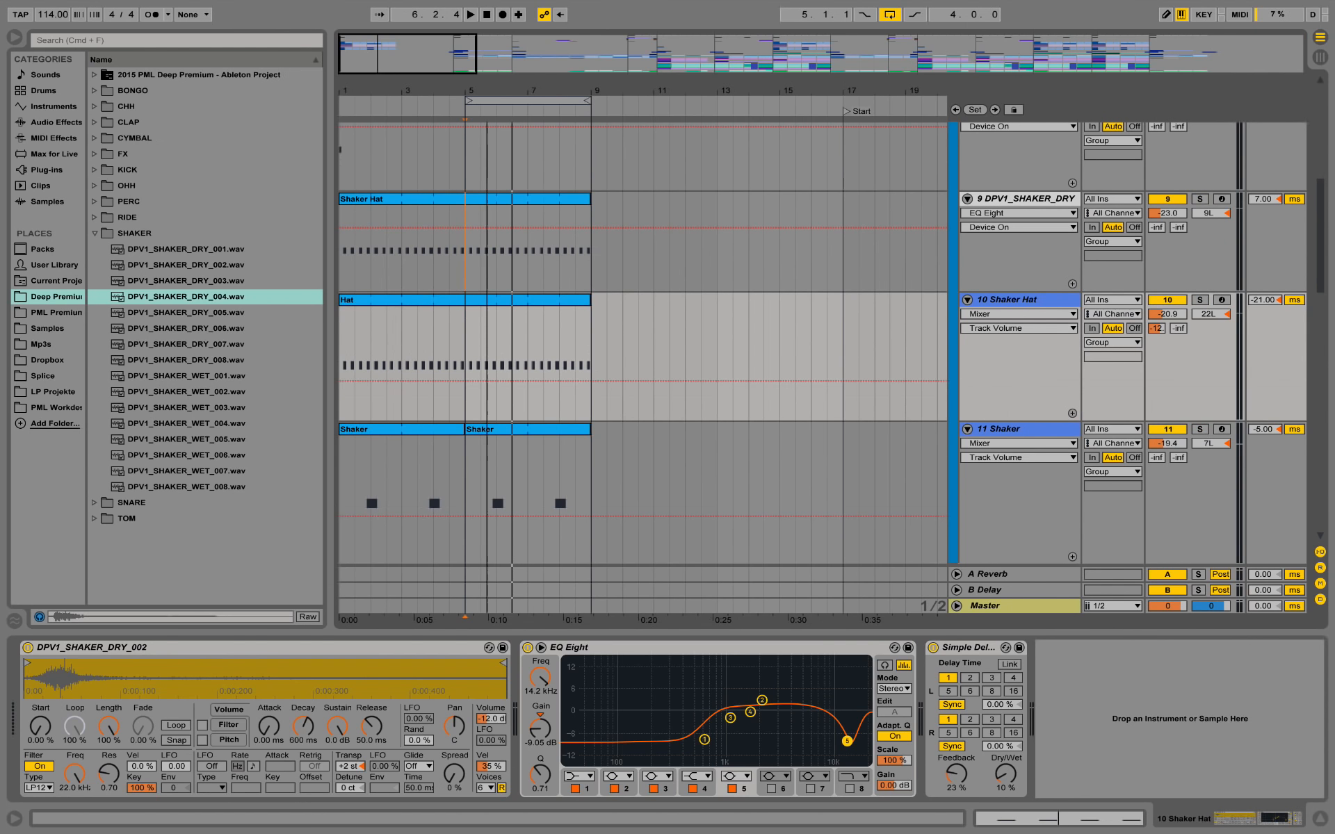
{"action": "left_click_drag", "start_coordinate": [487, 91], "coordinate": [503, 135]}
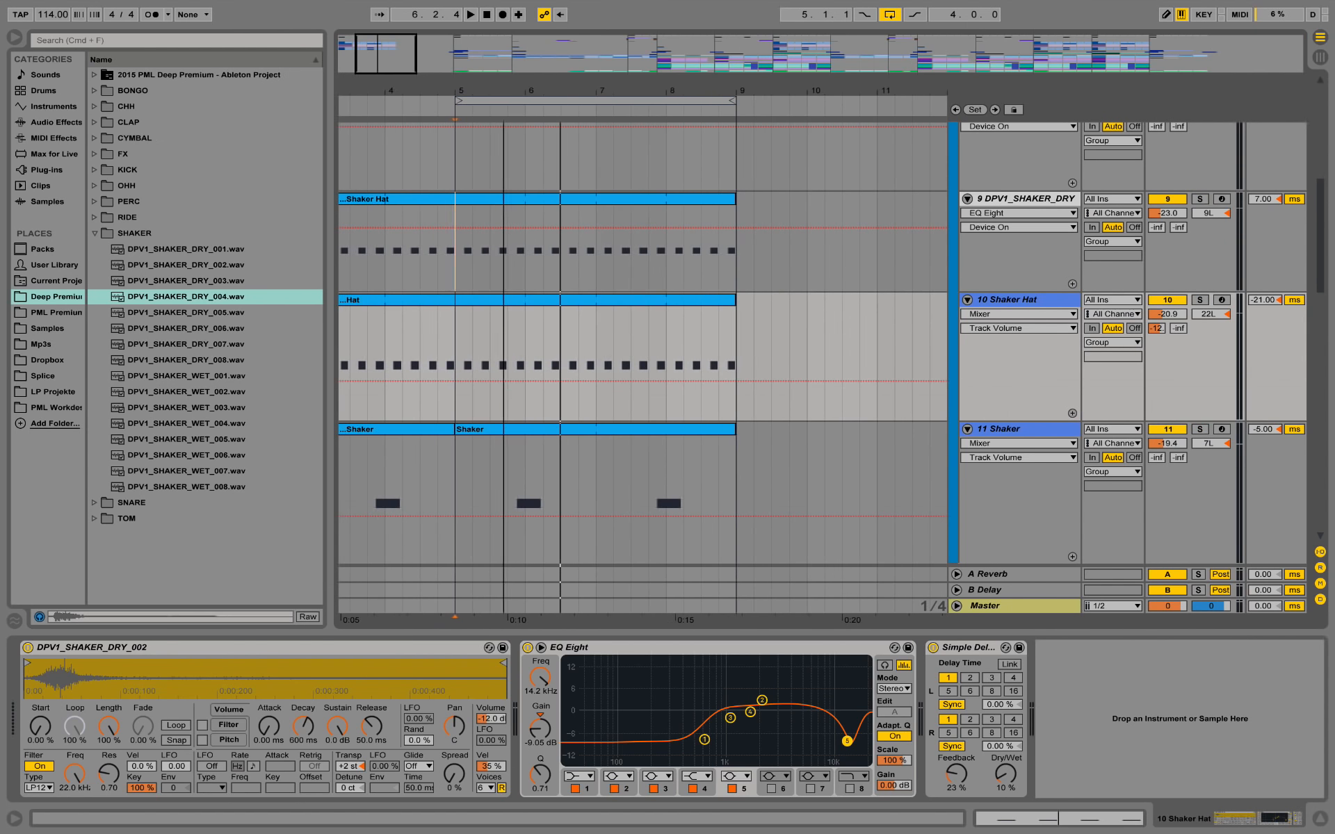
{"action": "left_click", "coordinate": [457, 453]}
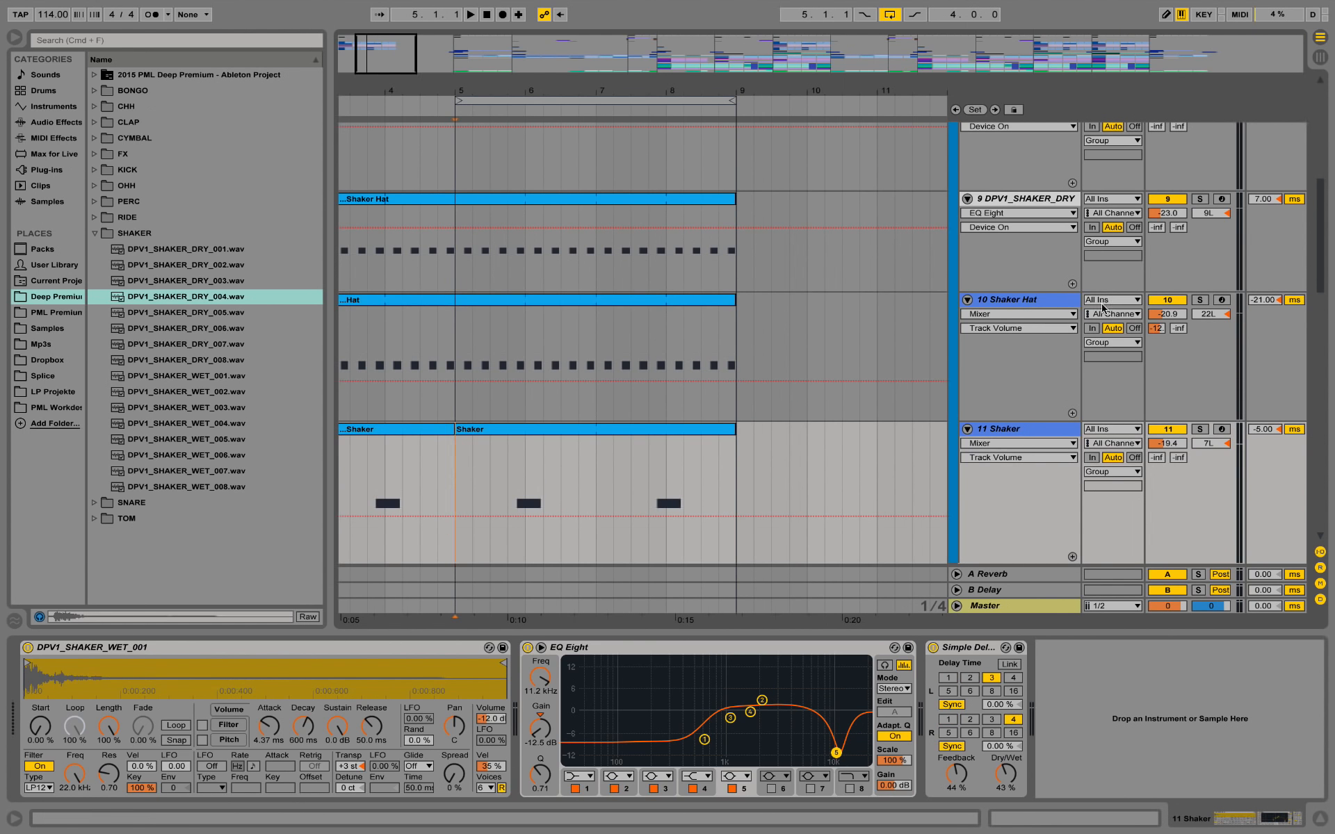
{"action": "key", "text": "space"}
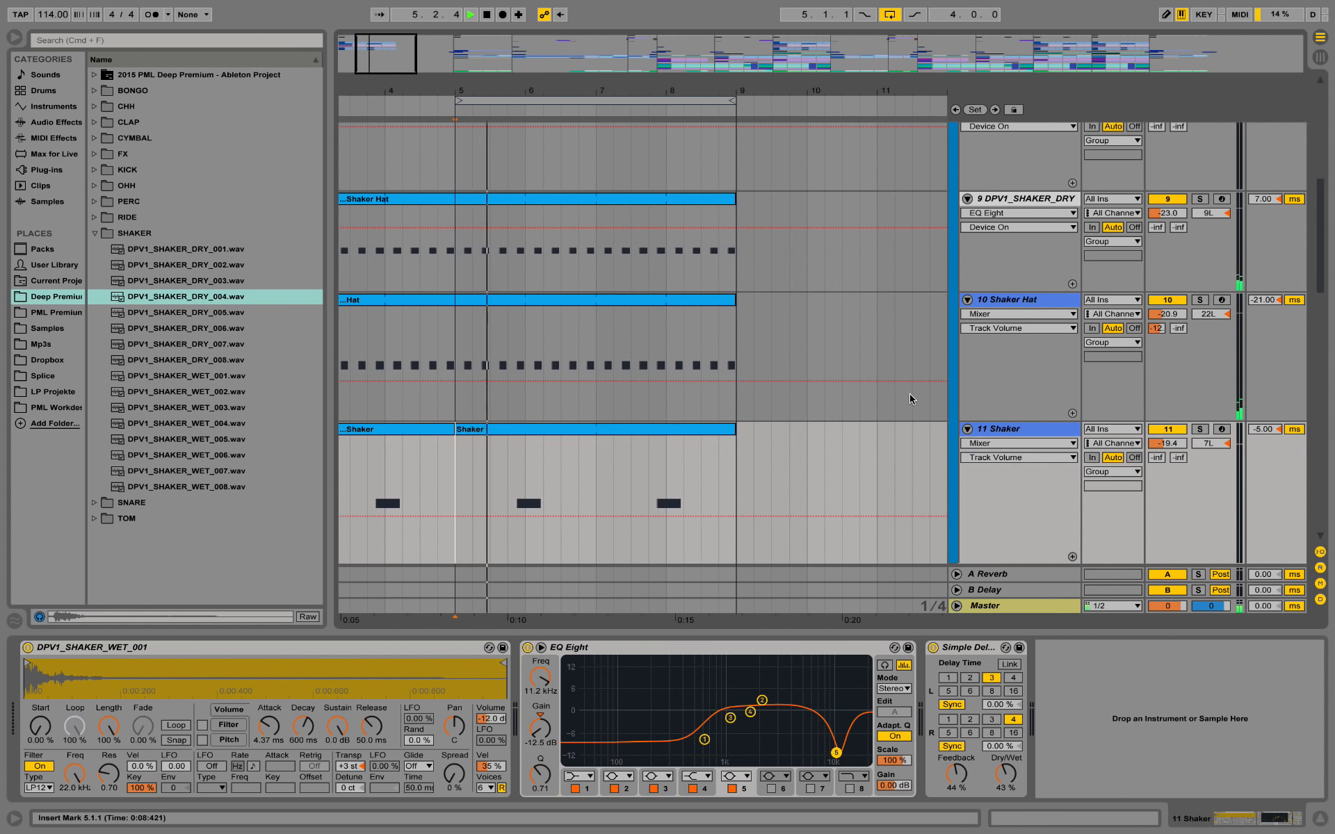
{"action": "key", "text": "space"}
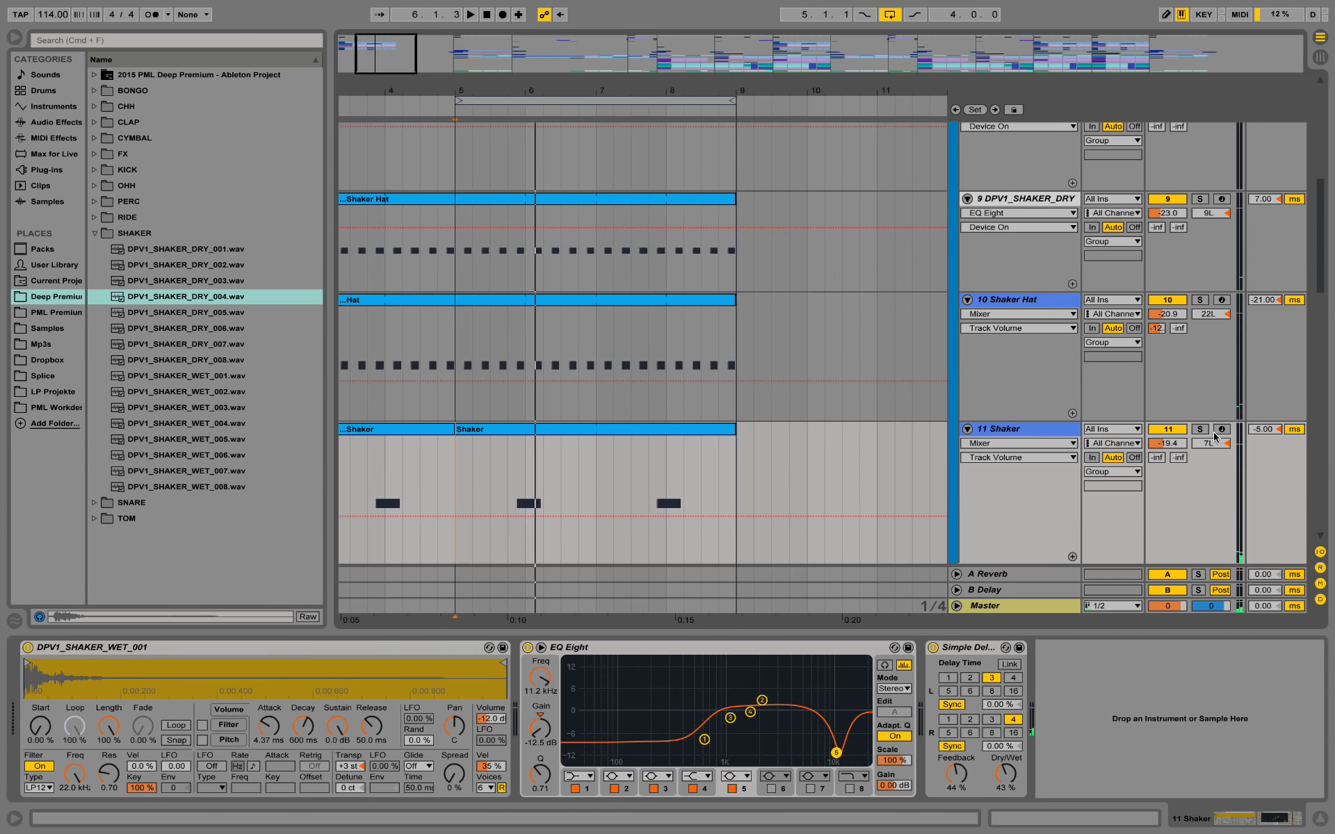
Play the Shaker track soloed from just before bar 6, and release its solo
{"action": "left_click", "coordinate": [514, 459]}
{"action": "key", "text": "space"}
{"action": "left_click", "coordinate": [990, 430]}
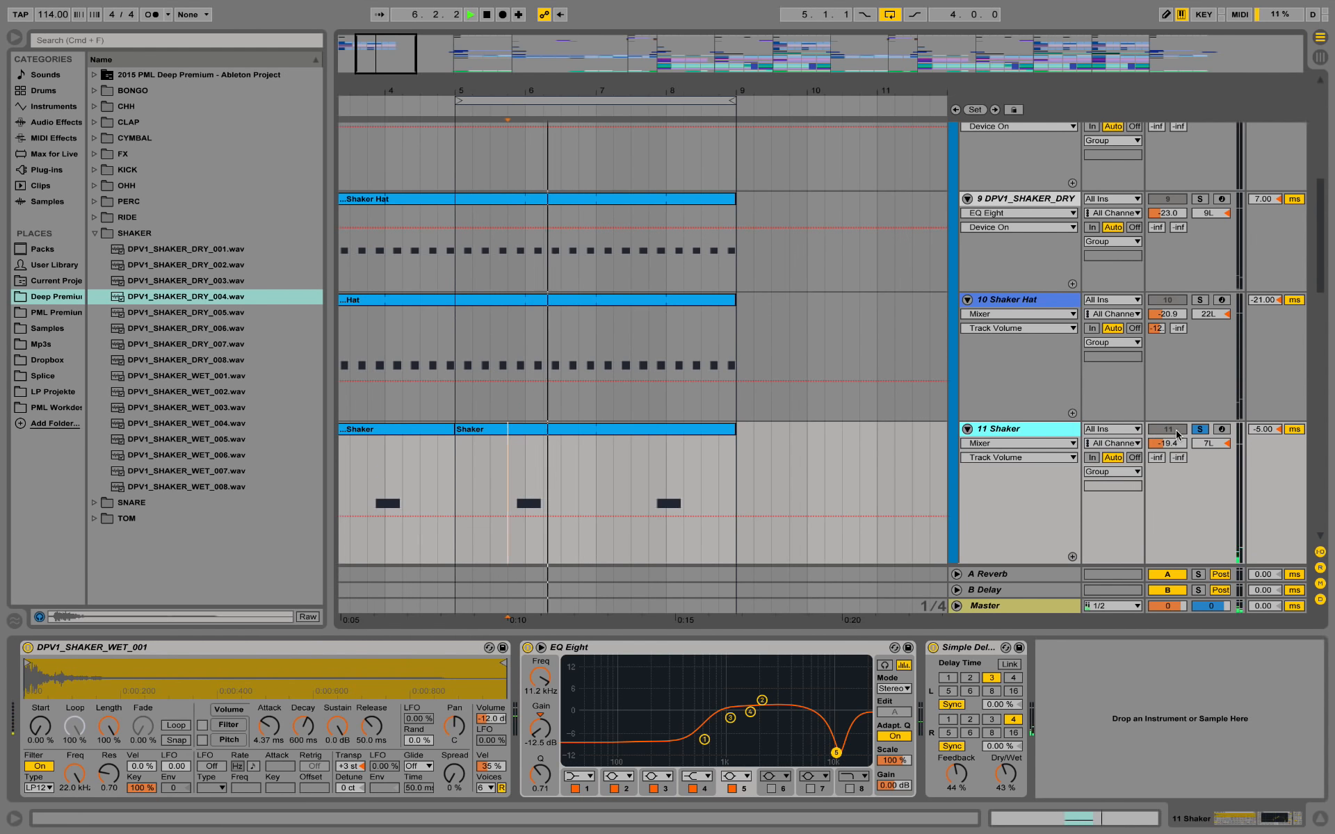
{"action": "left_click", "coordinate": [1166, 431]}
Stop playback and unfold the 15 Snip, 17 Snip Long and 16 Snip tracks
{"action": "scroll", "coordinate": [990, 445], "scroll_direction": "down", "scroll_amount": 3}
{"action": "scroll", "coordinate": [990, 445], "scroll_direction": "down", "scroll_amount": 2}
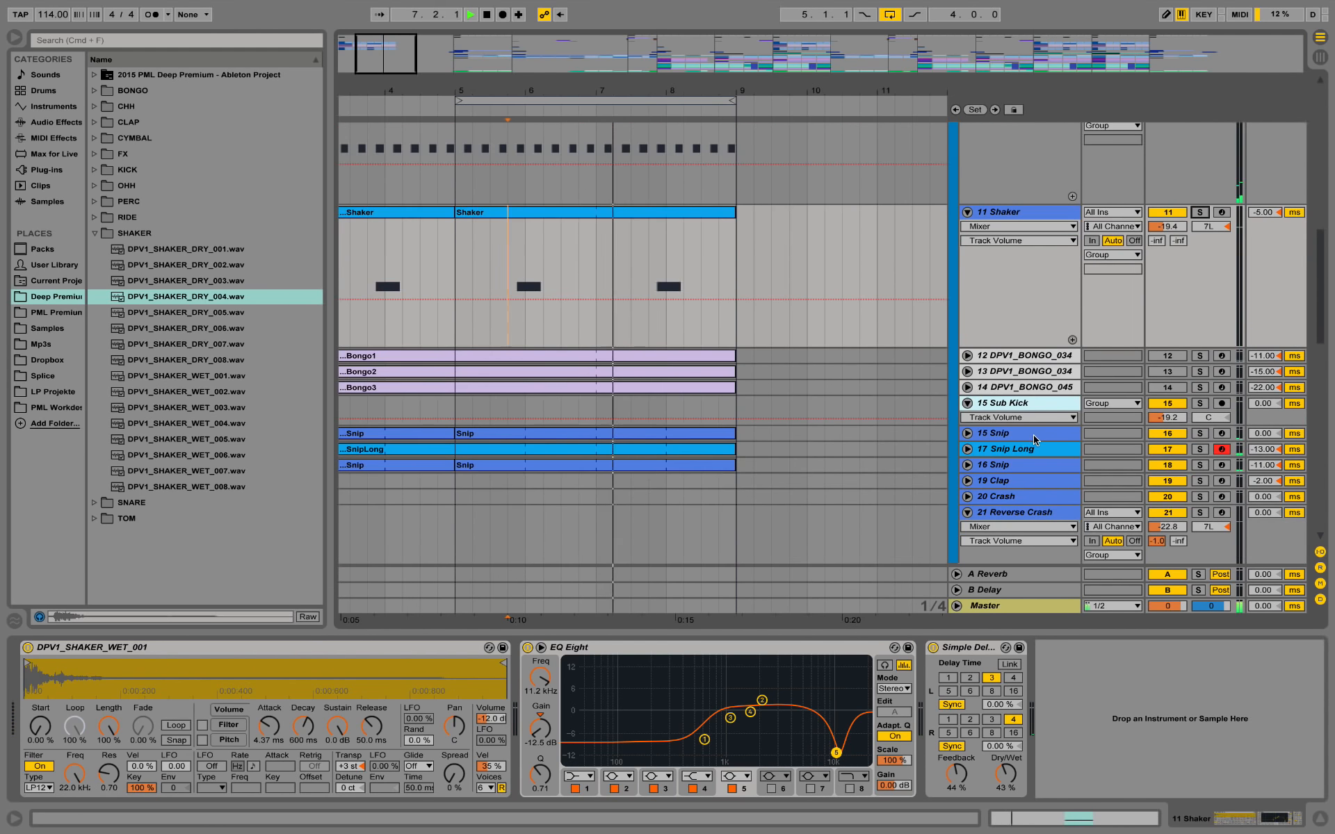
{"action": "scroll", "coordinate": [984, 424], "scroll_direction": "down", "scroll_amount": 1}
{"action": "key", "text": "space"}
{"action": "left_click", "coordinate": [967, 401]}
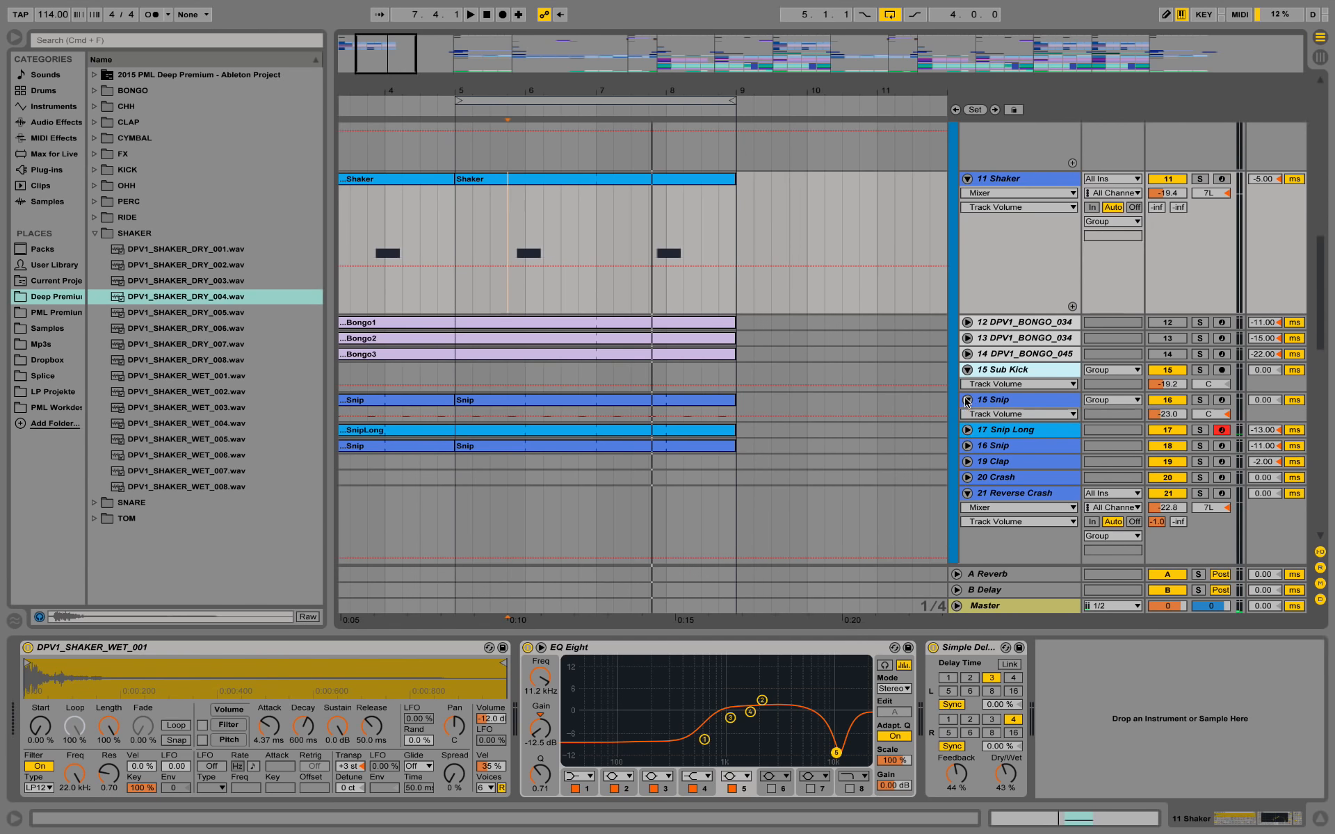
{"action": "left_click", "coordinate": [967, 431]}
{"action": "left_click", "coordinate": [967, 461]}
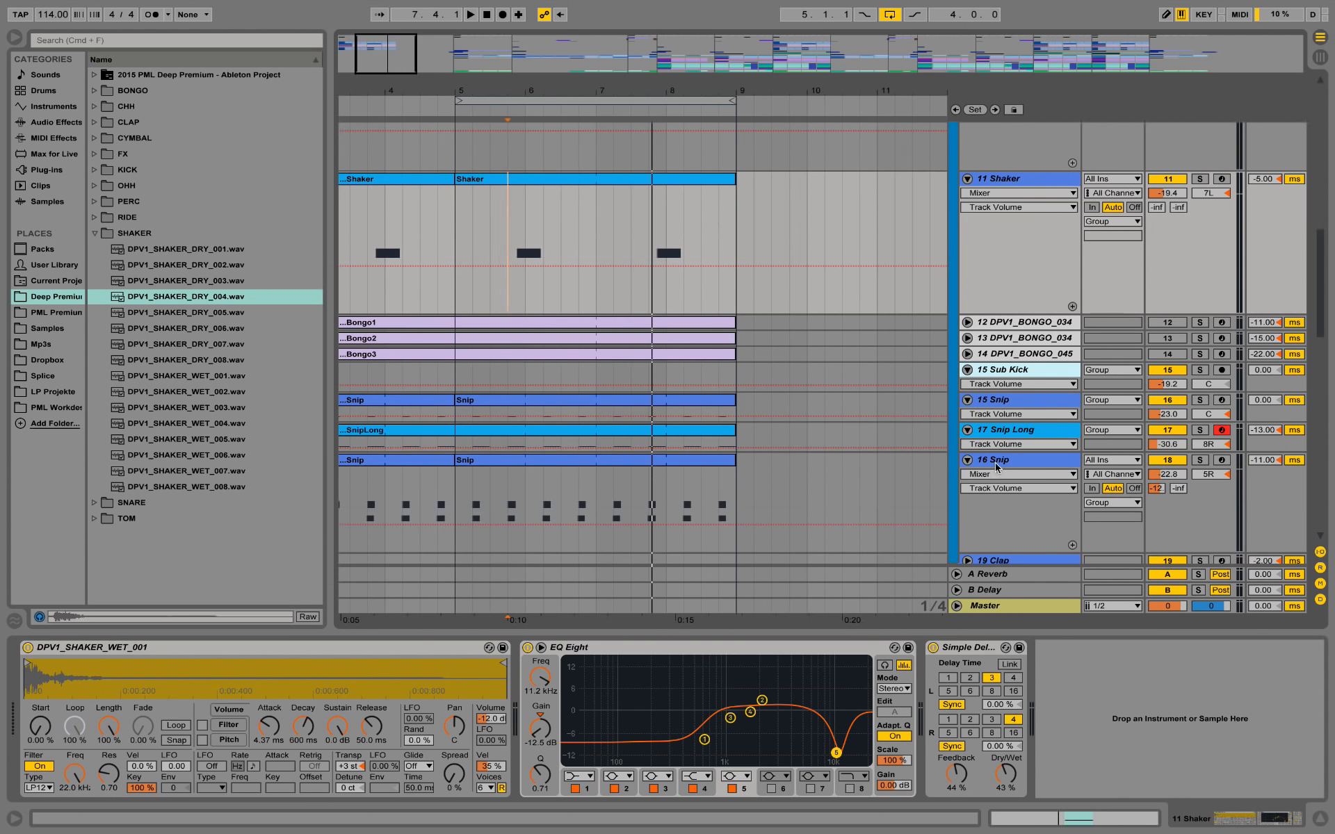
Solo and play the 16 Snip track, and examine its Perc 52 sample, EQ Eight and Reverb
{"action": "left_click", "coordinate": [1003, 462]}
{"action": "left_click", "coordinate": [1202, 460]}
{"action": "key", "text": "space"}
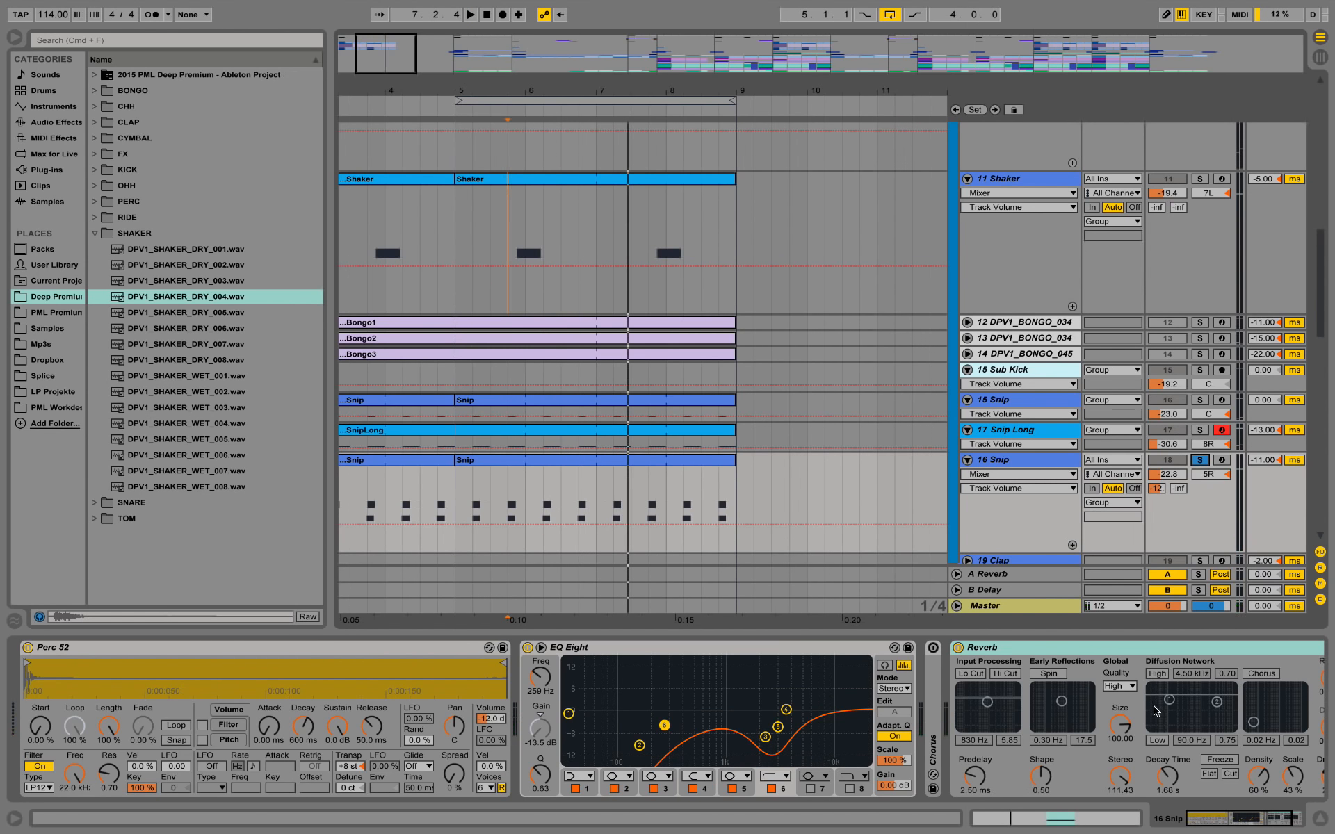
{"action": "left_click_drag", "start_coordinate": [1233, 822], "coordinate": [1252, 828]}
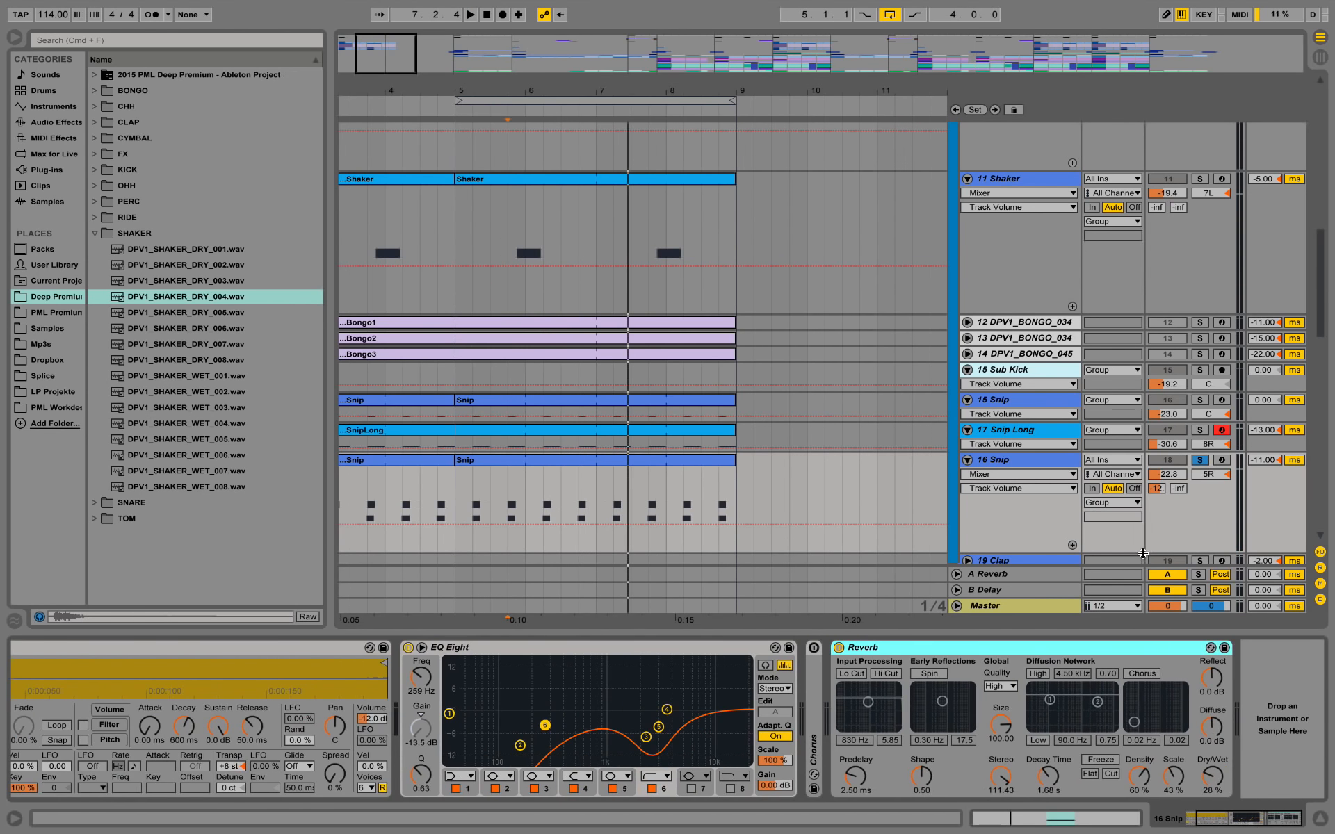
Solo the Snip Long track, examine its Compressor, Utility, EQ Eight, Reverb and Chorus, play it, and release the solo
{"action": "left_click", "coordinate": [1058, 436]}
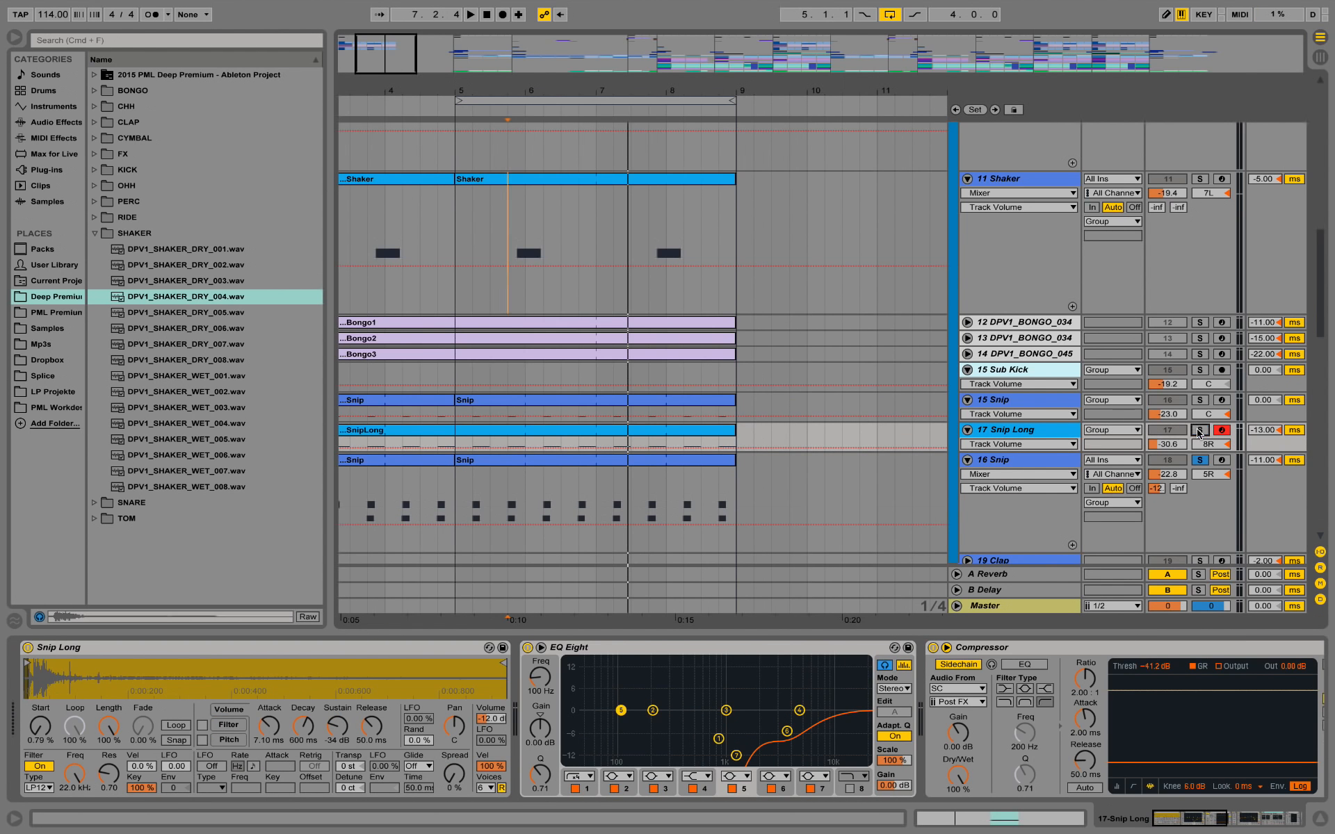
{"action": "left_click", "coordinate": [1198, 431]}
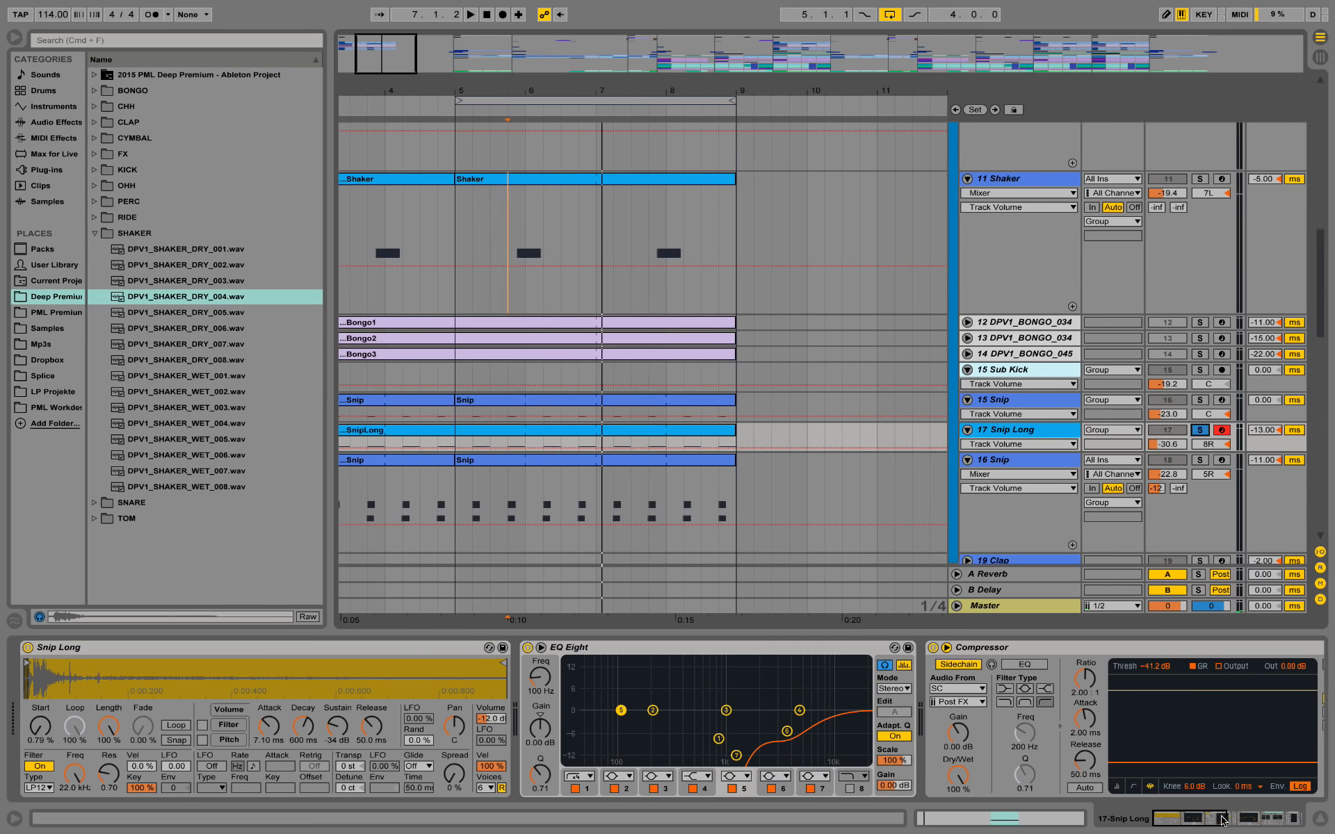
{"action": "left_click", "coordinate": [1223, 821]}
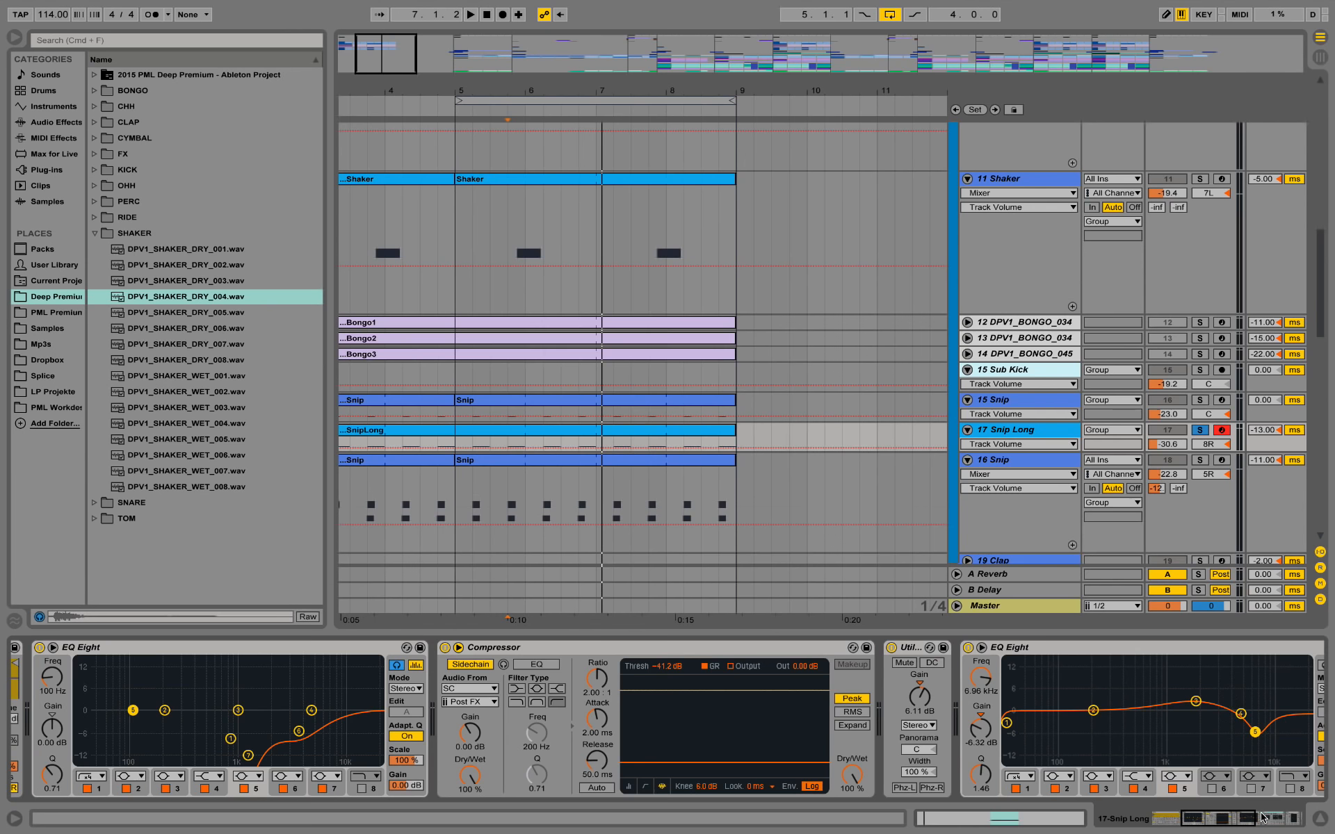
{"action": "left_click", "coordinate": [1263, 817]}
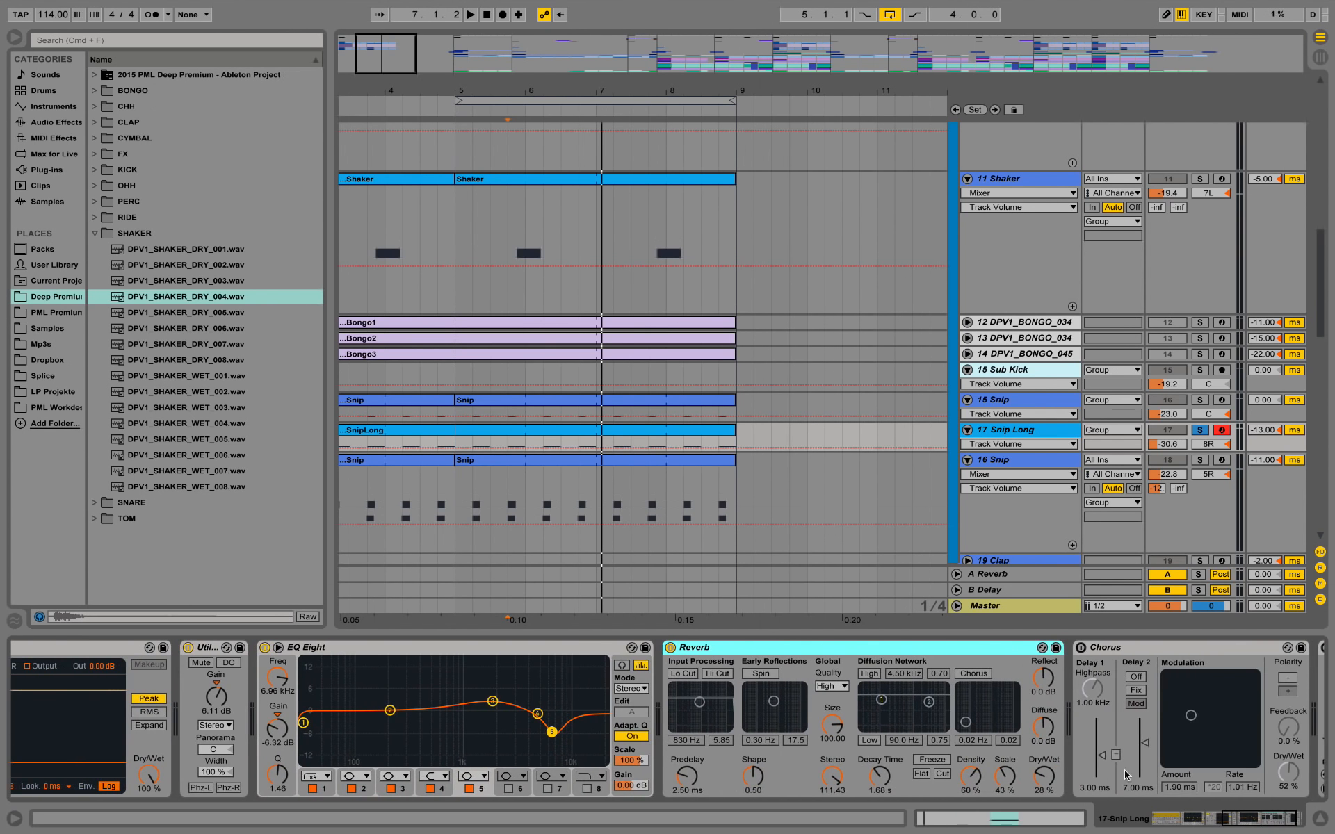
{"action": "left_click", "coordinate": [1263, 822]}
{"action": "key", "text": "space"}
{"action": "left_click", "coordinate": [1200, 431]}
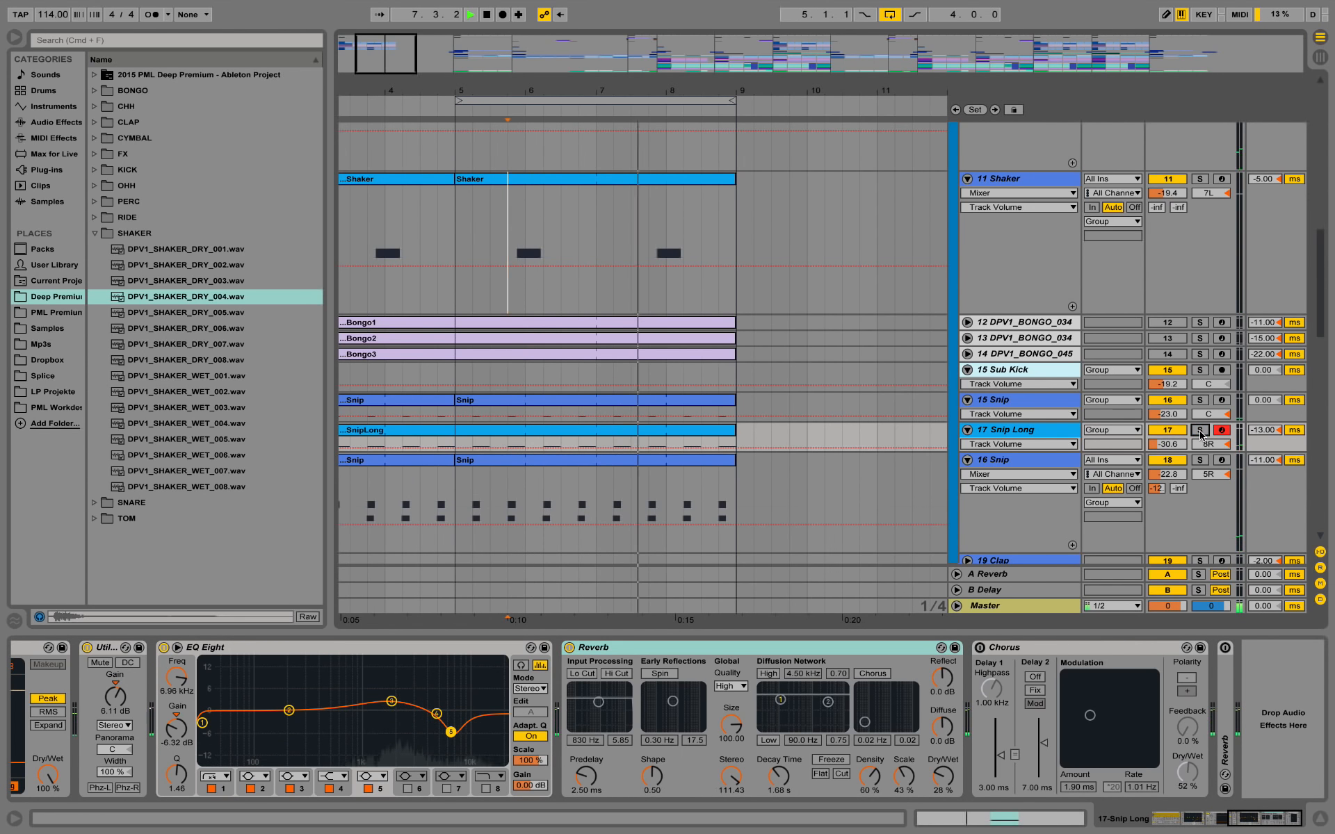
{"action": "key", "text": "space"}
Solo and play the 15 Snip track, and examine its Perc 49 sample, EQ Eight, Reverb and Chorus
{"action": "left_click", "coordinate": [1200, 400]}
{"action": "left_click", "coordinate": [1043, 403]}
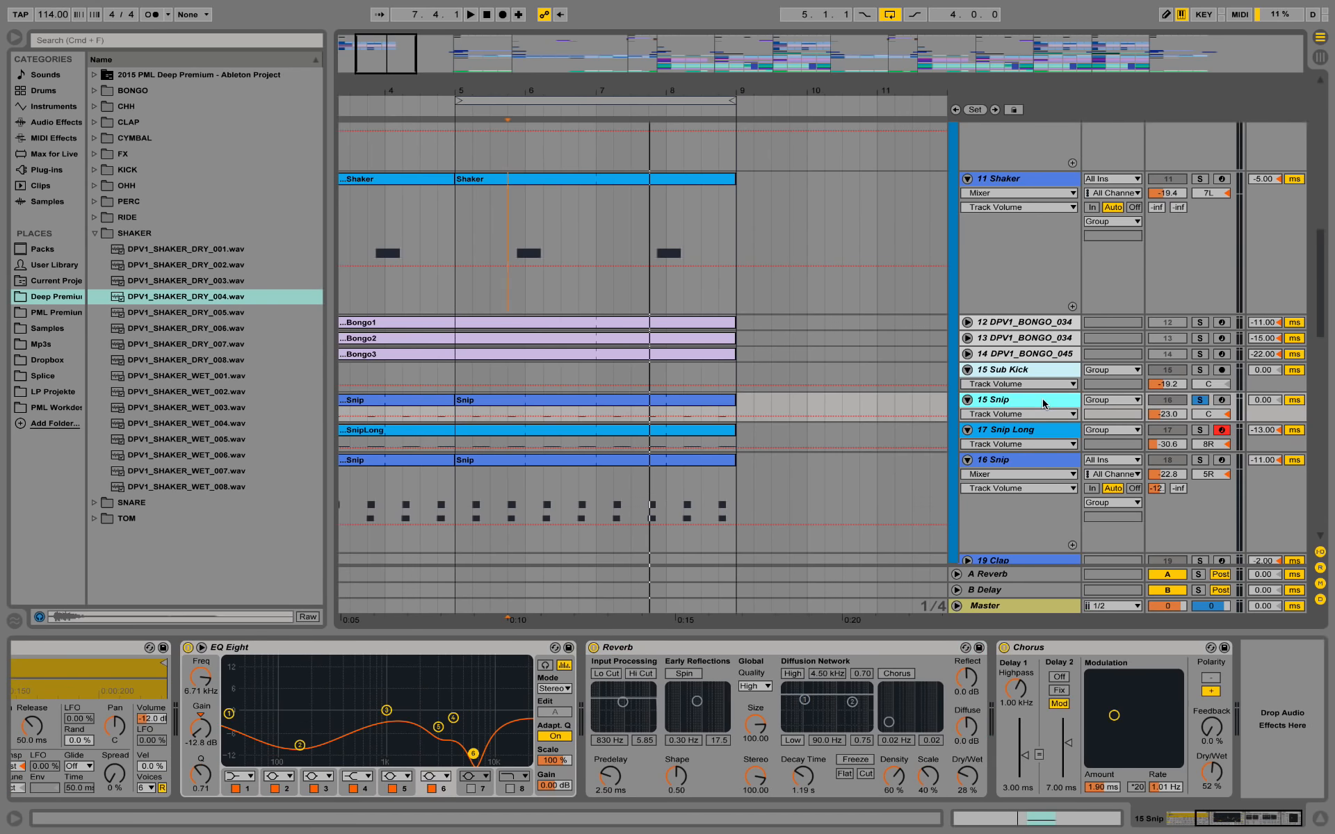
{"action": "left_click_drag", "start_coordinate": [1206, 820], "coordinate": [1175, 805]}
{"action": "key", "text": "space"}
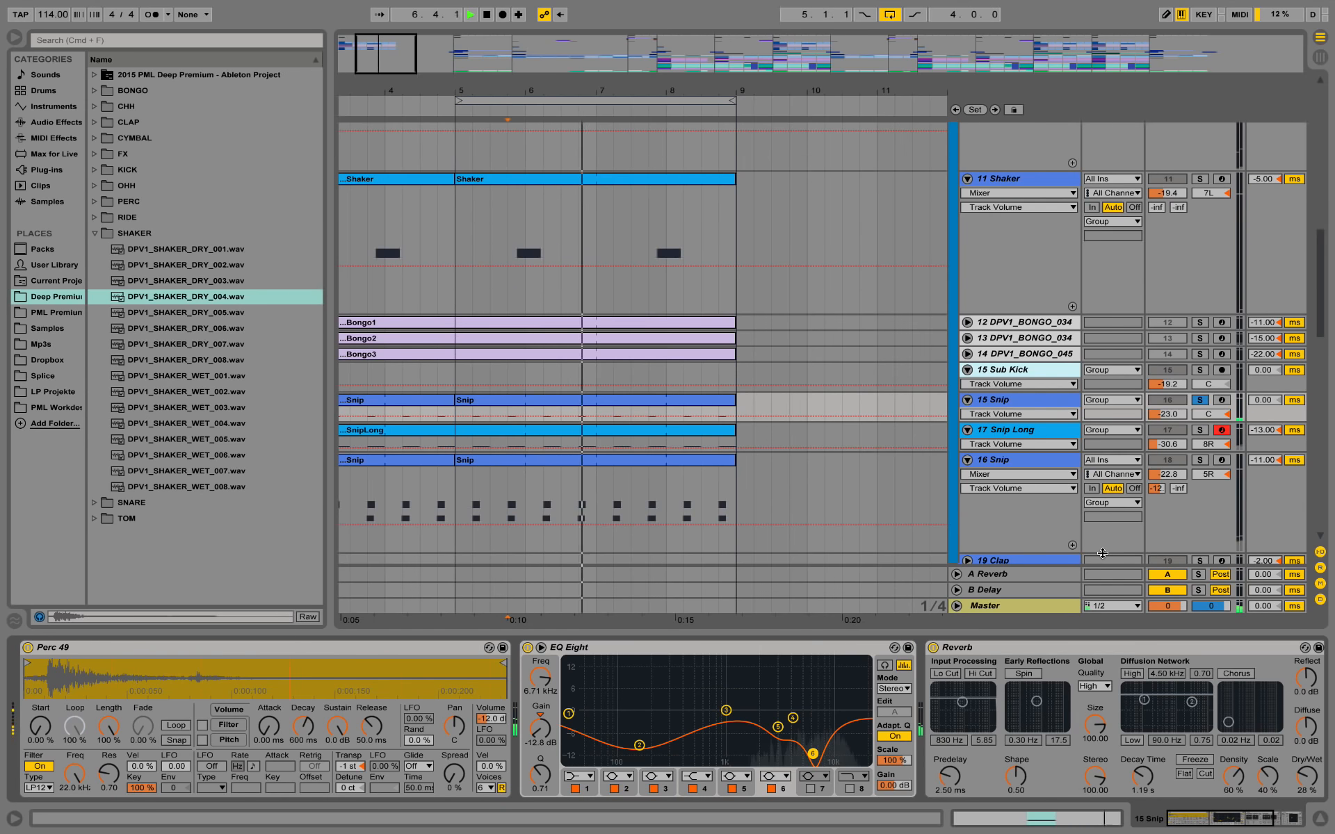
{"action": "left_click_drag", "start_coordinate": [1218, 824], "coordinate": [1246, 823]}
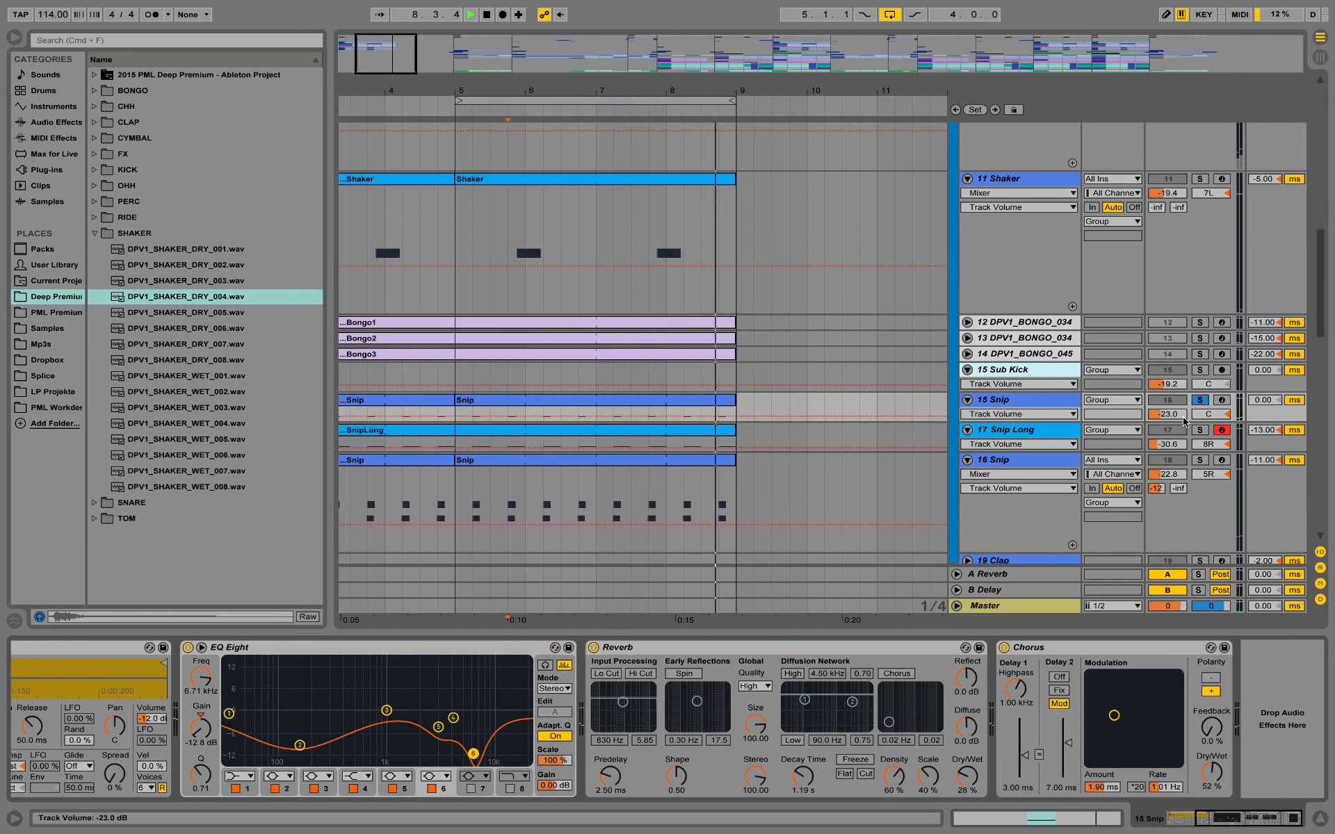
Play the 15 Snip, Snip Long and 16 Snip tracks soloed together, and release their solos
{"action": "left_click", "coordinate": [1201, 430]}
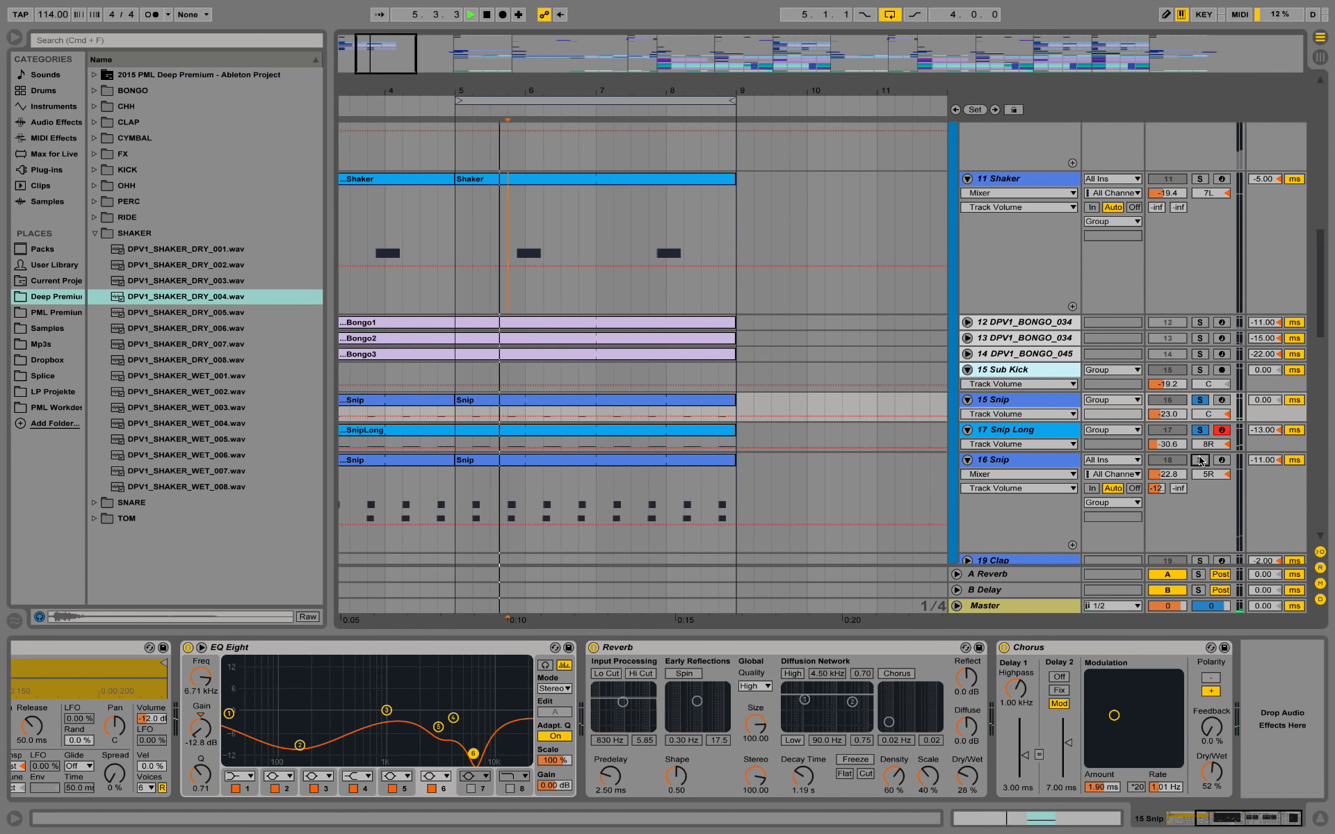
{"action": "left_click", "coordinate": [1200, 431]}
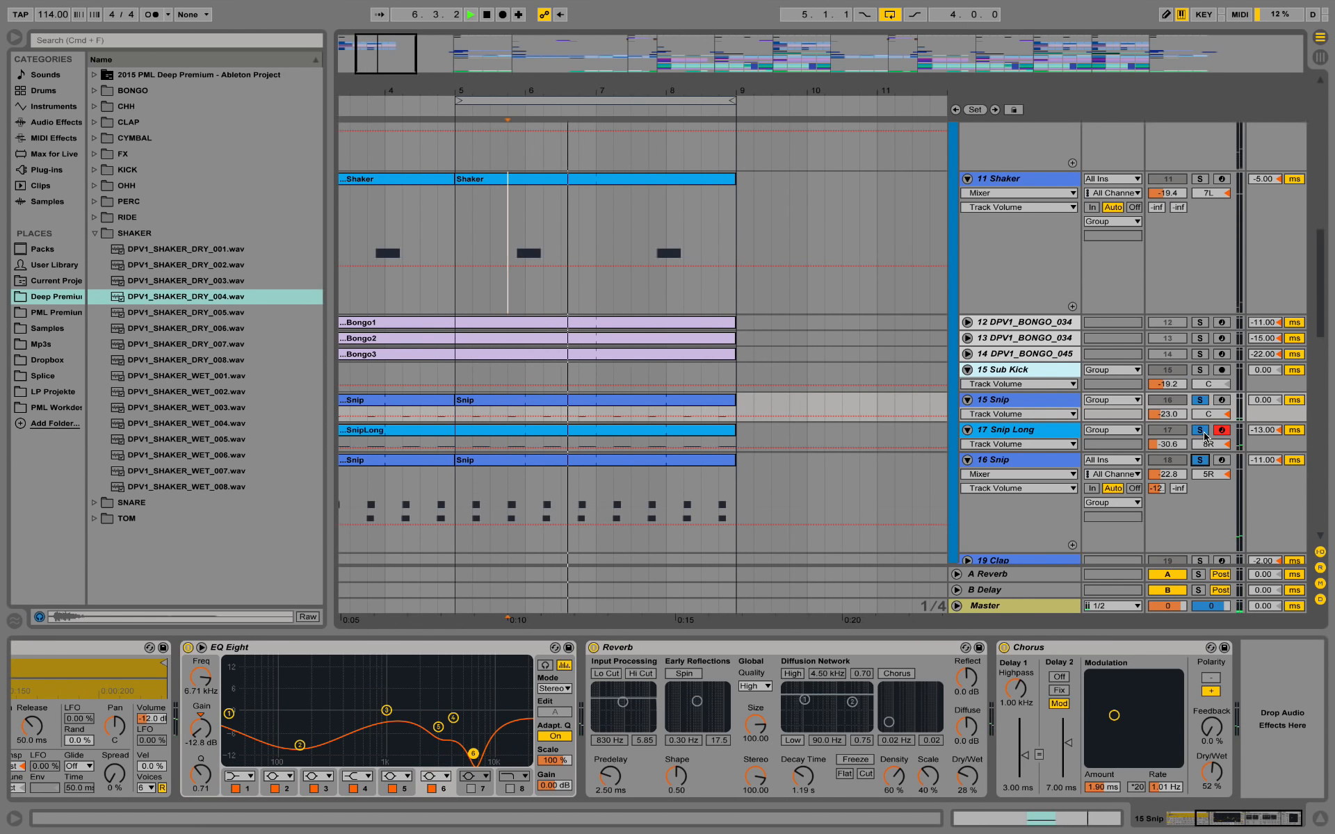
{"action": "scroll", "coordinate": [948, 450], "scroll_direction": "down", "scroll_amount": 2}
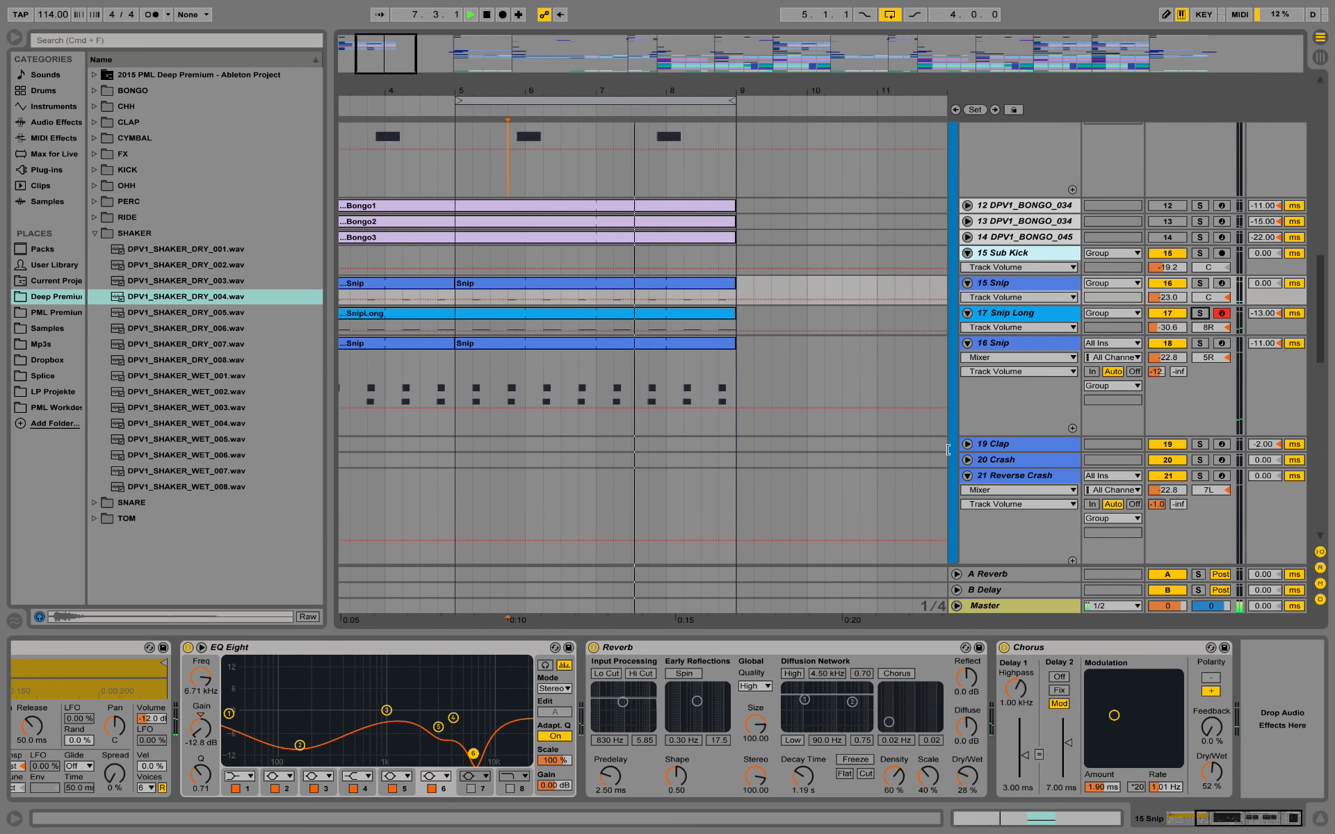
Open the 16 Snip track's Snip clip, examine the timing offset between its C3 and D3 notes around beat 1.2, and close the clip
{"action": "double_click", "coordinate": [725, 344]}
{"action": "key", "text": "space"}
{"action": "left_click", "coordinate": [817, 541]}
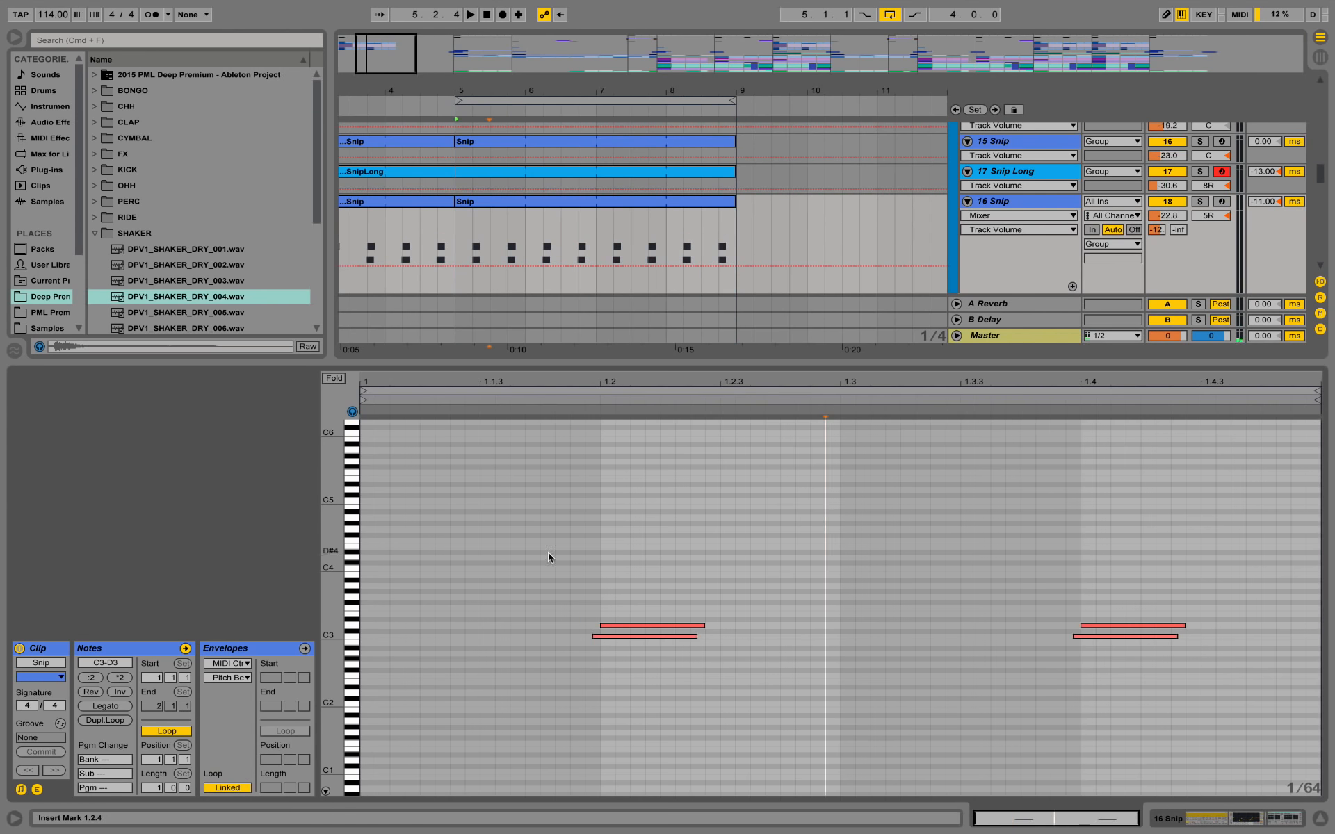
{"action": "left_click_drag", "start_coordinate": [352, 620], "coordinate": [424, 621]}
{"action": "left_click_drag", "start_coordinate": [586, 379], "coordinate": [674, 626]}
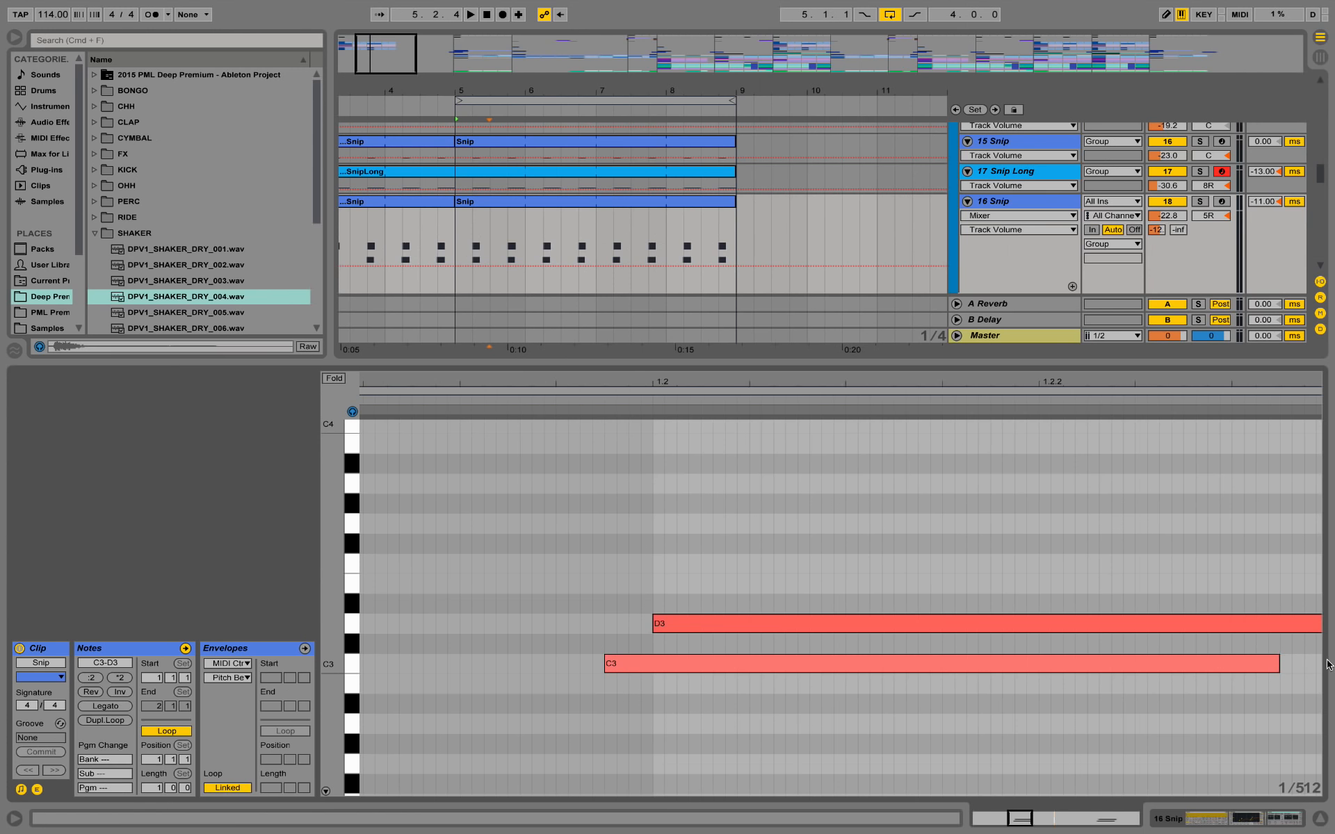
{"action": "left_click", "coordinate": [1319, 817]}
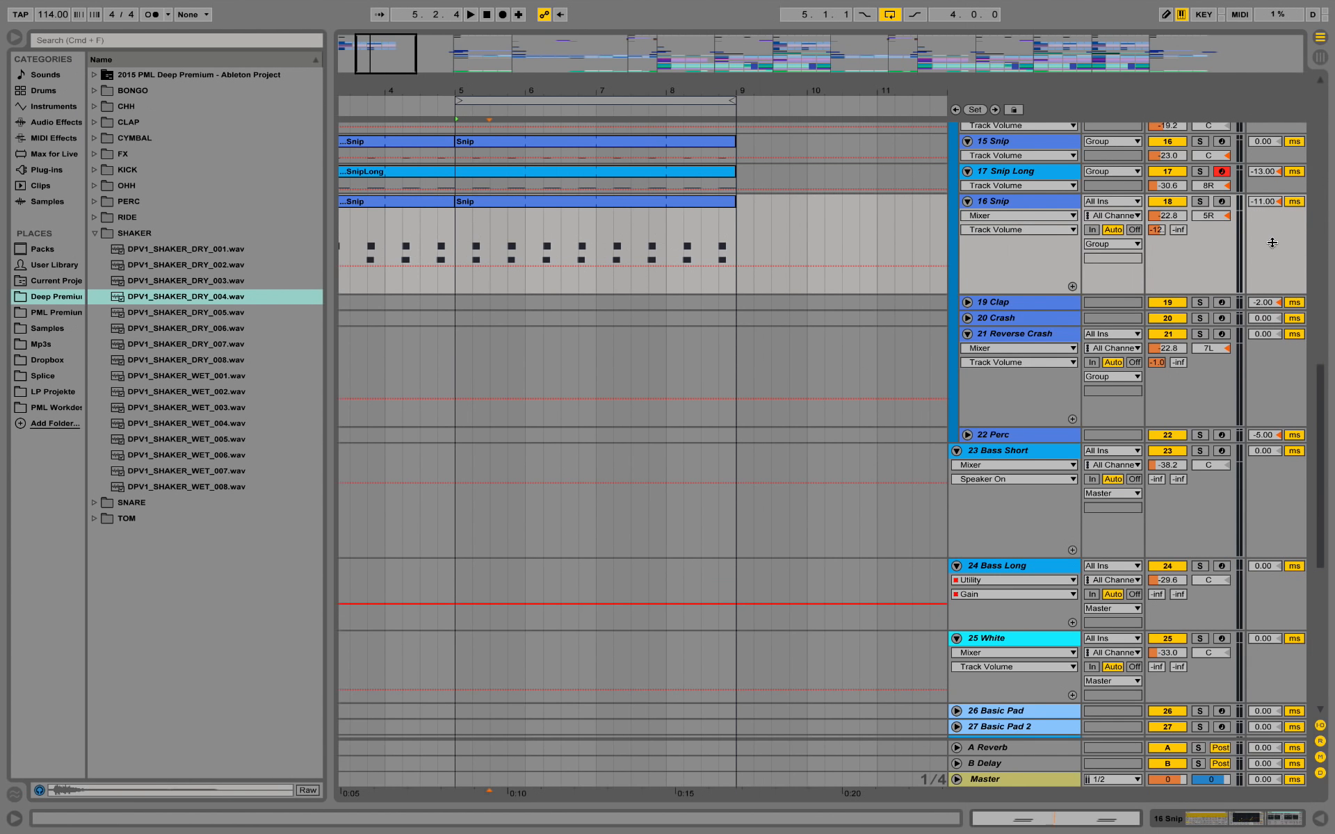
Unfold the three DPV1_BONGO tracks and display the device chain of the first one, with the Bongo1 clip
{"action": "scroll", "coordinate": [1208, 327], "scroll_direction": "up", "scroll_amount": 5}
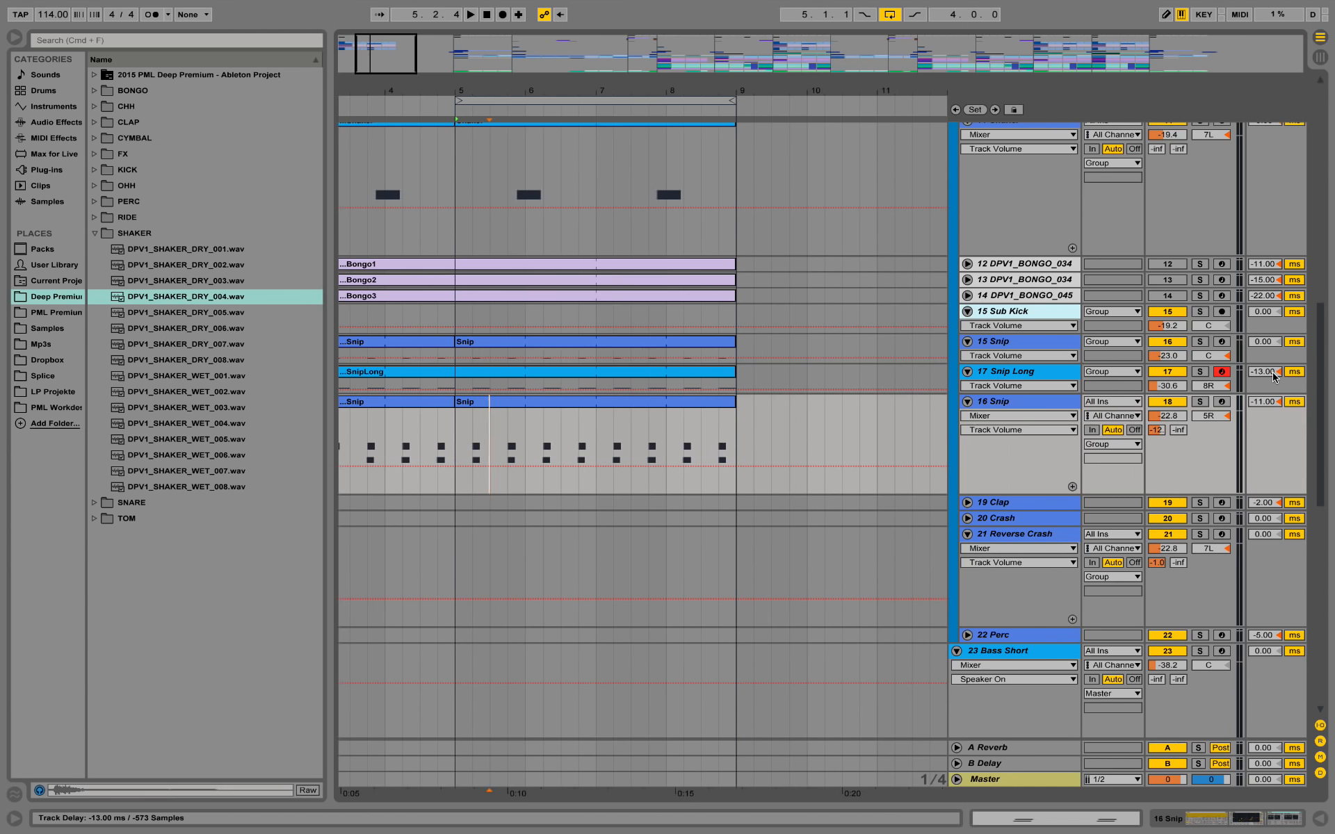
{"action": "scroll", "coordinate": [932, 329], "scroll_direction": "up", "scroll_amount": 2}
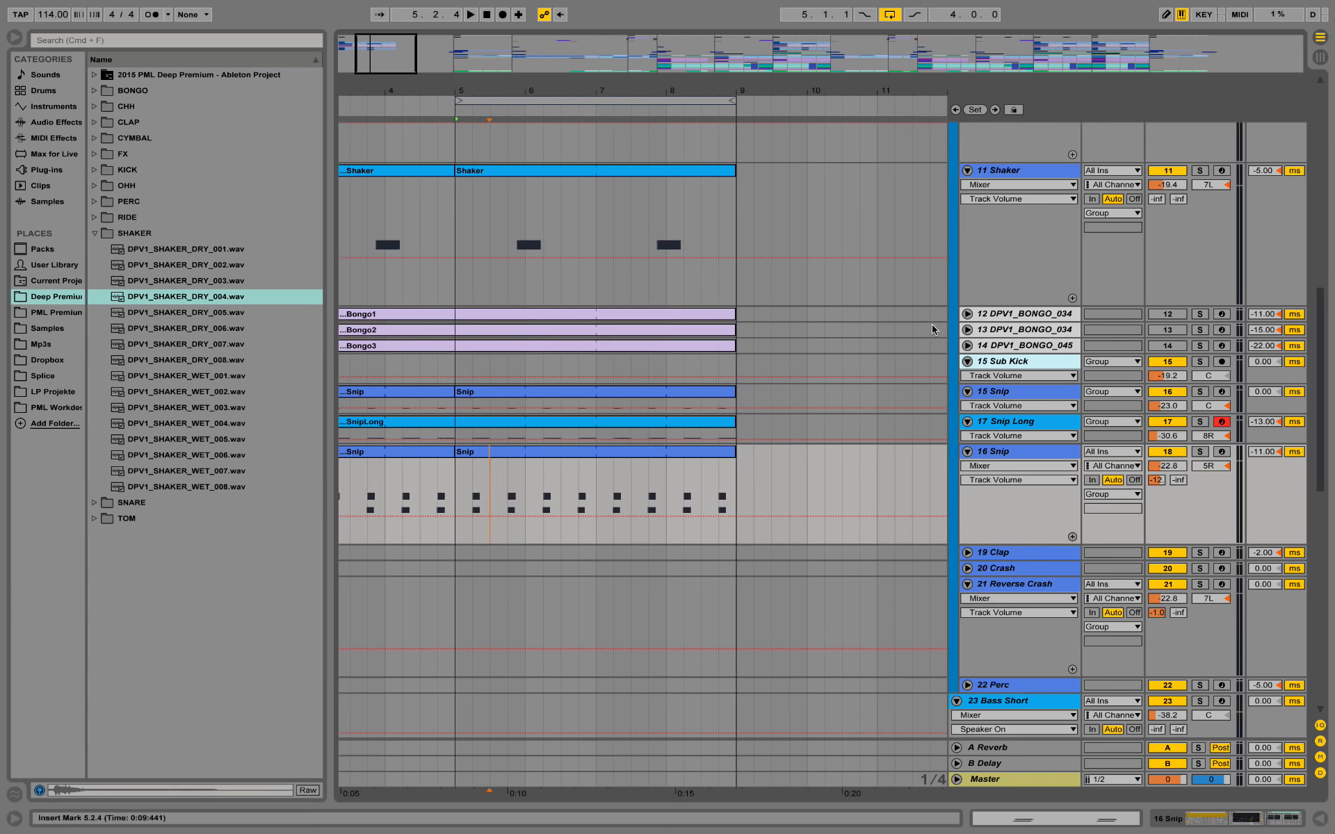
{"action": "left_click", "coordinate": [967, 313]}
{"action": "left_click", "coordinate": [967, 386]}
{"action": "left_click", "coordinate": [967, 459]}
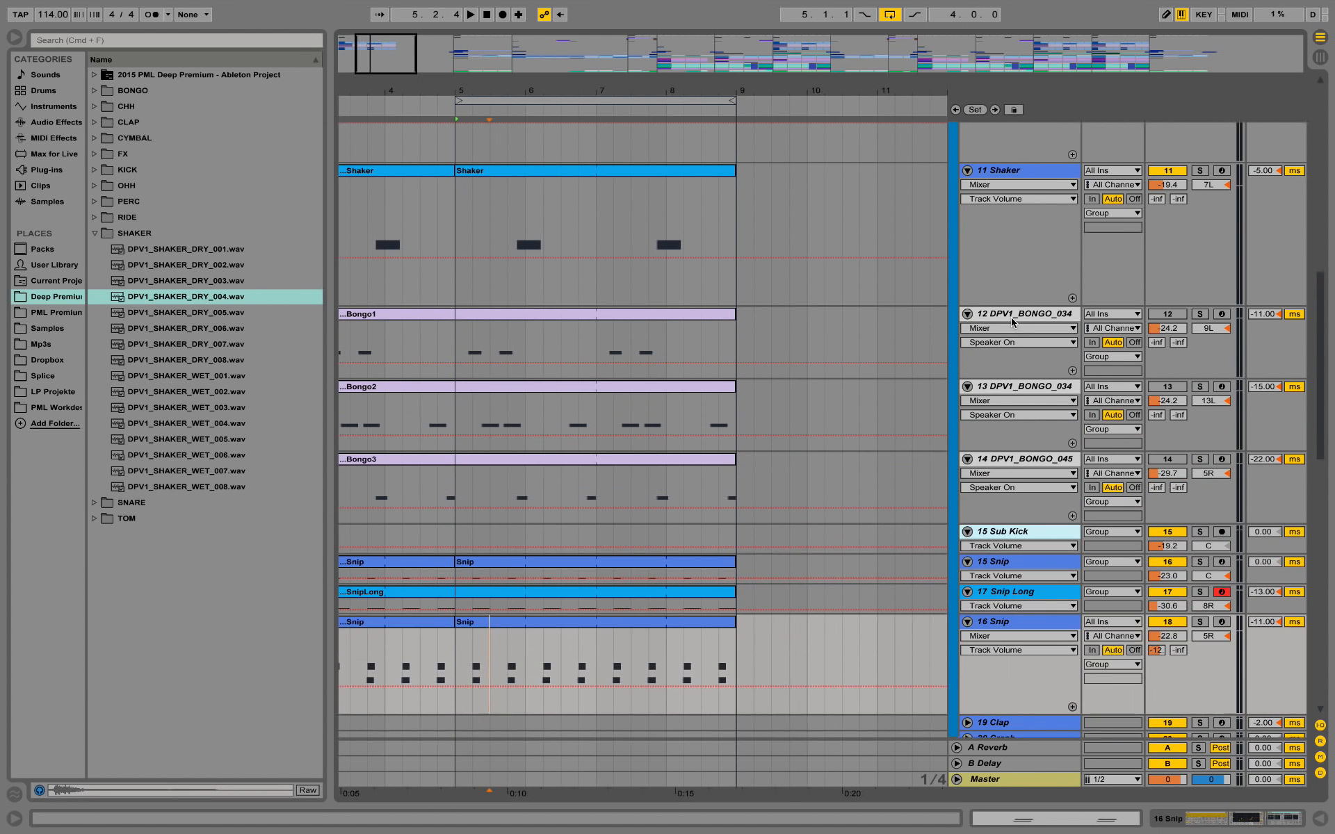
{"action": "left_click", "coordinate": [1011, 316]}
{"action": "double_click", "coordinate": [1011, 316]}
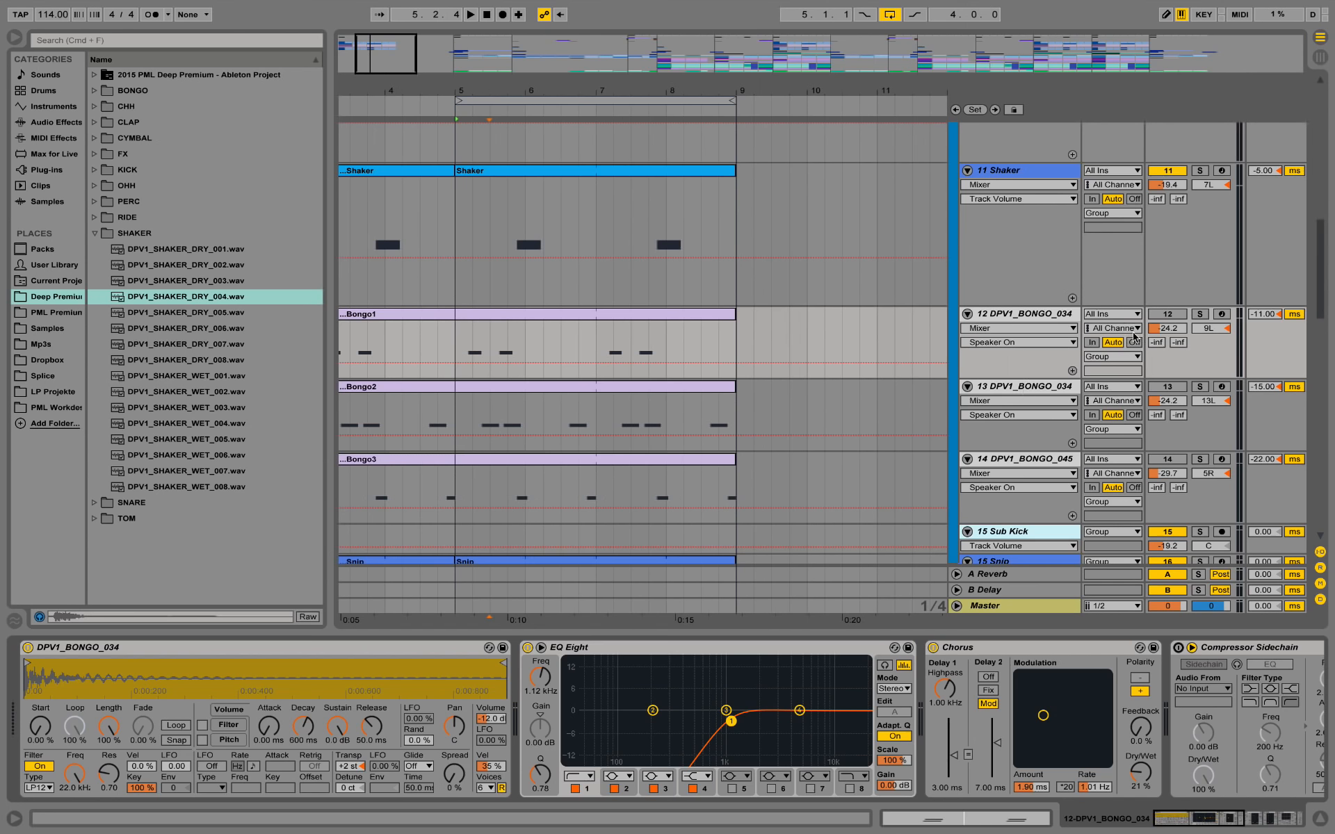
Activate the three deactivated DPV1_BONGO tracks
{"action": "left_click", "coordinate": [1182, 317]}
{"action": "left_click", "coordinate": [1168, 387]}
{"action": "left_click", "coordinate": [1168, 459]}
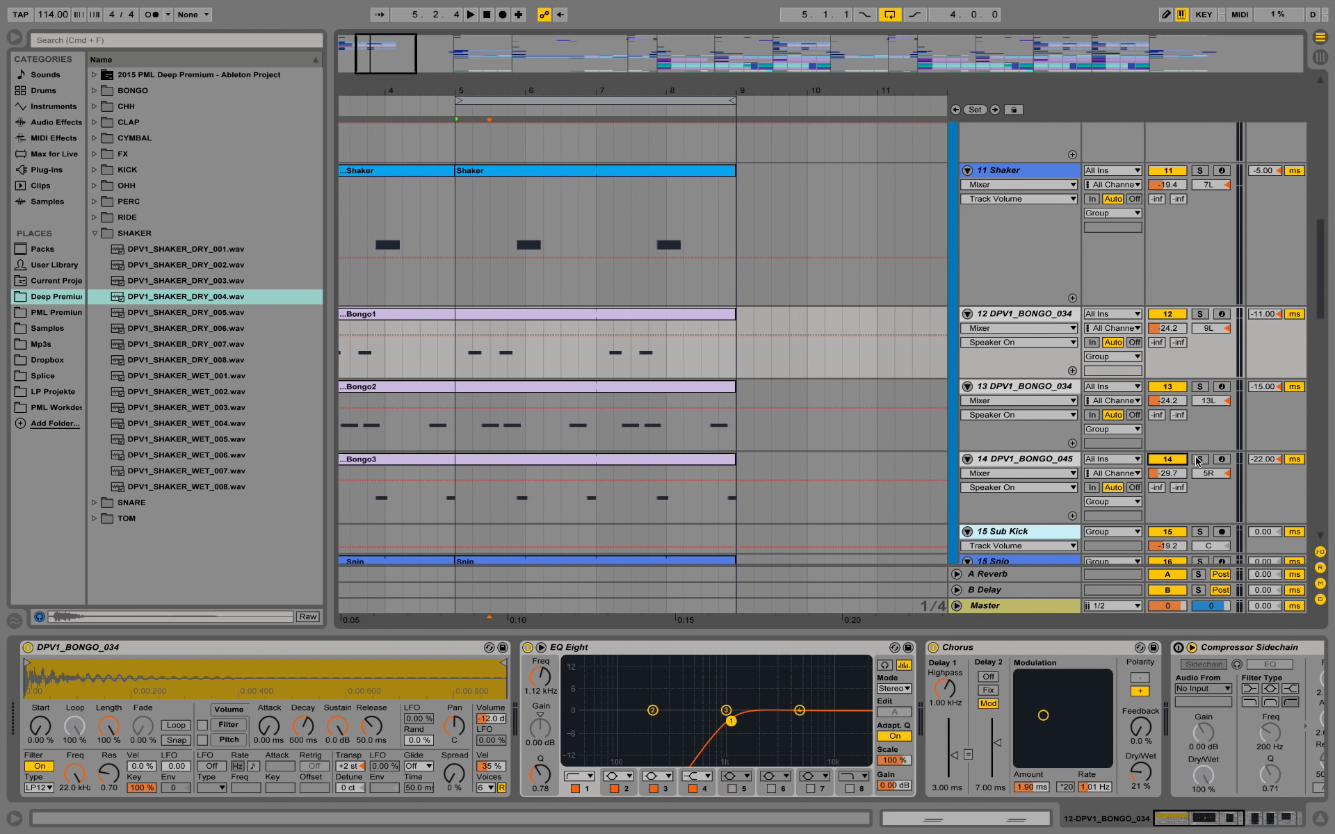
Solo all three DPV1_BONGO tracks and play the bar 5 loop
{"action": "left_click", "coordinate": [1199, 460]}
{"action": "left_click", "coordinate": [1199, 314]}
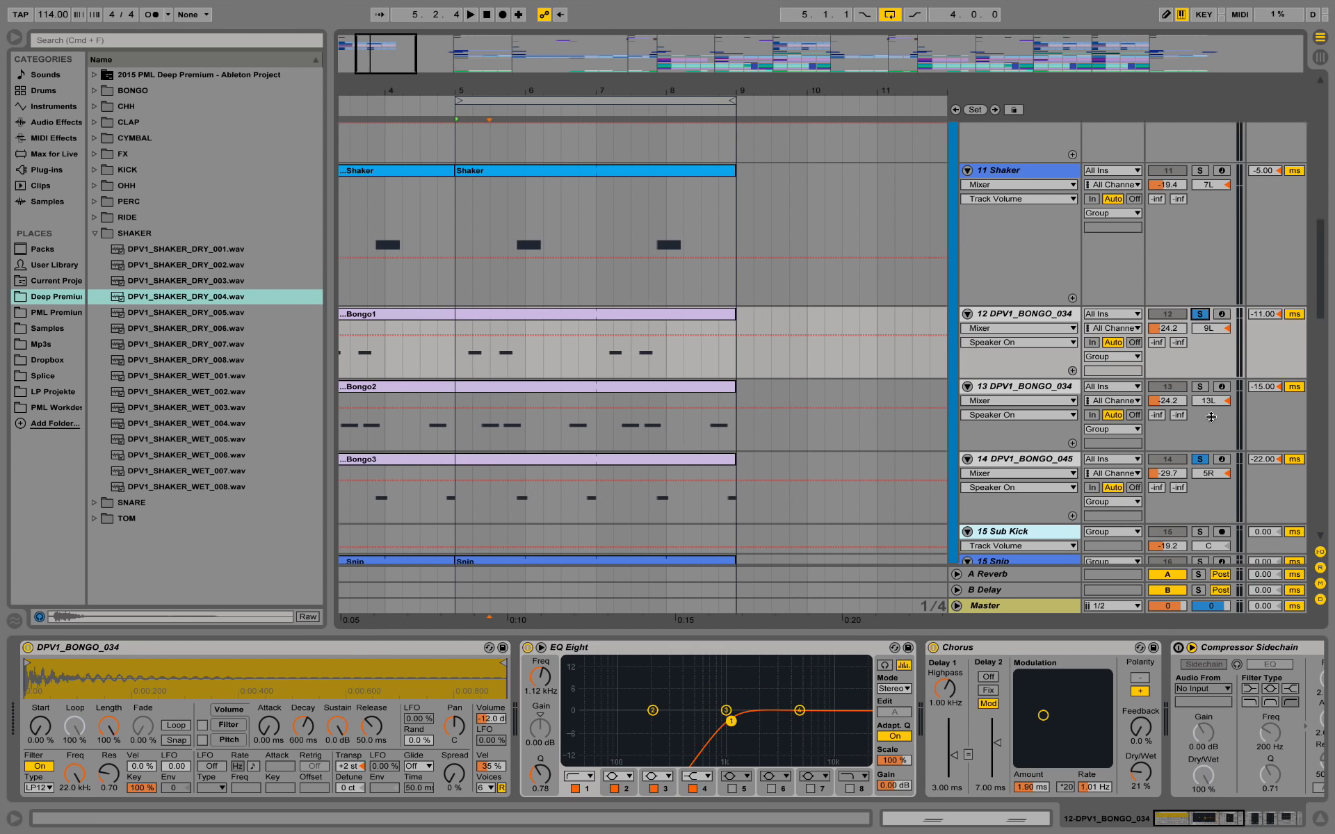
{"action": "left_click", "coordinate": [1202, 388]}
{"action": "key", "text": "space"}
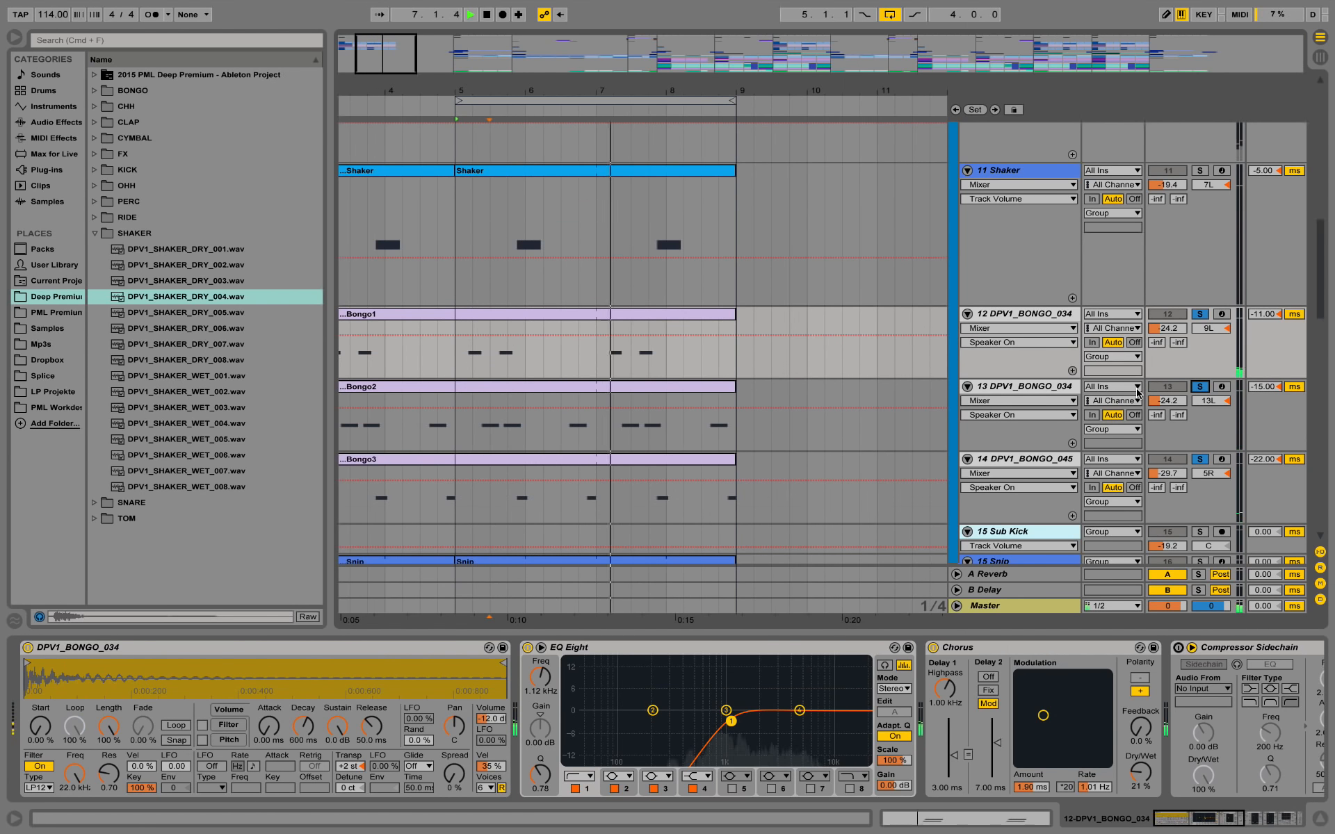
{"action": "key", "text": "space"}
Replay the bar 5 loop with only the three bongo tracks soloed and stop playback
{"action": "scroll", "coordinate": [920, 303], "scroll_direction": "up", "scroll_amount": 10}
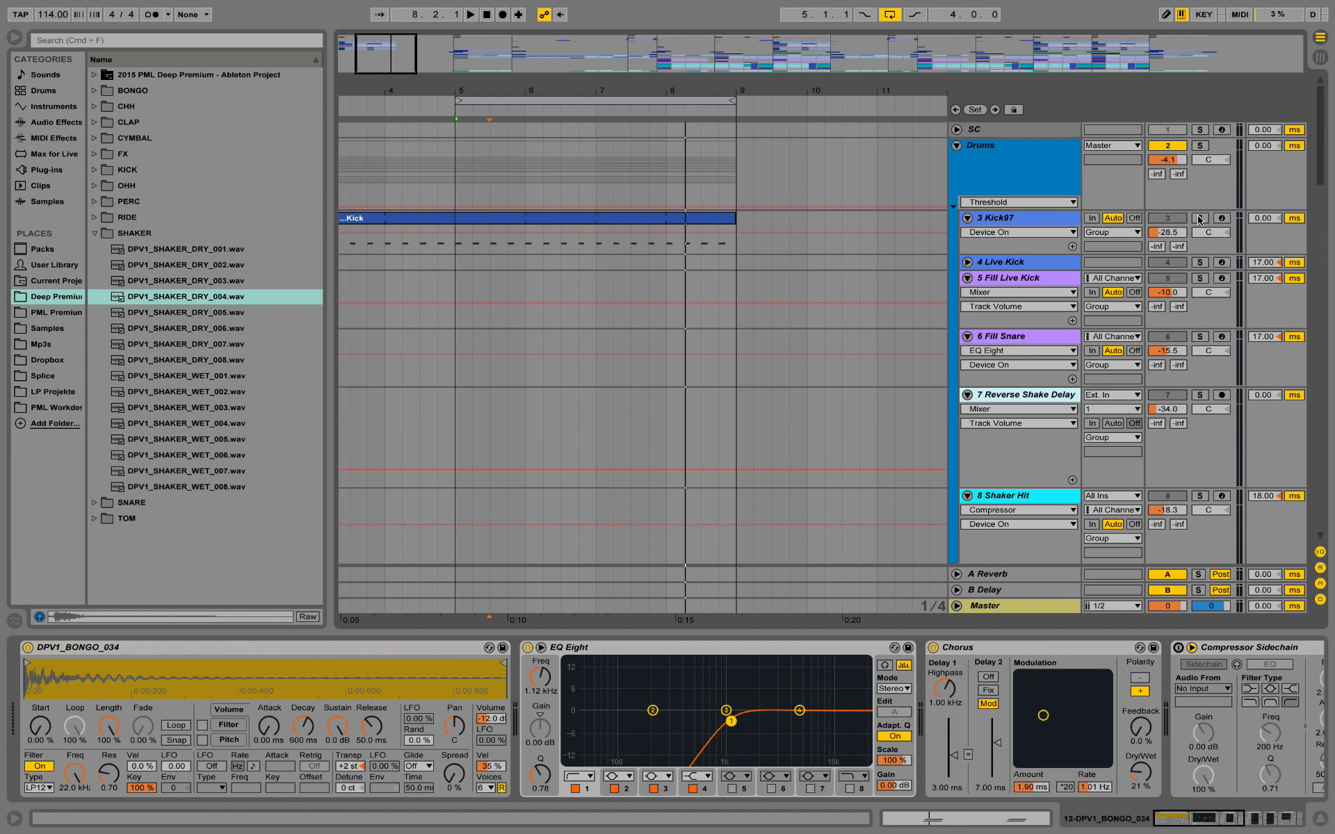
{"action": "key", "text": "space"}
{"action": "scroll", "coordinate": [1124, 372], "scroll_direction": "down", "scroll_amount": 10}
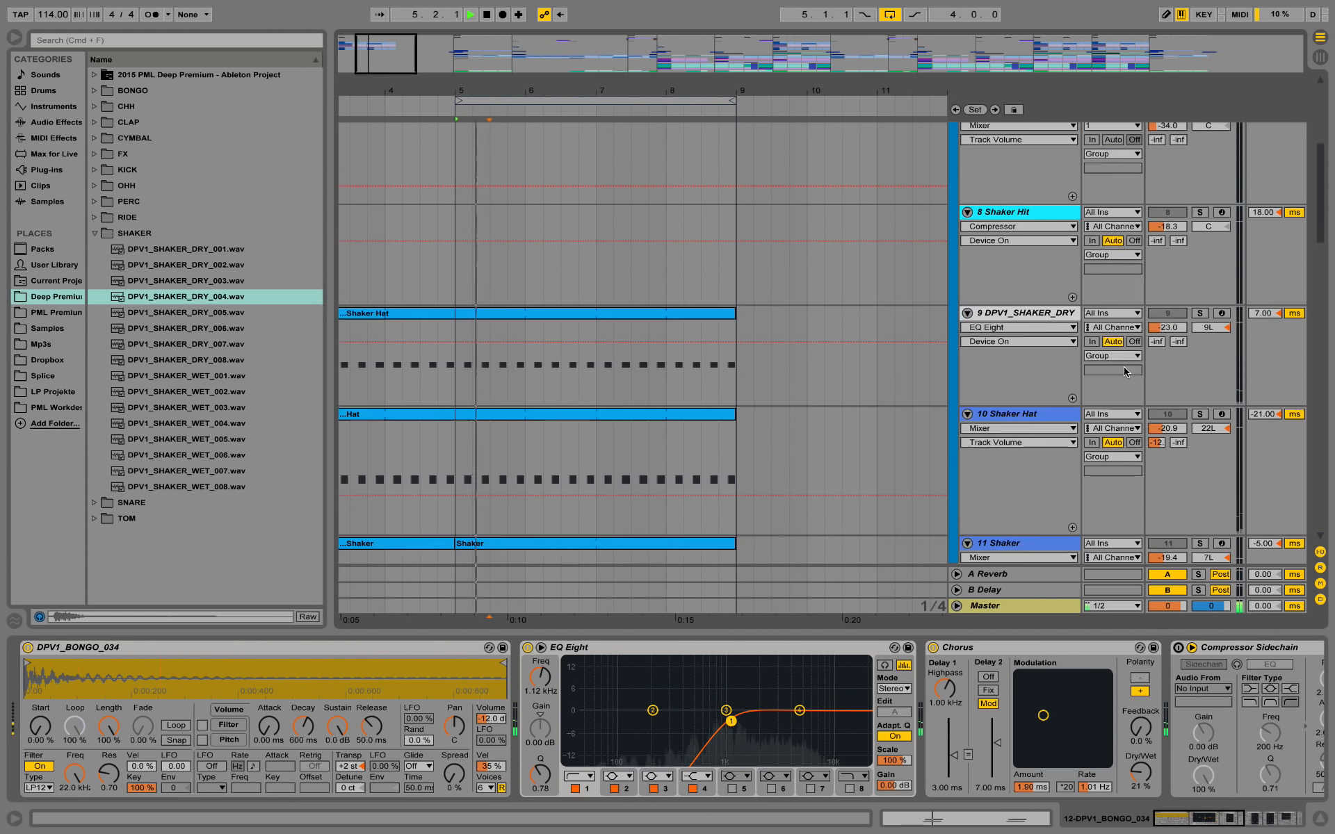
{"action": "scroll", "coordinate": [1124, 372], "scroll_direction": "down", "scroll_amount": 8}
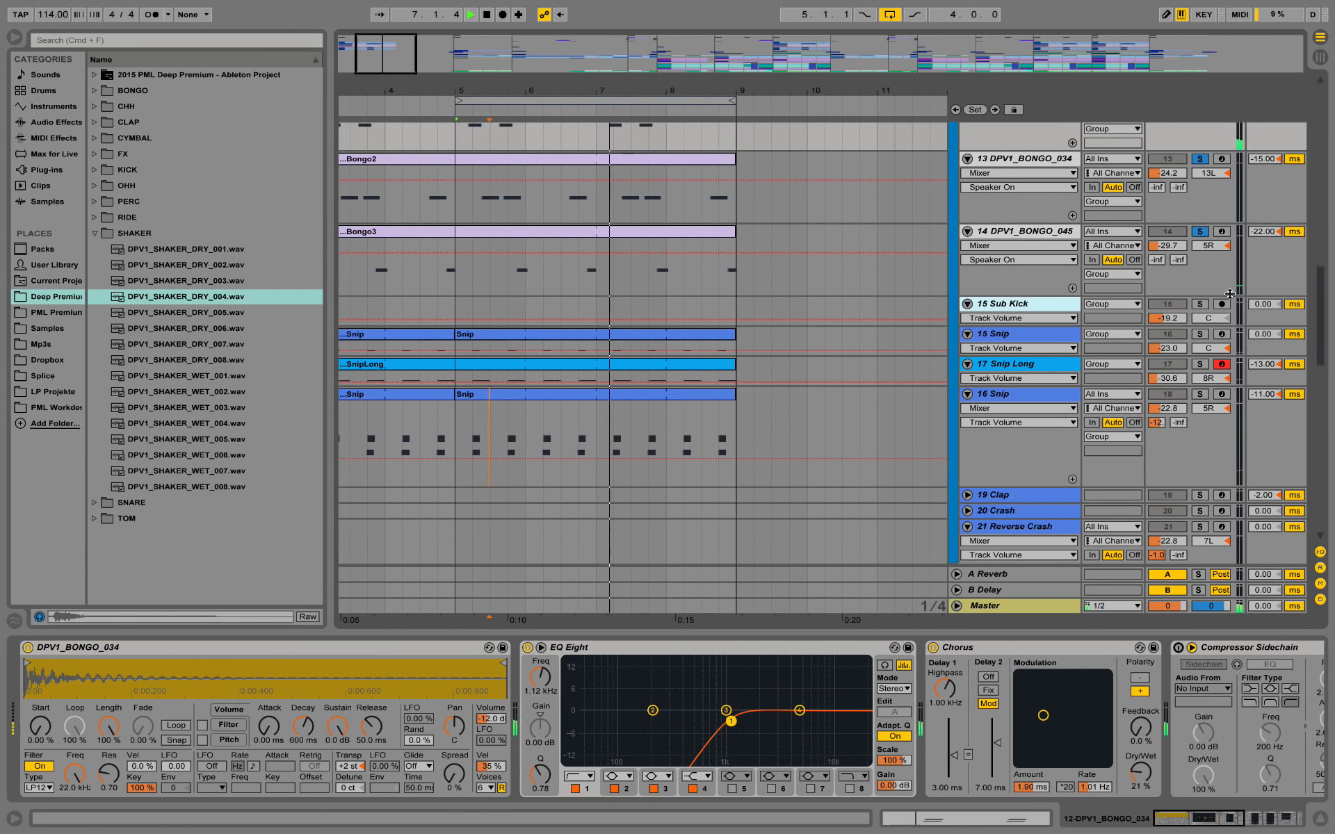
{"action": "key", "text": "space"}
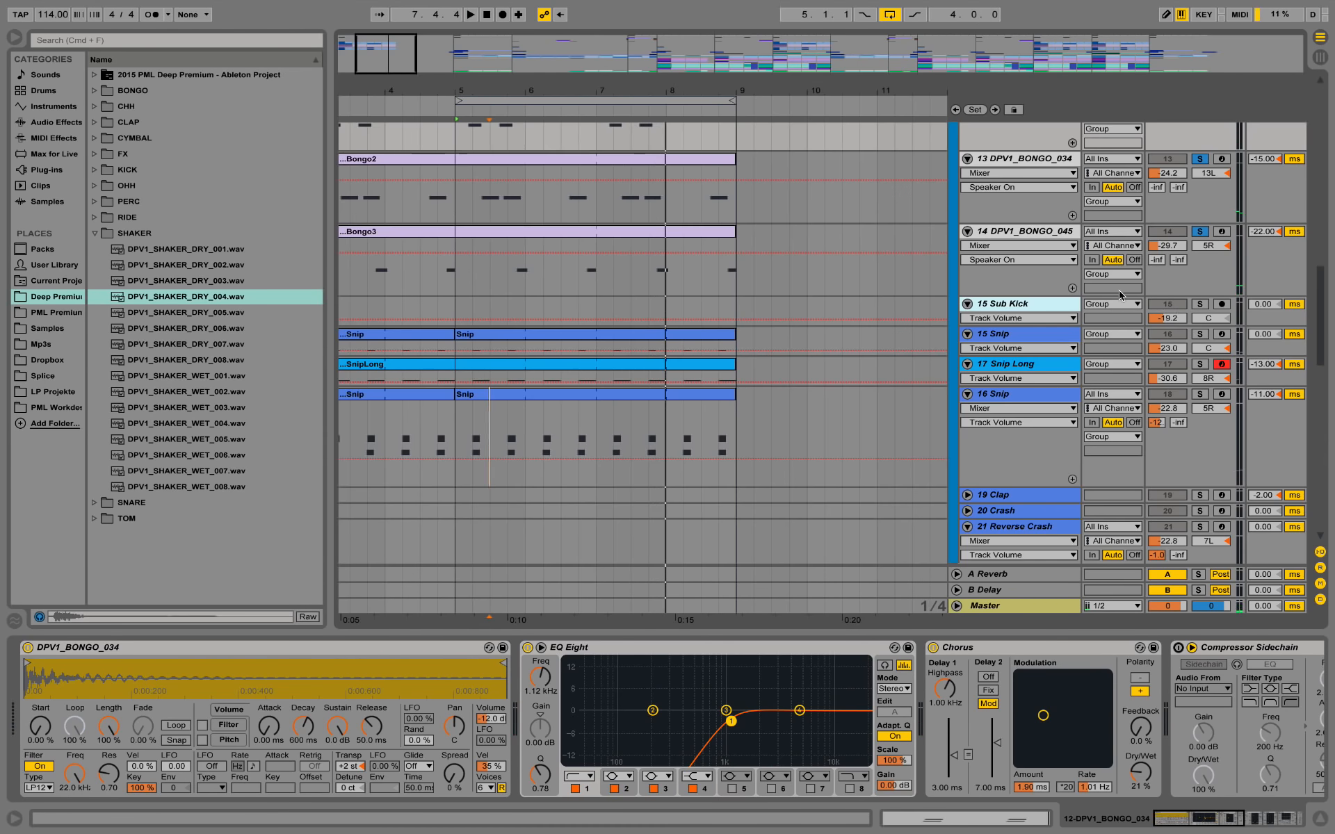
Unsolo the three DPV1_BONGO tracks and play the bar 5 loop with all the drums
{"action": "scroll", "coordinate": [1105, 314], "scroll_direction": "up", "scroll_amount": 5}
{"action": "left_click", "coordinate": [1033, 269]}
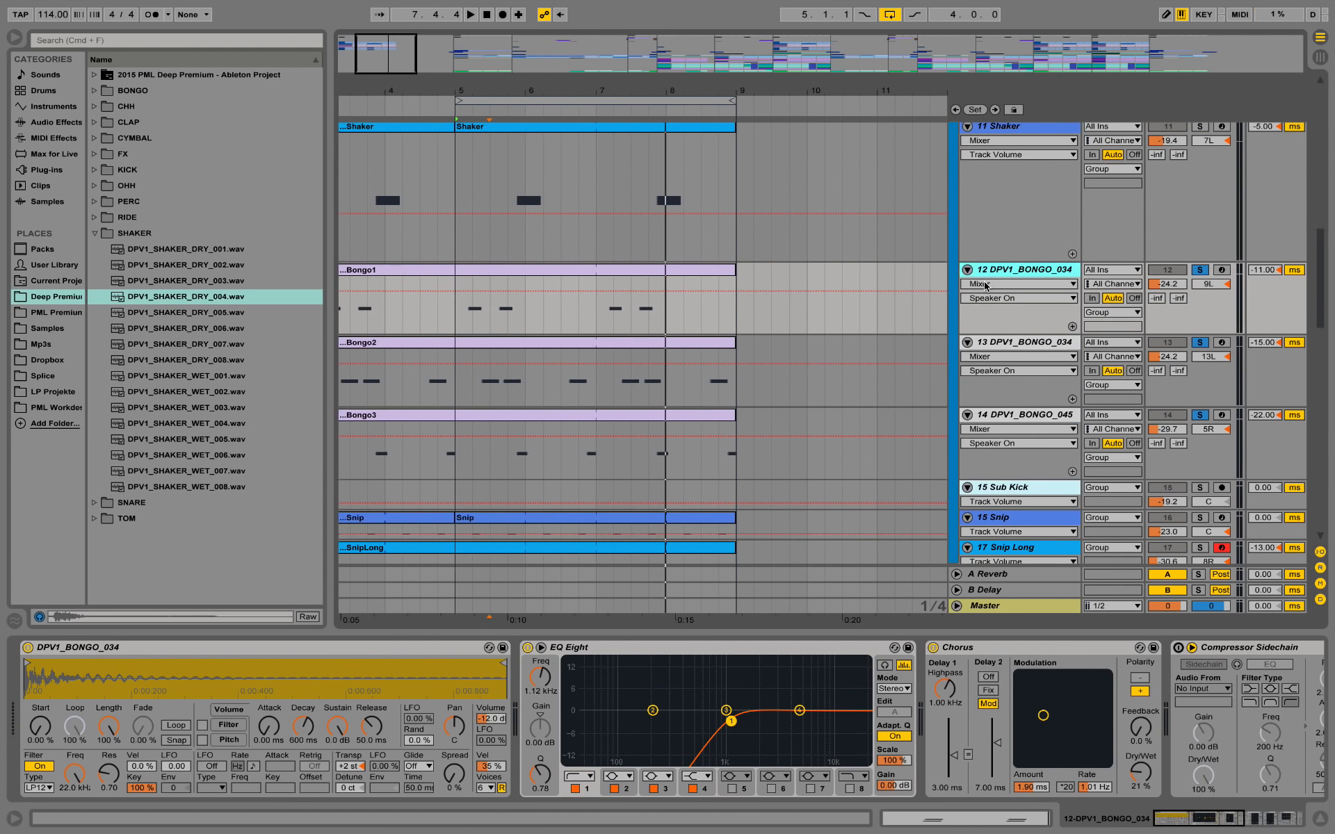
{"action": "scroll", "coordinate": [982, 317], "scroll_direction": "up", "scroll_amount": 3}
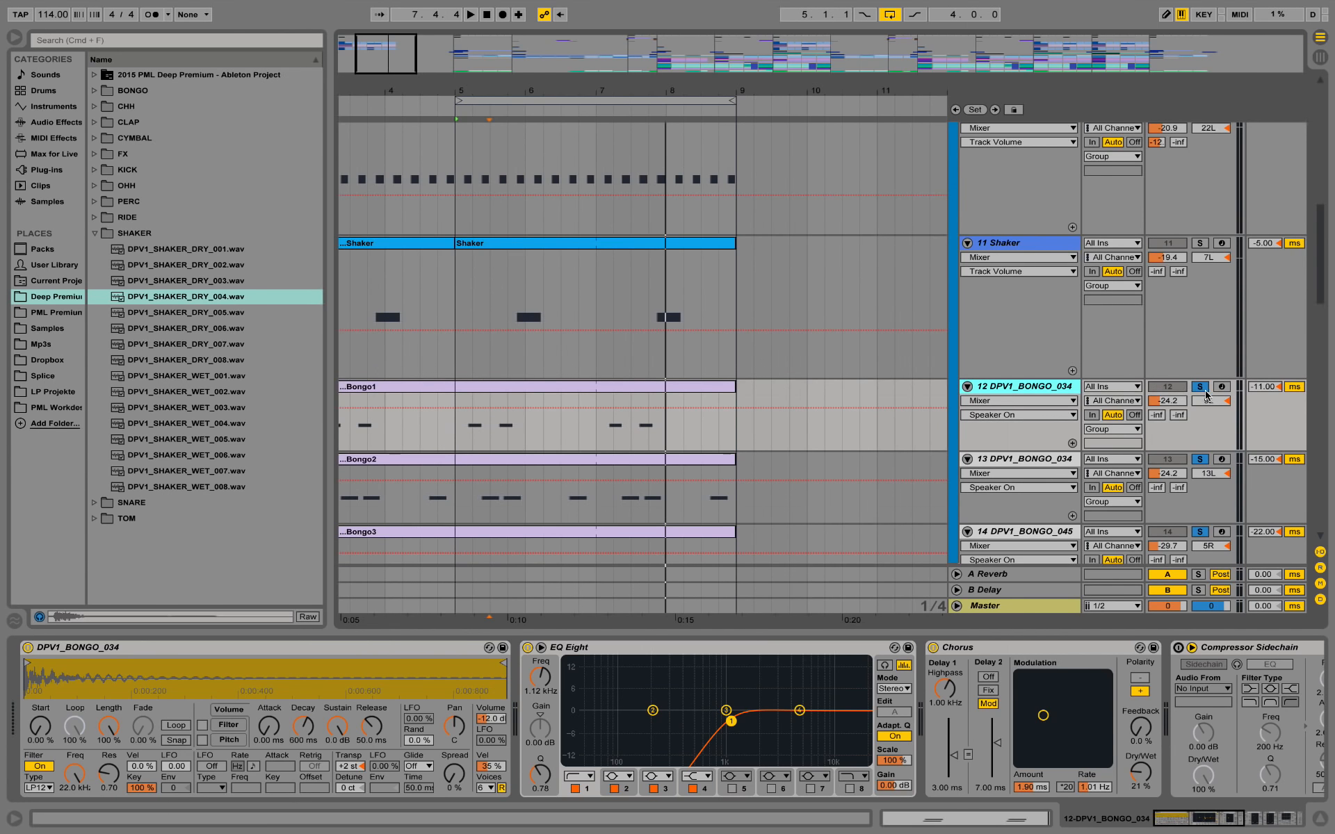
{"action": "left_click", "coordinate": [1199, 387]}
{"action": "key", "text": "space"}
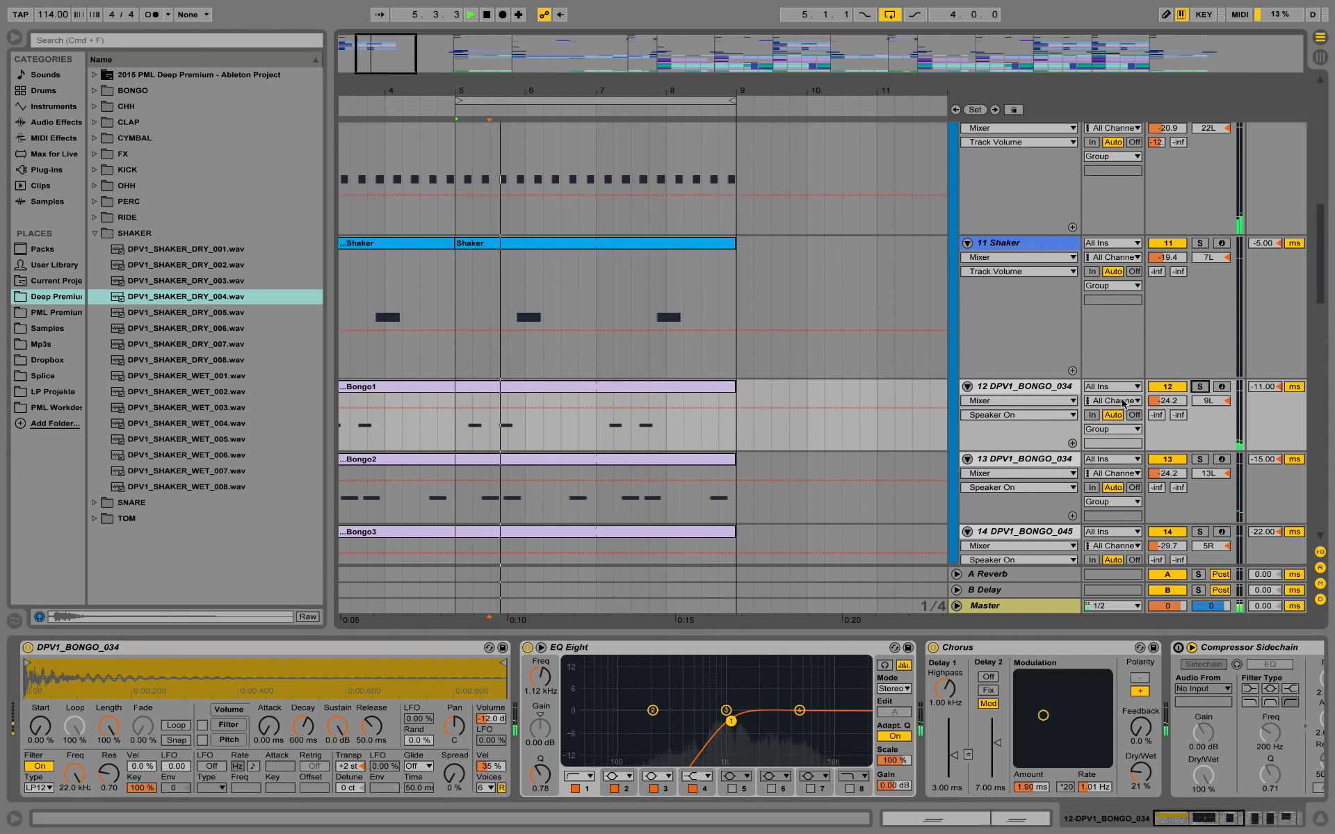
{"action": "scroll", "coordinate": [1124, 401], "scroll_direction": "down", "scroll_amount": 3}
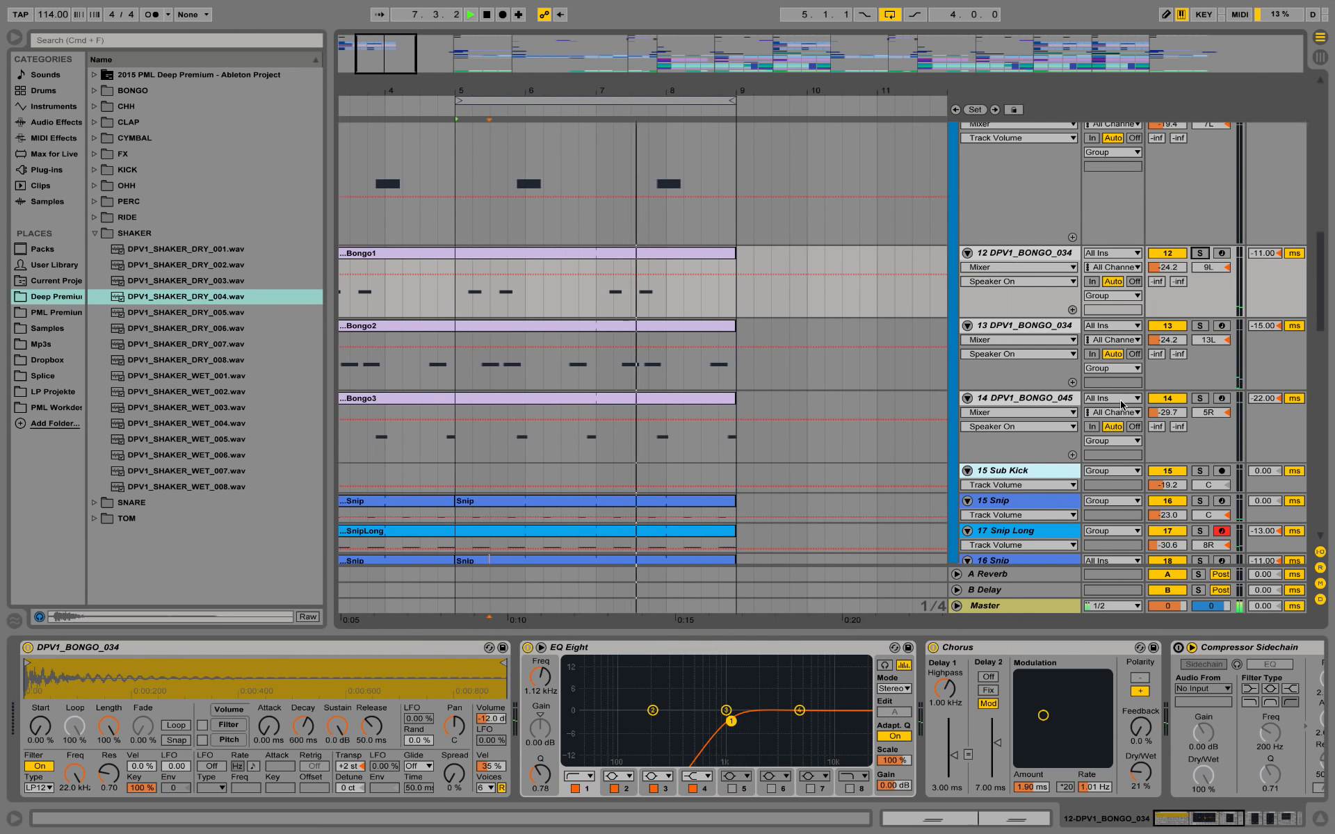
{"action": "scroll", "coordinate": [1117, 406], "scroll_direction": "down", "scroll_amount": 4}
{"action": "key", "text": "space"}
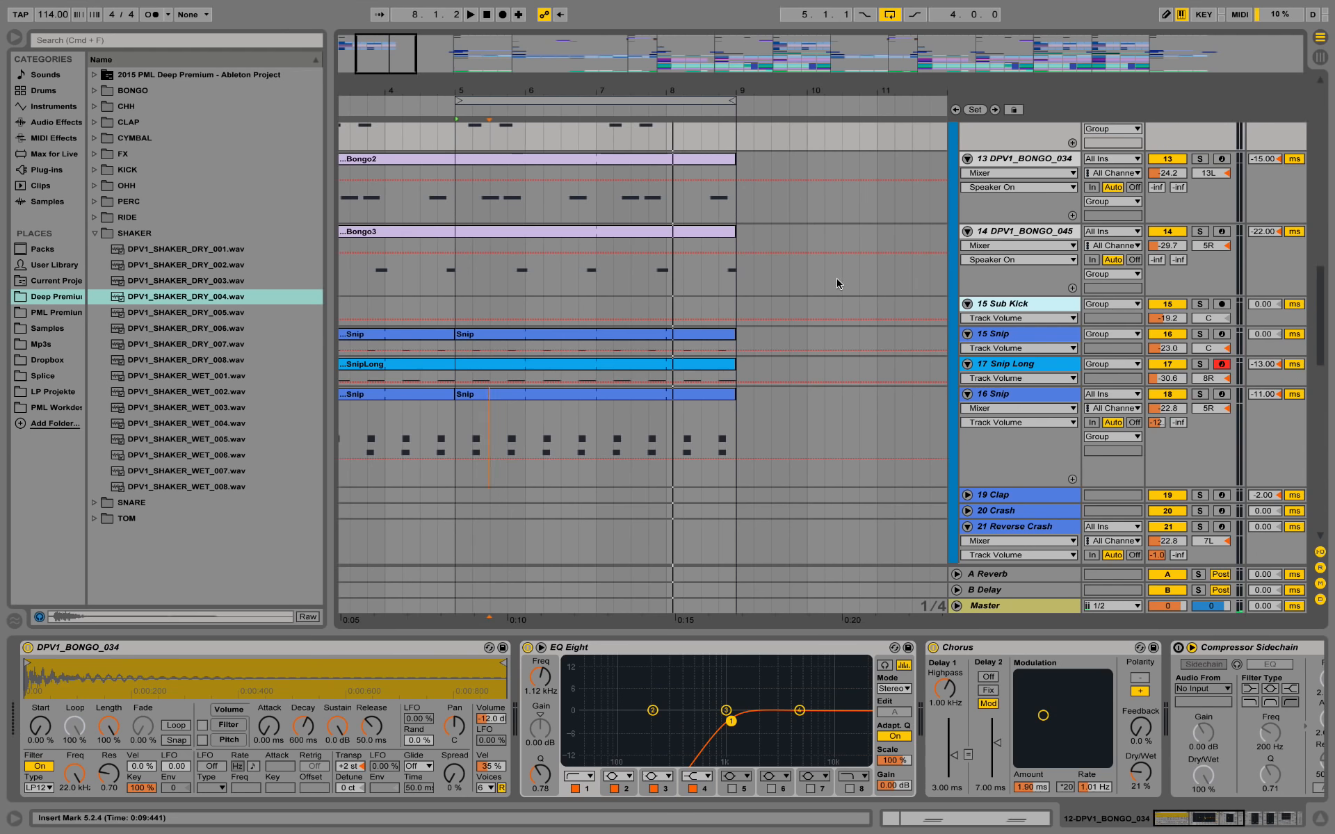
Fold the Drums group so that its member tracks are hidden in the arrangement
{"action": "scroll", "coordinate": [837, 280], "scroll_direction": "up", "scroll_amount": 15}
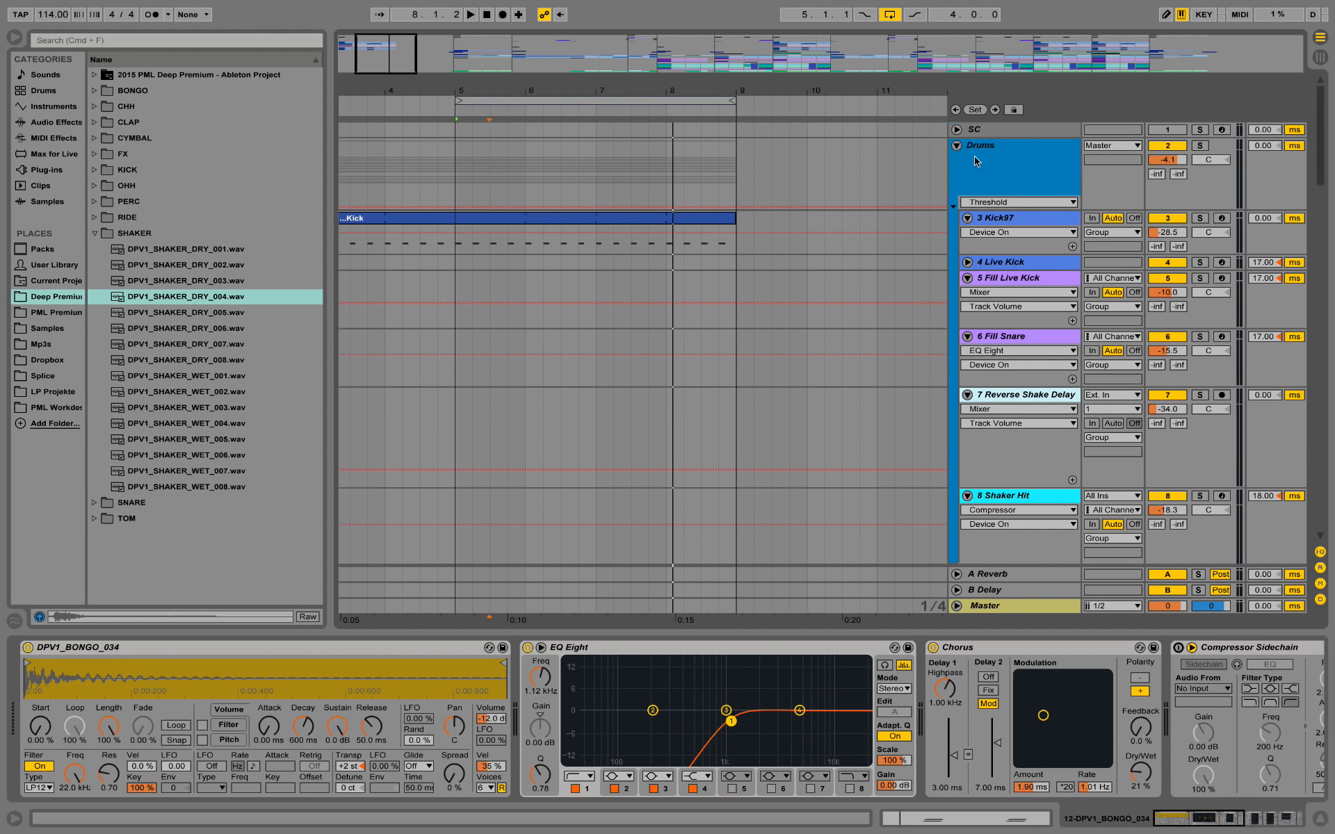
{"action": "left_click", "coordinate": [958, 146]}
{"action": "scroll", "coordinate": [904, 250], "scroll_direction": "down", "scroll_amount": 6}
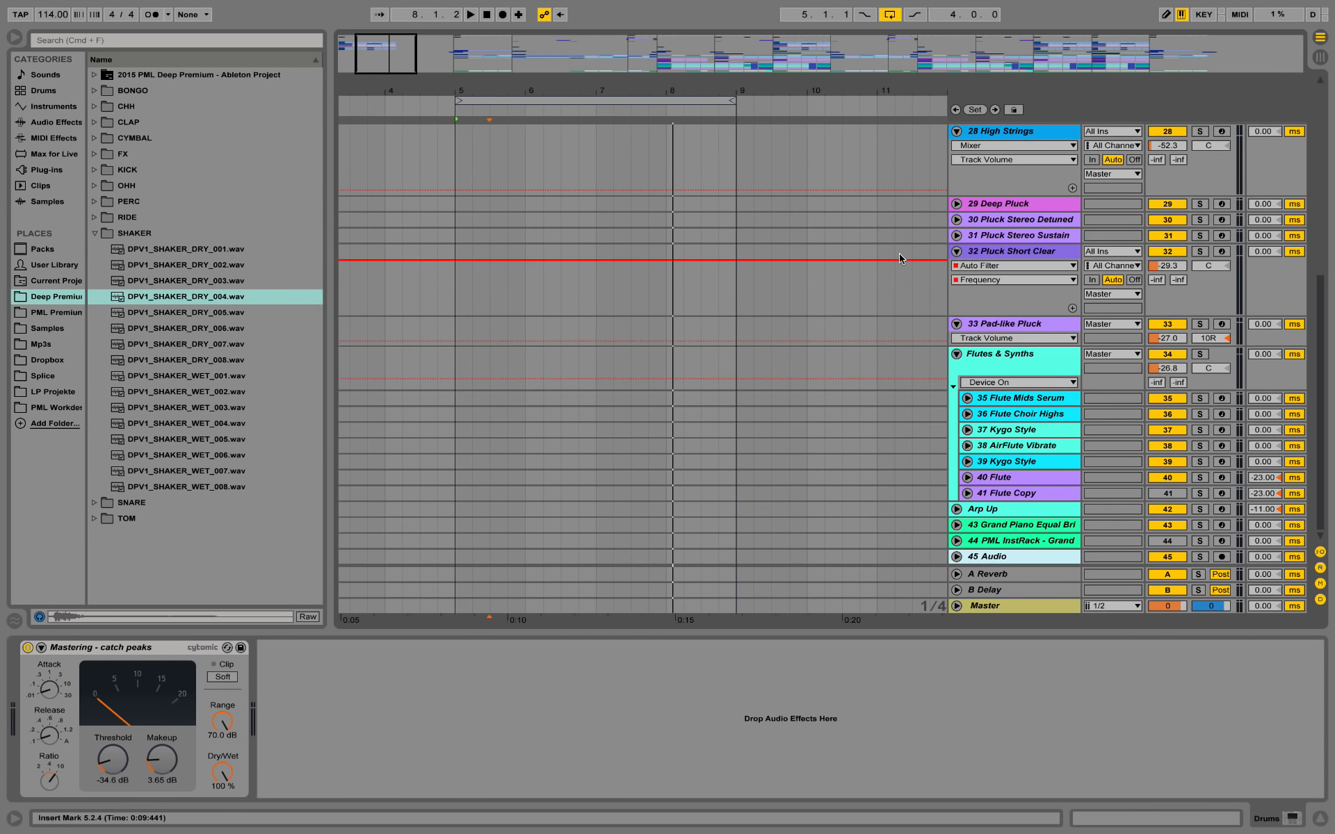
{"action": "scroll", "coordinate": [899, 254], "scroll_direction": "up", "scroll_amount": 8}
Stretch the loop over the main arrangement from bar 17 to bar 121 and place the insert marker at 17.1.1
{"action": "left_click_drag", "start_coordinate": [710, 92], "coordinate": [407, 88]}
{"action": "left_click_drag", "start_coordinate": [493, 101], "coordinate": [904, 100]}
{"action": "left_click", "coordinate": [363, 96]}
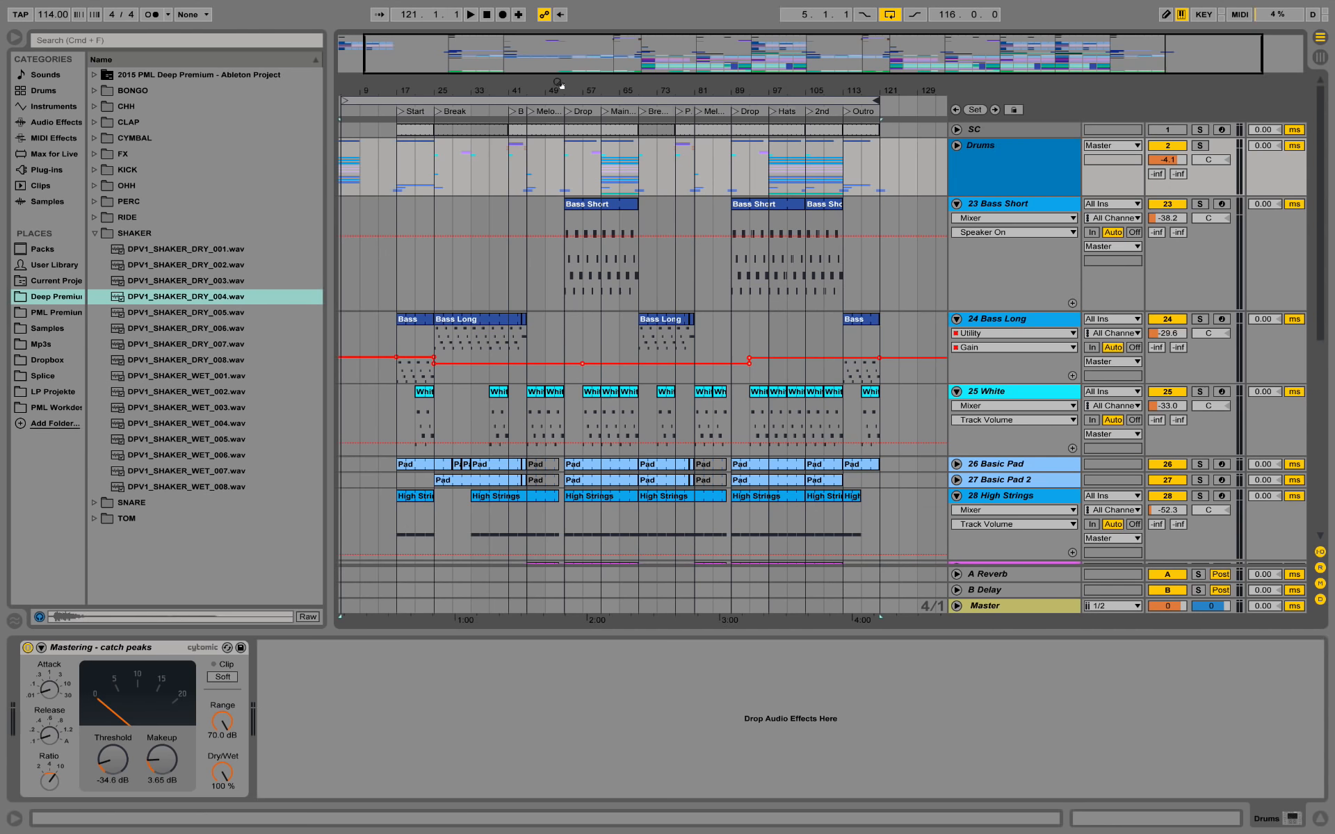
{"action": "left_click_drag", "start_coordinate": [341, 102], "coordinate": [512, 175]}
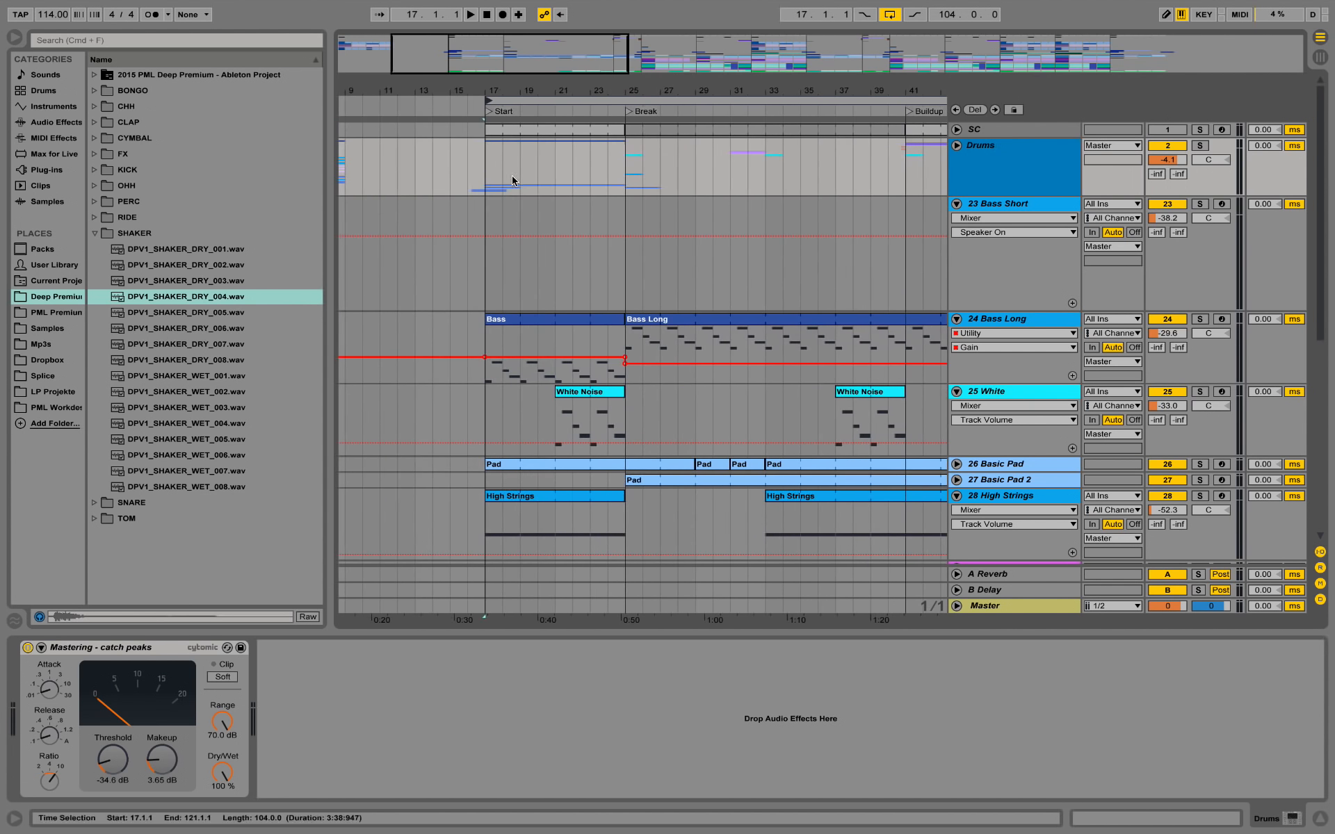
{"action": "left_click", "coordinate": [493, 165]}
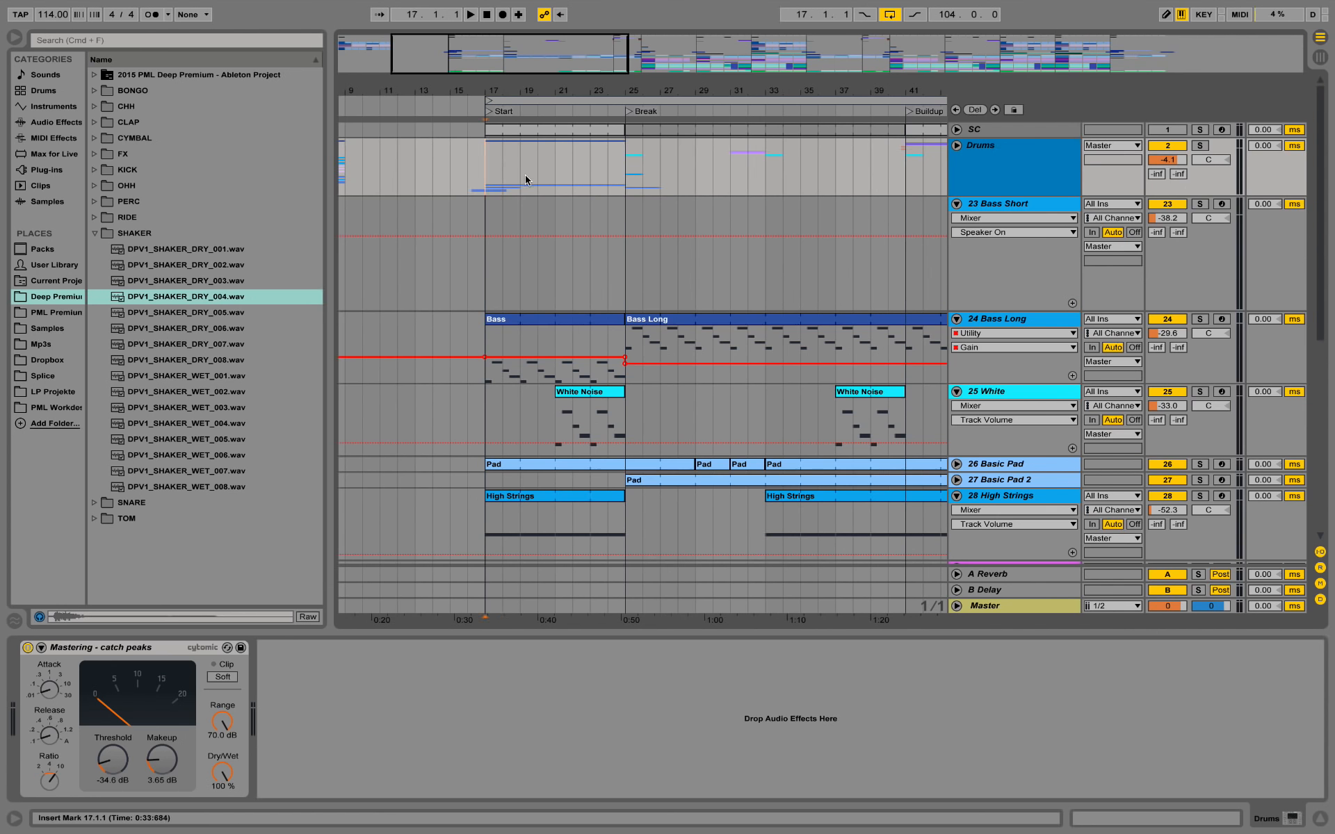
Play the arrangement from bar 17 and loop the 8-bar range of the first High Strings clip, bars 17 to 25
{"action": "scroll", "coordinate": [527, 174], "scroll_direction": "down", "scroll_amount": 10}
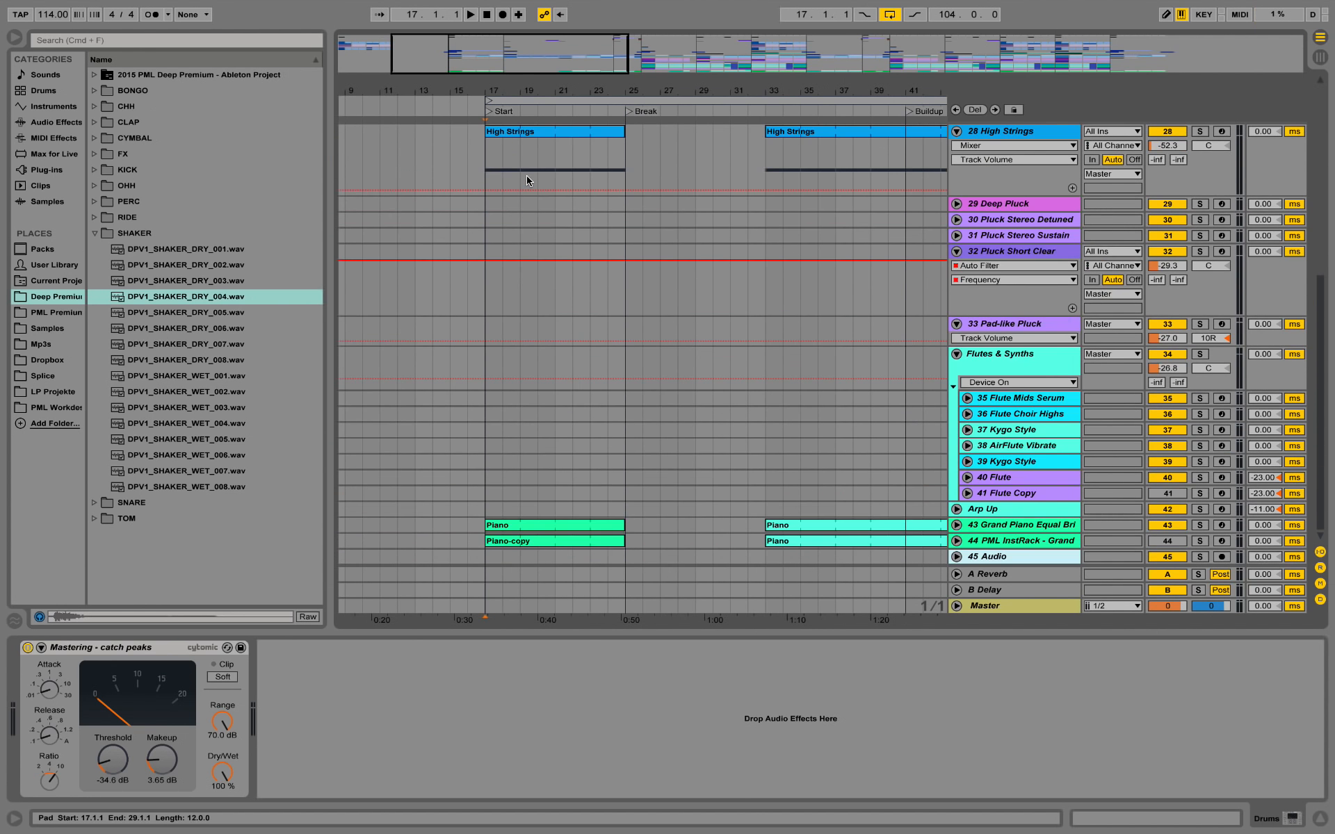
{"action": "scroll", "coordinate": [527, 175], "scroll_direction": "up", "scroll_amount": 4}
{"action": "key", "text": "space"}
{"action": "scroll", "coordinate": [541, 191], "scroll_direction": "down", "scroll_amount": 5}
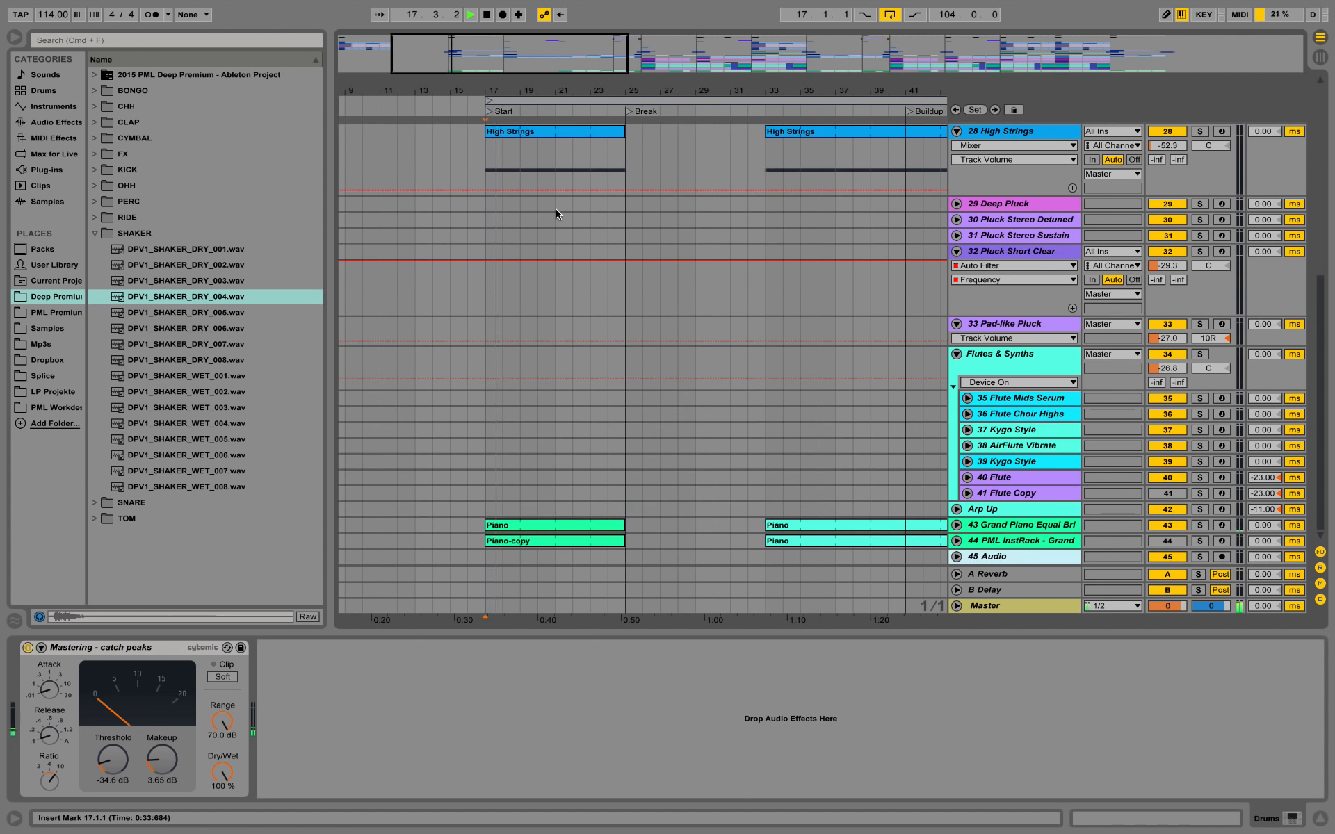
{"action": "left_click_drag", "start_coordinate": [615, 177], "coordinate": [493, 163]}
{"action": "key", "text": "super+l"}
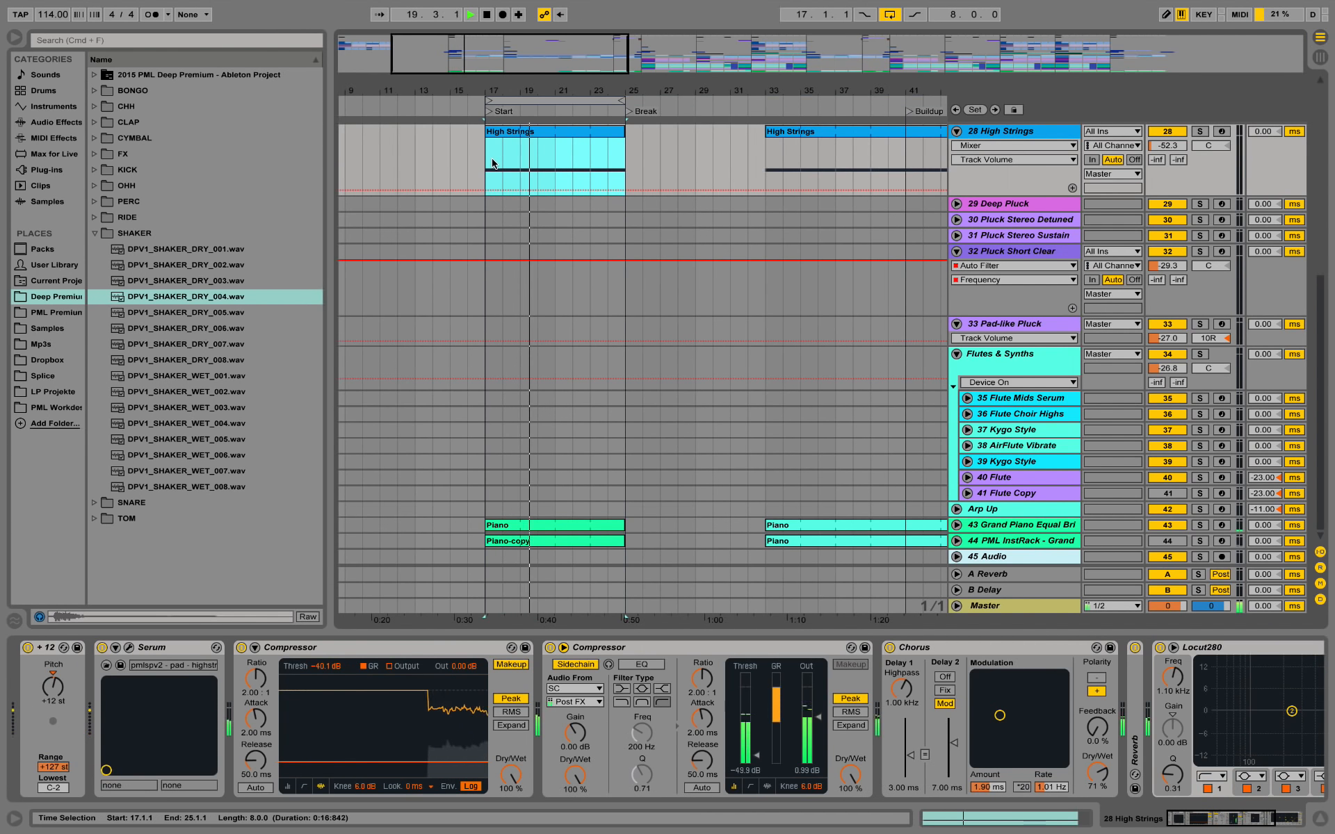
Unfold the 43 Grand Piano track and display its device chain
{"action": "scroll", "coordinate": [518, 221], "scroll_direction": "up", "scroll_amount": 5}
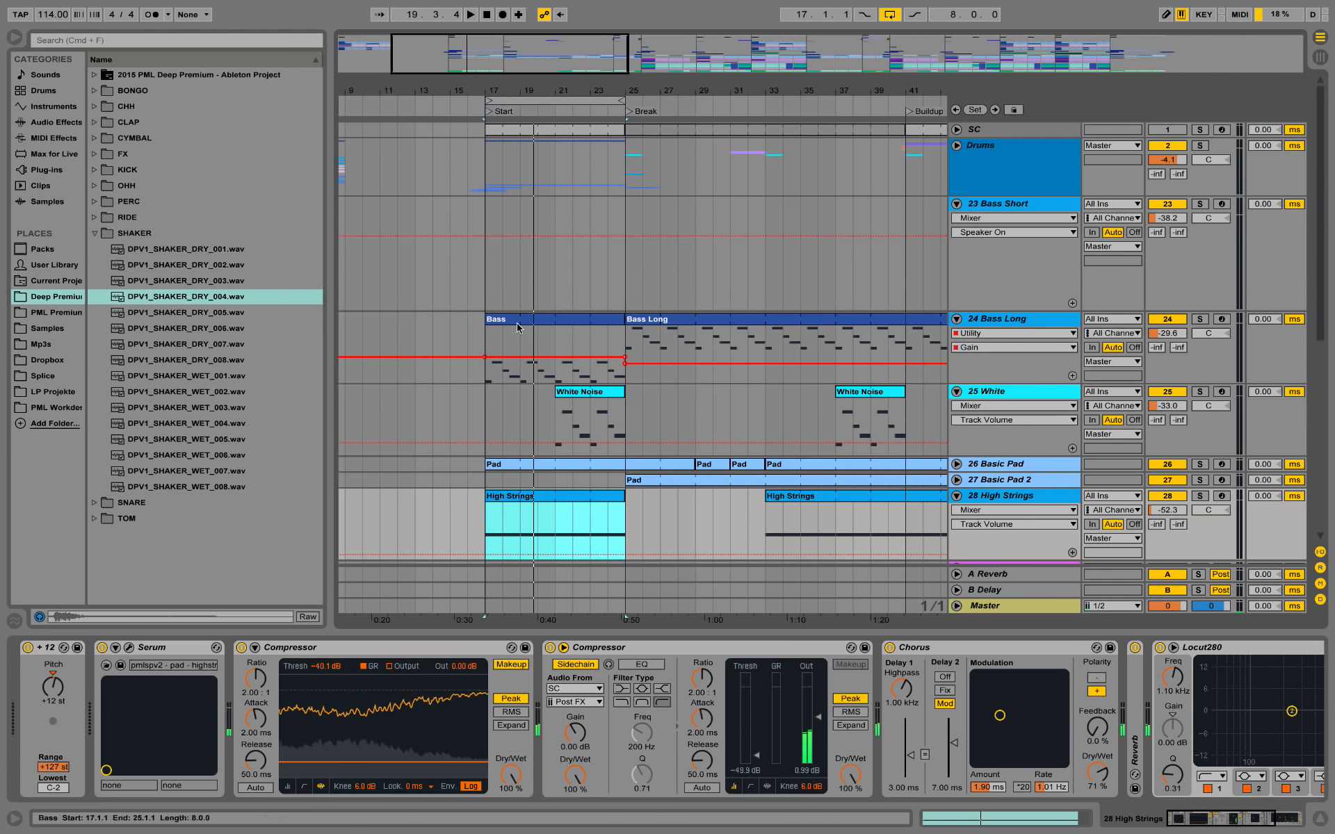
{"action": "scroll", "coordinate": [515, 330], "scroll_direction": "down", "scroll_amount": 5}
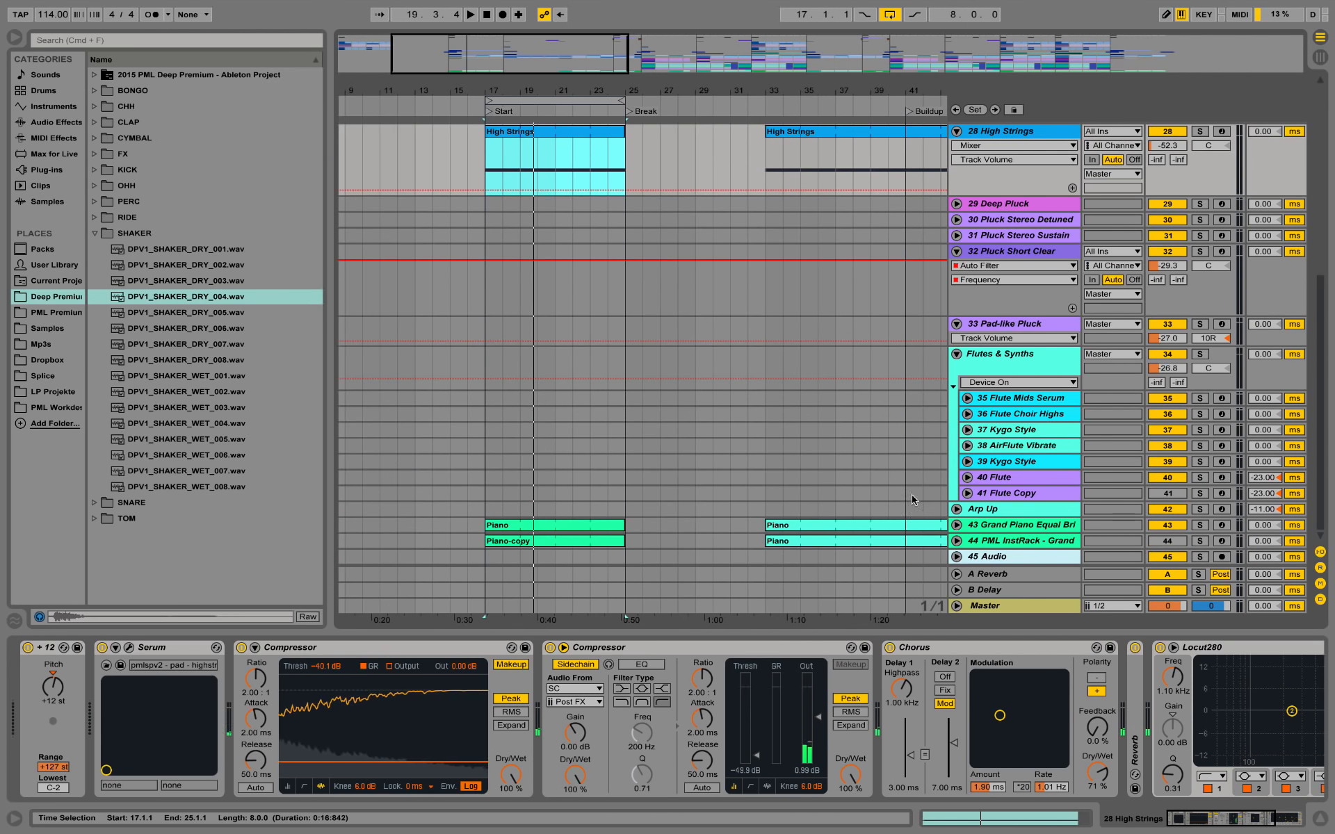
{"action": "scroll", "coordinate": [727, 404], "scroll_direction": "up", "scroll_amount": 5}
{"action": "scroll", "coordinate": [727, 404], "scroll_direction": "up", "scroll_amount": 2}
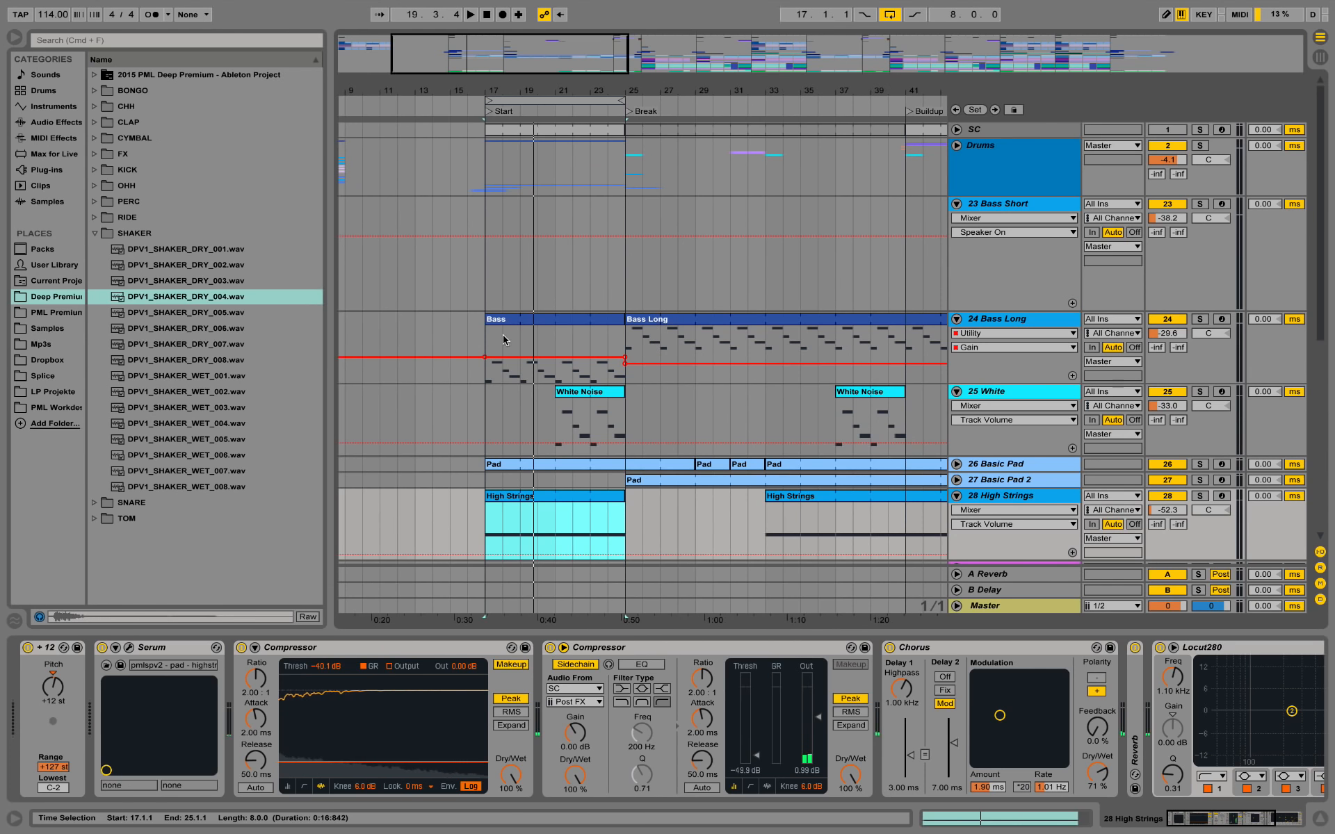
{"action": "scroll", "coordinate": [543, 333], "scroll_direction": "down", "scroll_amount": 5}
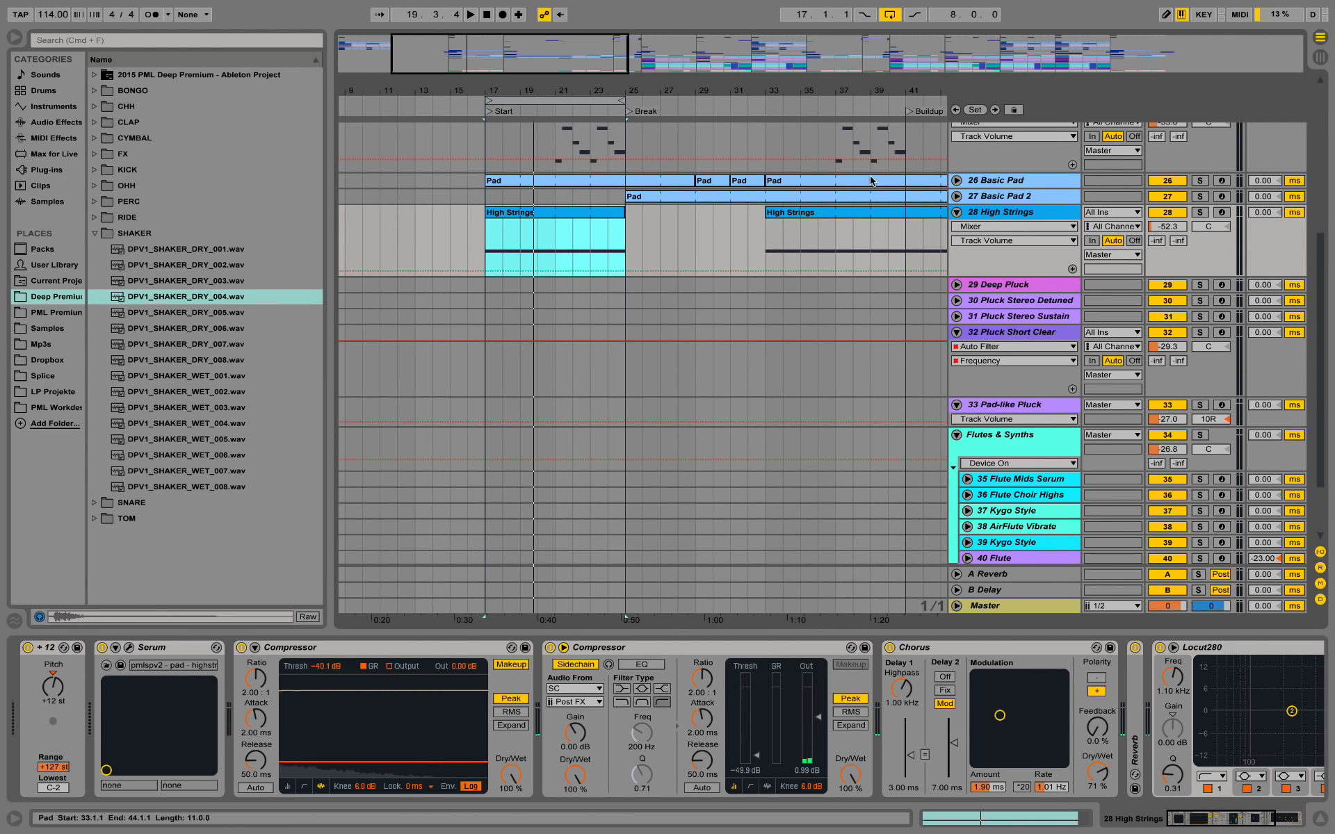
{"action": "scroll", "coordinate": [514, 208], "scroll_direction": "down", "scroll_amount": 3}
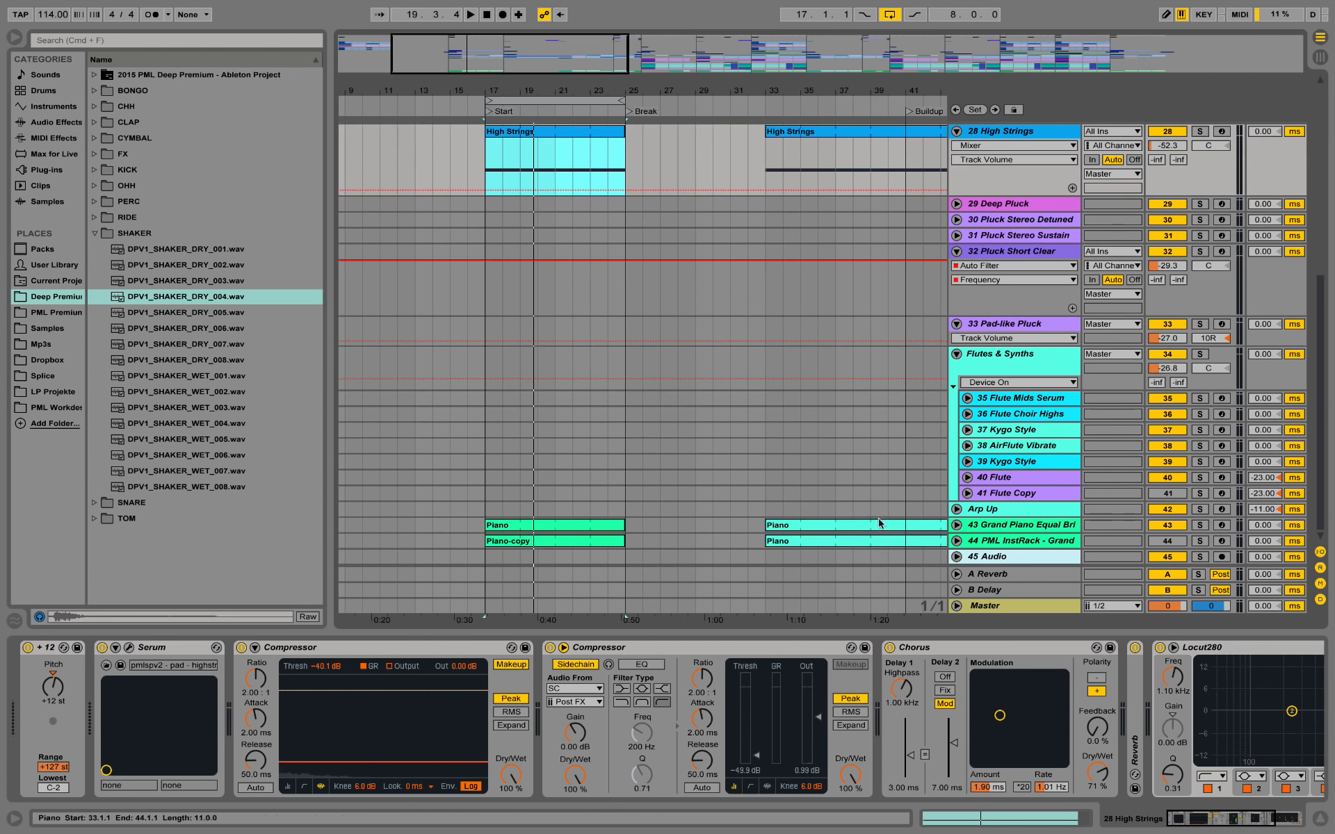
{"action": "left_click", "coordinate": [957, 525]}
{"action": "left_click", "coordinate": [1001, 502]}
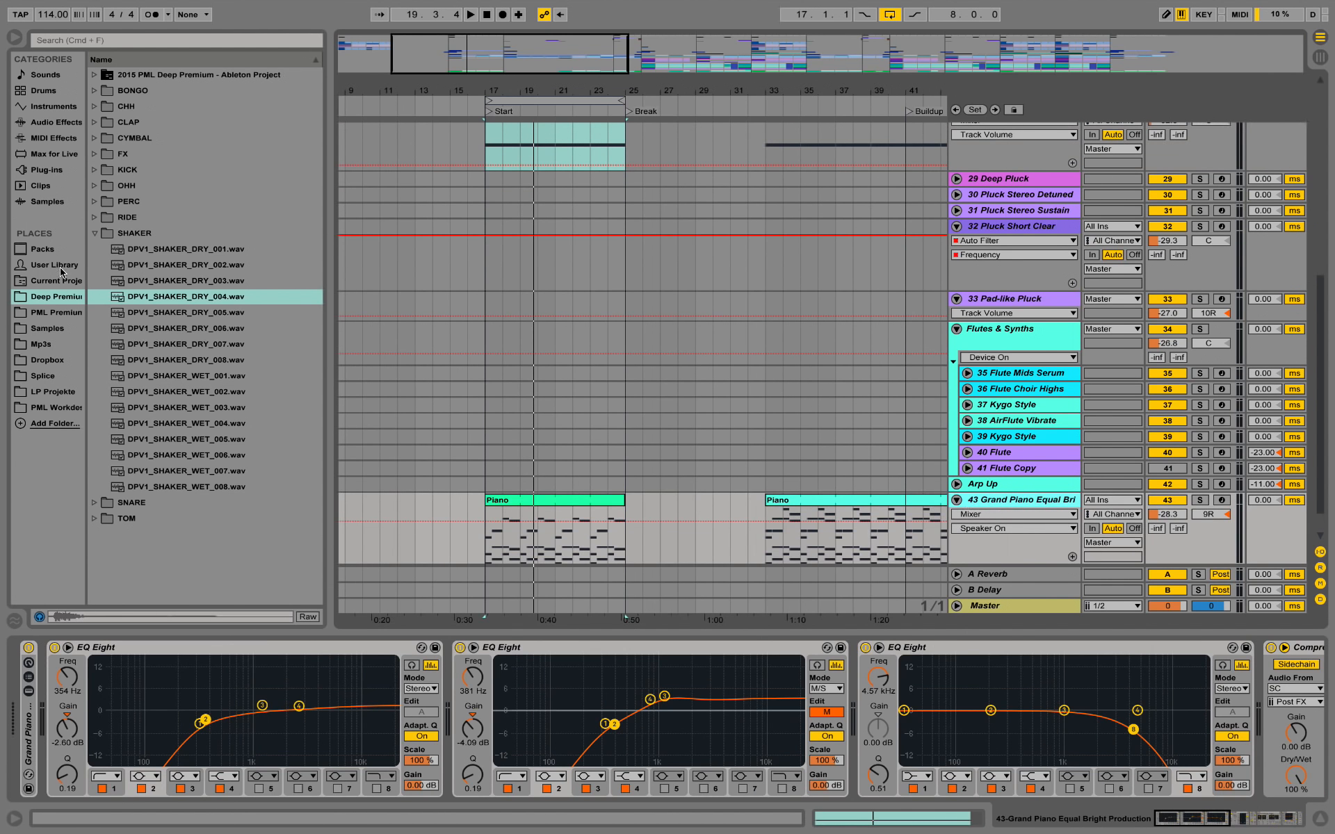
Browse the Packs to the Grand Piano pack's Sounds and expand the Grand Piano Production folder
{"action": "left_click", "coordinate": [41, 250]}
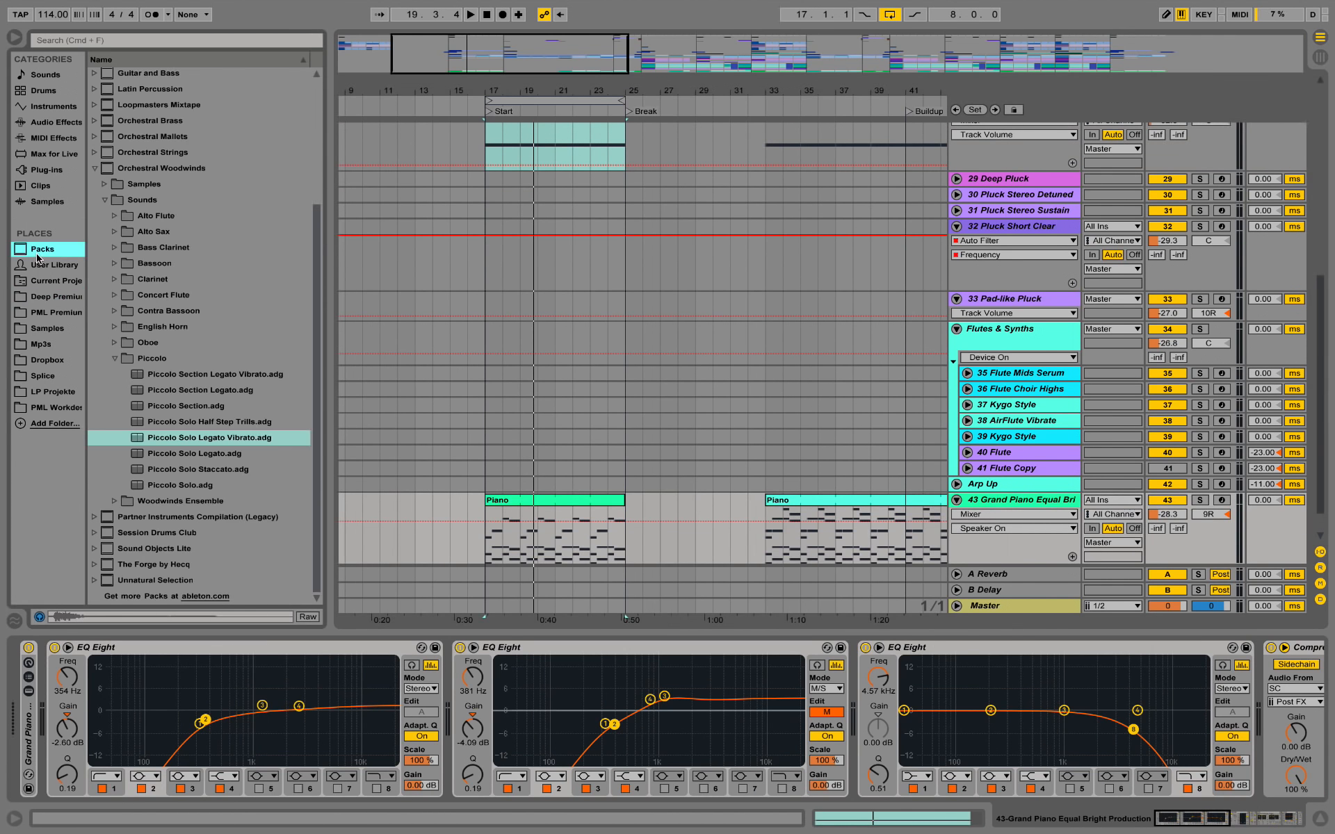
{"action": "left_click", "coordinate": [93, 169]}
{"action": "left_click", "coordinate": [151, 235]}
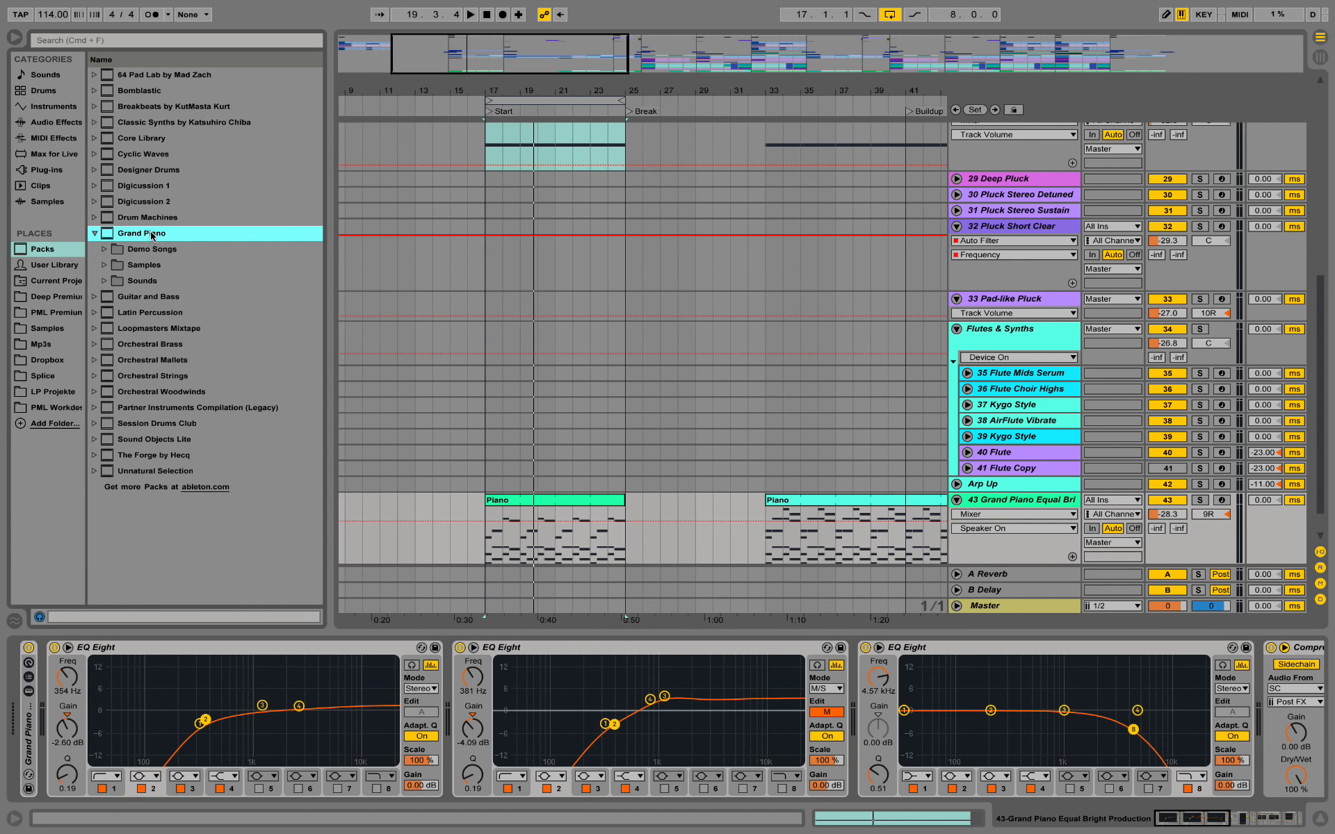
{"action": "left_click", "coordinate": [114, 278]}
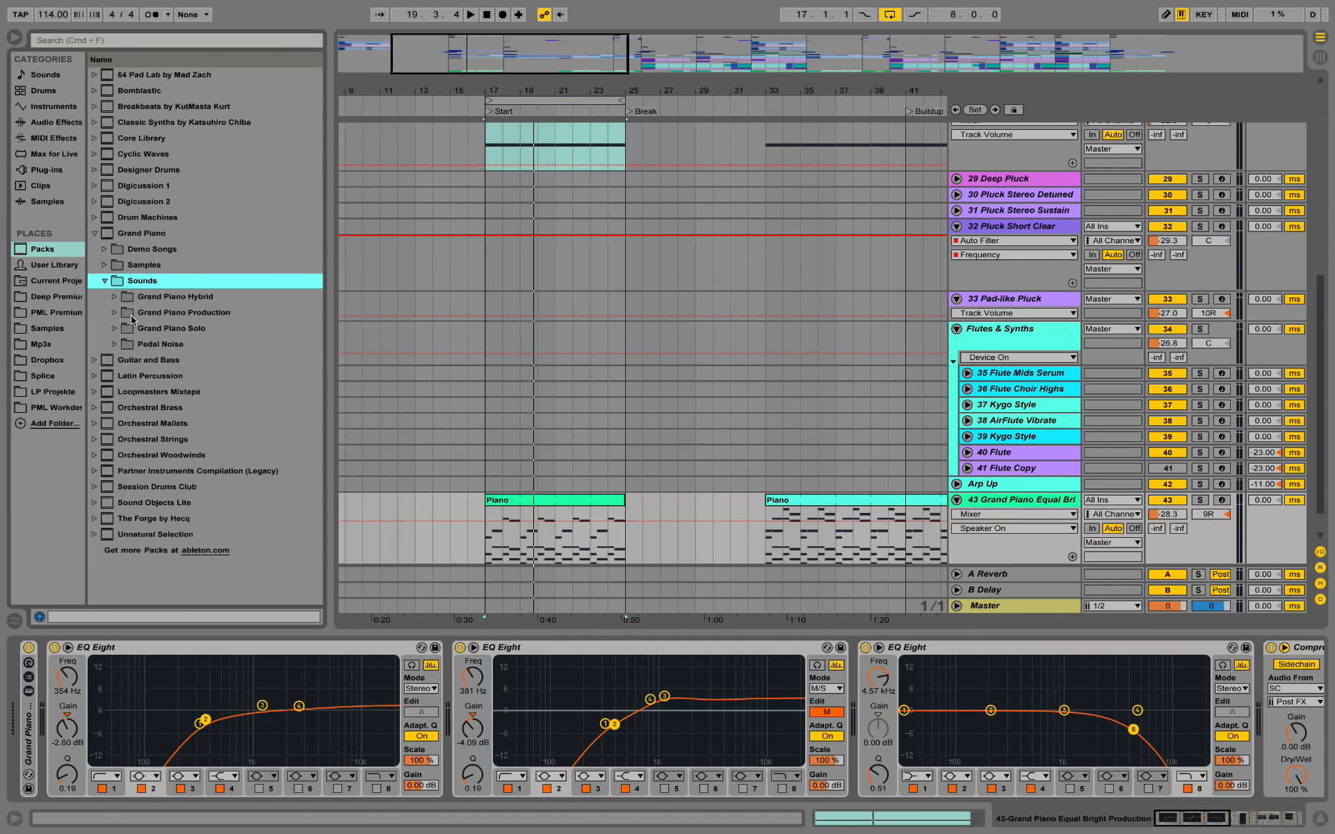
{"action": "left_click", "coordinate": [115, 313]}
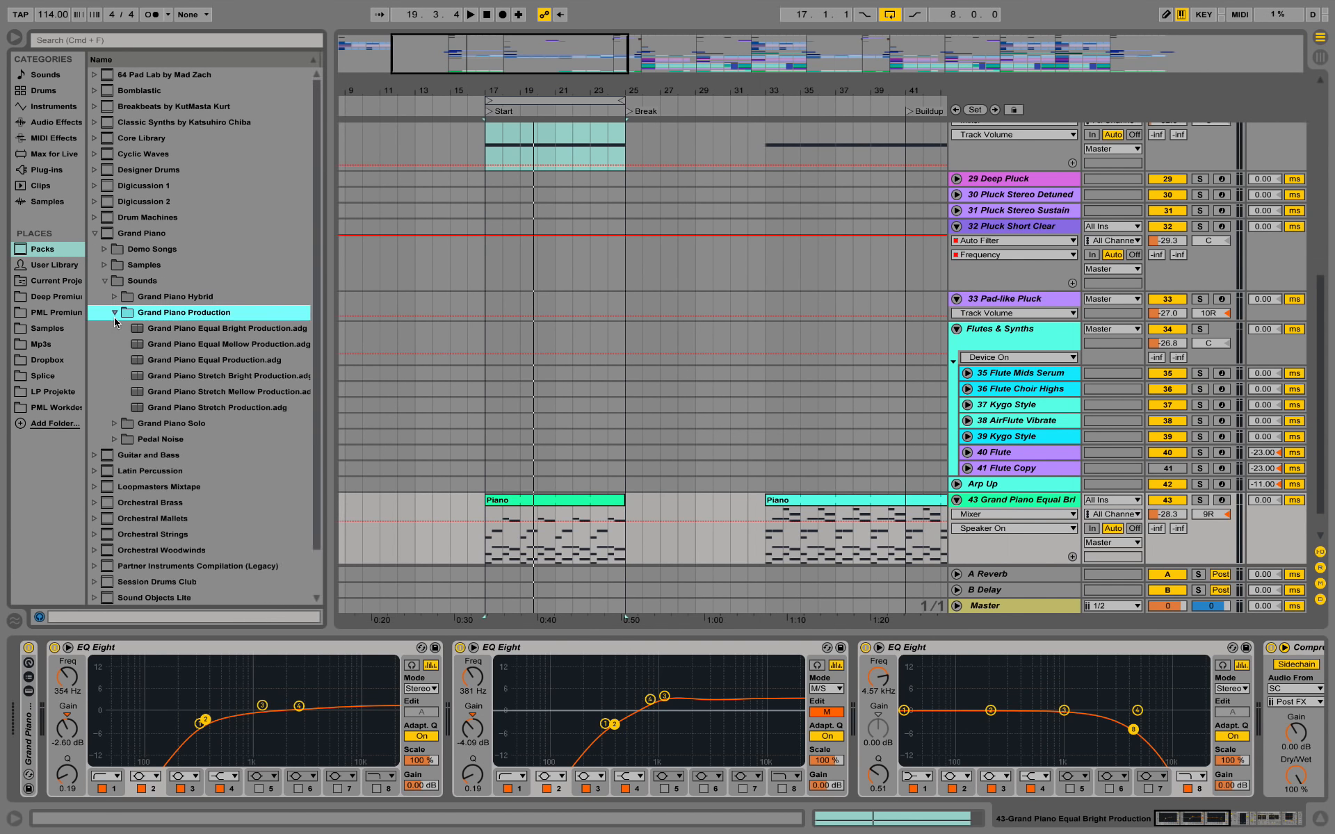
Preview the Stretch Mellow, Equal Mellow and Equal Bright presets in the Grand Piano Production folder
{"action": "left_click", "coordinate": [274, 392]}
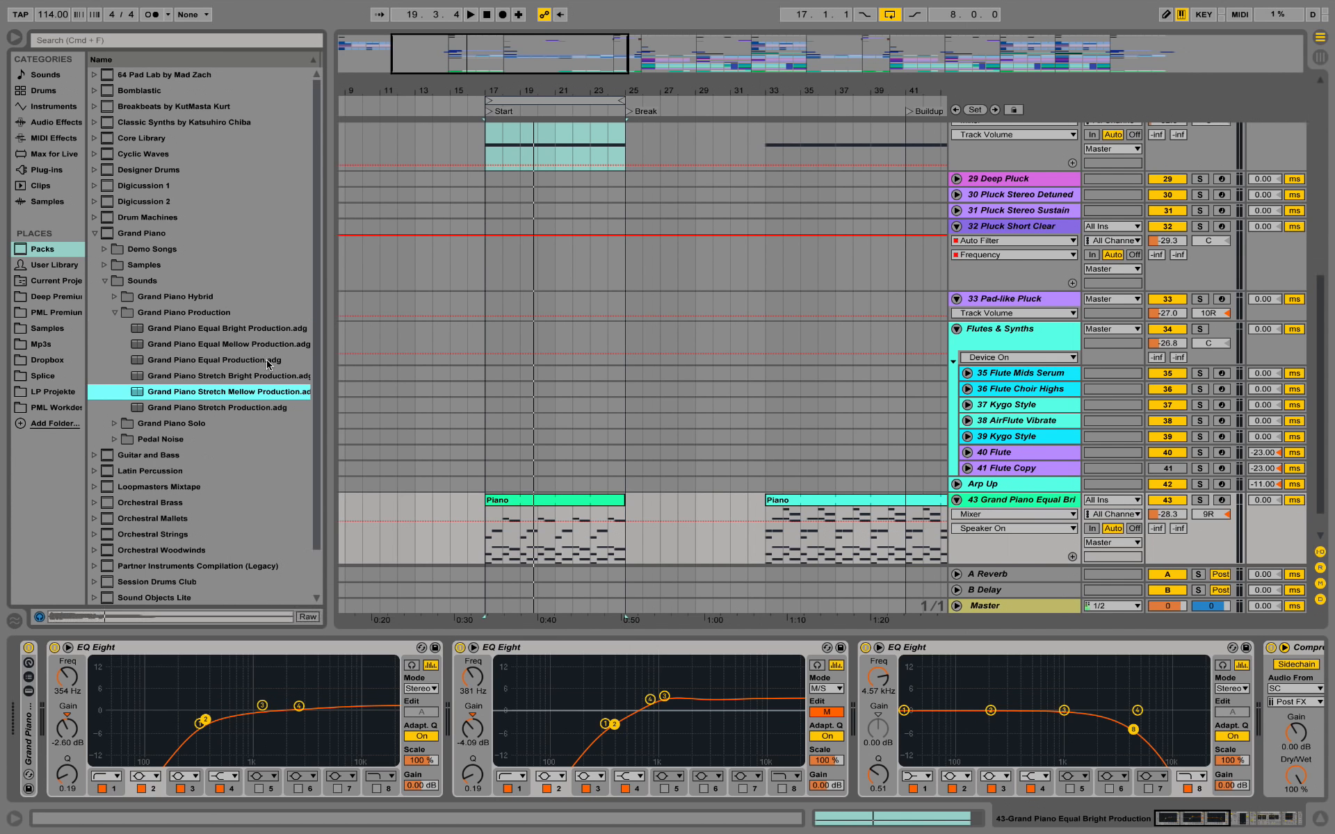
{"action": "left_click", "coordinate": [247, 345]}
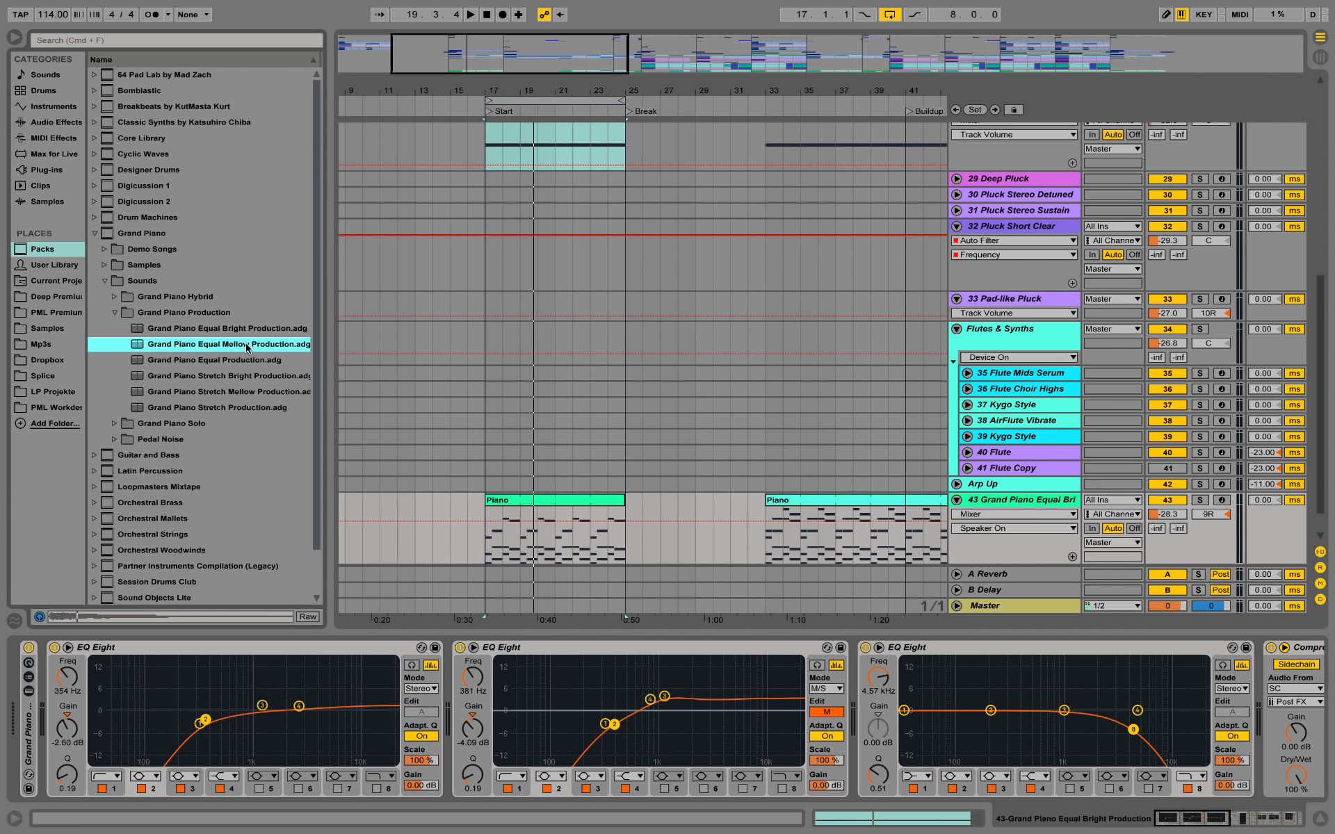
{"action": "key", "text": "Up"}
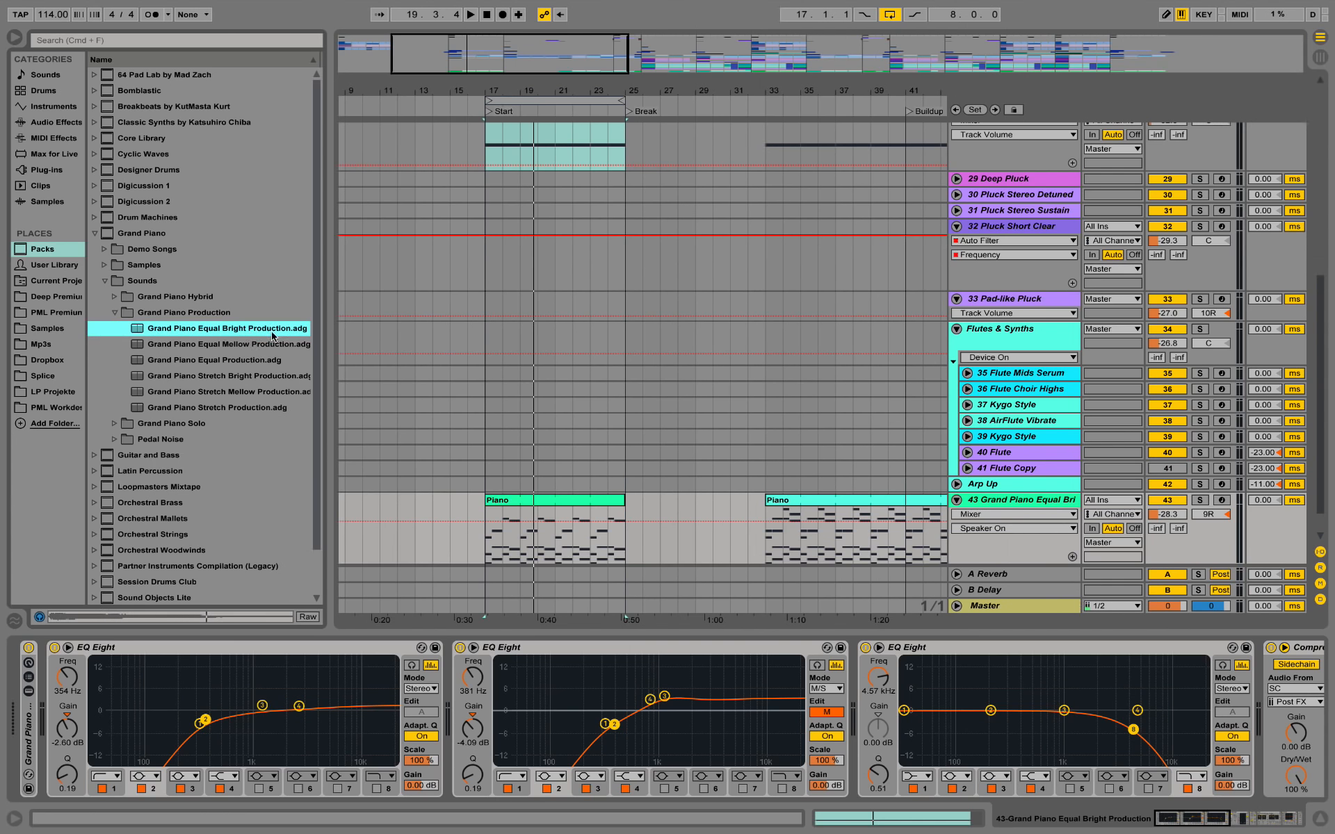
Open the Piano clip at bar 17 on the 43 Grand Piano track and play the loop
{"action": "scroll", "coordinate": [483, 366], "scroll_direction": "down", "scroll_amount": 2}
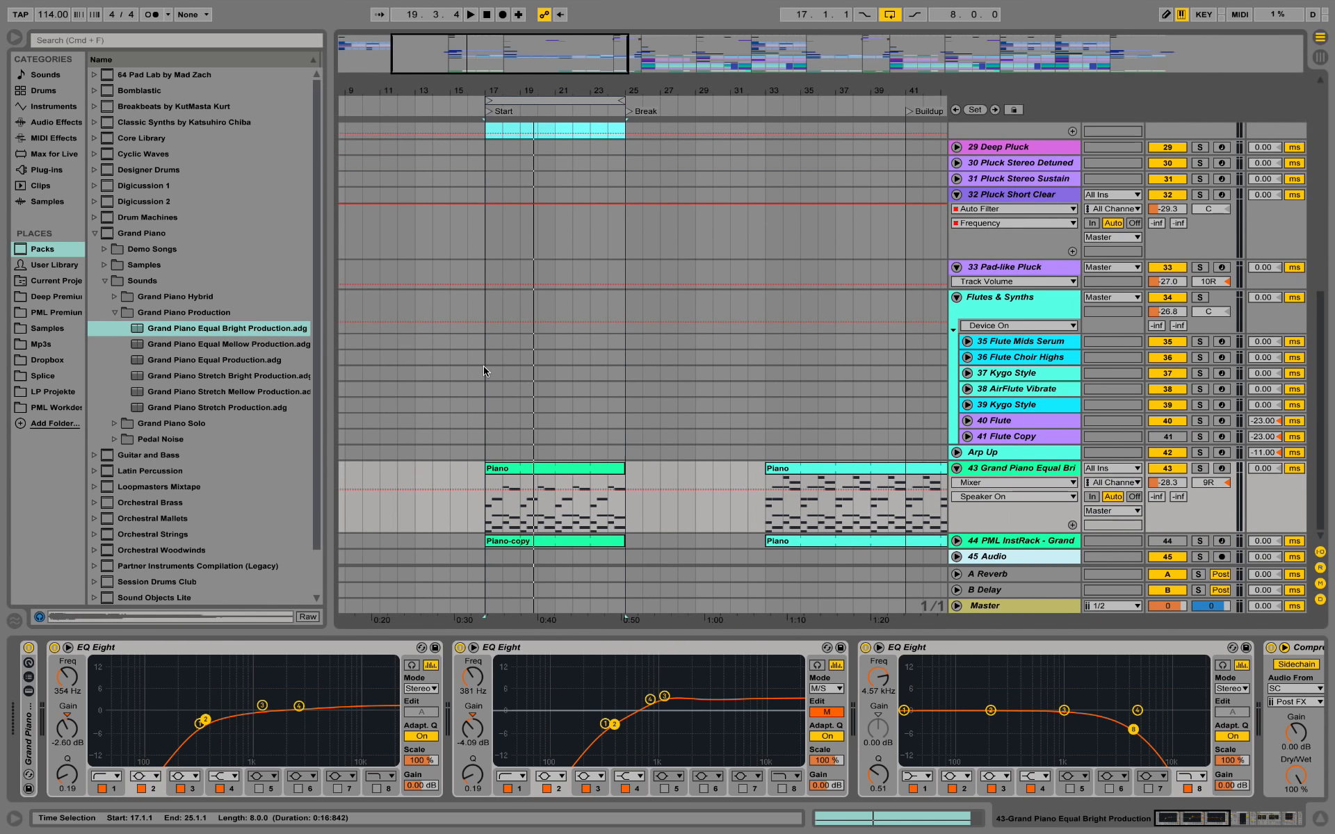
{"action": "double_click", "coordinate": [490, 468]}
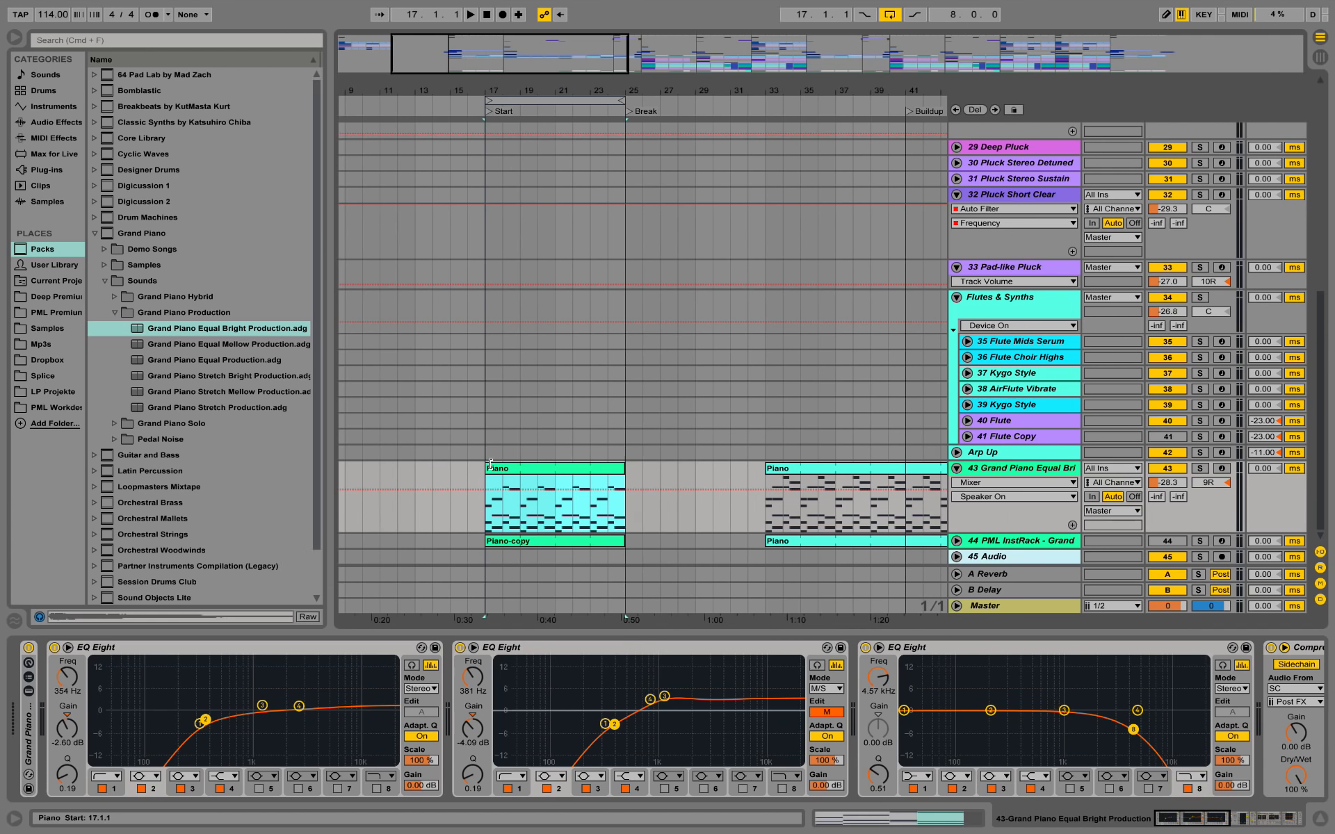
{"action": "key", "text": "space"}
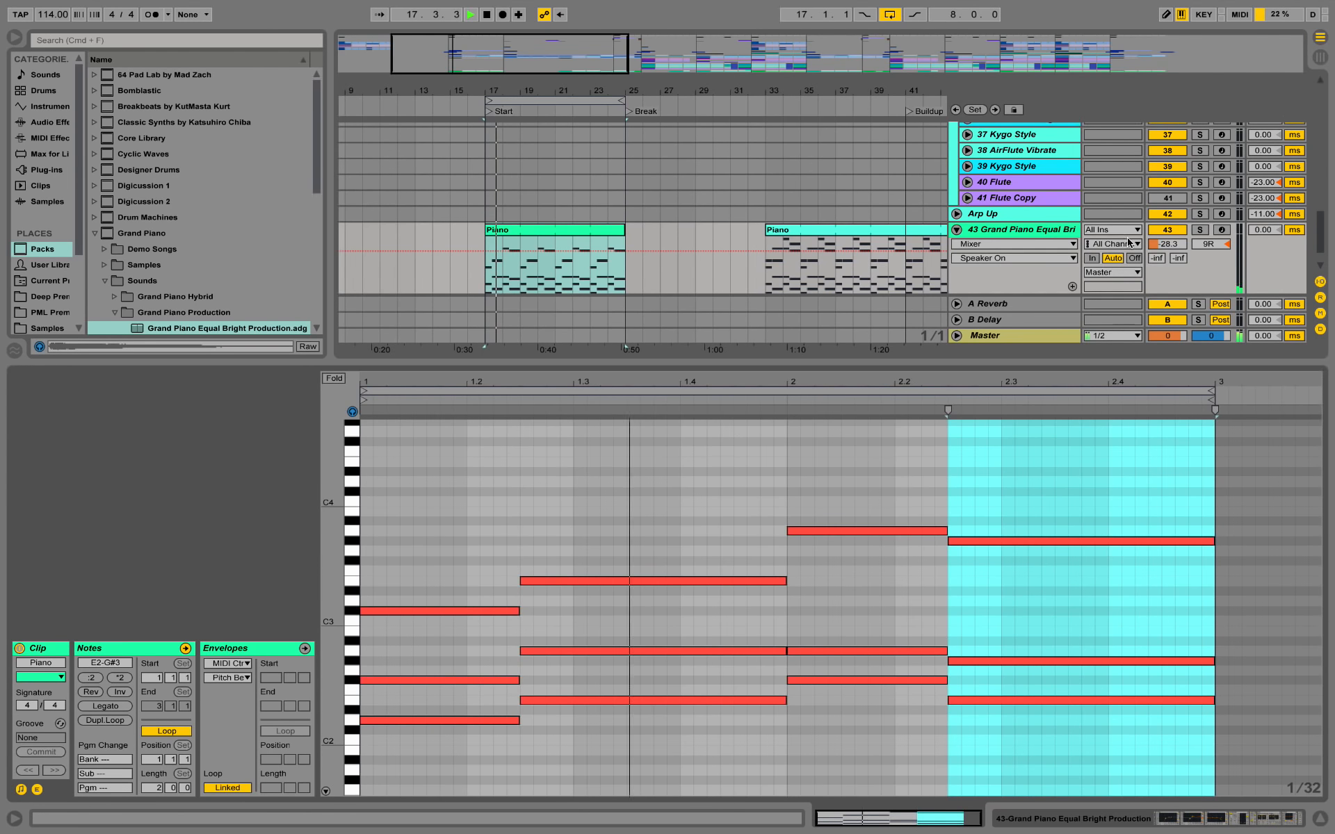
Listen to the 43 Grand Piano track soloed, lift the solo, and close the Piano clip's note view
{"action": "left_click", "coordinate": [1201, 231]}
{"action": "left_click", "coordinate": [1201, 230]}
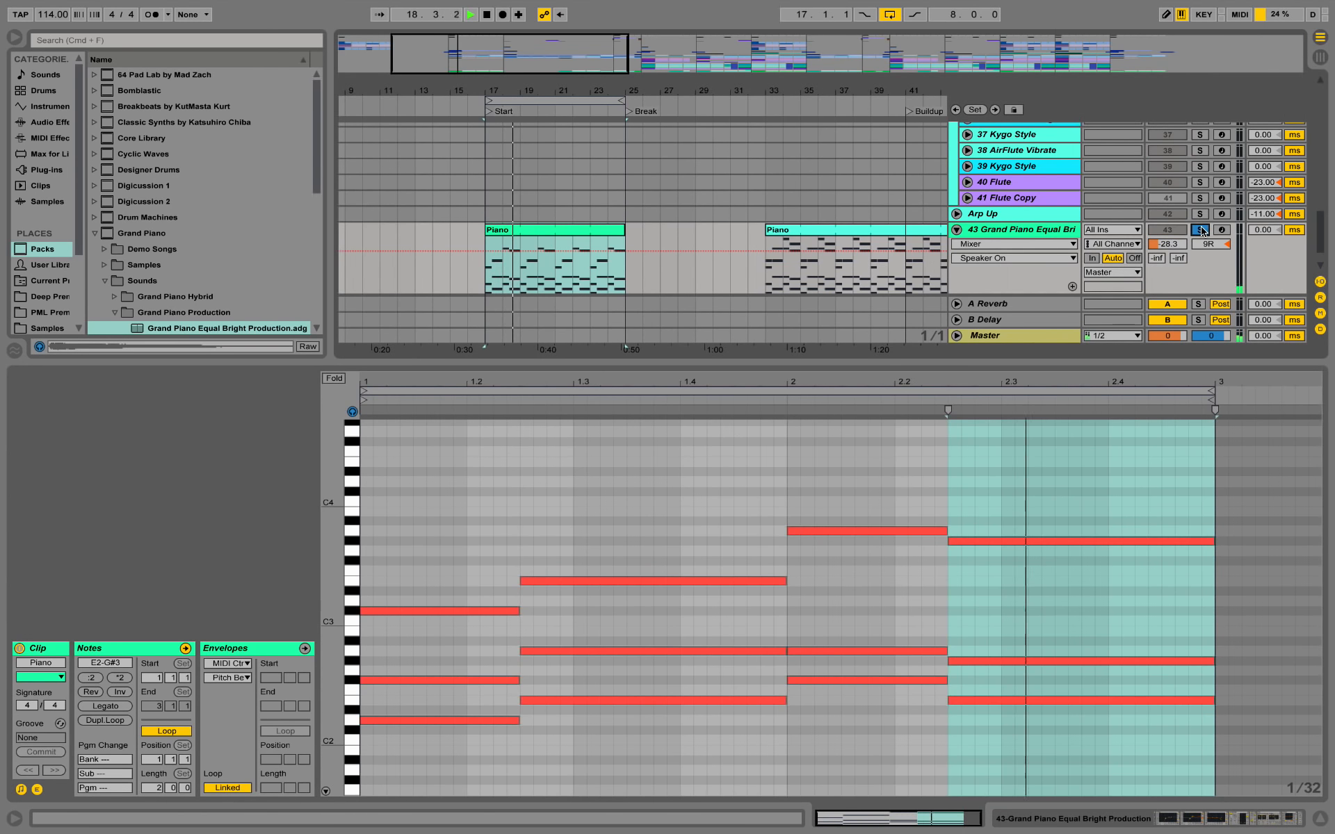
{"action": "left_click", "coordinate": [1319, 818]}
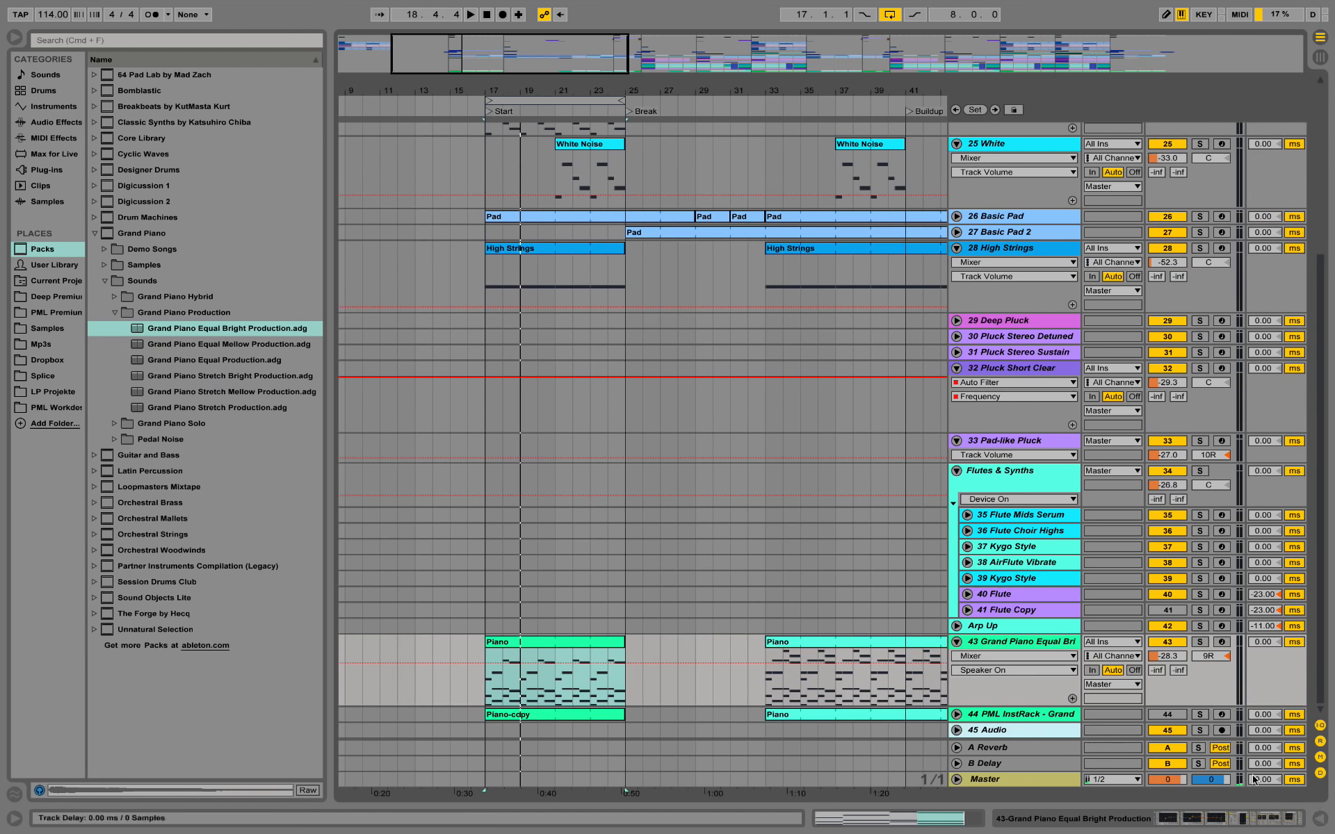
Show the 43 Grand Piano track's device chain and look through it from the EQs to the sidechain compressor, delay, reverb and filter
{"action": "double_click", "coordinate": [1063, 639]}
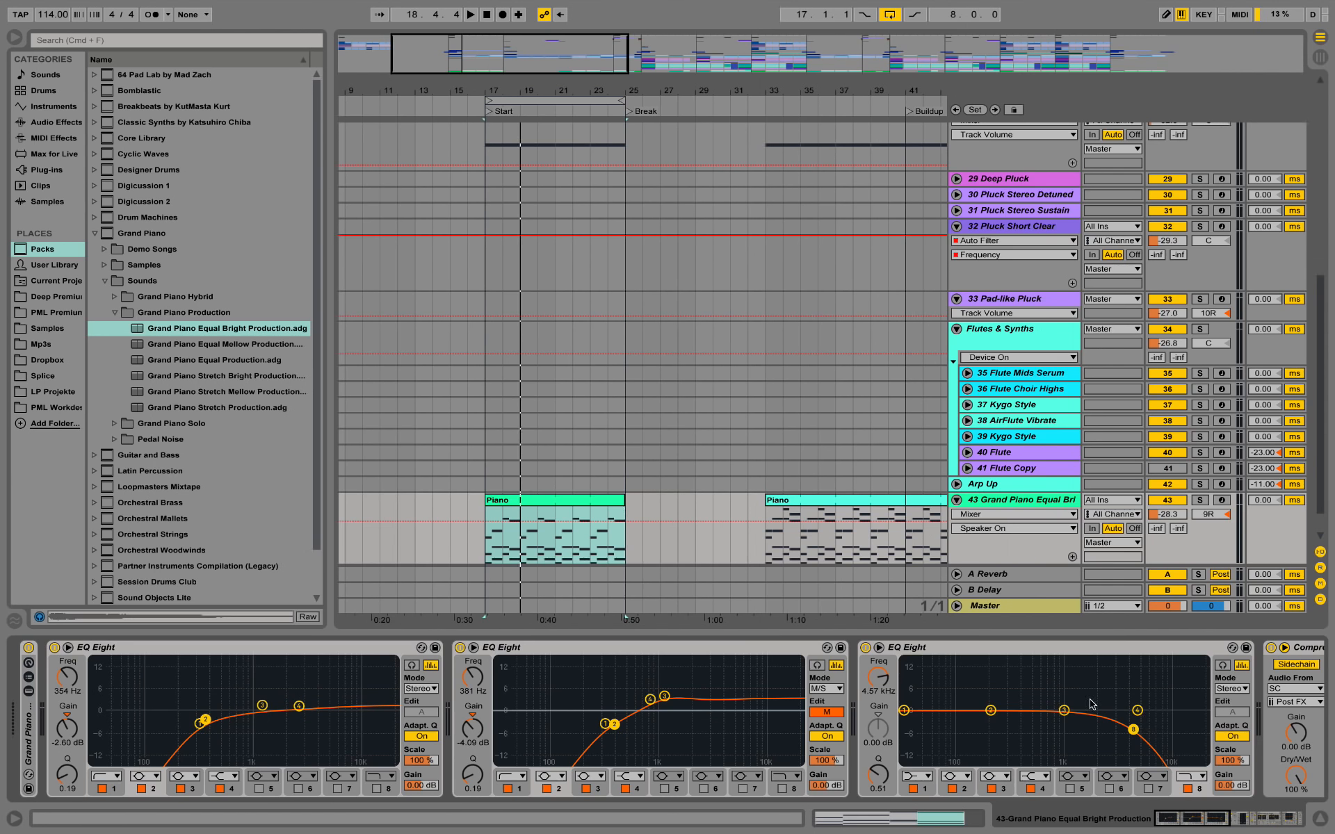
{"action": "left_click", "coordinate": [1203, 826]}
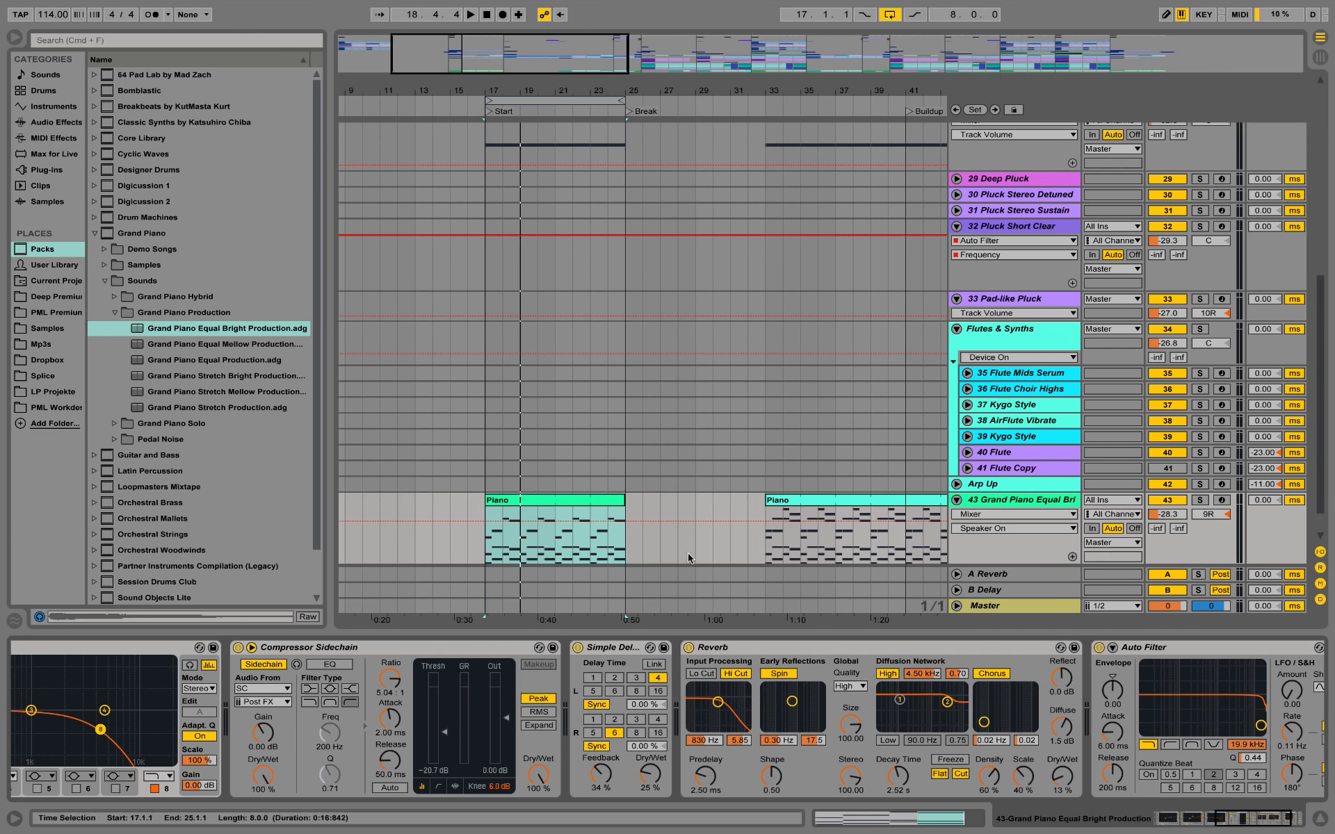
{"action": "key", "text": "super+z"}
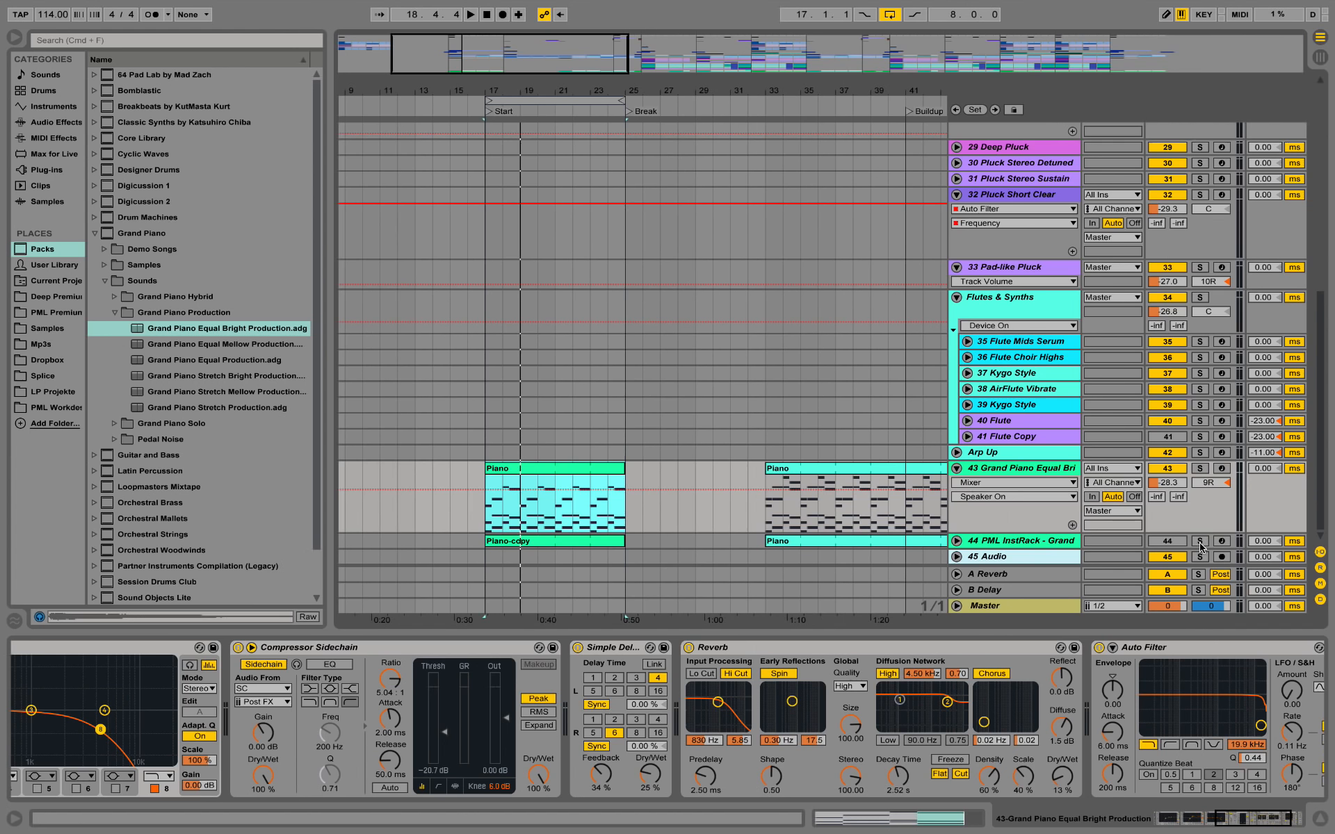
Listen to the 44 PML InstRack track soloed with its devices shown, lift the solo, and hide the device chain
{"action": "left_click", "coordinate": [1200, 543]}
{"action": "left_click", "coordinate": [1047, 546]}
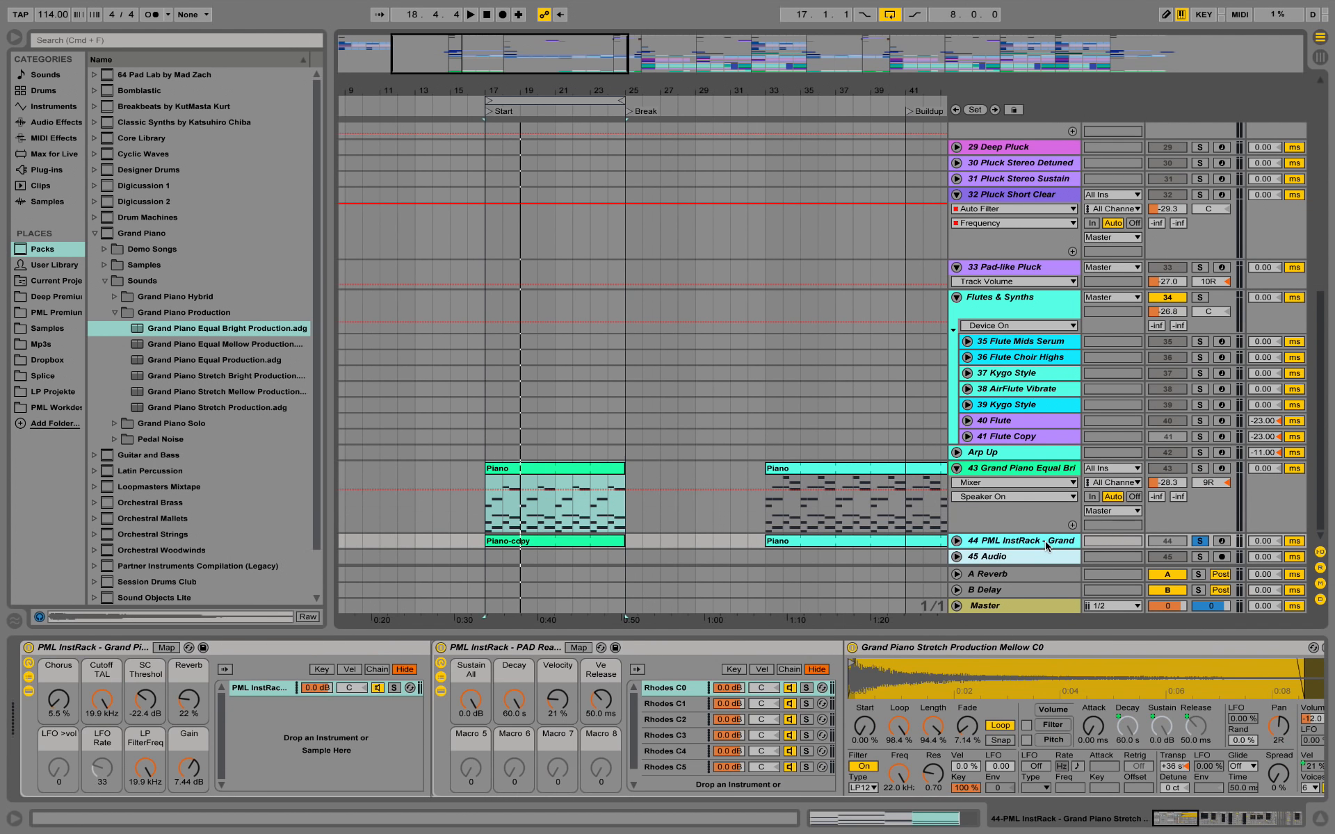
{"action": "key", "text": "space"}
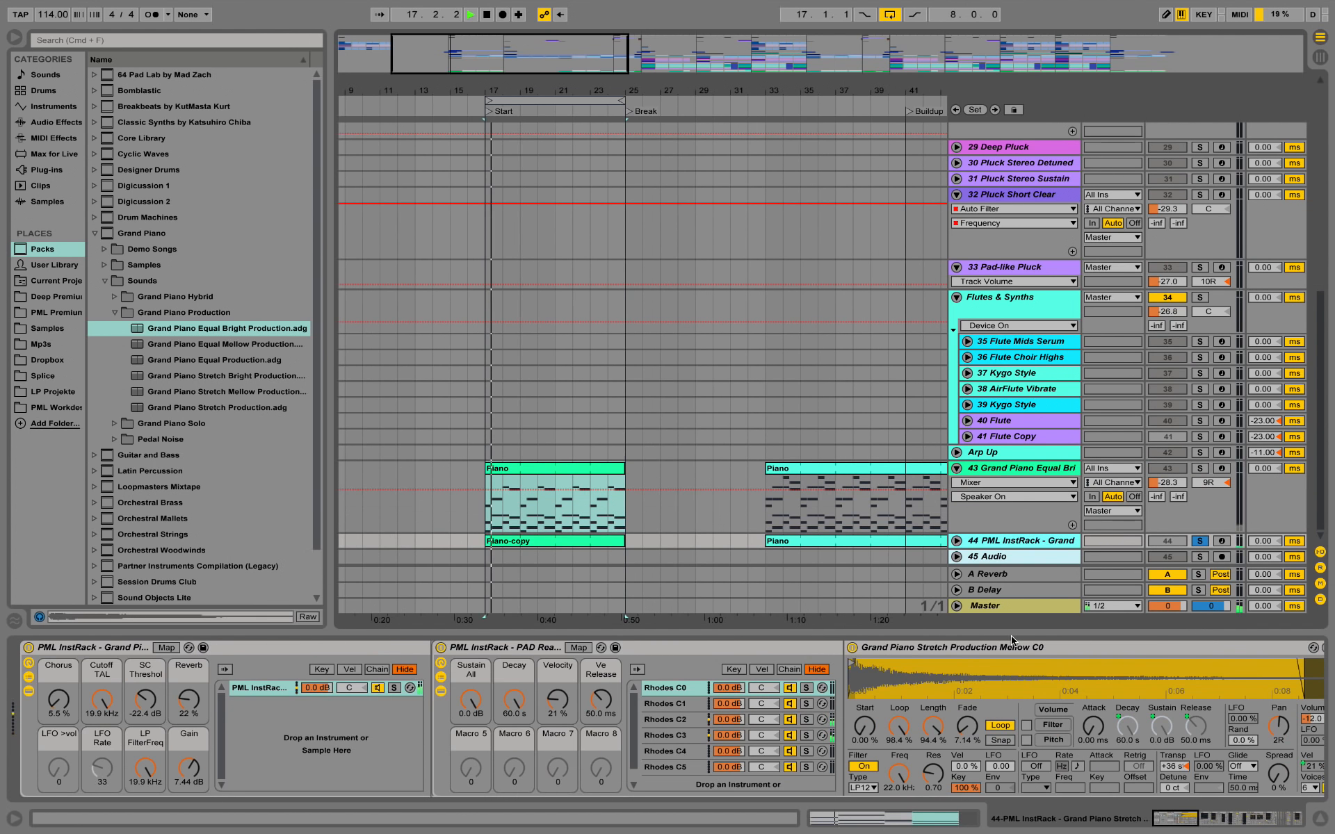
{"action": "left_click", "coordinate": [1199, 542]}
{"action": "left_click_drag", "start_coordinate": [1179, 822], "coordinate": [122, 645]}
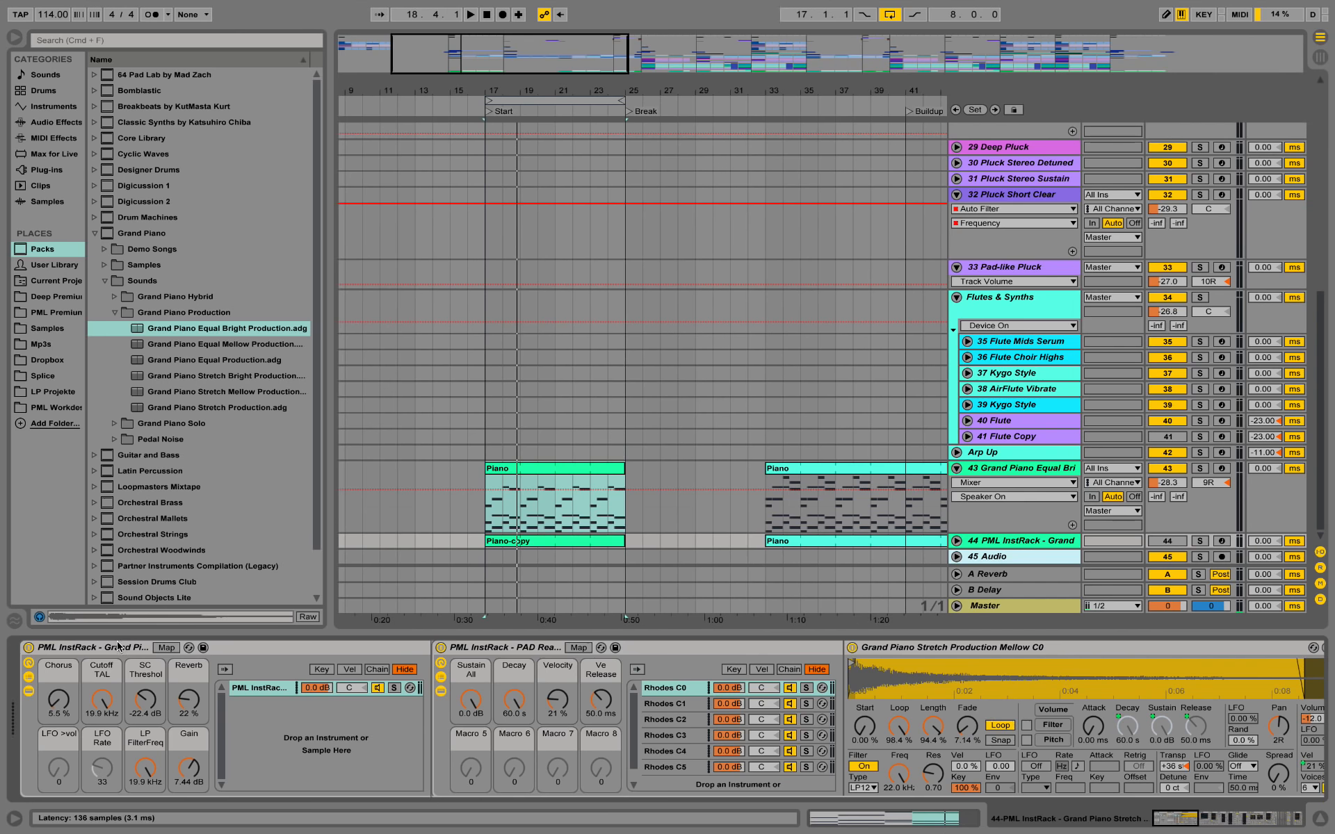
{"action": "key", "text": "super+alt+l"}
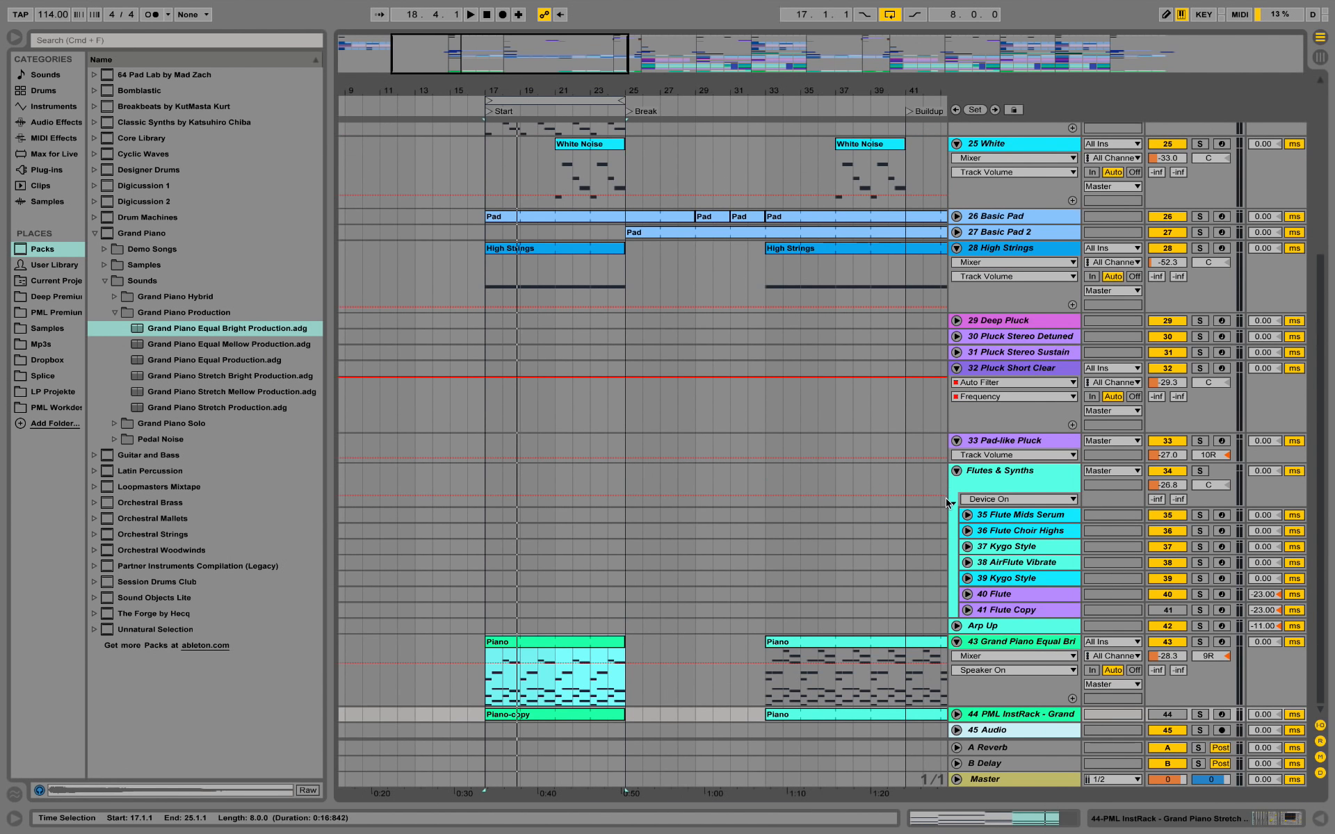
Fold the Flutes & Synths group, the 43 Grand Piano track and the 32 Pluck Short Clear track, and fit the whole arrangement in view
{"action": "left_click", "coordinate": [957, 471]}
{"action": "left_click", "coordinate": [956, 517]}
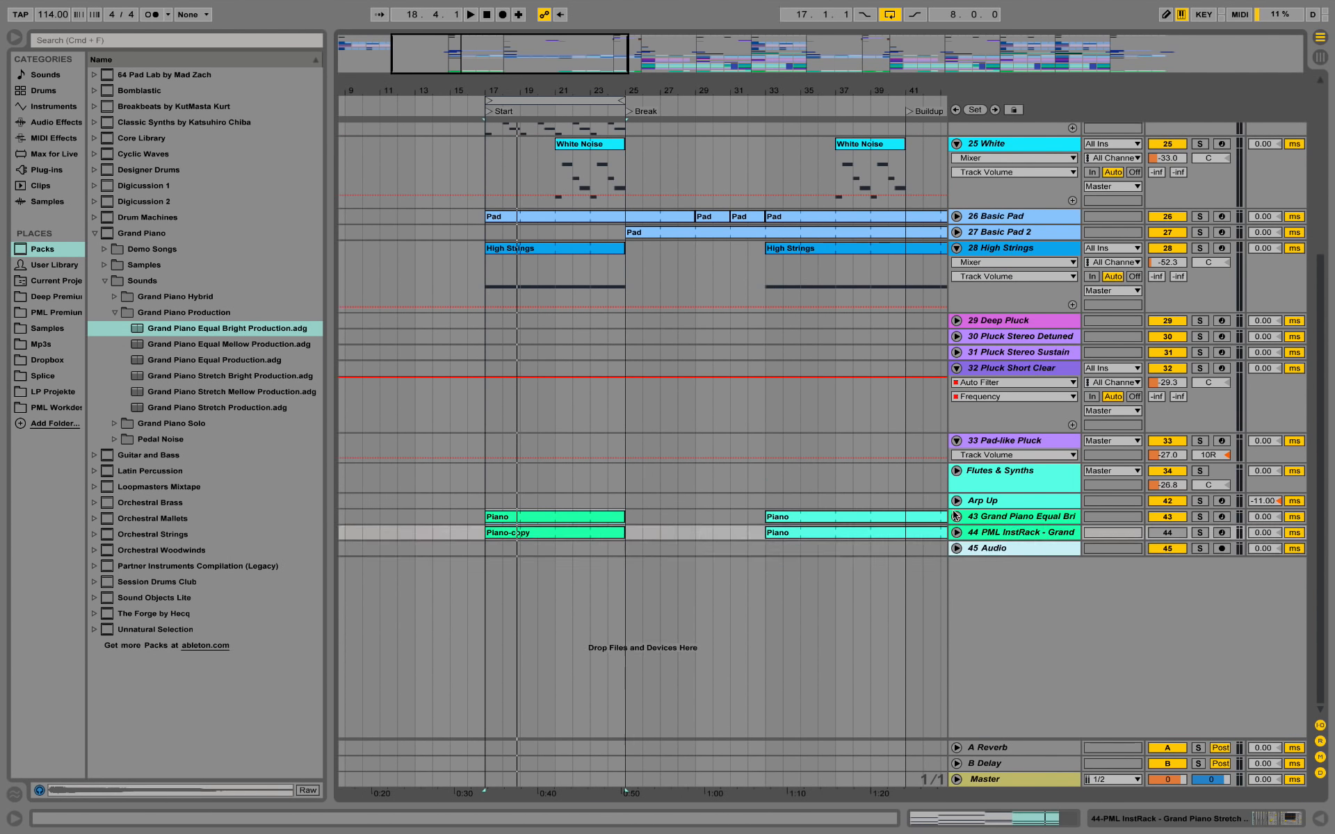
{"action": "key", "text": "h"}
{"action": "key", "text": "w"}
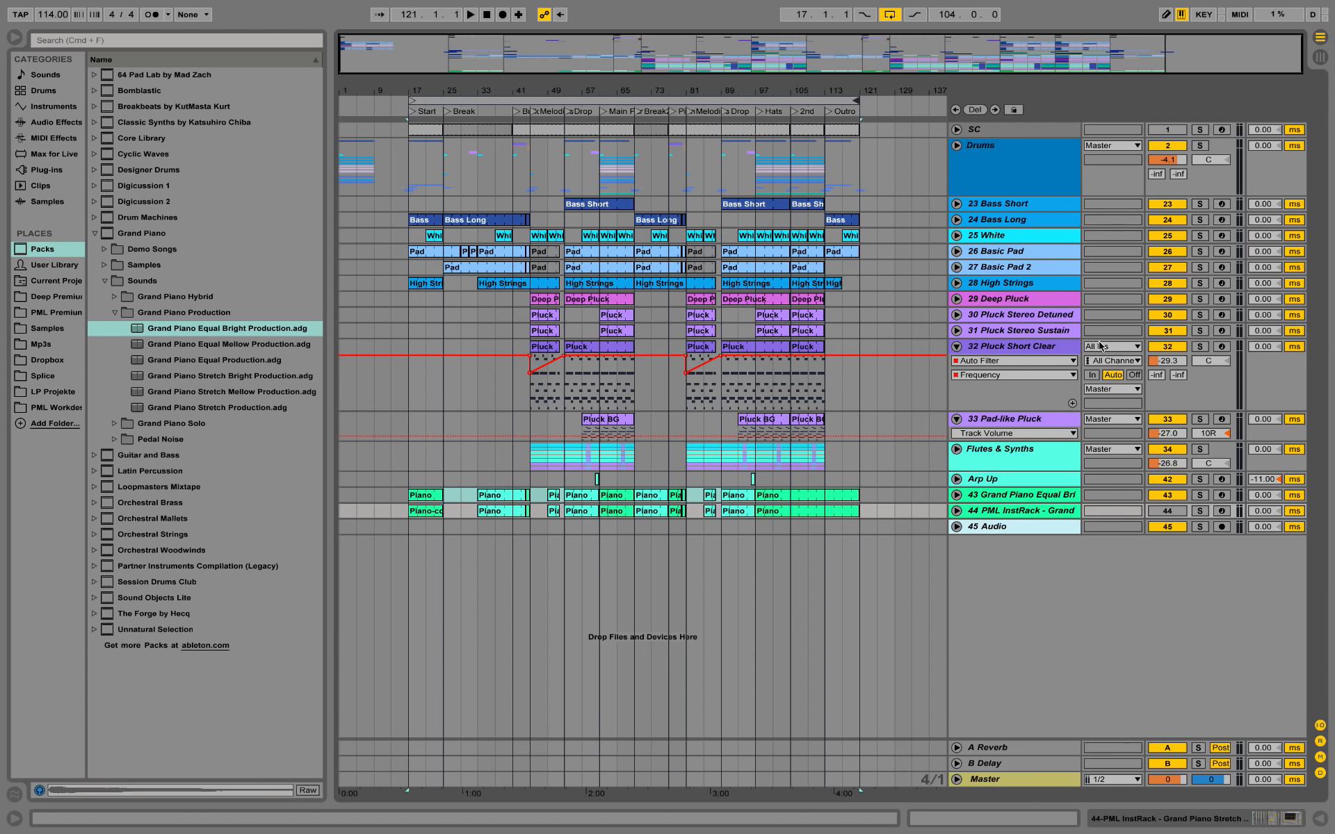
{"action": "left_click", "coordinate": [957, 347]}
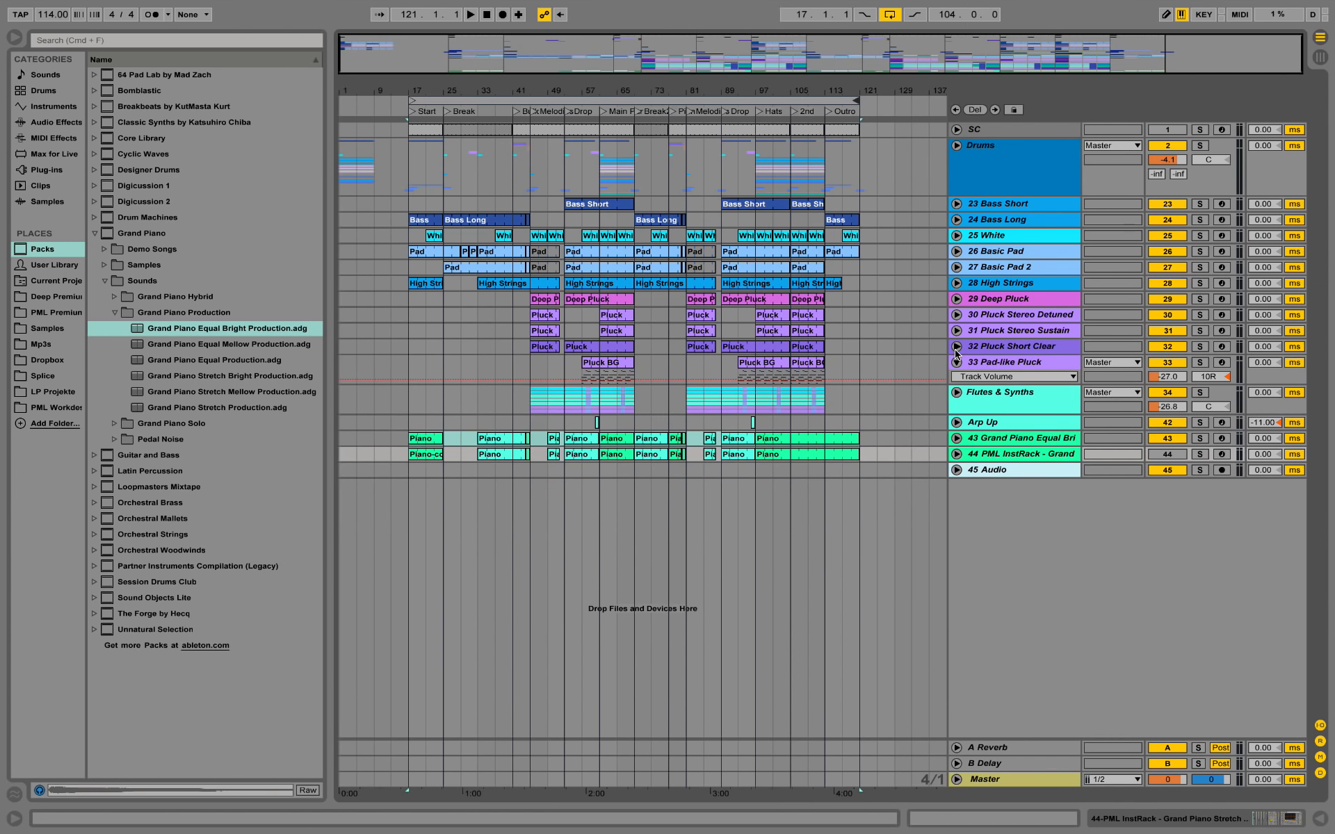